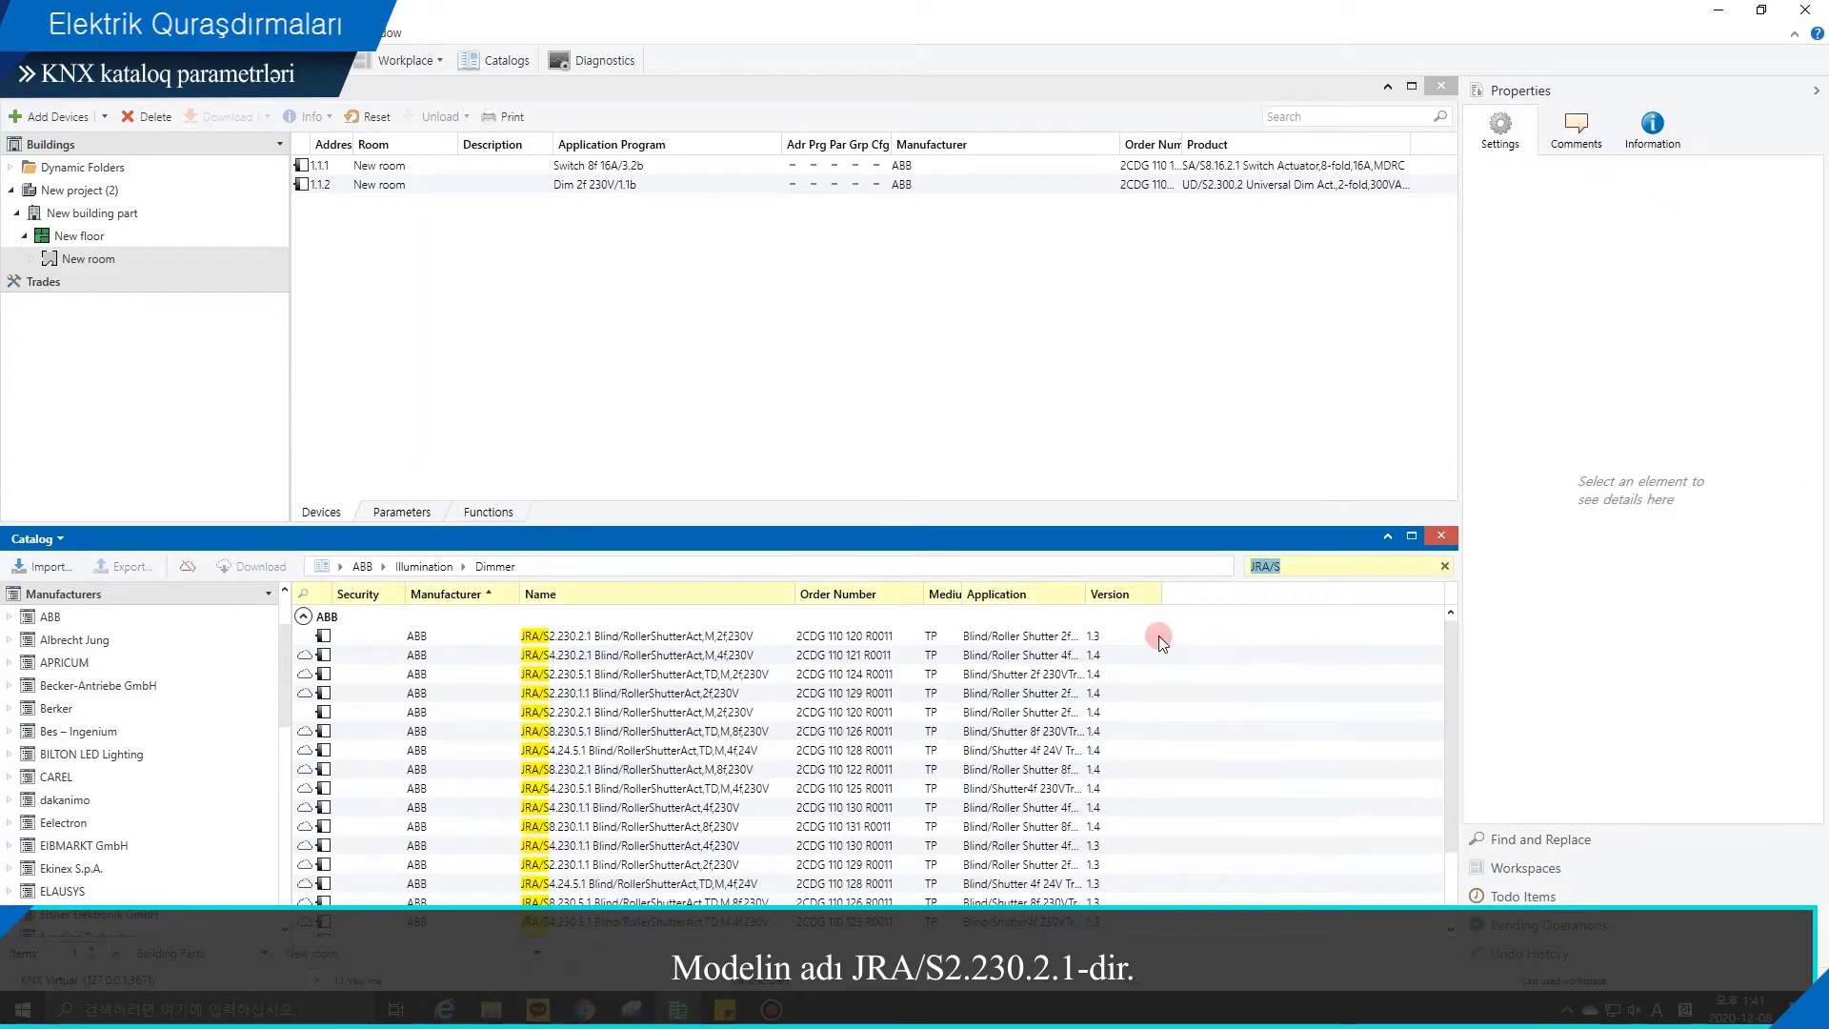
Step: Add the ABB JRA/S2.230.2.1 blind/roller shutter actuator and the 6127/02 solo comf. 4gang control element to the new room
click(959, 636)
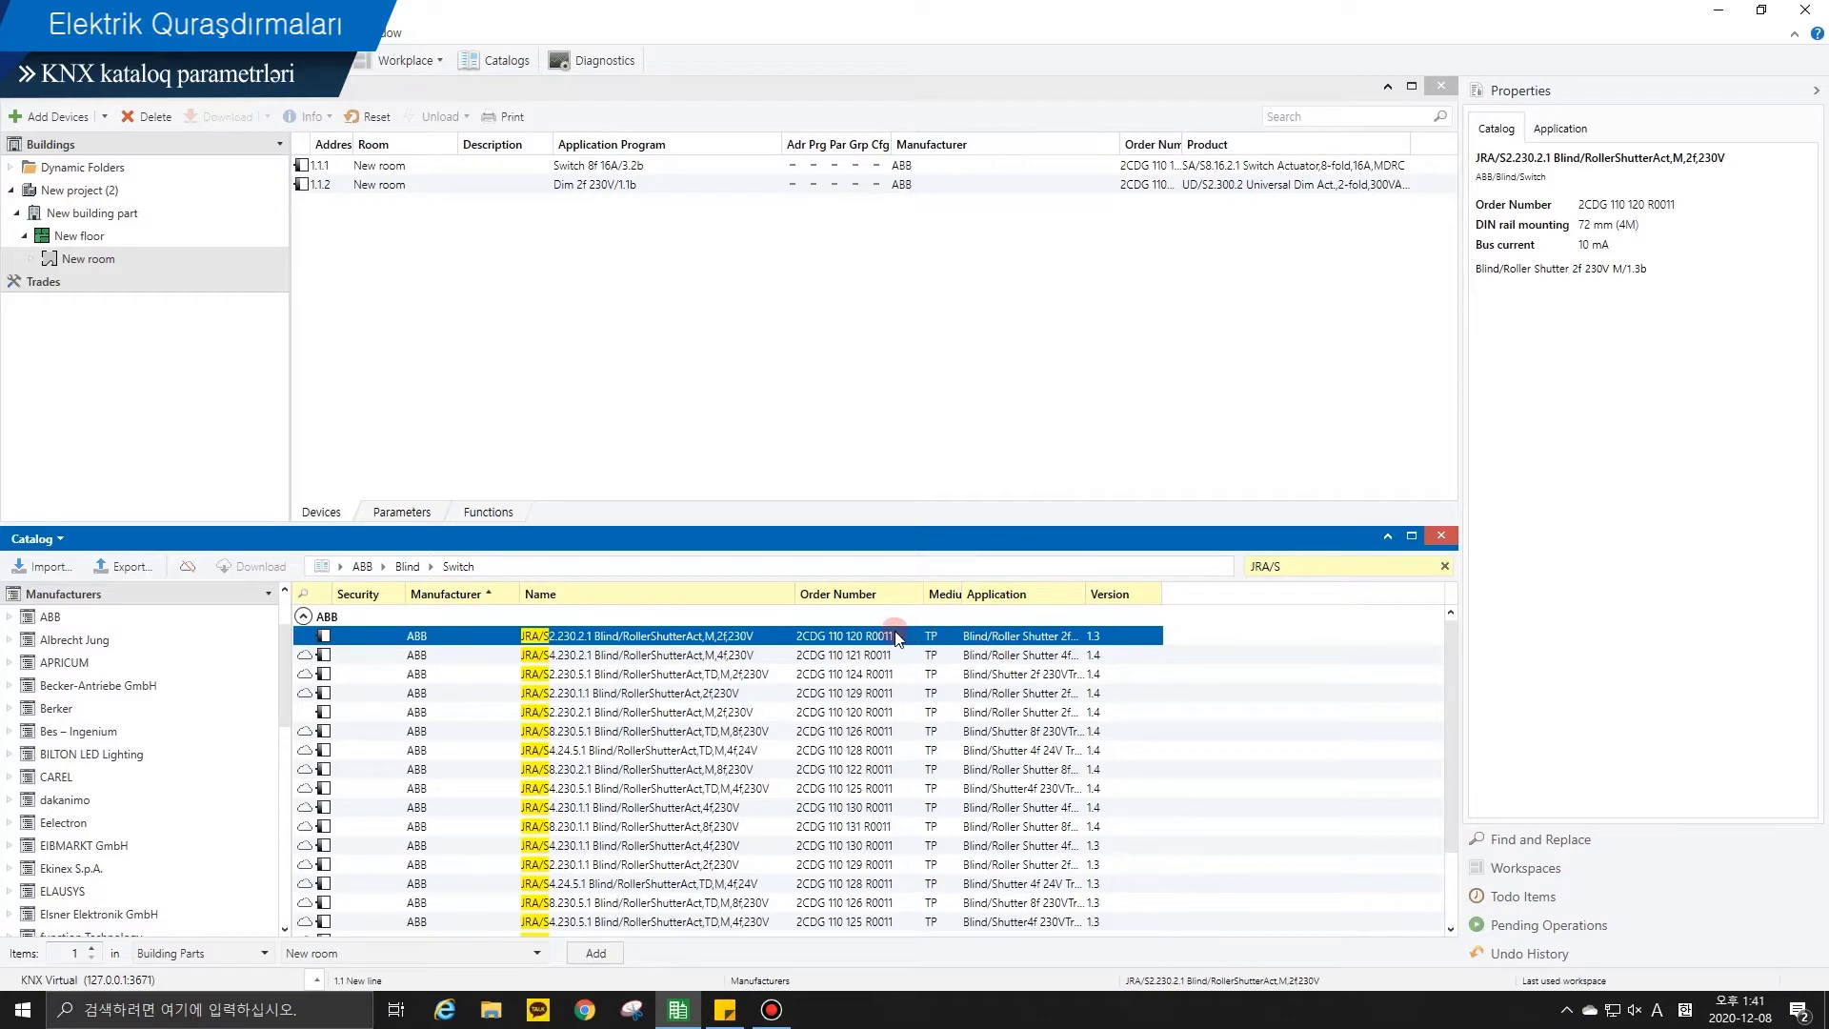
double_click(895, 633)
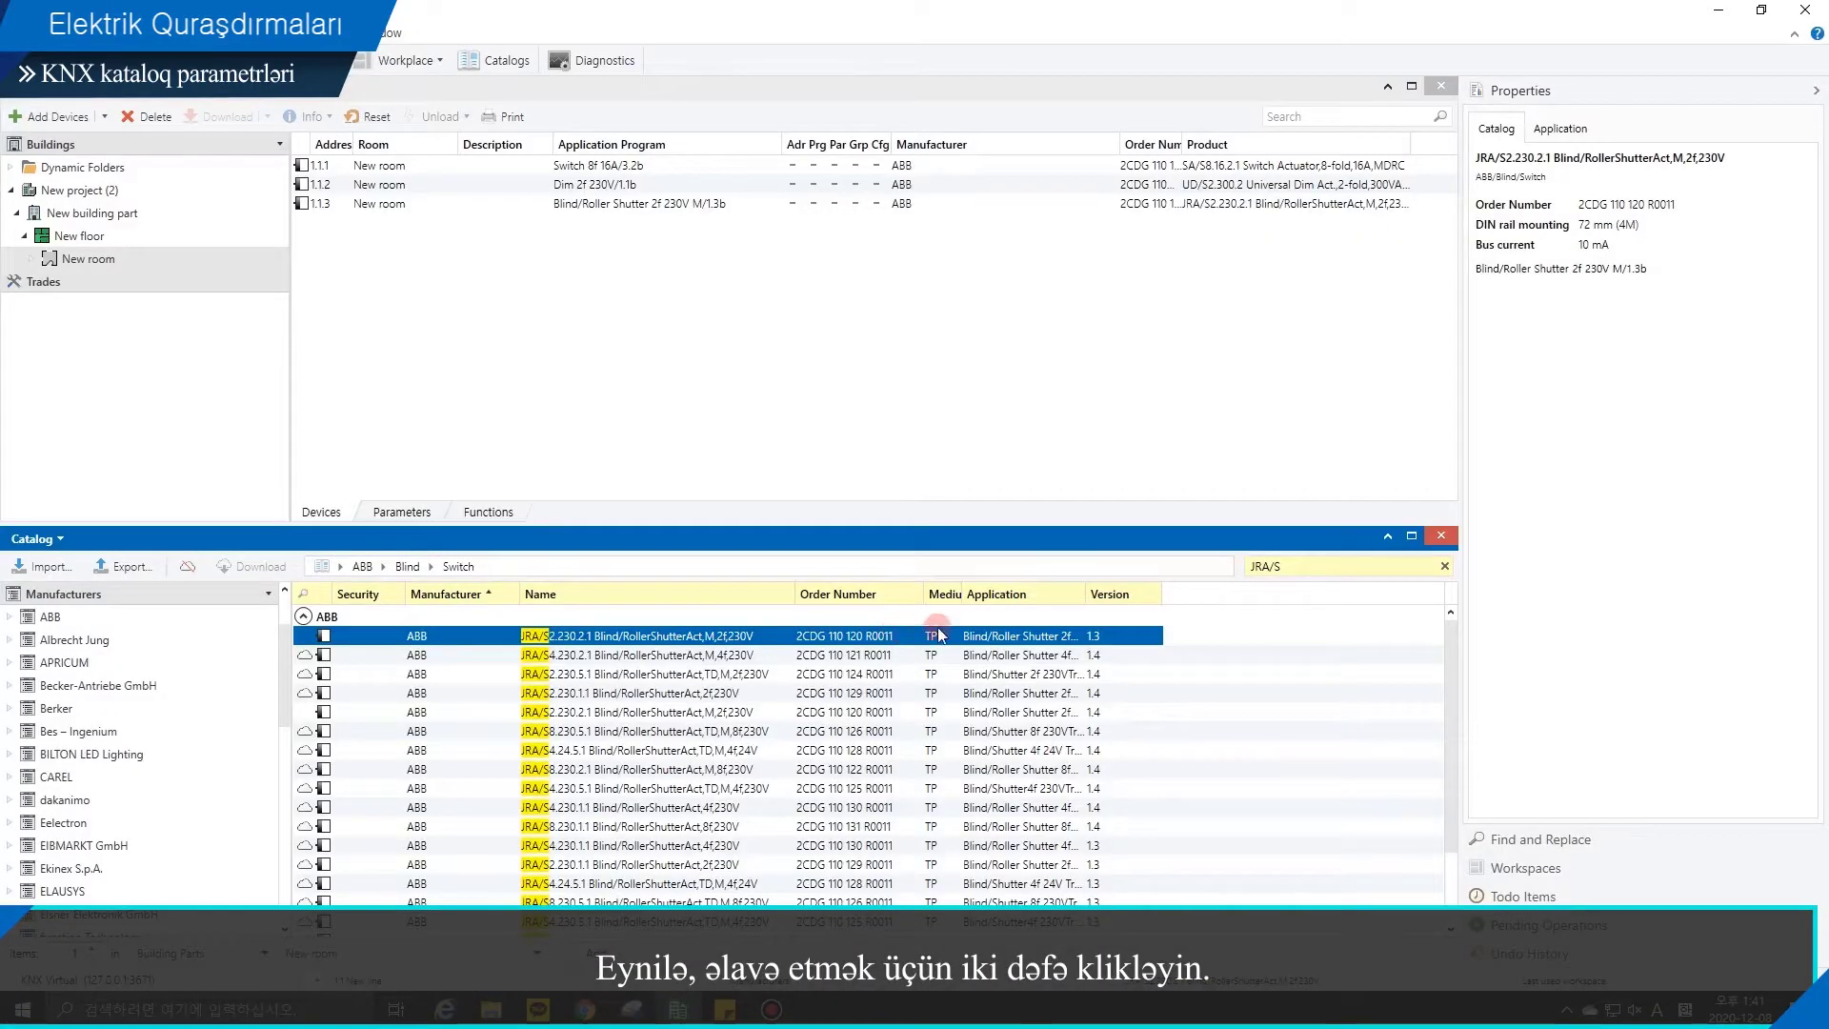
click(1294, 565)
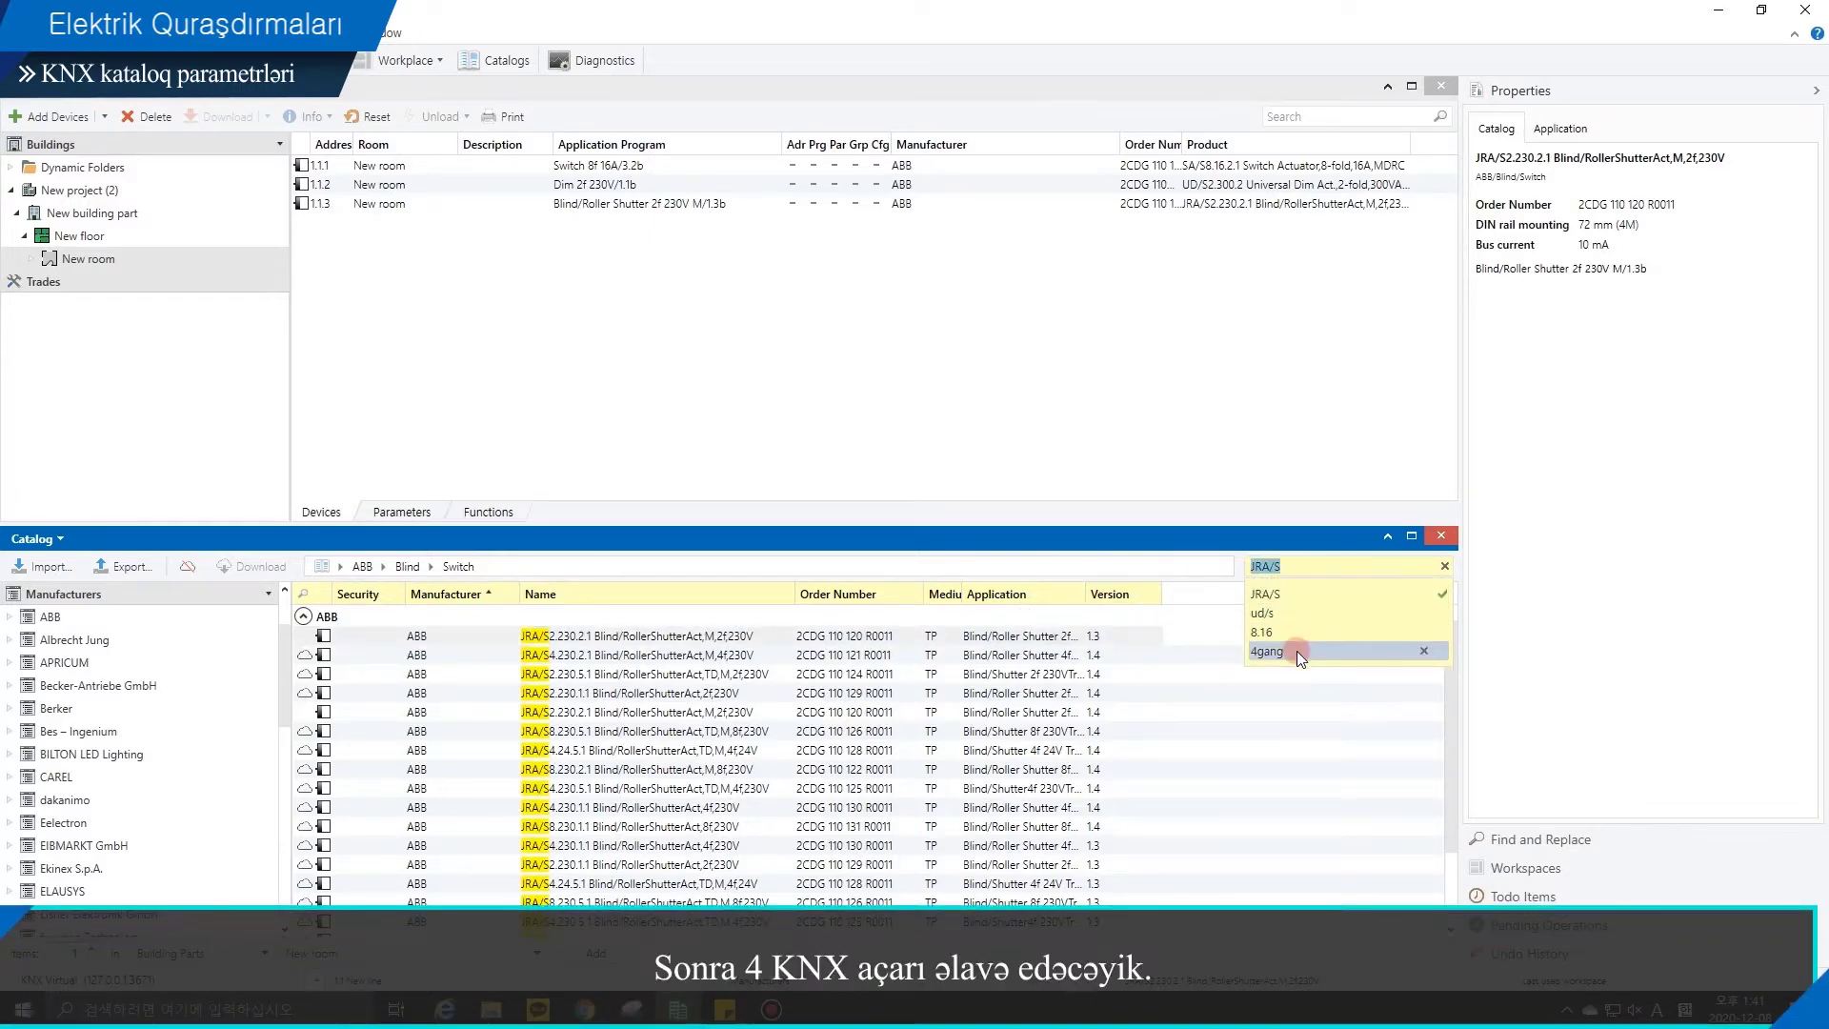
click(1295, 650)
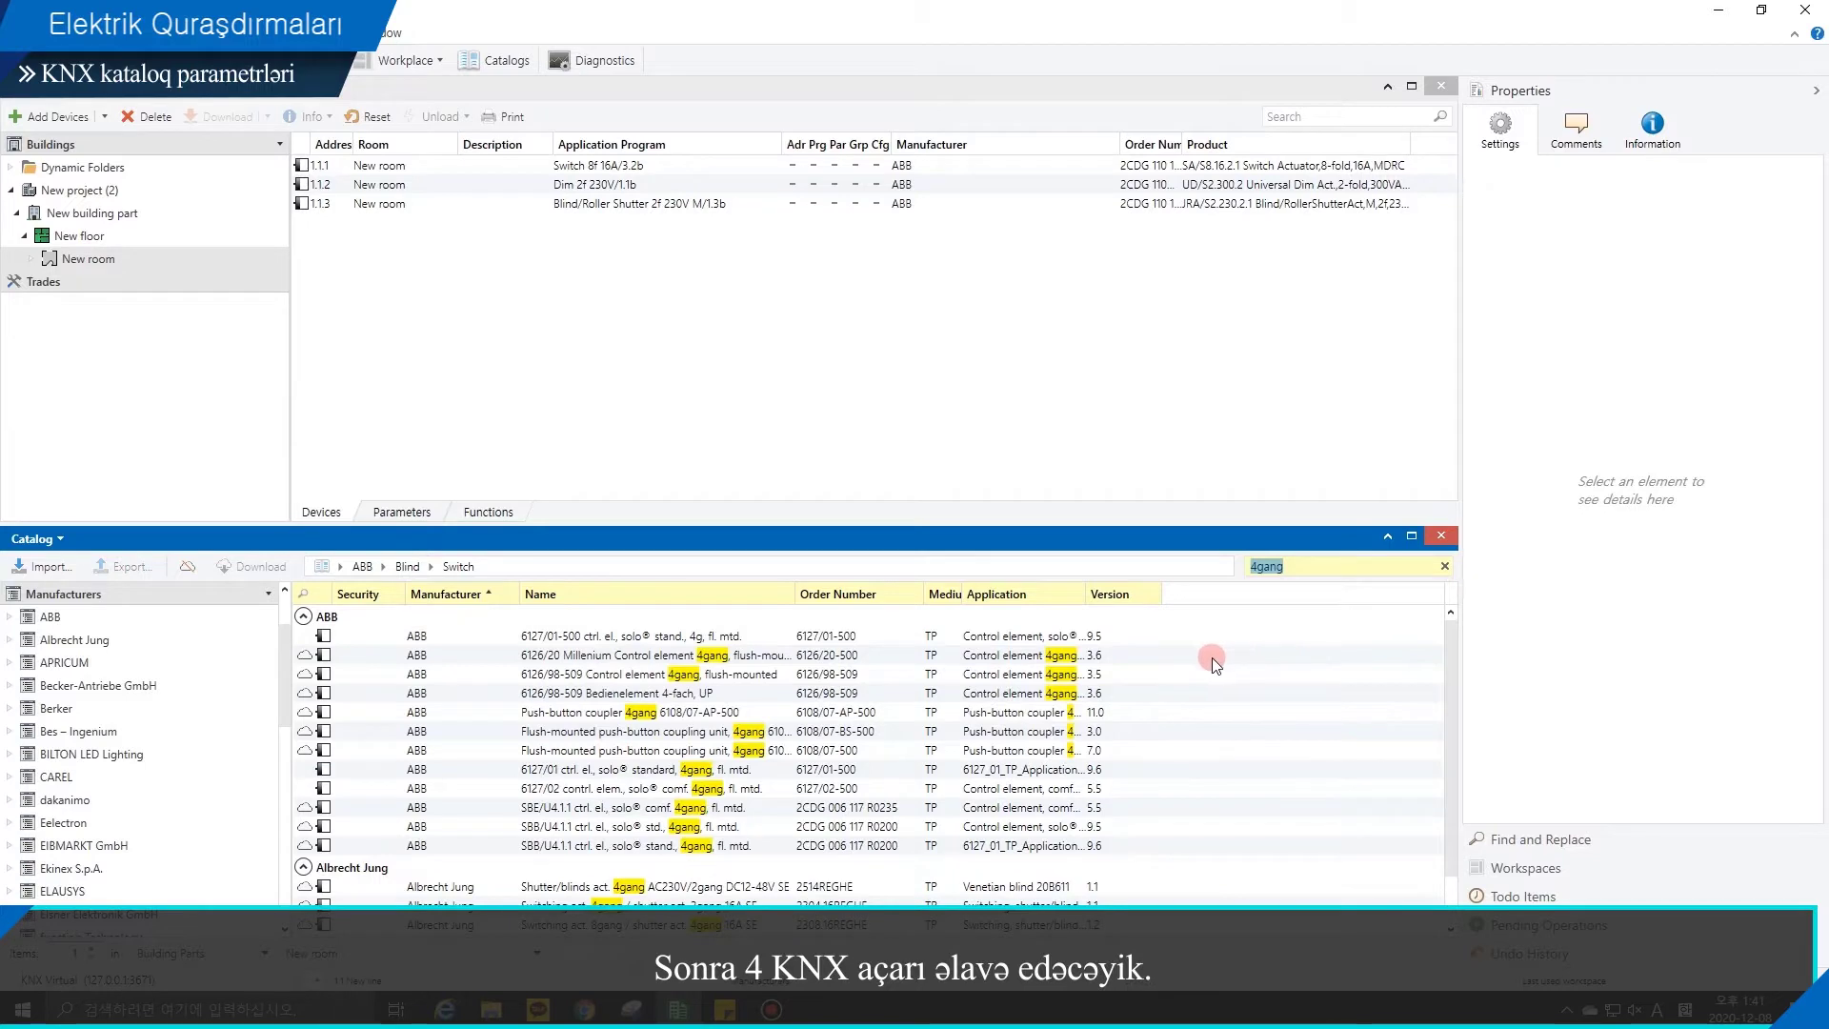
click(828, 790)
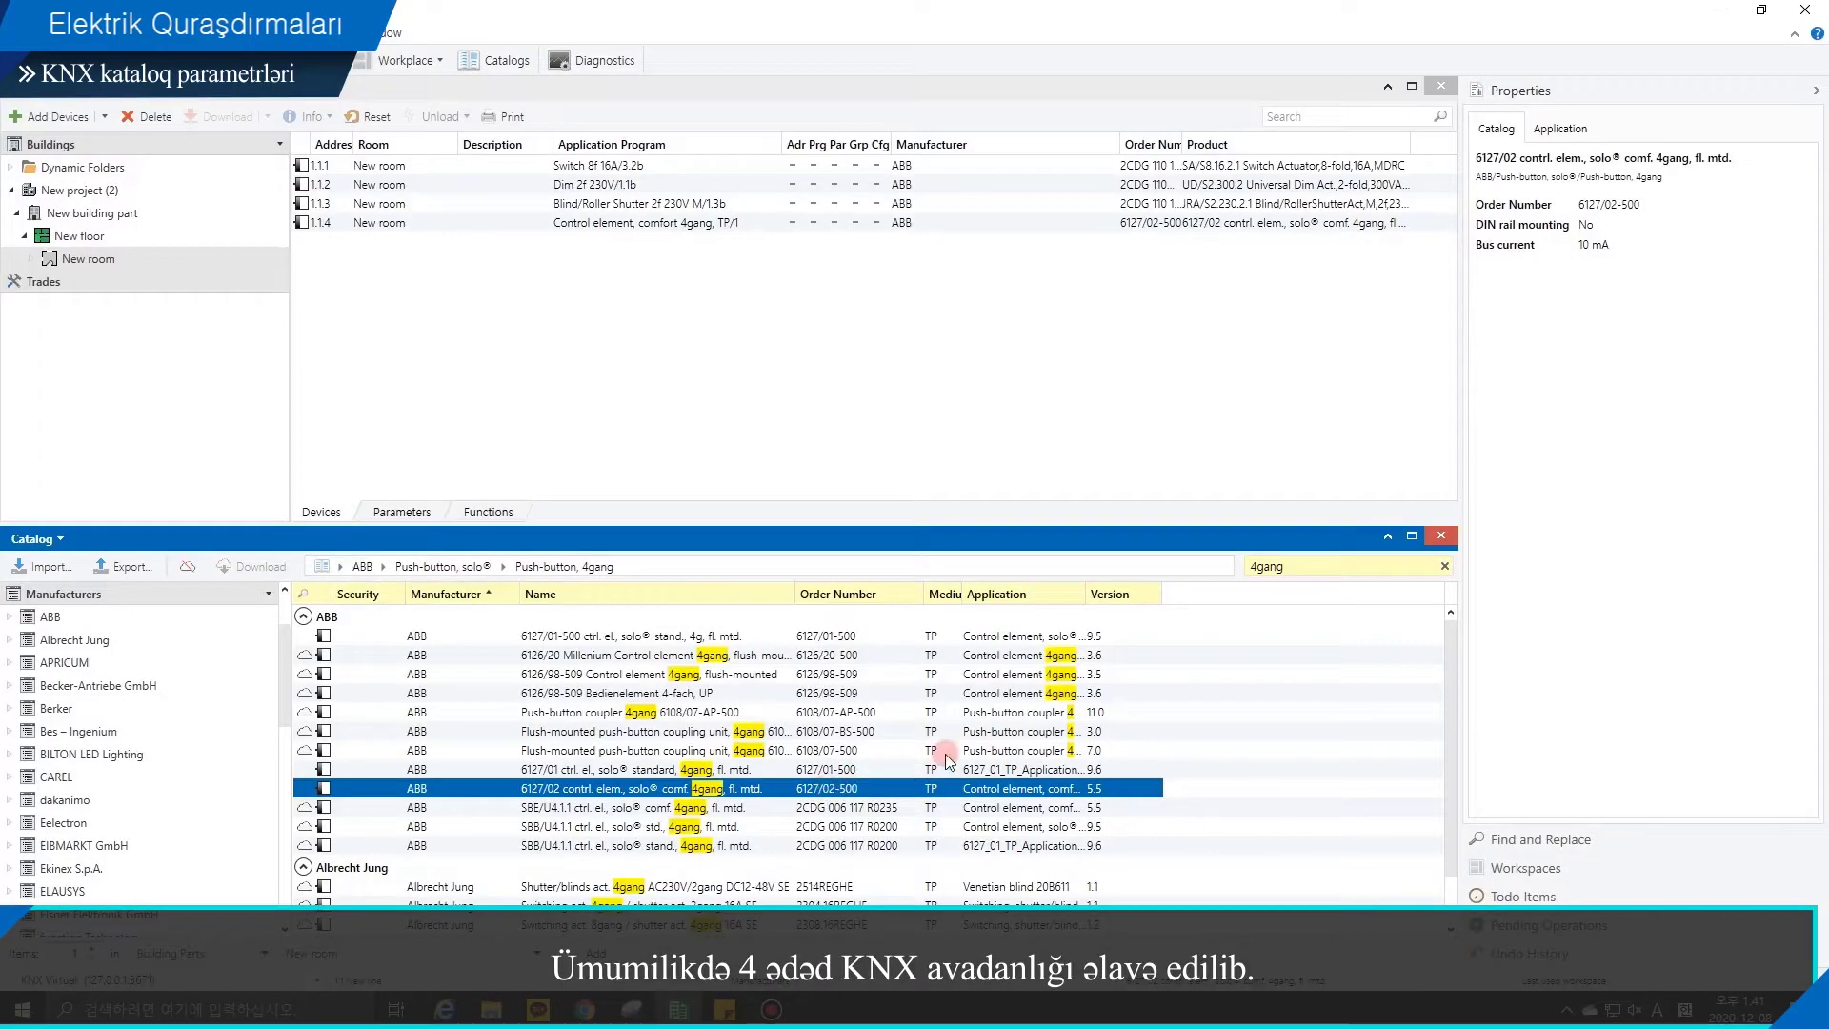
Step: Close the catalog and open a Group Addresses panel below the device list
click(1437, 537)
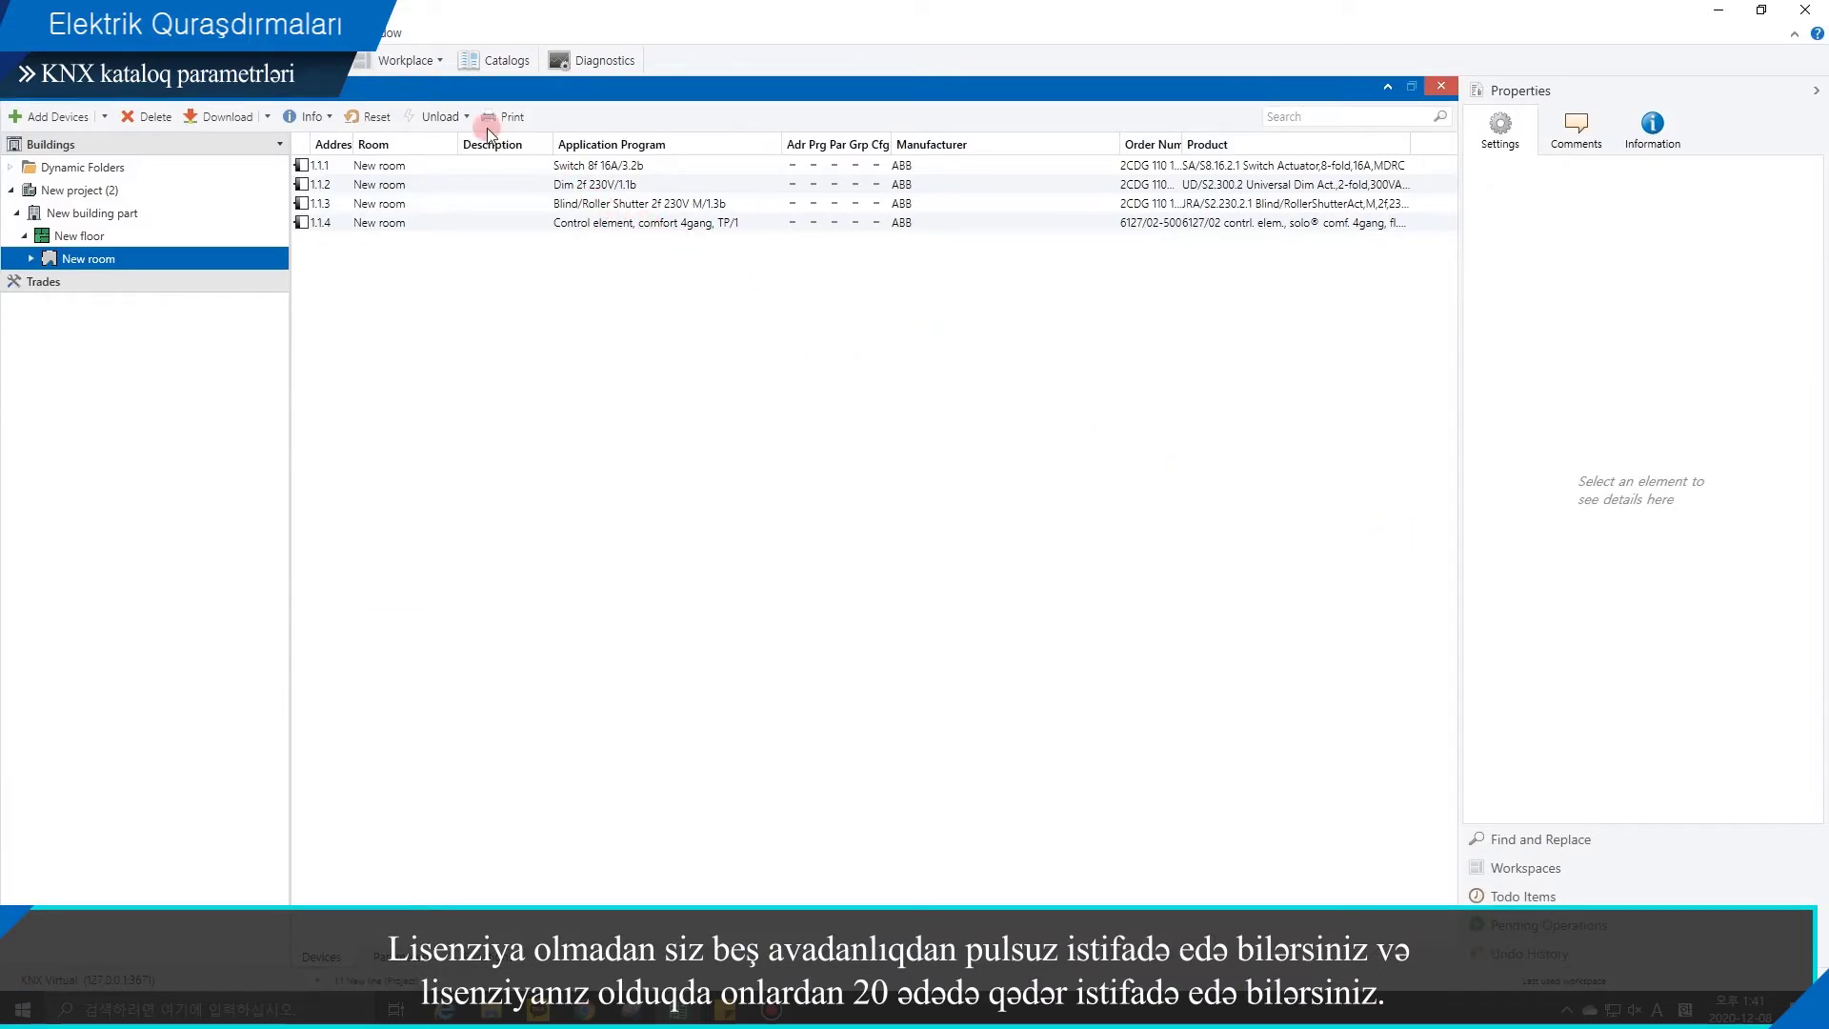
click(423, 72)
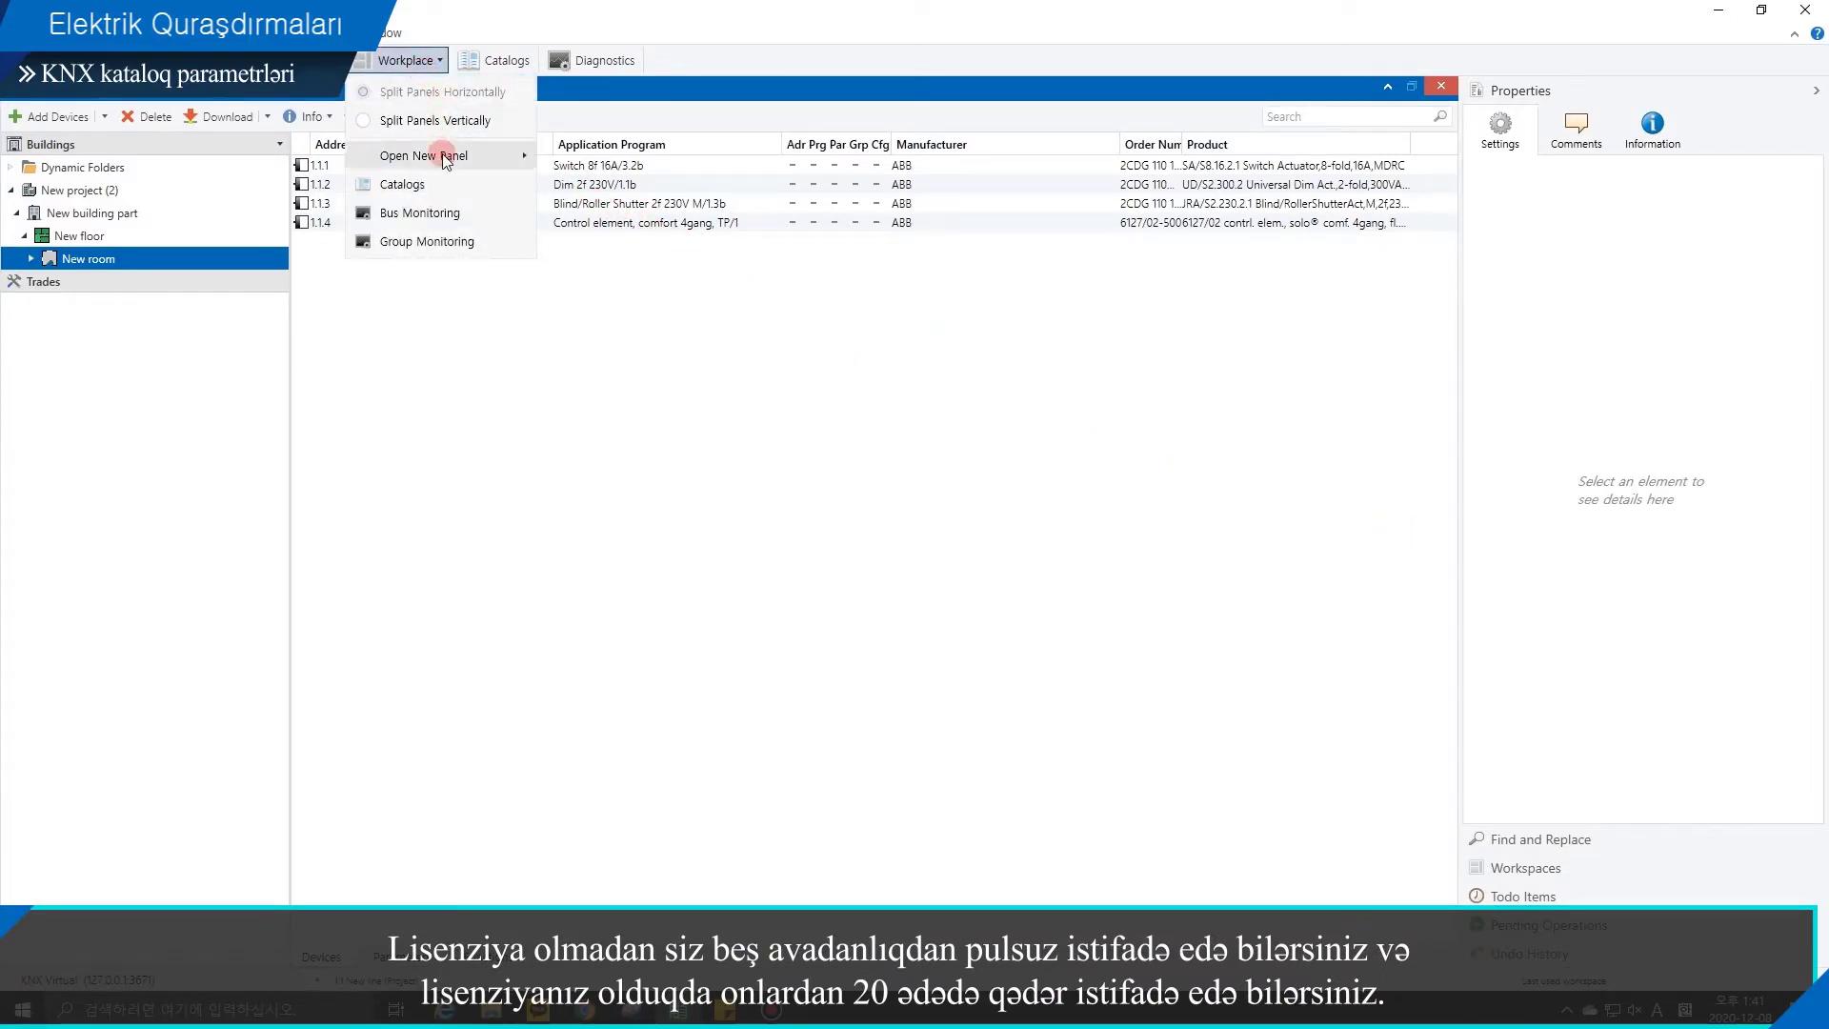
mouse_move(444, 157)
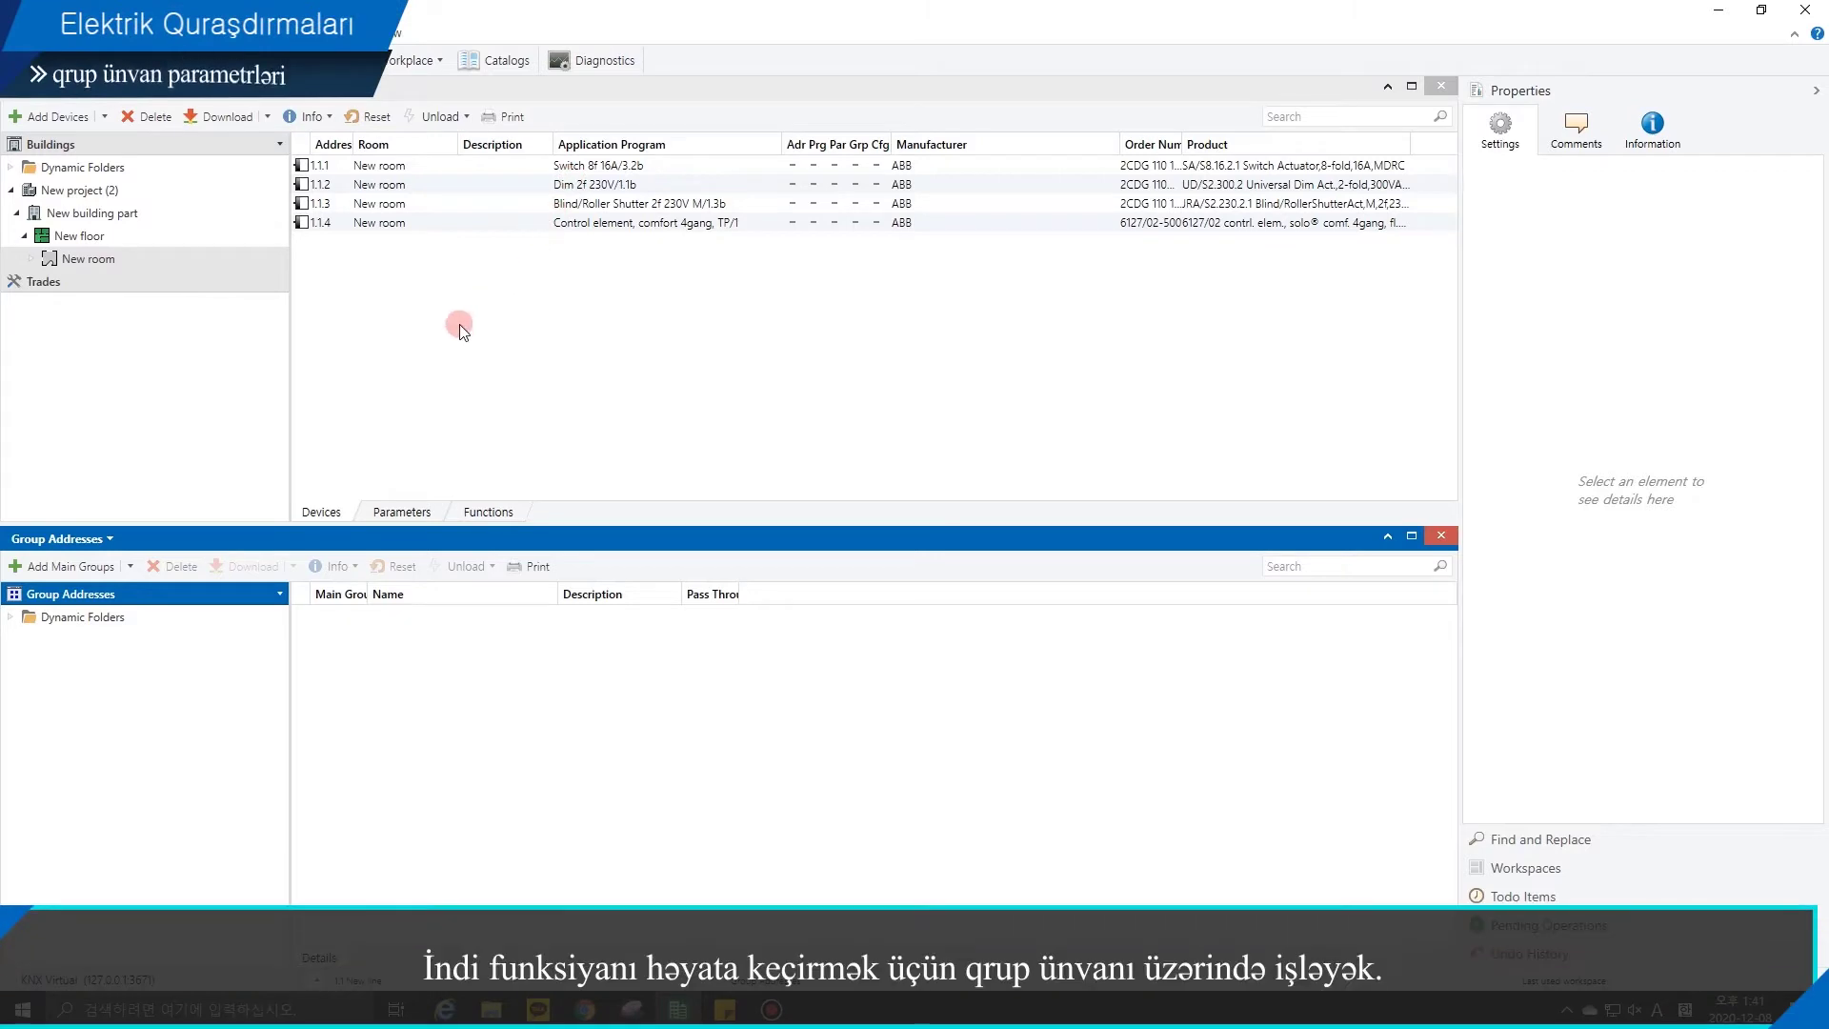
Step: Add one main group to the group addresses with the default name and first free address
click(139, 624)
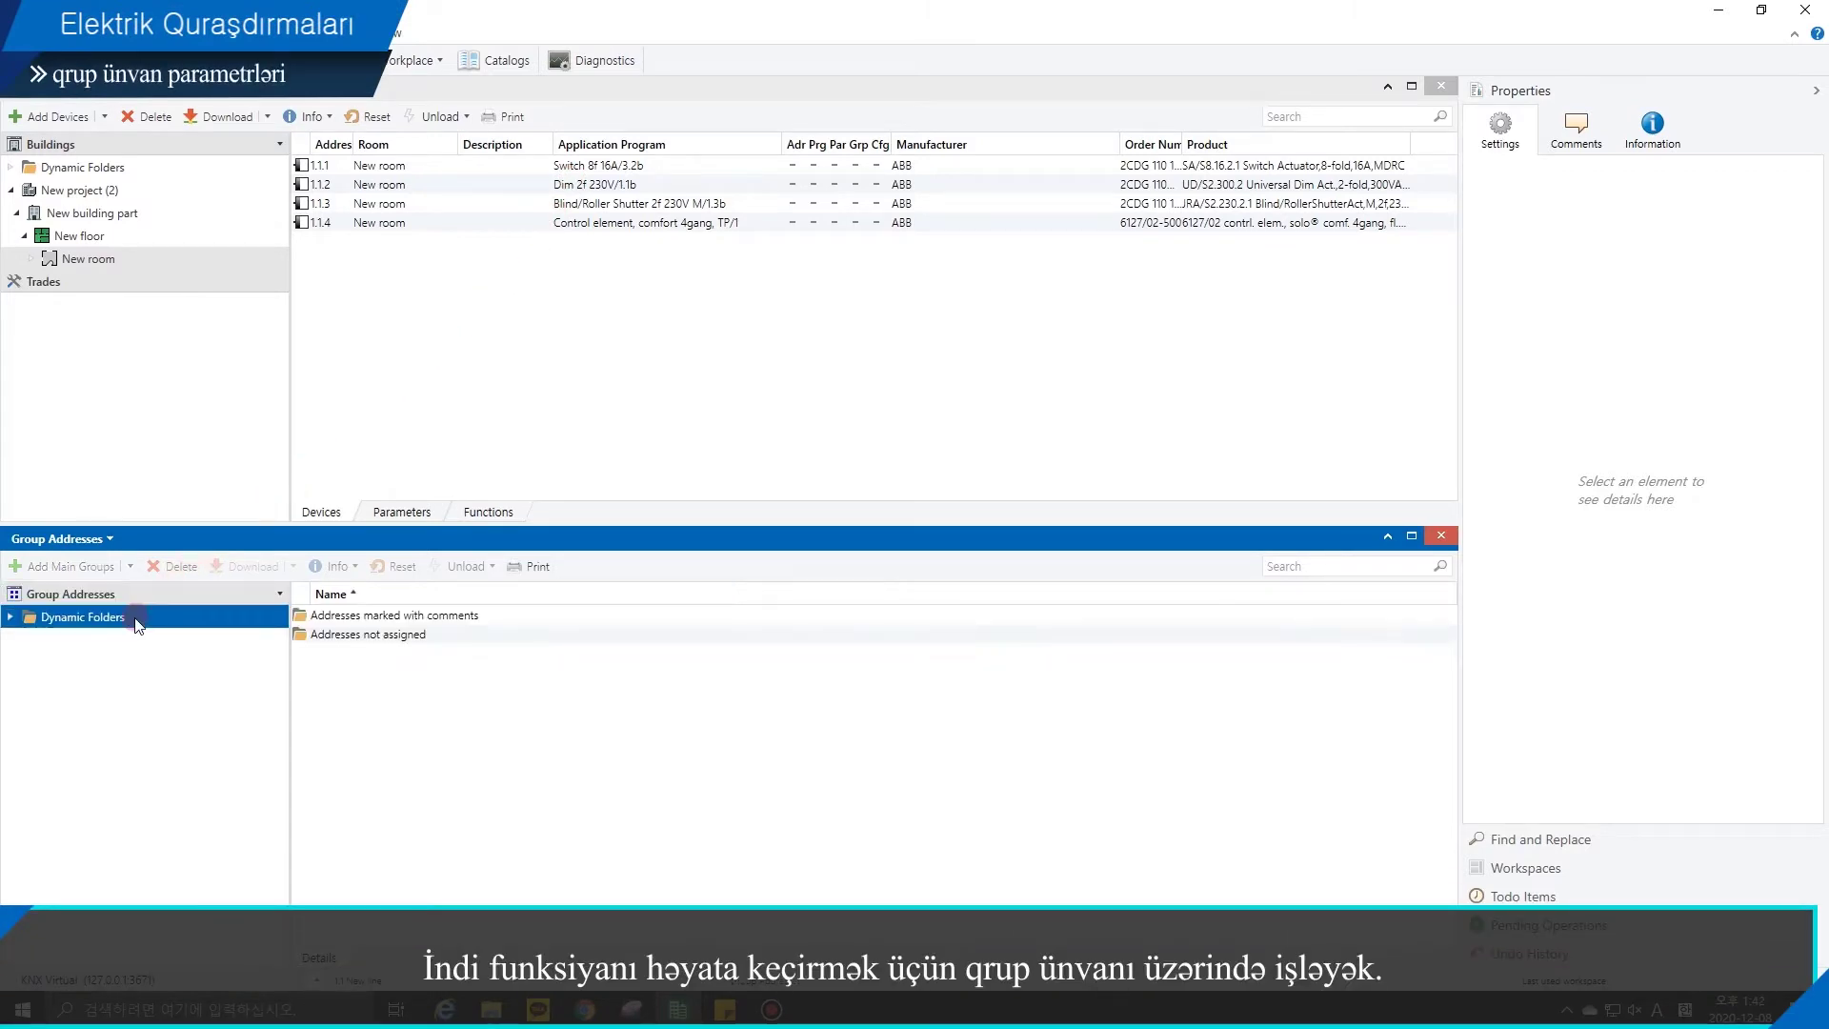
click(88, 598)
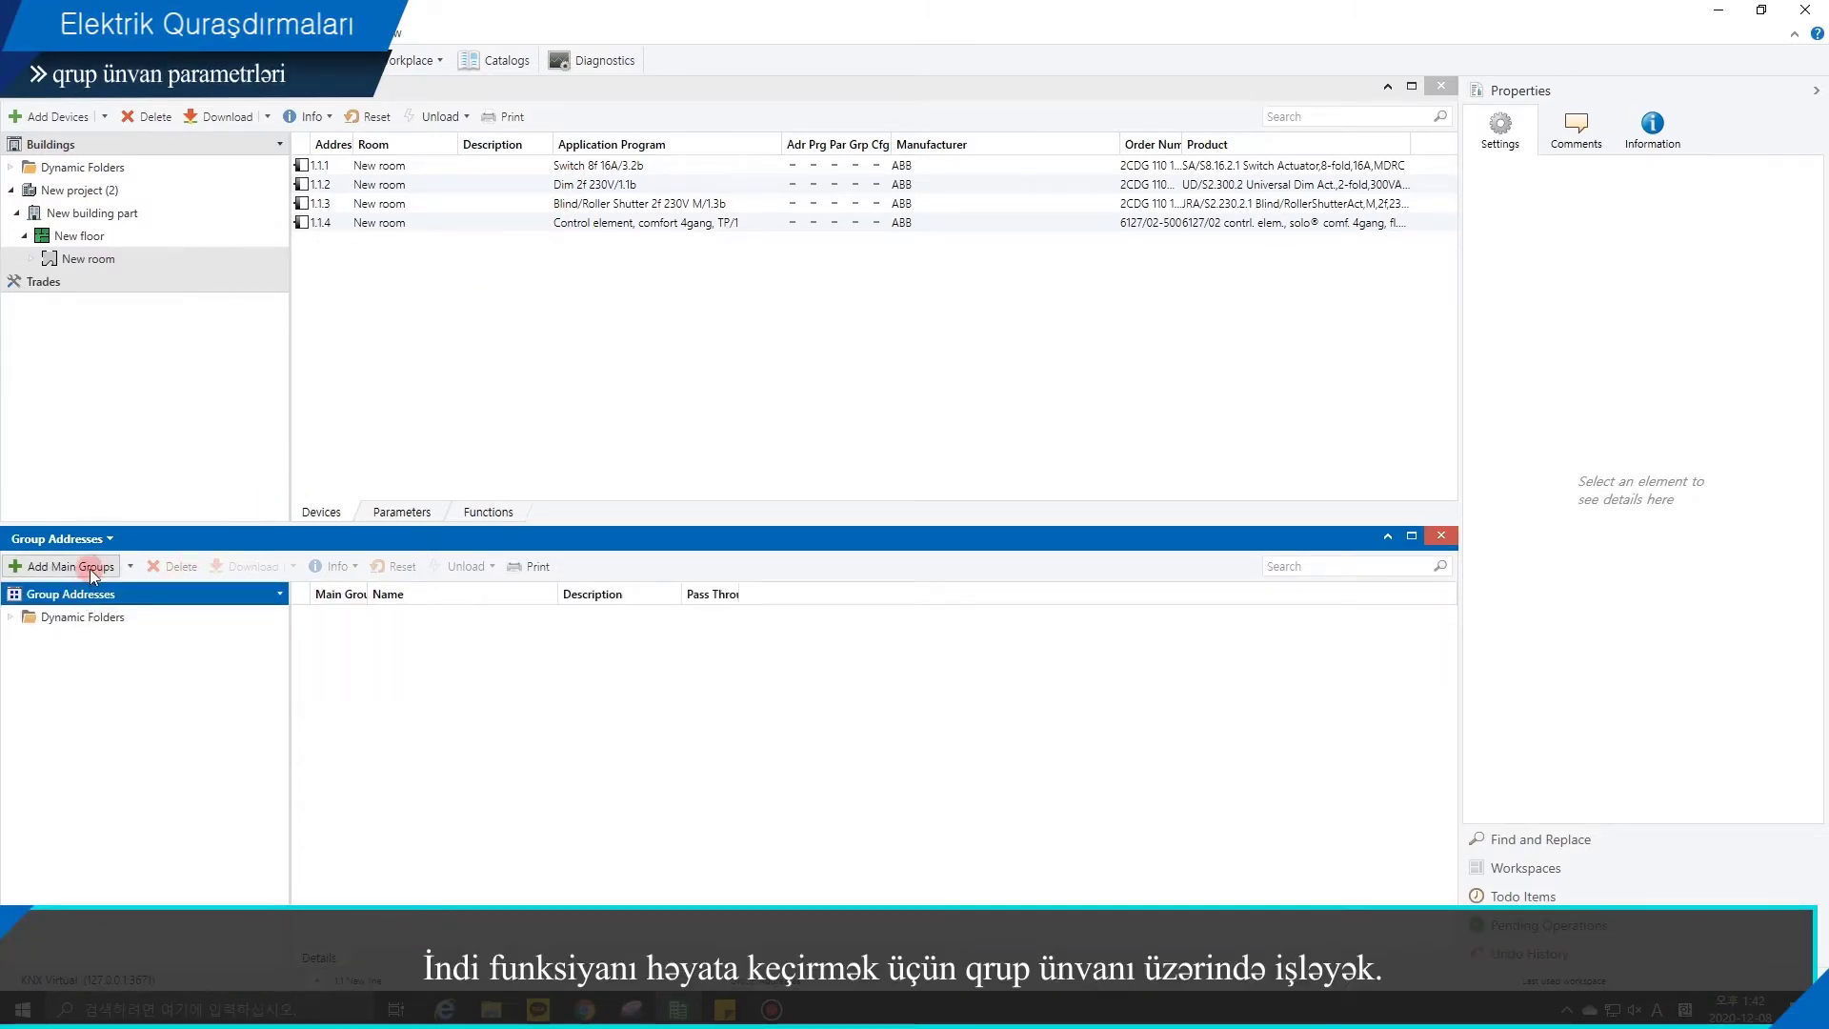
click(90, 568)
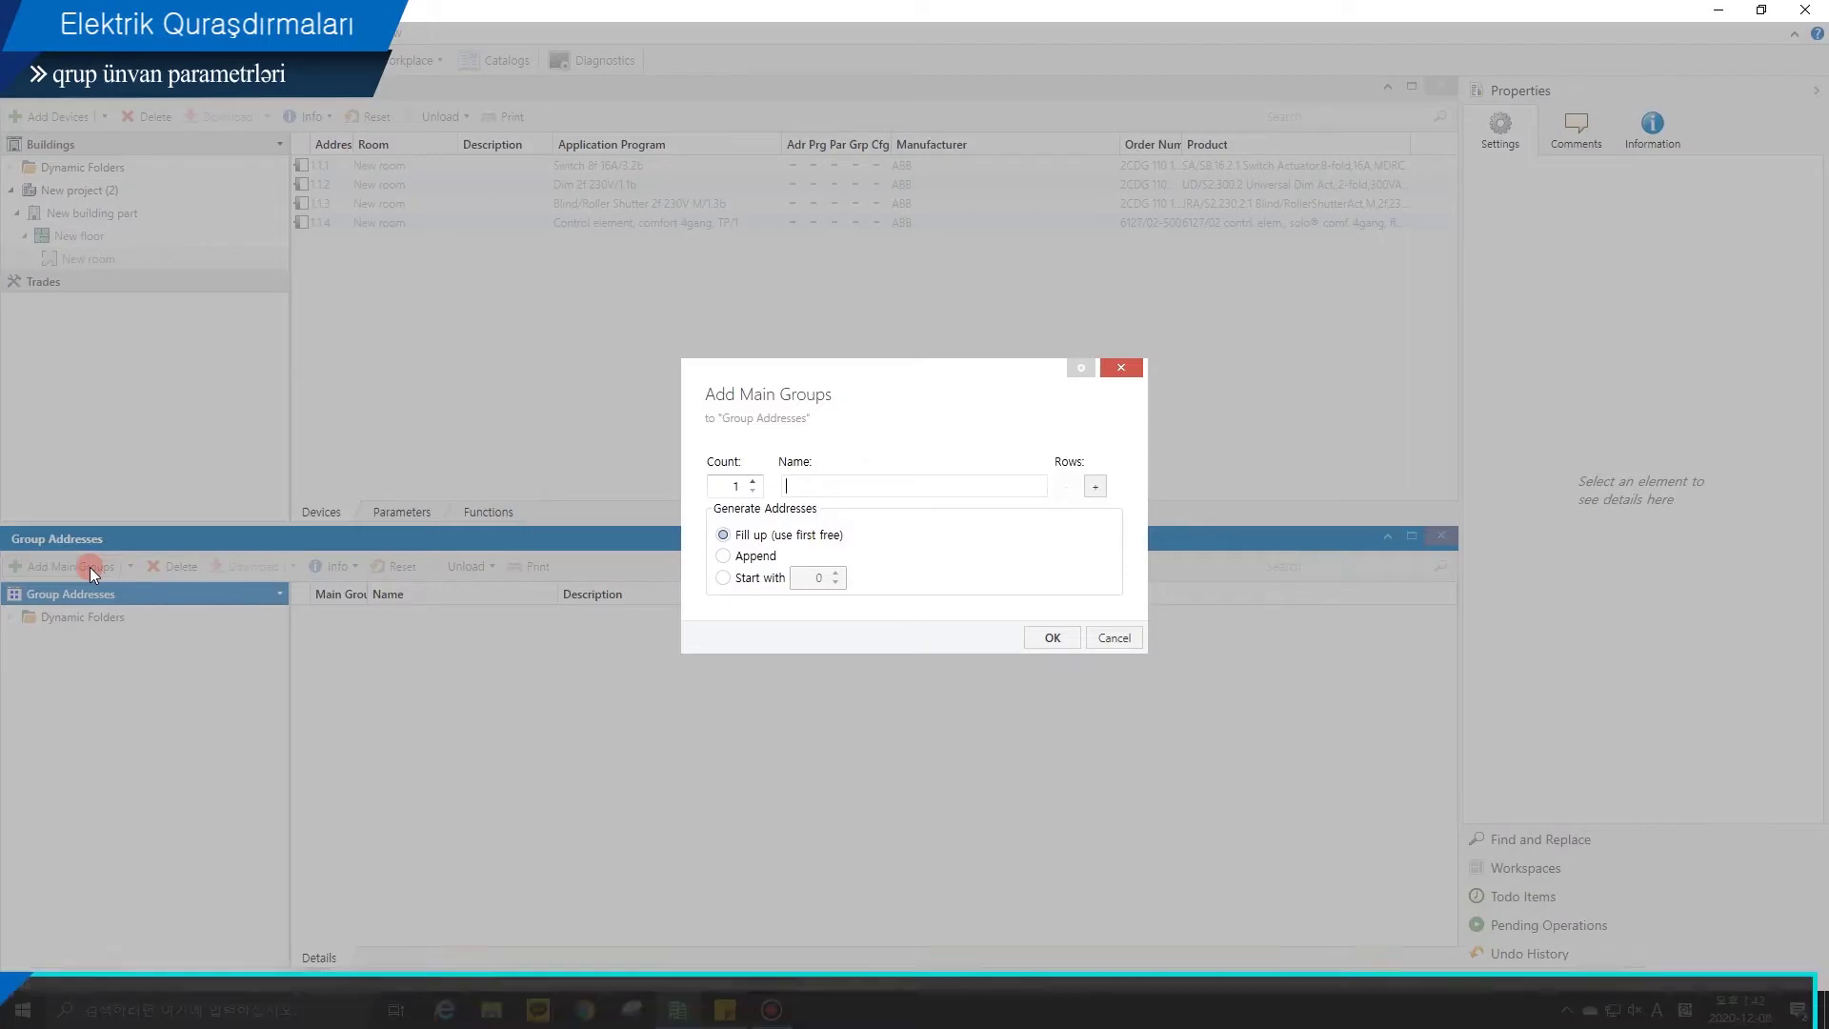
key(Return)
Step: Add 5 middle groups to main group 0, filling up the first free addresses
click(91, 642)
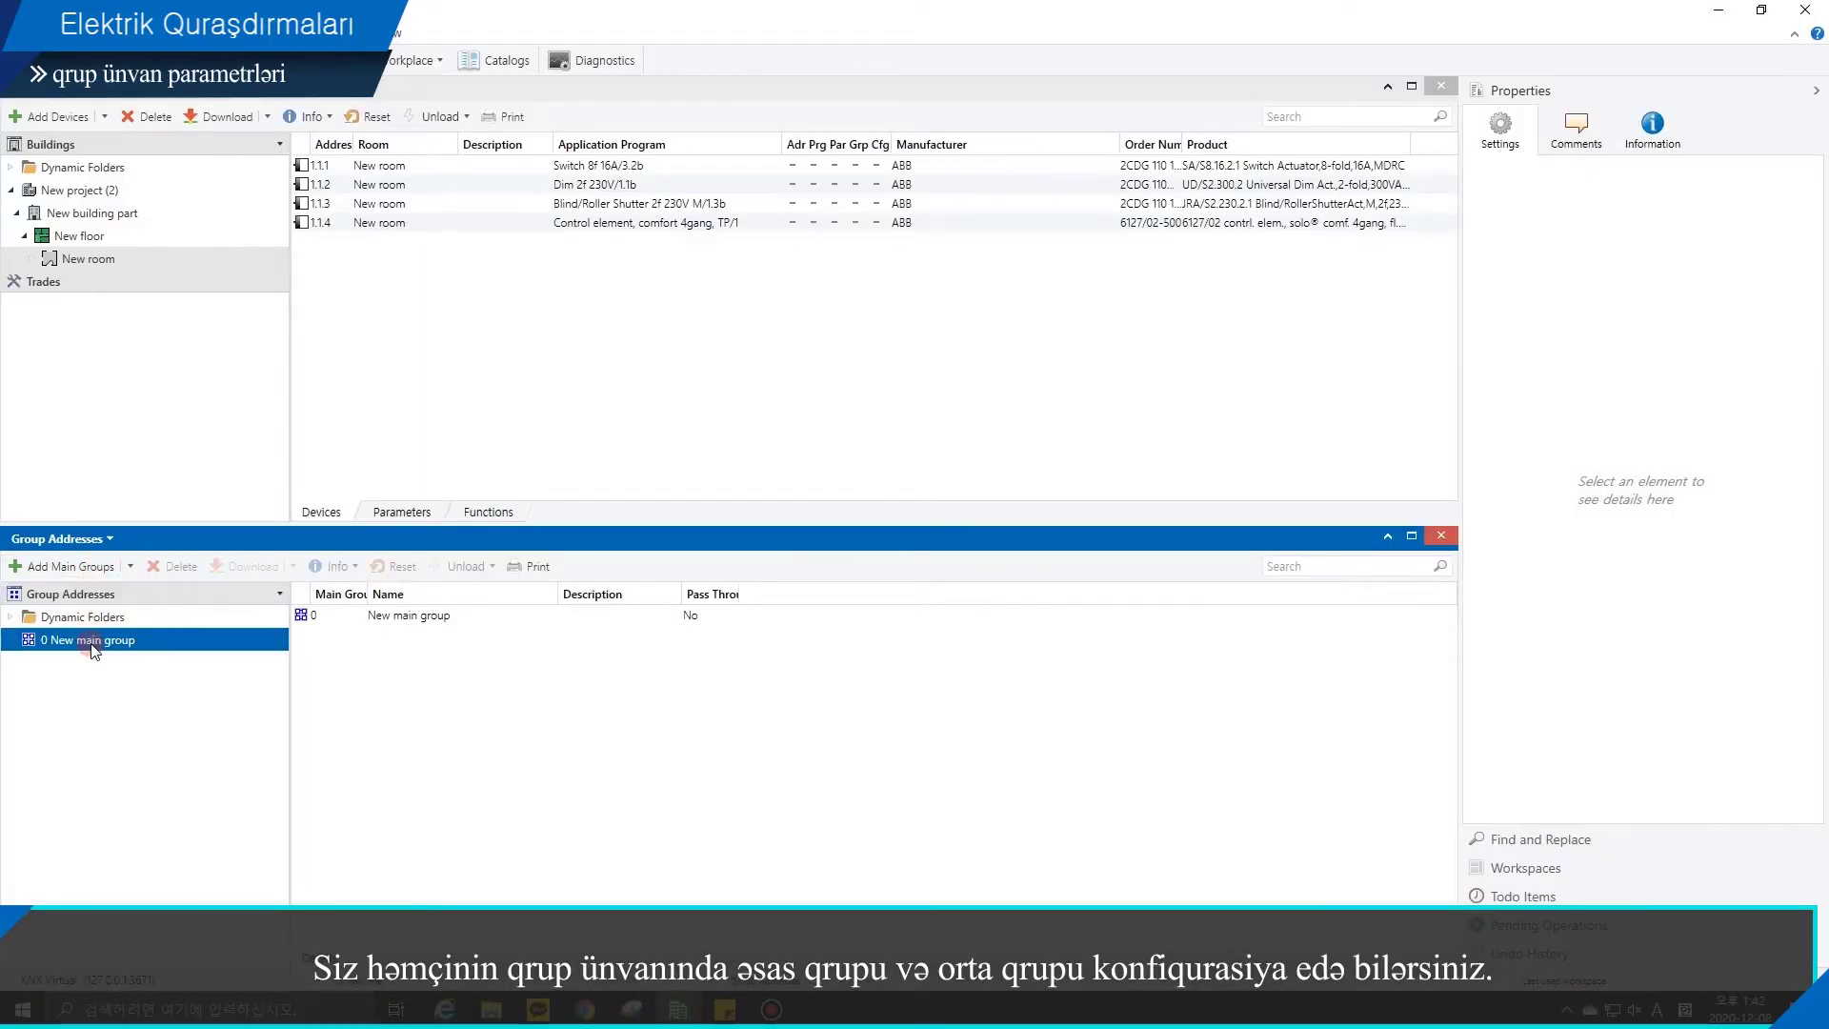
click(84, 567)
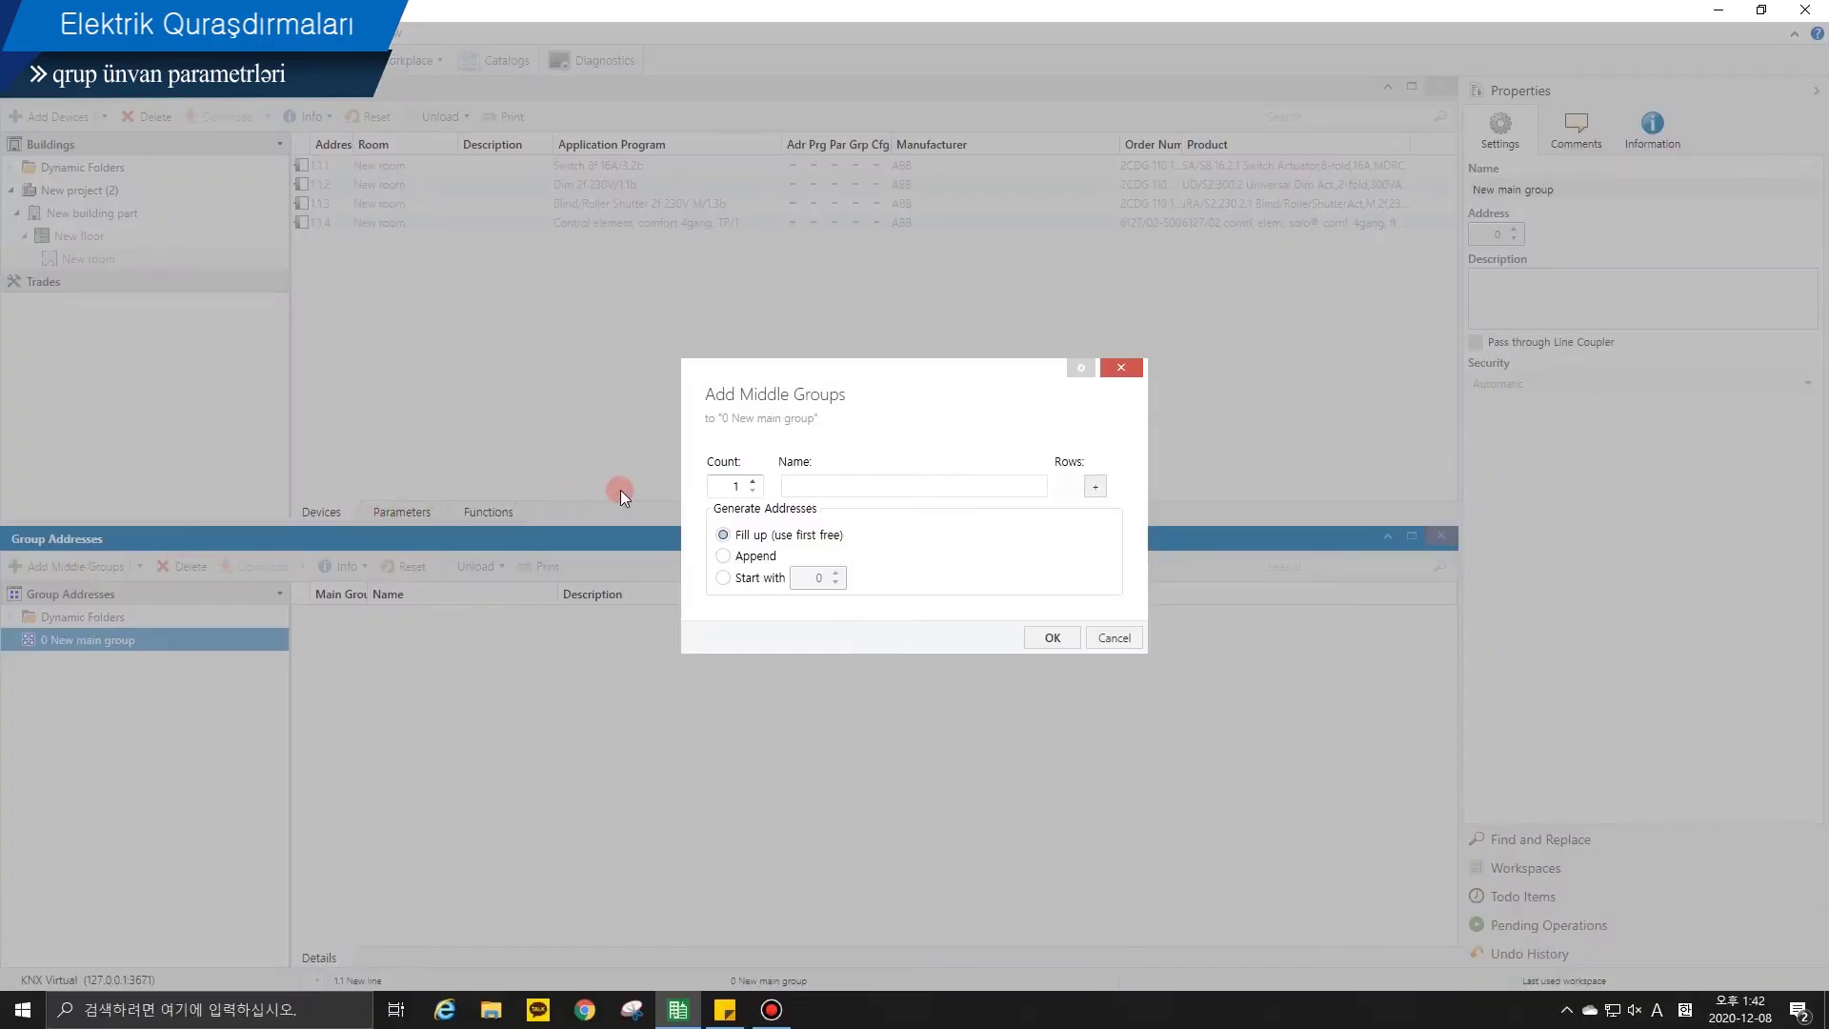
click(756, 483)
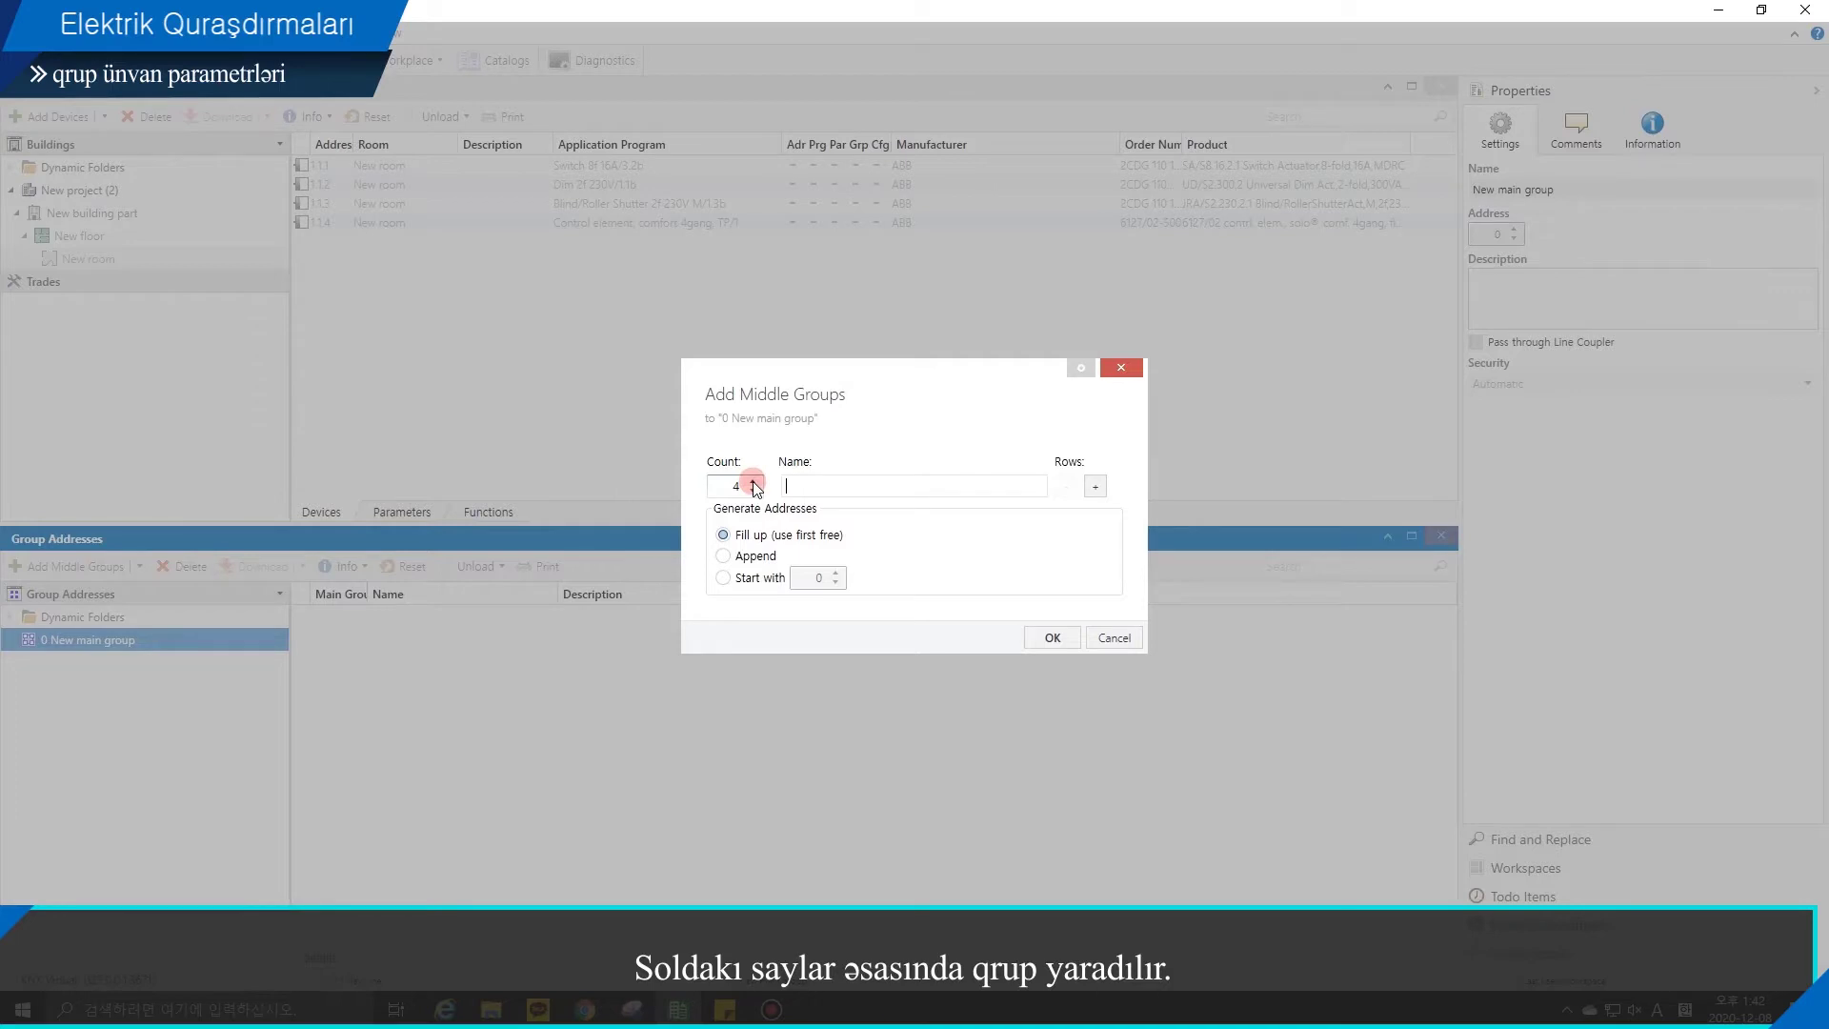
click(753, 482)
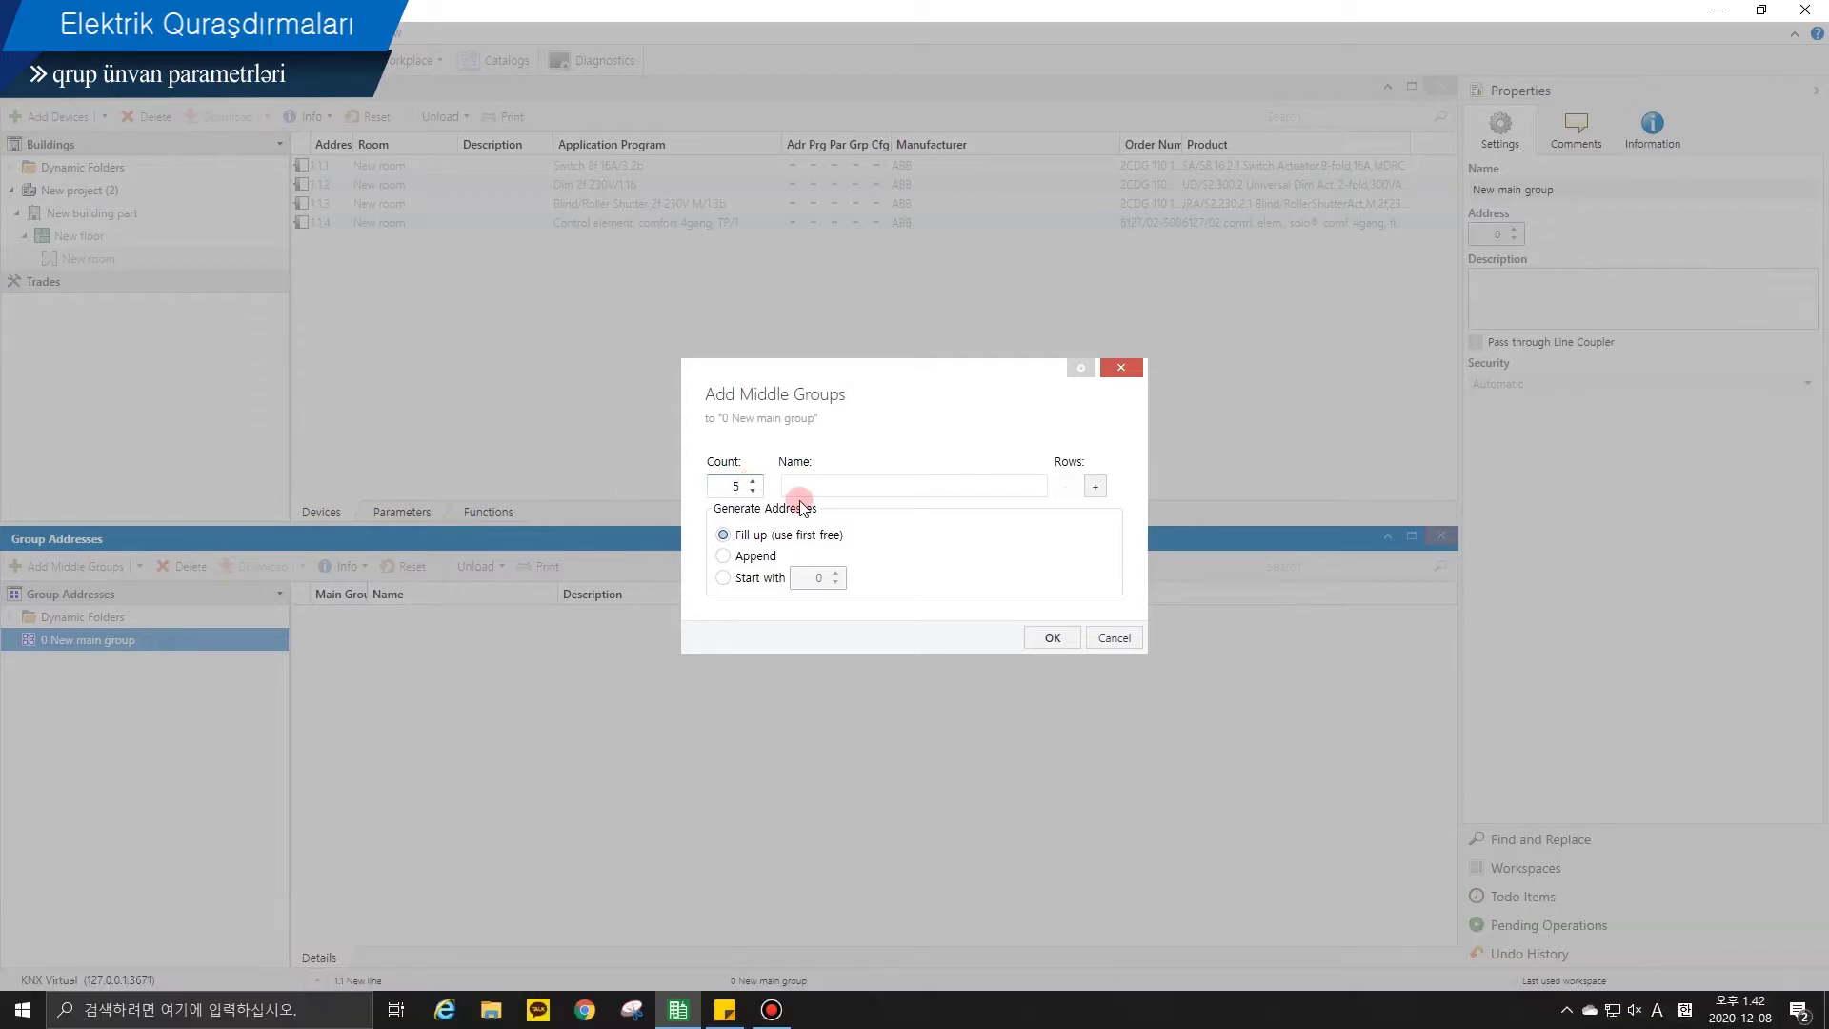
click(1048, 637)
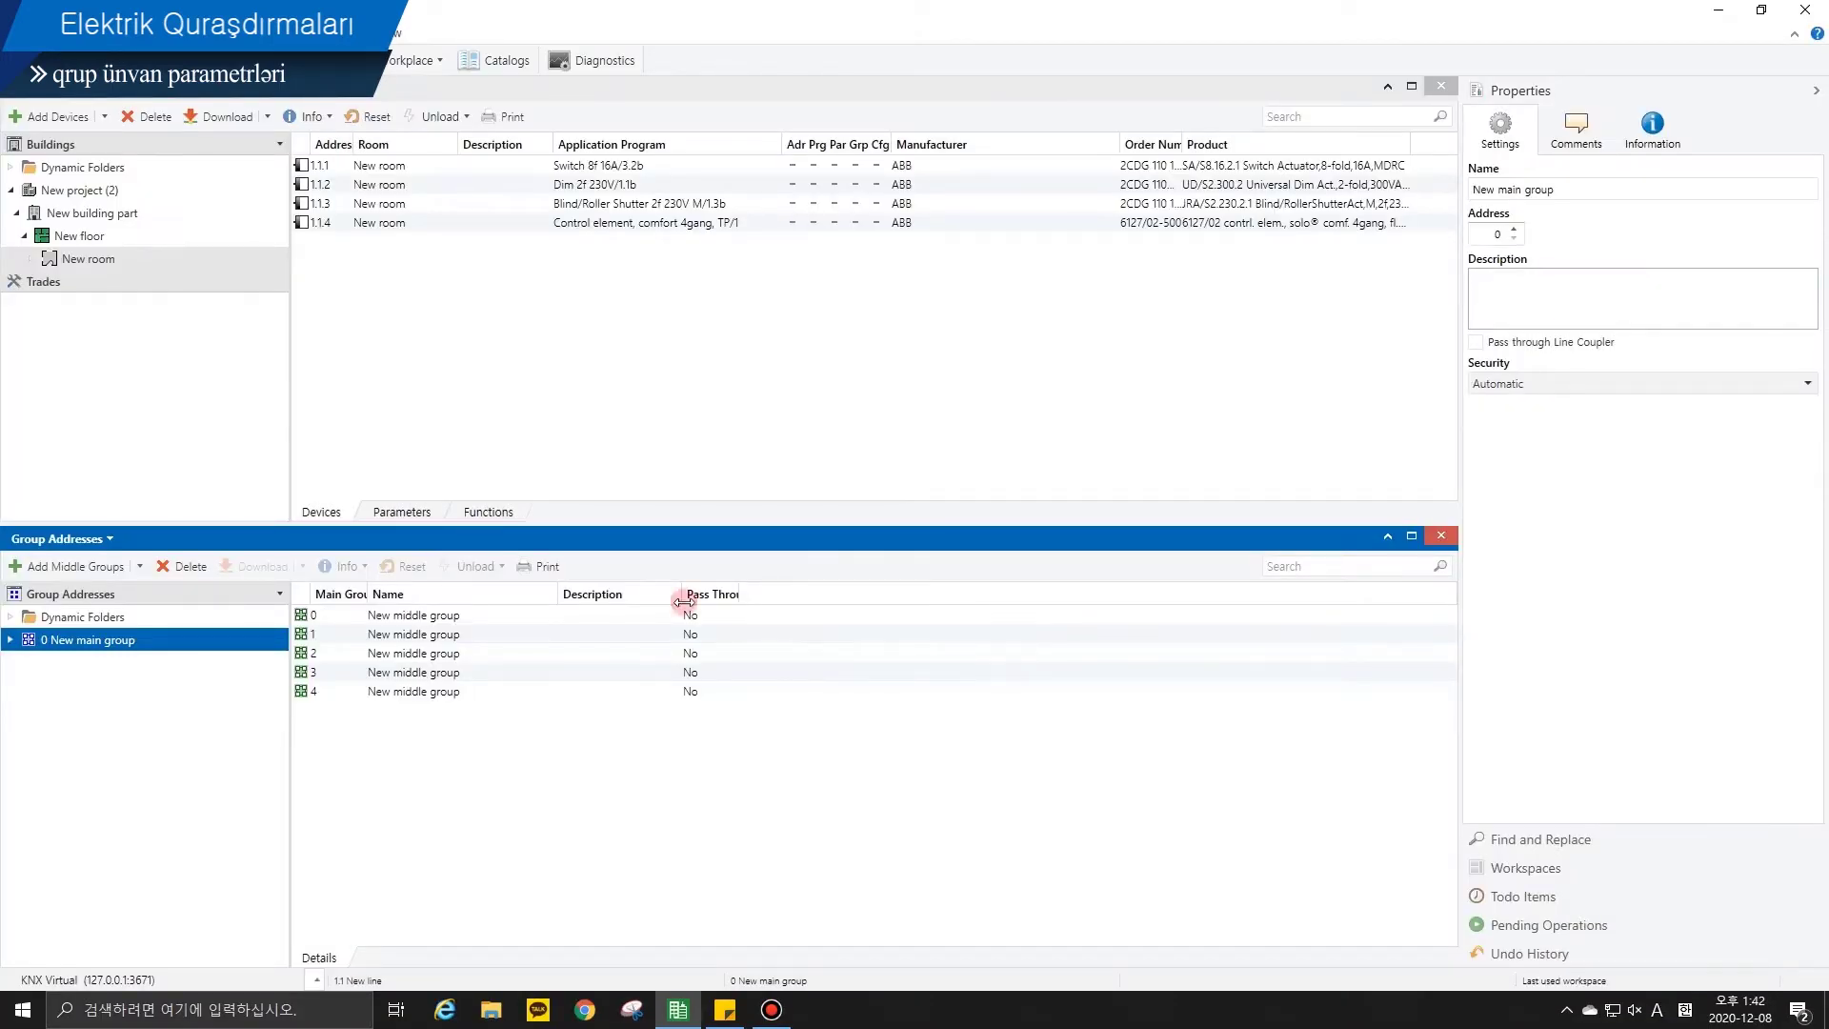
Step: Expand main group 0 and rename middle group 0/0 as Function1
double_click(101, 641)
click(104, 668)
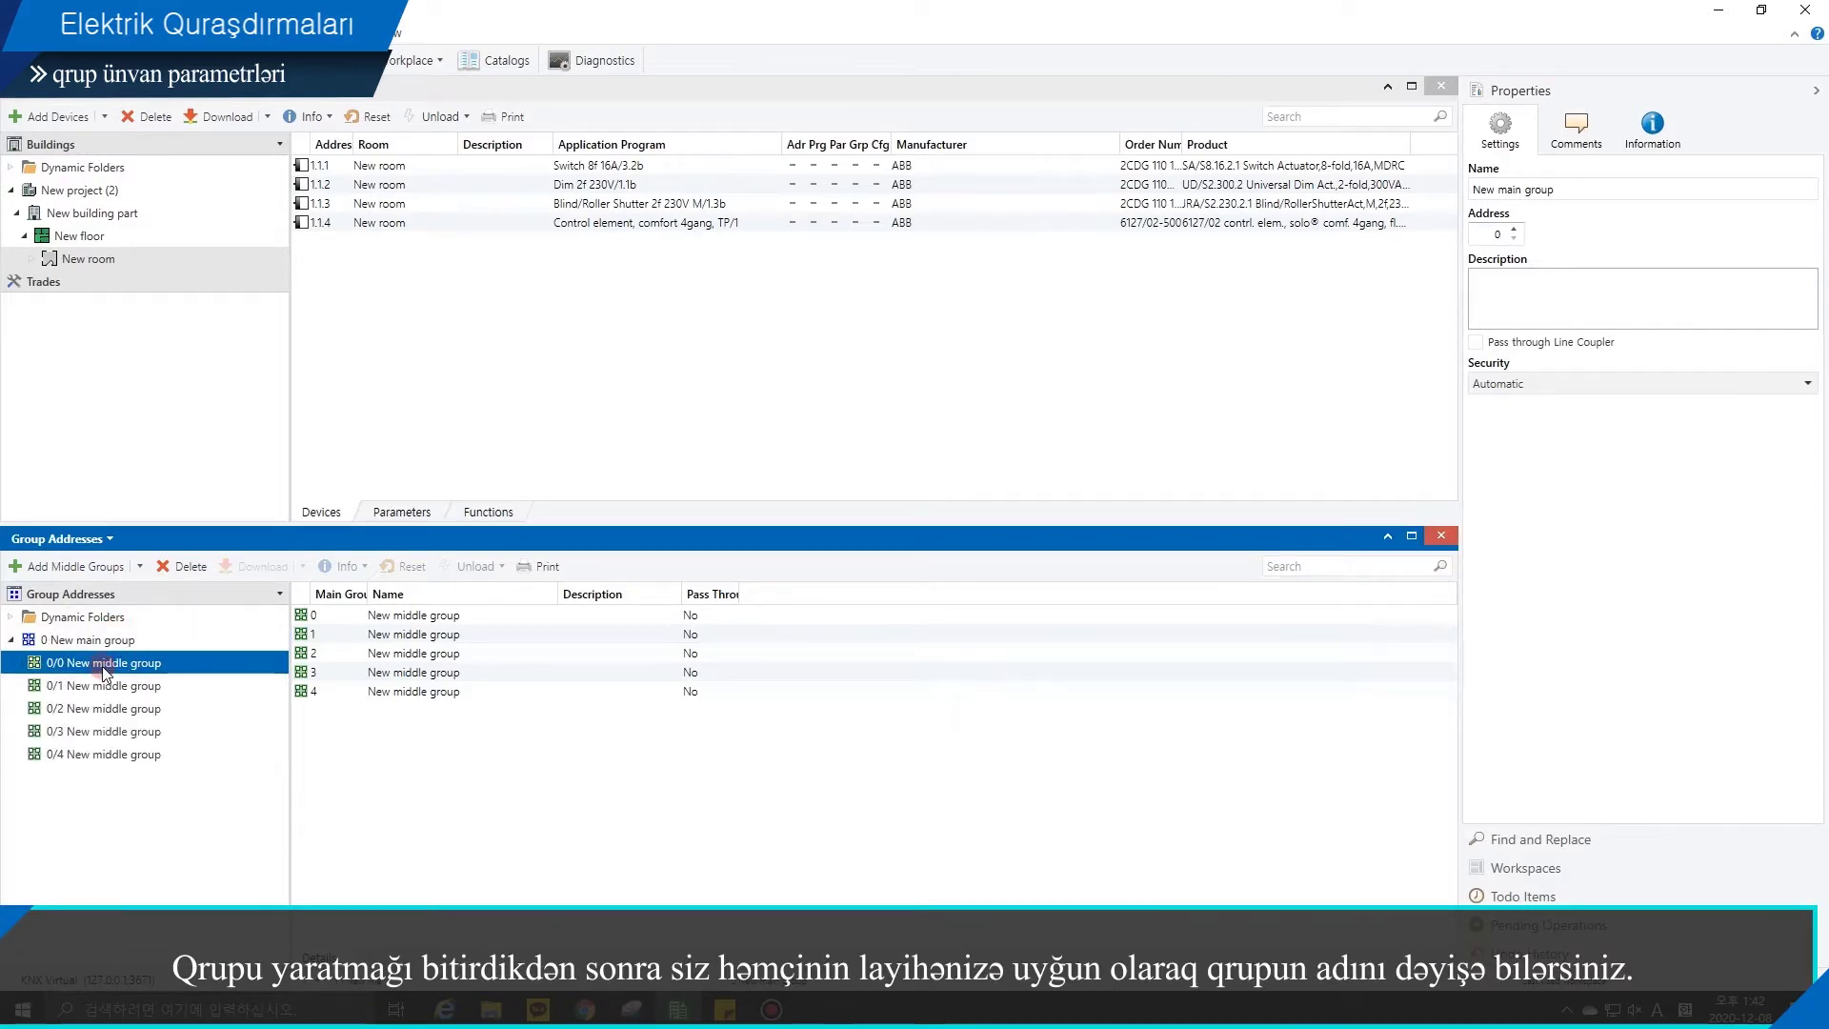
click(198, 666)
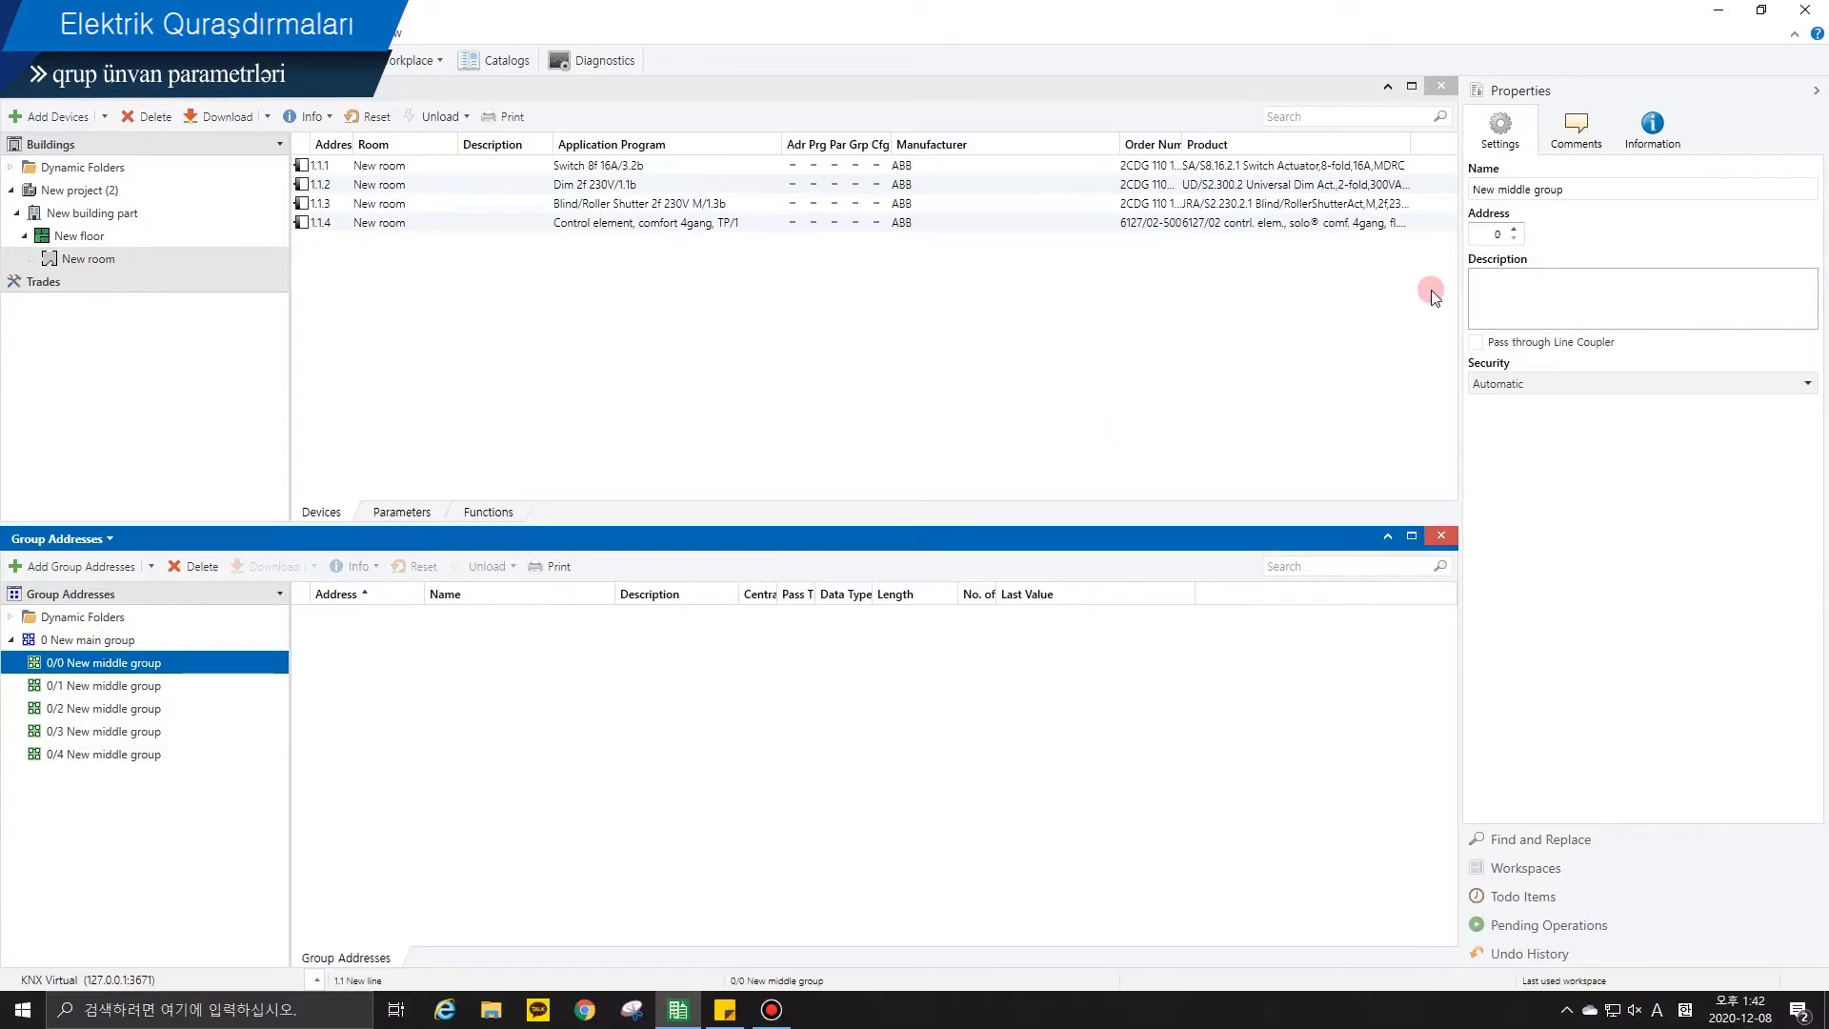
click(1583, 194)
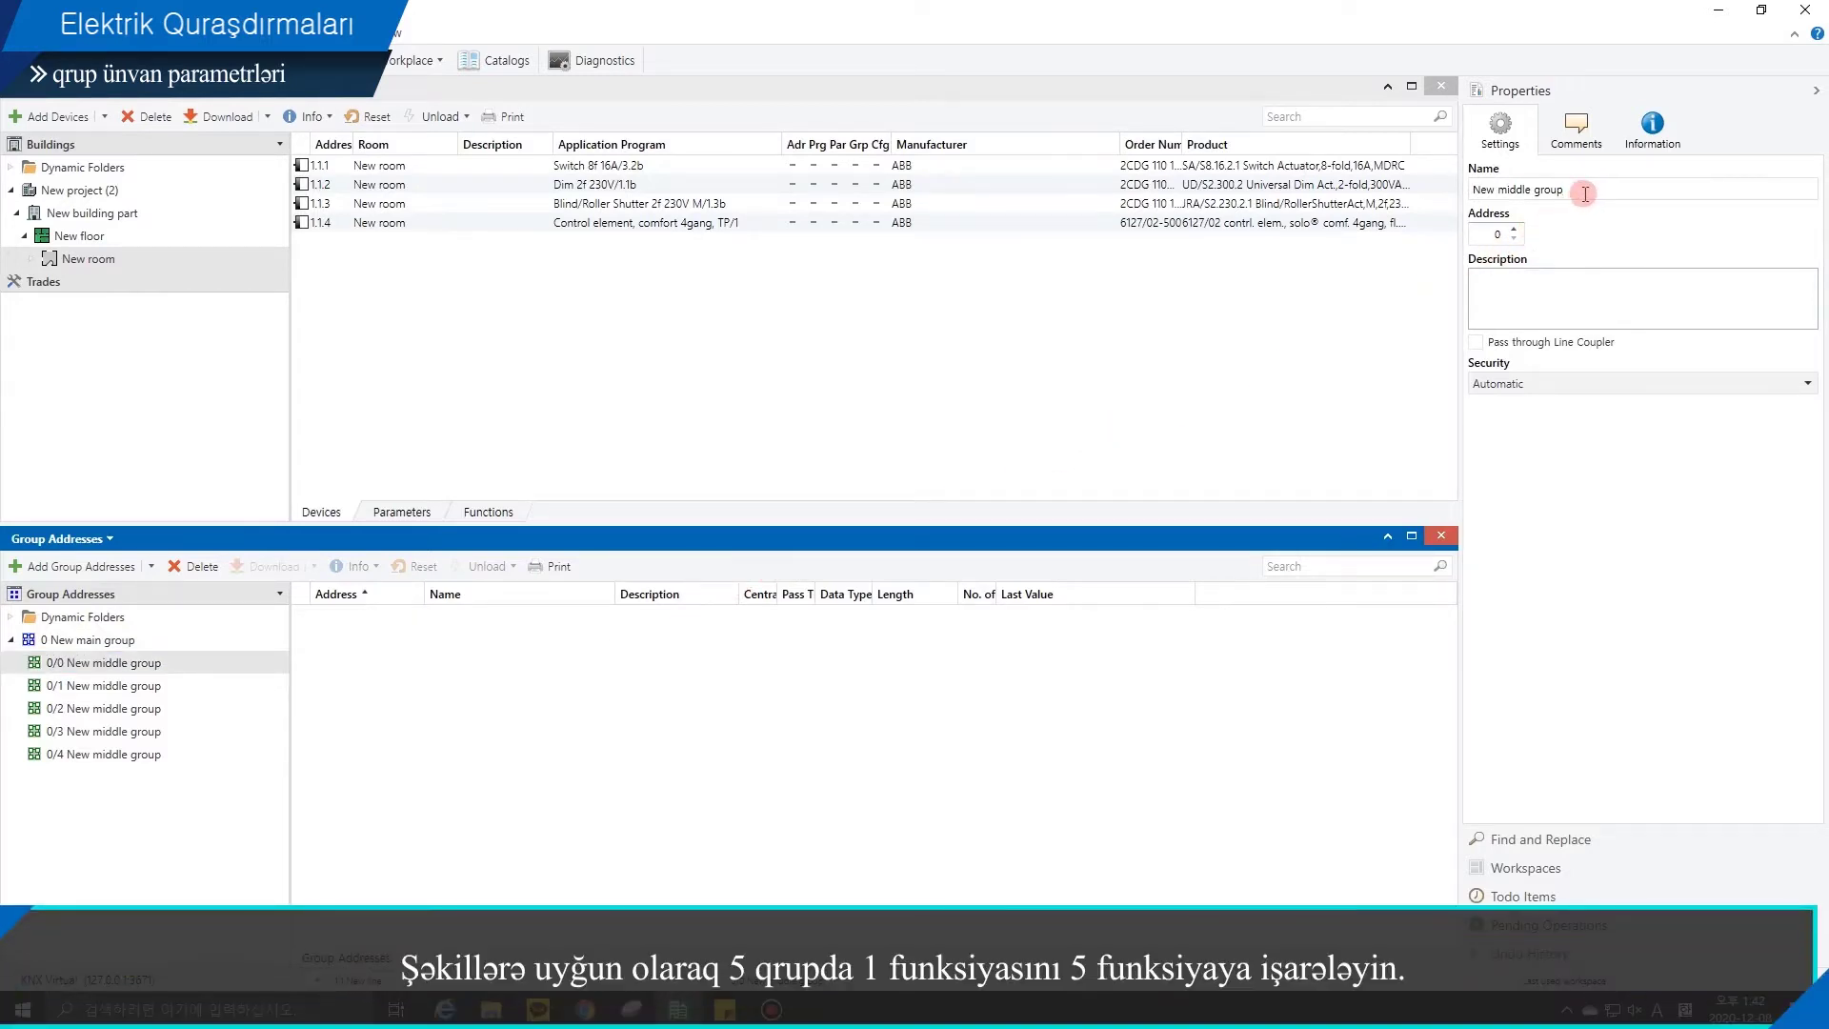
drag(1584, 194, 1448, 202)
key(BackSpace)
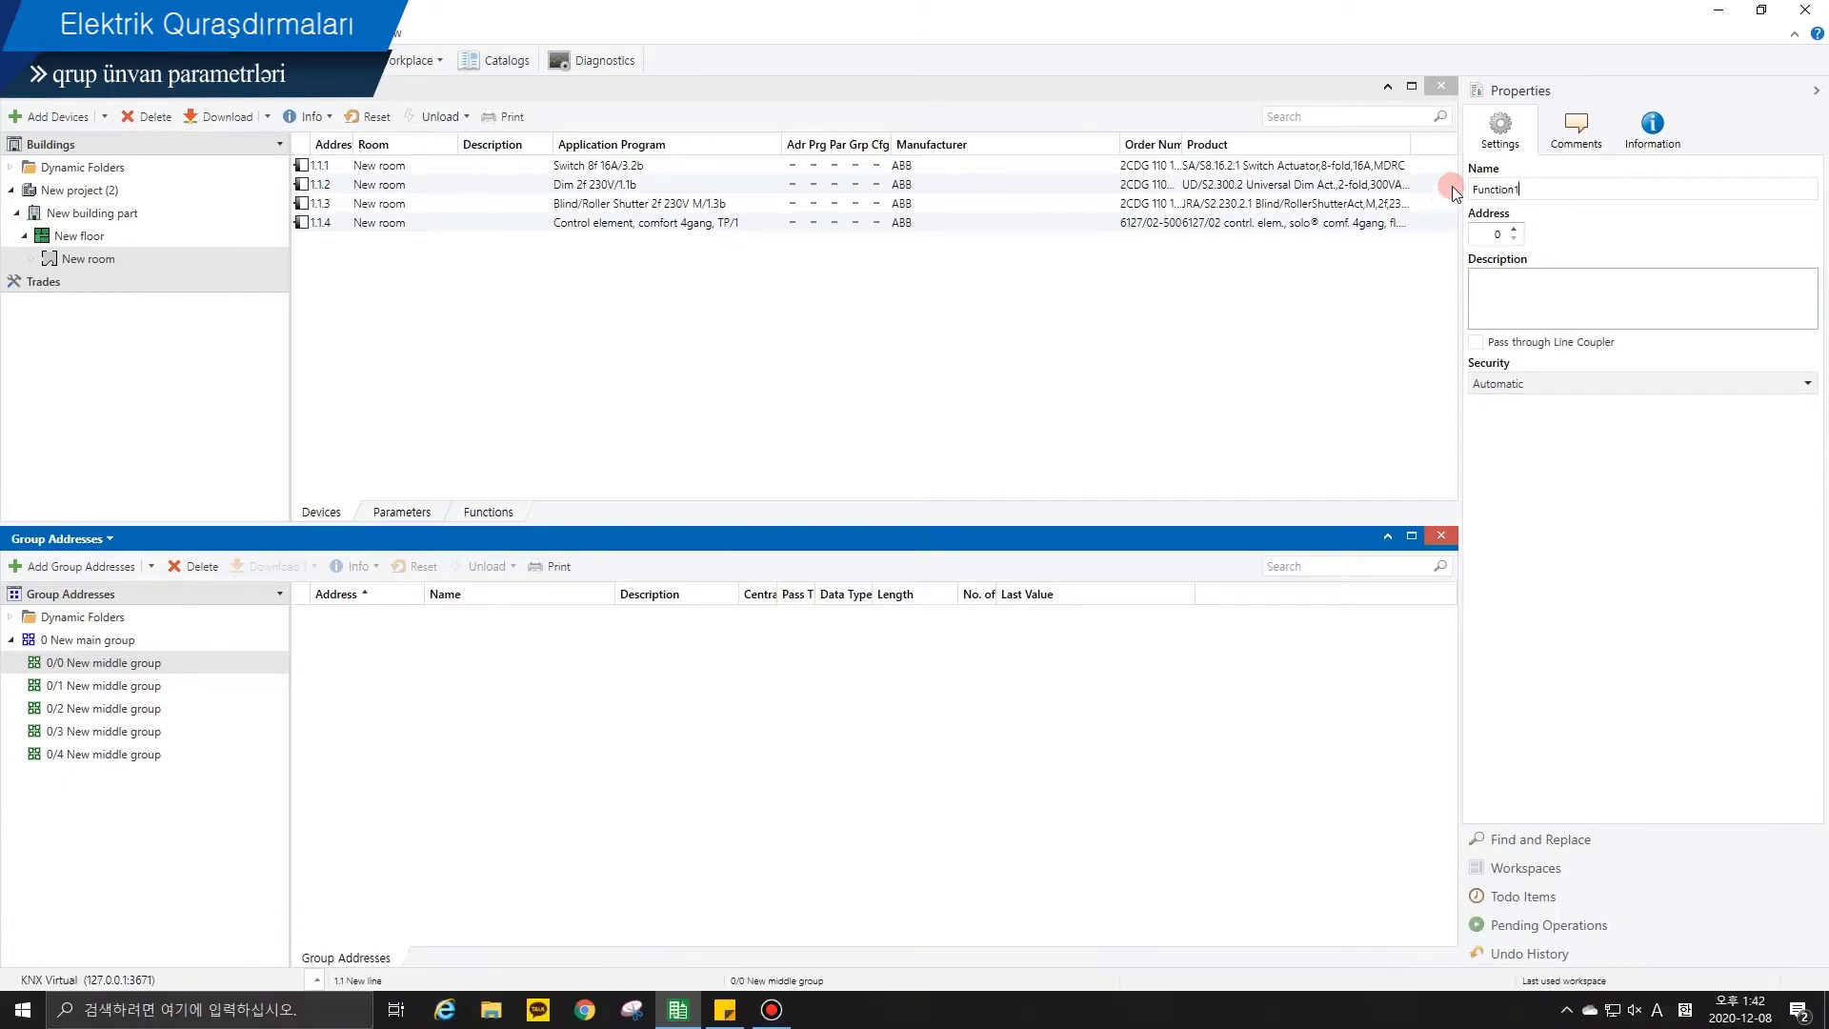
click(1380, 265)
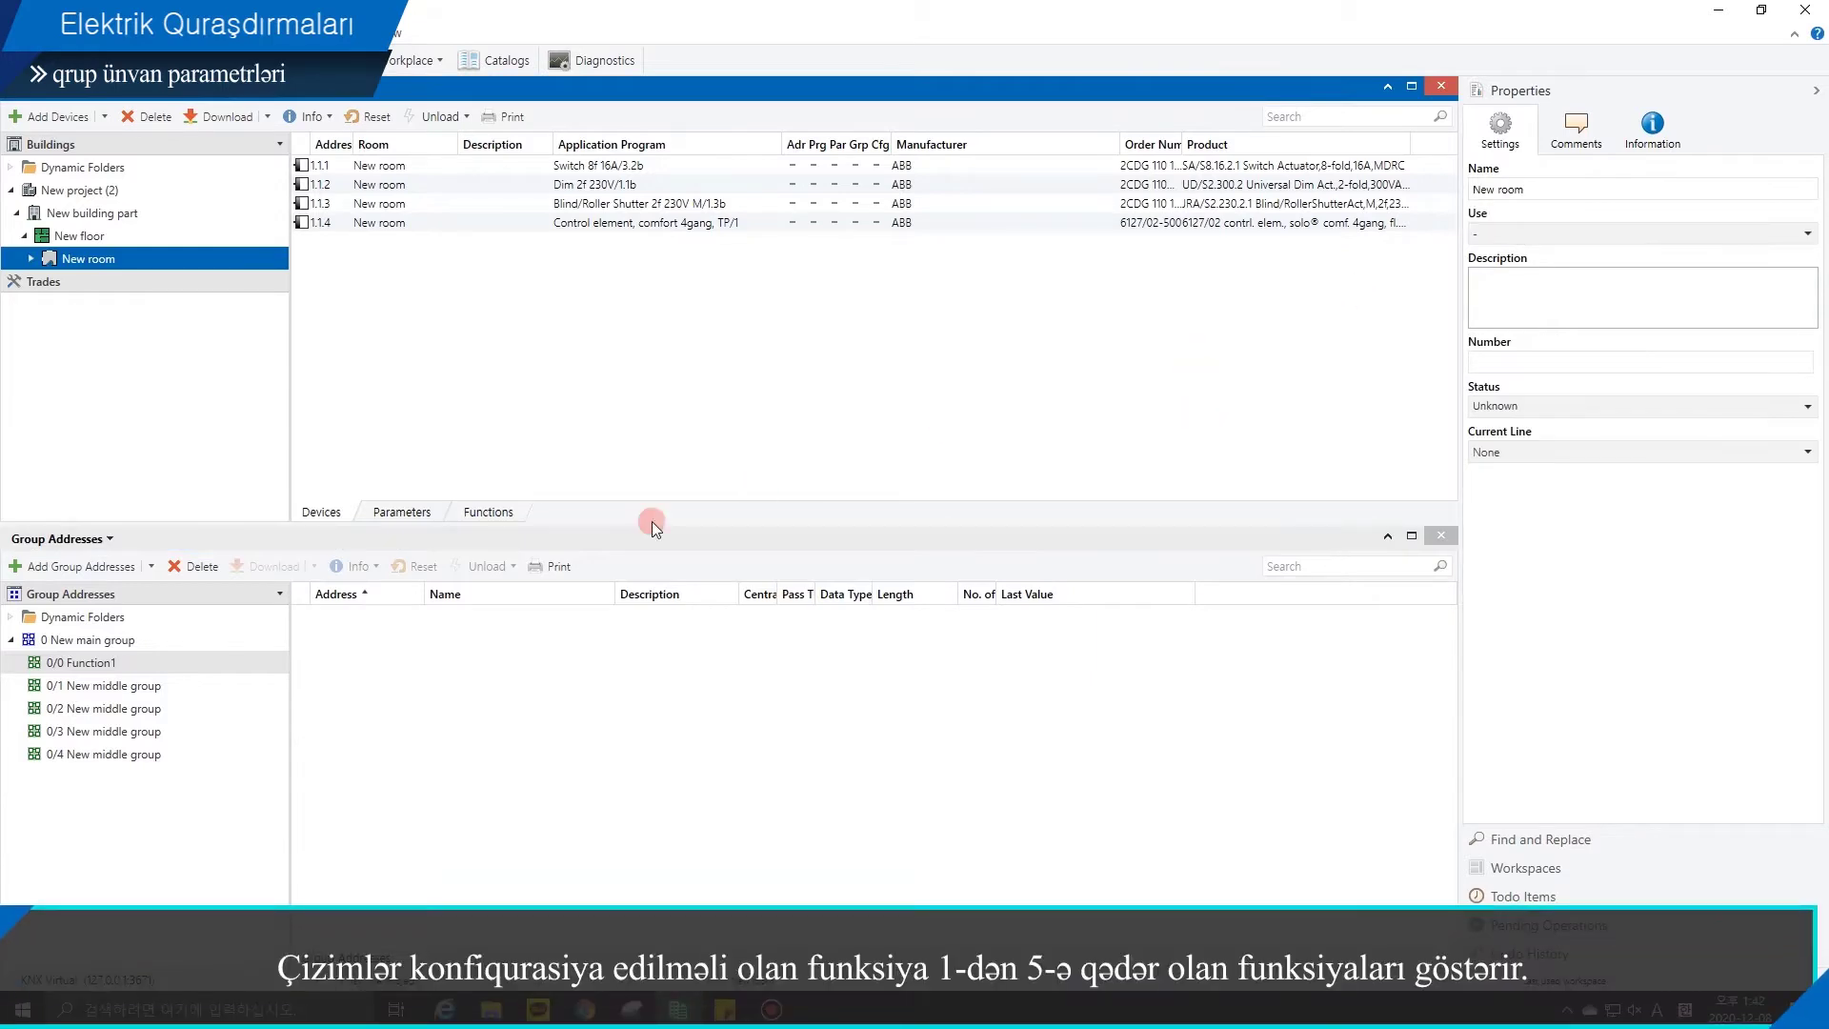
Step: Rename middle group 0/1 as Function2
click(162, 683)
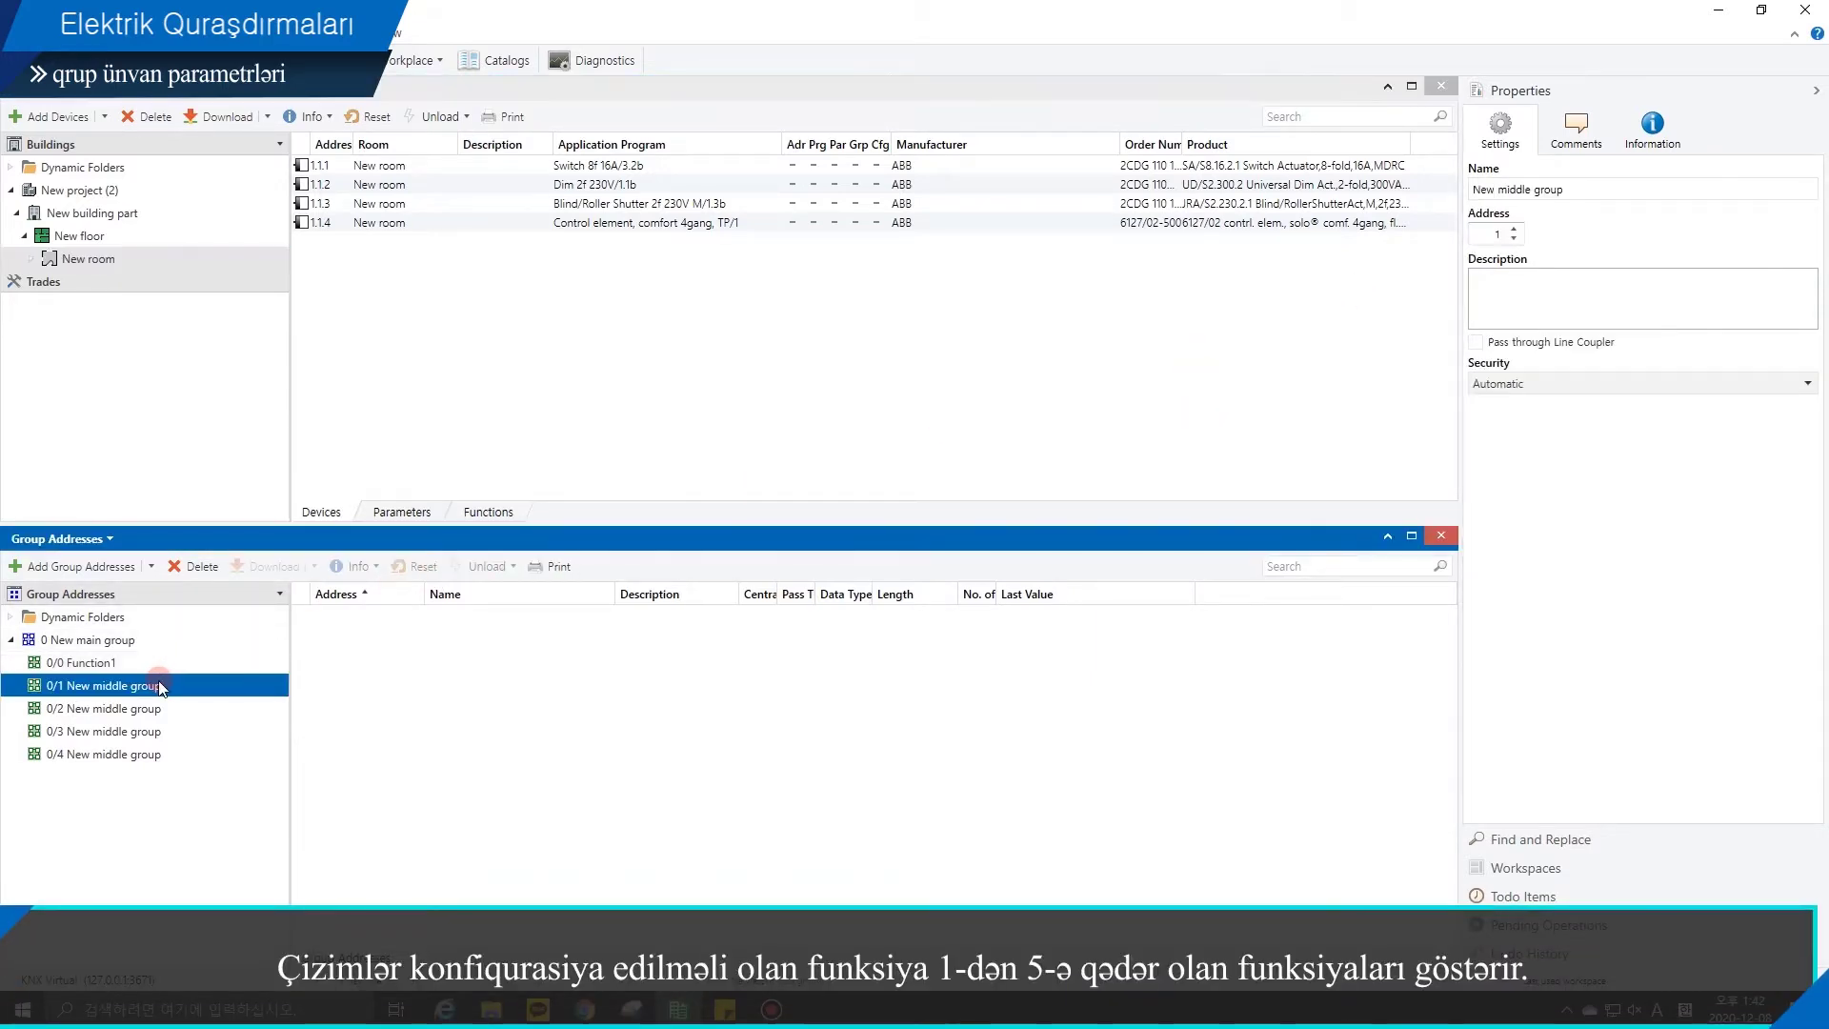
click(1612, 187)
key(BackSpace)
key(BackSpace)
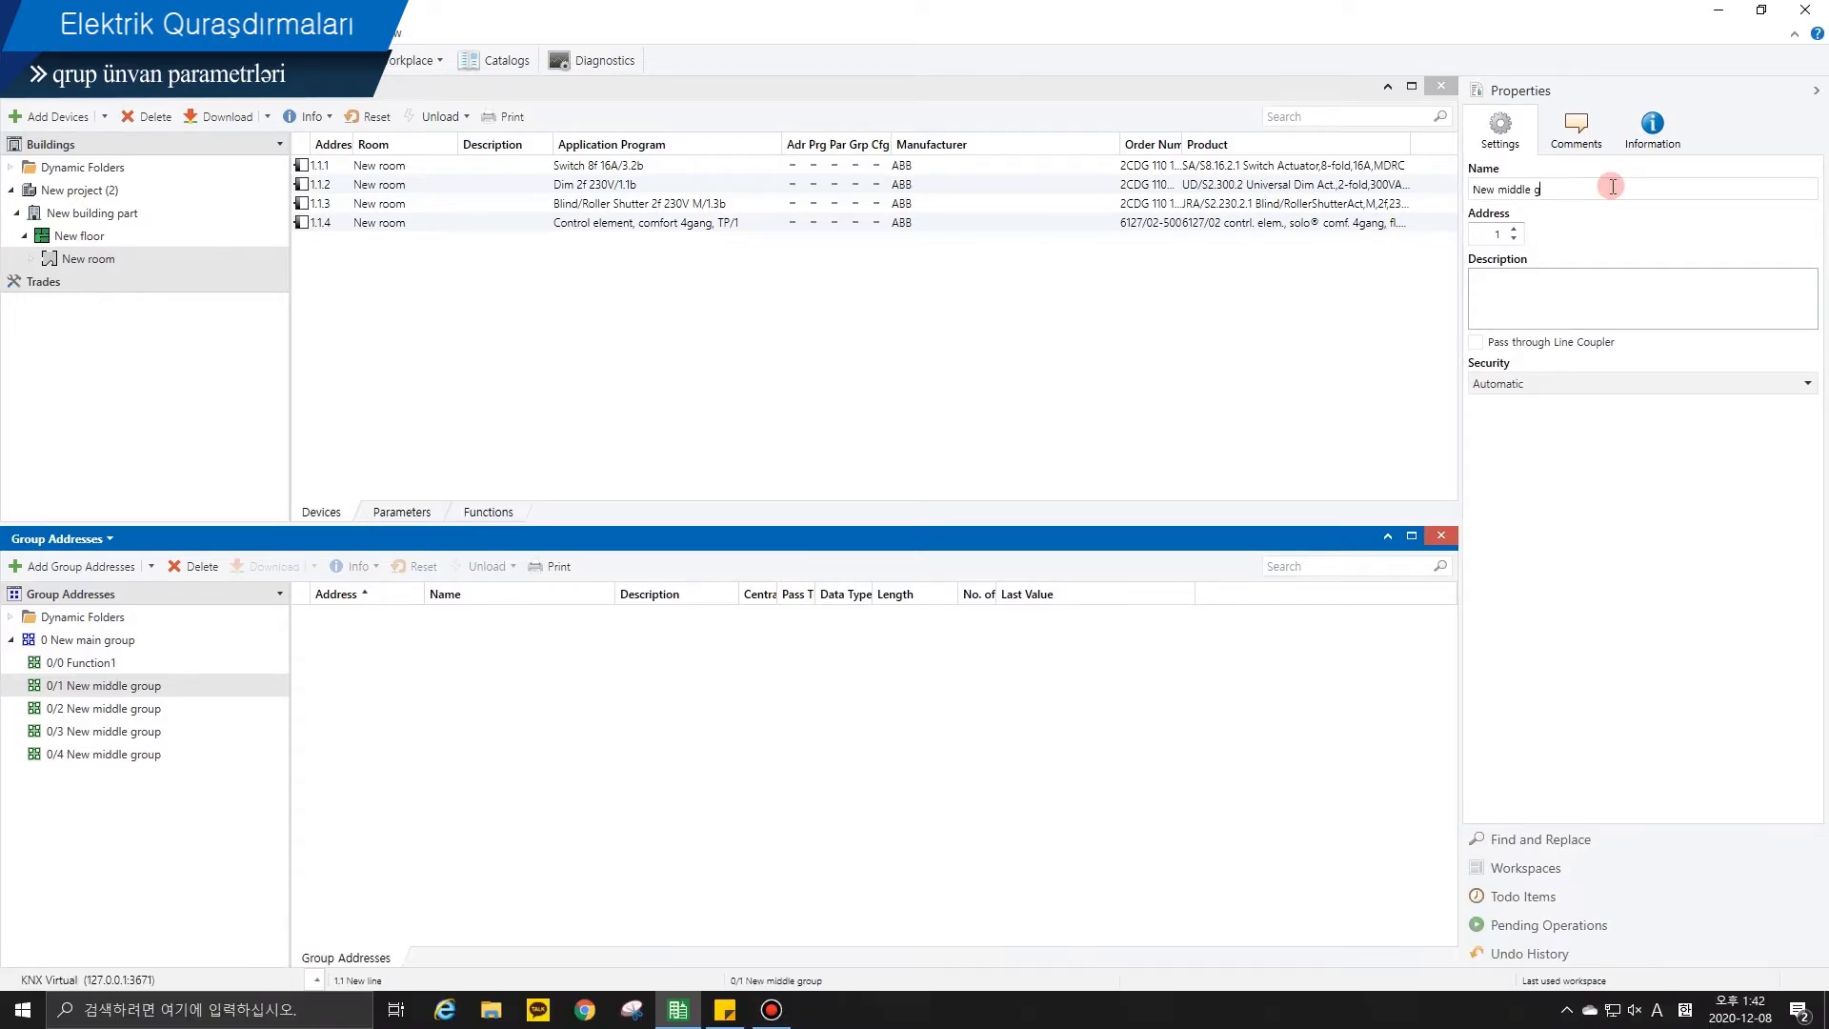
text(Function)
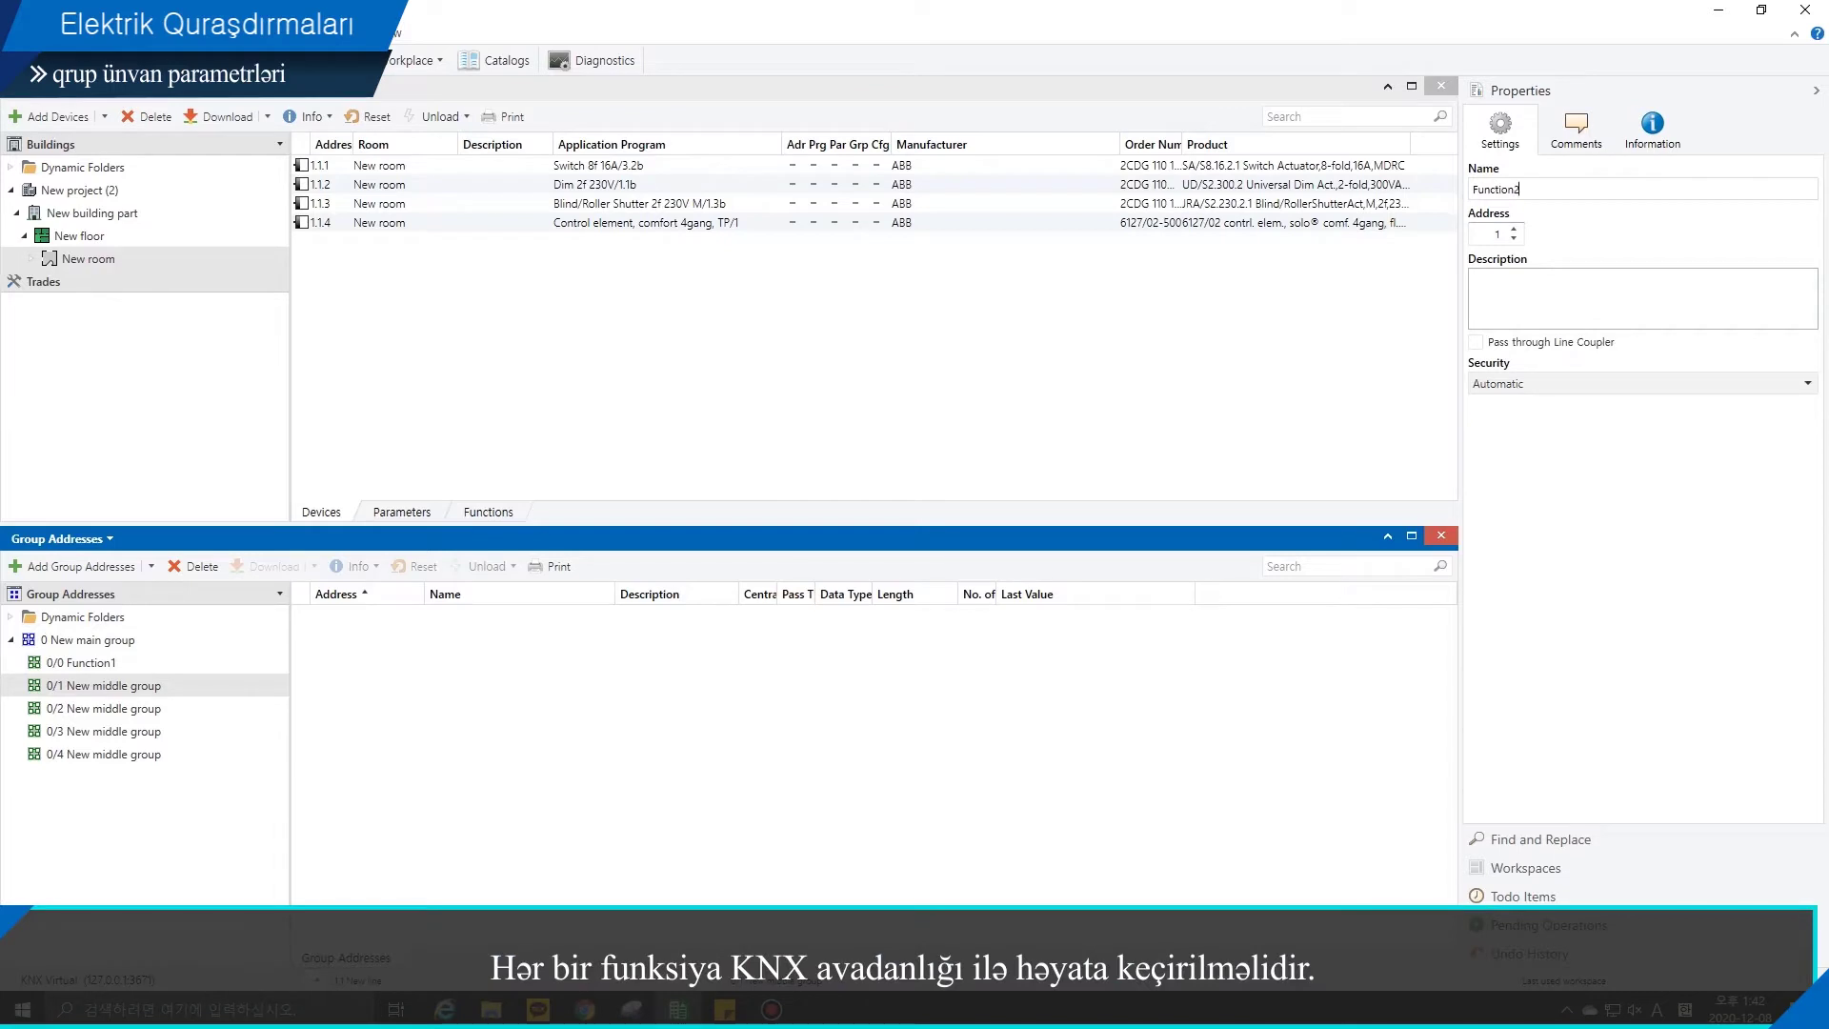
text(2)
click(1343, 355)
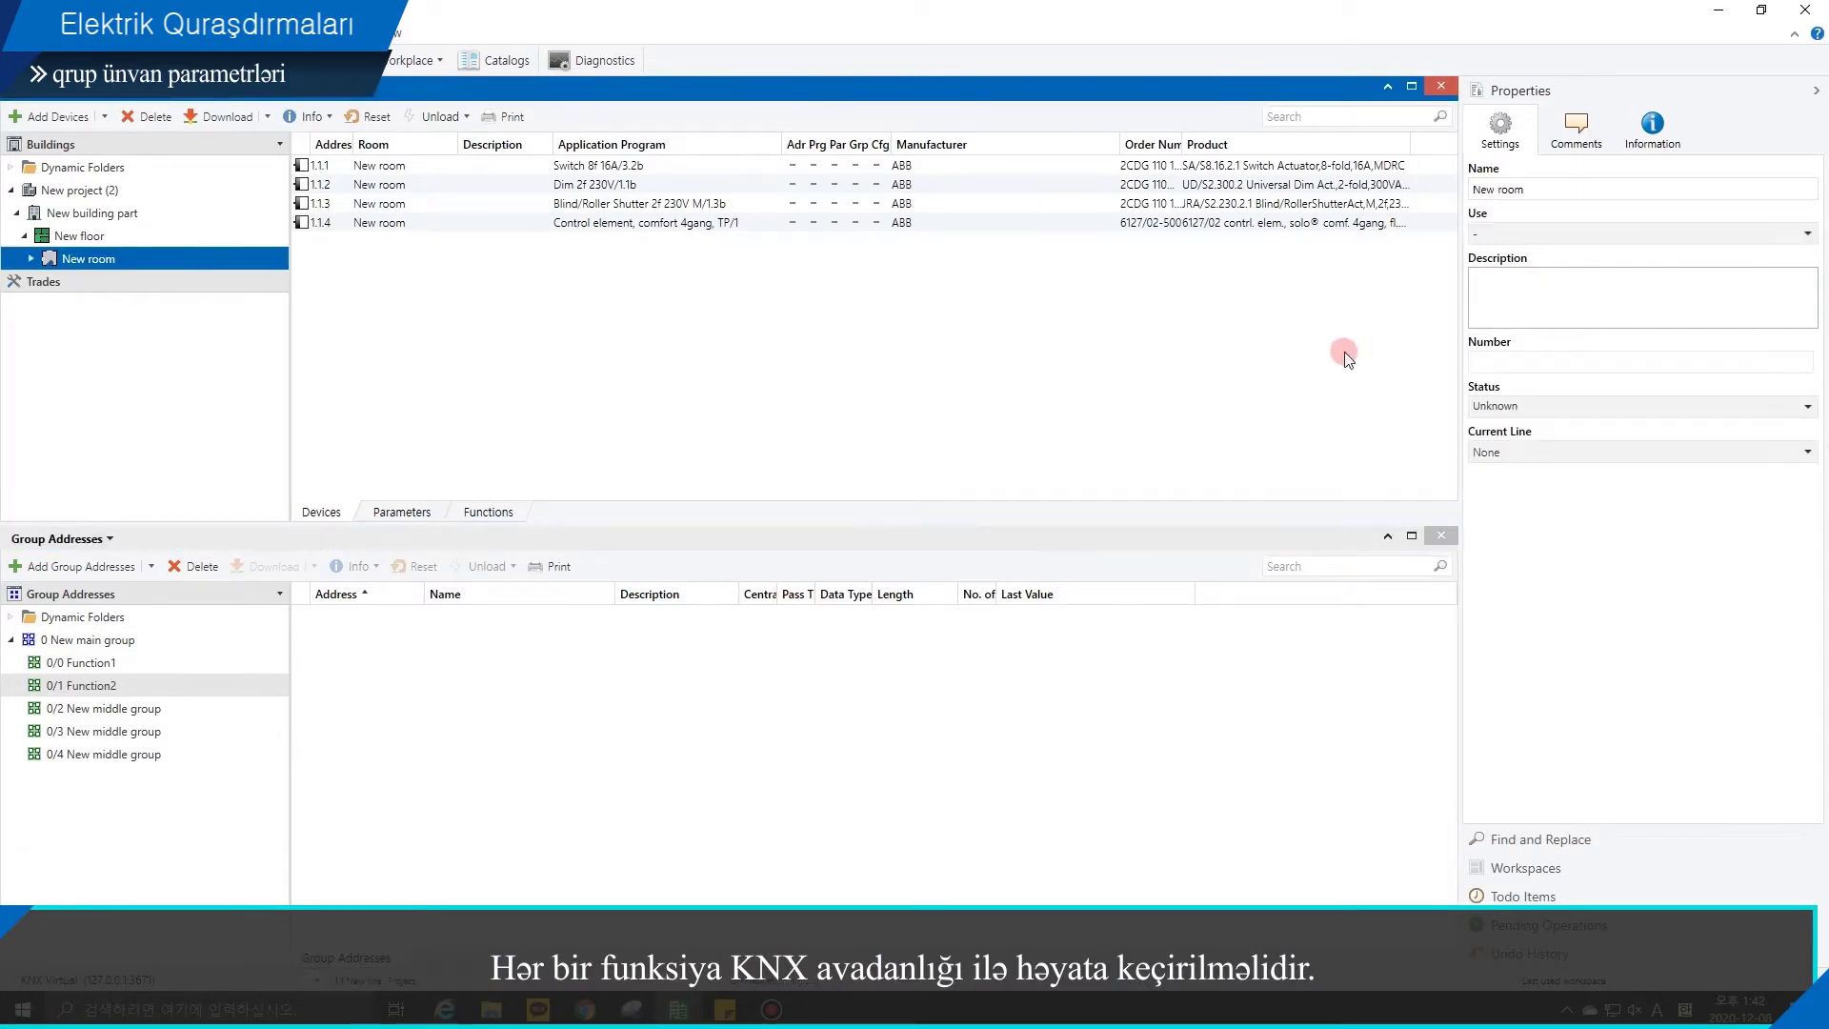
Step: Rename middle group 0/2 as Function3
click(148, 710)
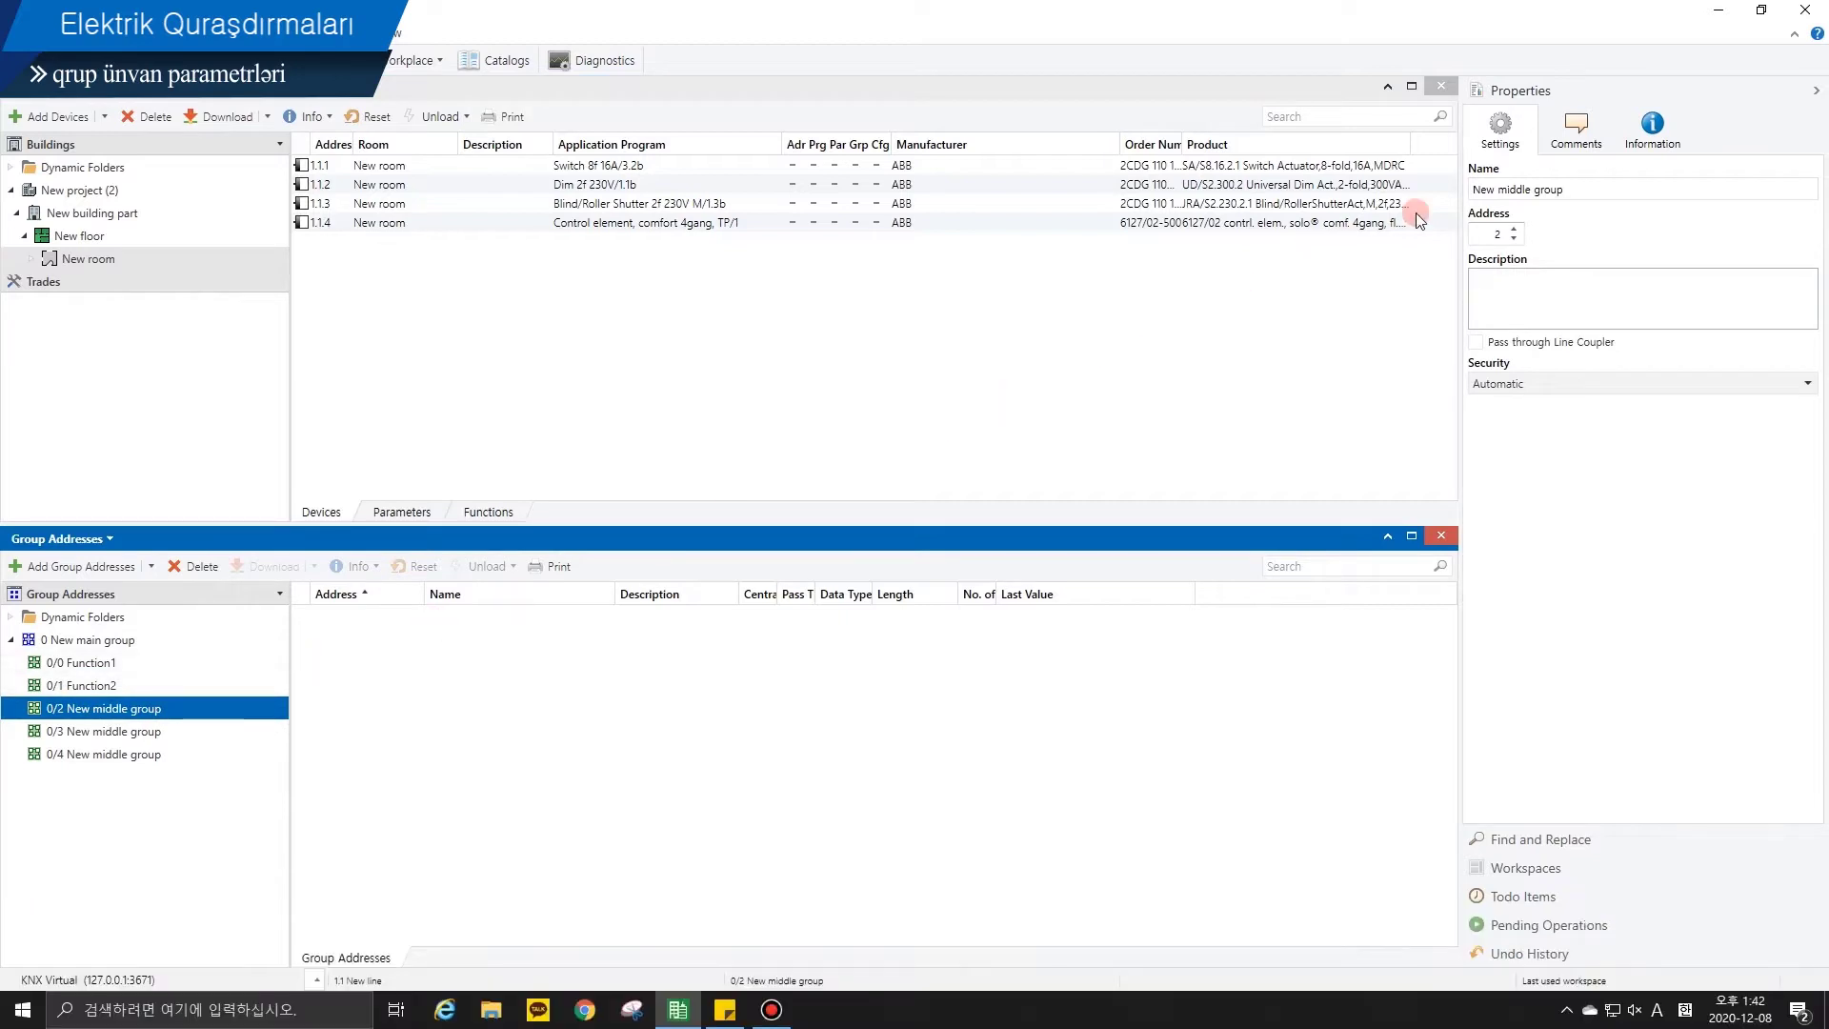
click(1579, 190)
key(BackSpace)
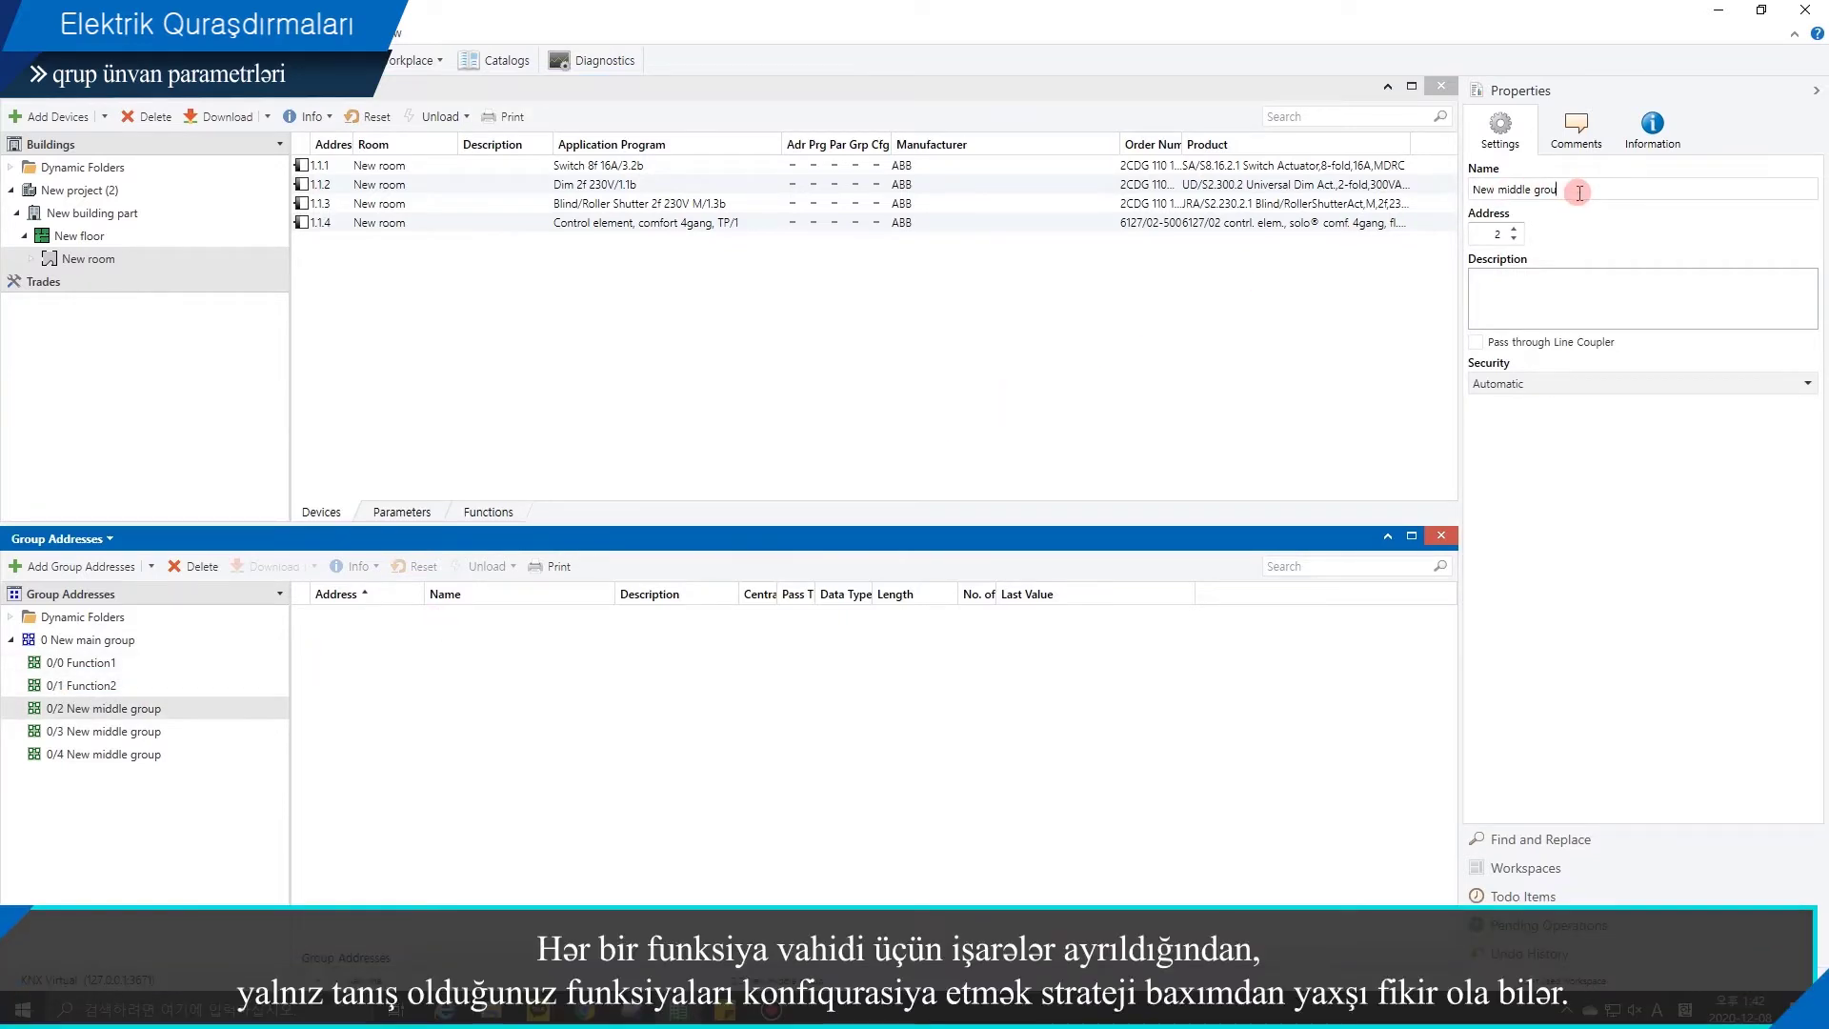
text(Function)
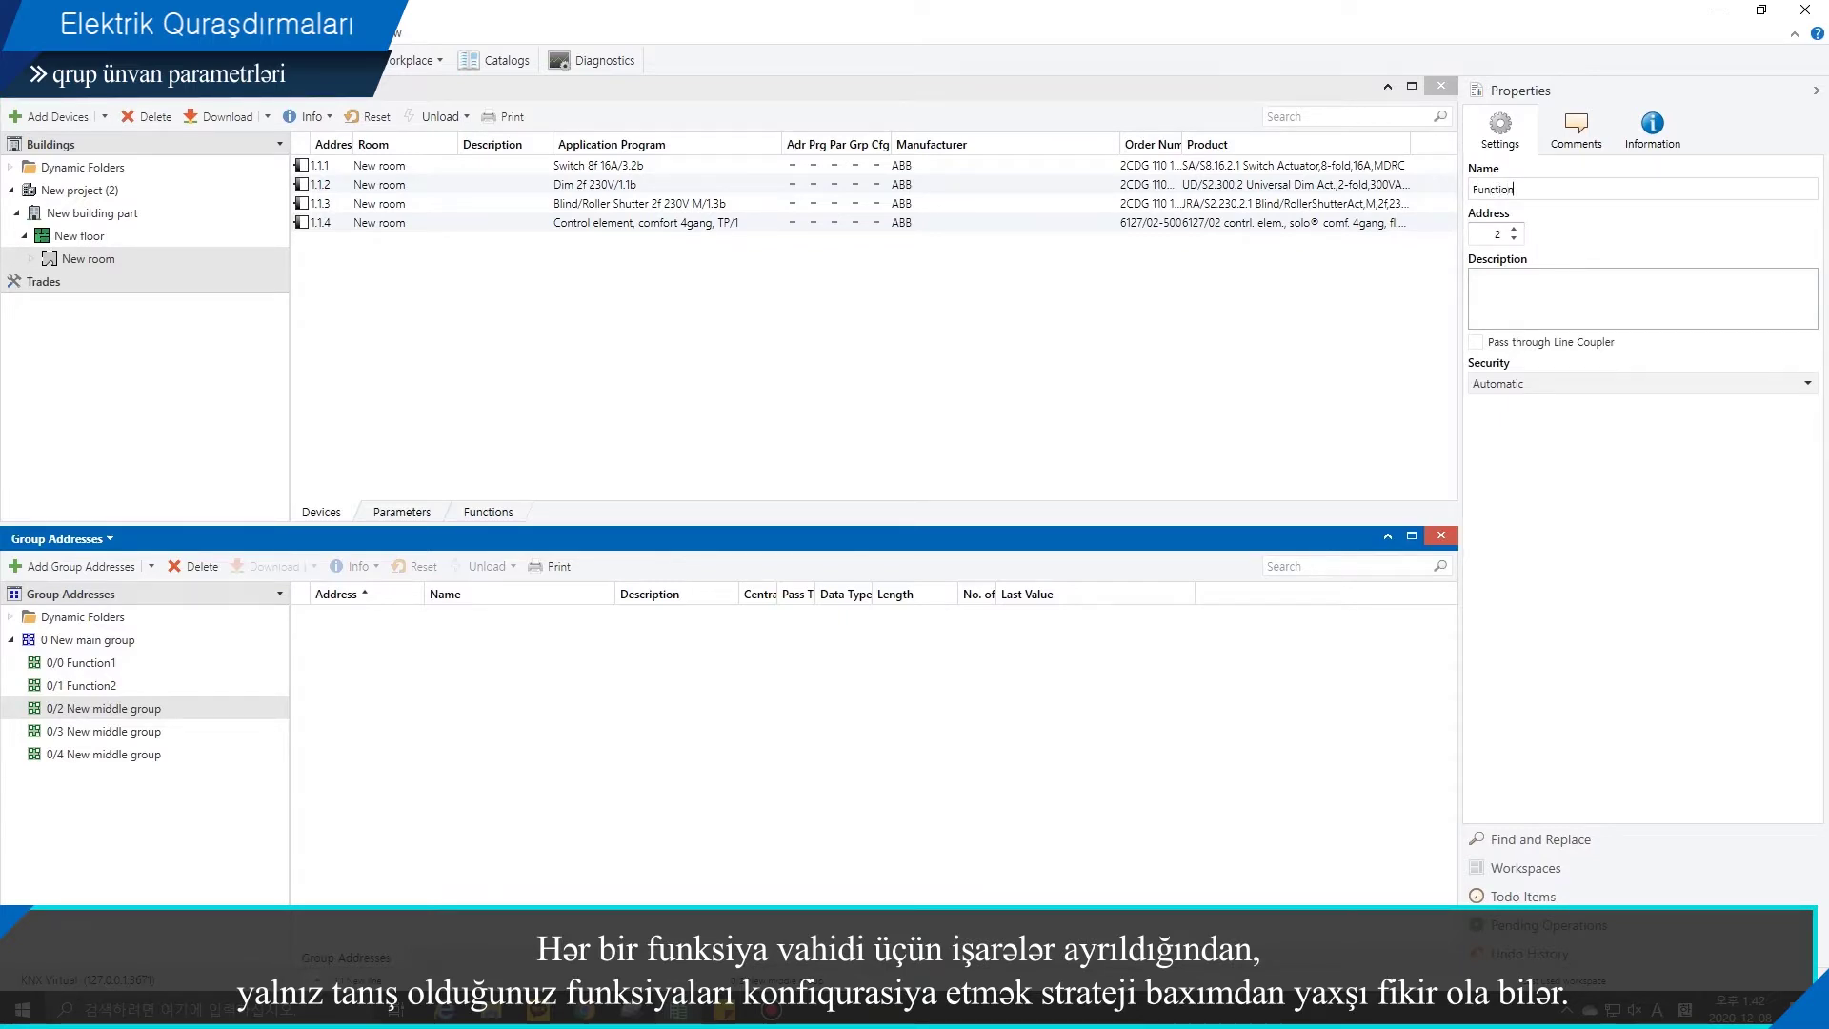
text(3)
click(1398, 317)
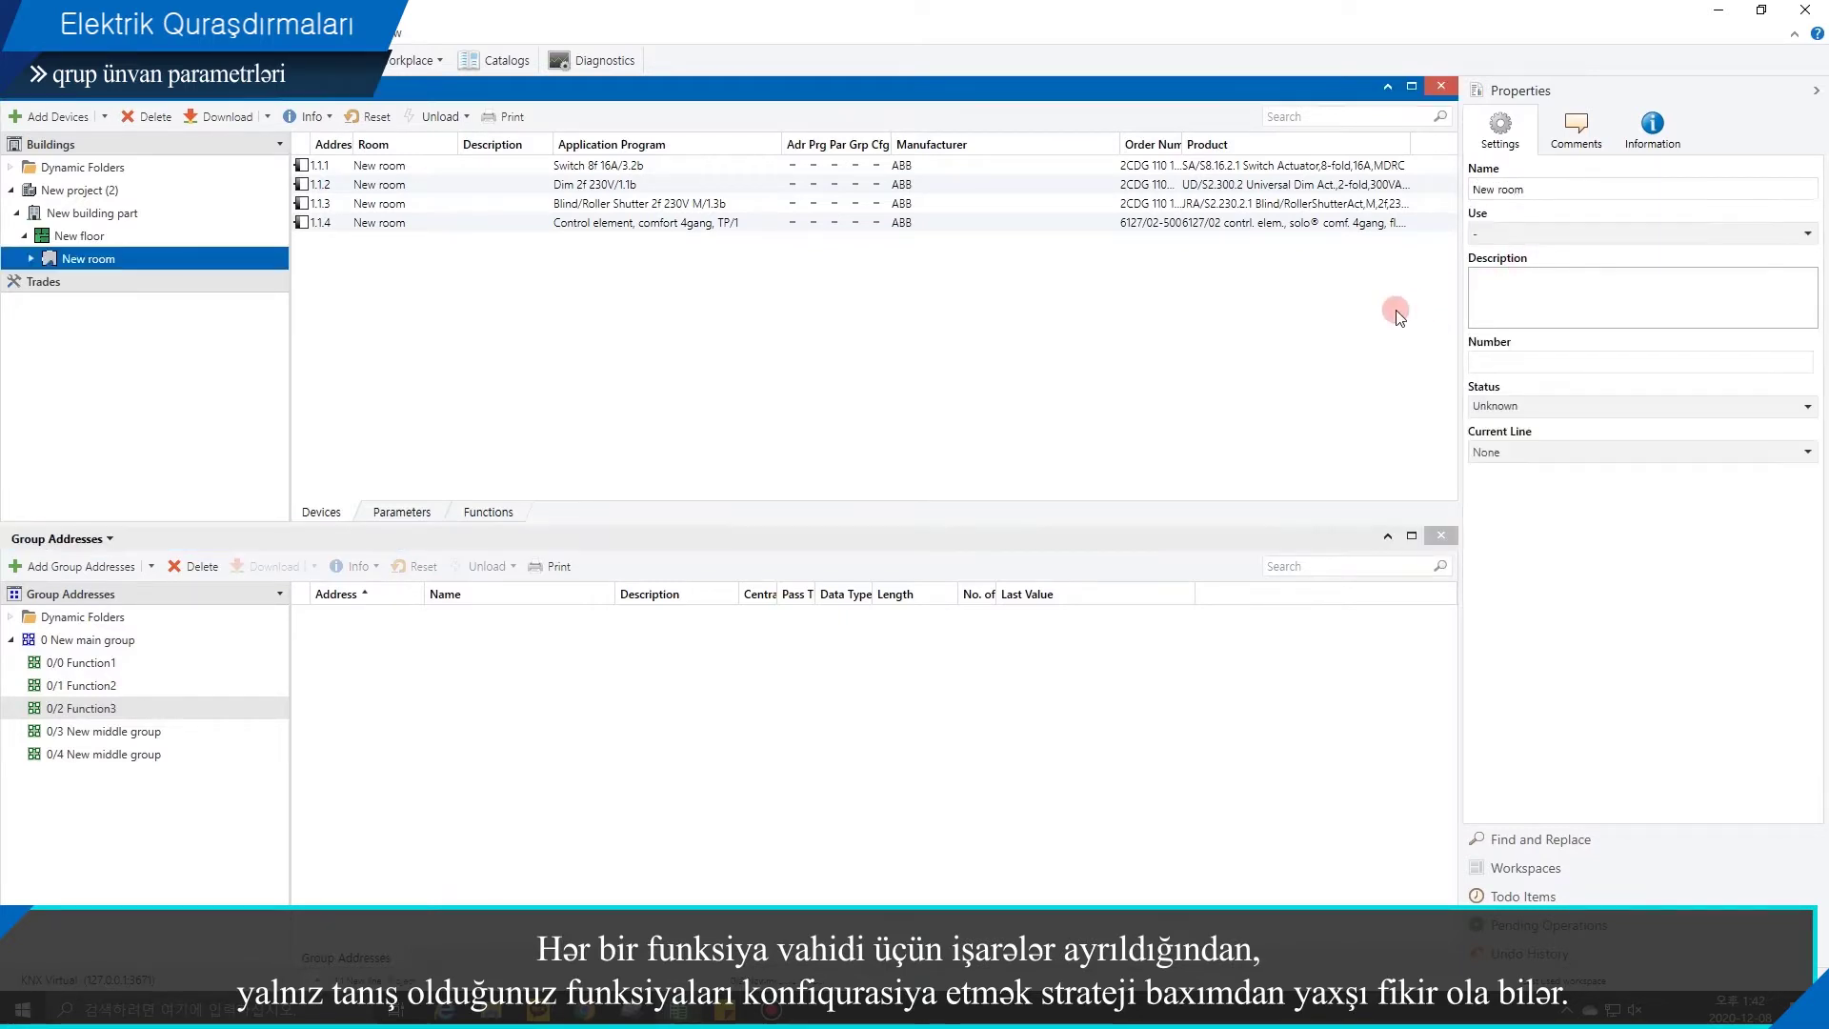
Step: Rename middle group 0/3 as Fucntion4
click(149, 733)
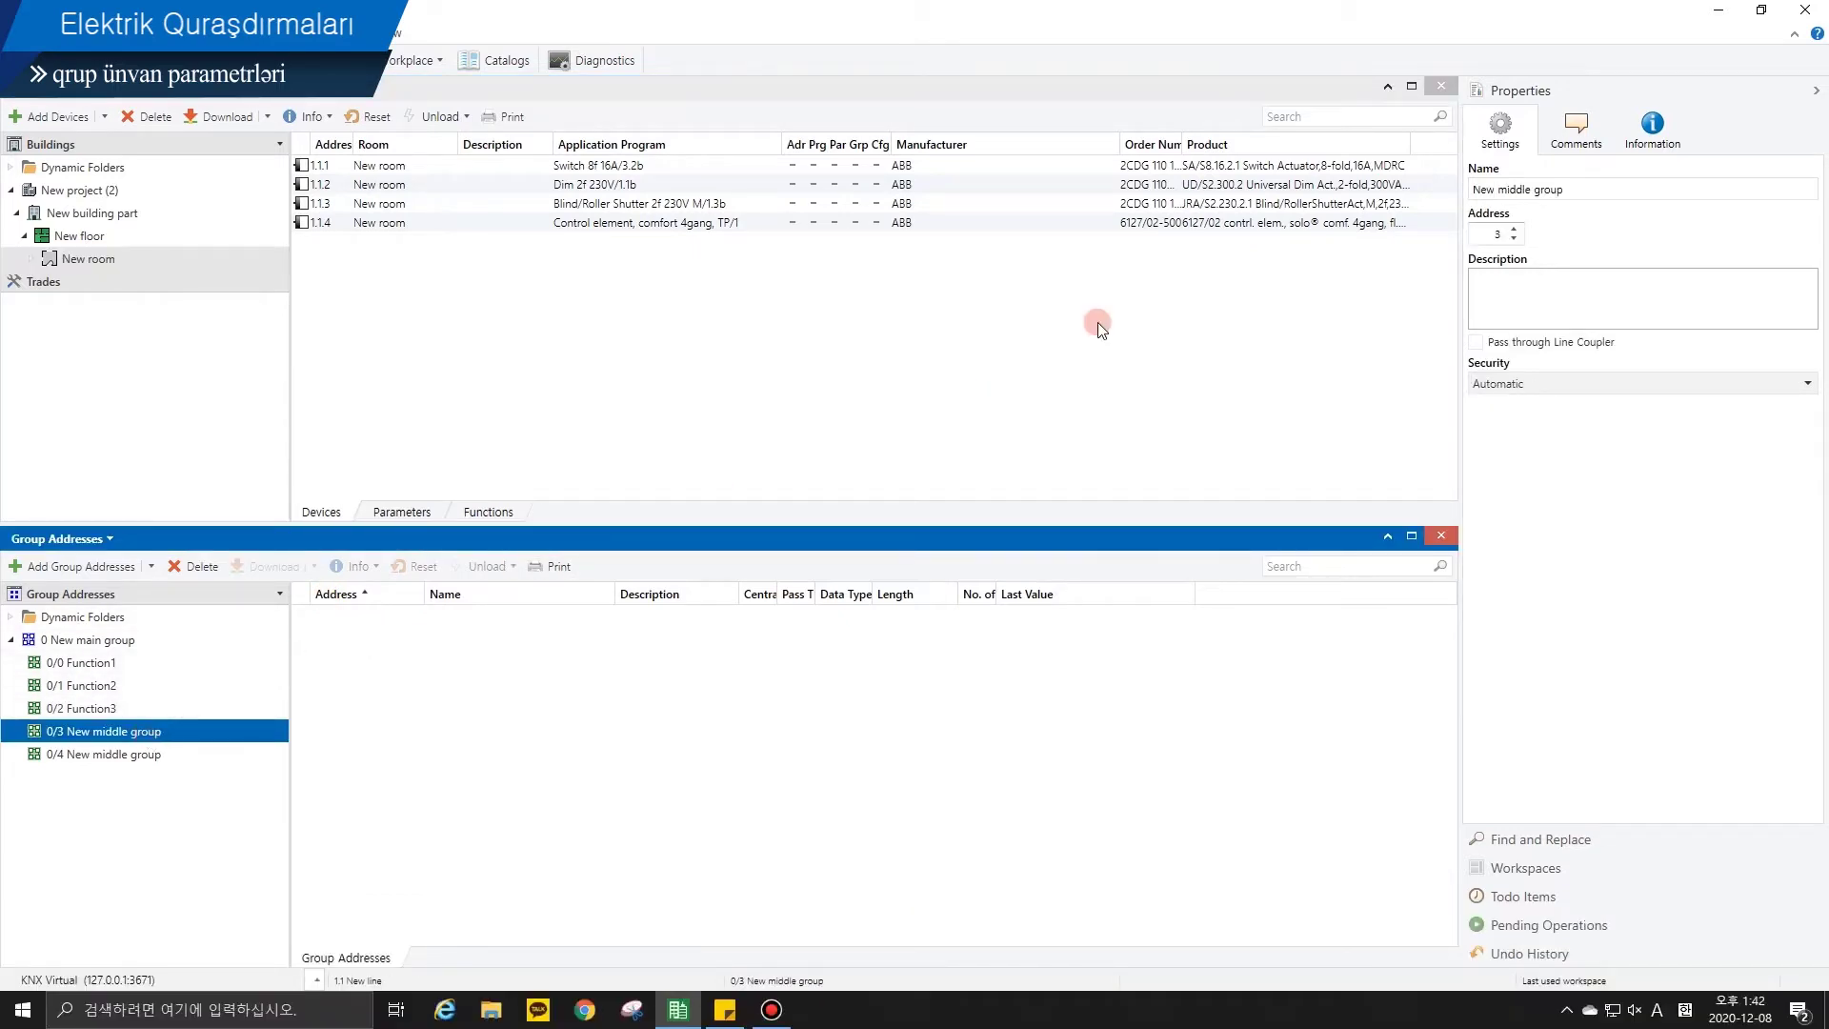
click(1582, 190)
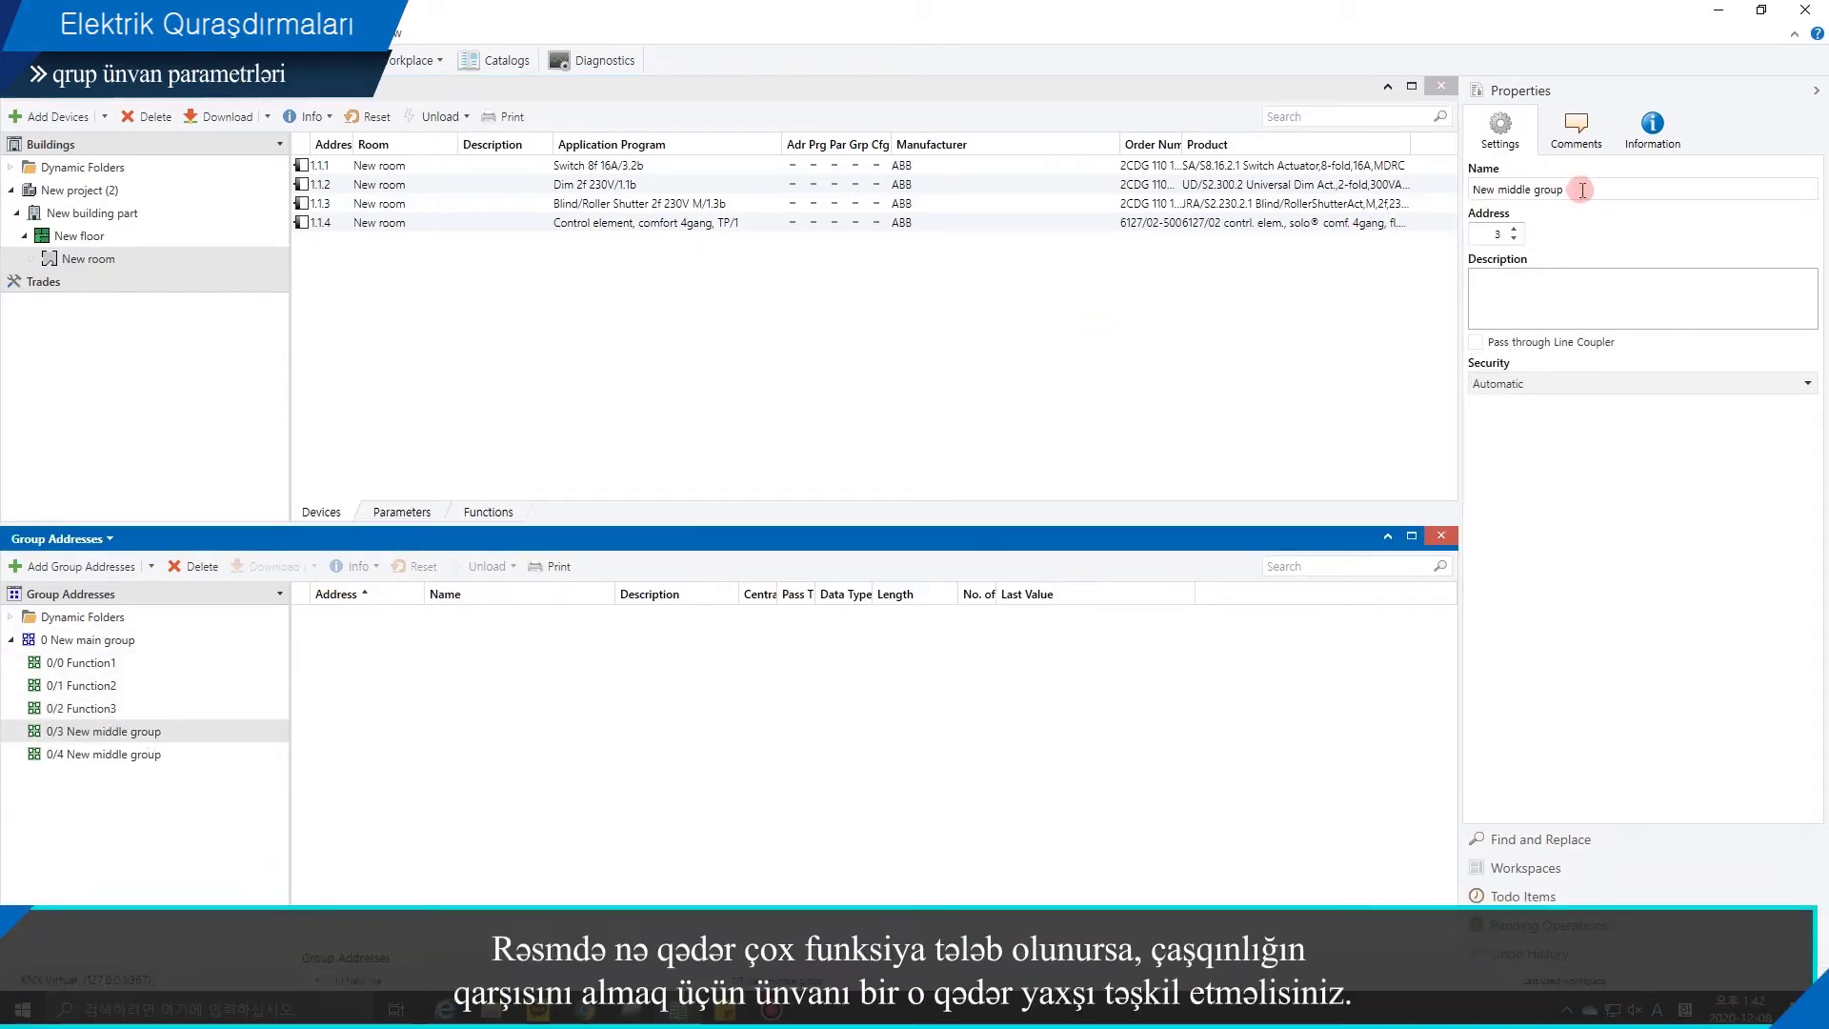
key(BackSpace)
key(BackSpace)
key(BackSpace)
key(BackSpace)
key(BackSpace)
key(BackSpace)
key(BackSpace)
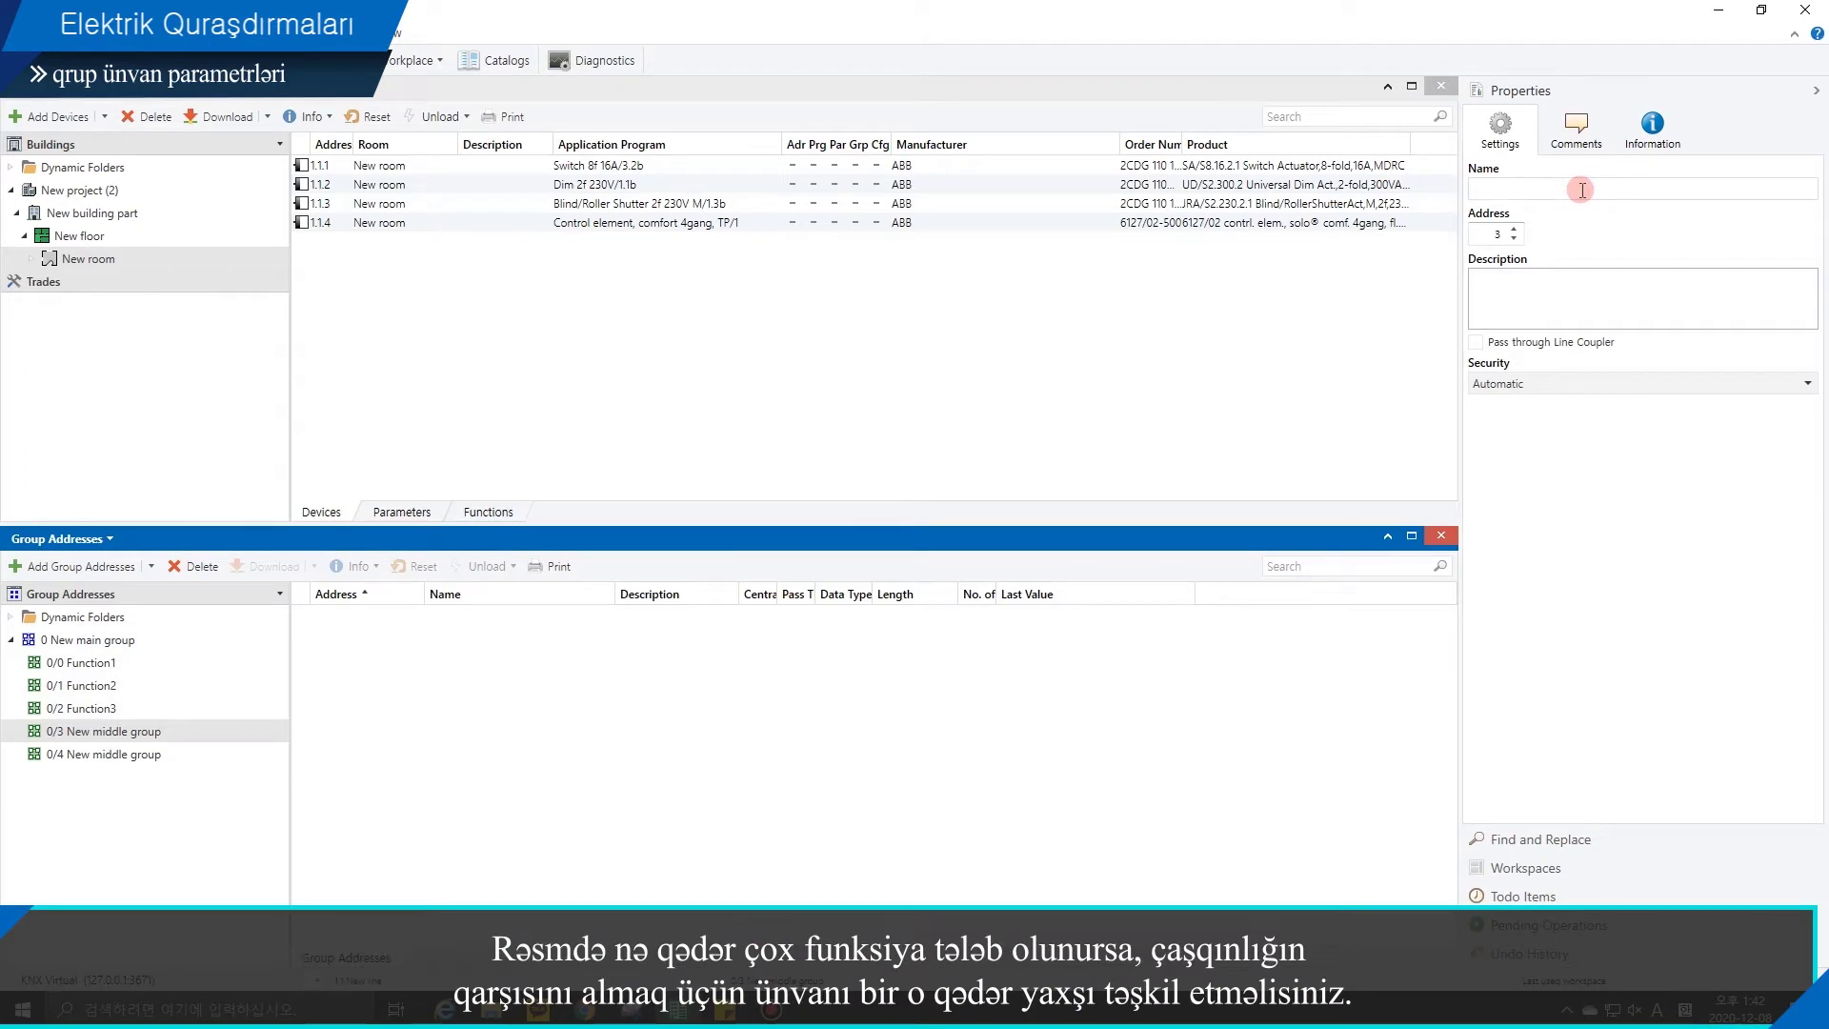
text(Fucntion4)
click(1352, 313)
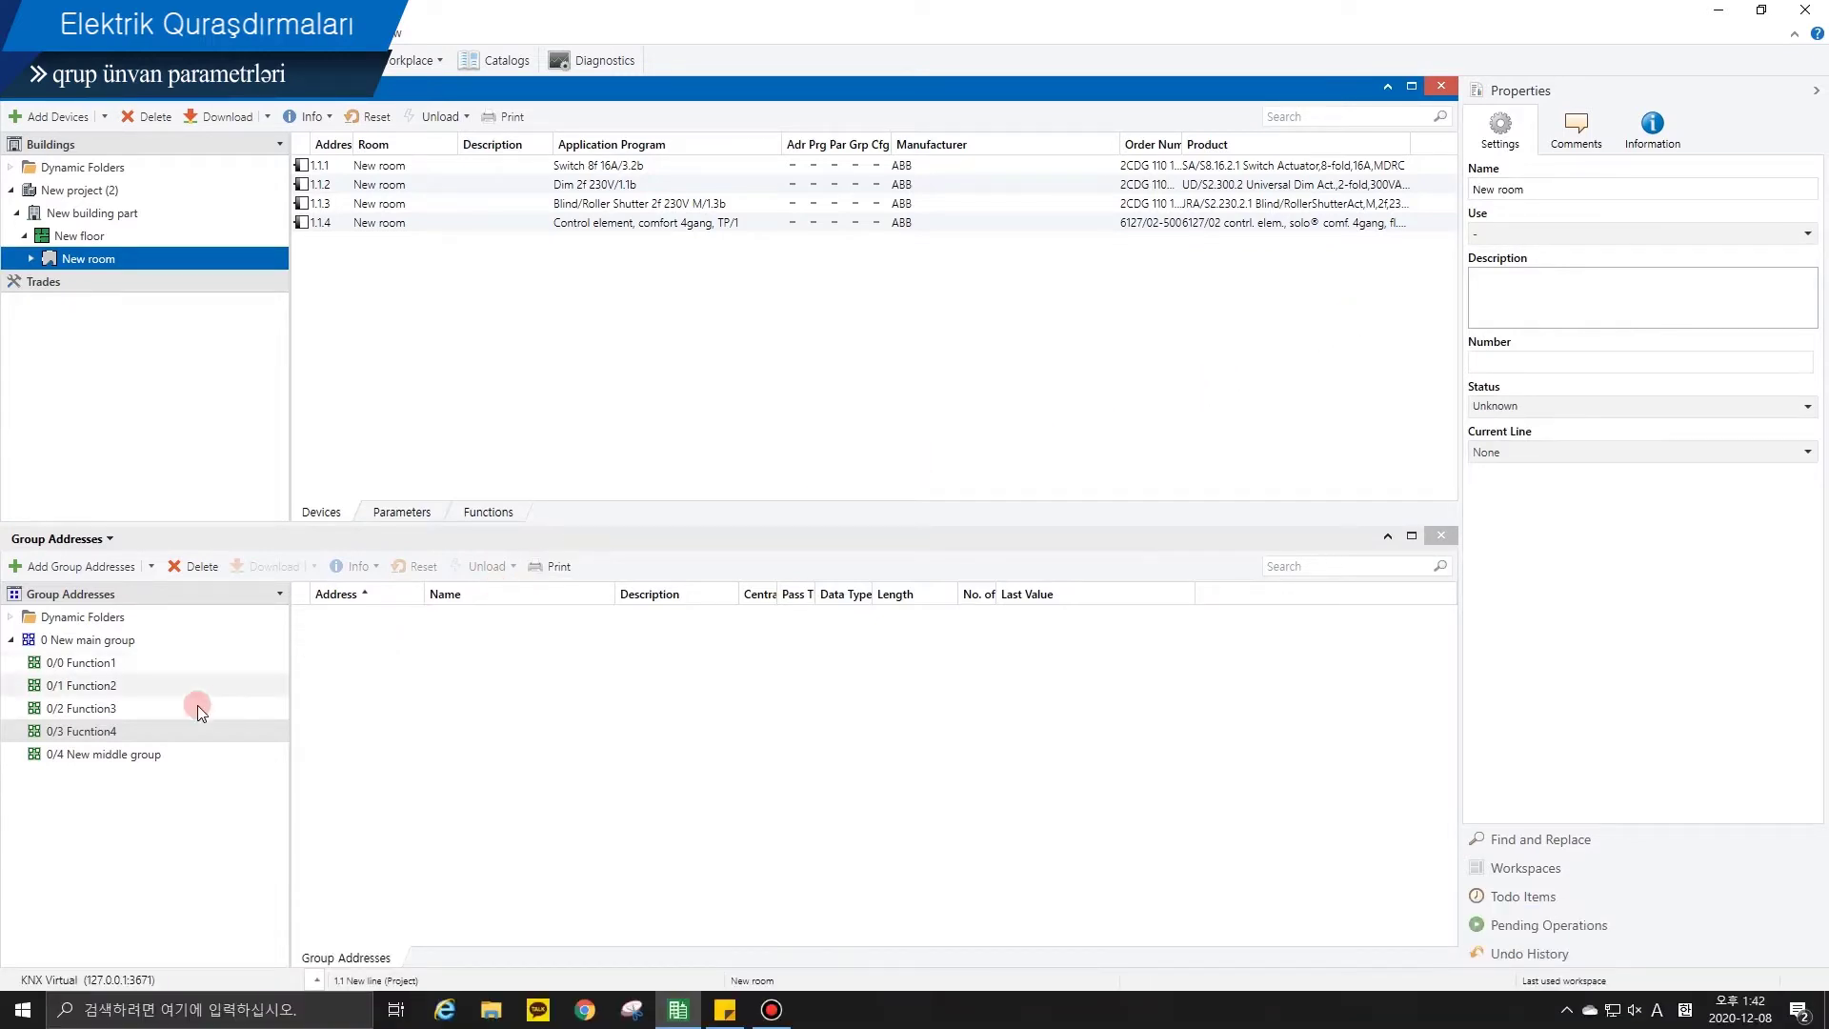
Step: Rename middle group 0/4 as Function5
click(136, 754)
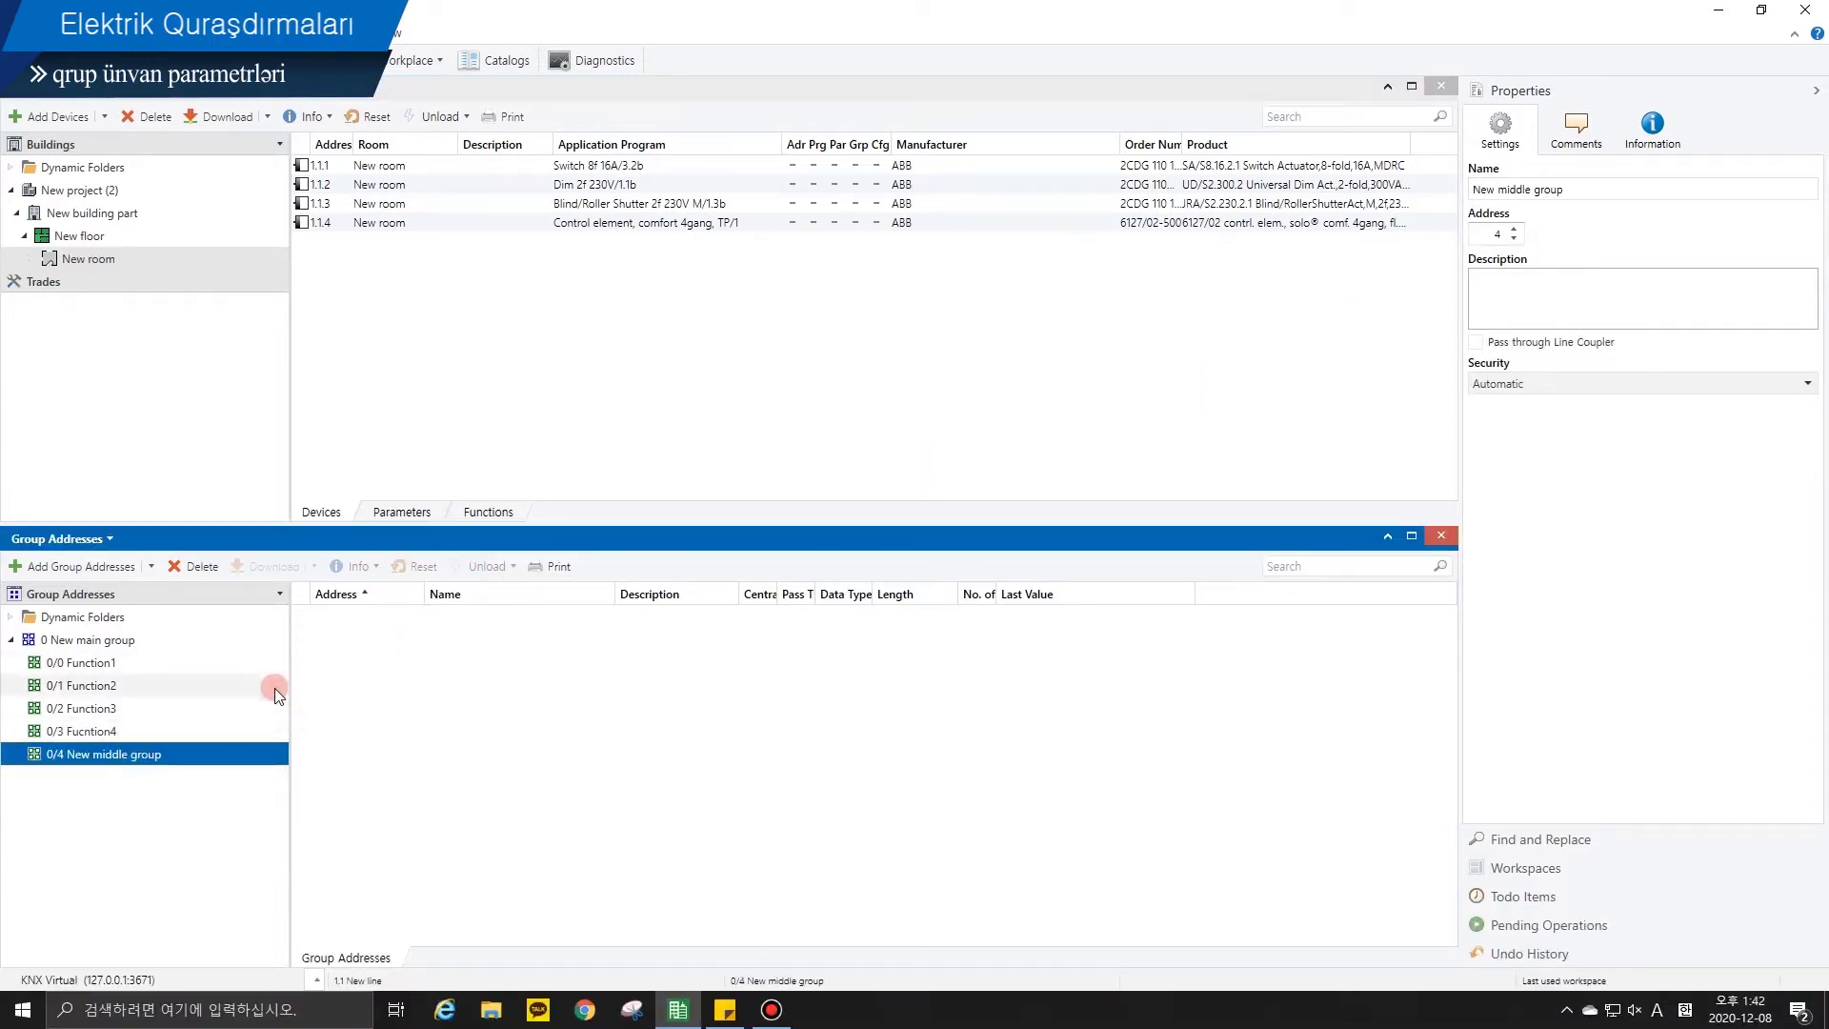
click(1581, 190)
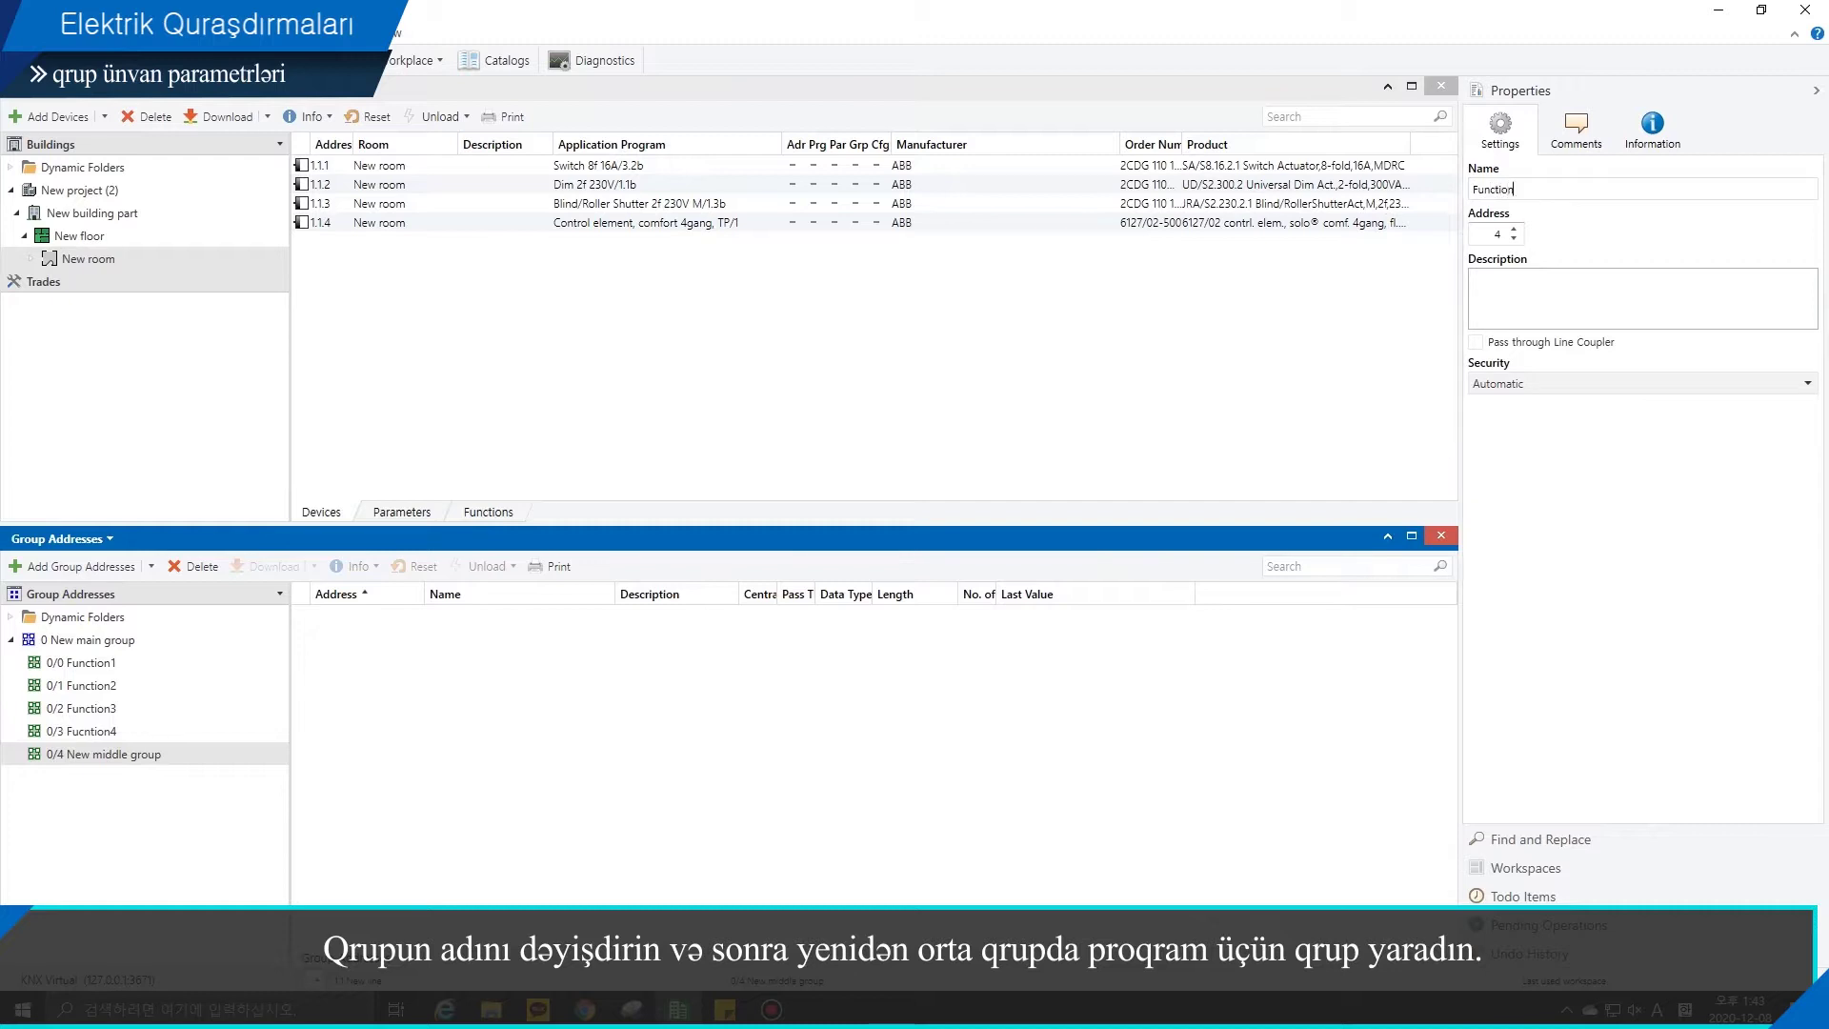
click(1320, 334)
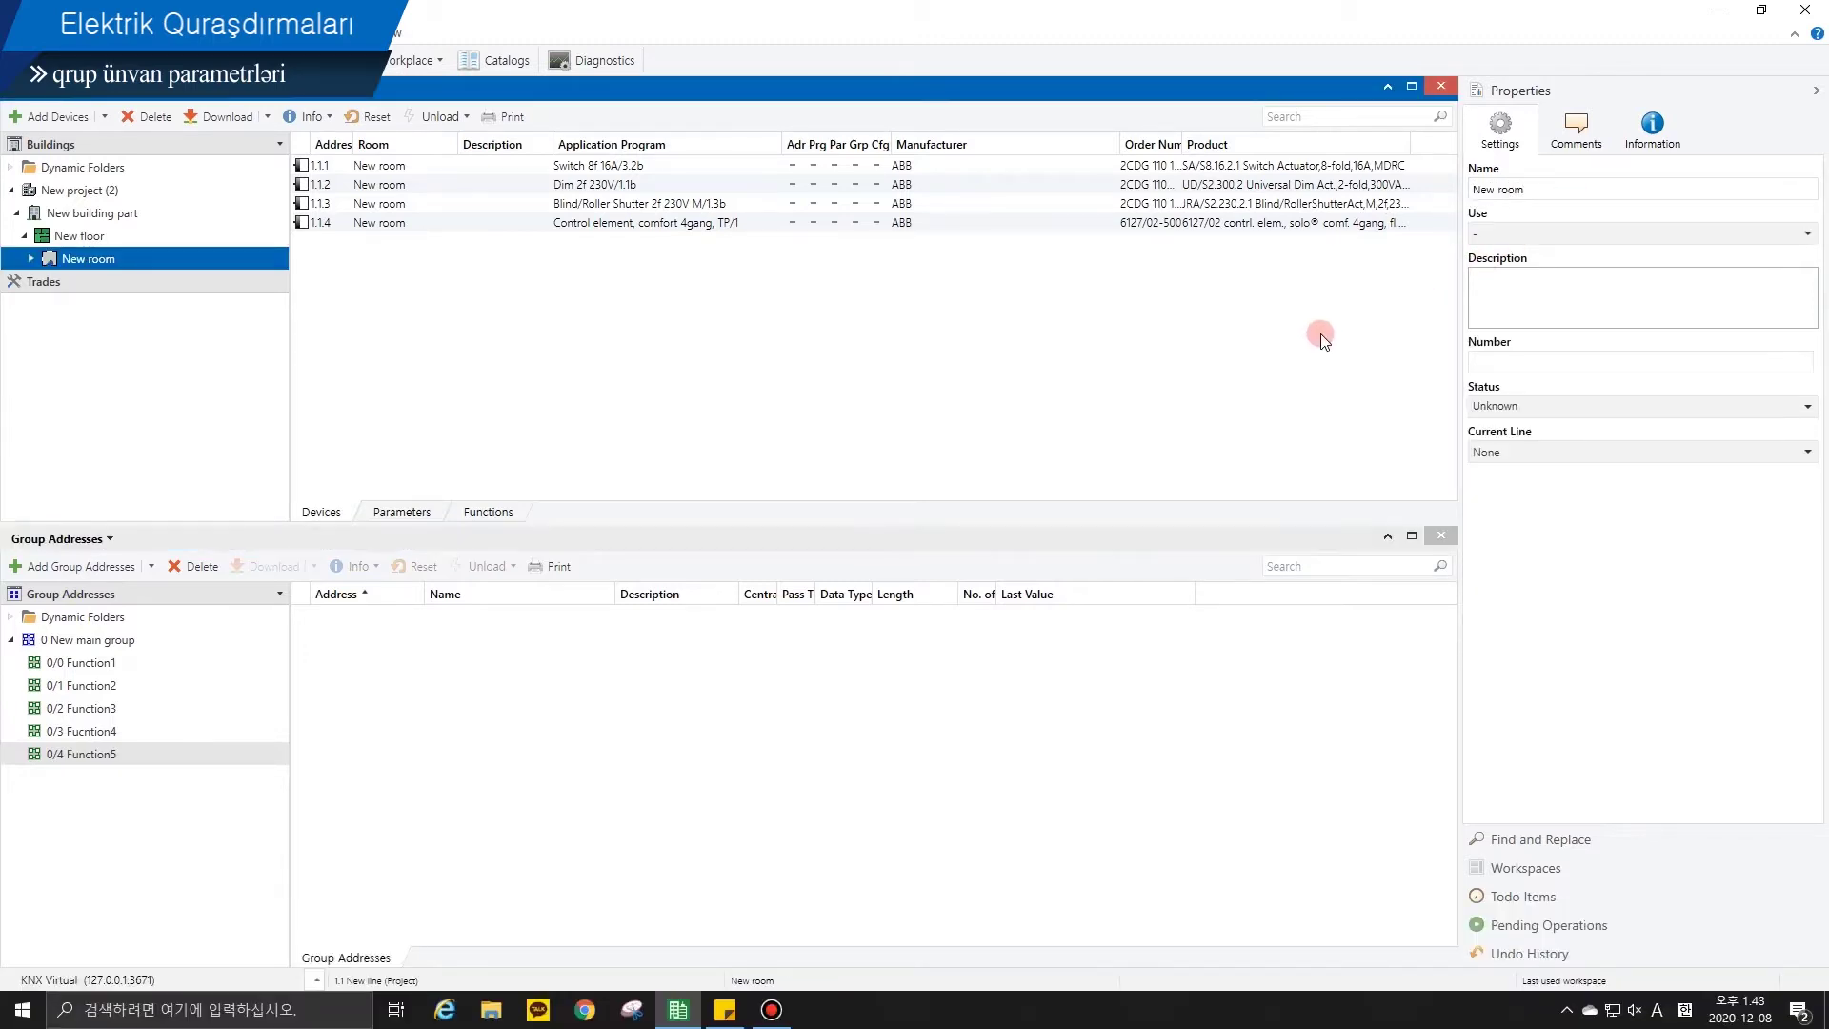
Step: Add two group addresses to middle group Function1, filling up from the first free address, and expand the group
click(95, 664)
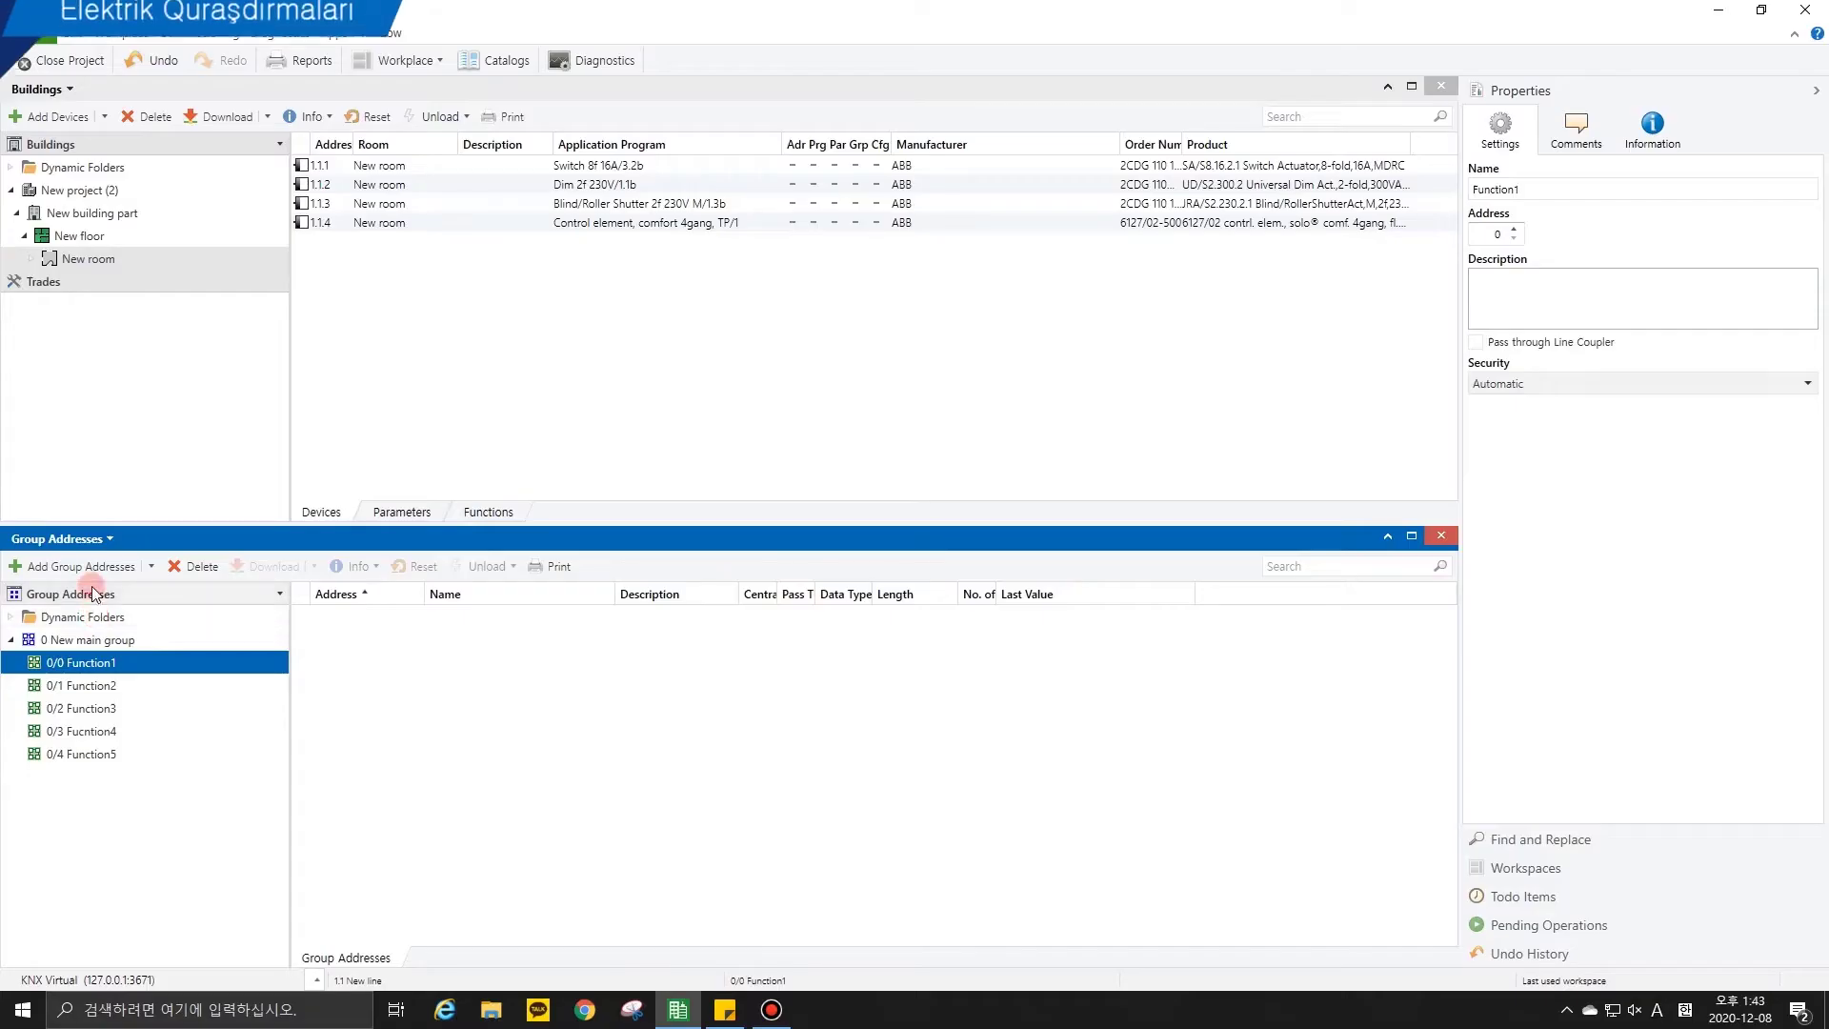
click(85, 566)
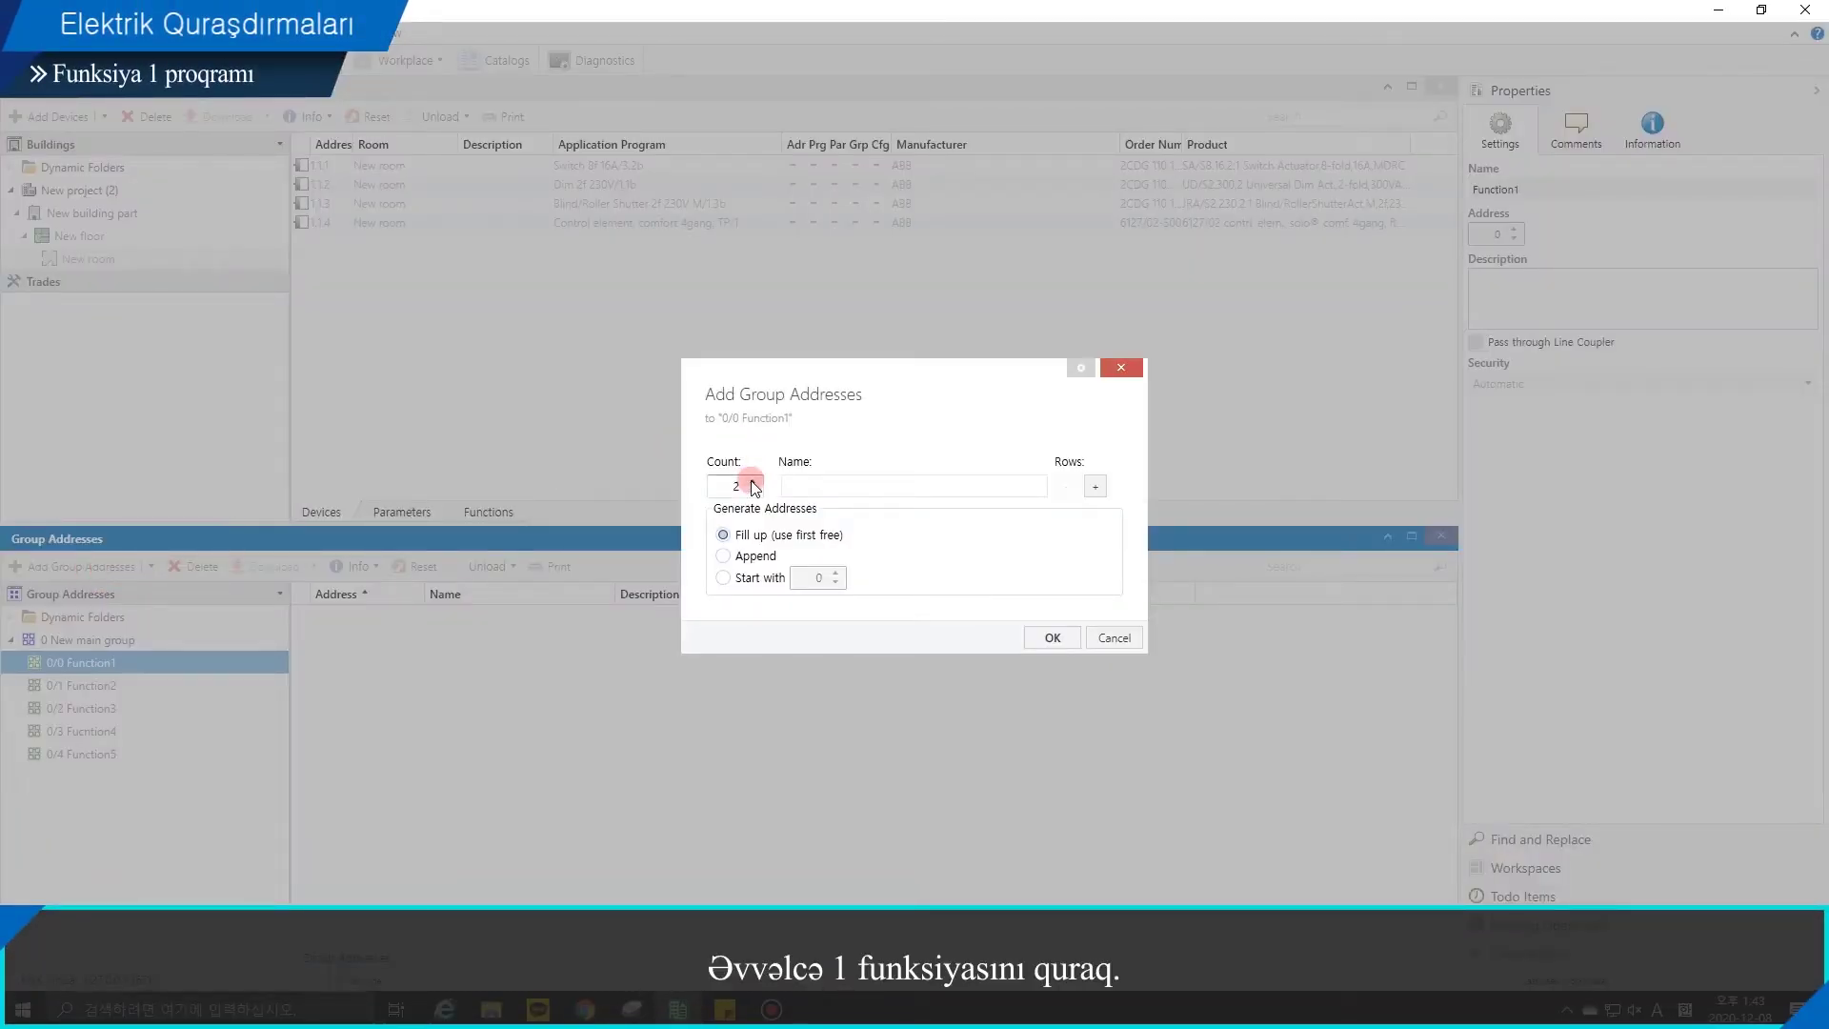
click(1051, 637)
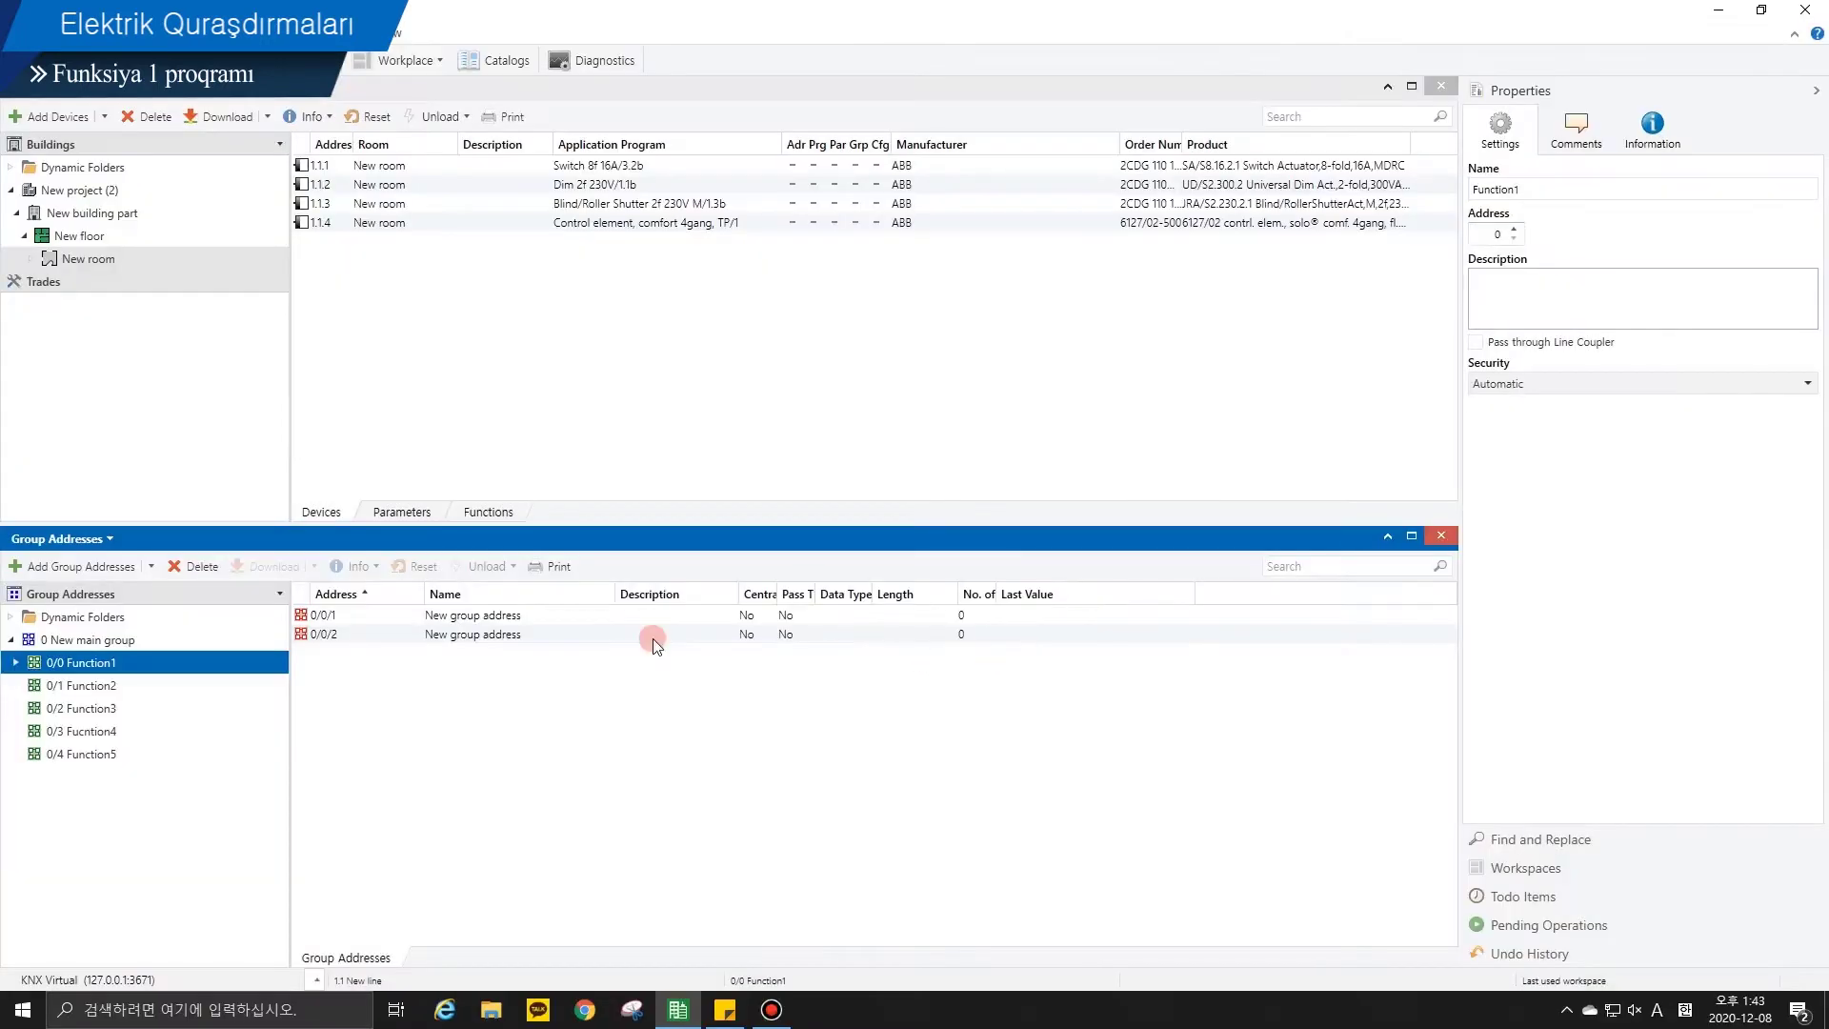
double_click(213, 664)
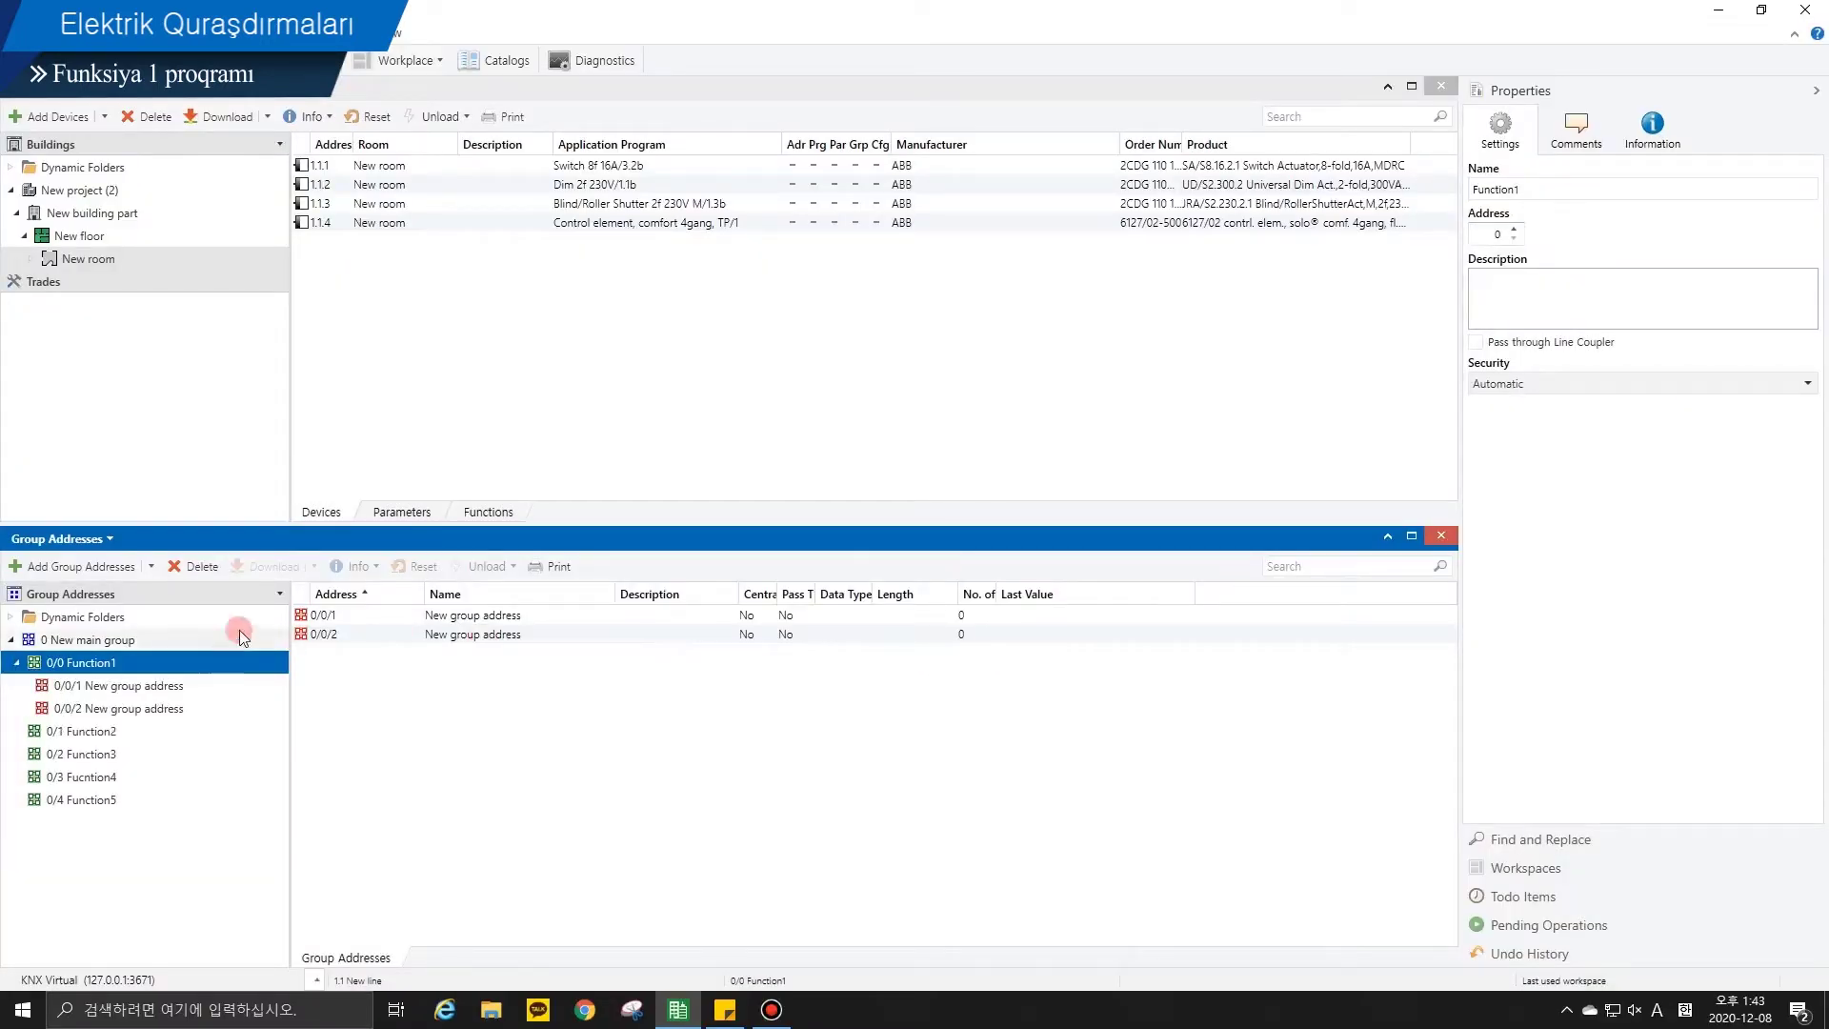
Step: Open the parameters of switch actuator 1.1.1 and turn on highlighting of changed parameters
click(573, 167)
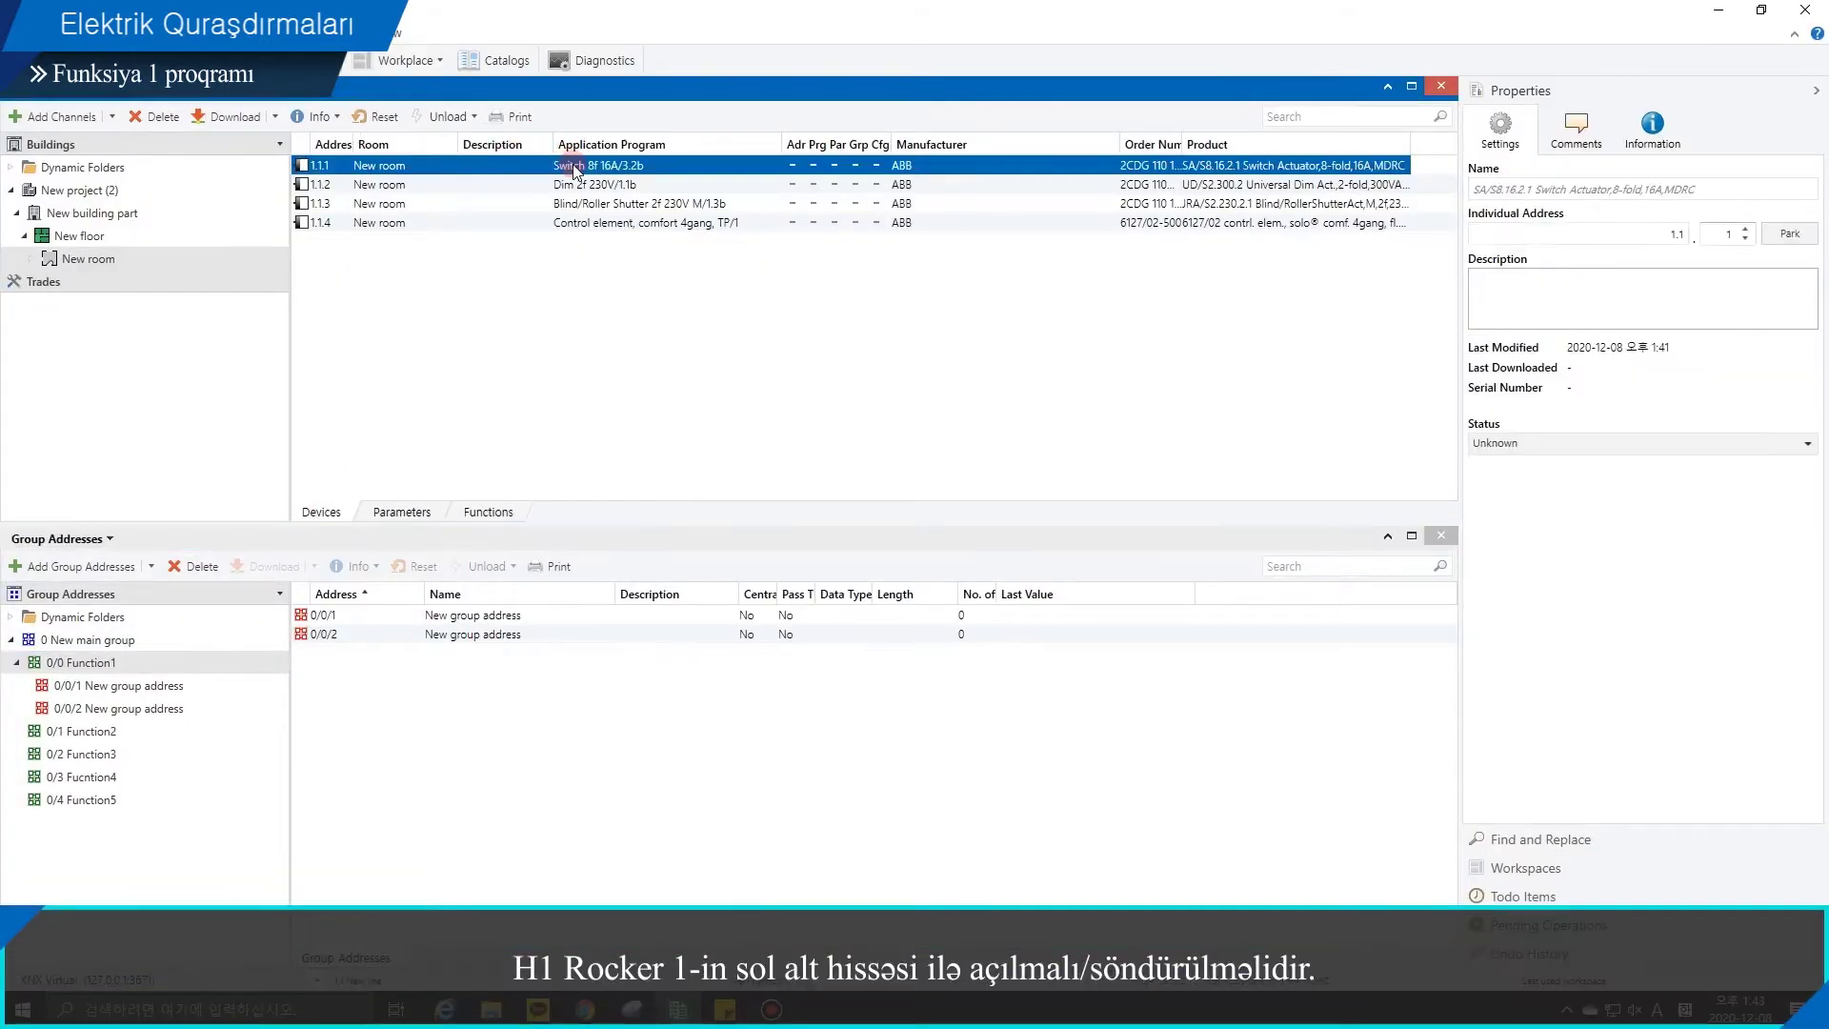
click(421, 511)
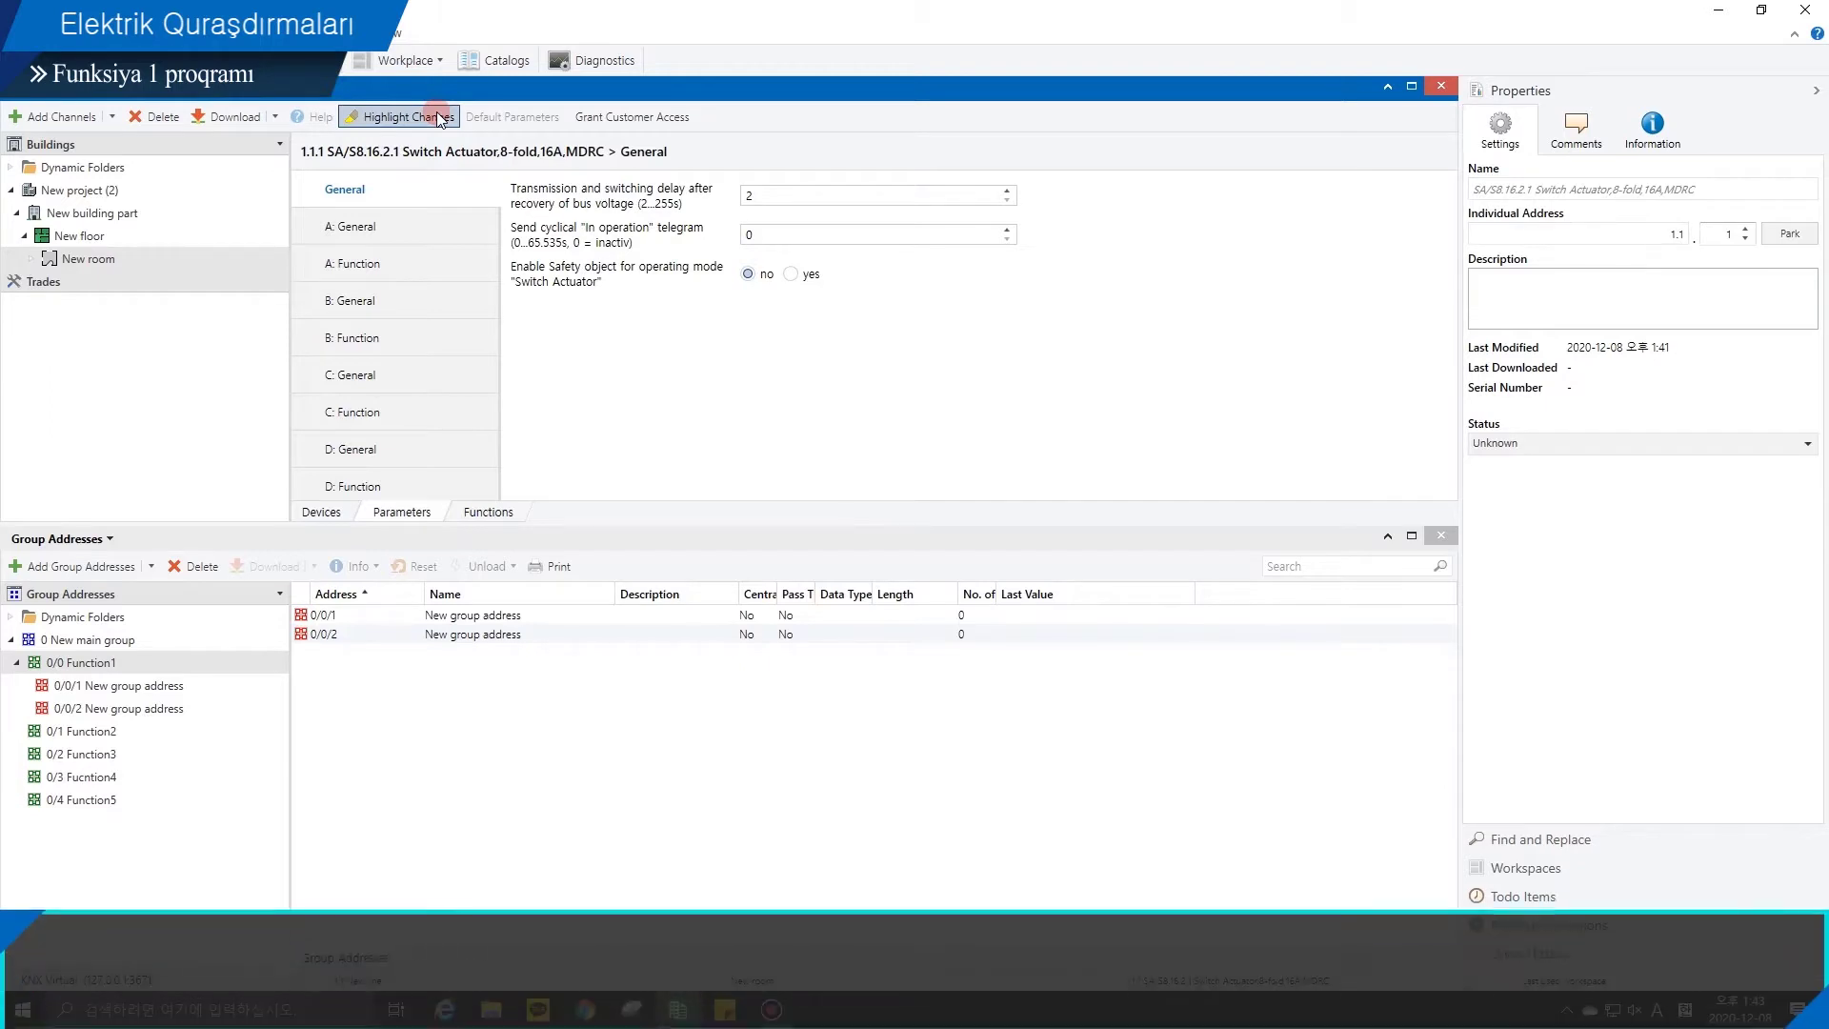
click(439, 118)
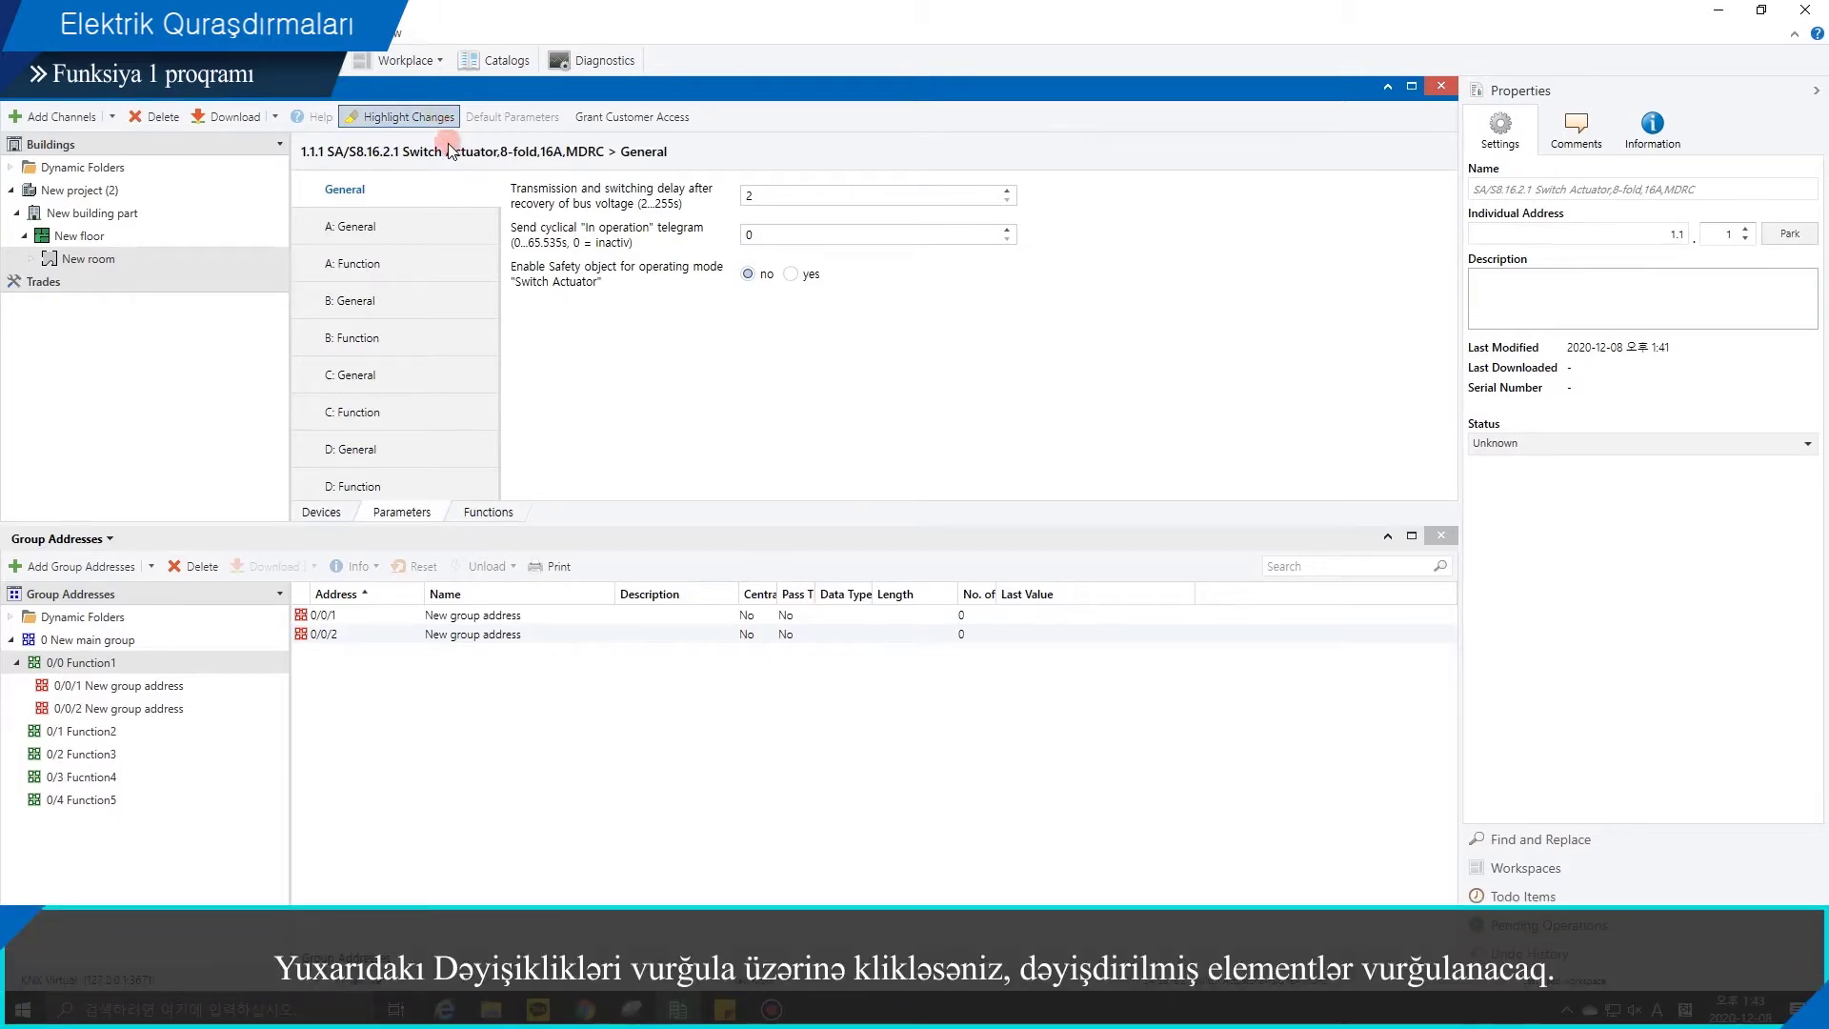
Step: For switch actuator output A, set the bus voltage failure reaction to Contact open and the "Switch" value on recovery to write with "0"
click(453, 228)
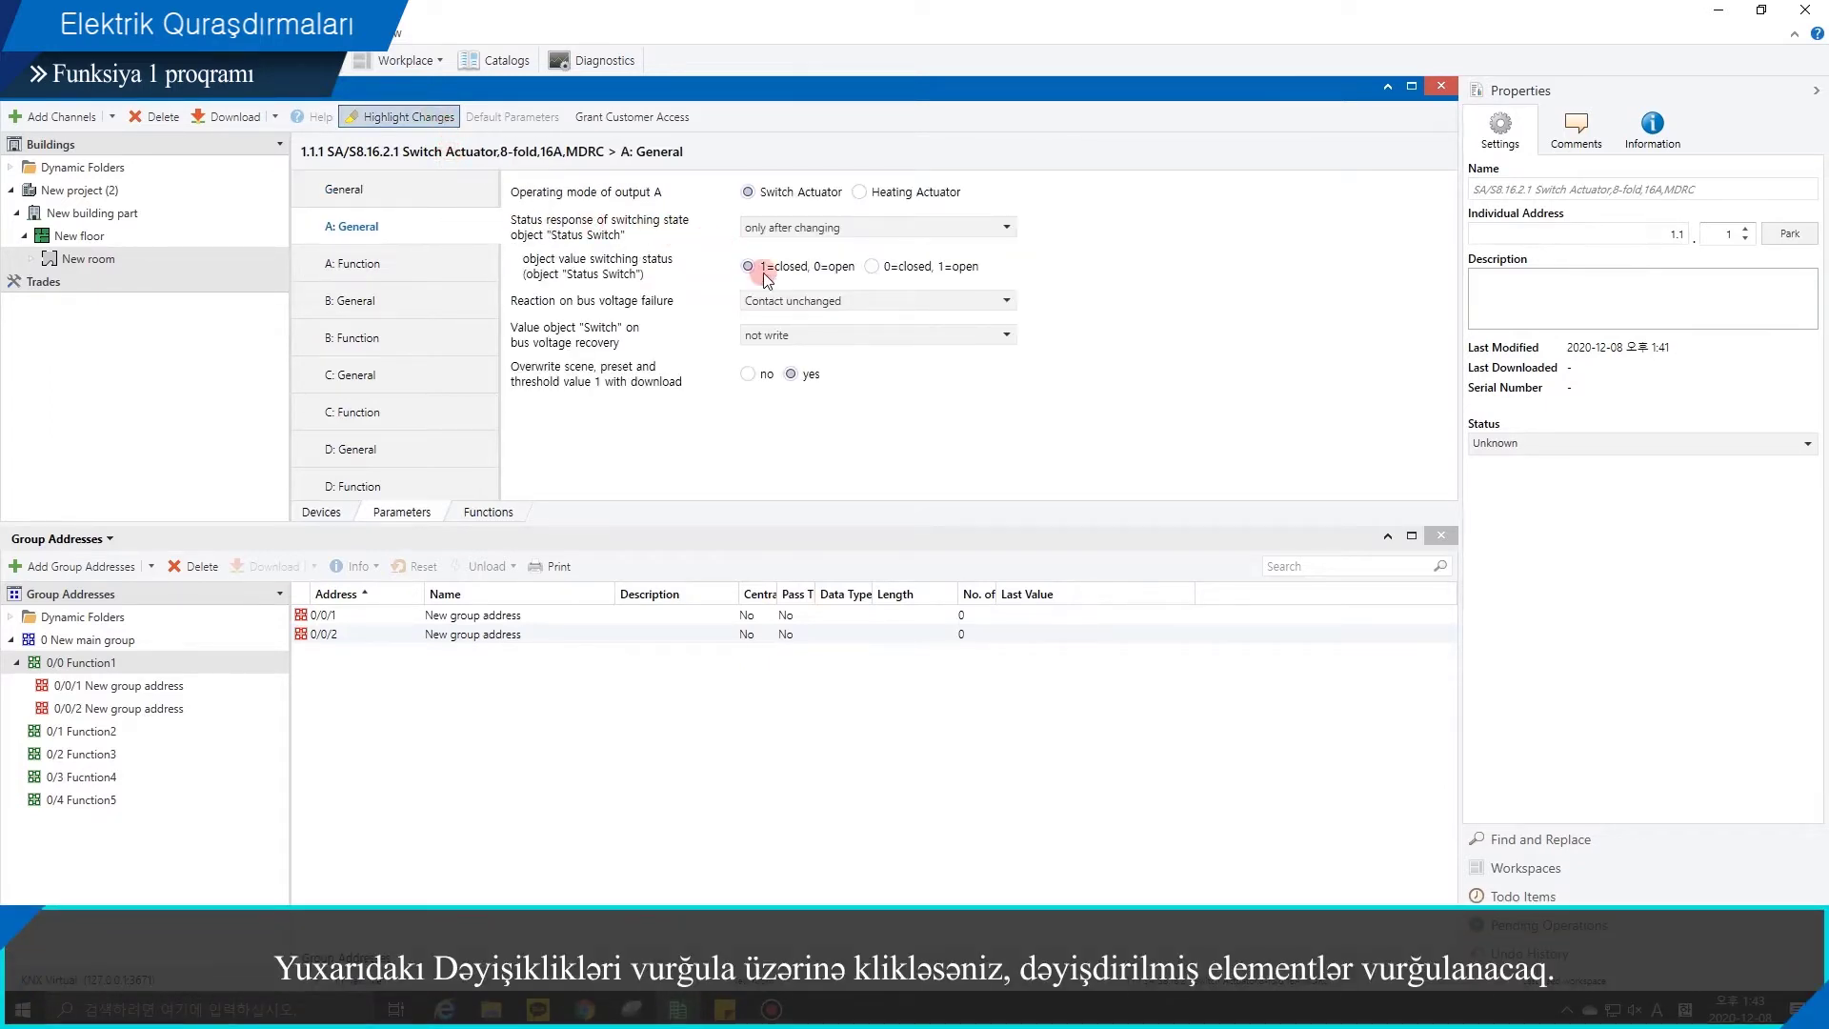
click(788, 301)
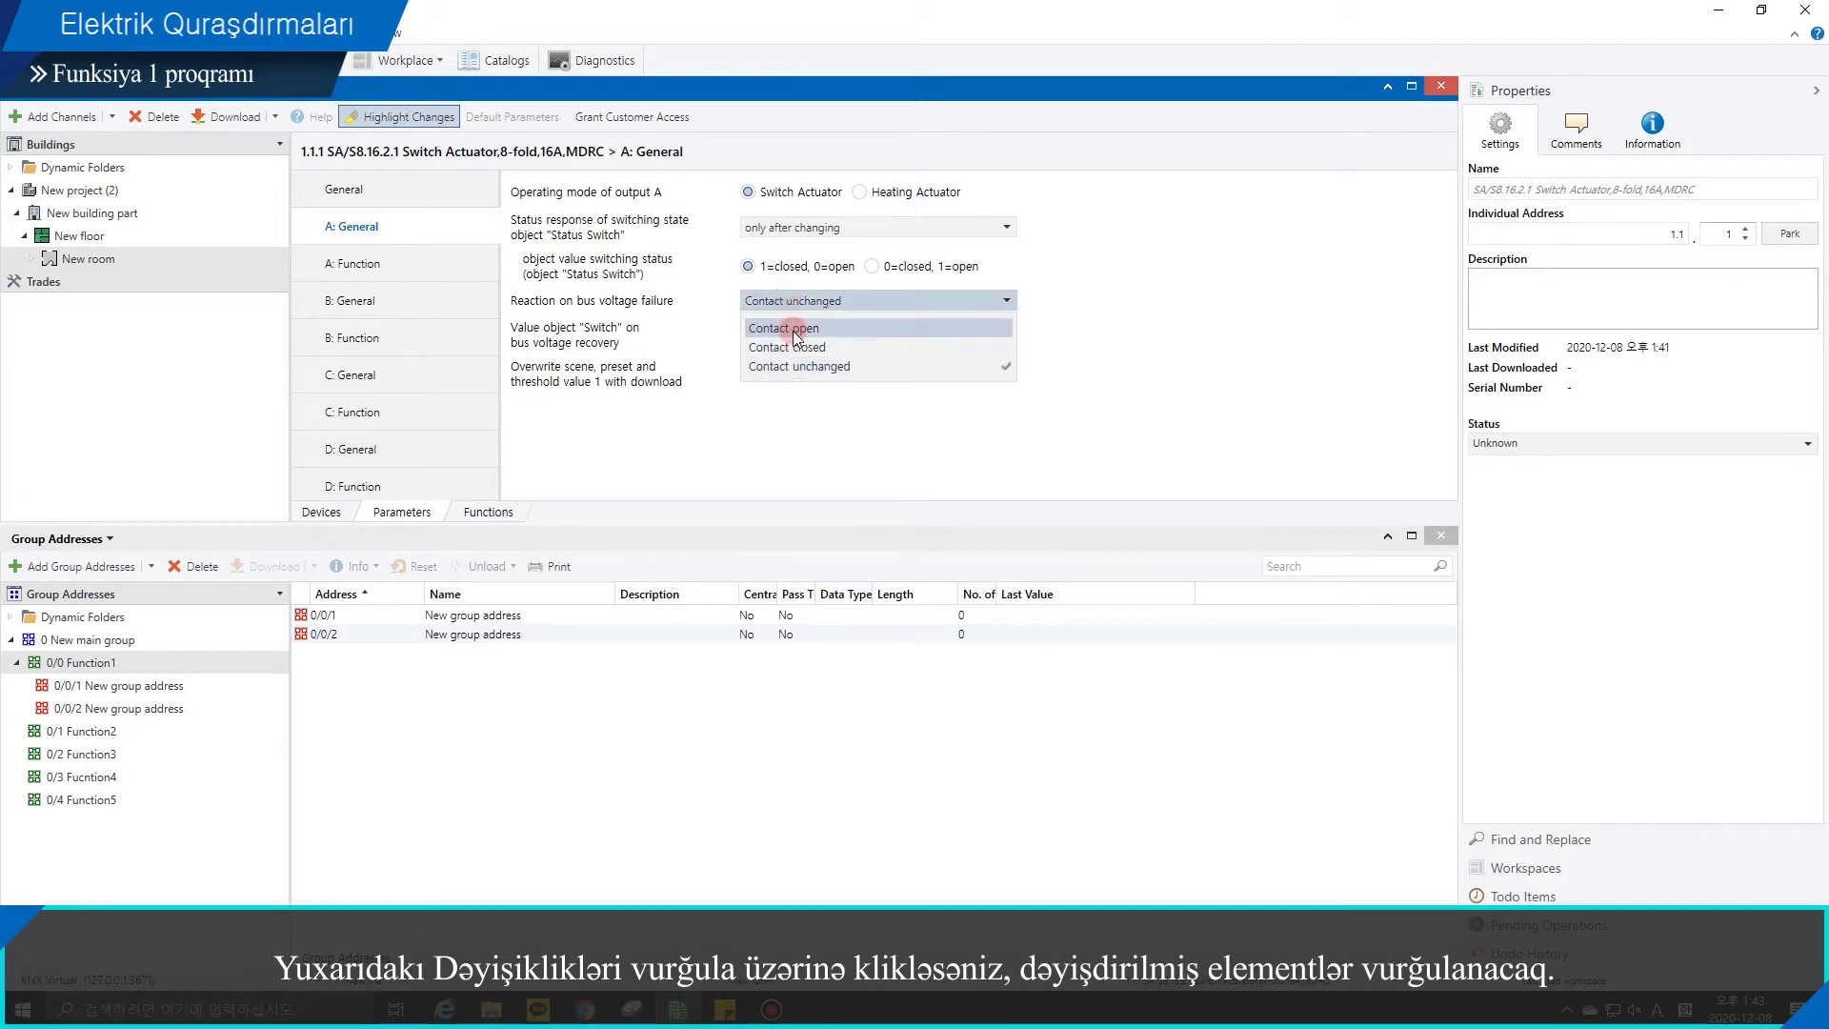
click(793, 326)
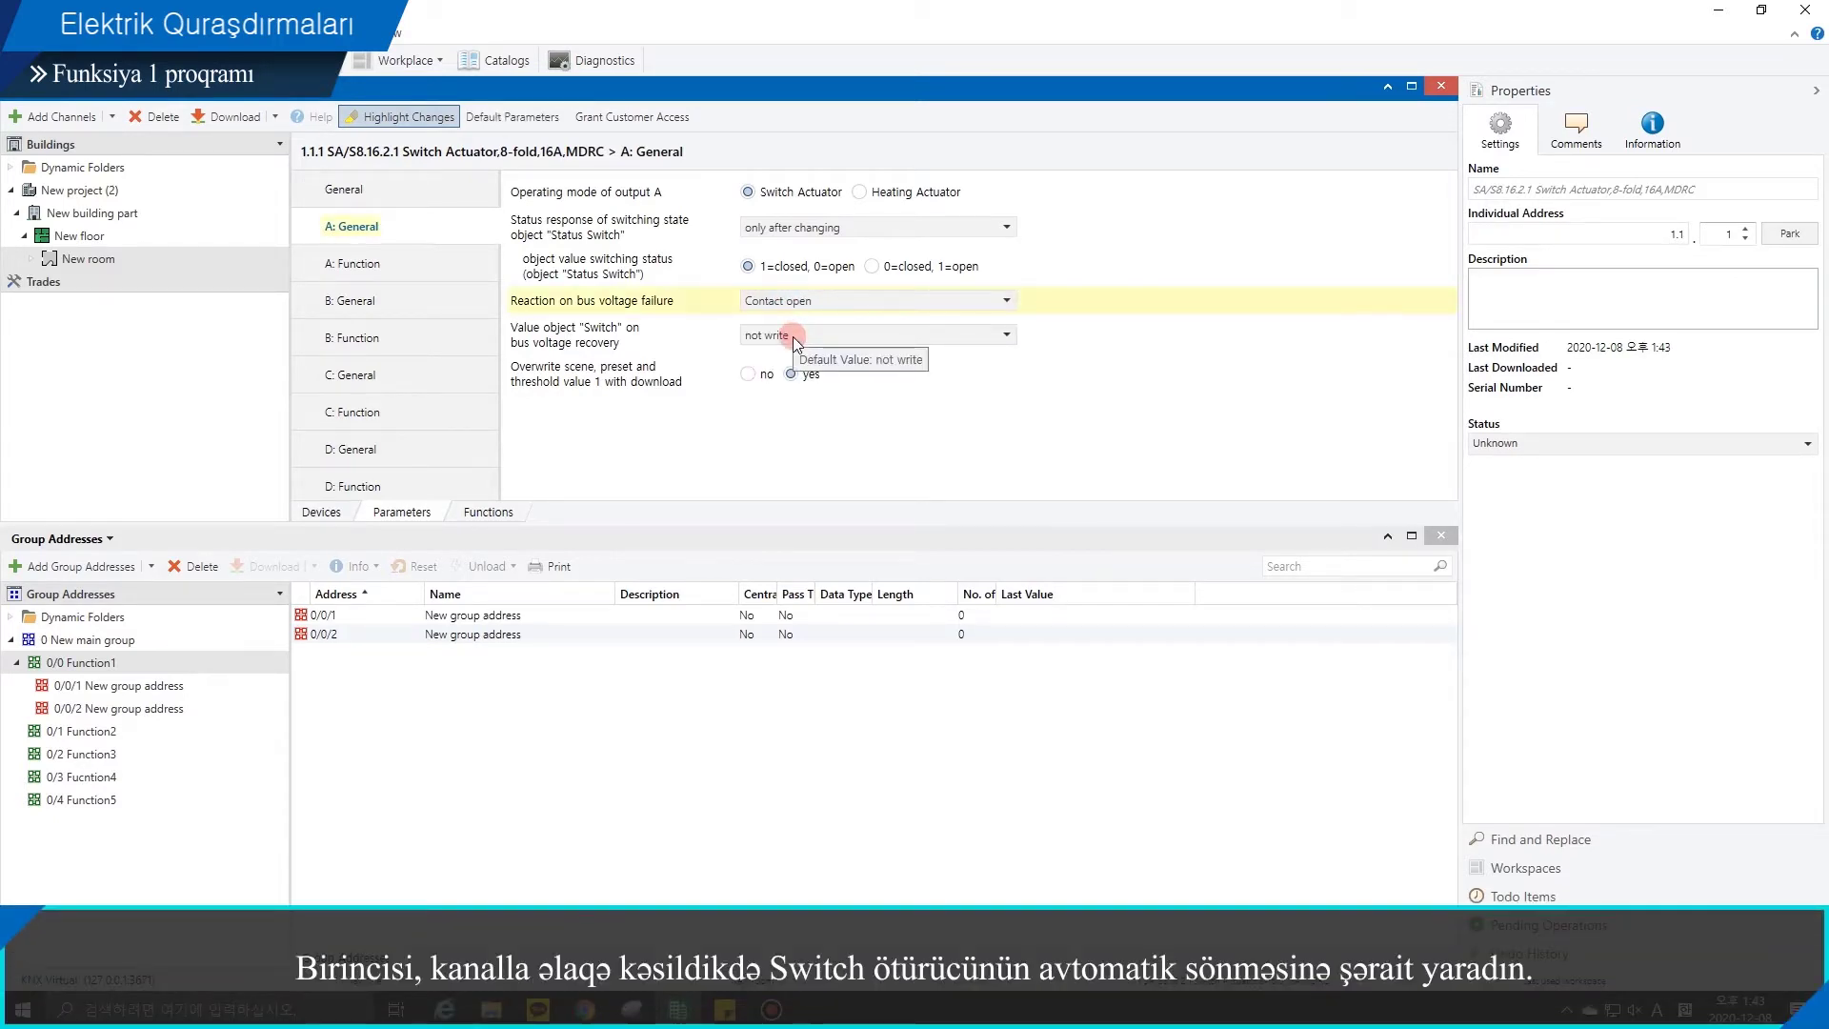
click(792, 335)
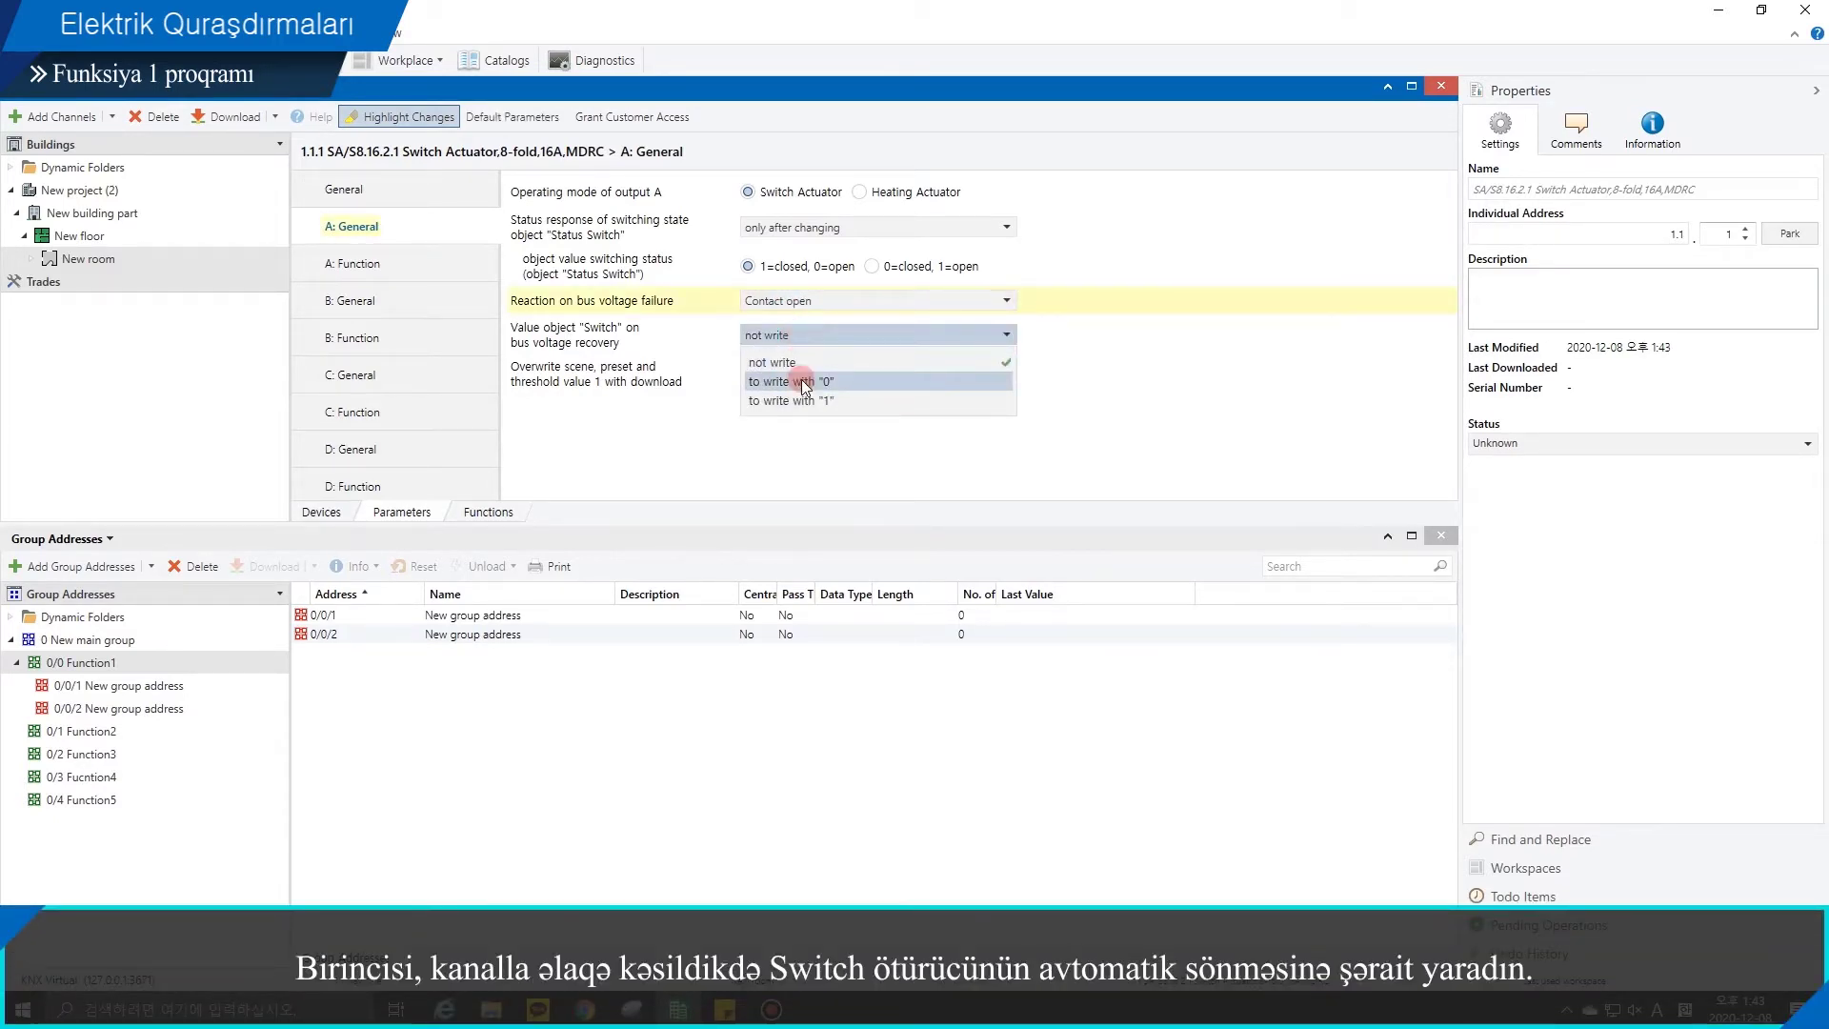
click(802, 380)
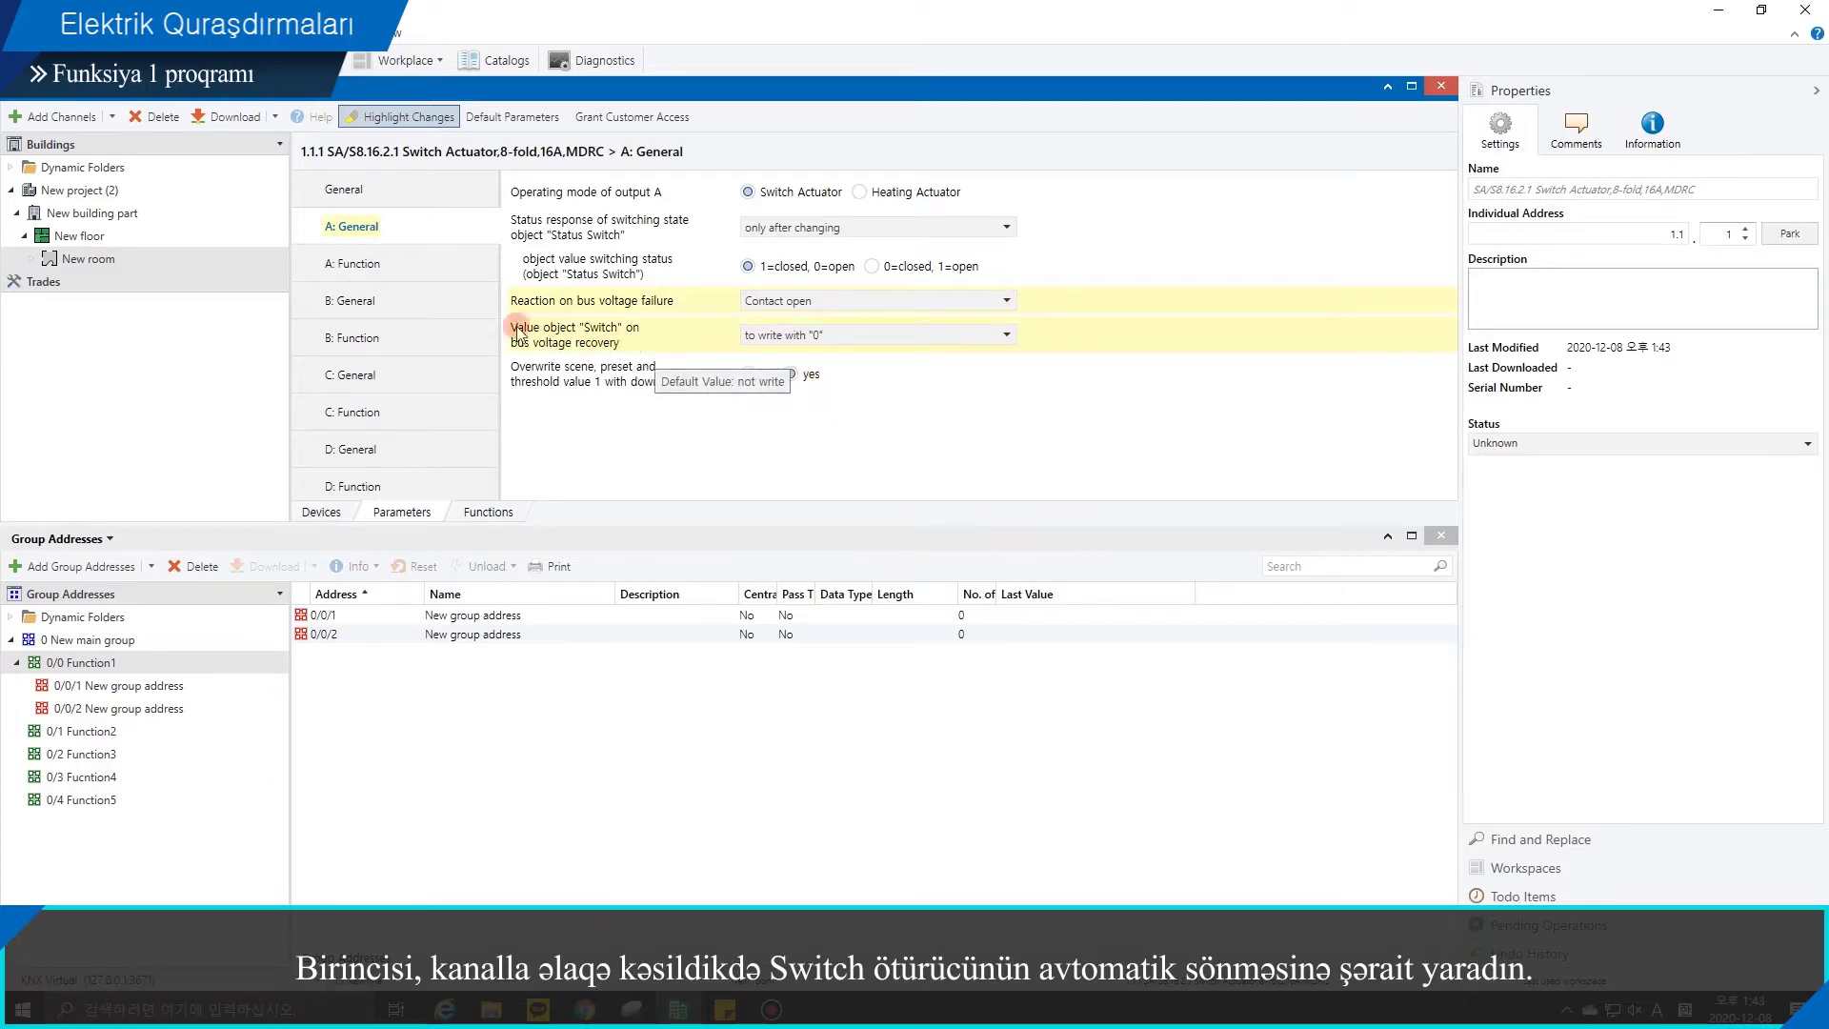
Step: For switch actuator output B, set the bus voltage failure reaction to Contact open and the "Switch" value on recovery to write with "0"
click(465, 303)
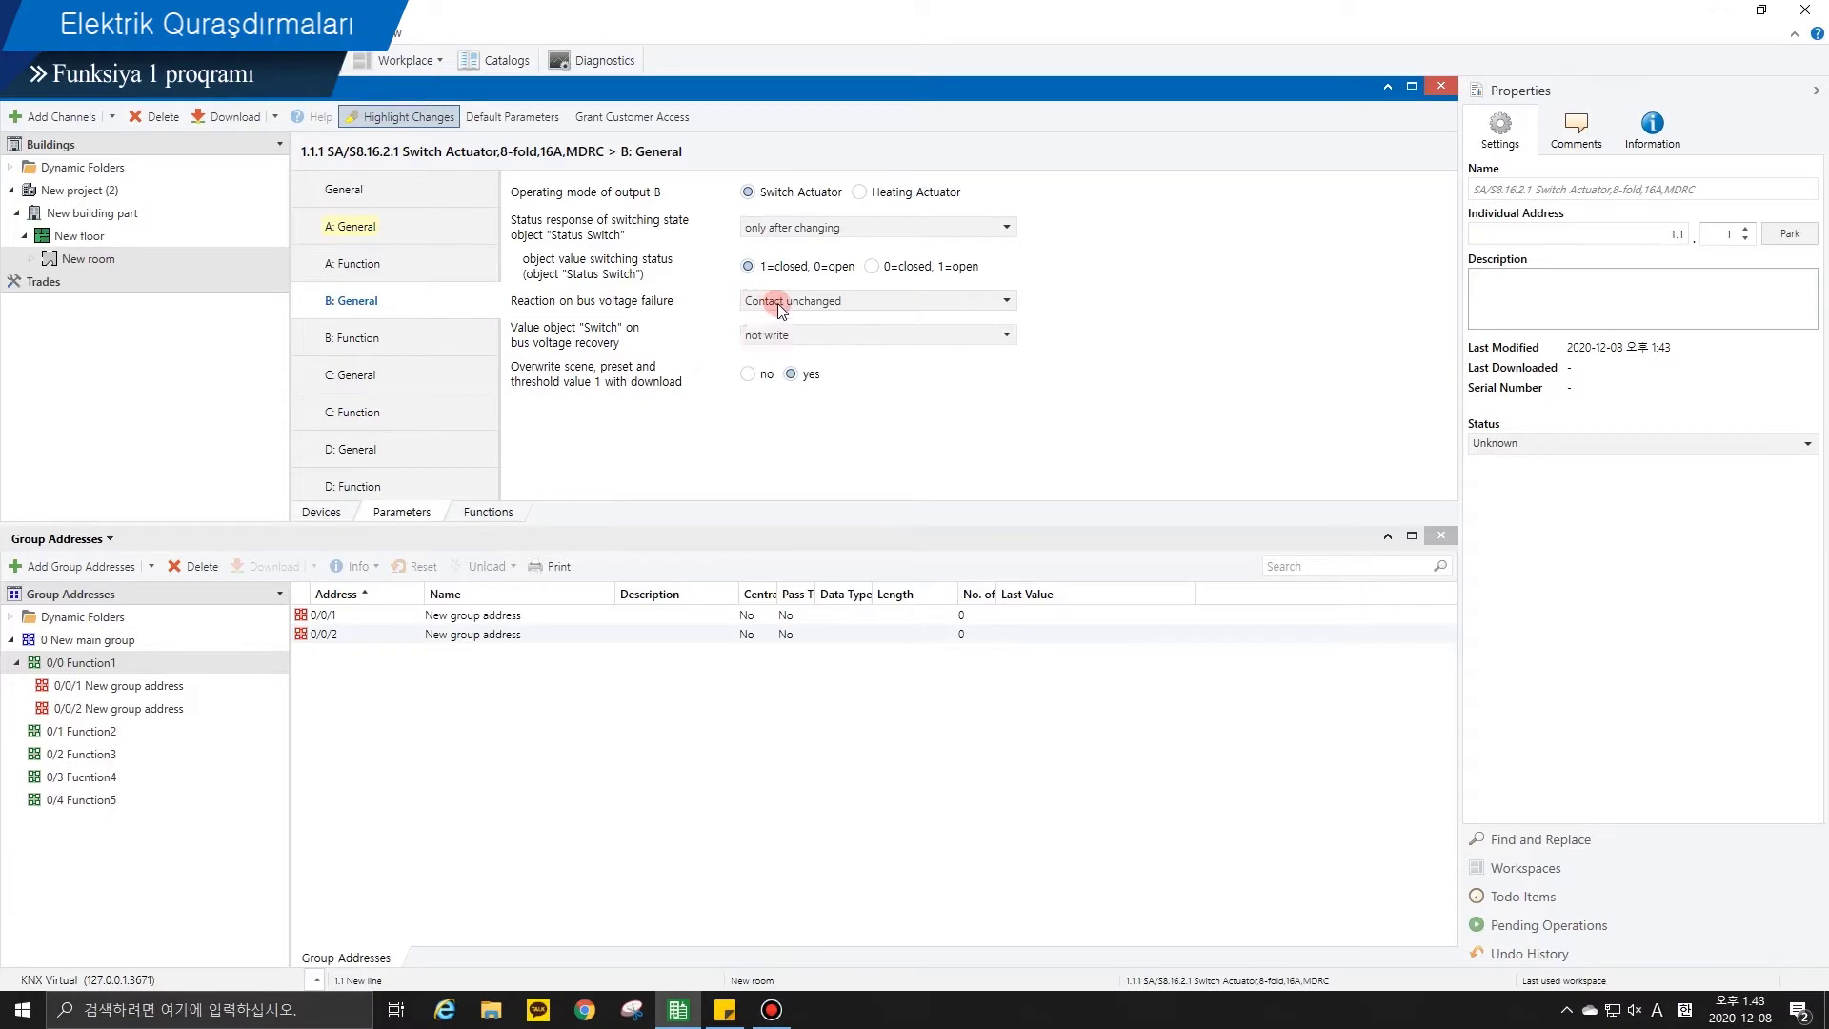
click(778, 304)
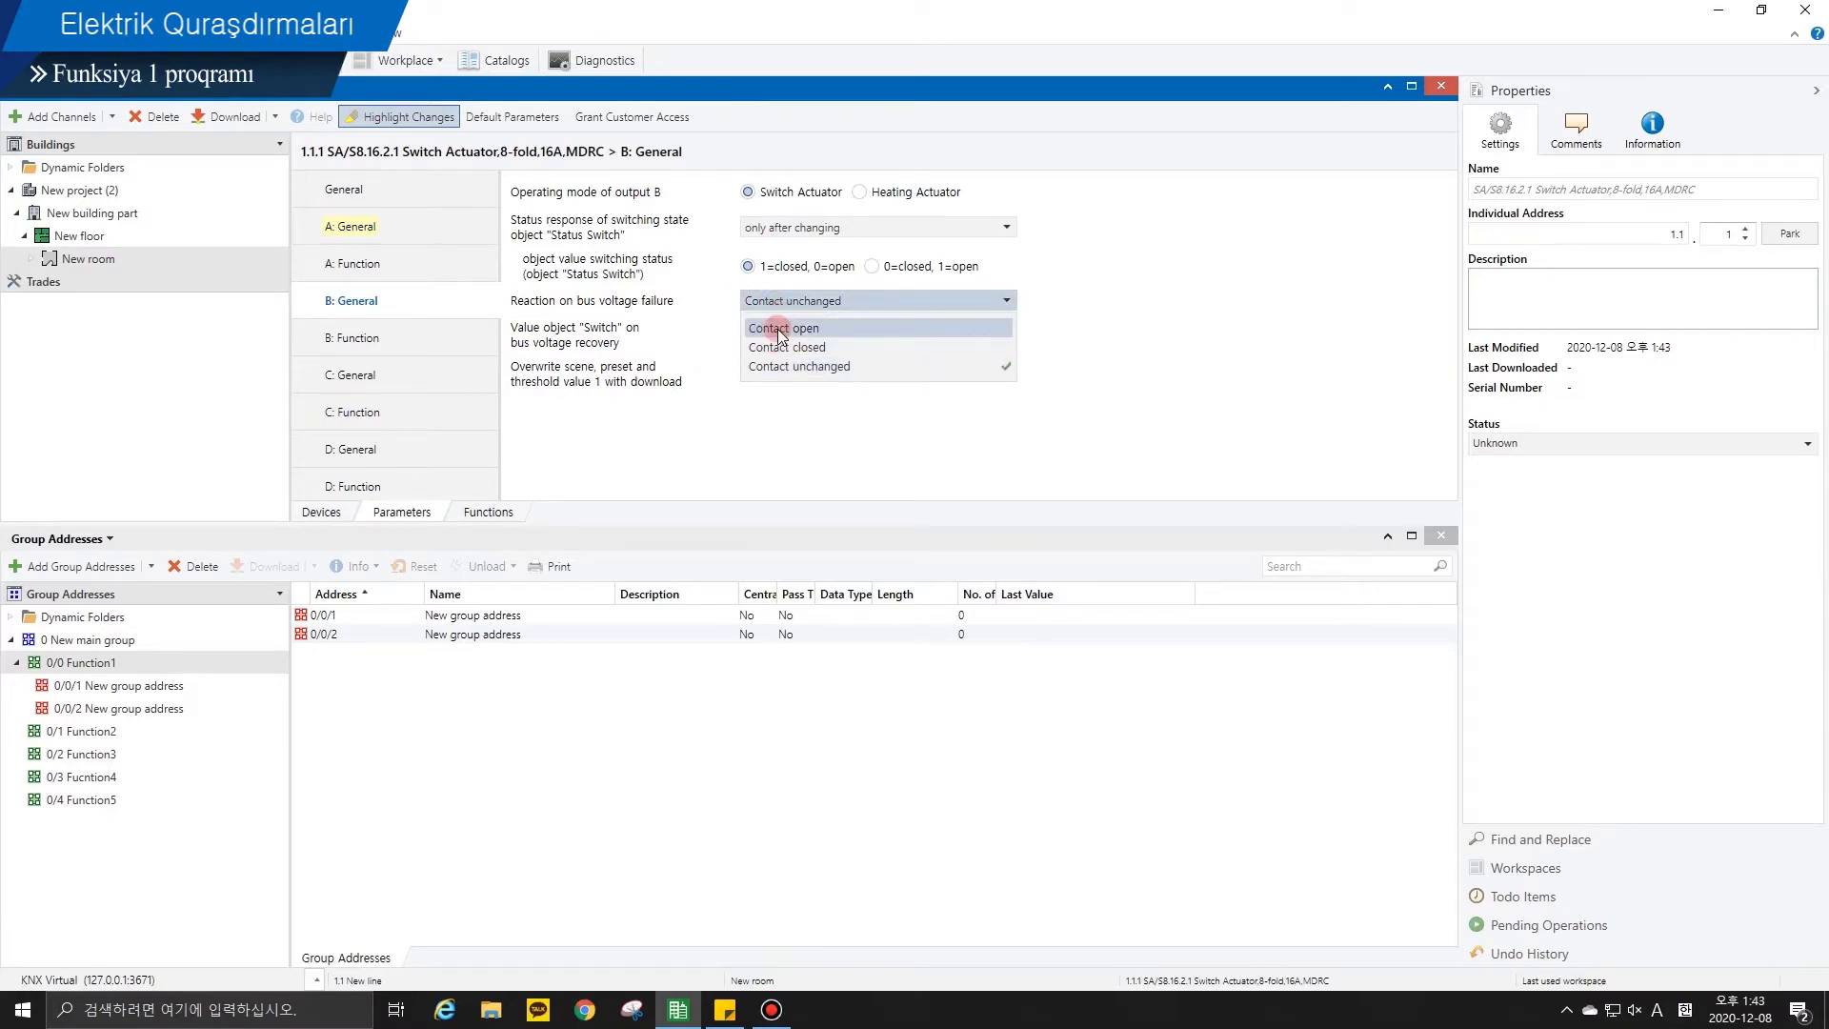
click(780, 330)
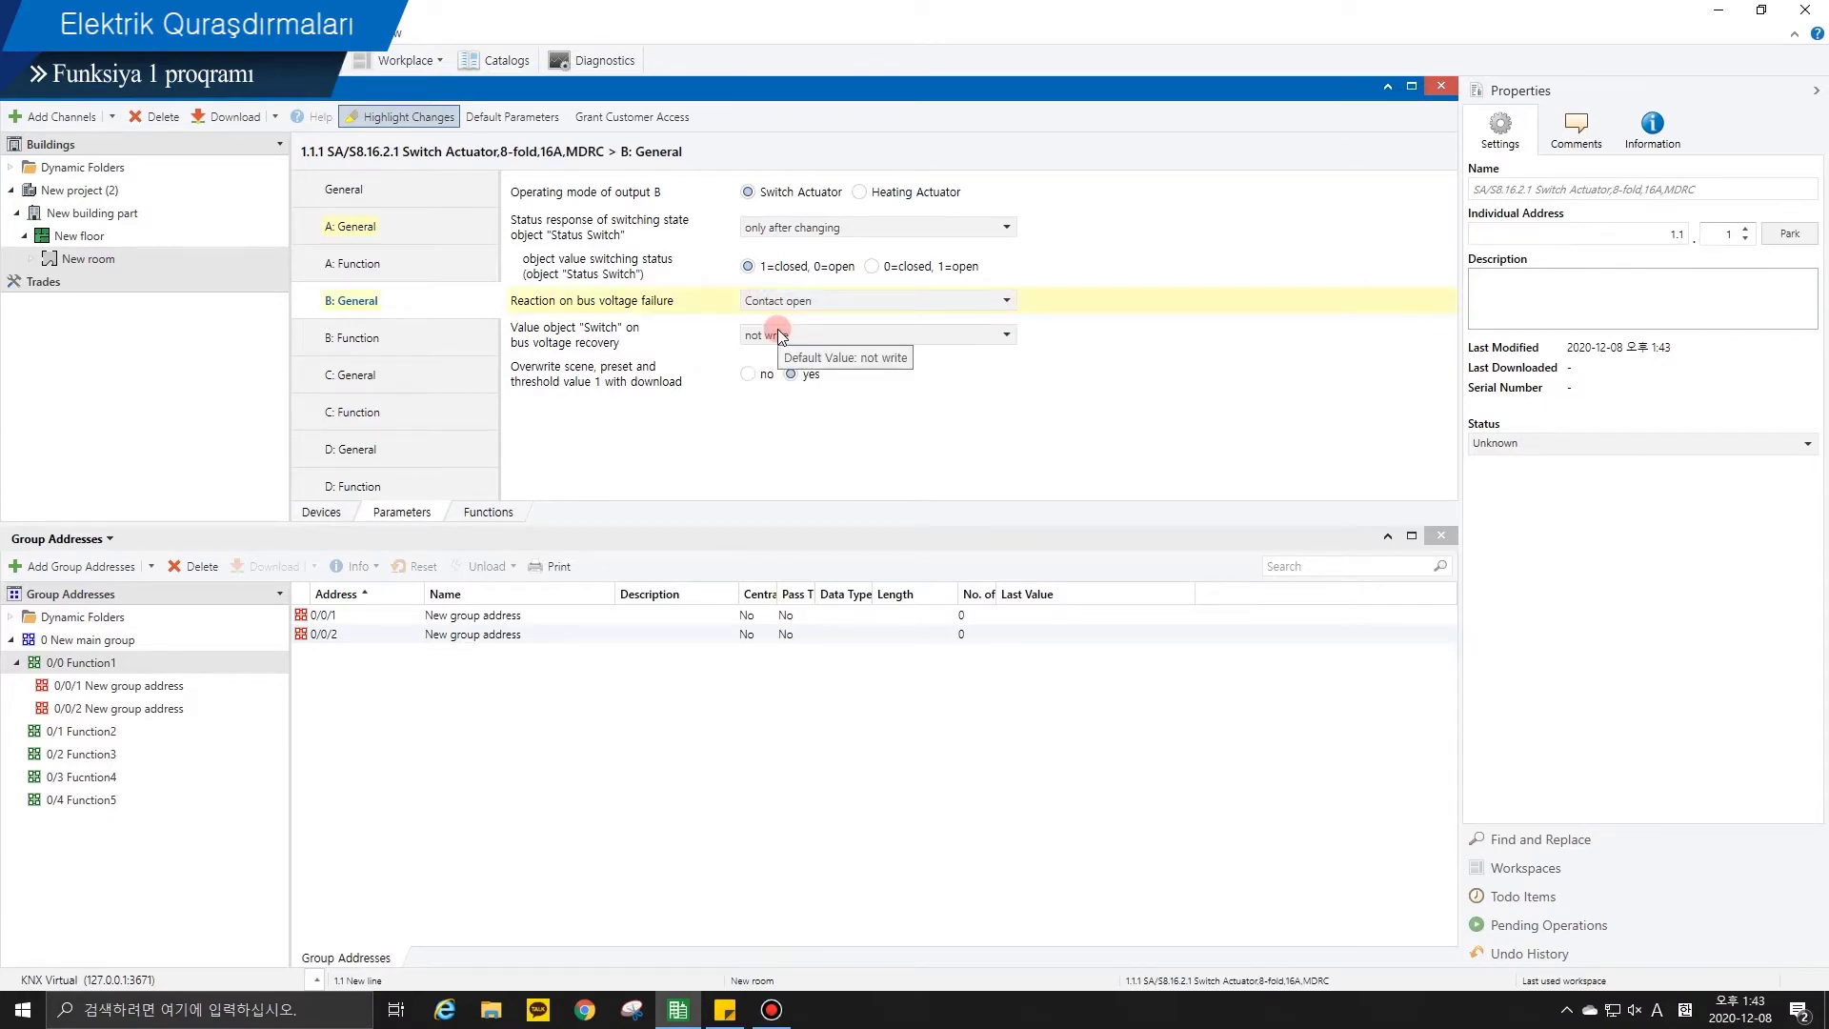
click(778, 334)
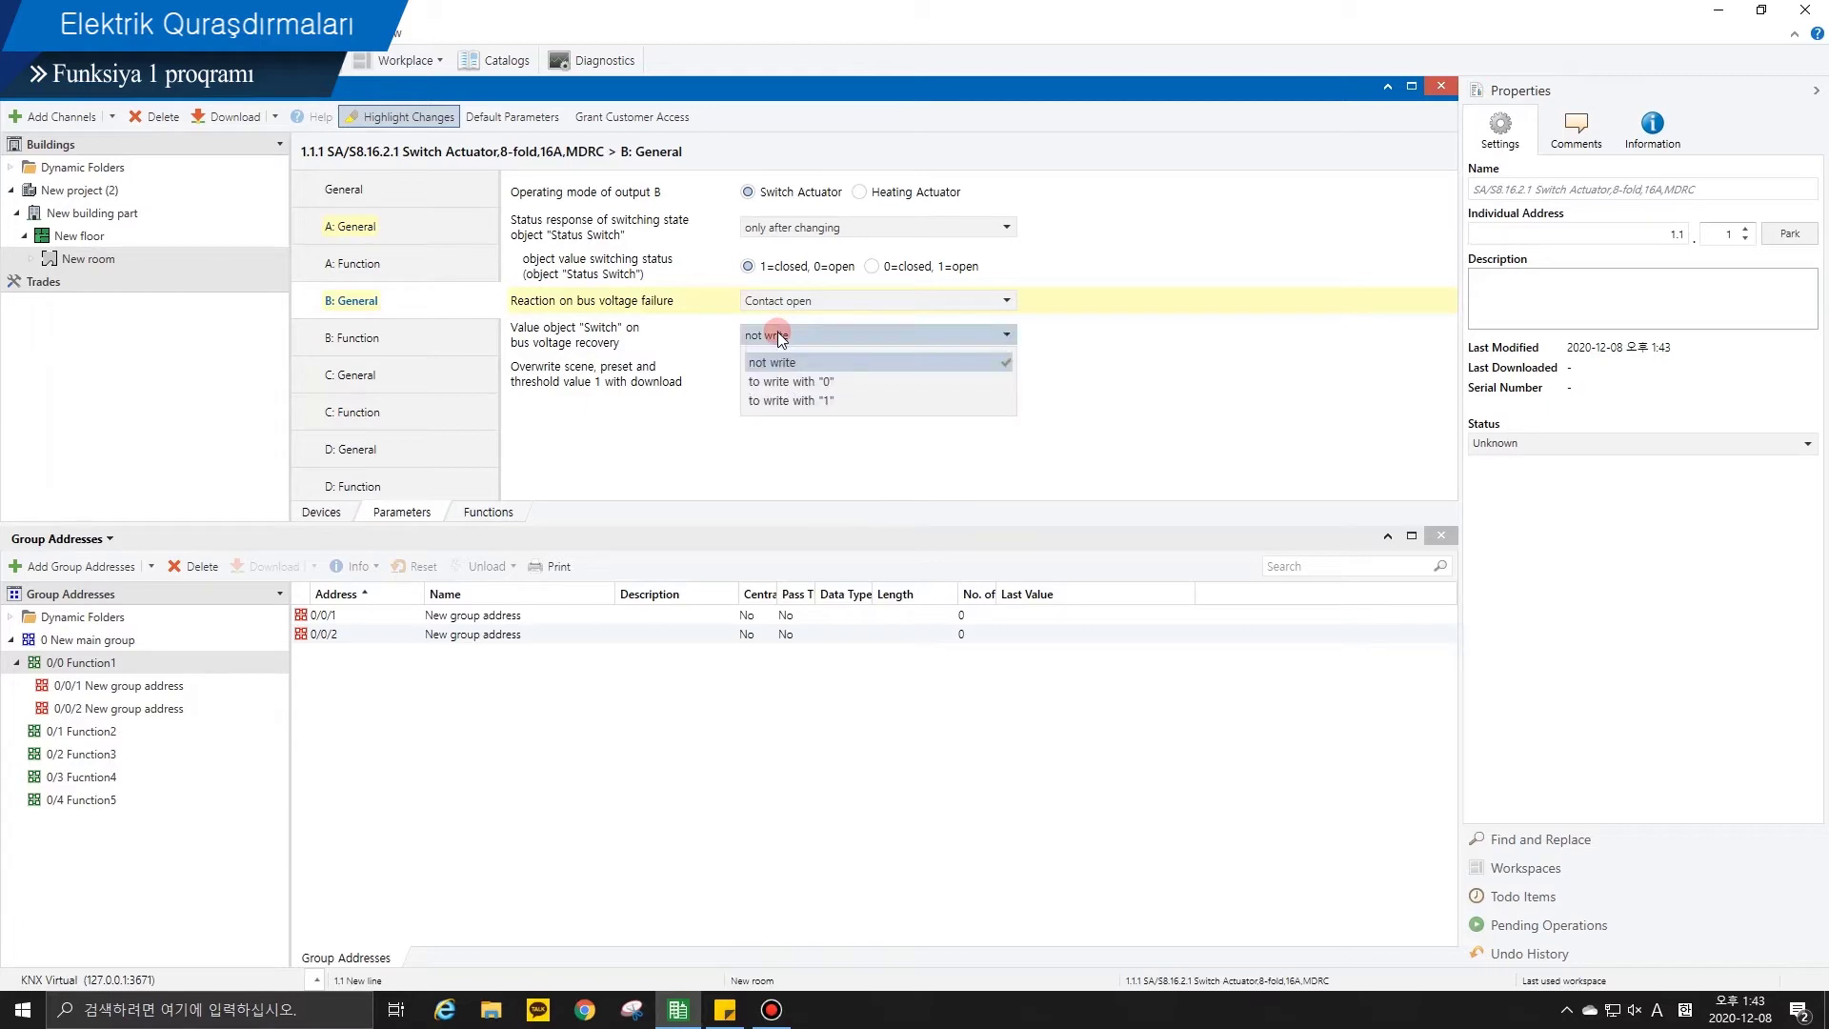
click(784, 382)
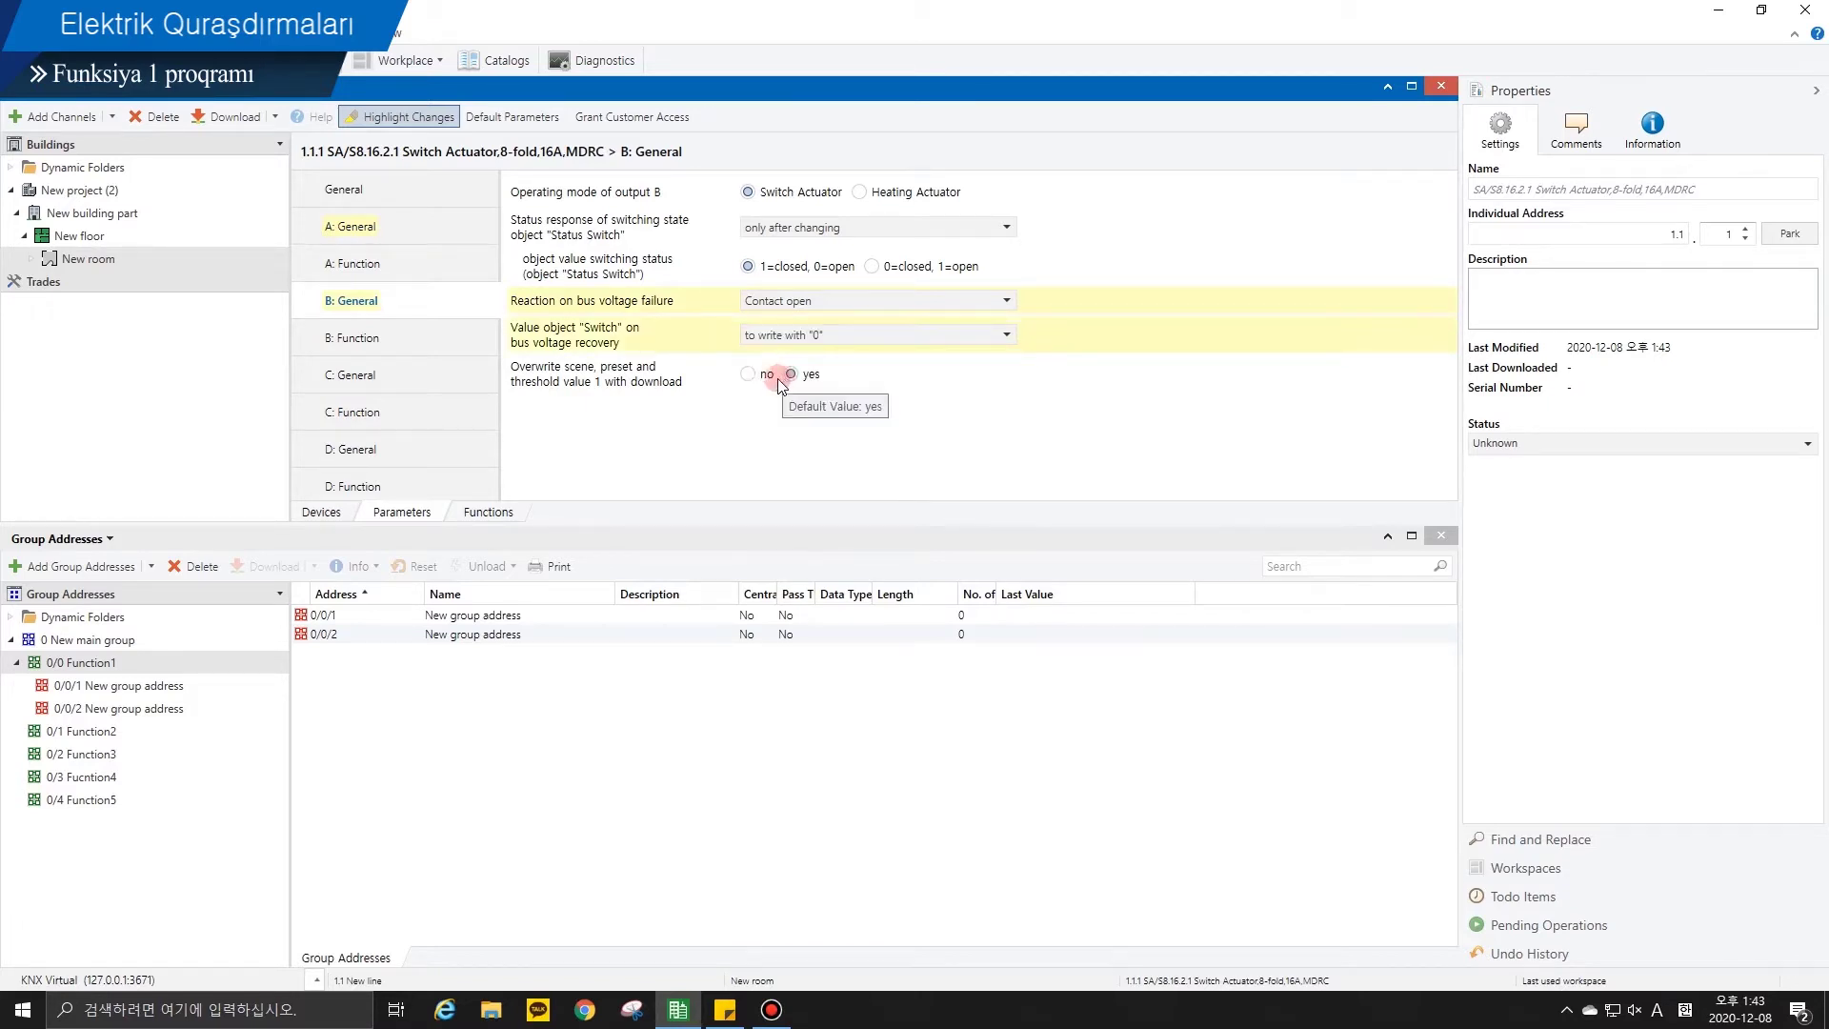
Step: Open the parameters of universal dim actuator 1.1.2 and set its parameter settings to channel setting individual
click(341, 510)
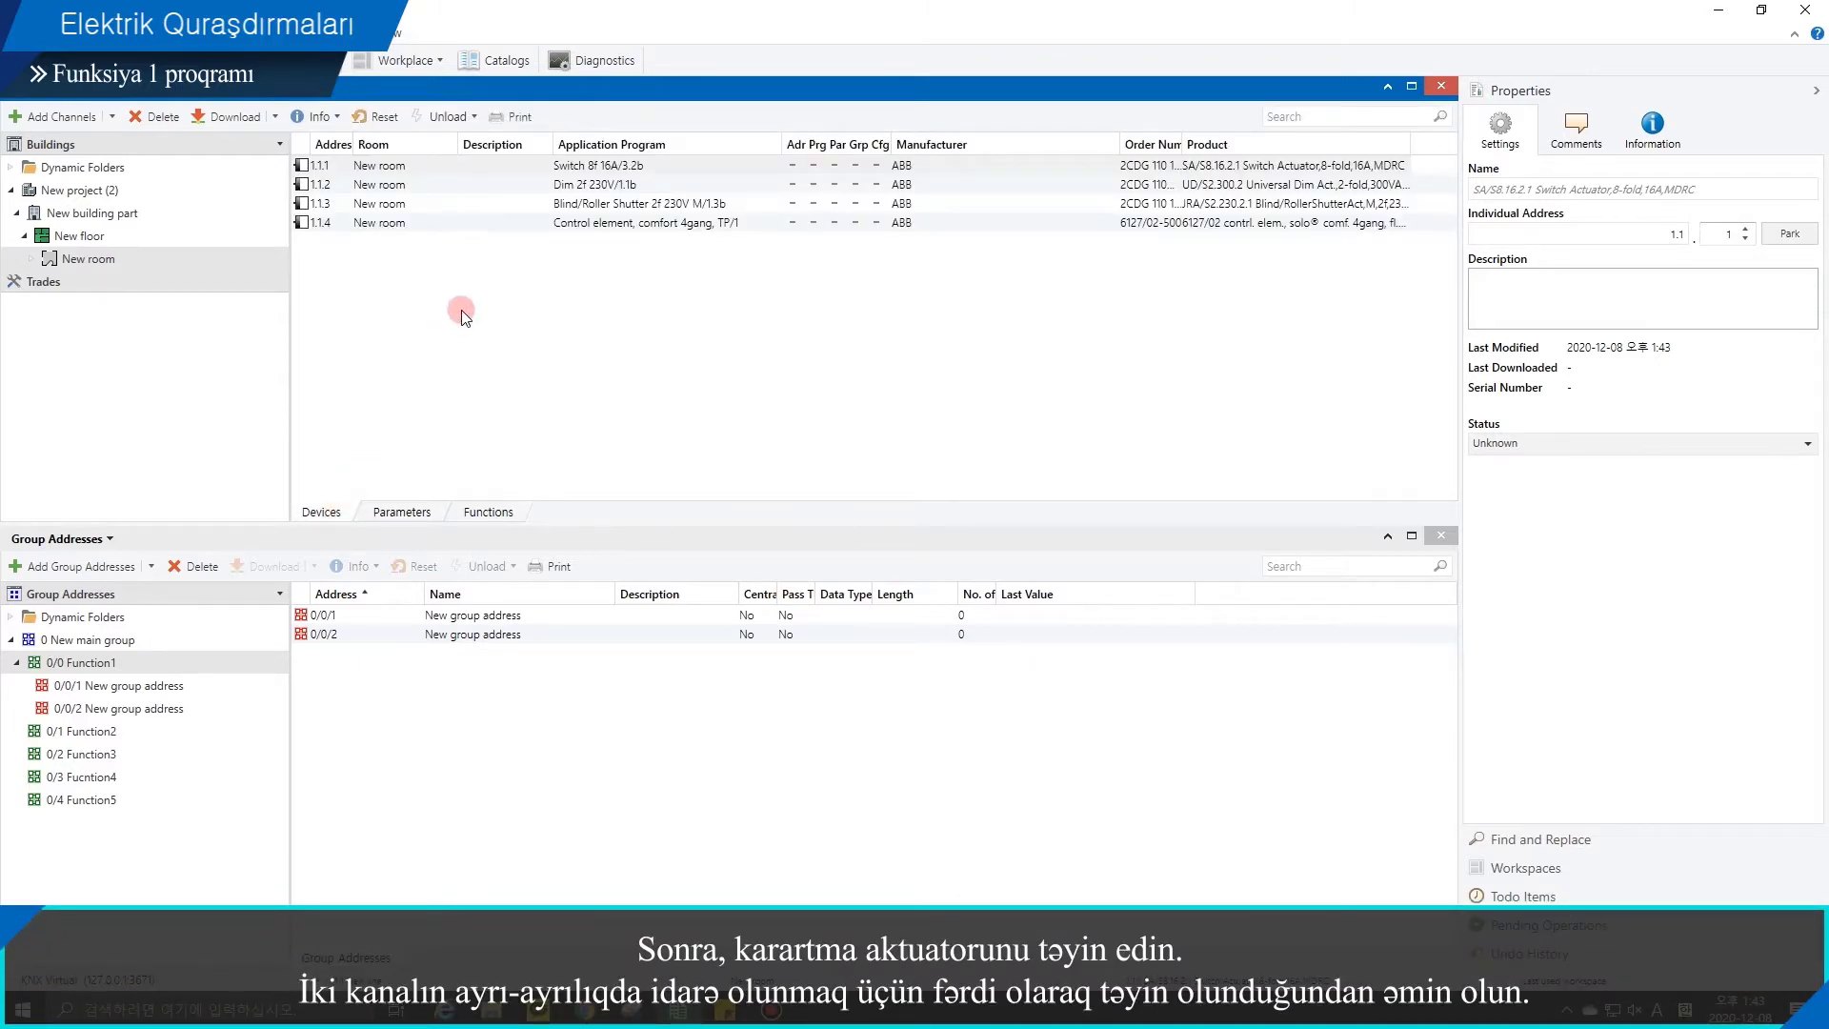
click(562, 186)
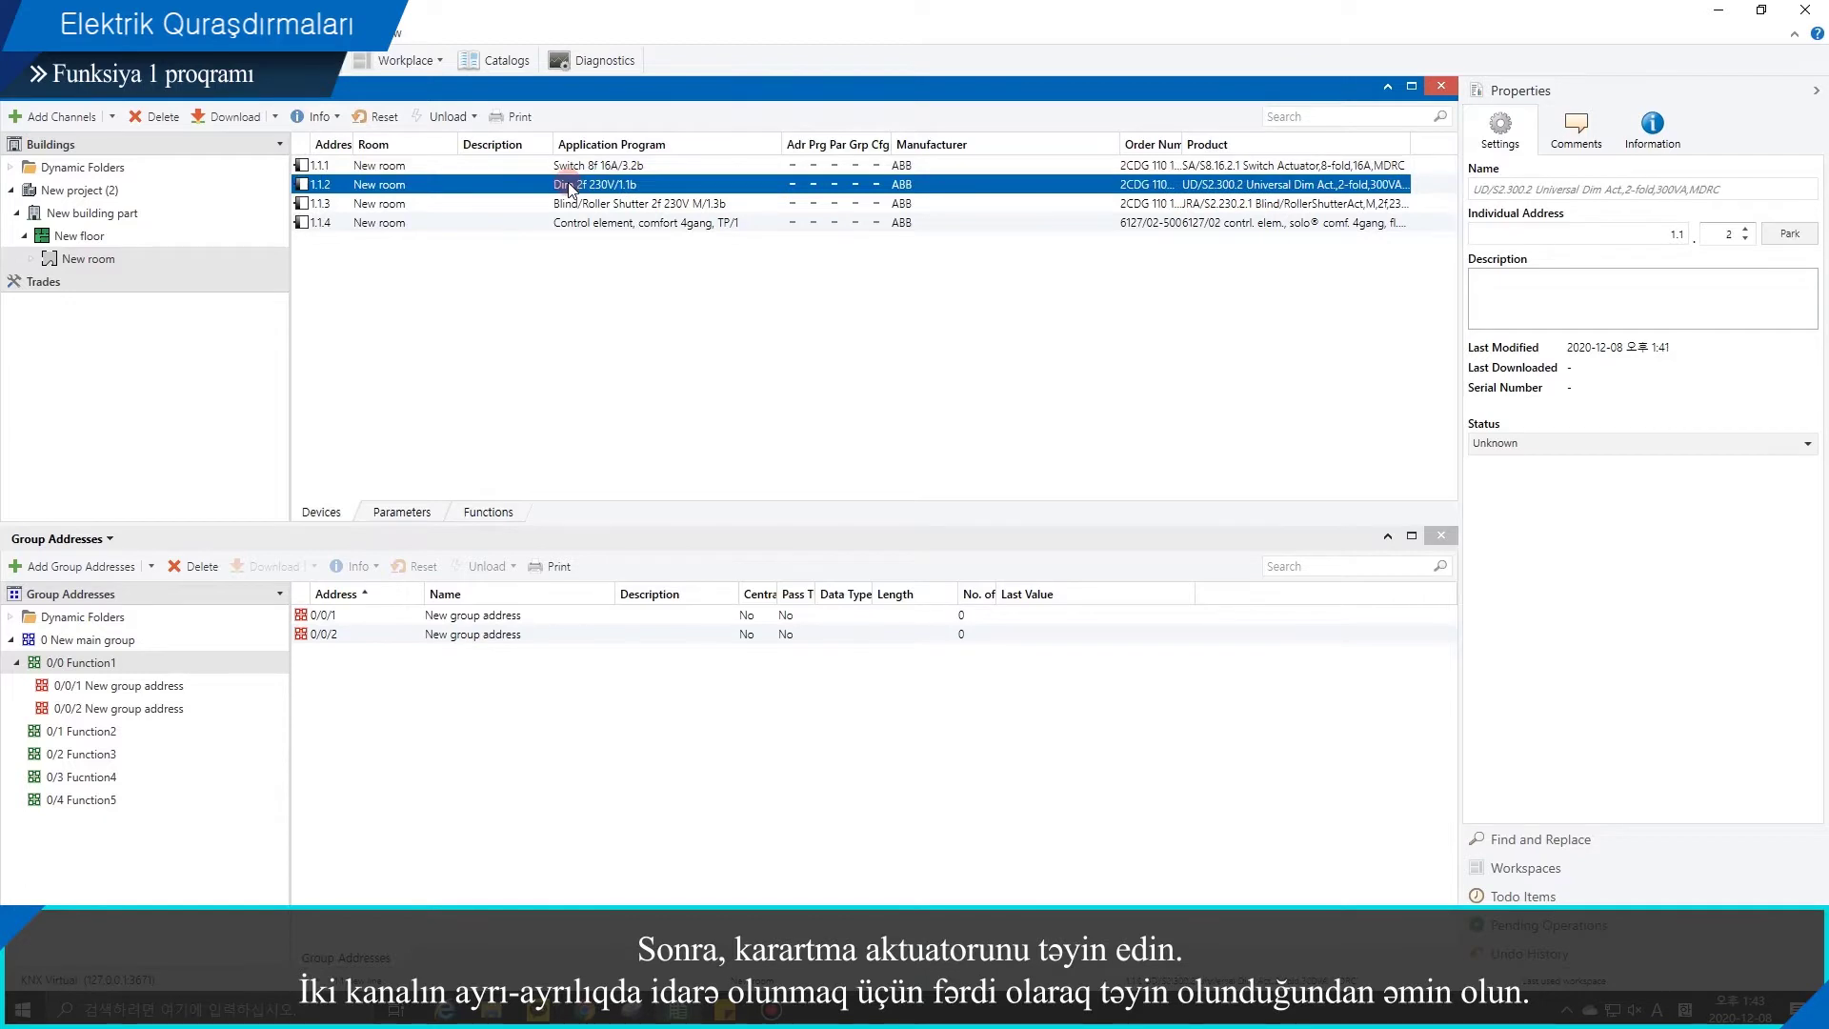
click(391, 512)
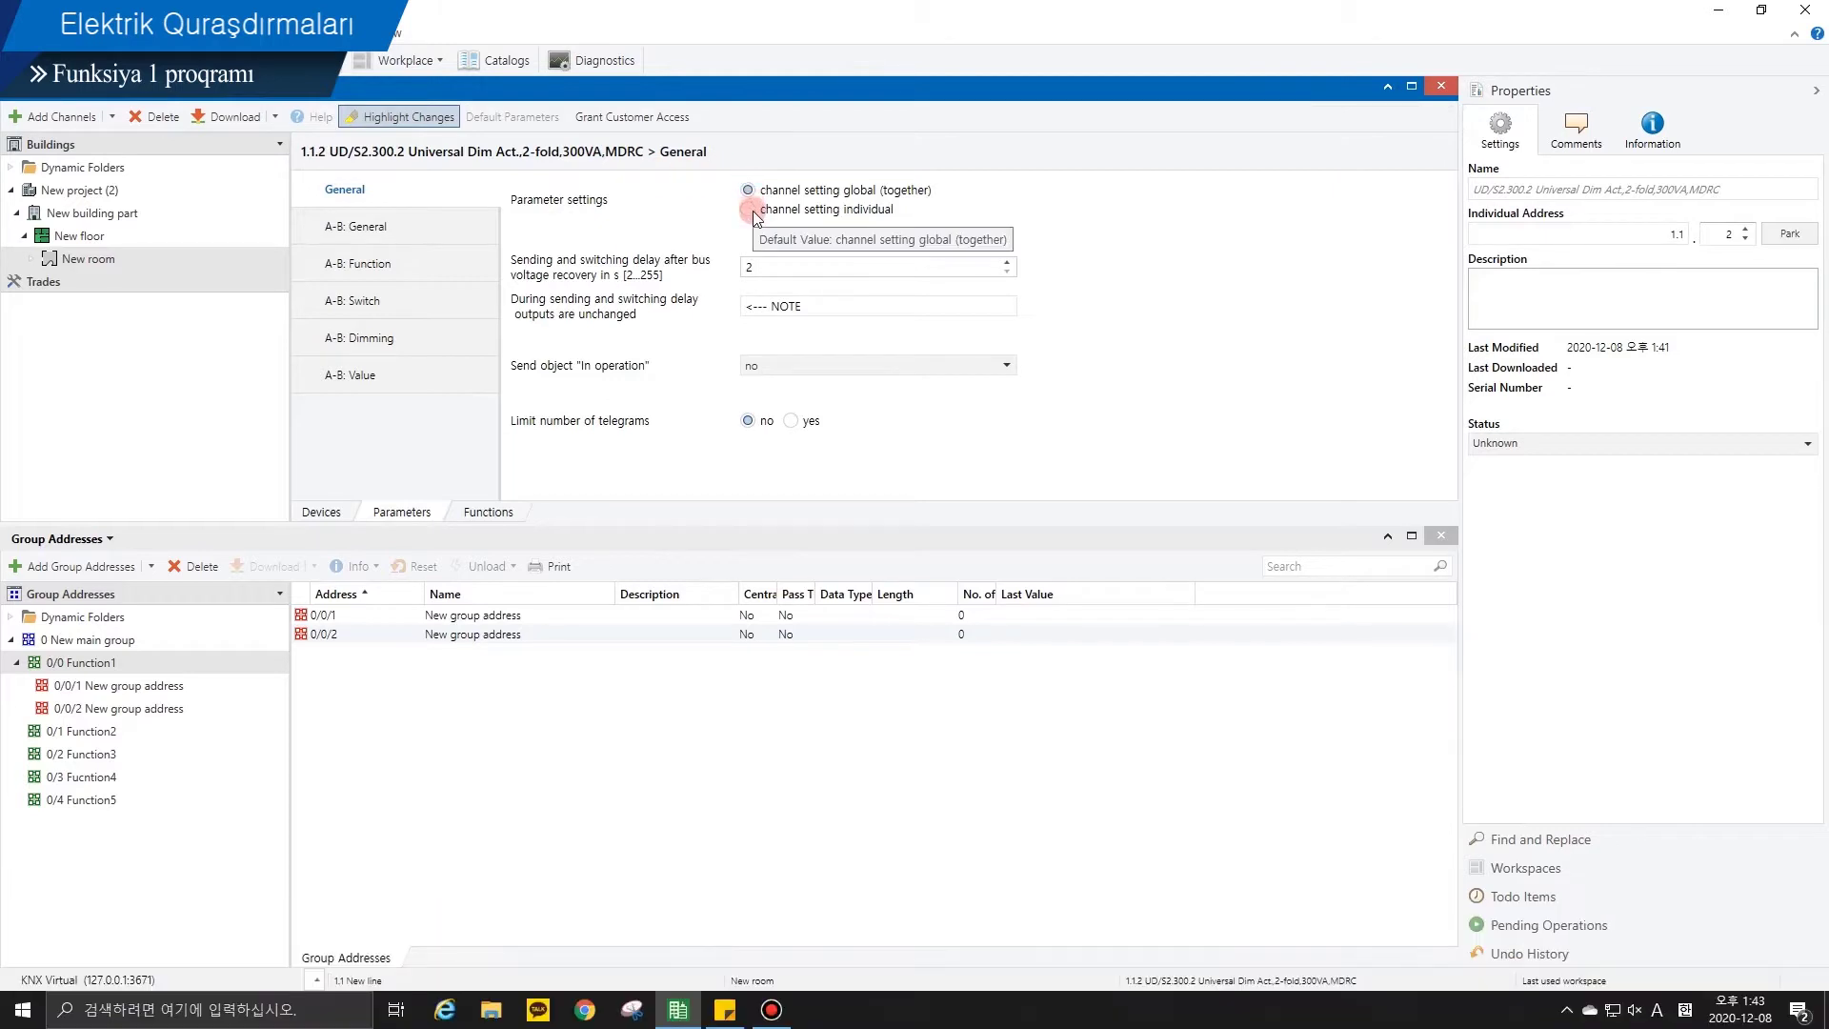
click(753, 209)
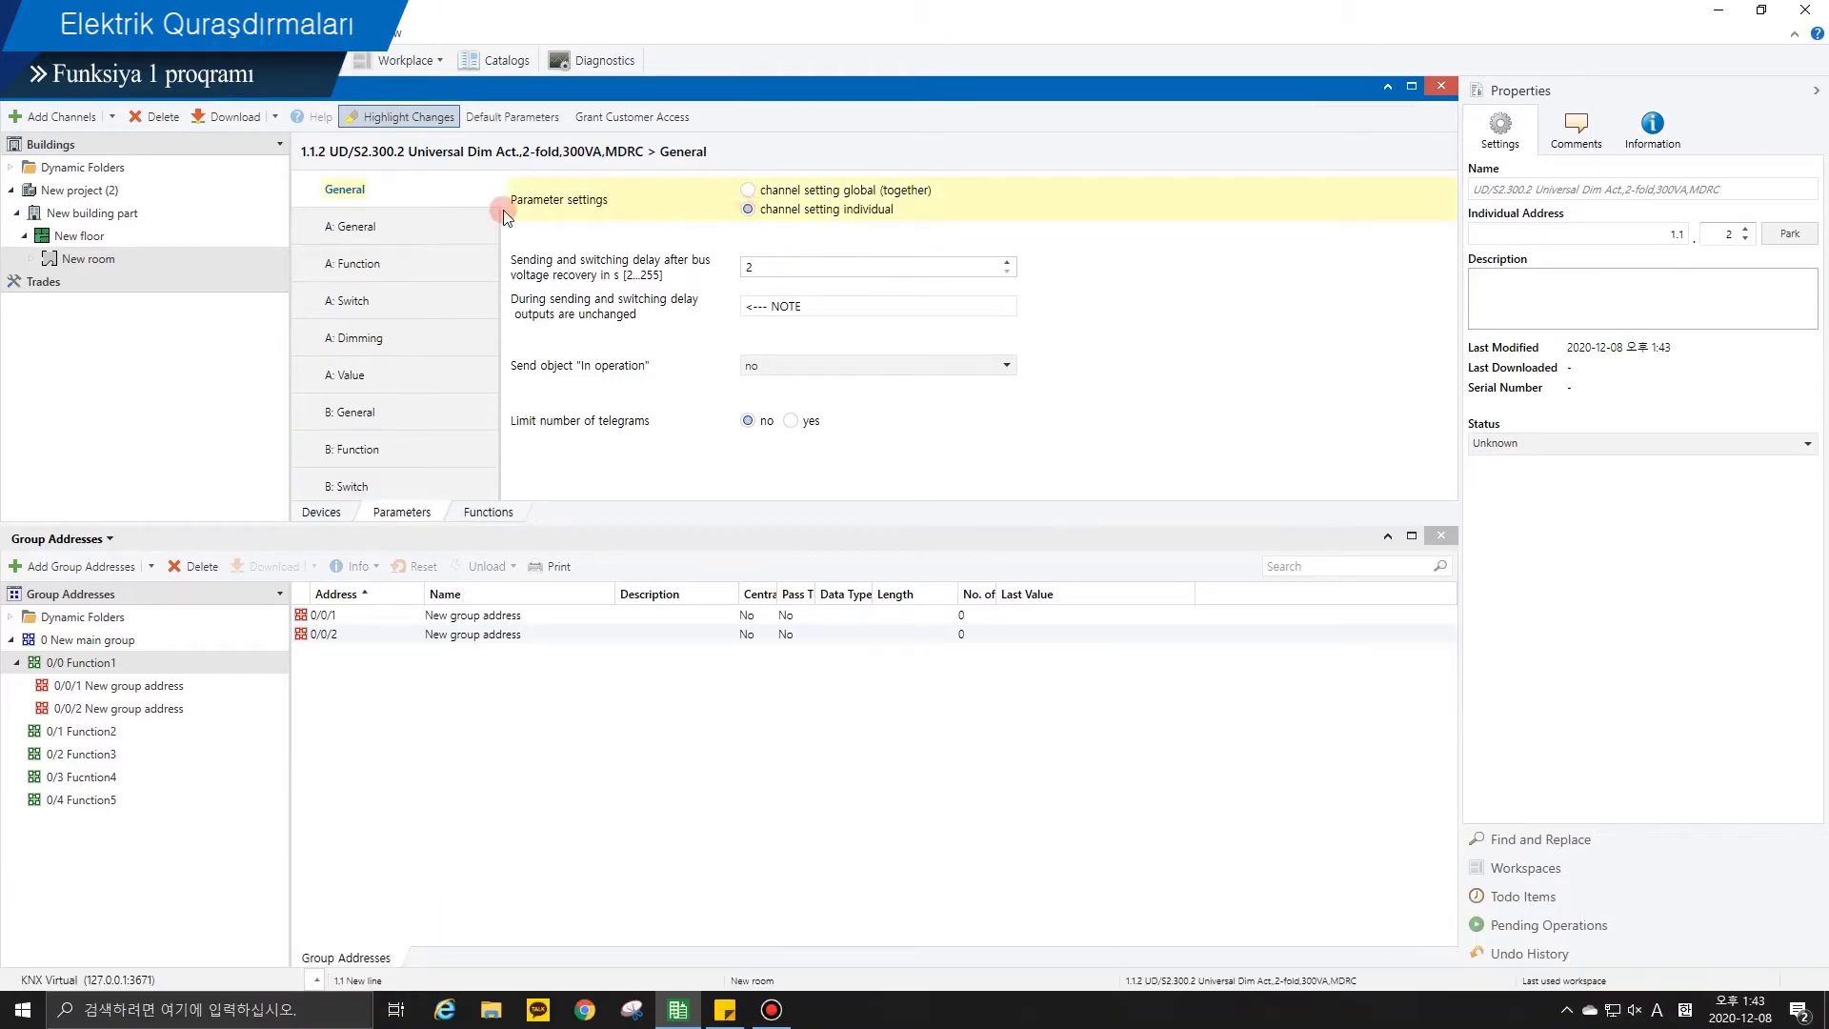
Step: For dimmer channel A, report switching state via separate object "Status switch" and brightness via separate object "Status brightness value"
click(391, 224)
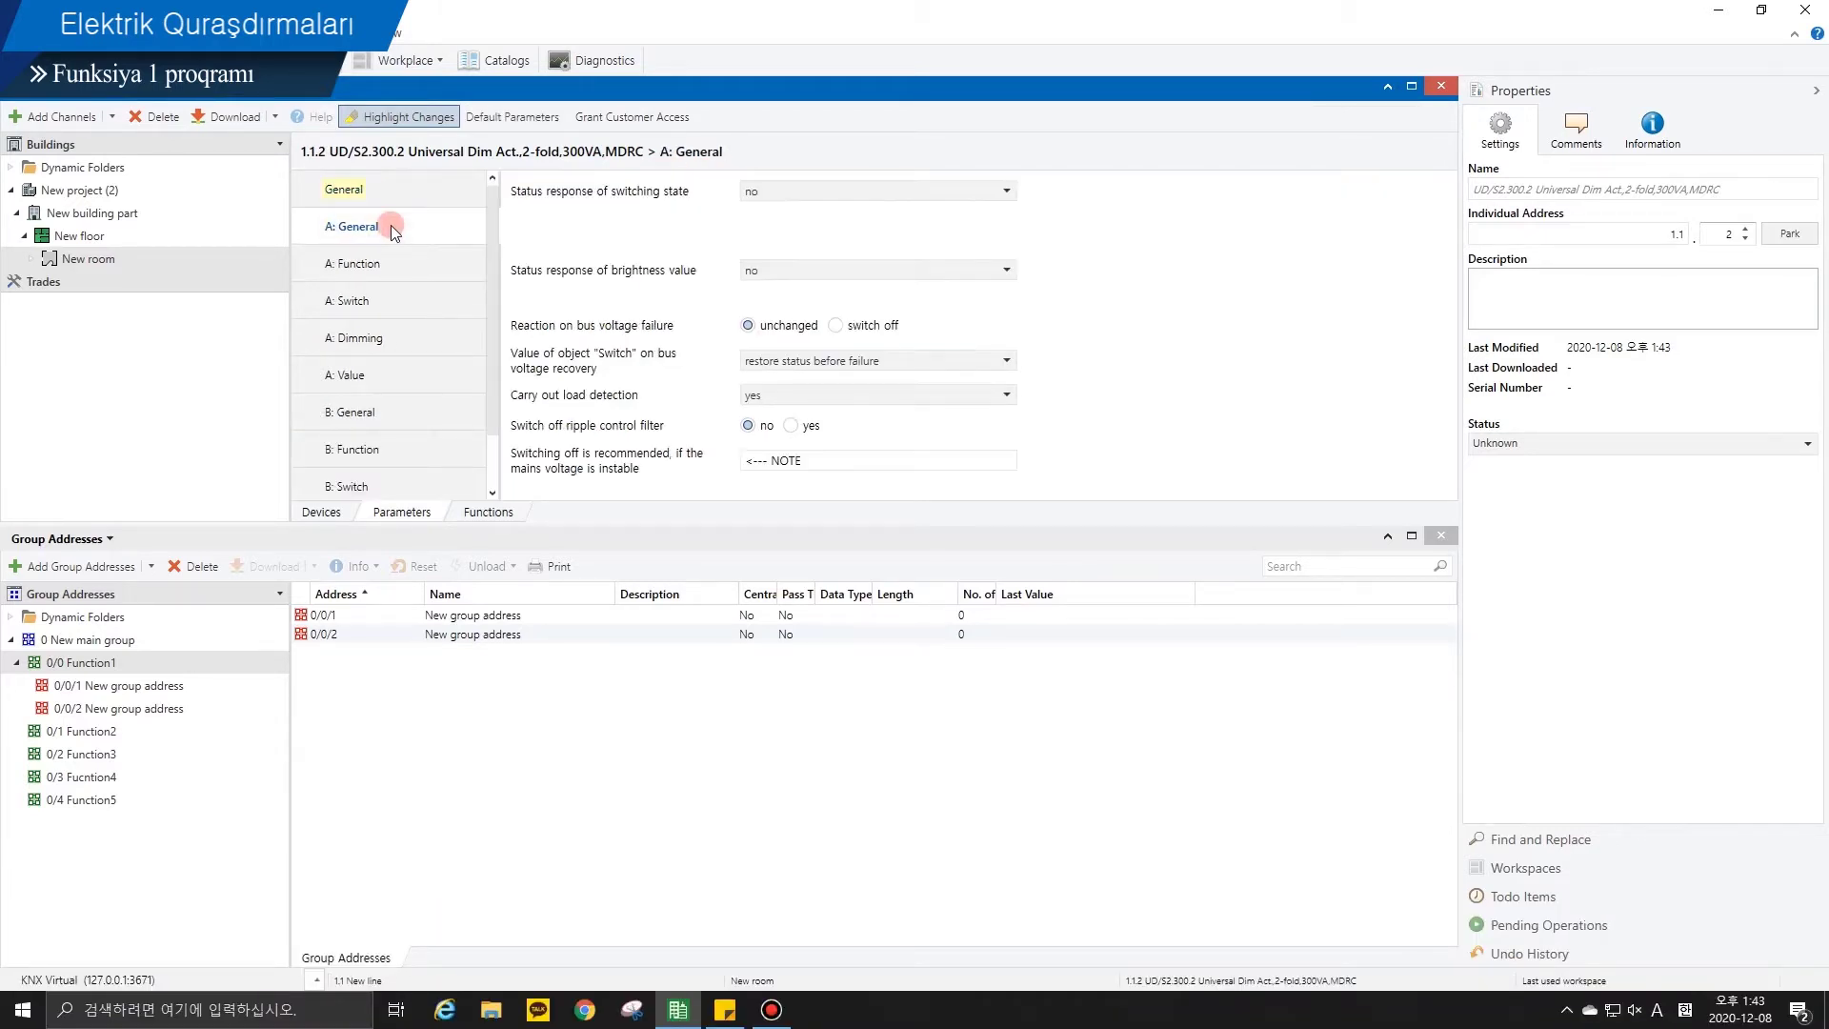
click(768, 189)
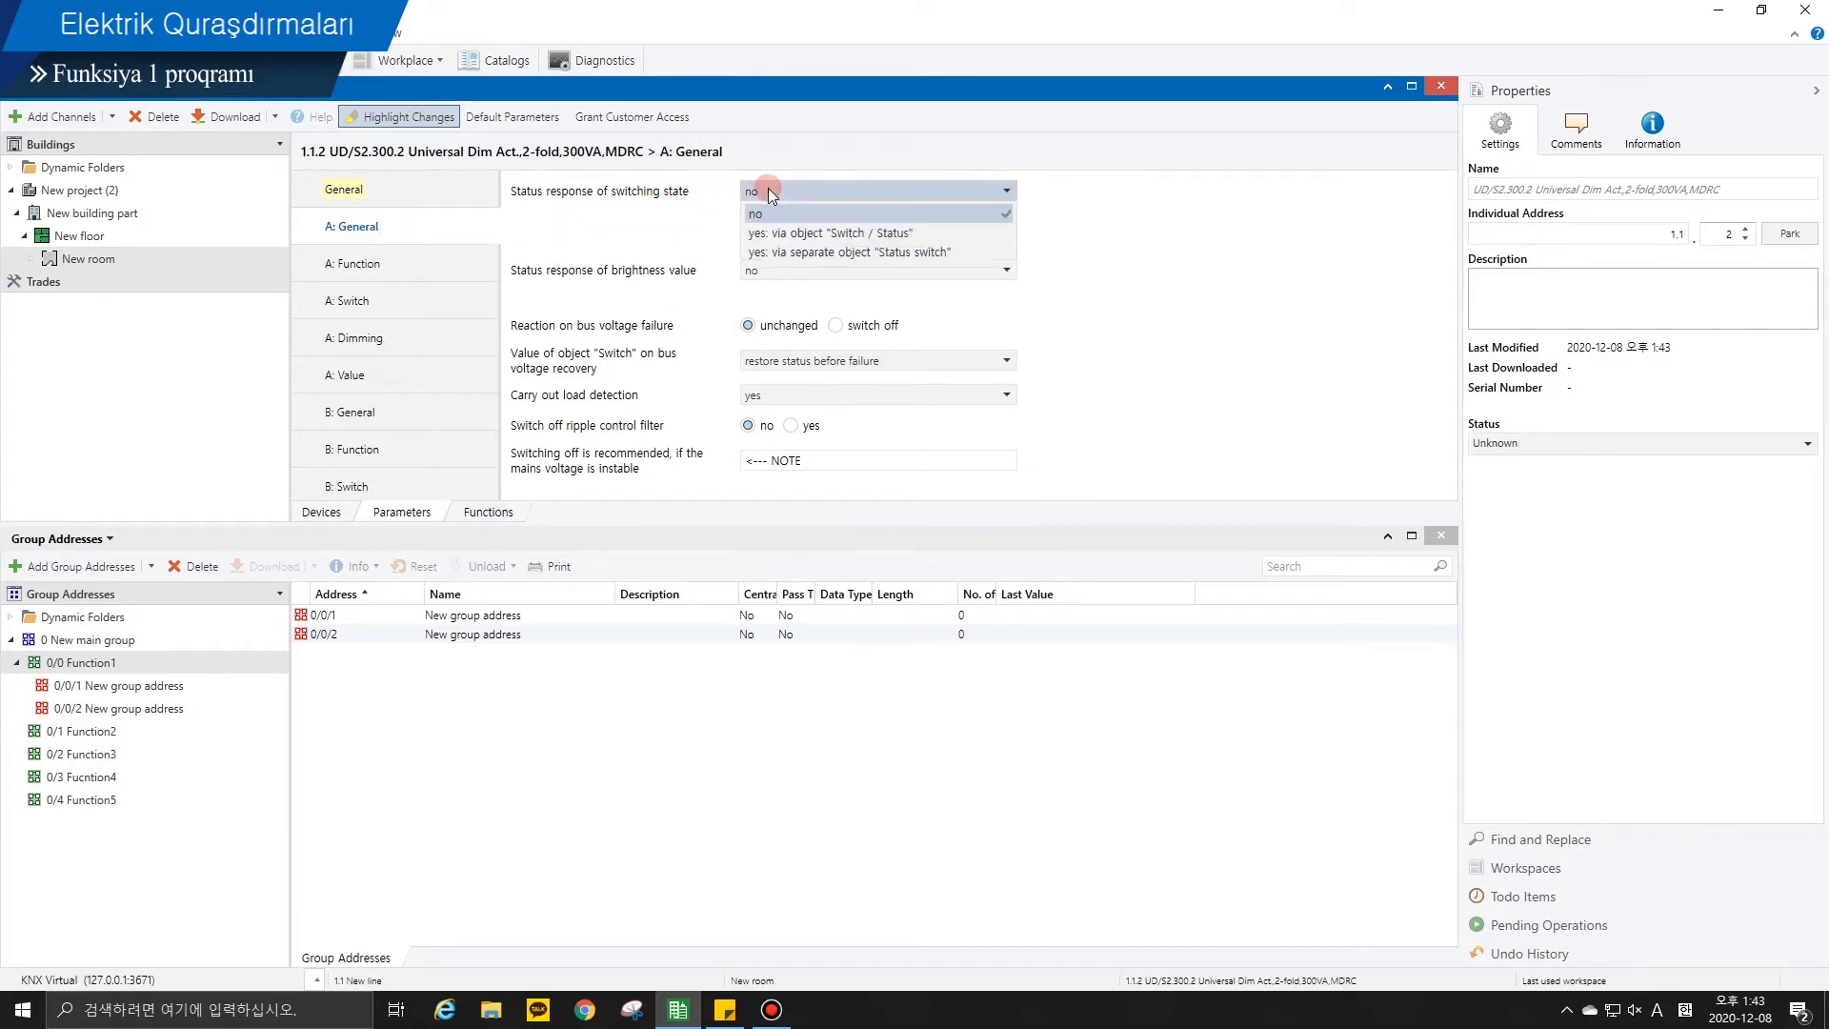
click(771, 257)
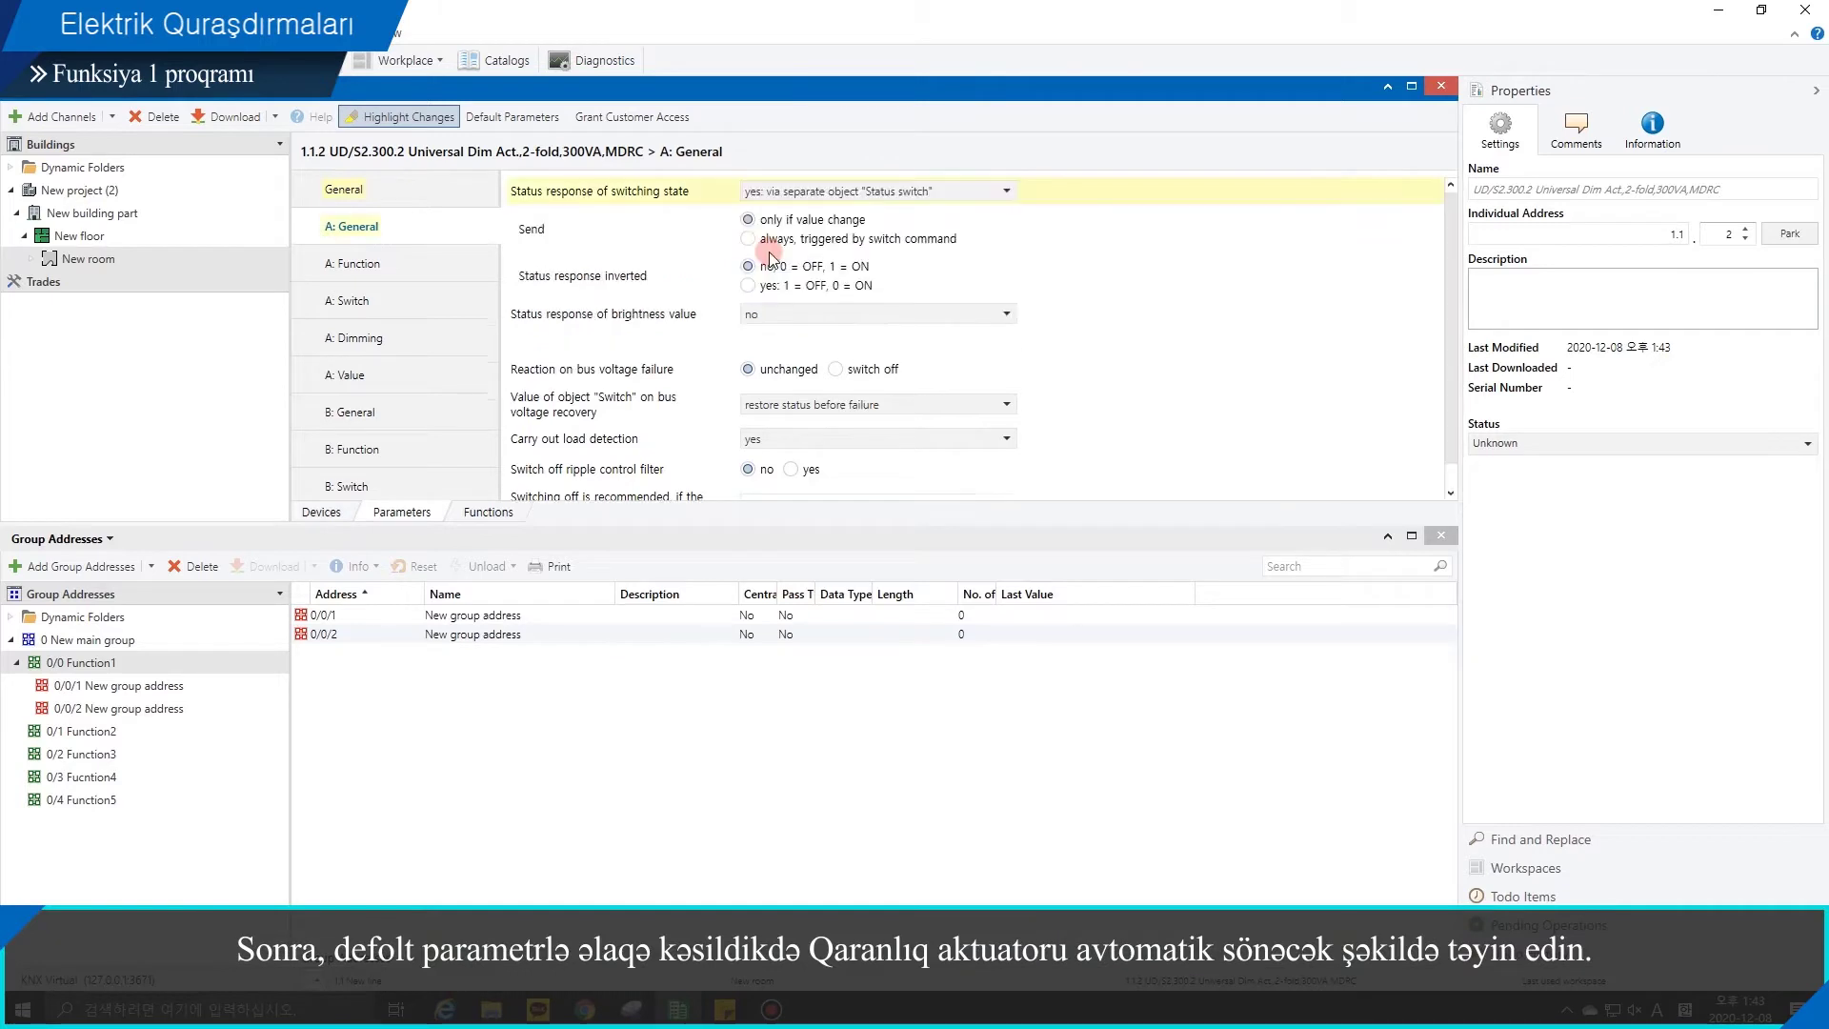
click(776, 318)
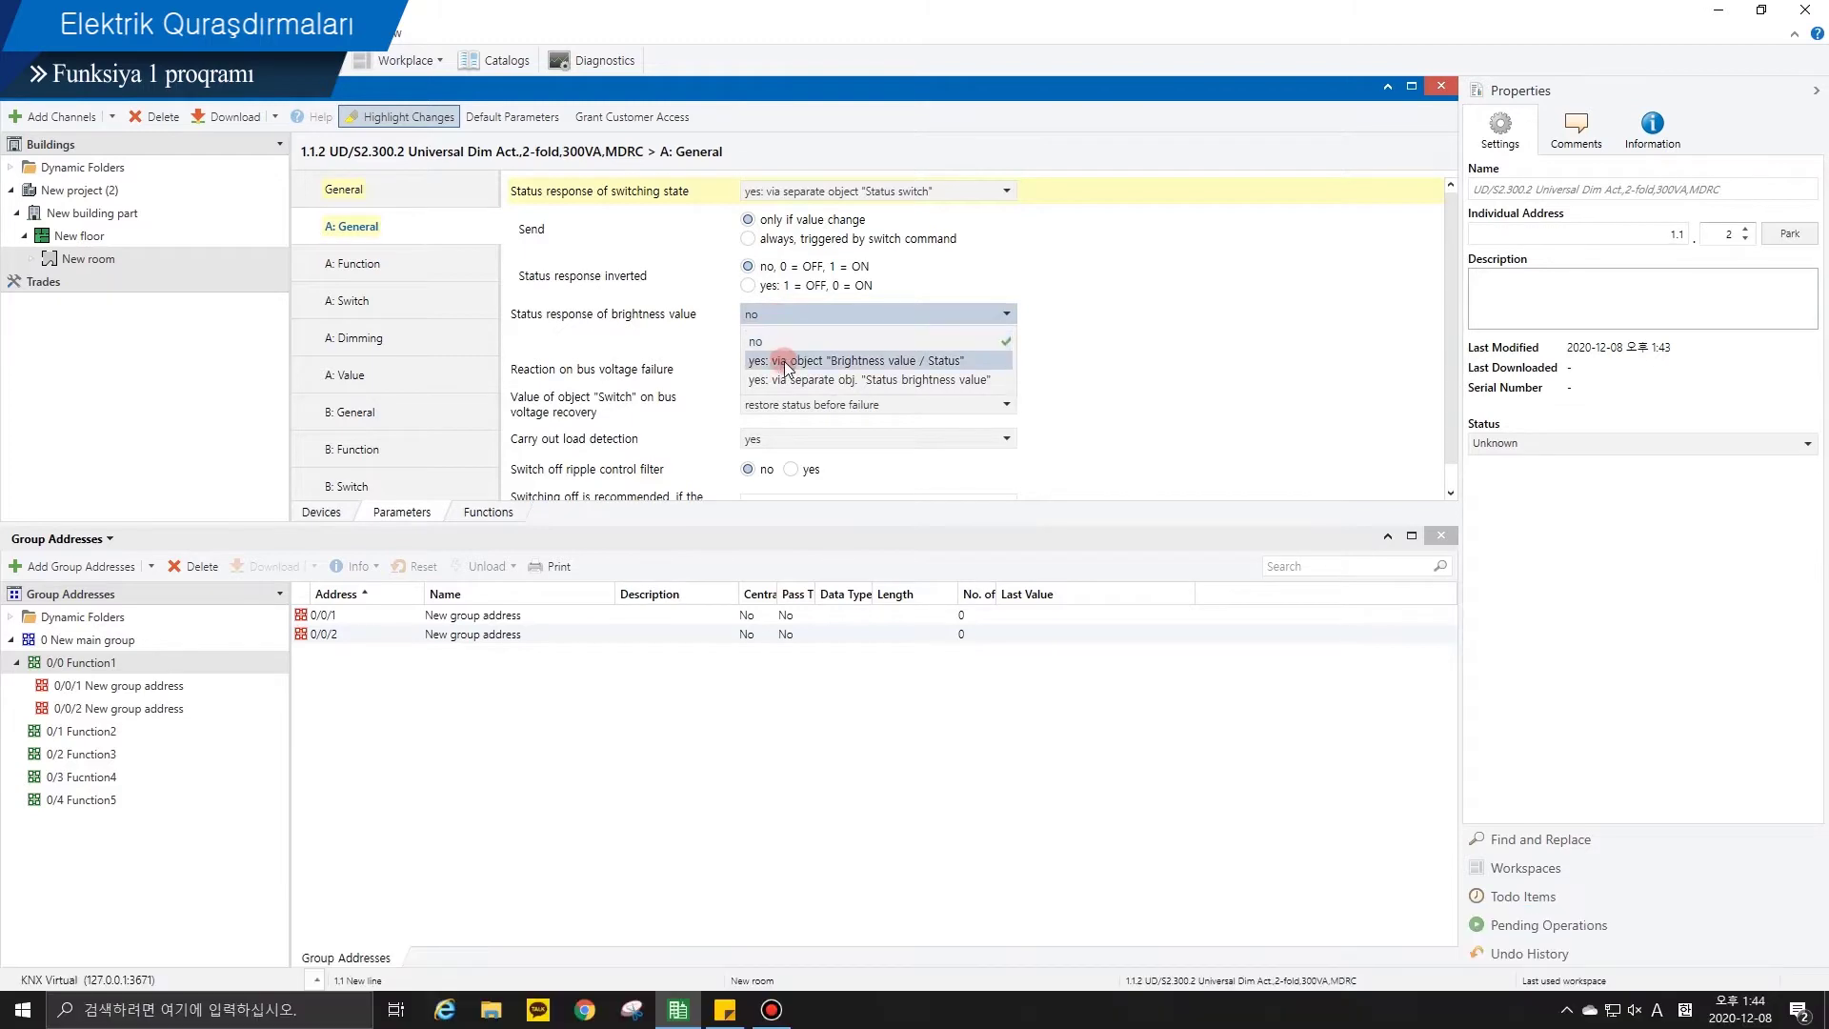
click(787, 381)
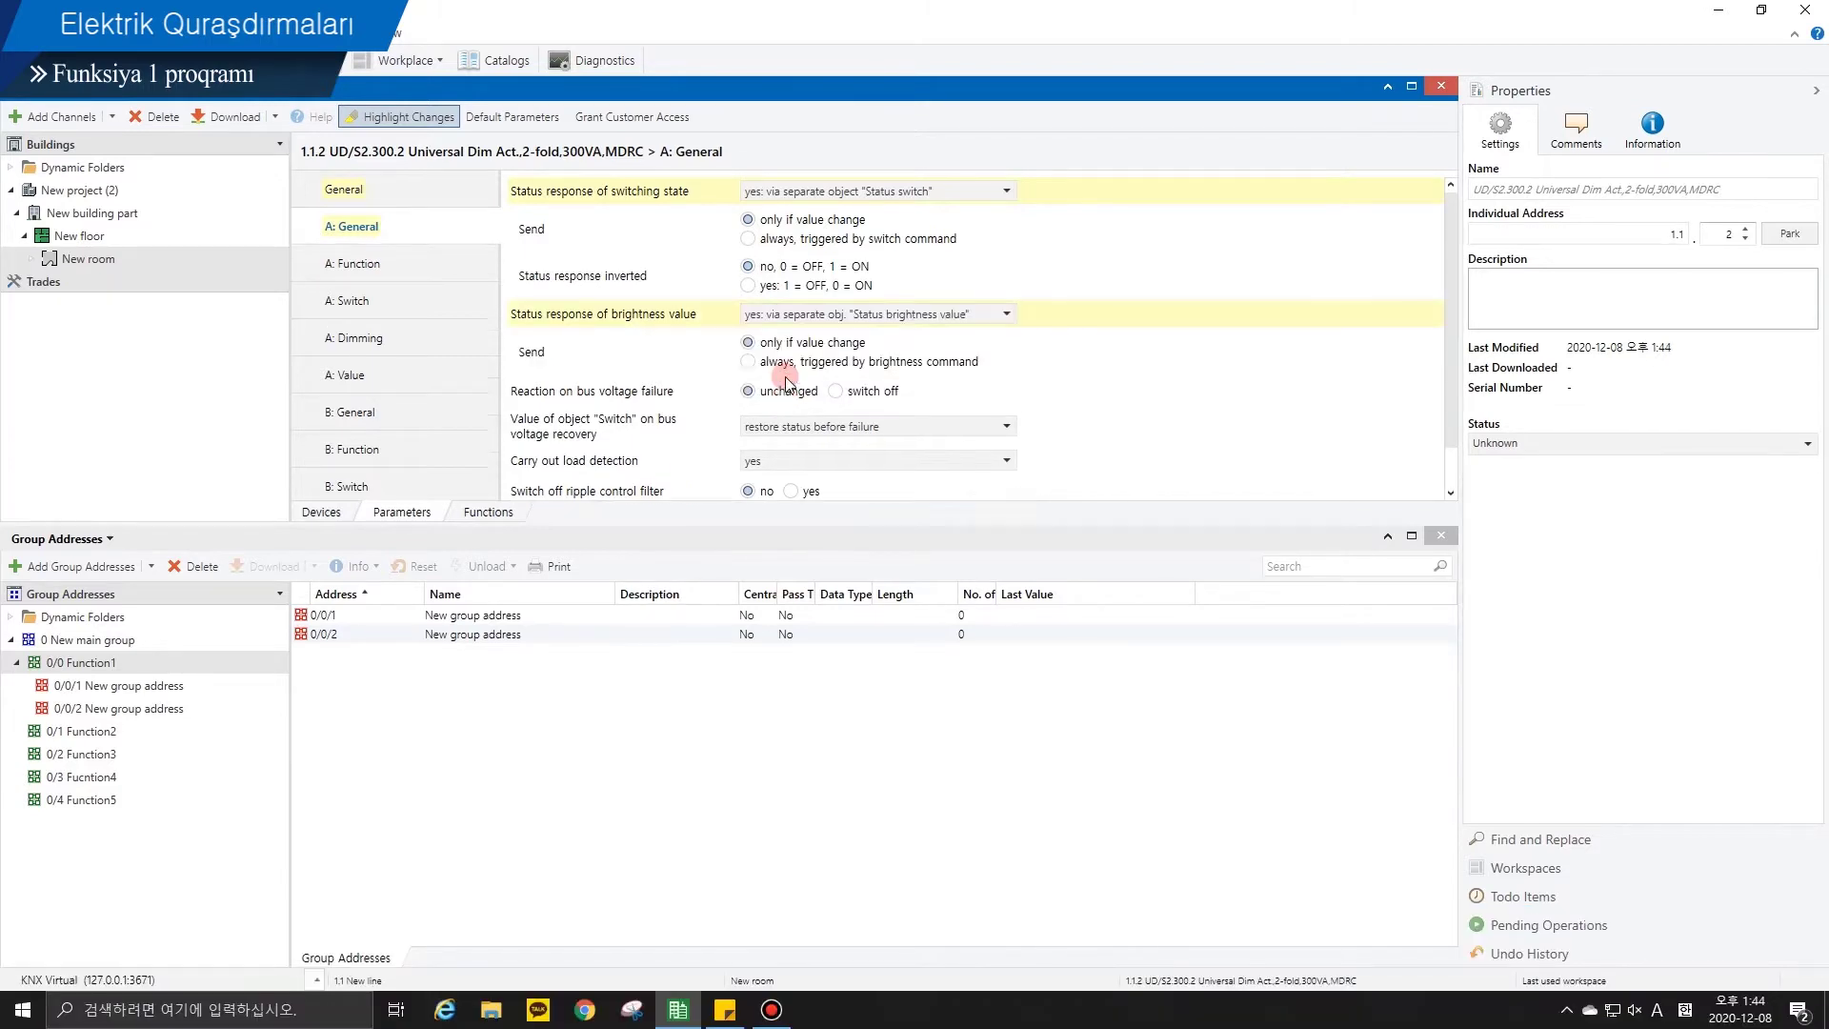
Step: Set dimmer channel A to switch off on bus voltage failure and write its "Switch" object with "0" on recovery
click(836, 391)
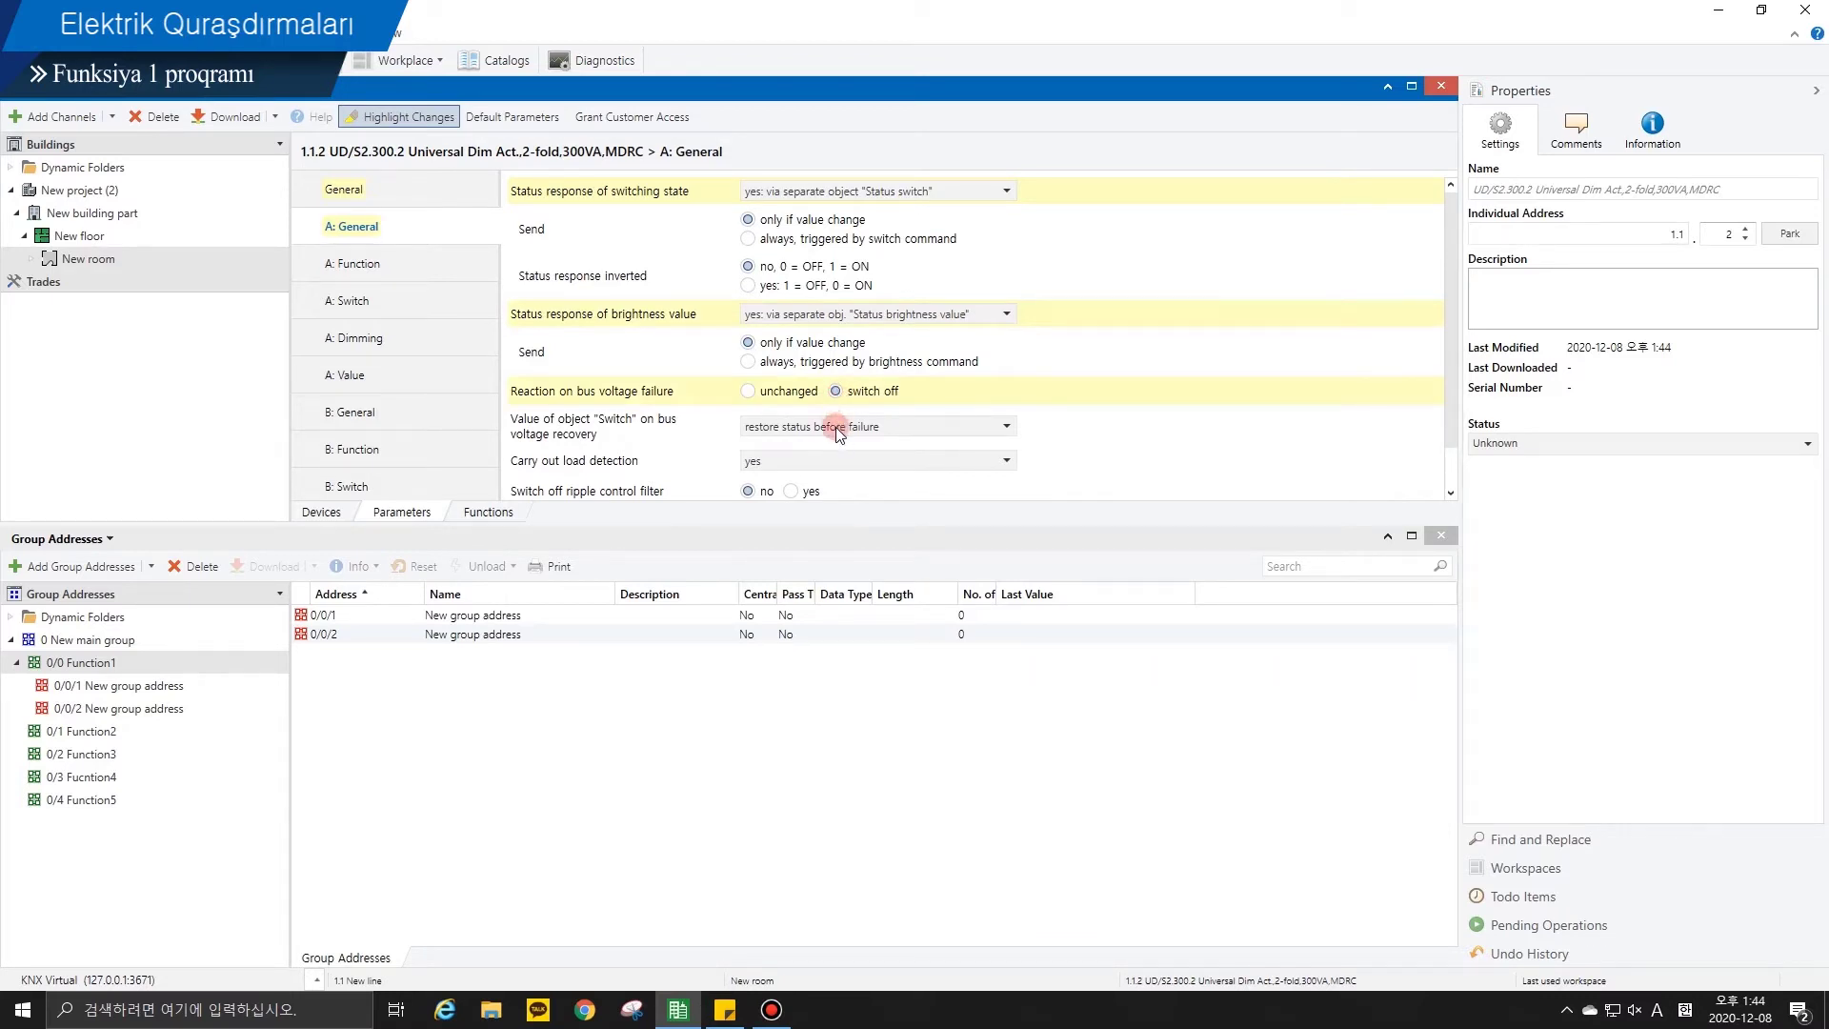
click(836, 427)
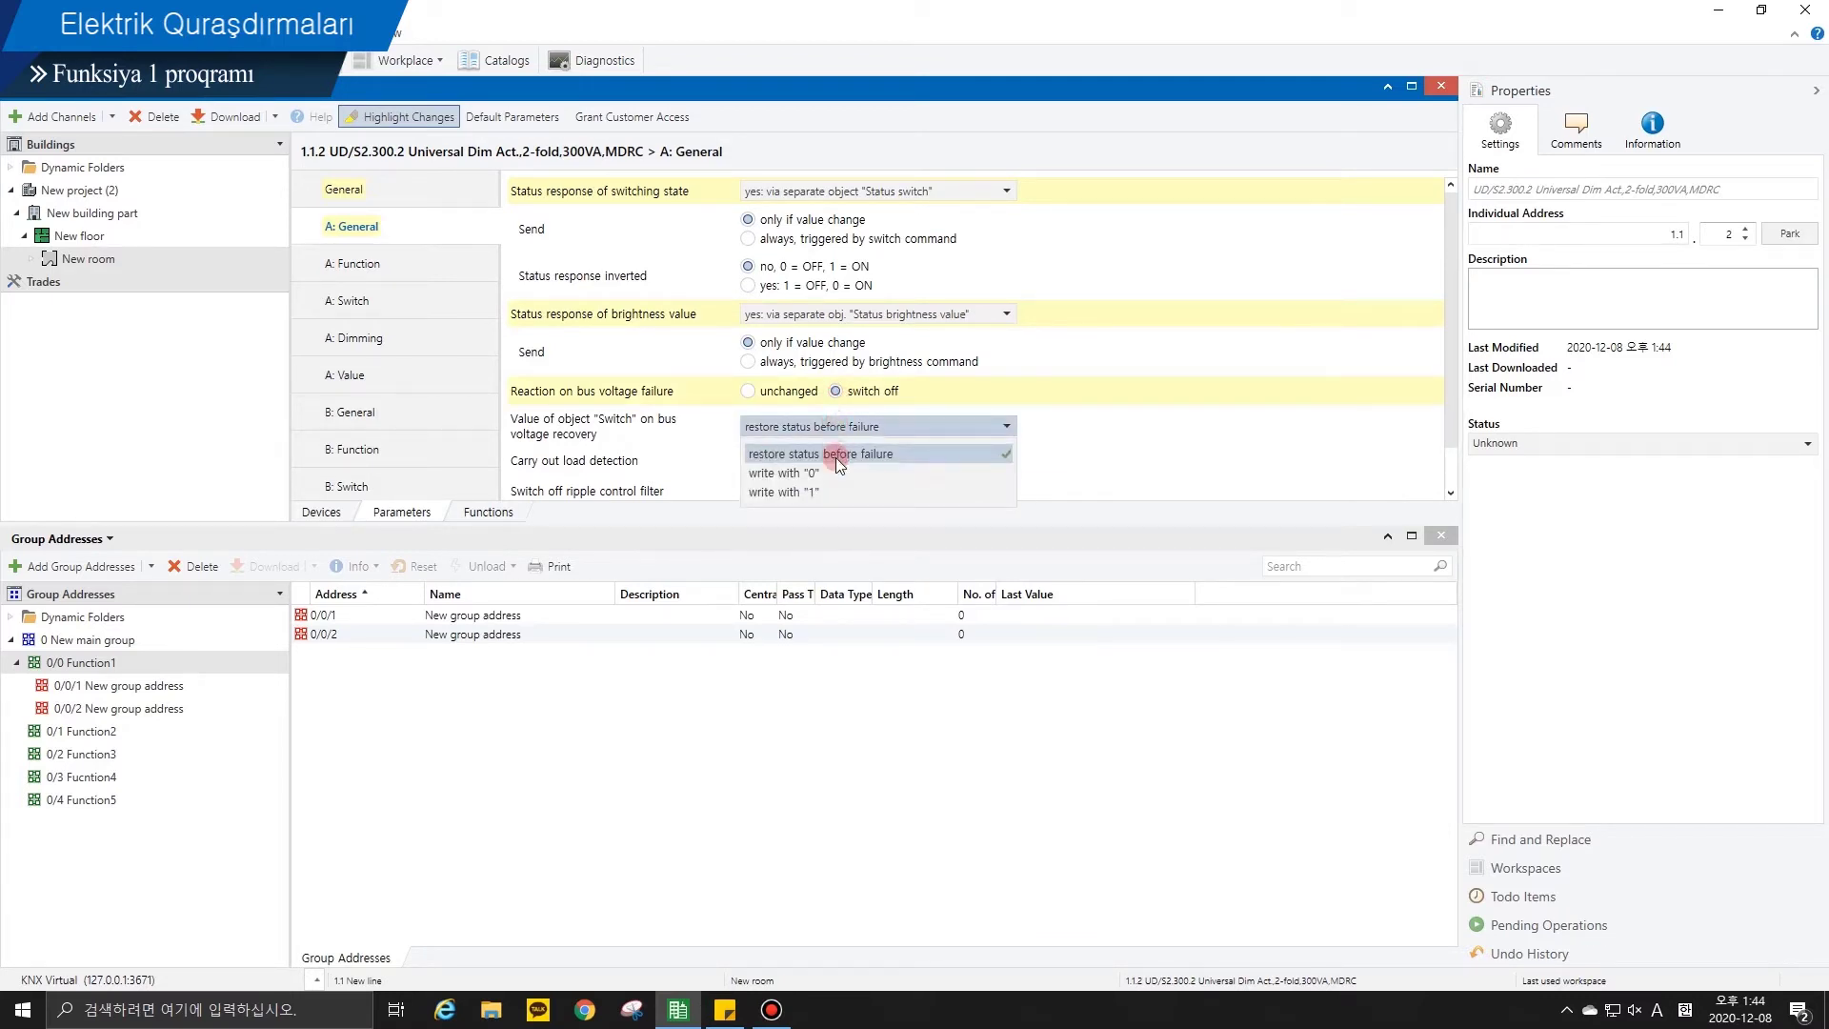
click(836, 472)
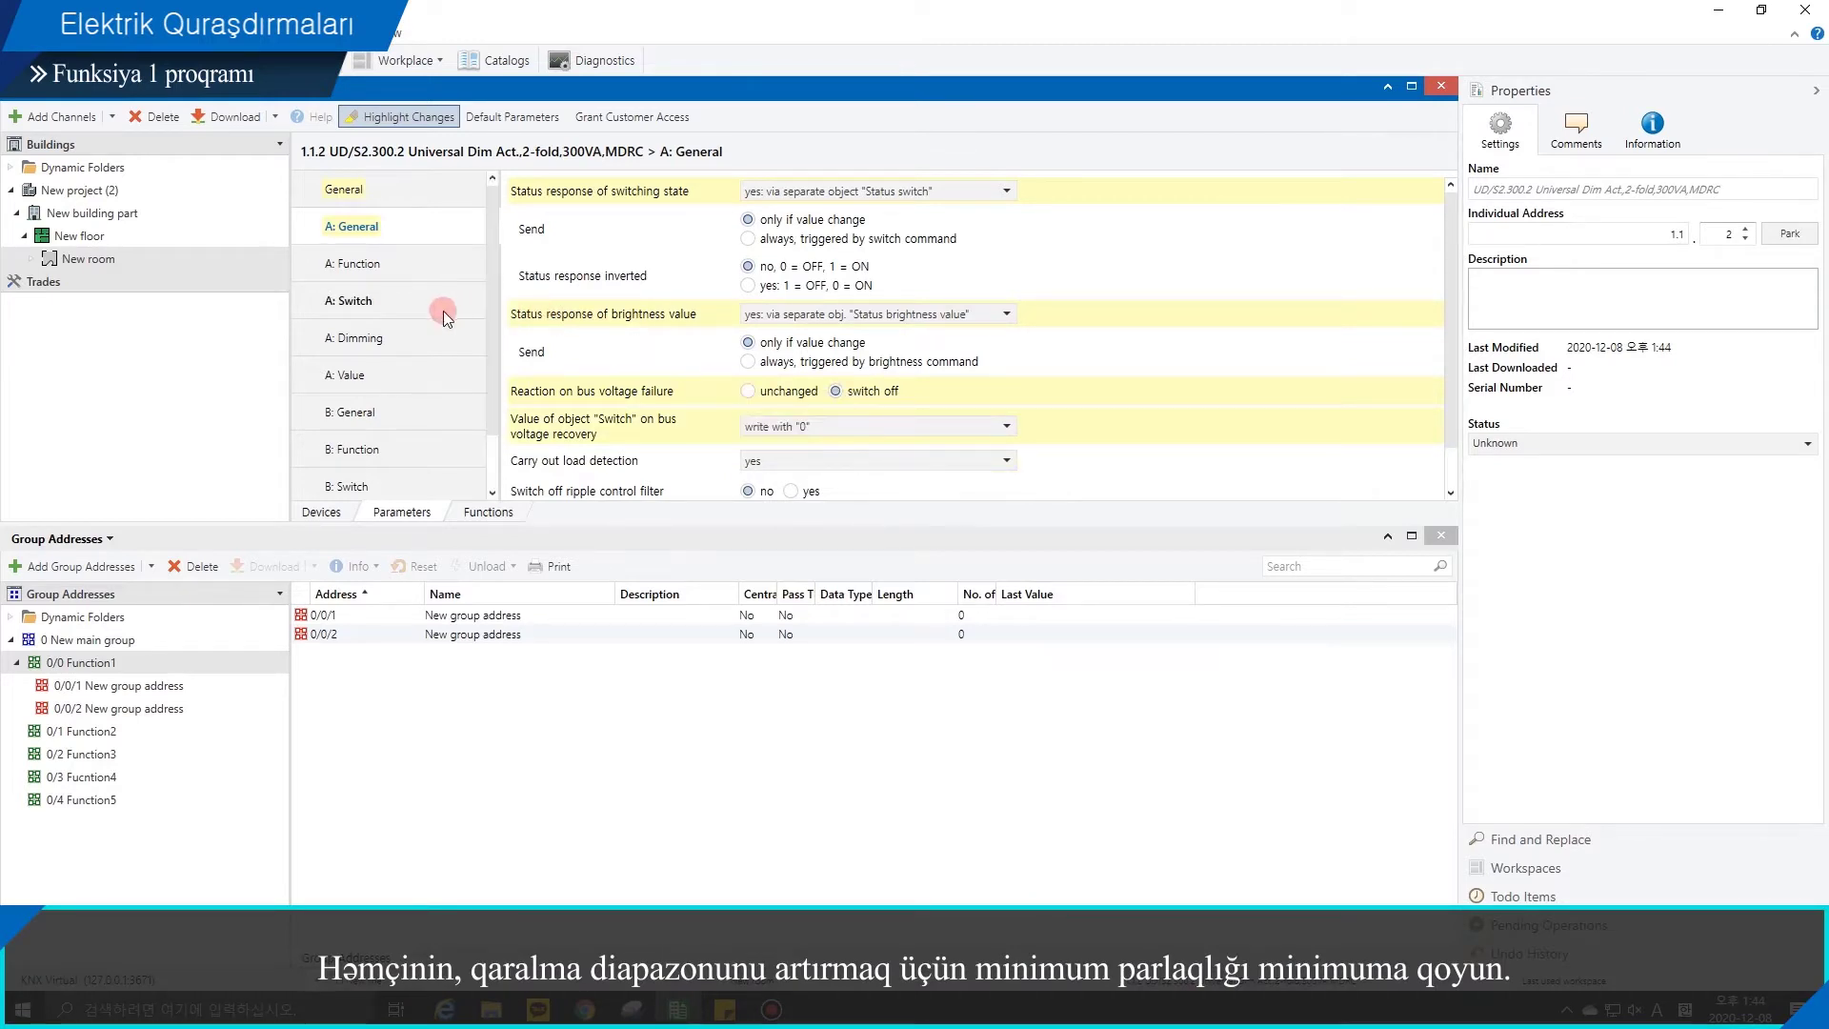
Step: Set the minimum dimming value of dimmer channel A to 0.3% (1)
click(415, 333)
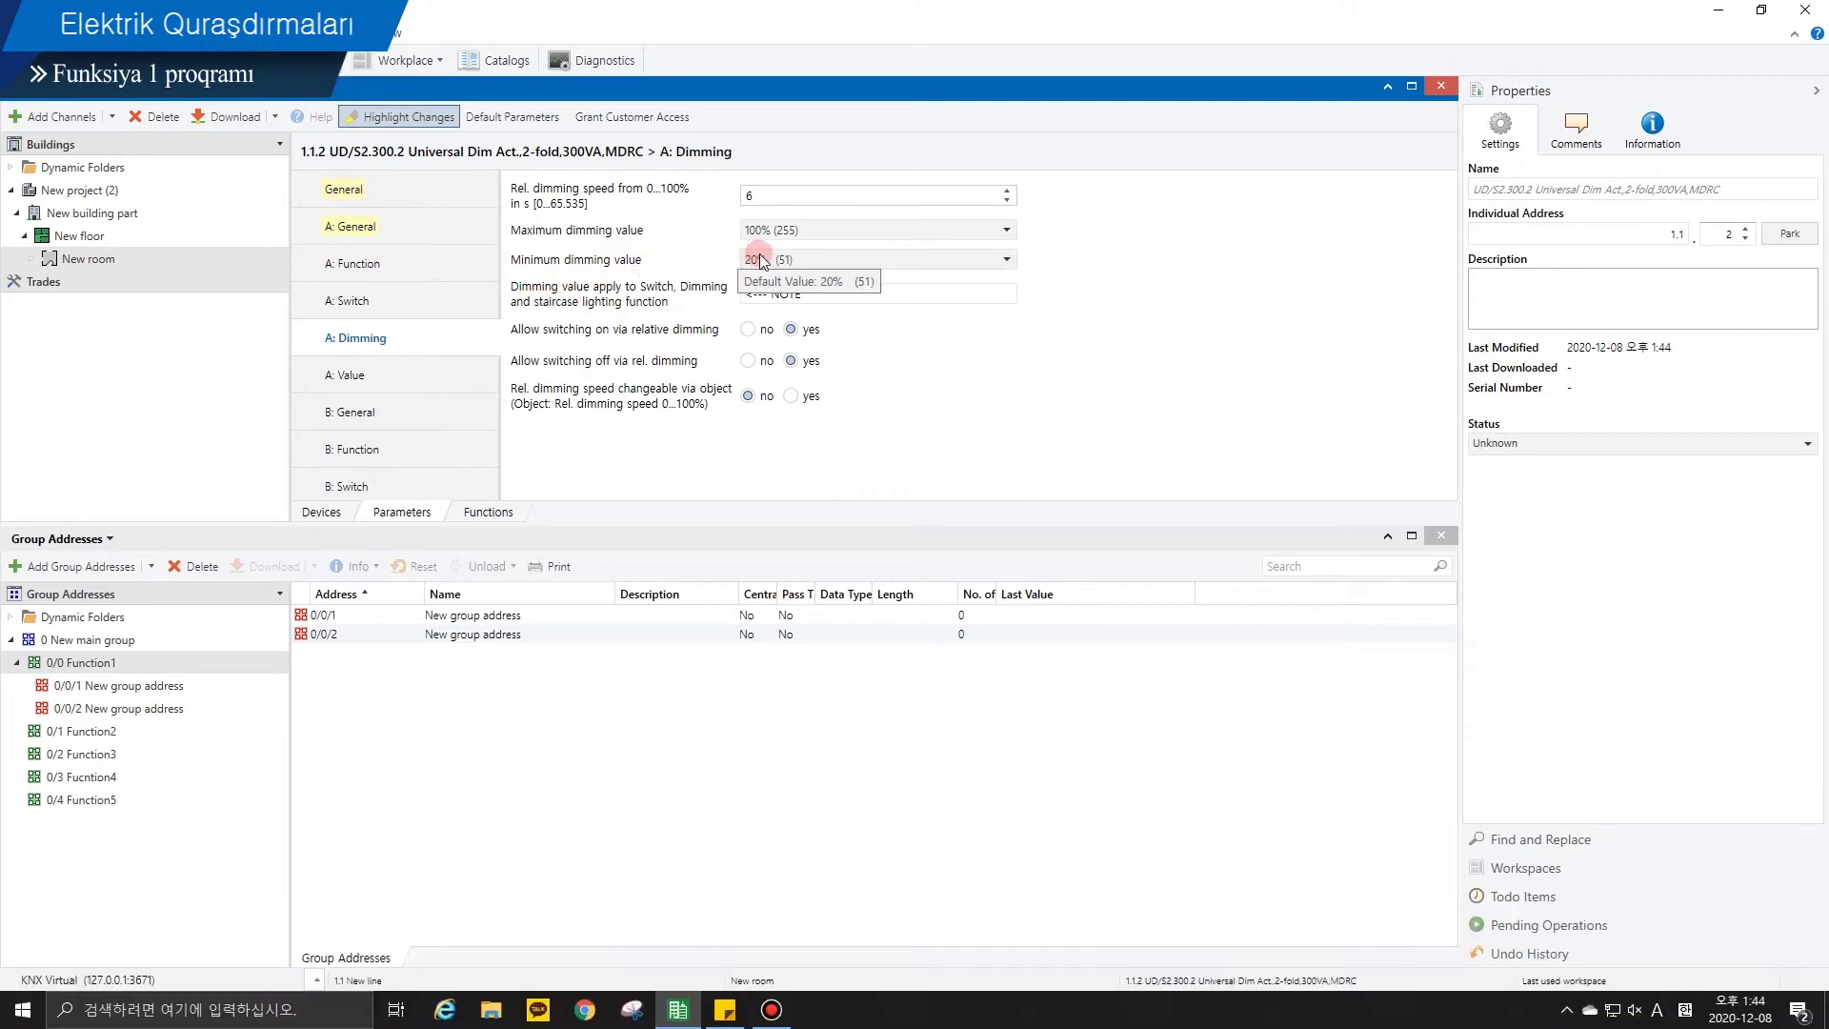
click(762, 257)
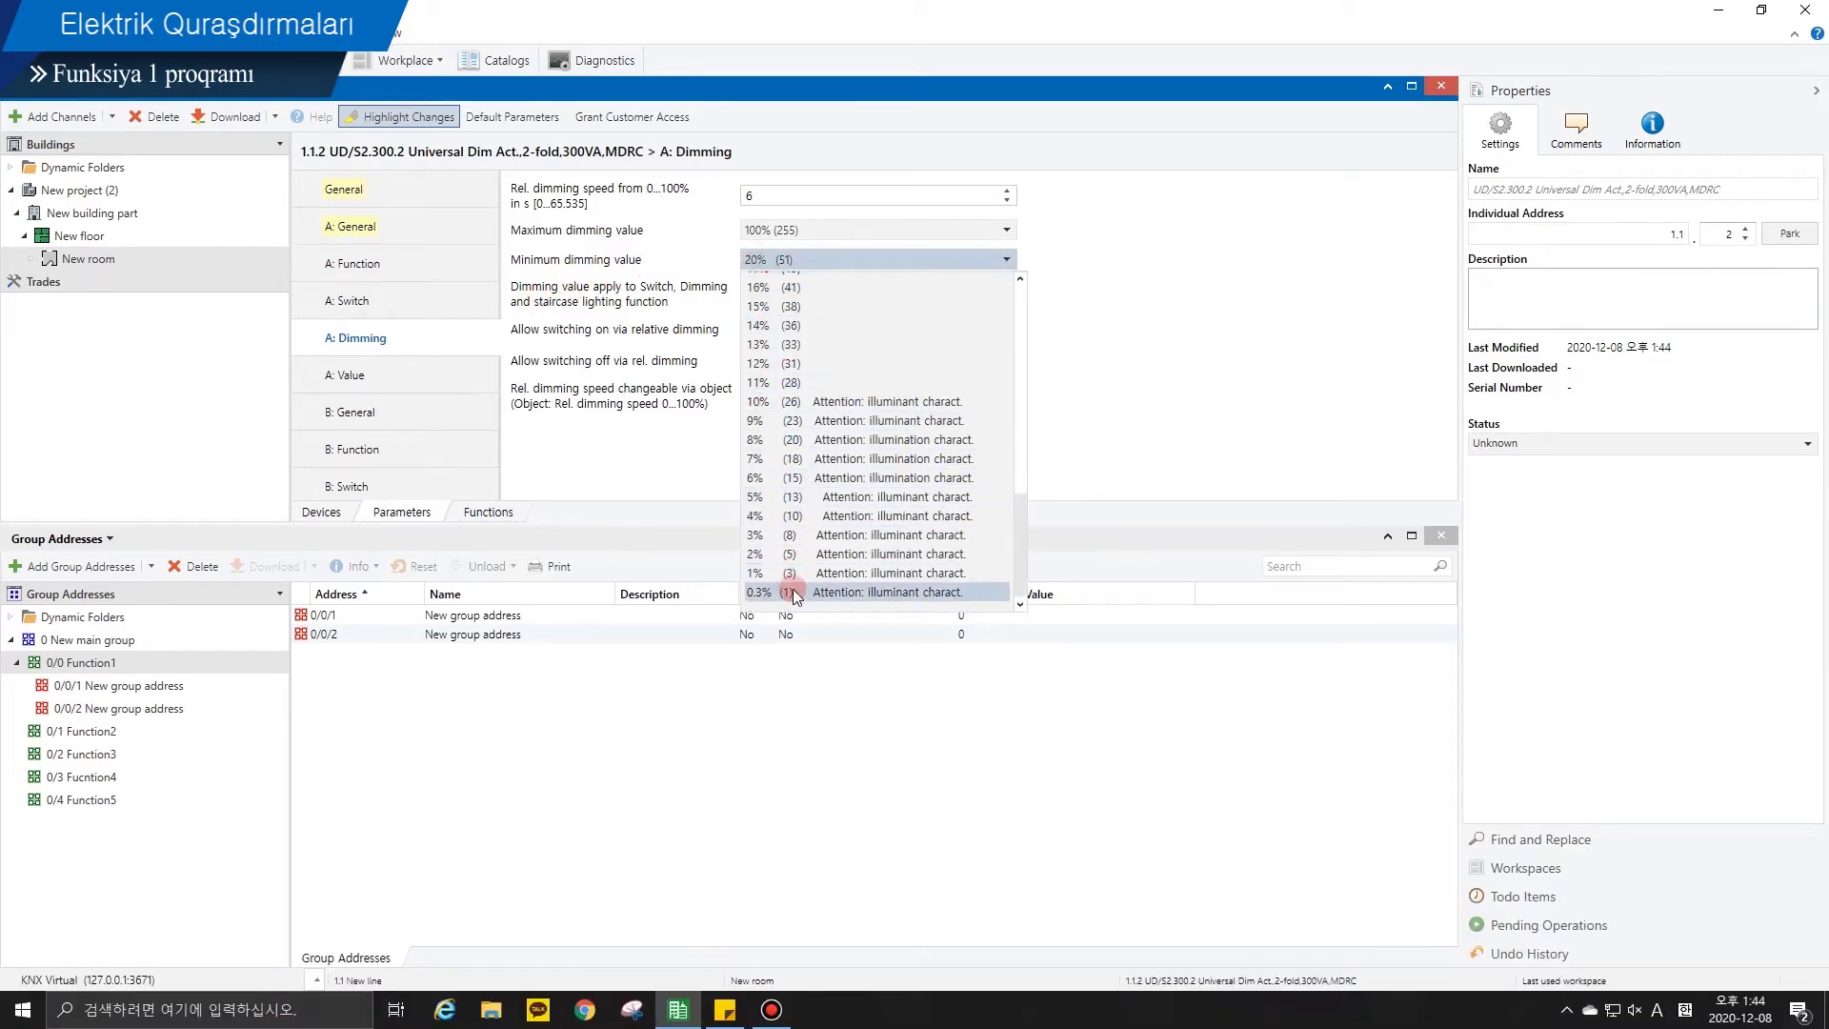
key(Escape)
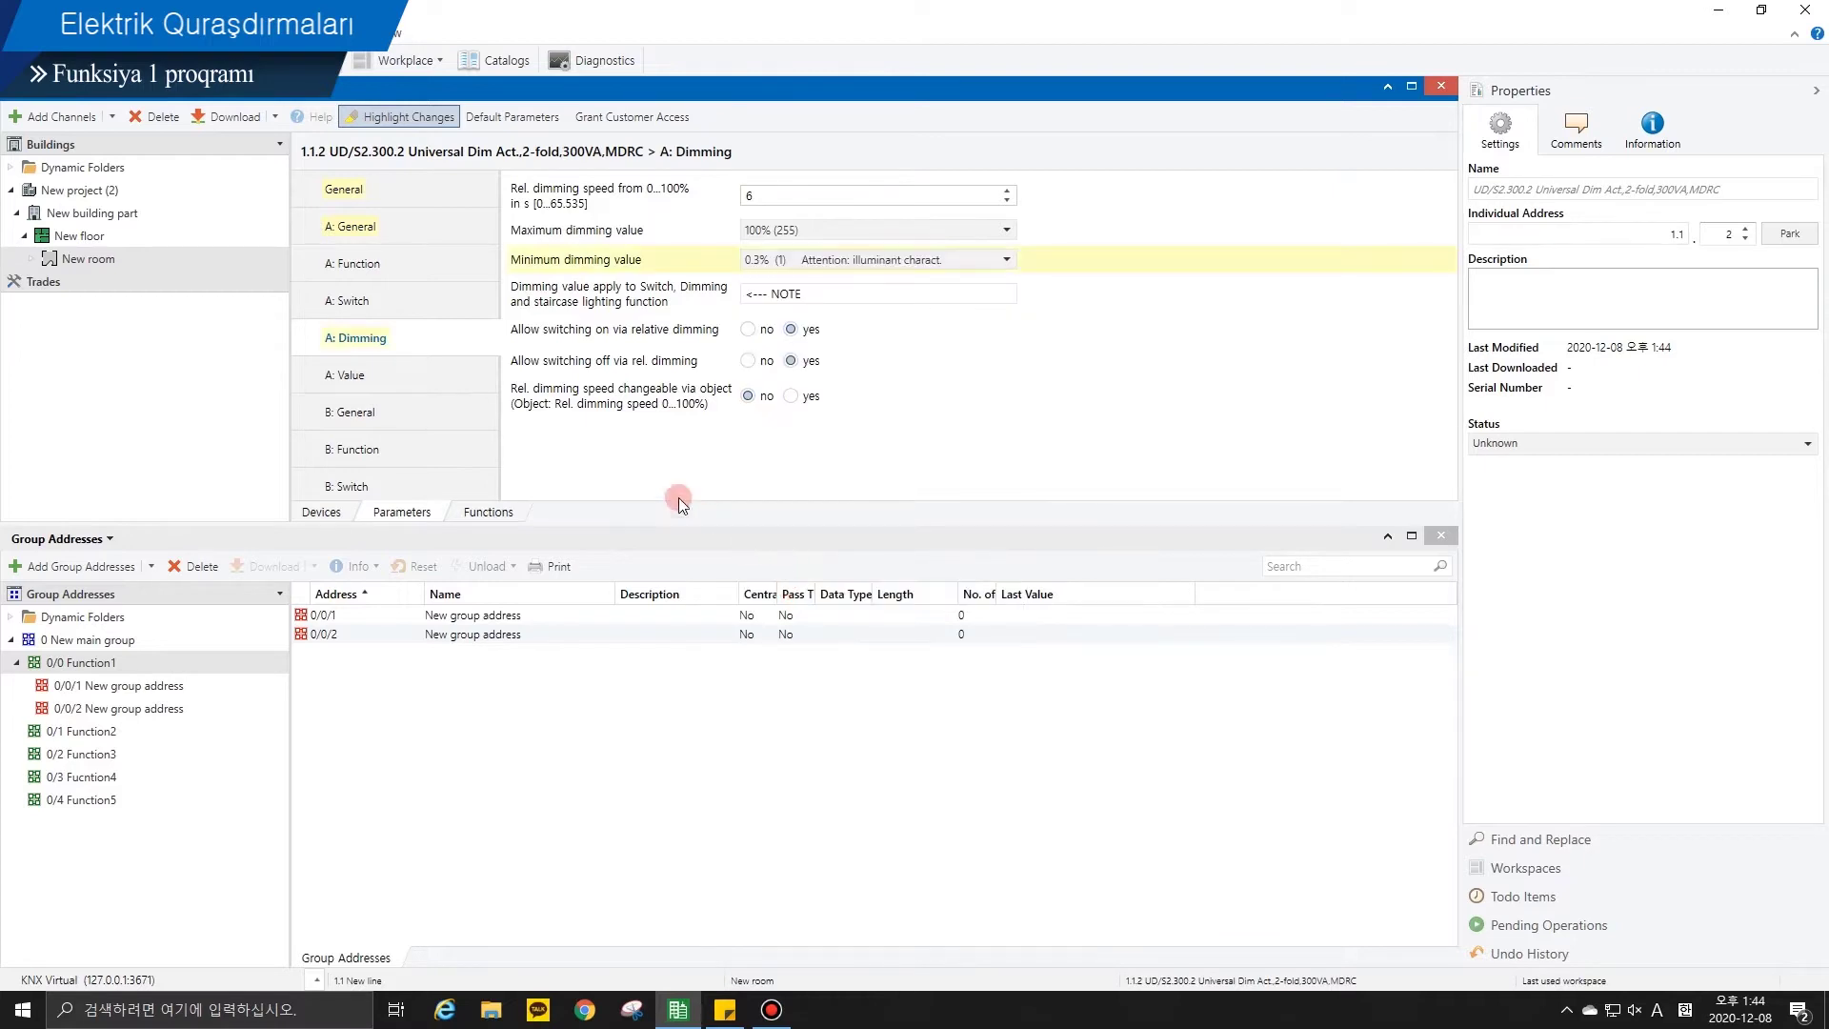
Step: Set the minimum brightness value of dimmer channel A to 0.3% (1)
click(426, 379)
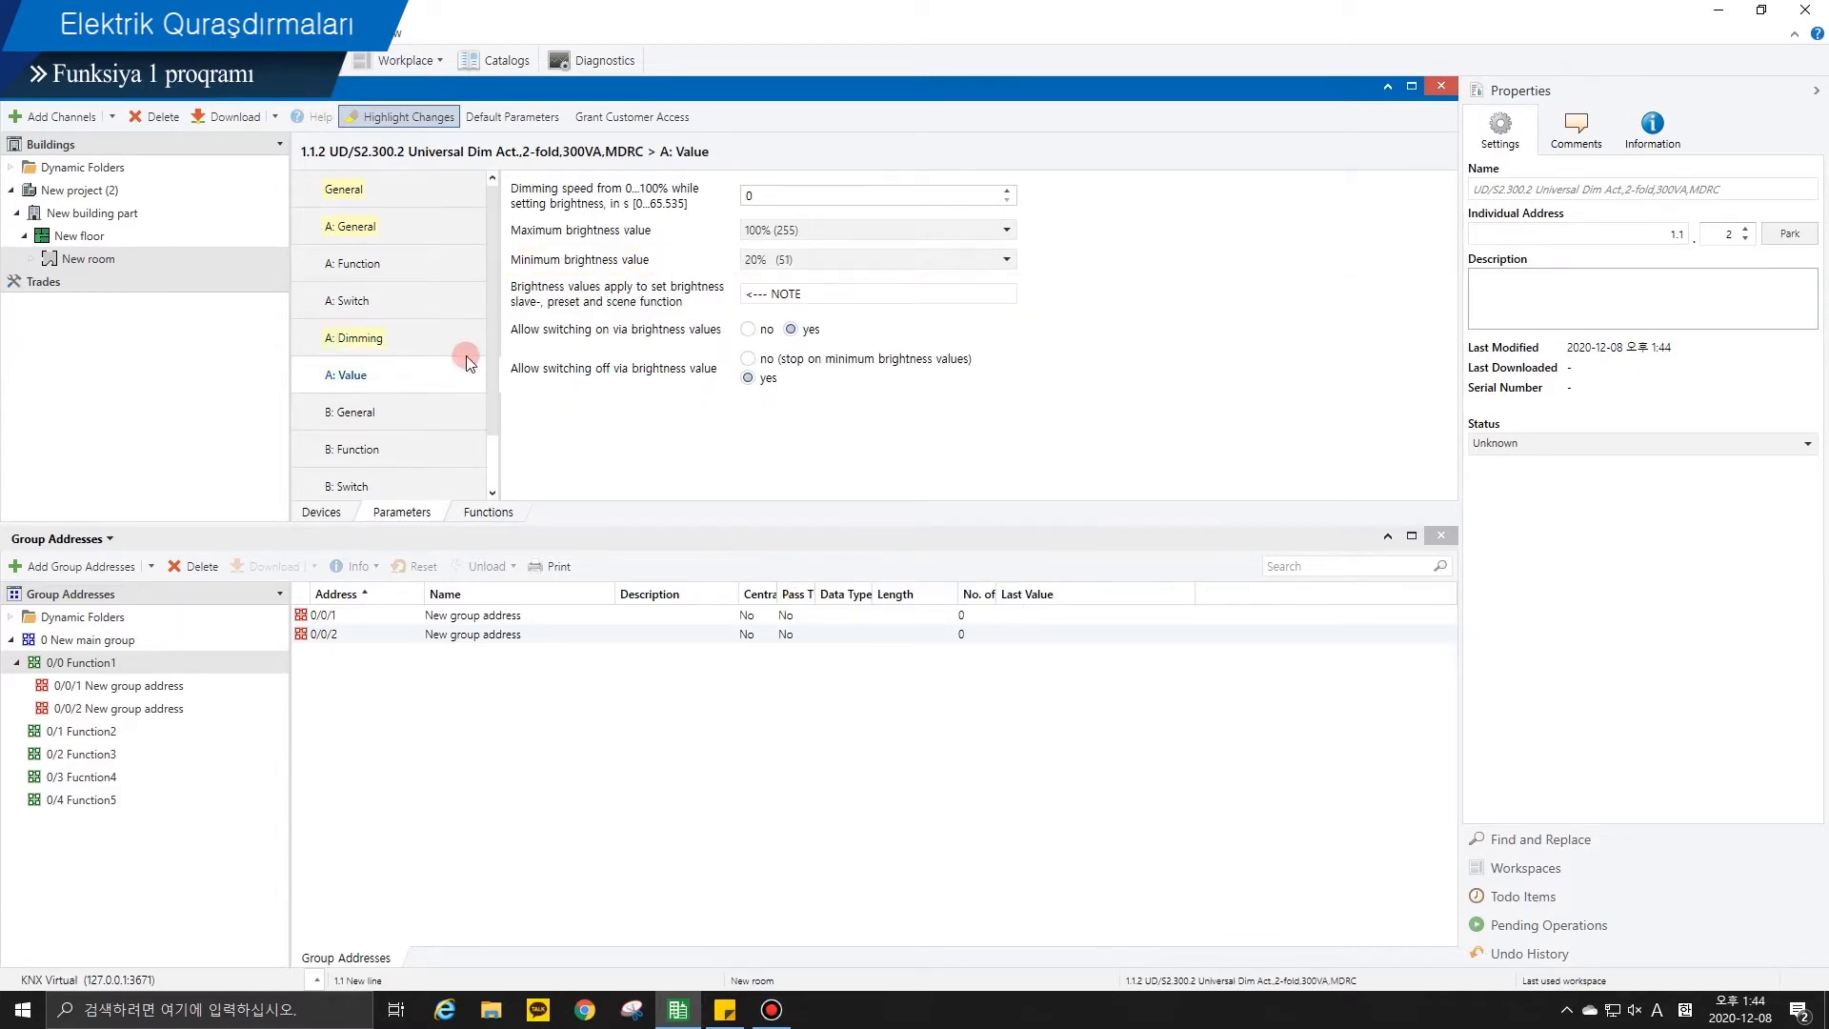
click(760, 262)
scroll(772, 325, down, 2)
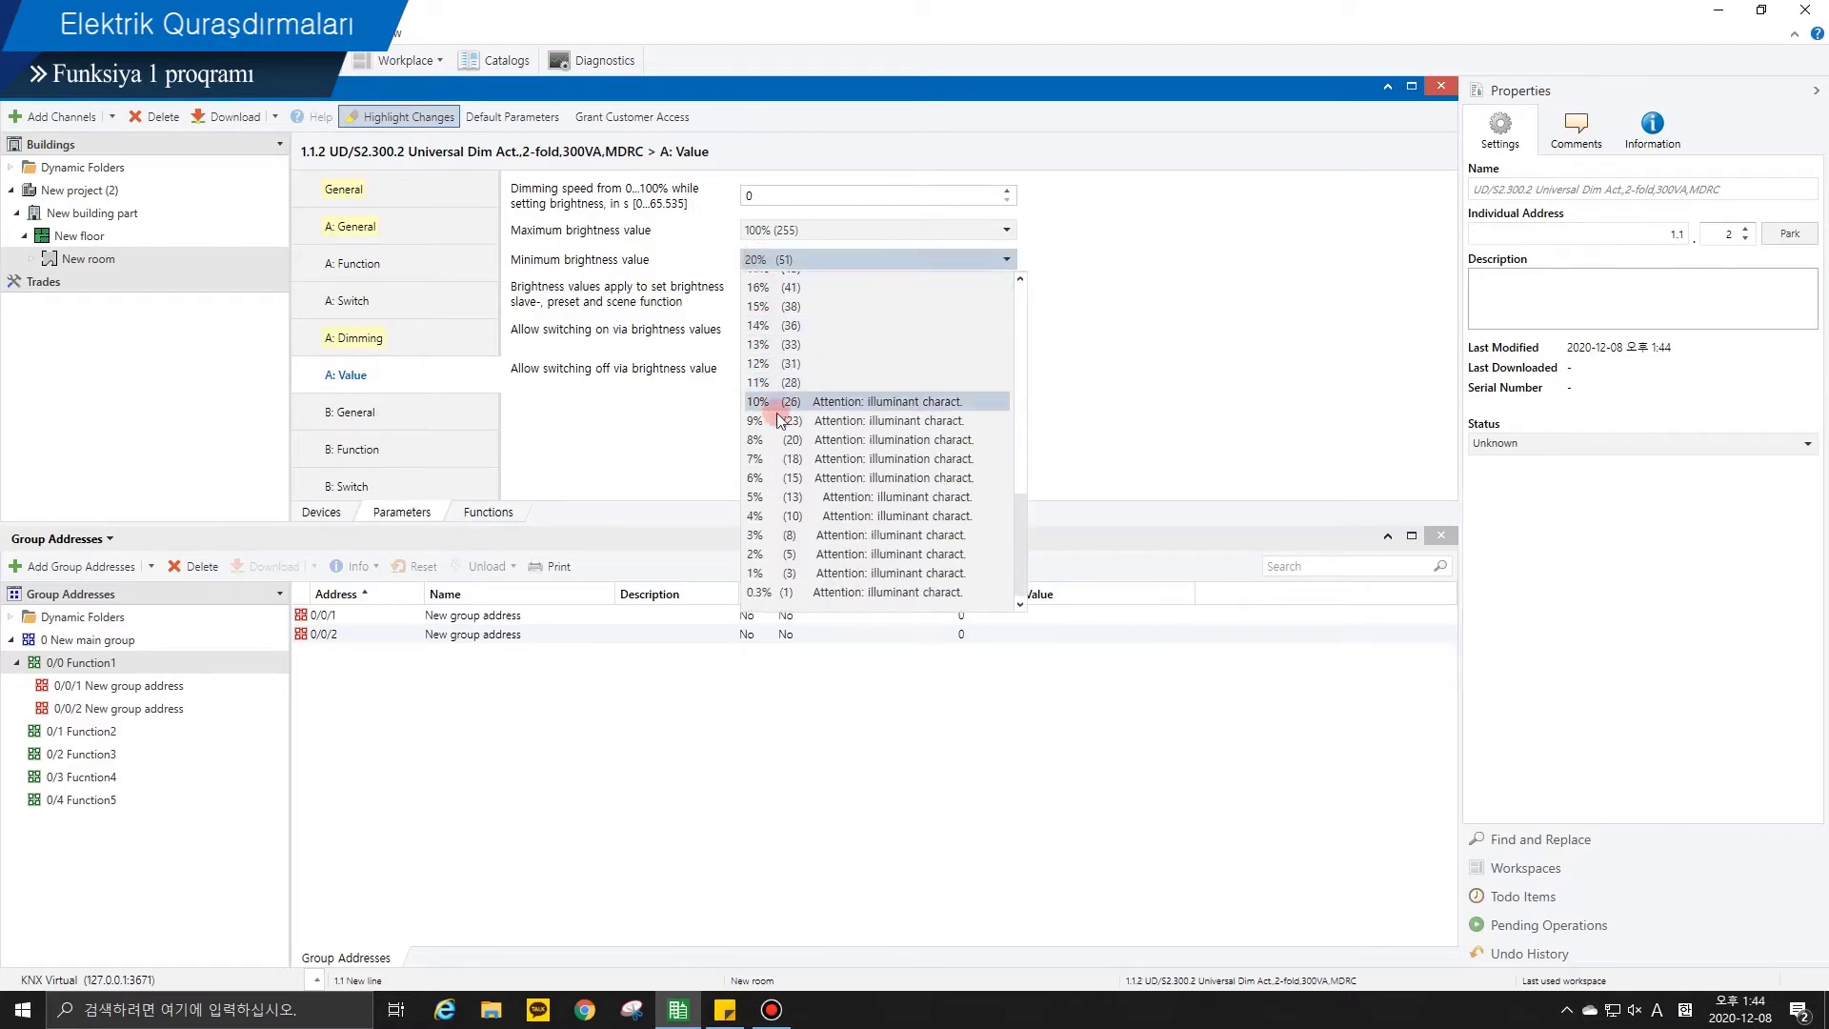
click(776, 592)
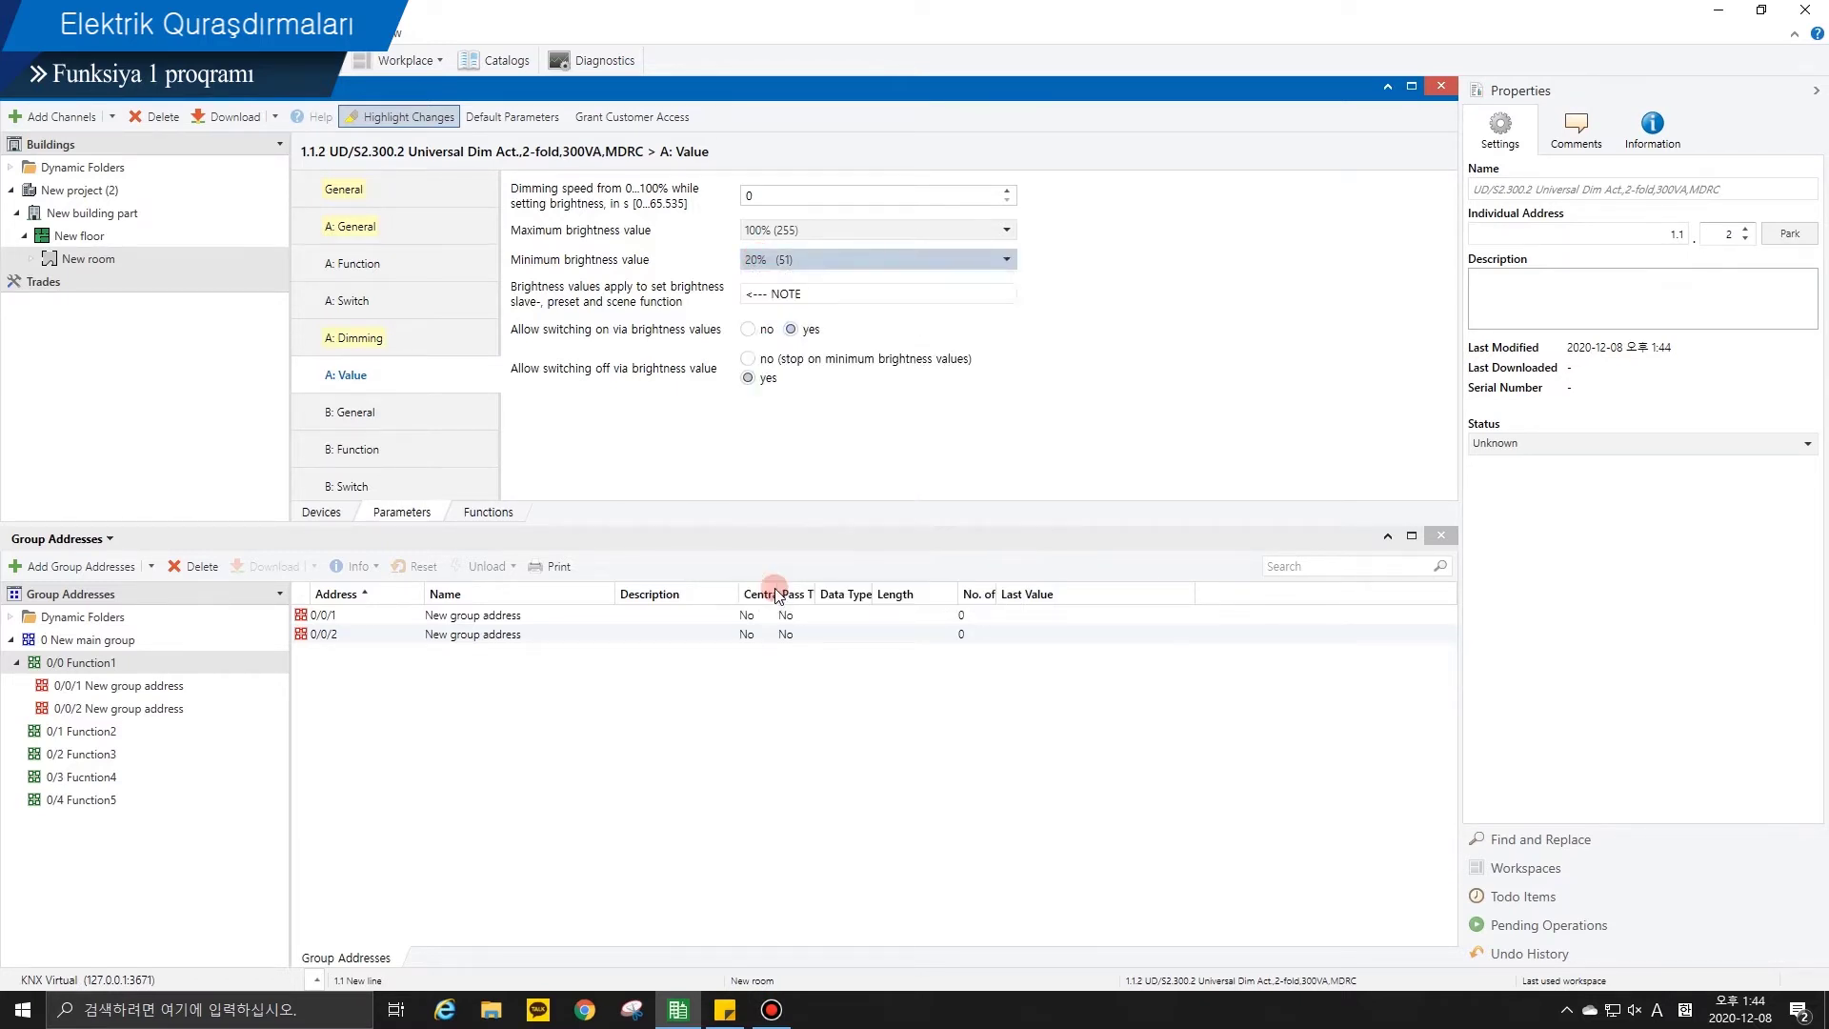
Step: For dimmer channel B, report switching state via separate object "Status switch" and brightness via separate object "Status brightness value"
click(408, 413)
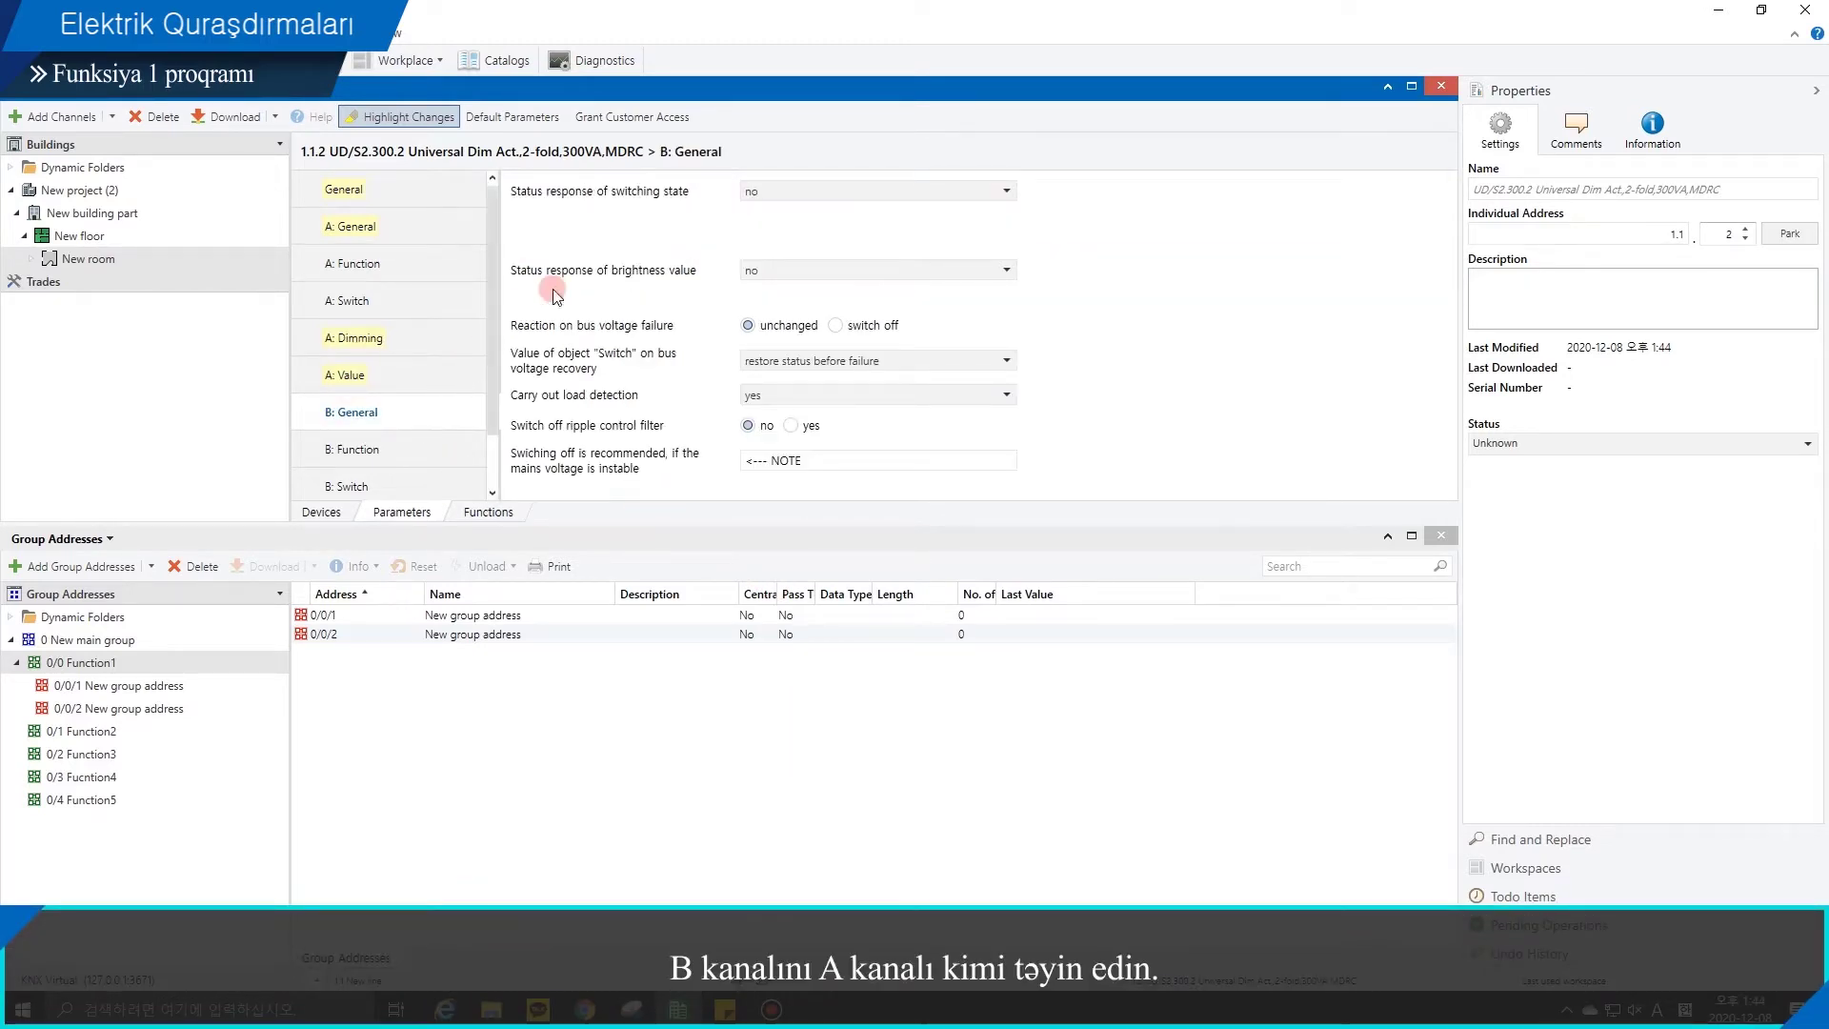
click(765, 193)
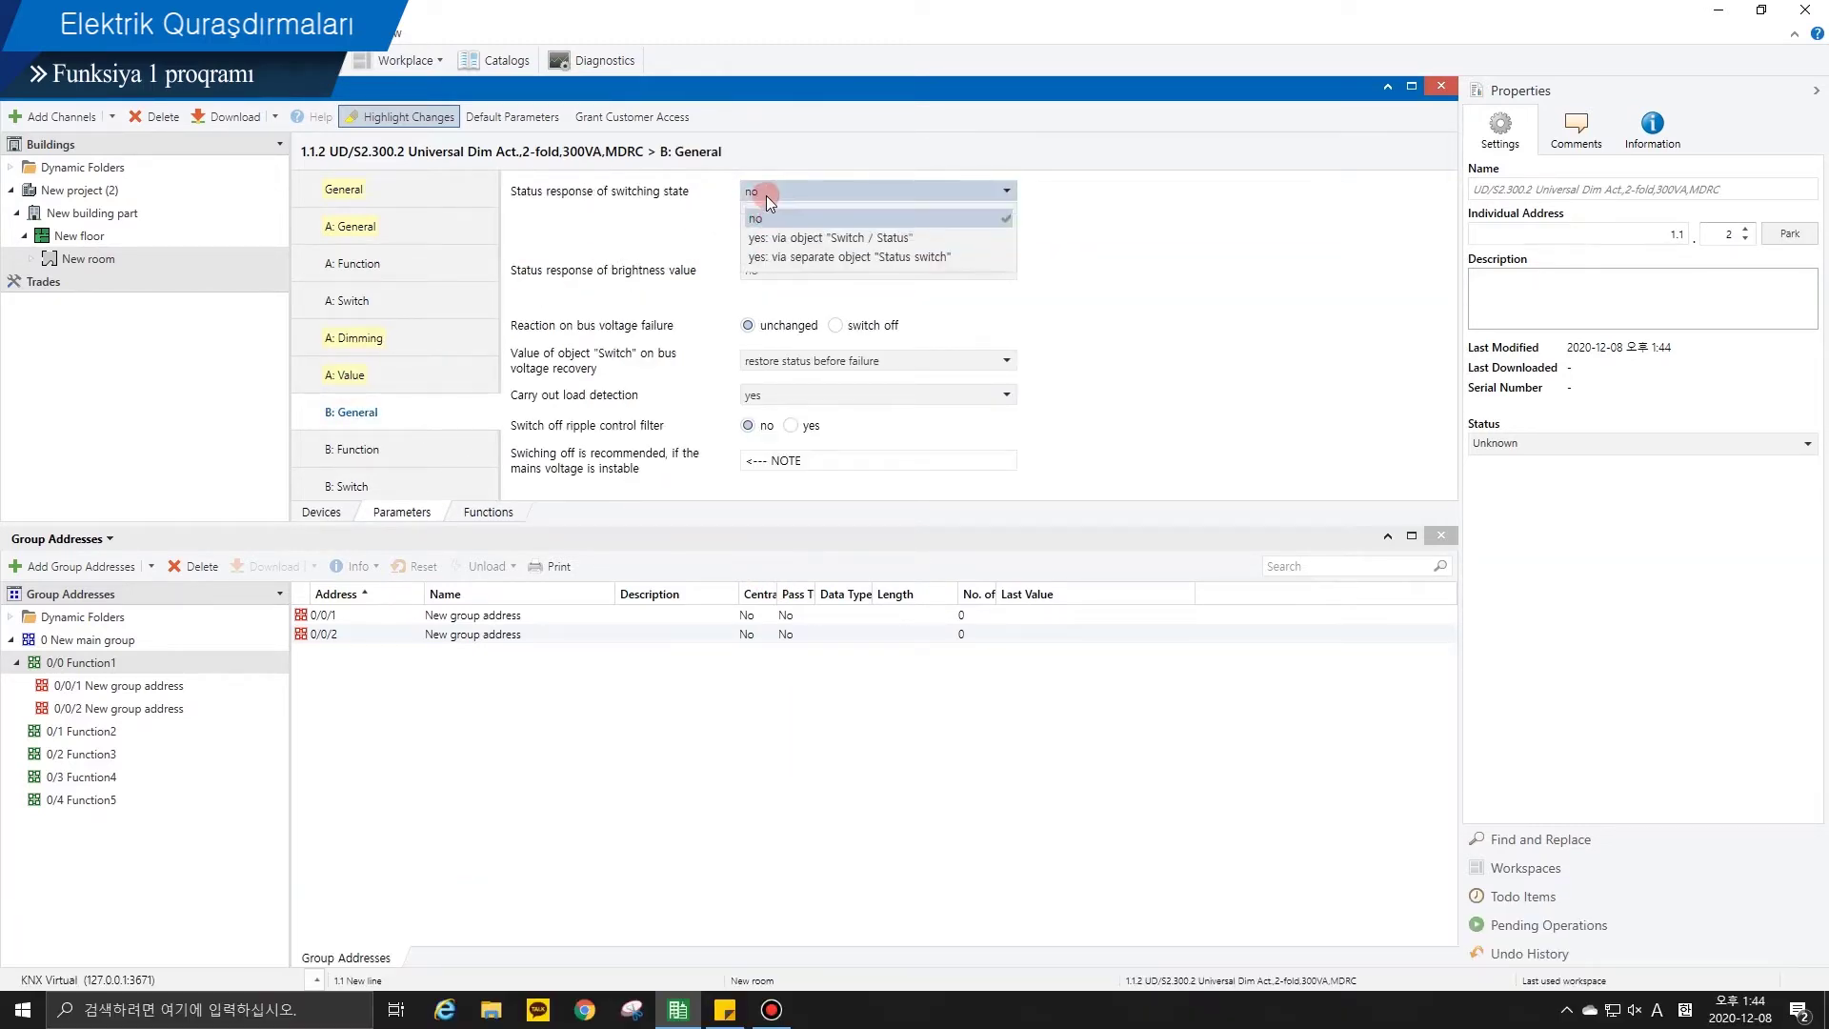
click(768, 255)
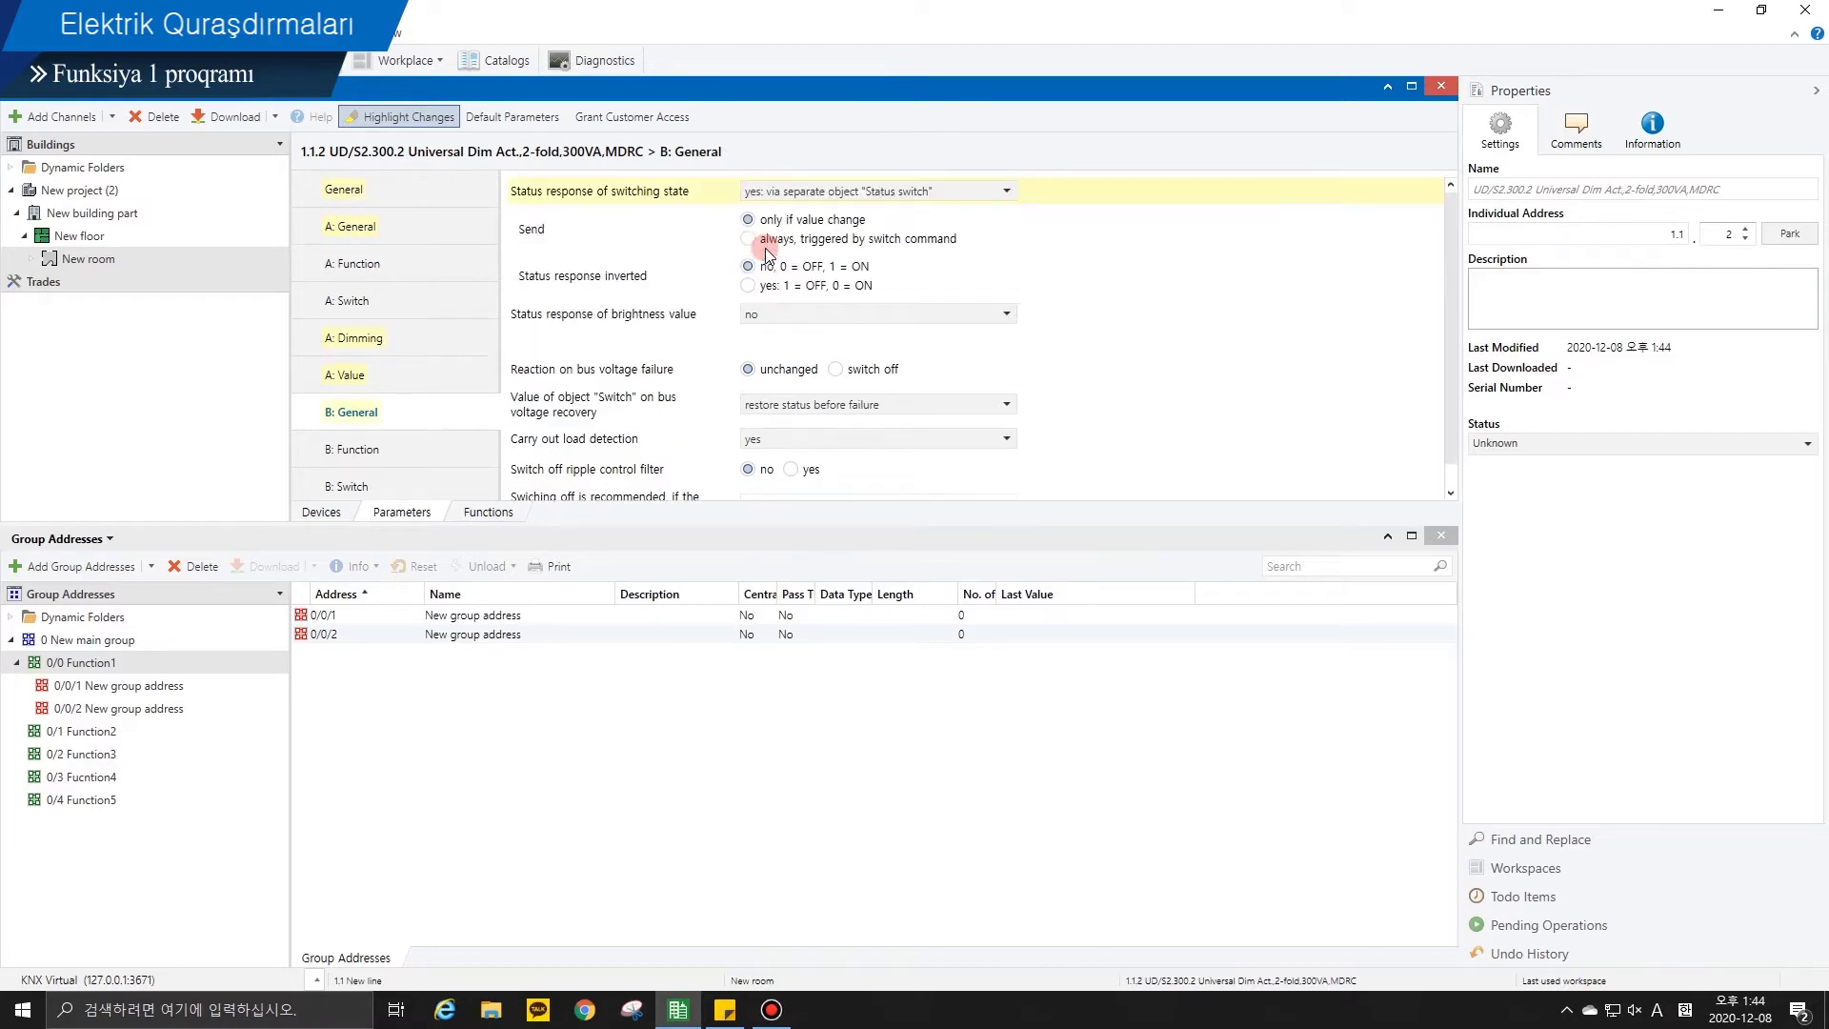
click(779, 313)
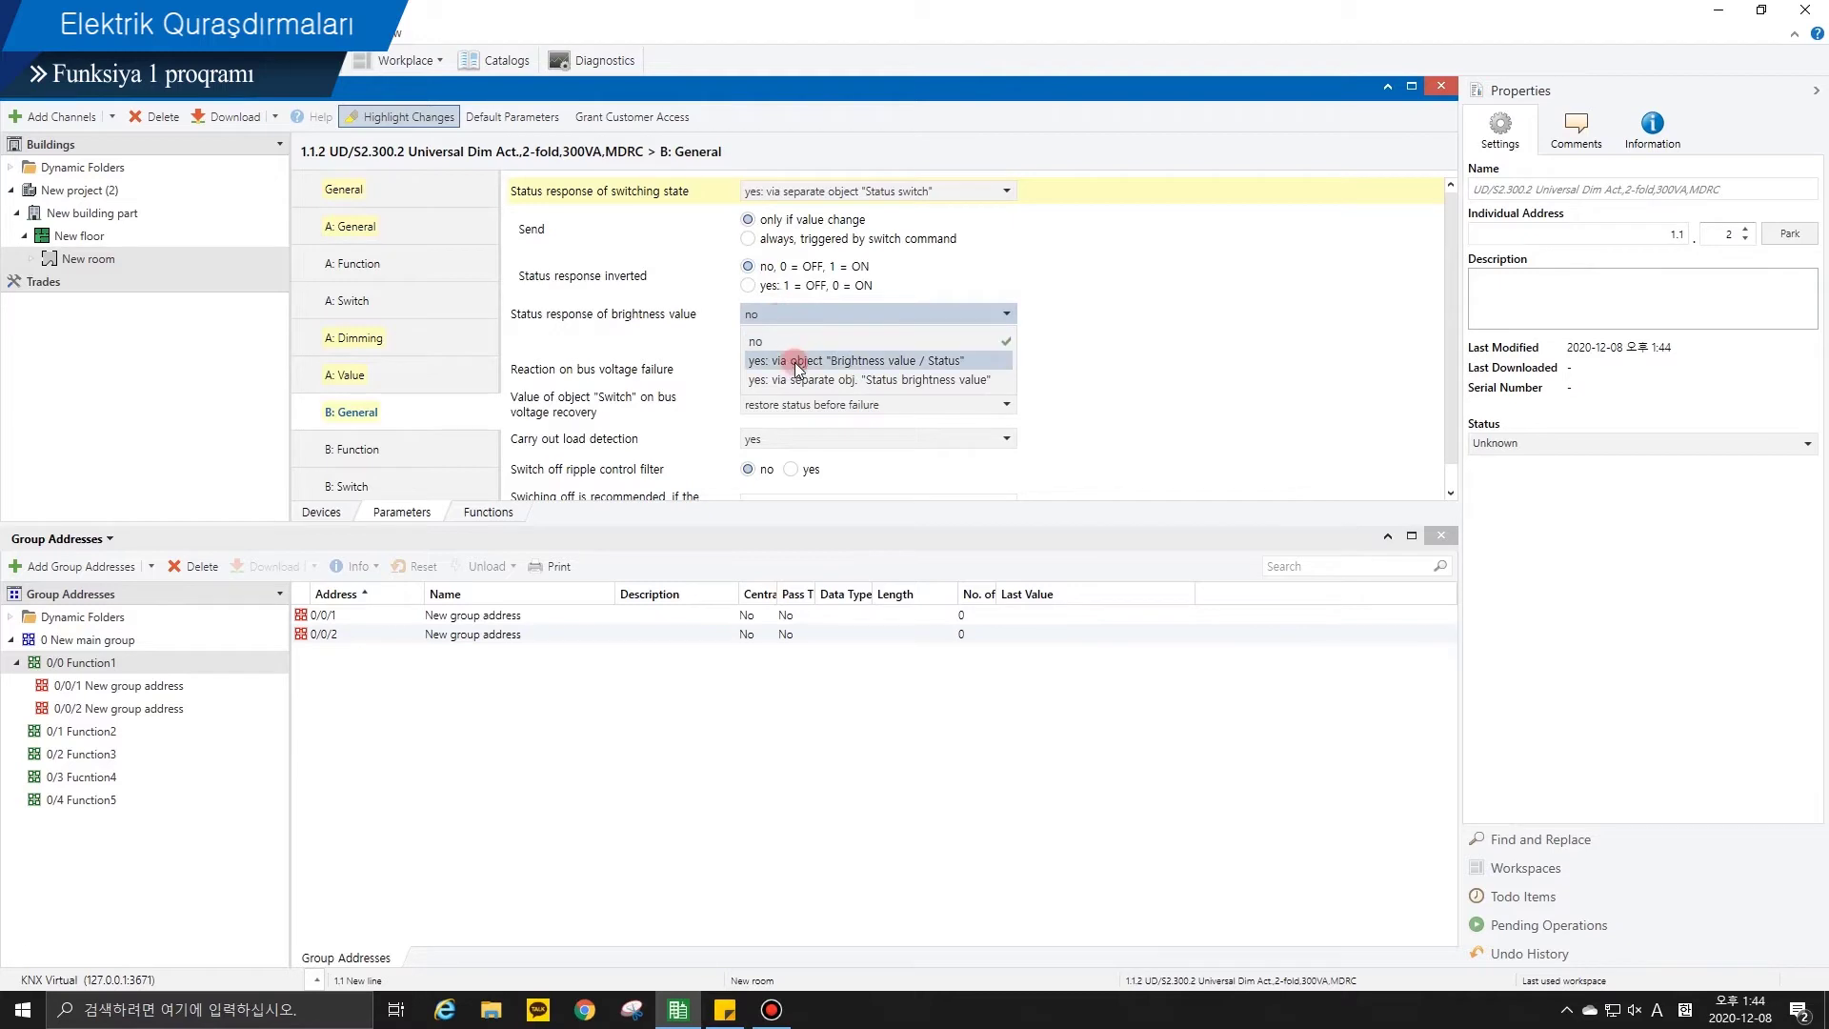
click(799, 381)
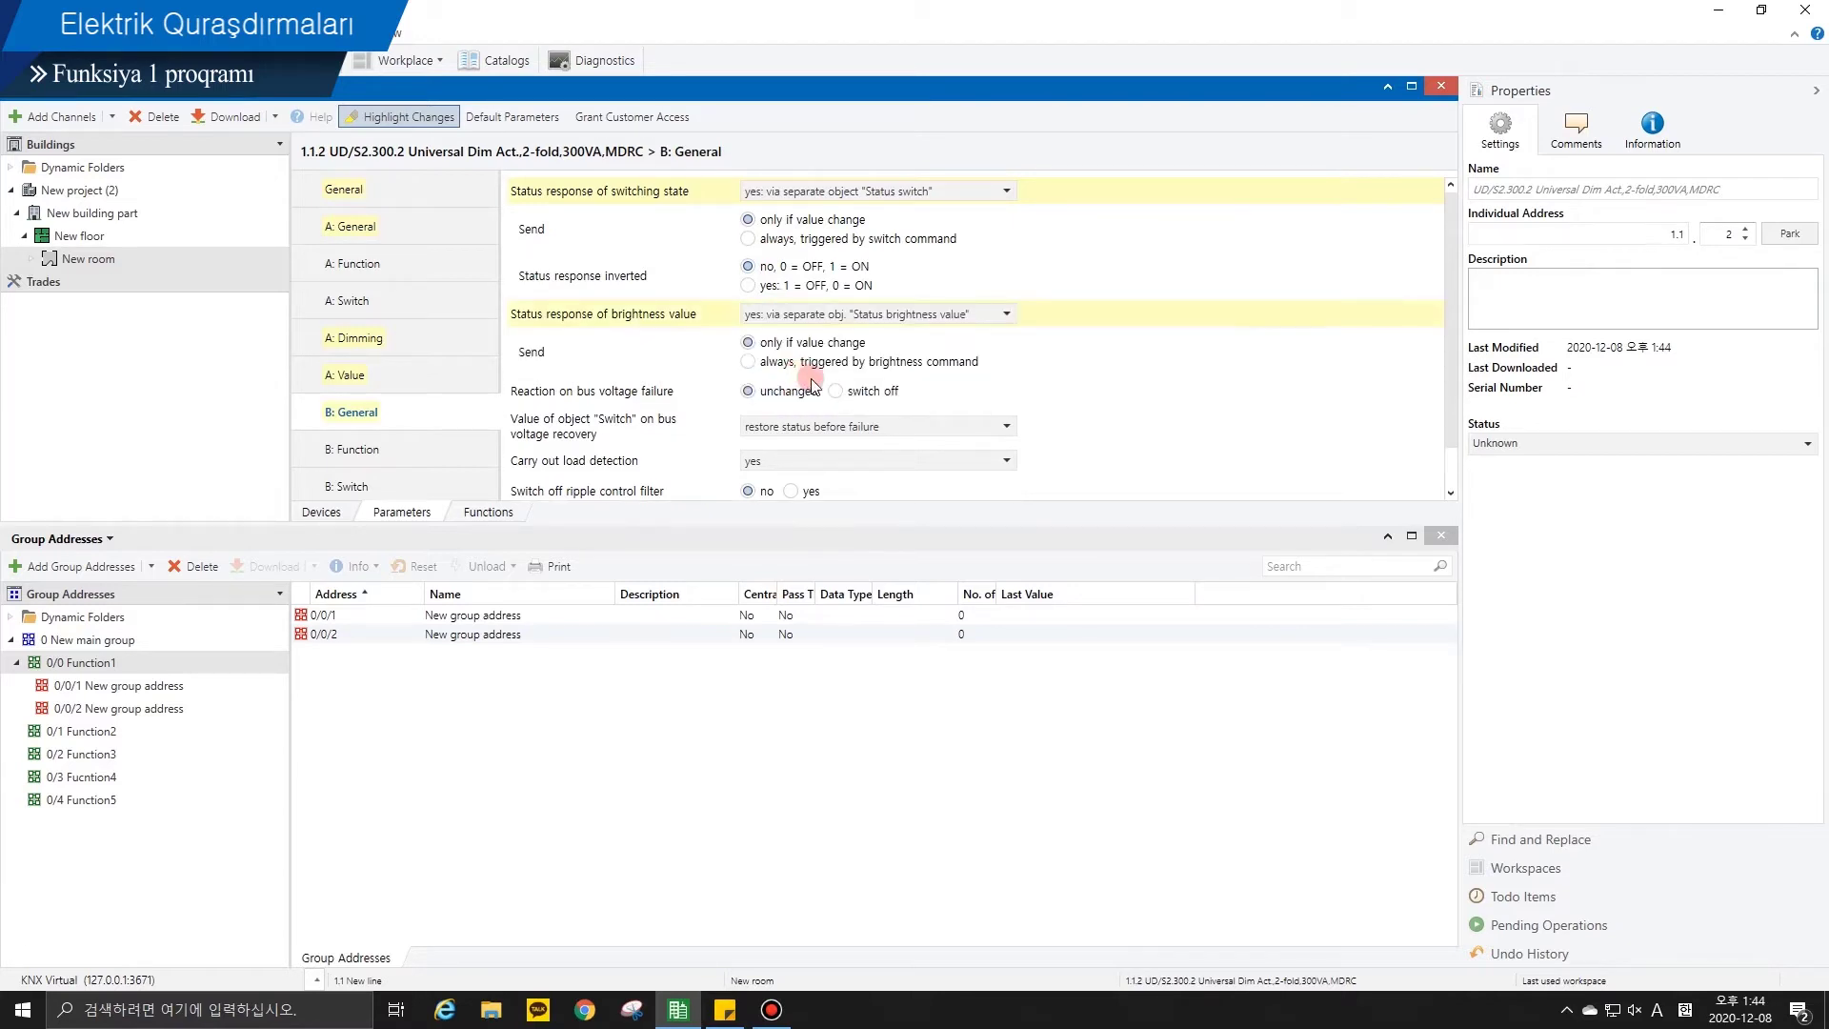
Step: Set dimmer channel B to switch off on bus voltage failure and write its "Switch" object with "0" on recovery
click(836, 392)
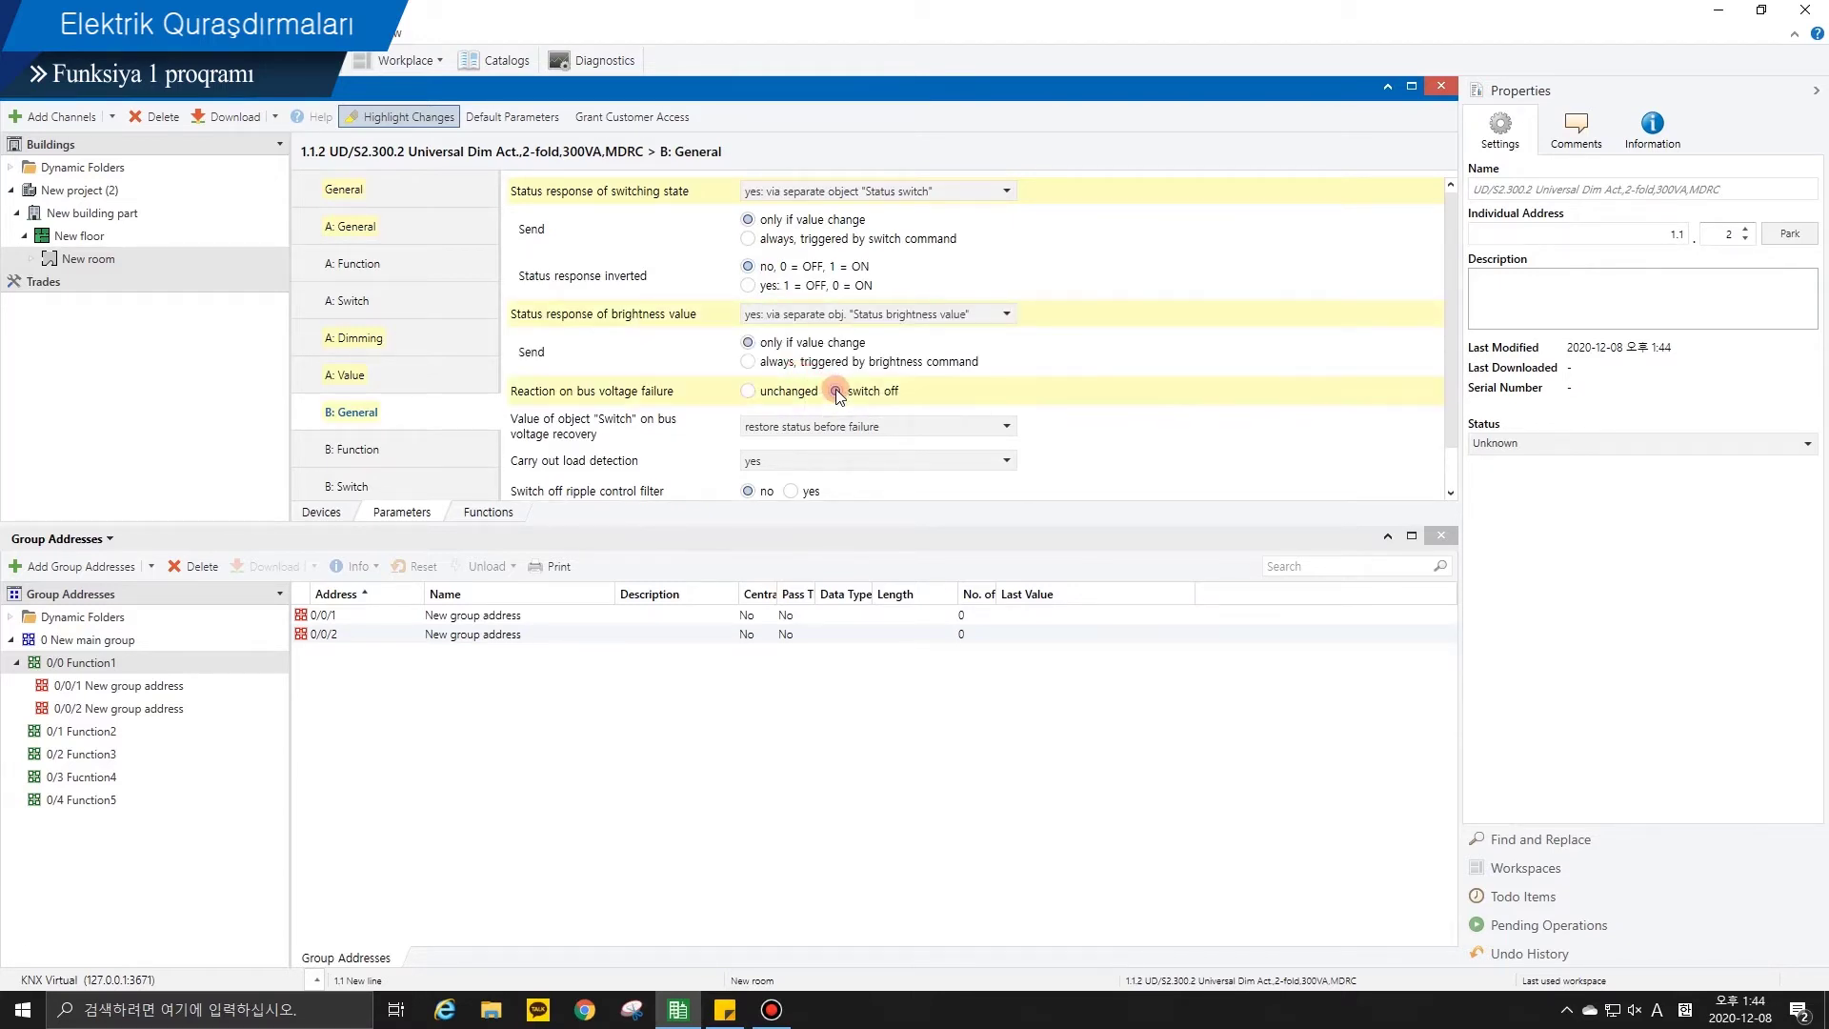
scroll(837, 392, down, 1)
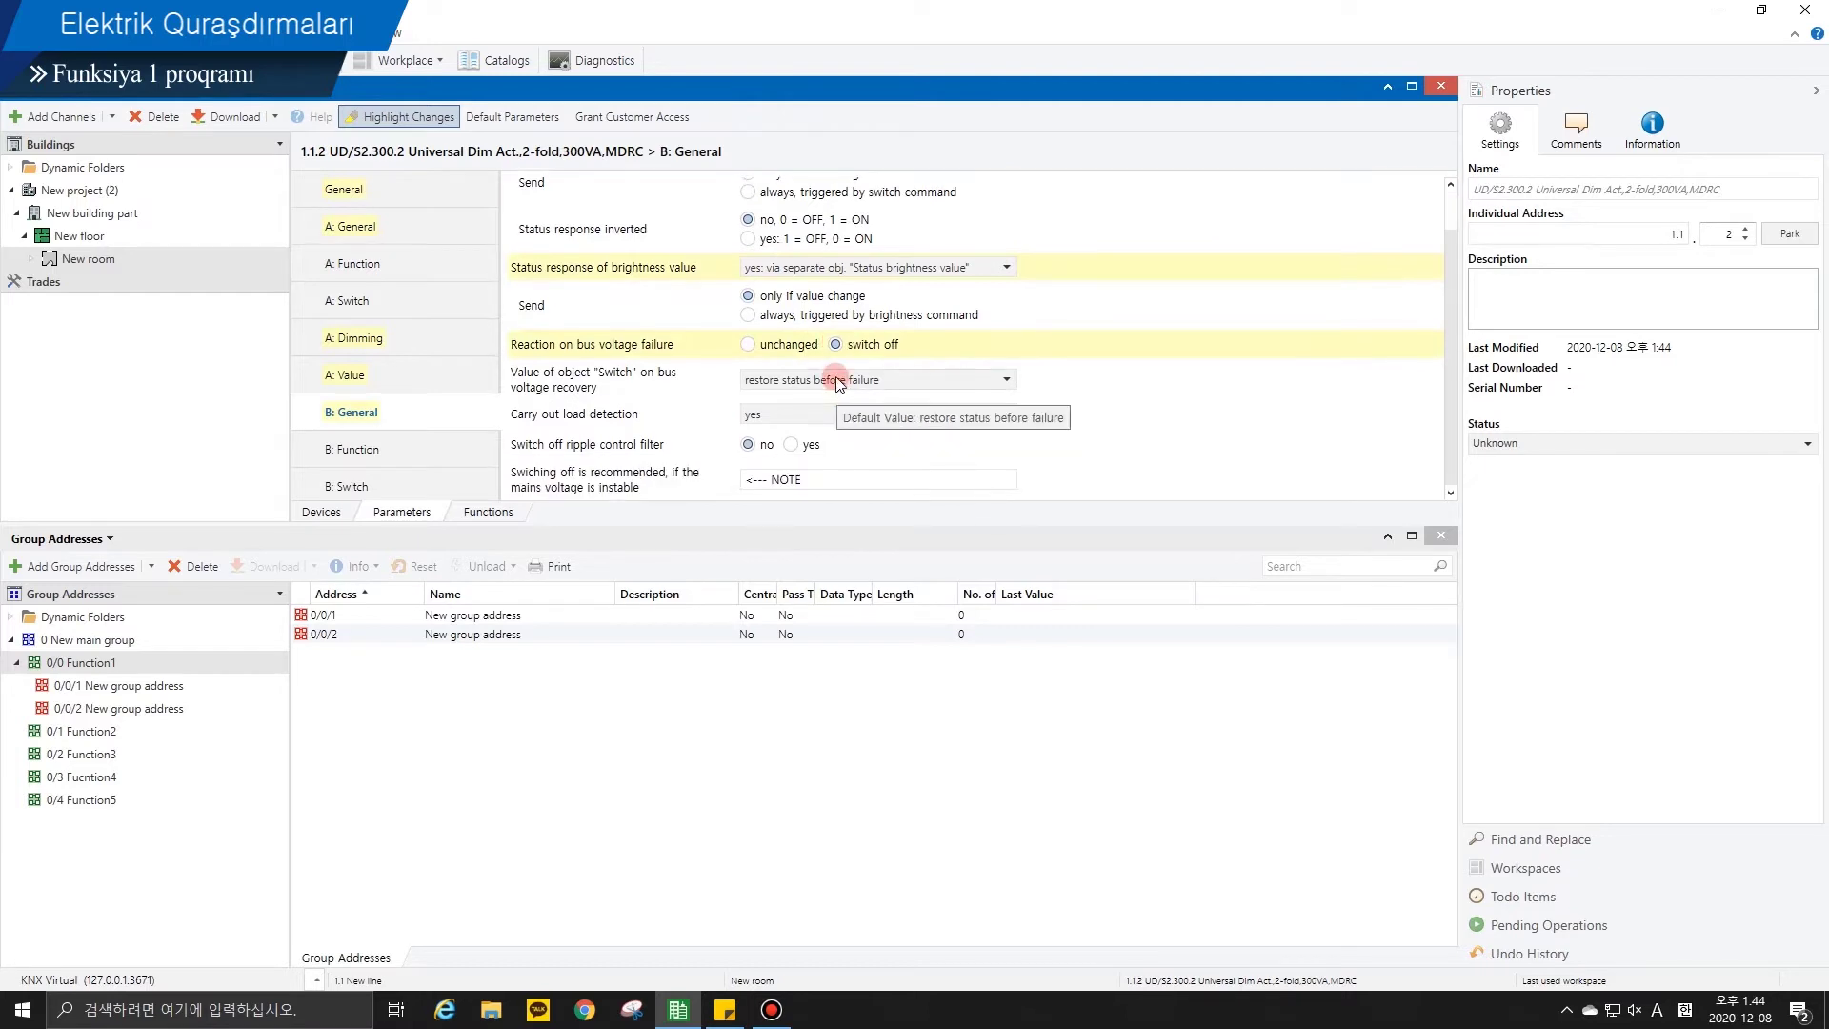
click(837, 380)
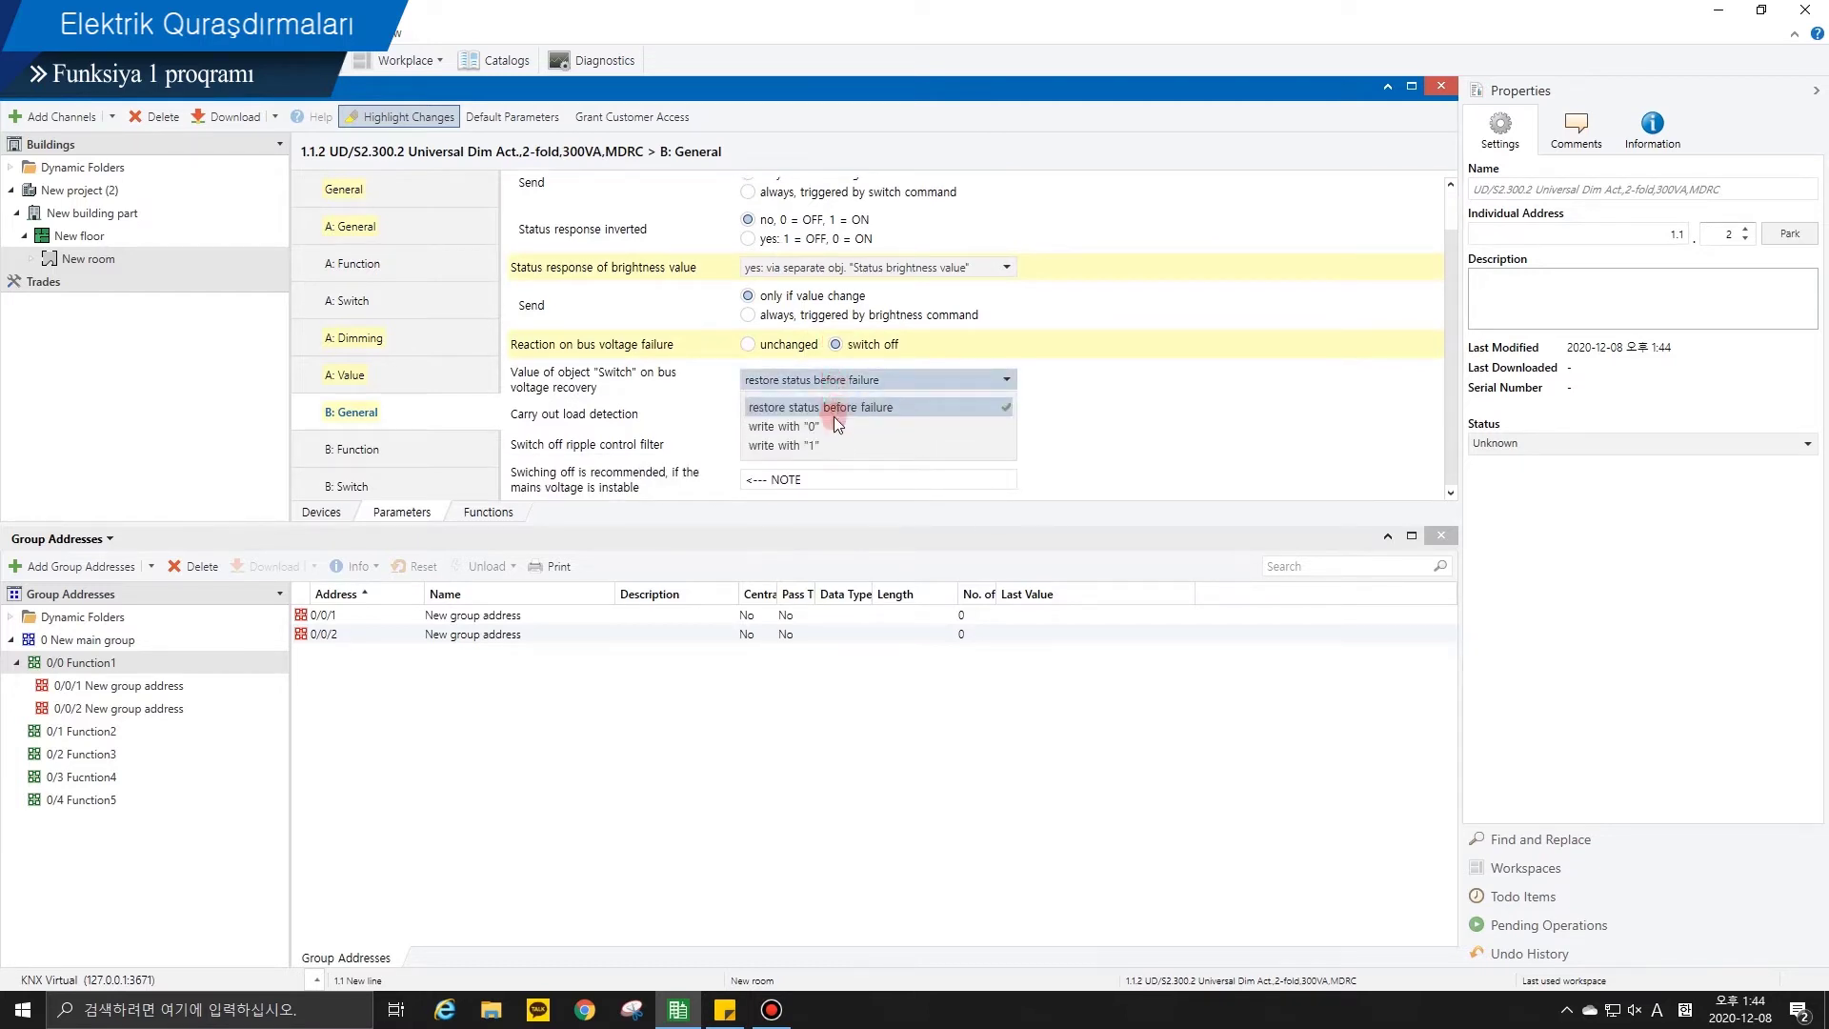
click(833, 425)
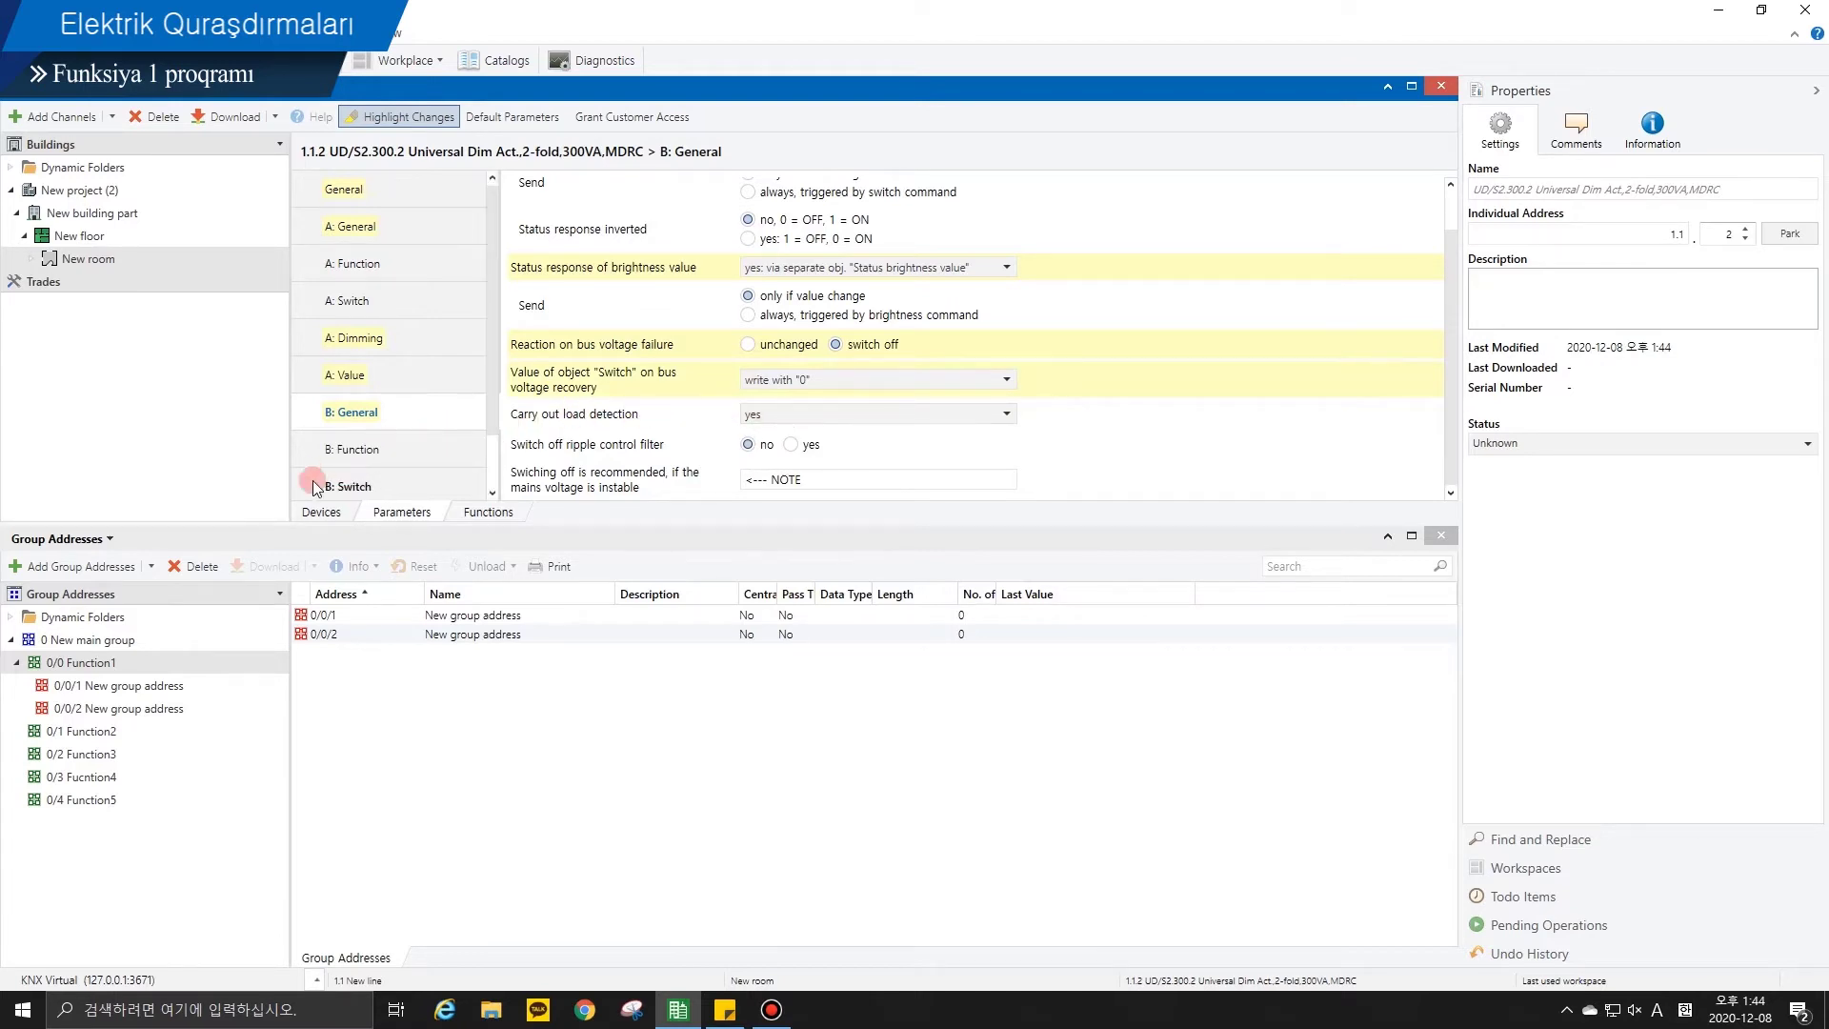
Step: For blind/roller shutter actuator 1.1.3, set channel A's drive to disconnect output from power after "End position, no overflow"
click(320, 513)
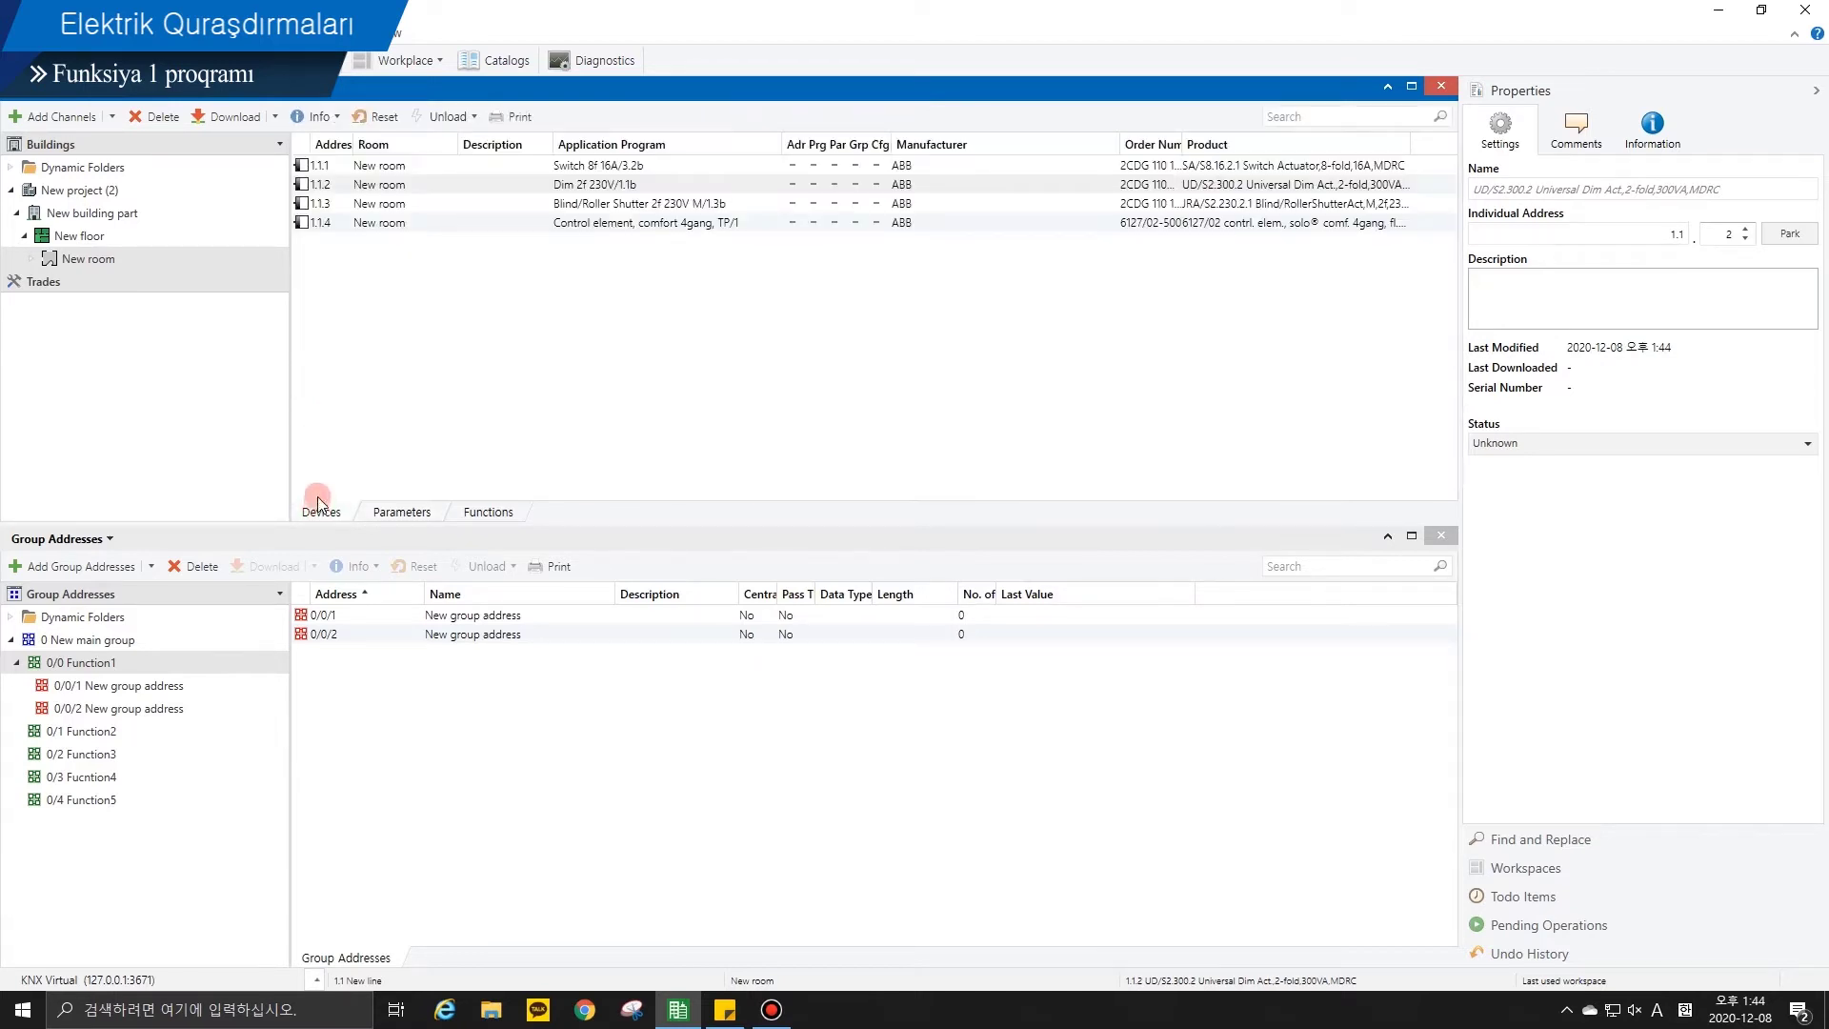
click(561, 205)
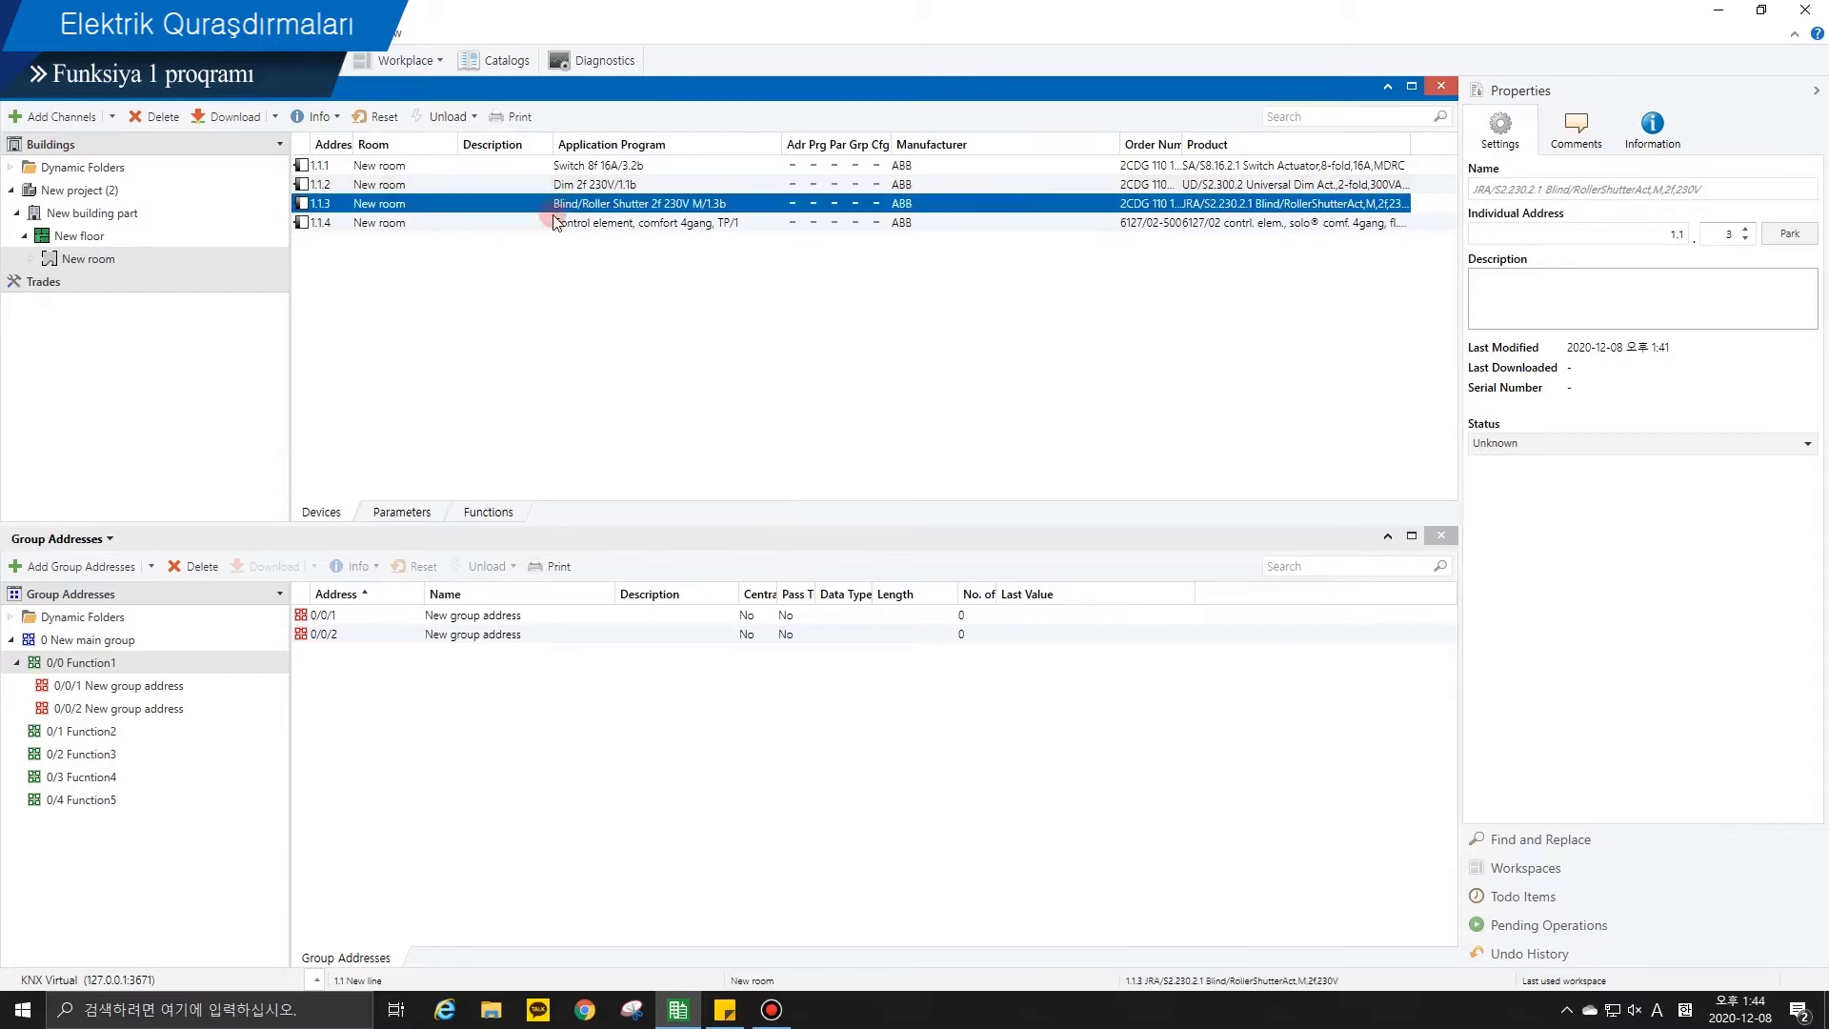
click(411, 513)
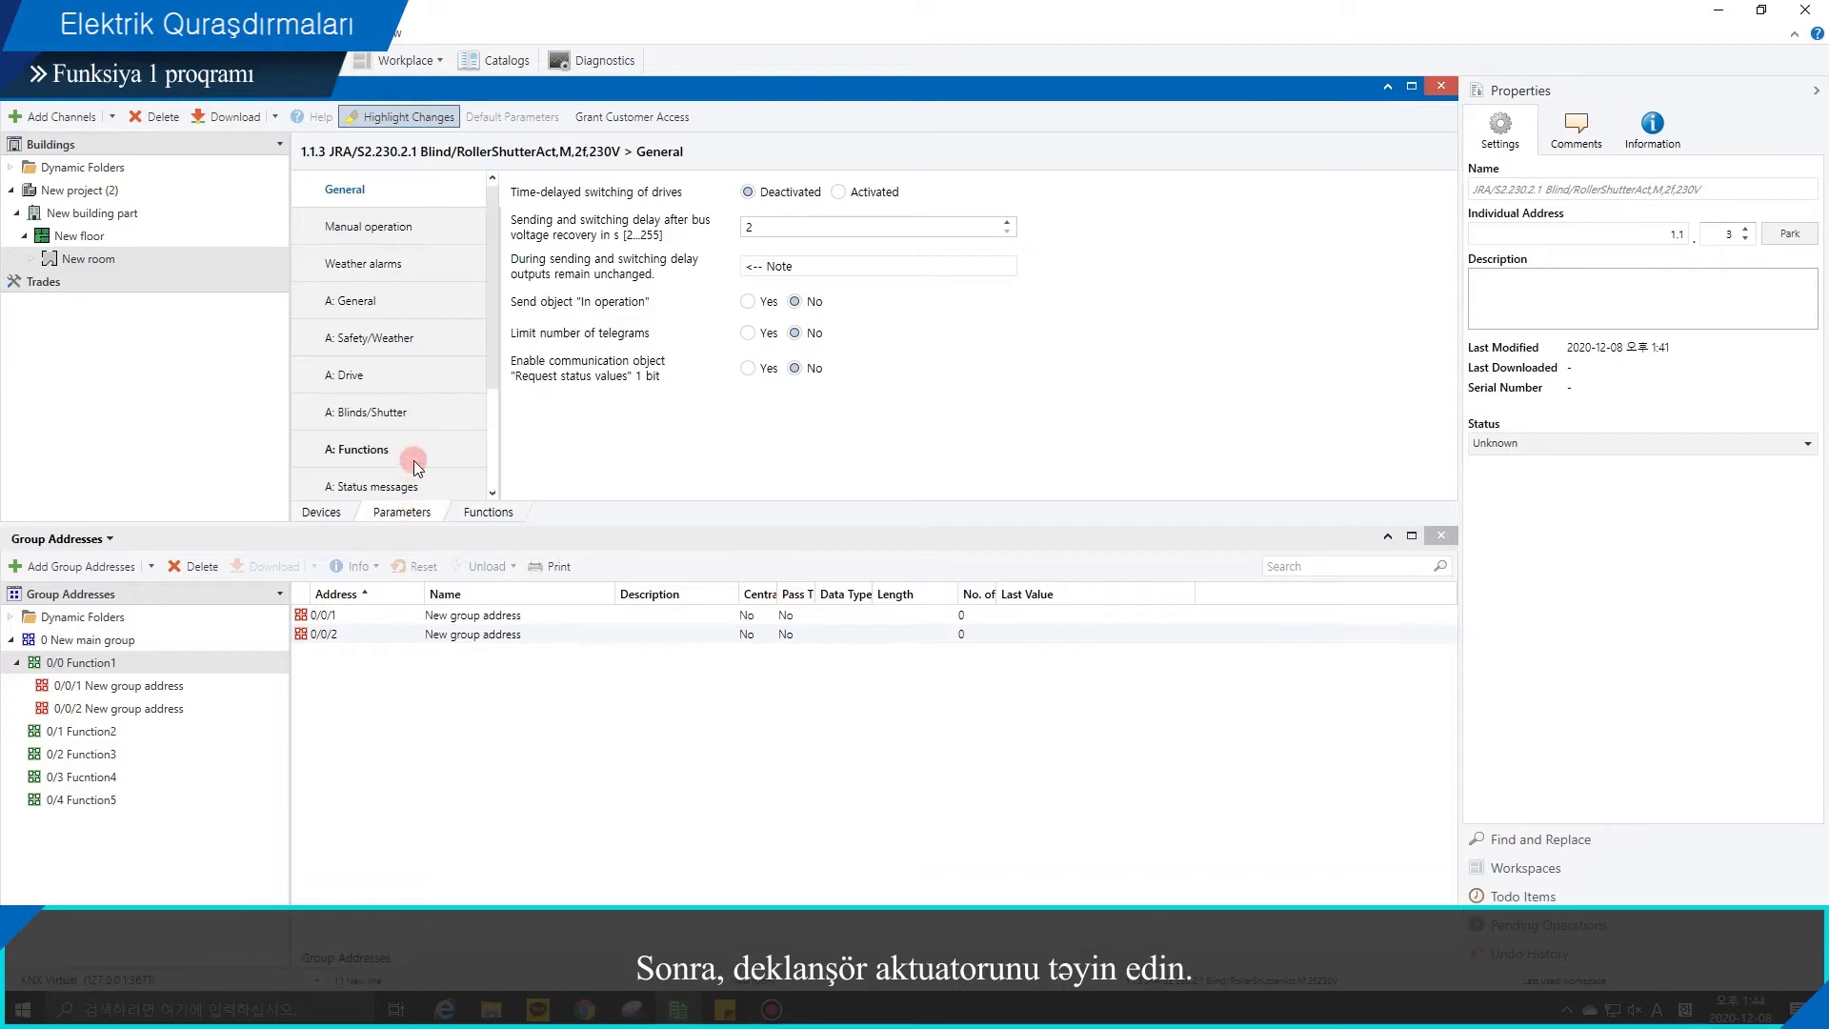
click(409, 375)
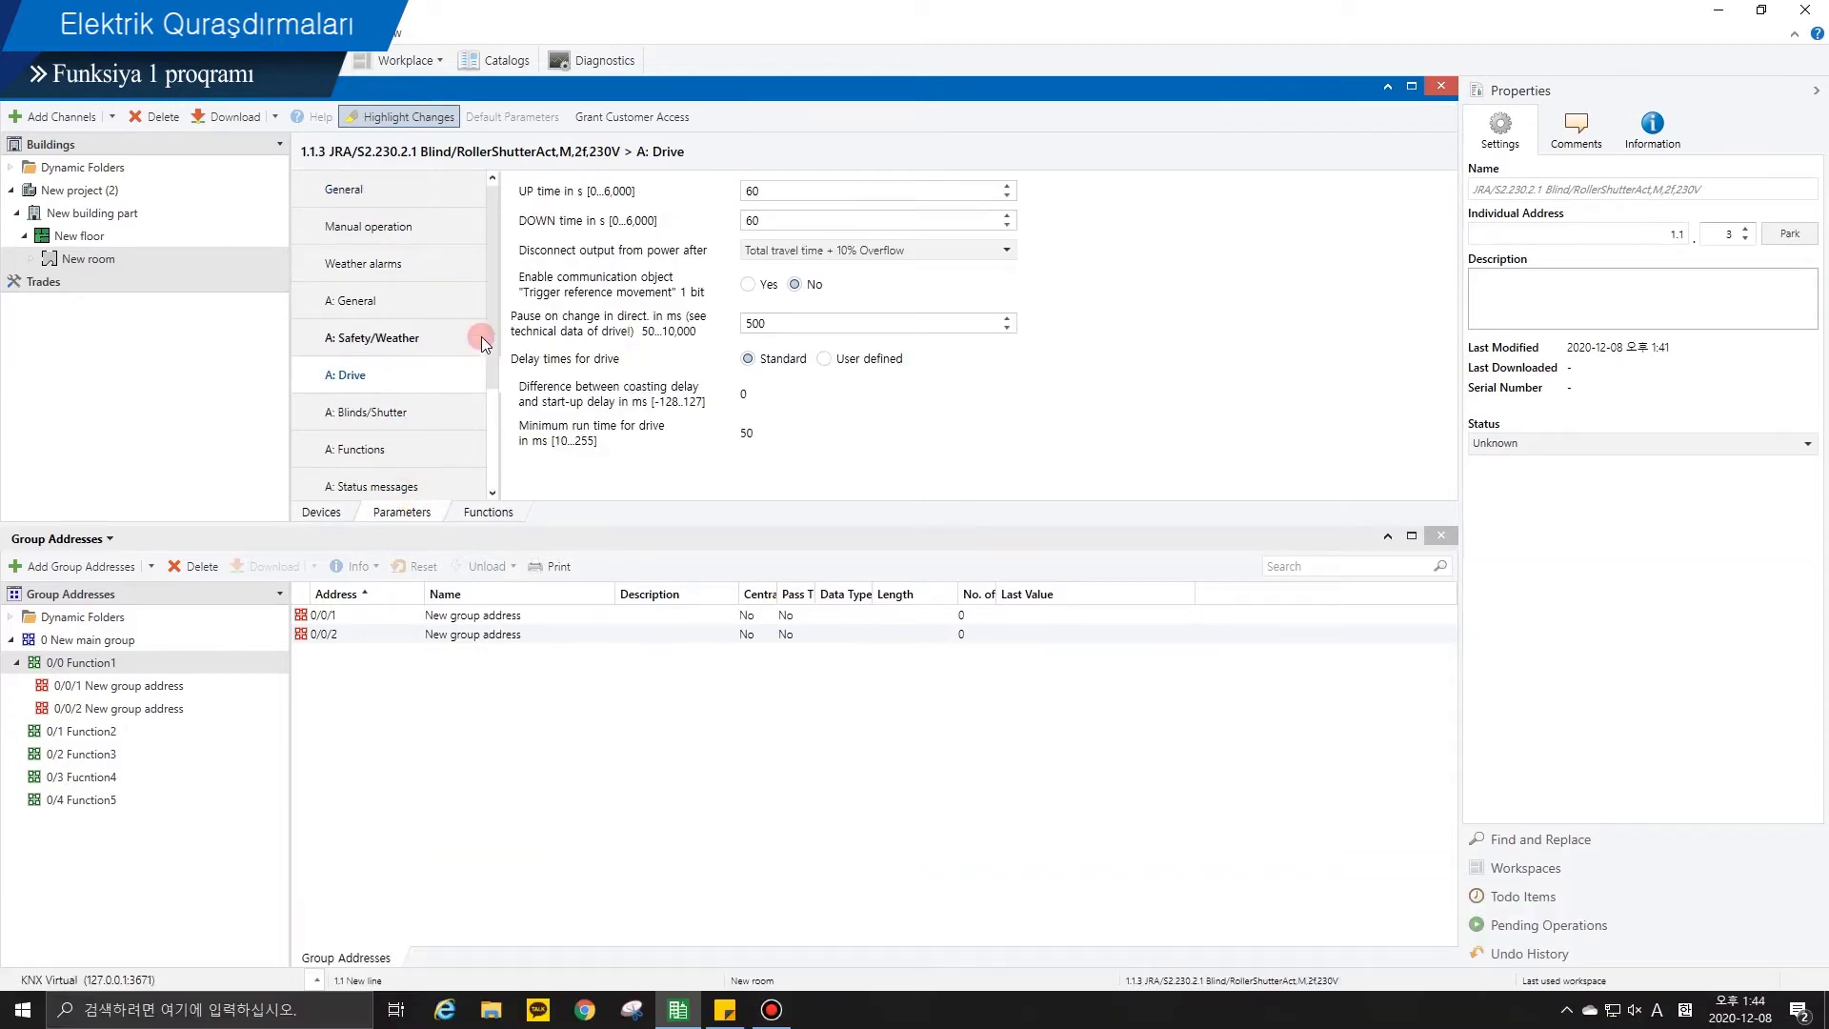
click(761, 254)
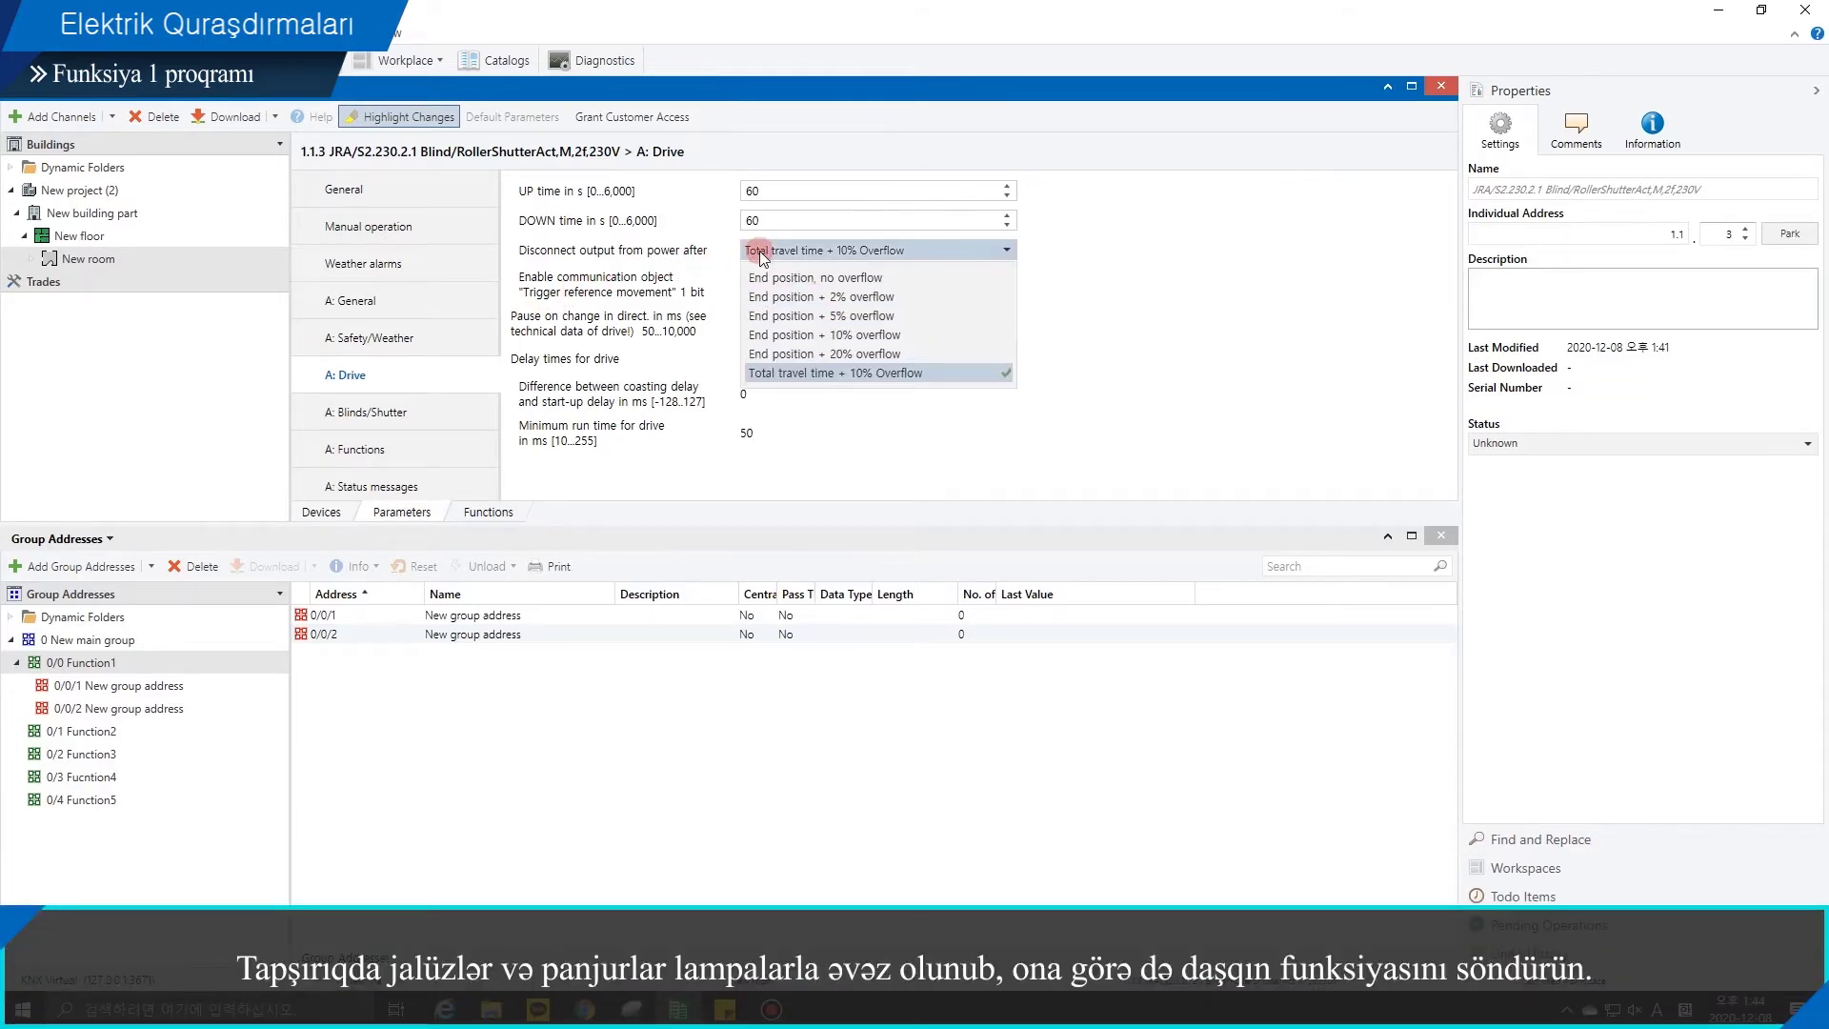
click(761, 278)
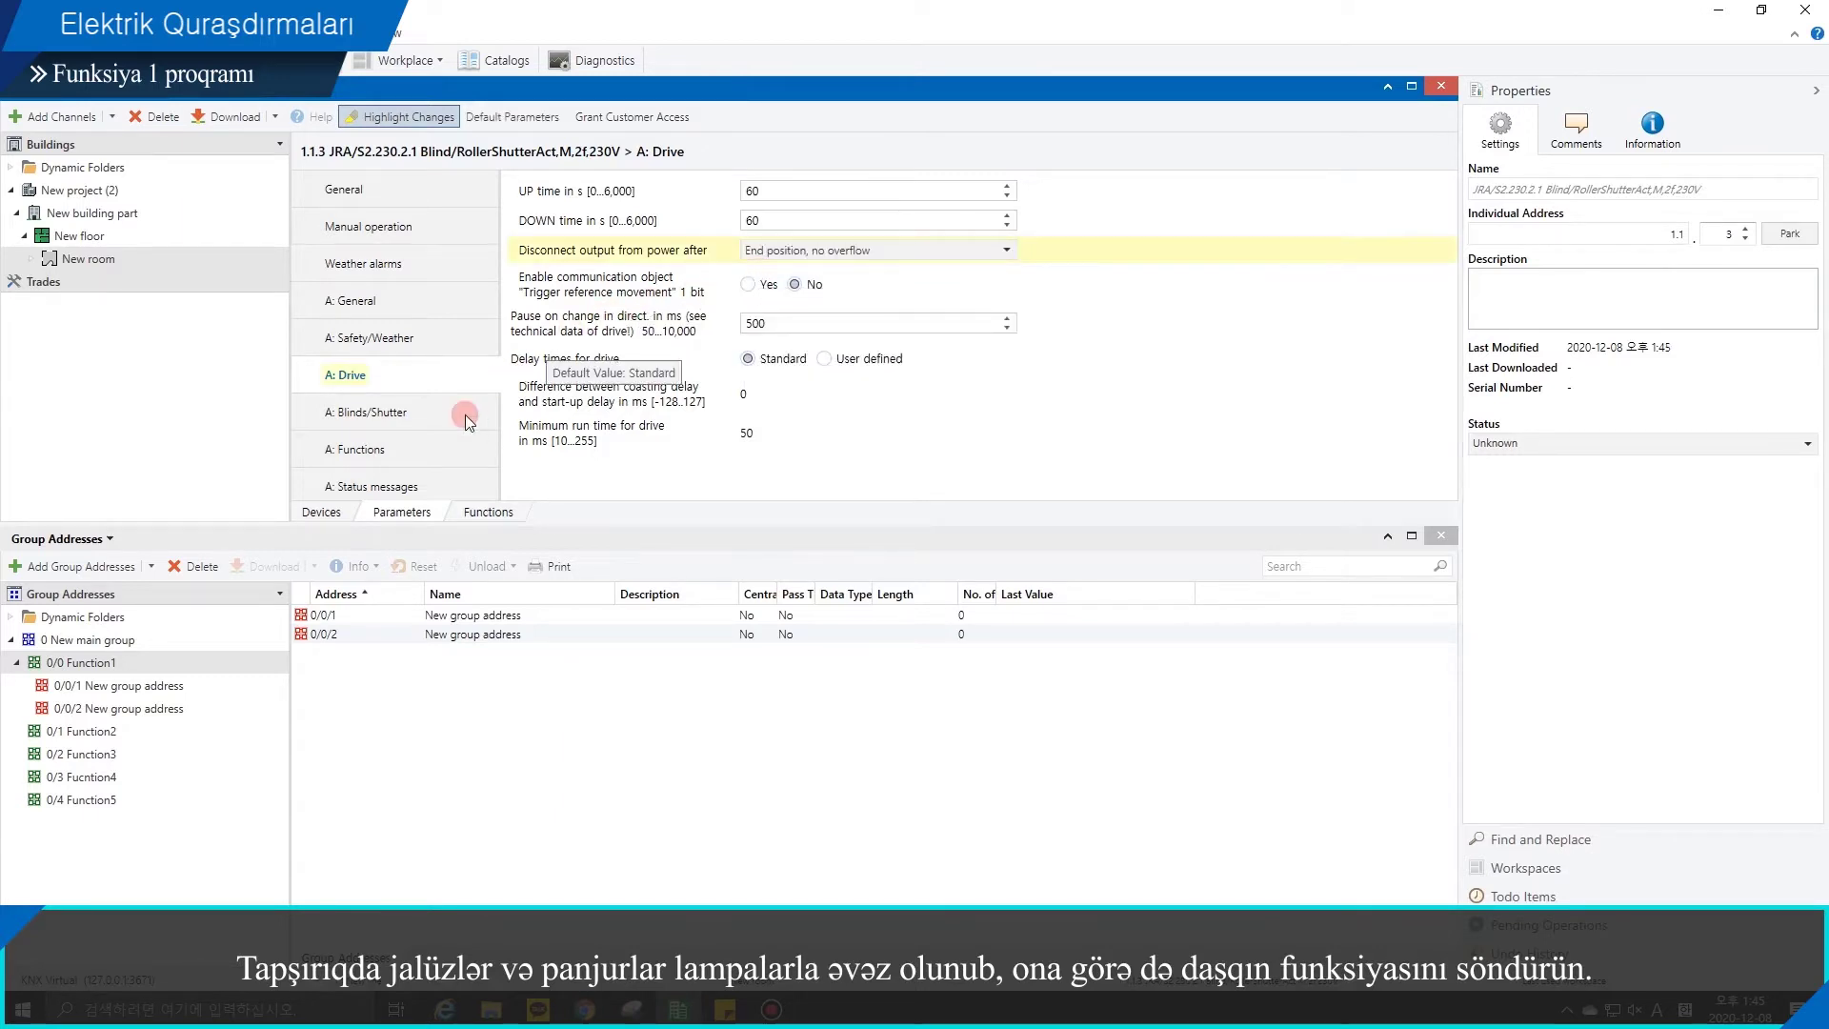
Step: Set the application of rocker switch 1 on control element 1.1.4 to 1-button switching
click(321, 513)
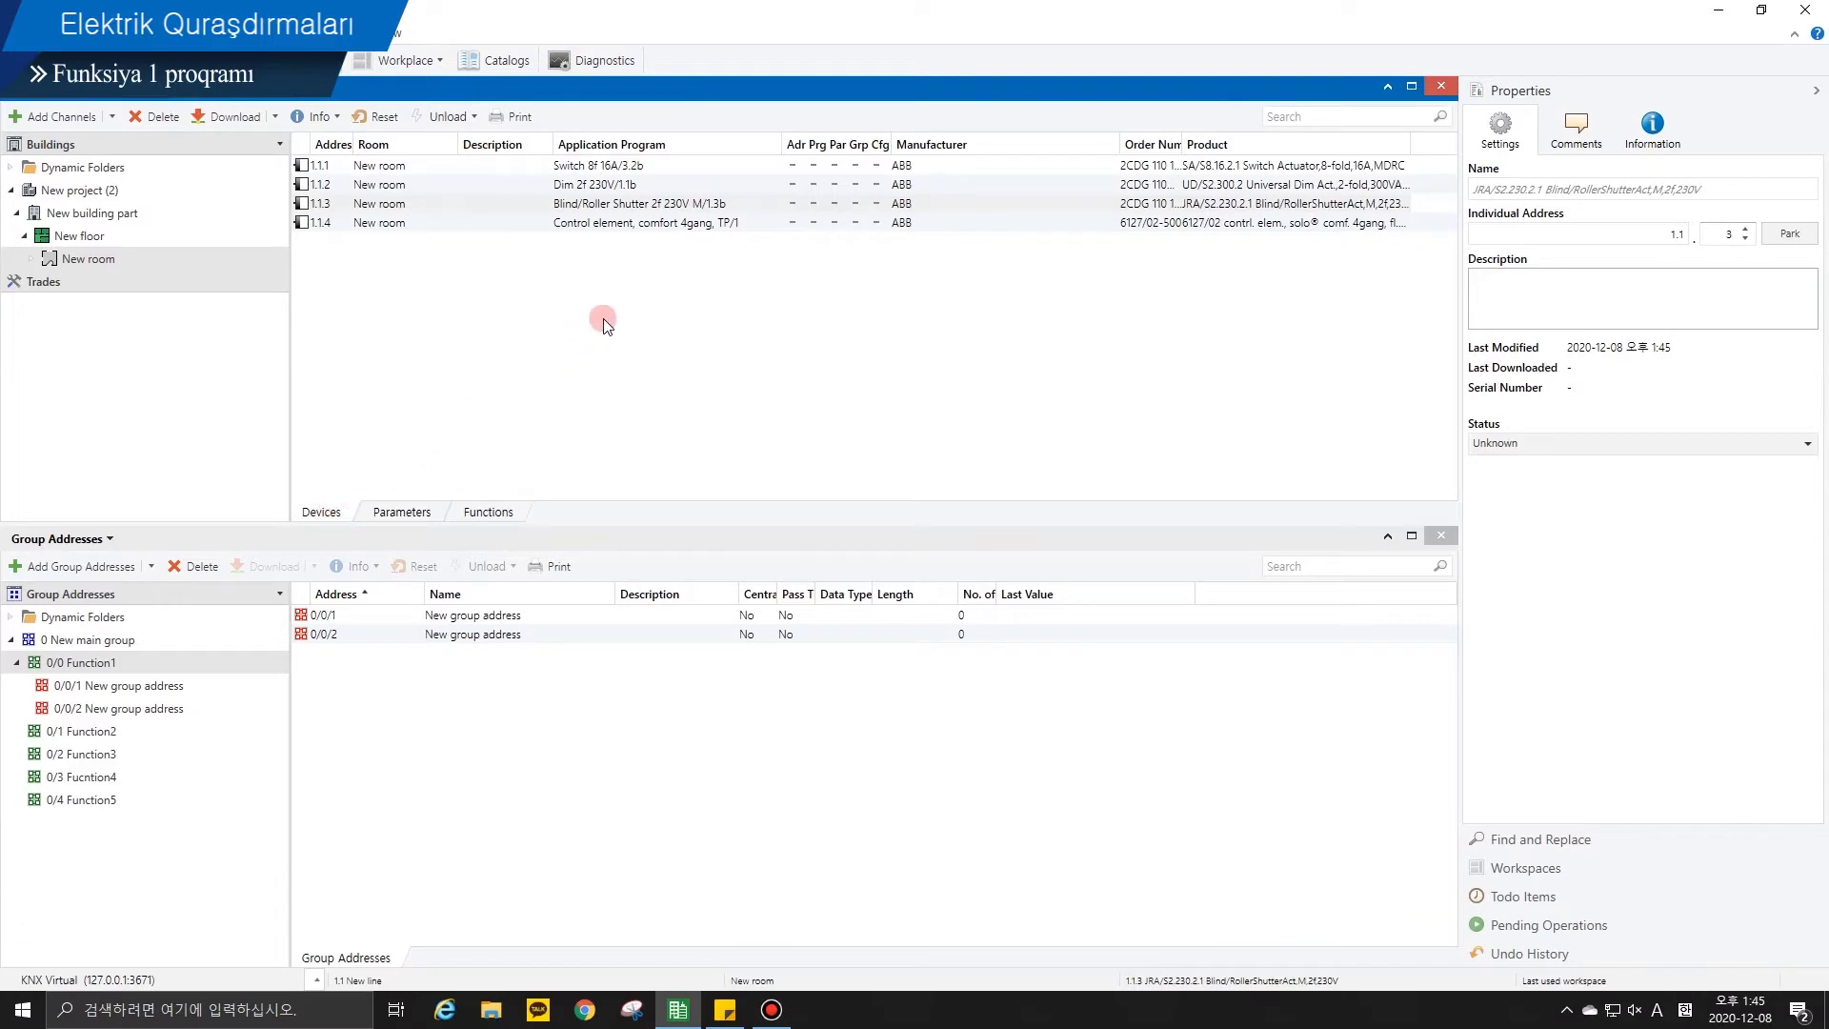
click(698, 233)
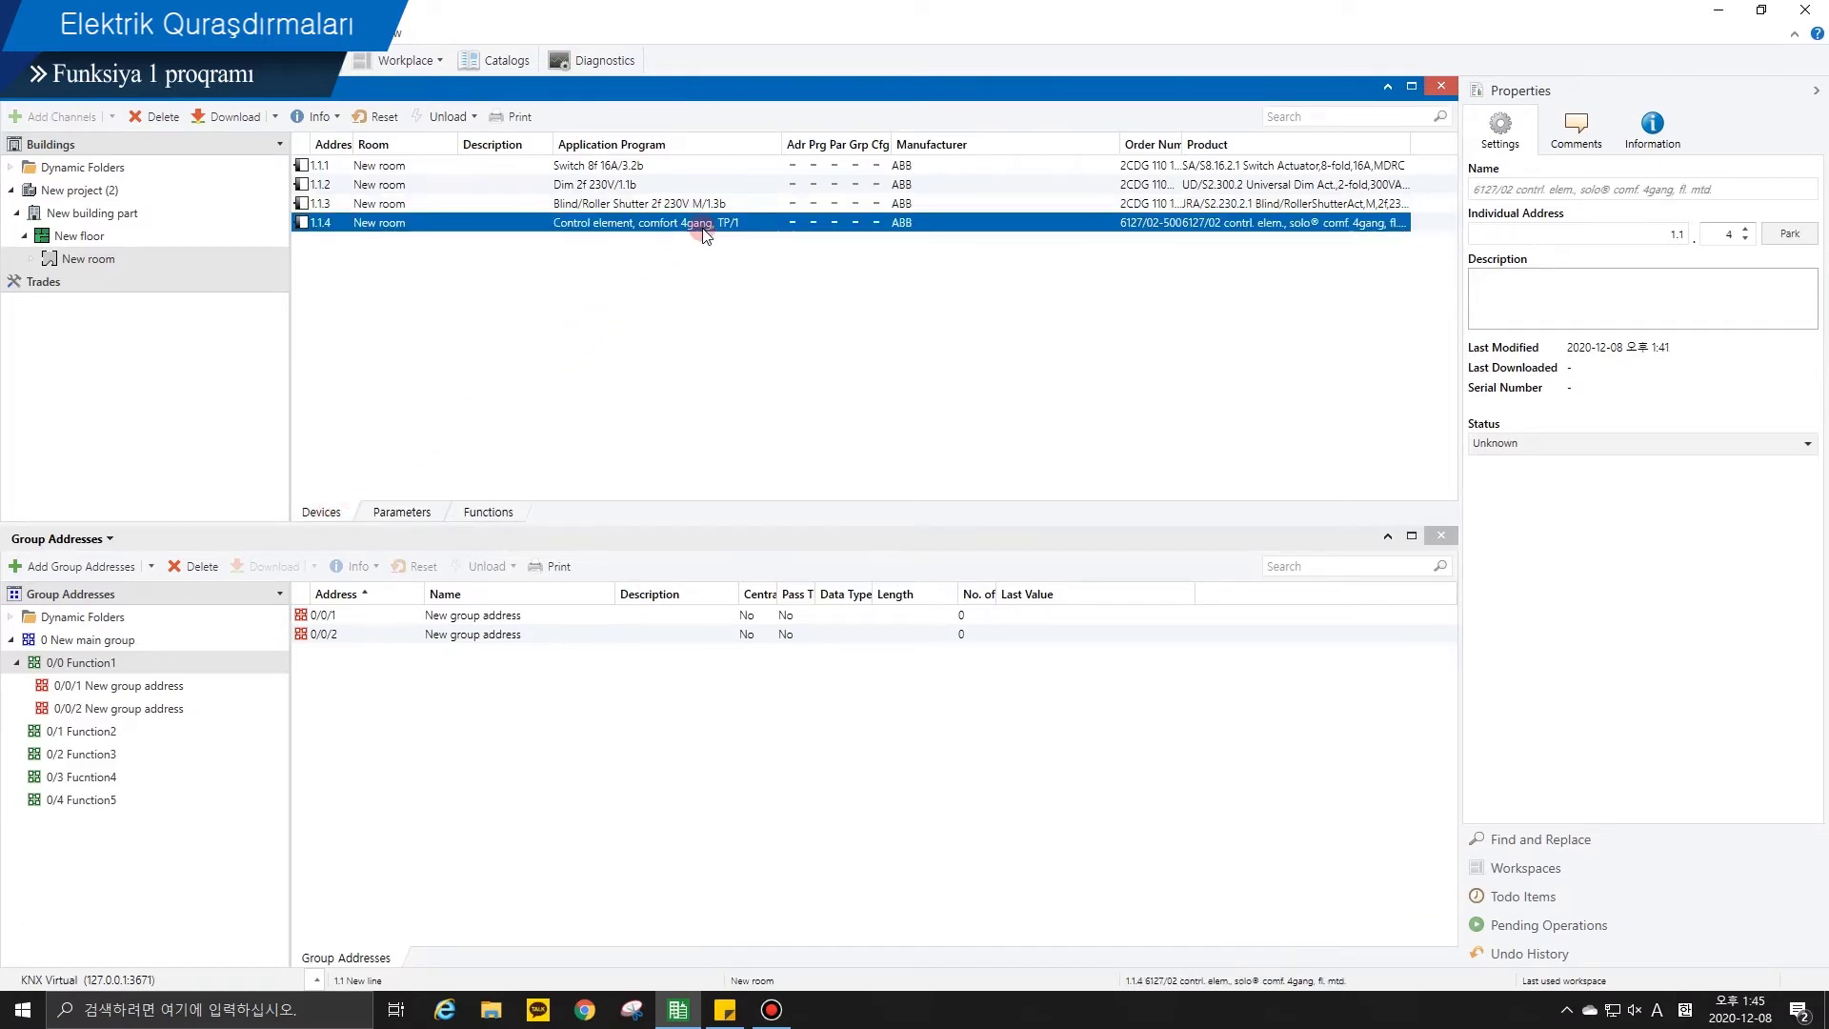
click(390, 513)
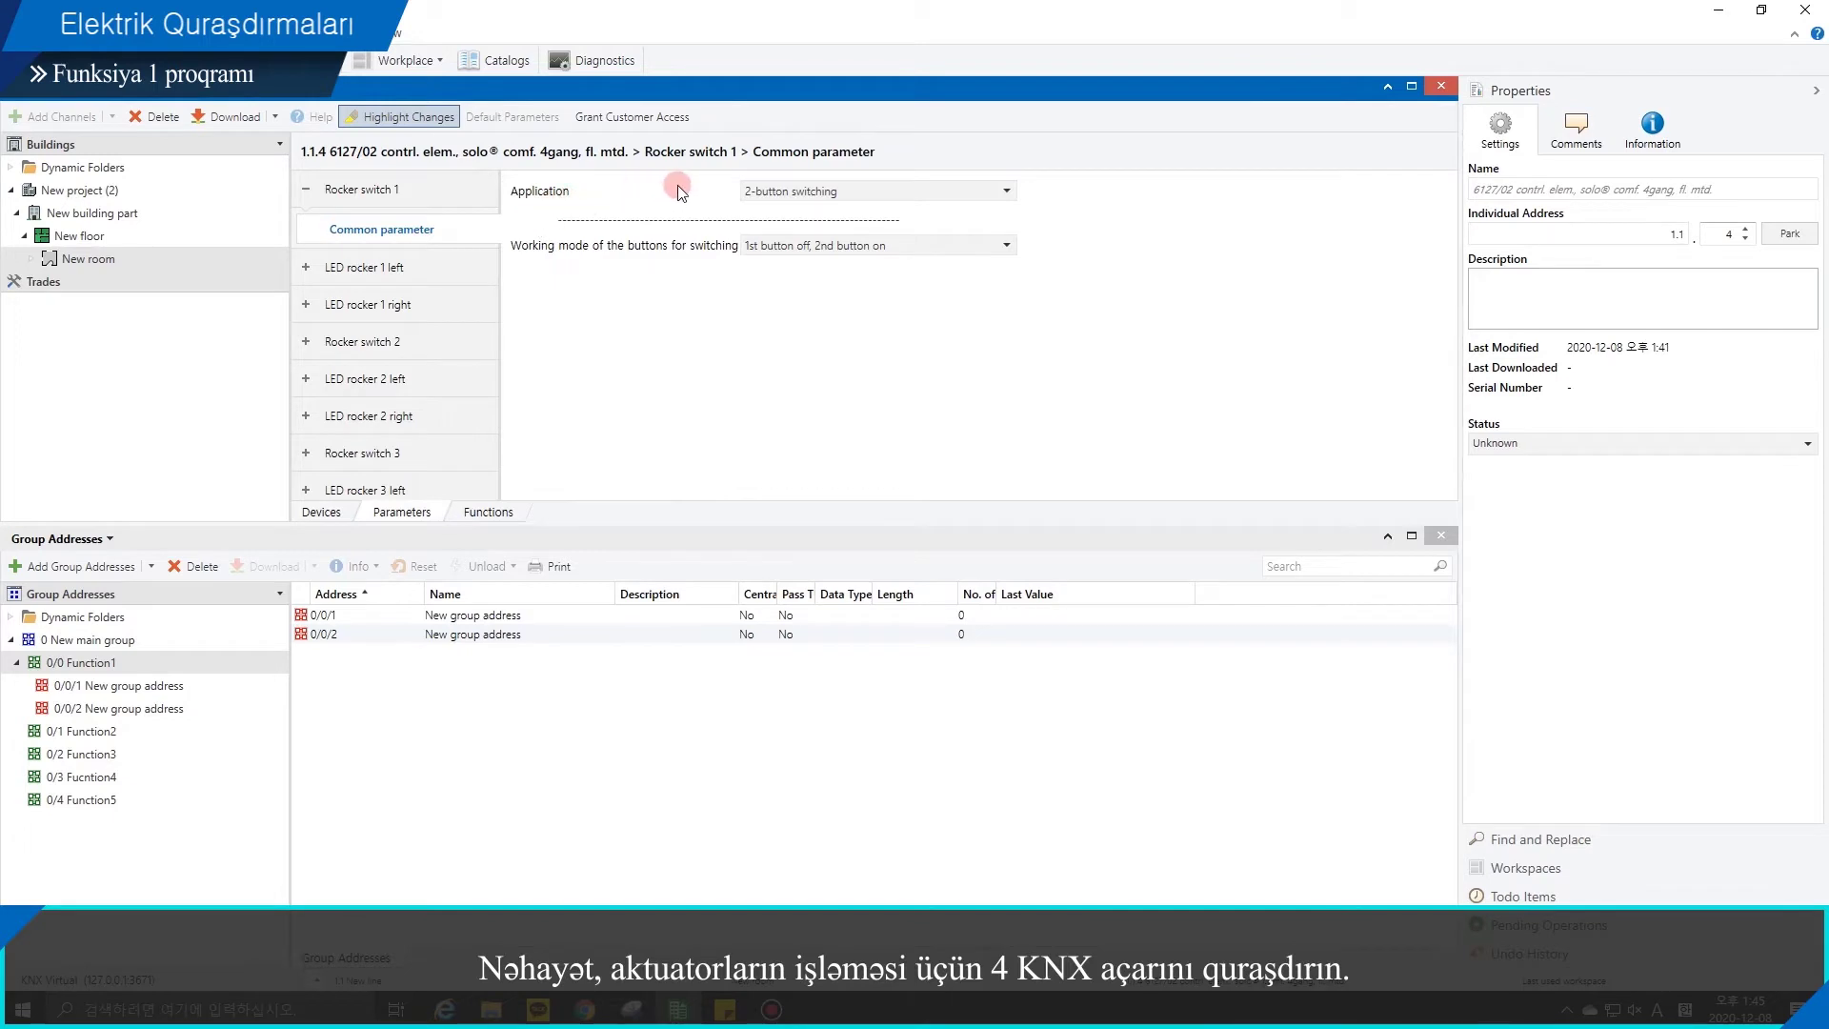
click(789, 192)
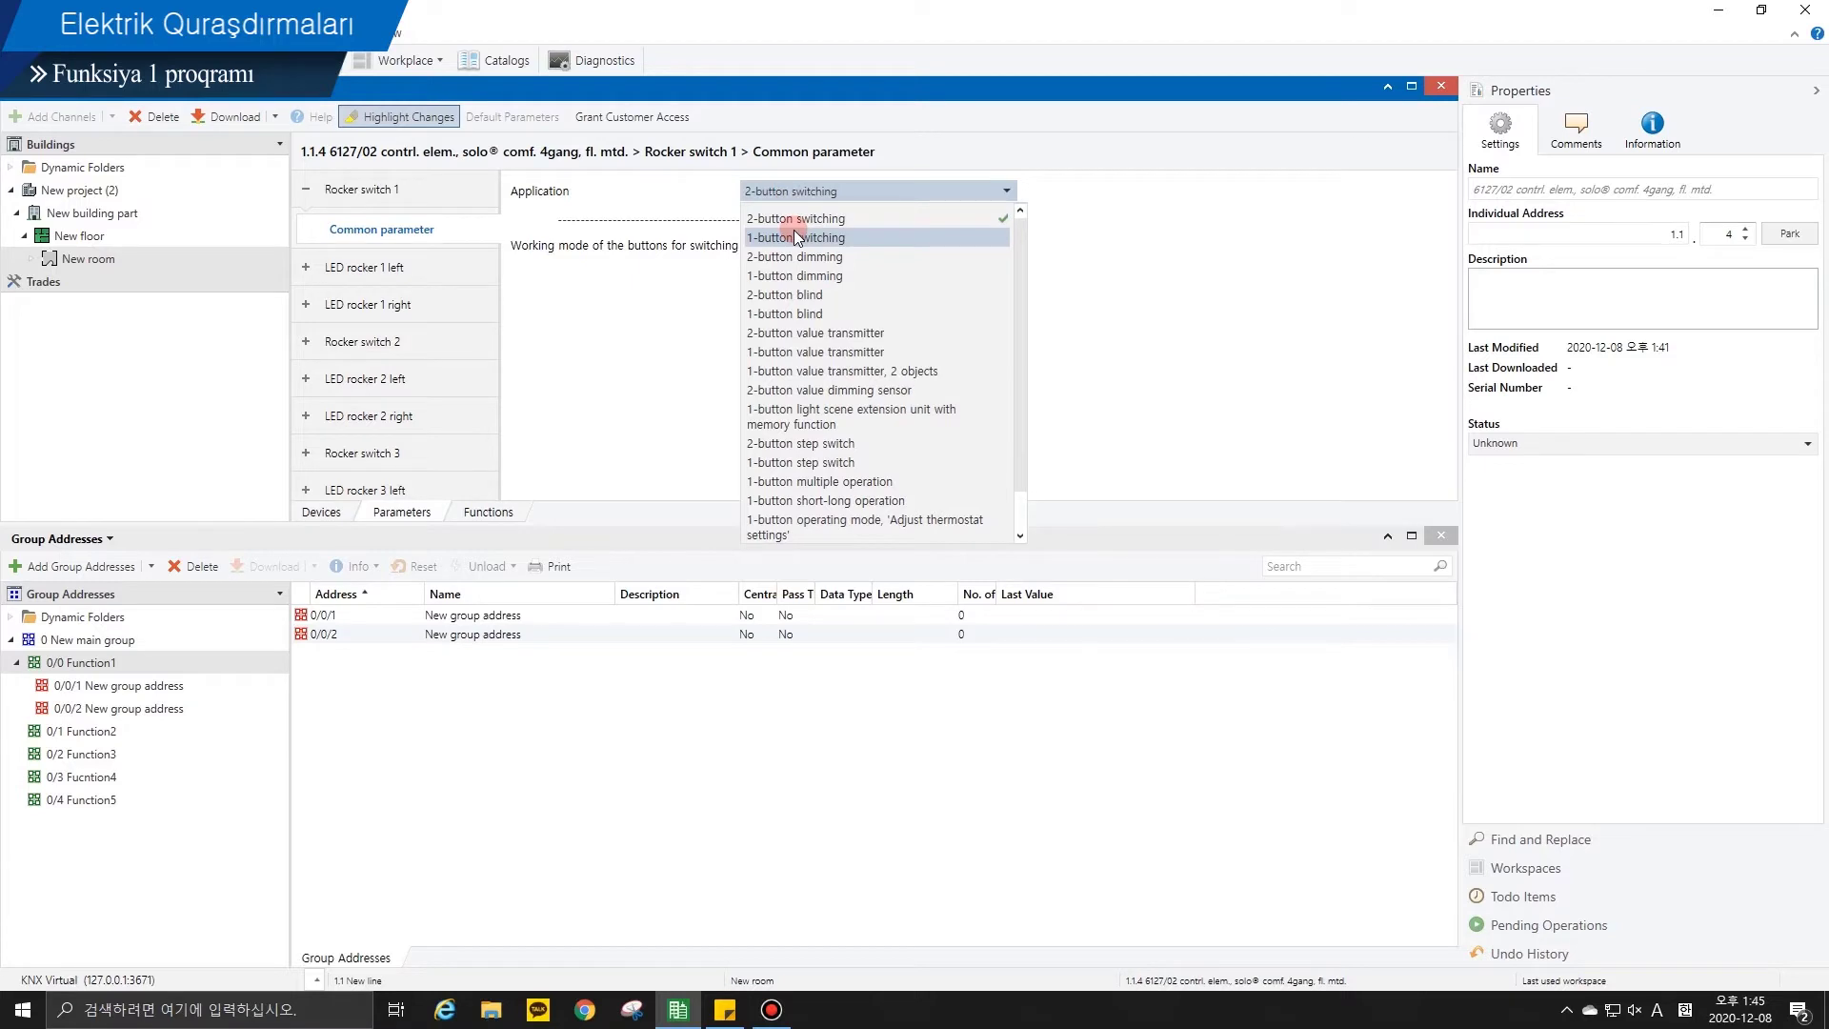
click(793, 237)
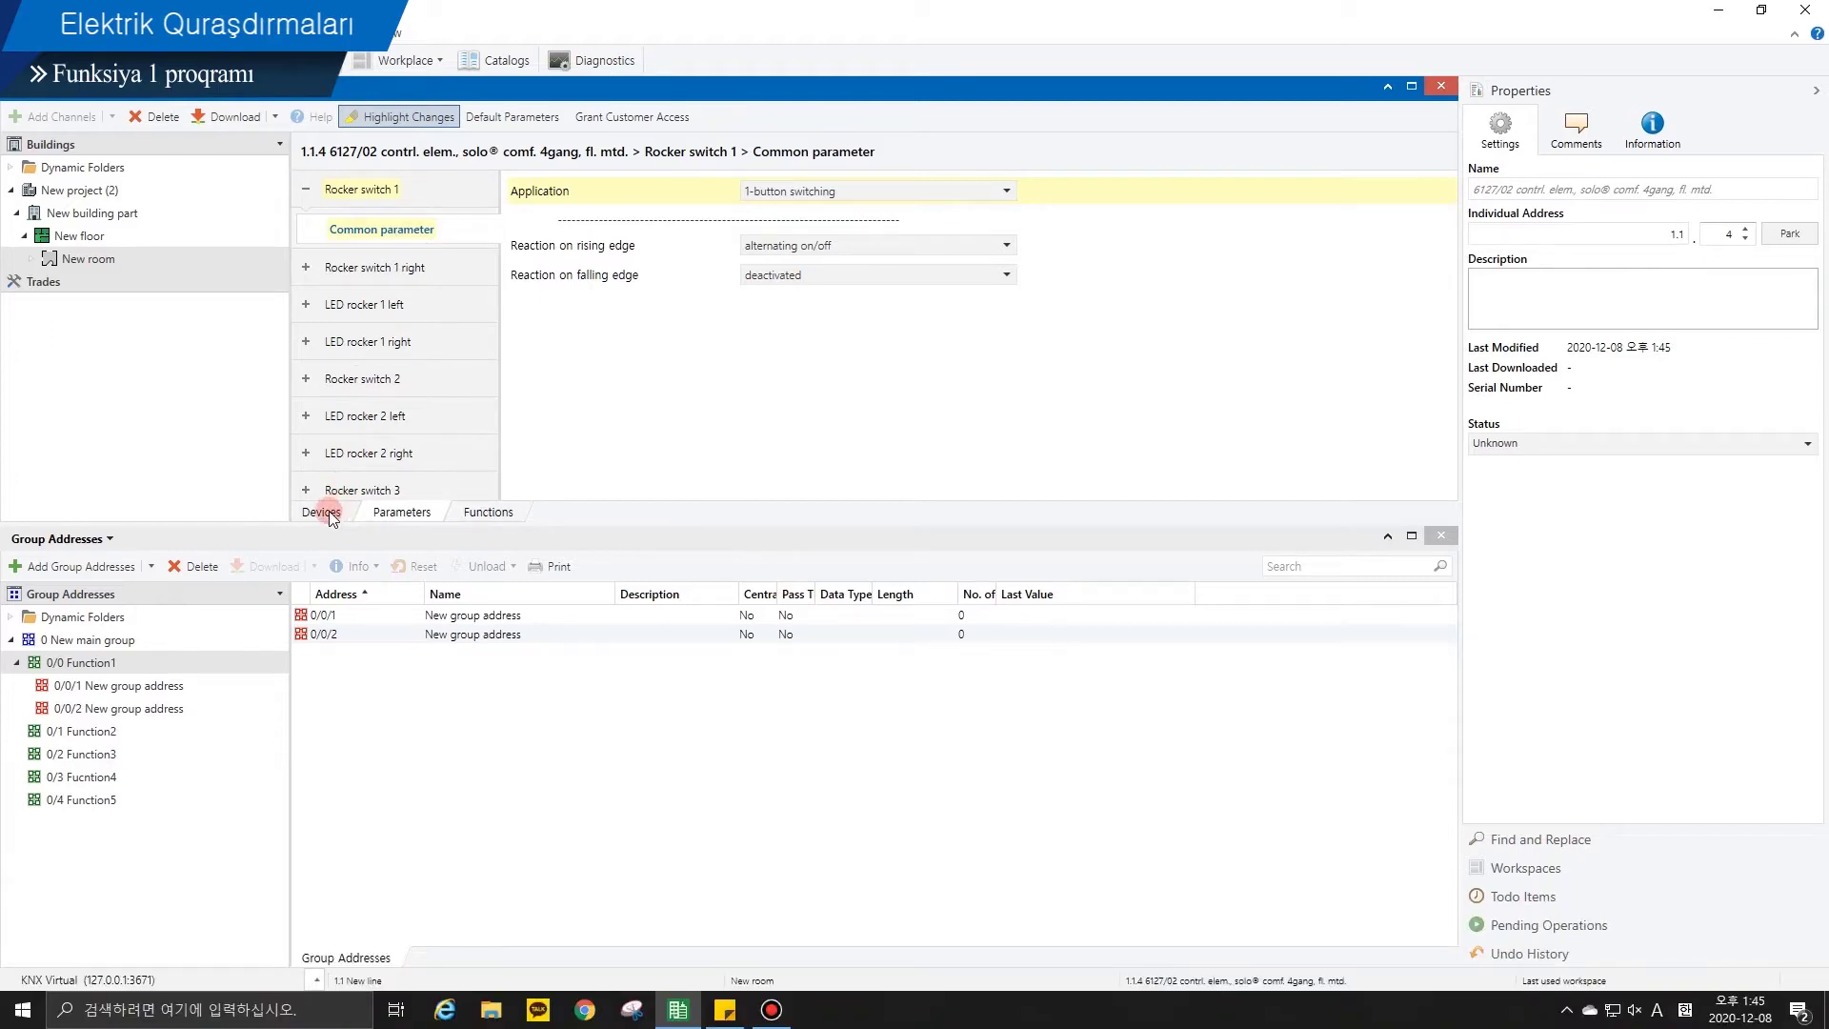
Step: Link group object "S1.1: Switching" of control element 1.1.4 to group address 0/0/1
click(321, 512)
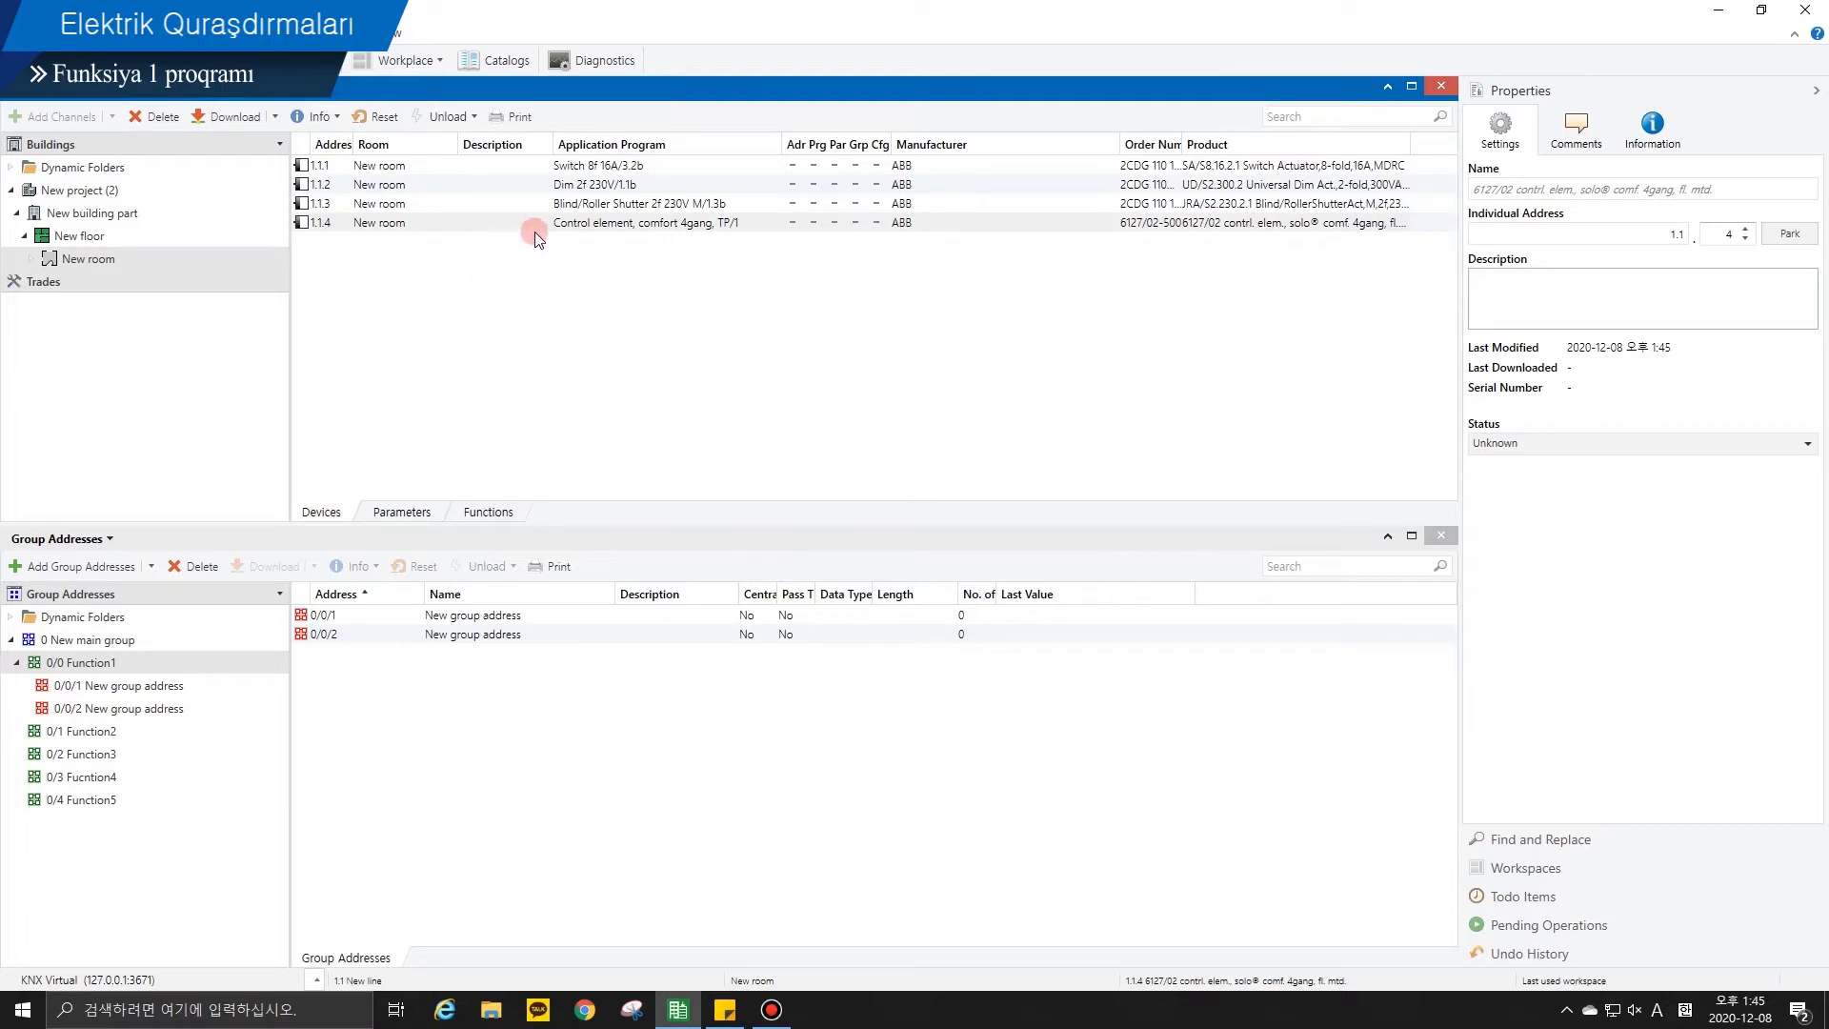
click(595, 227)
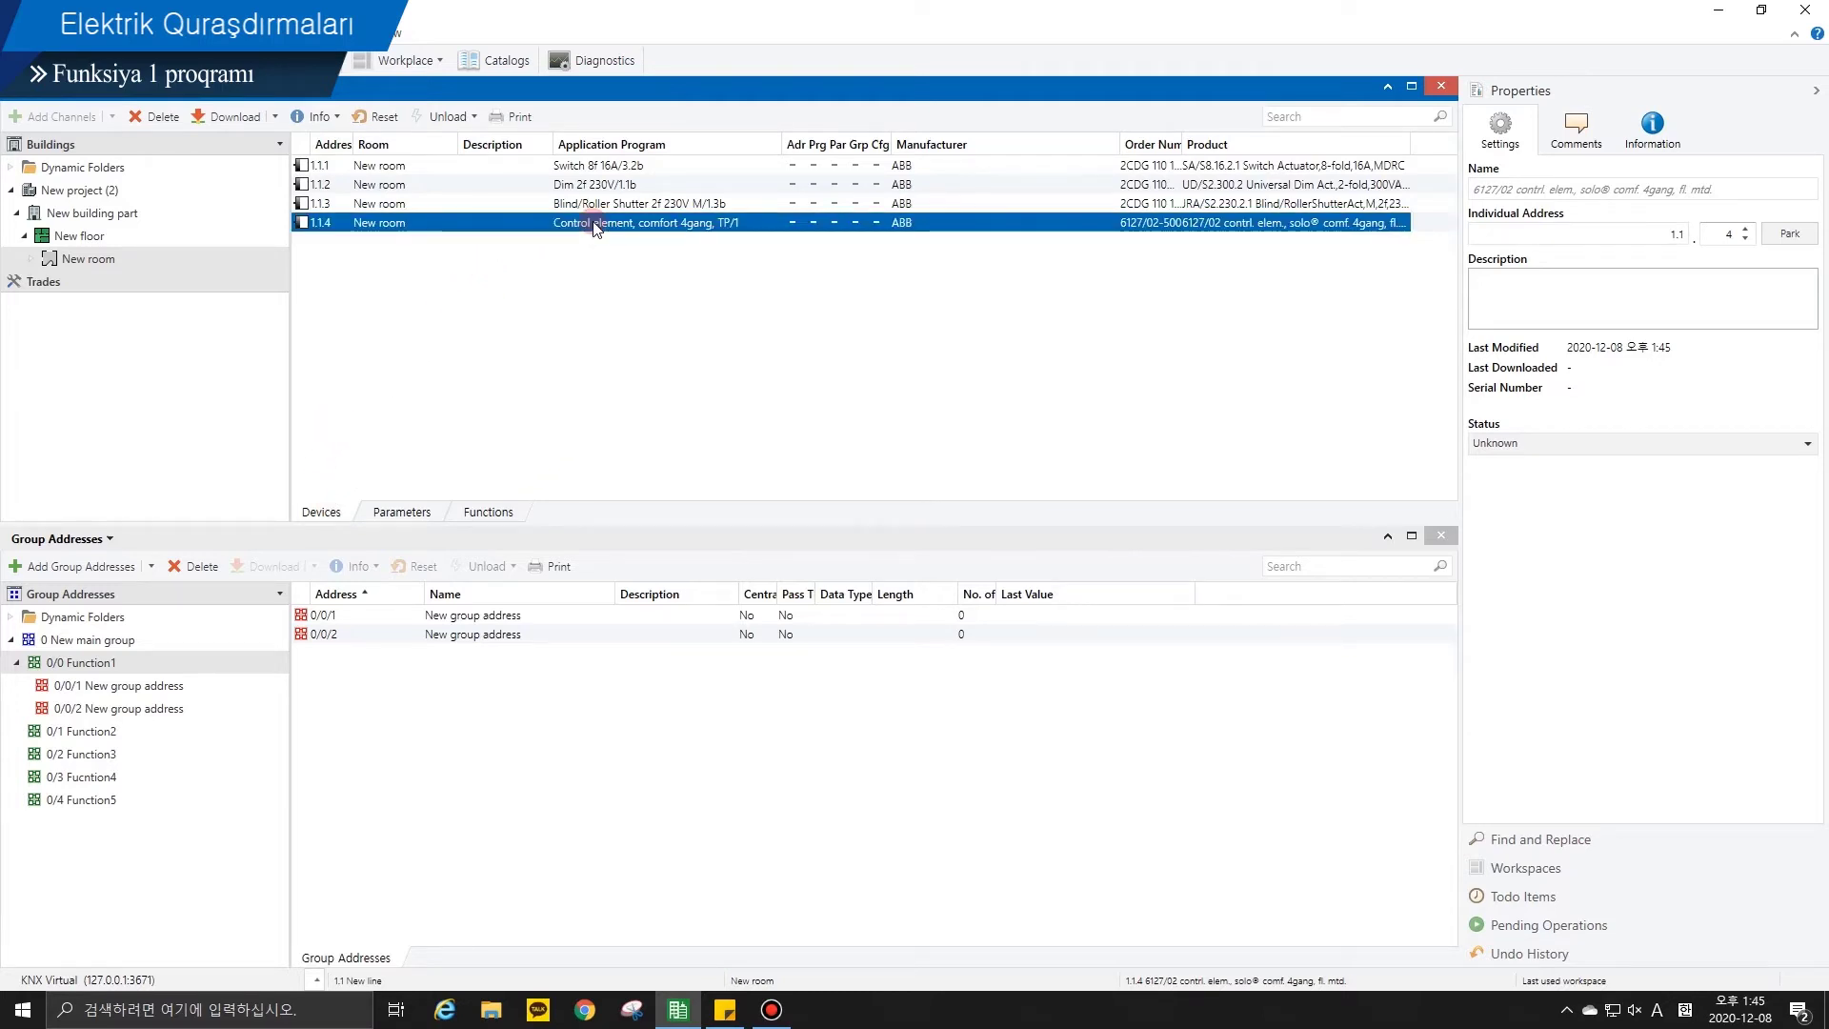
double_click(596, 226)
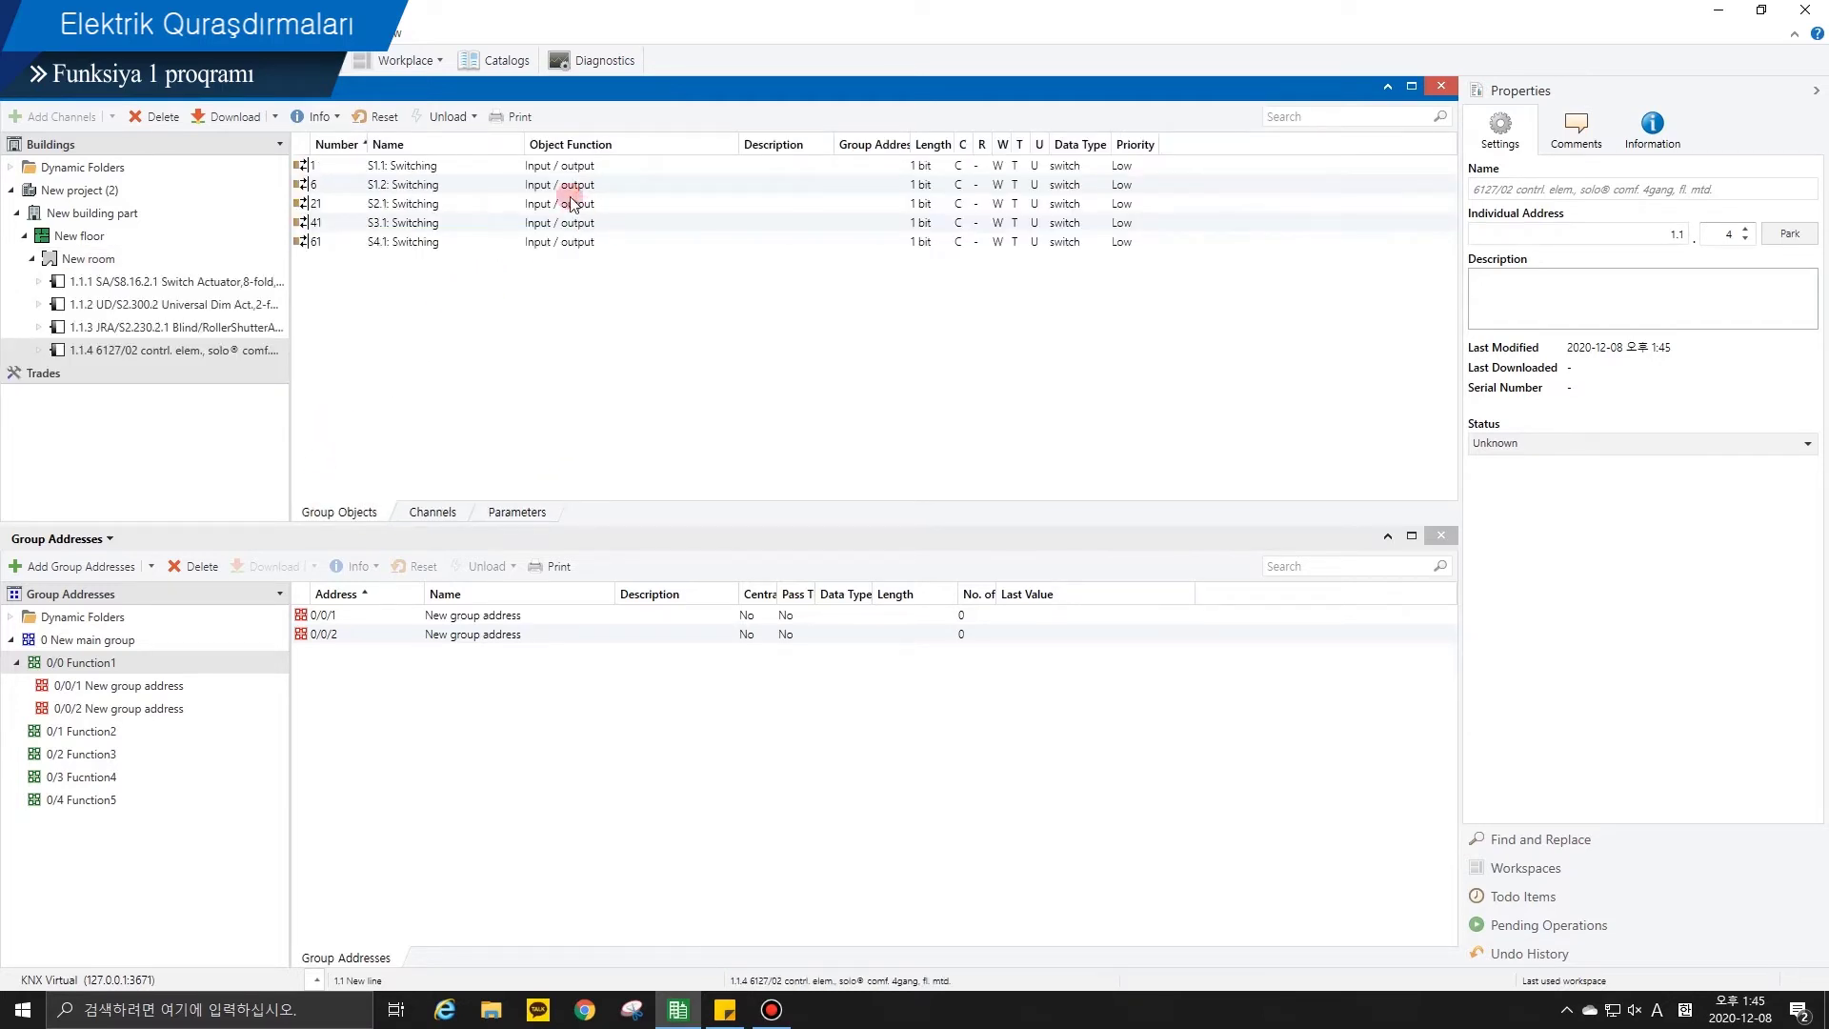
click(553, 167)
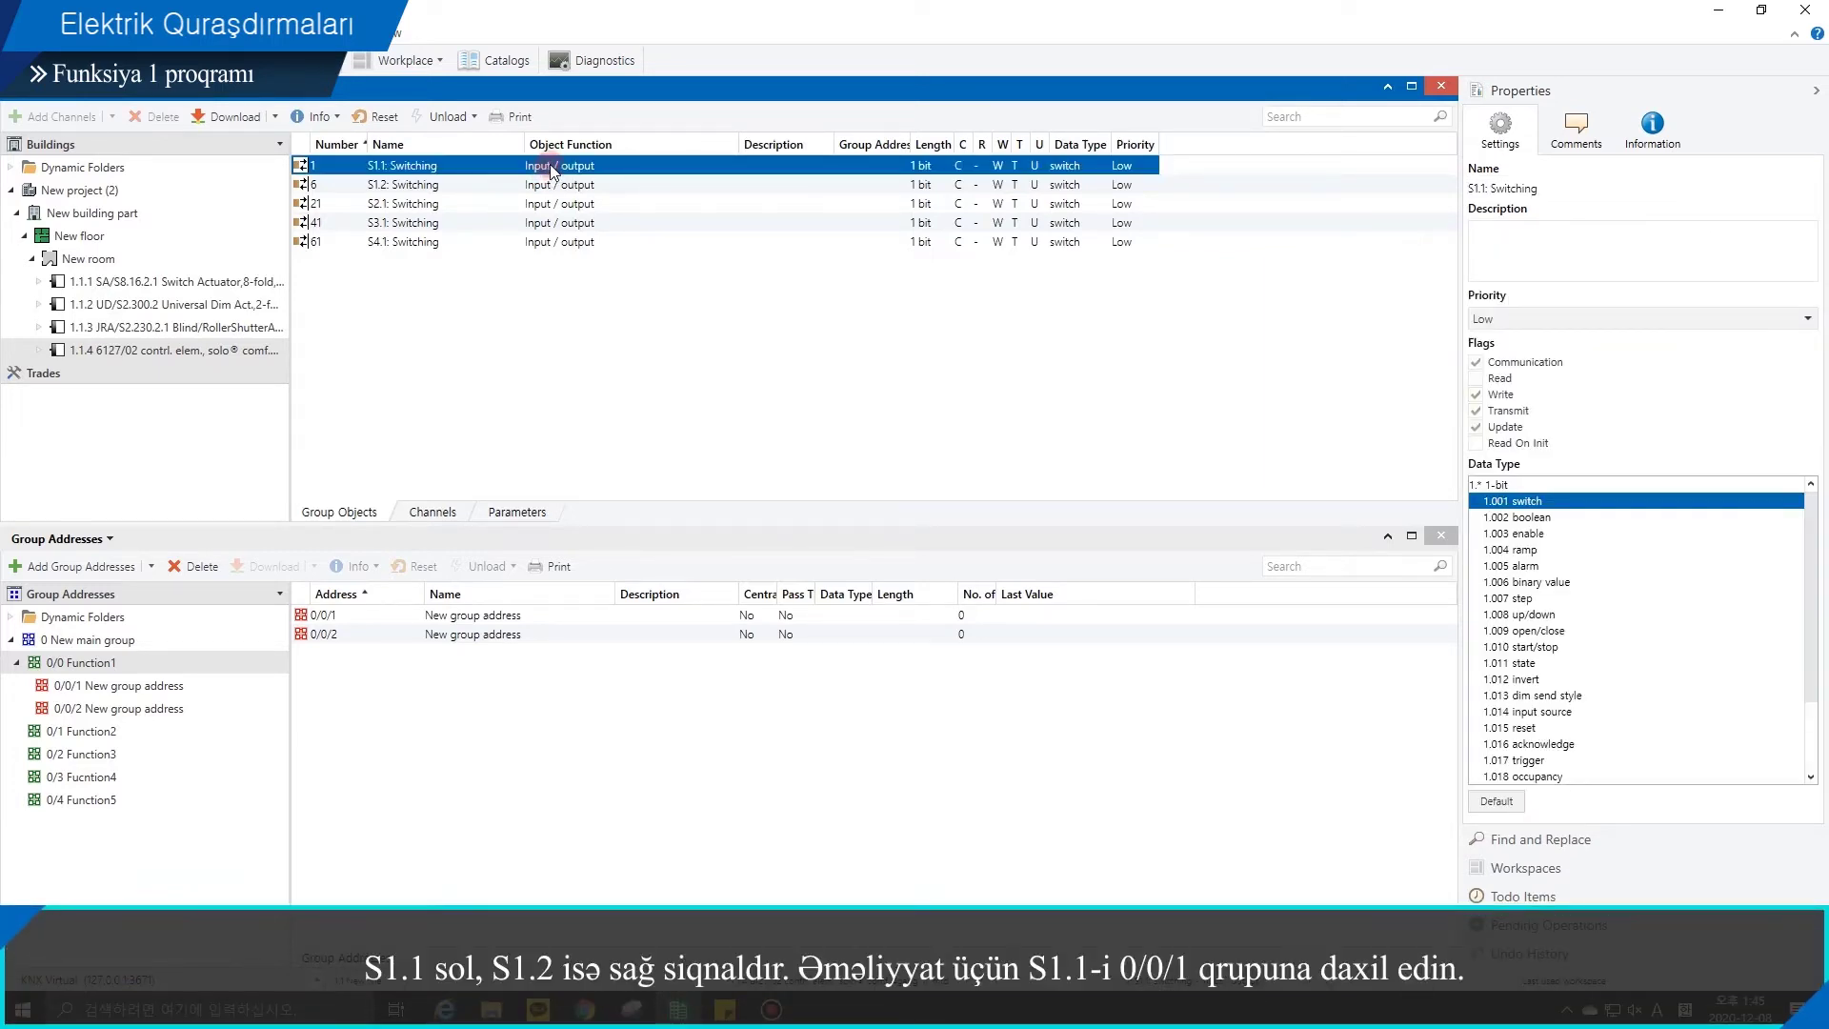
drag(553, 168, 213, 678)
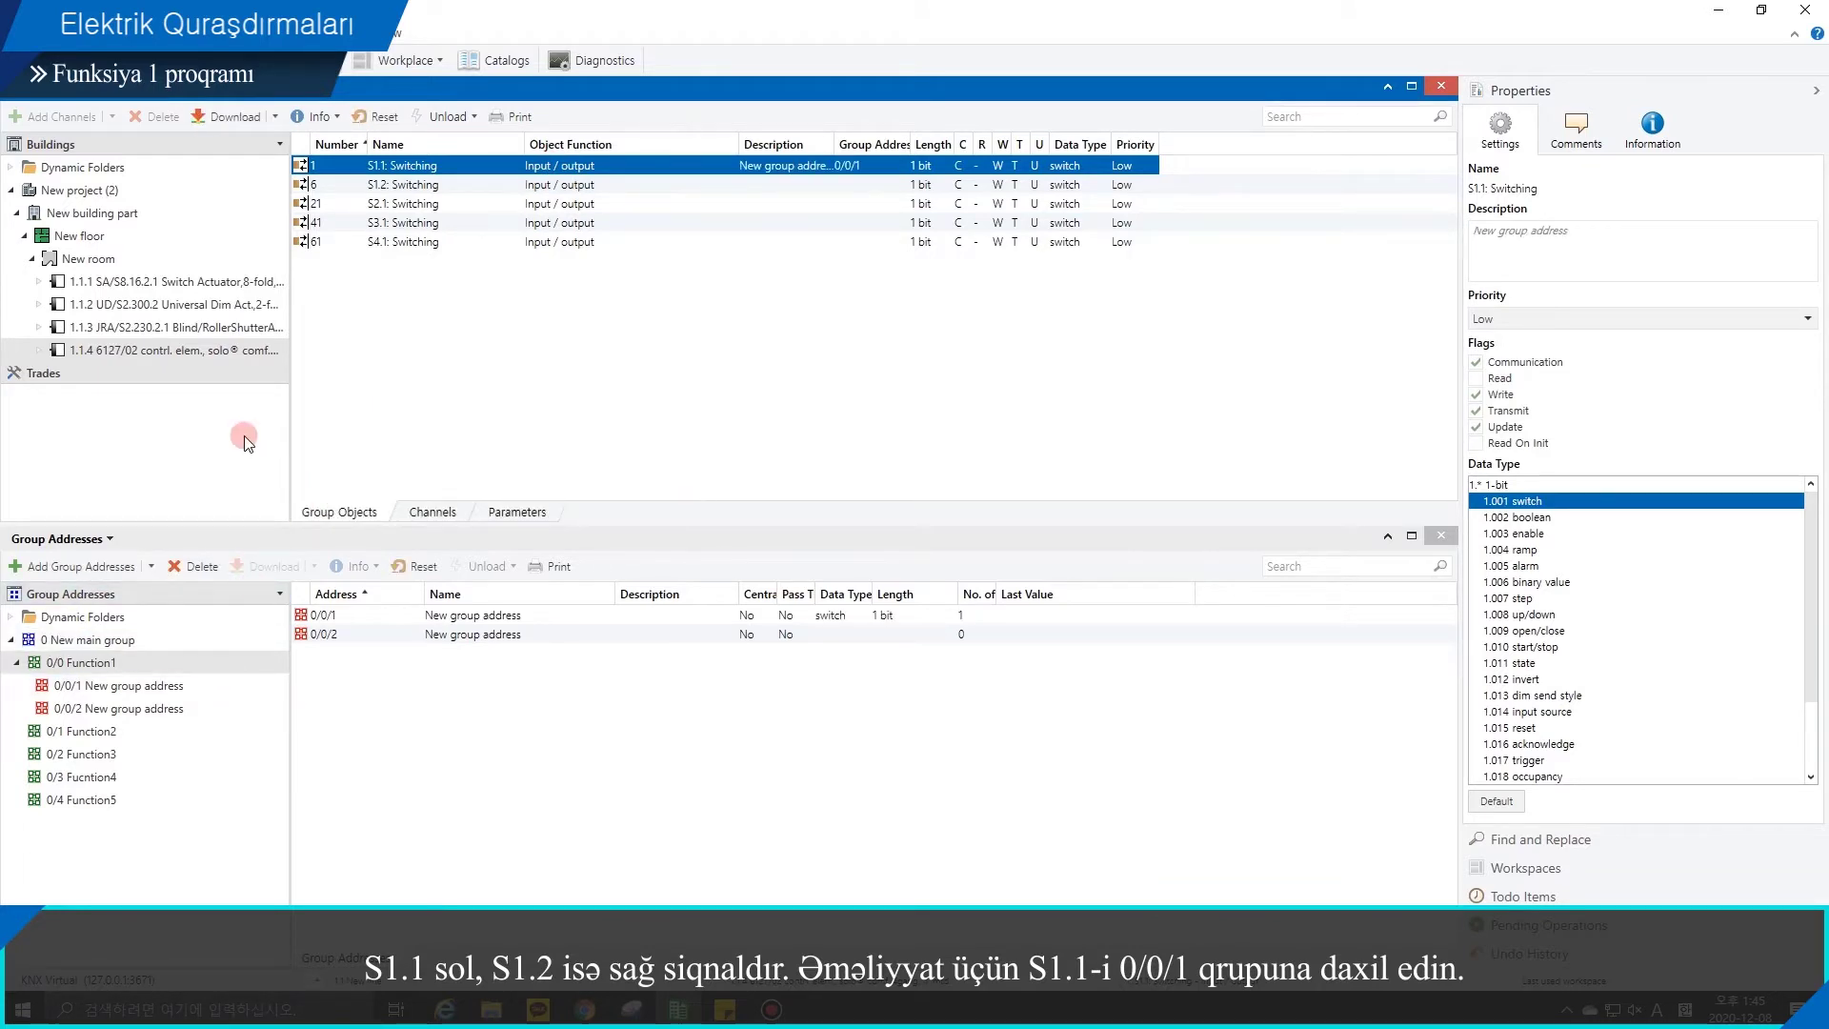
Step: Link the Output A "Switch" object of switch actuator 1.1.1 to group address 0/0/1 and check that address's associations
click(220, 283)
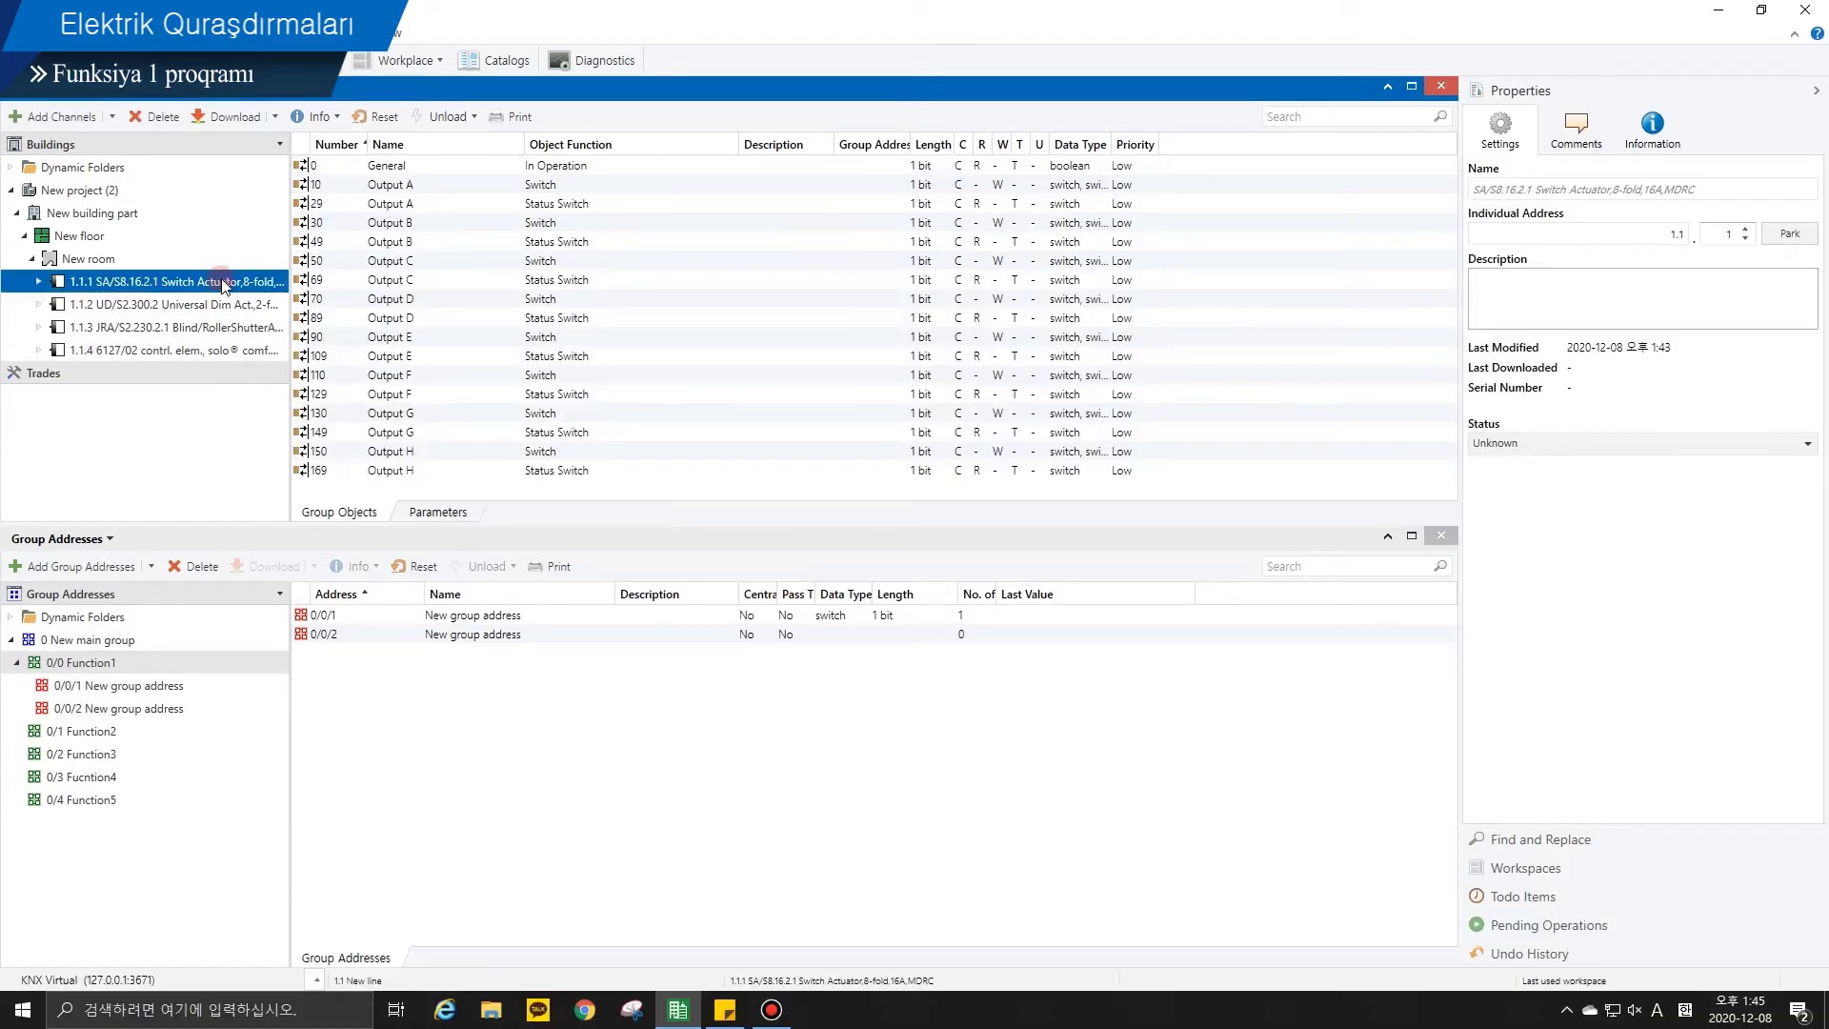
click(540, 186)
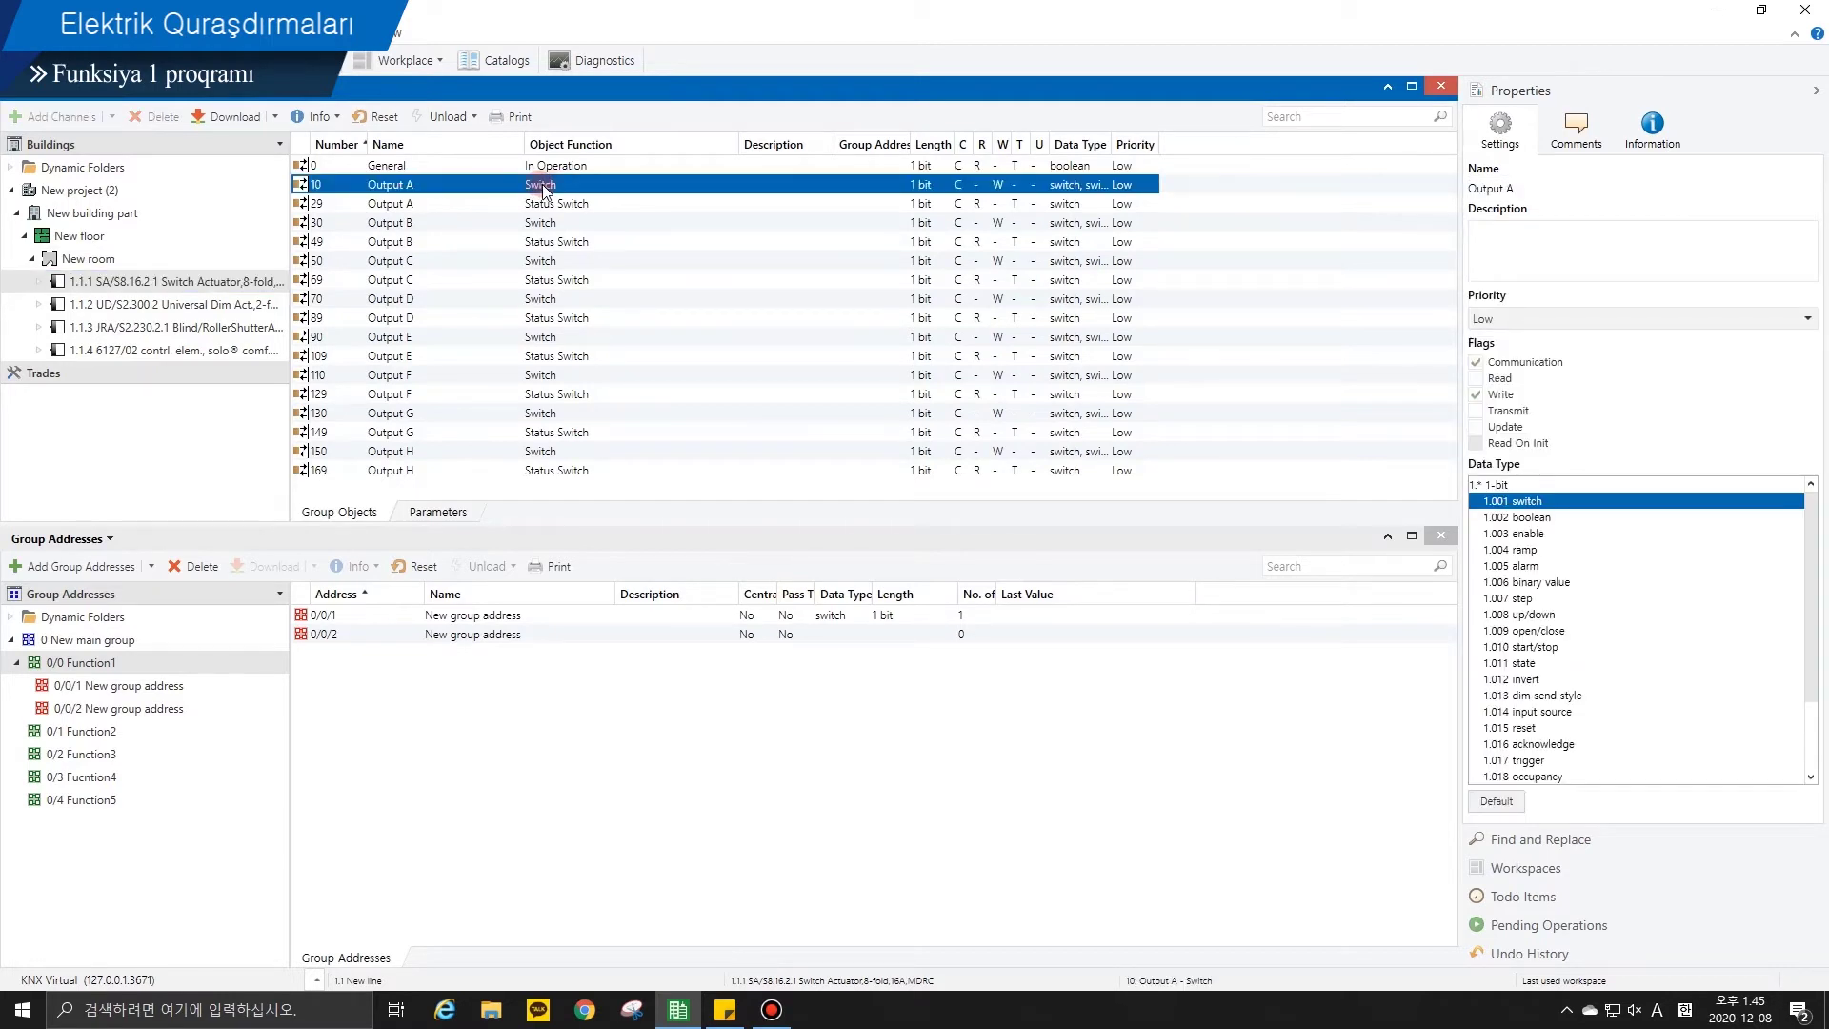
drag(546, 187, 175, 684)
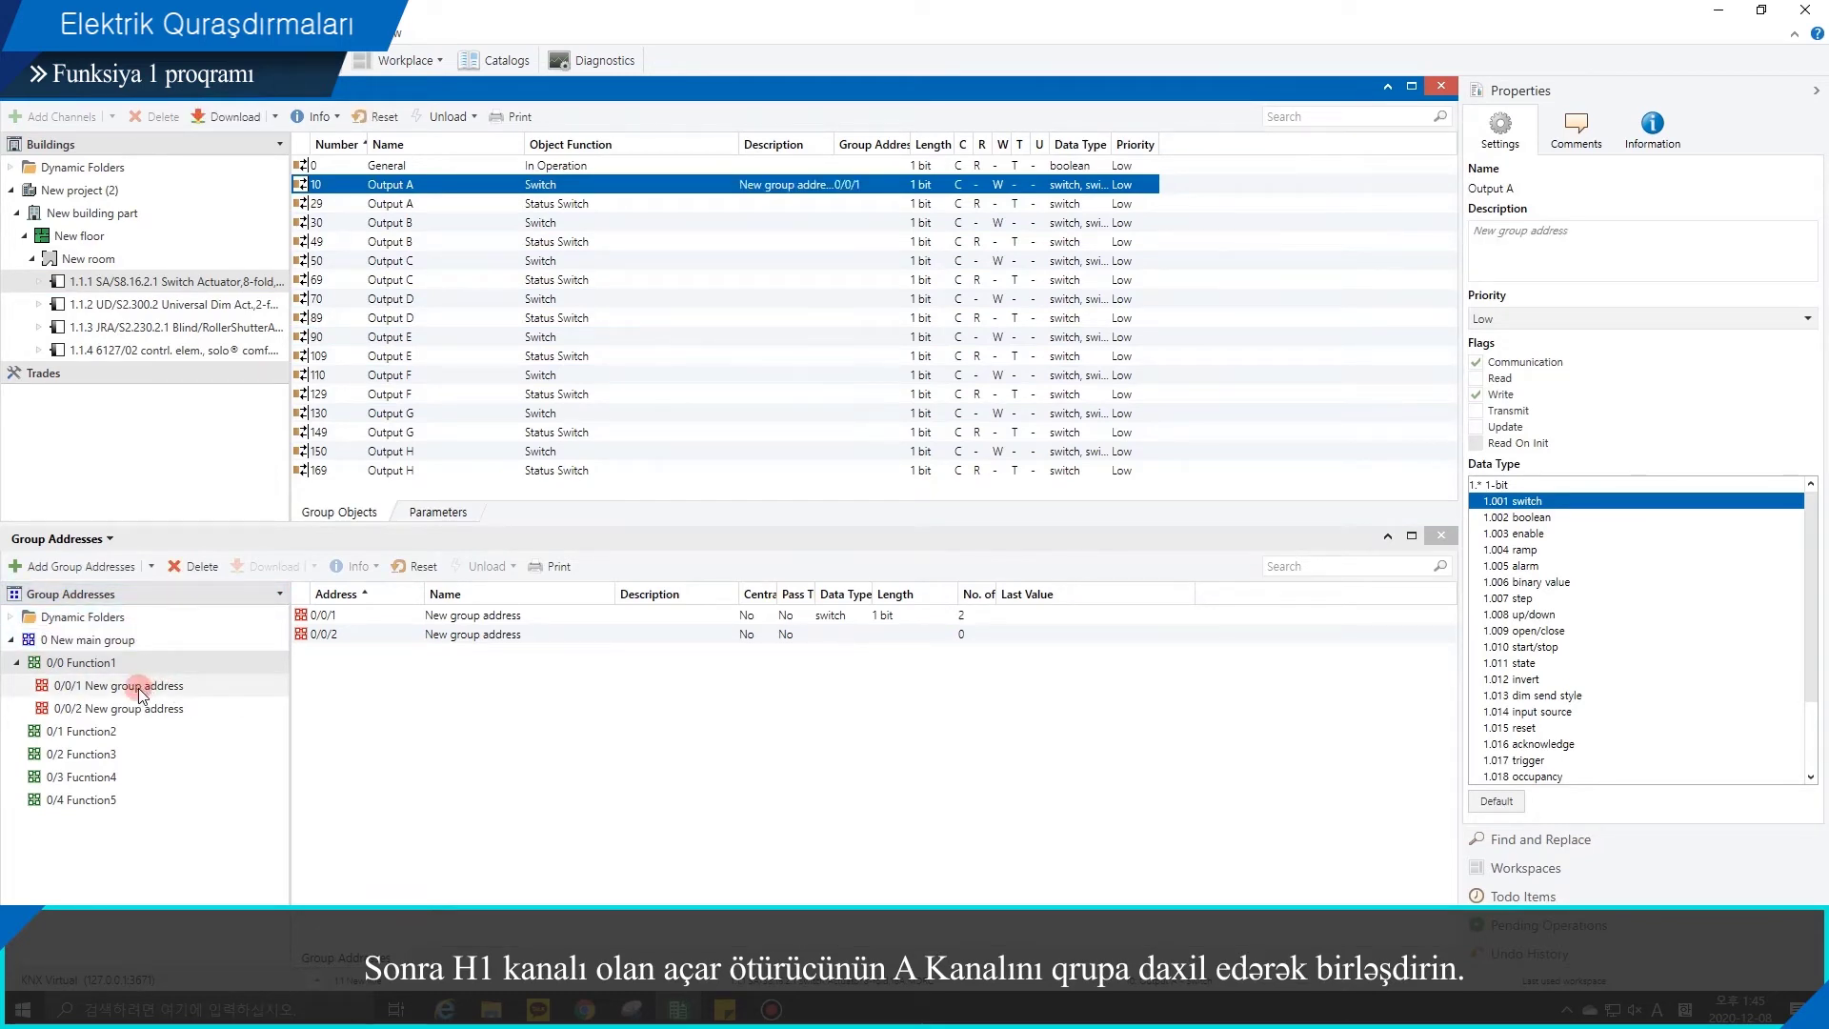
click(140, 687)
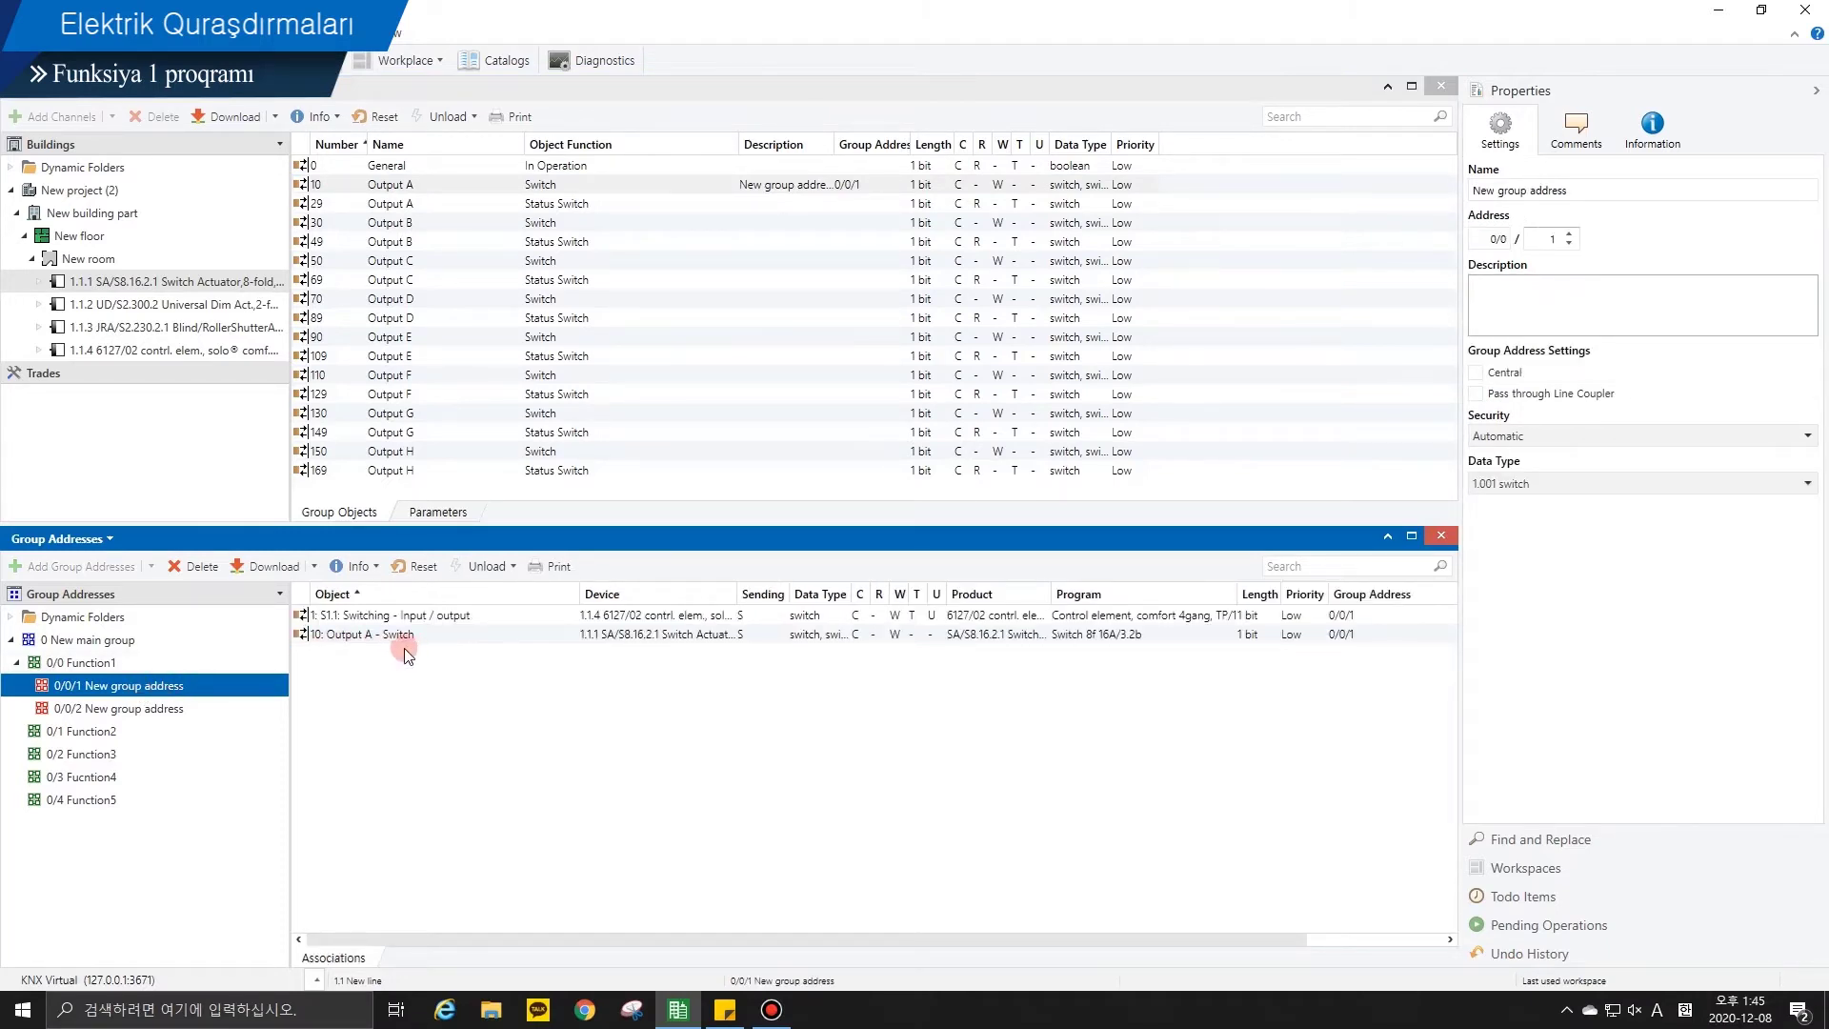
Step: Add one group address to middle group 0/1 Function2 using the first free address, and show its associations
click(14, 664)
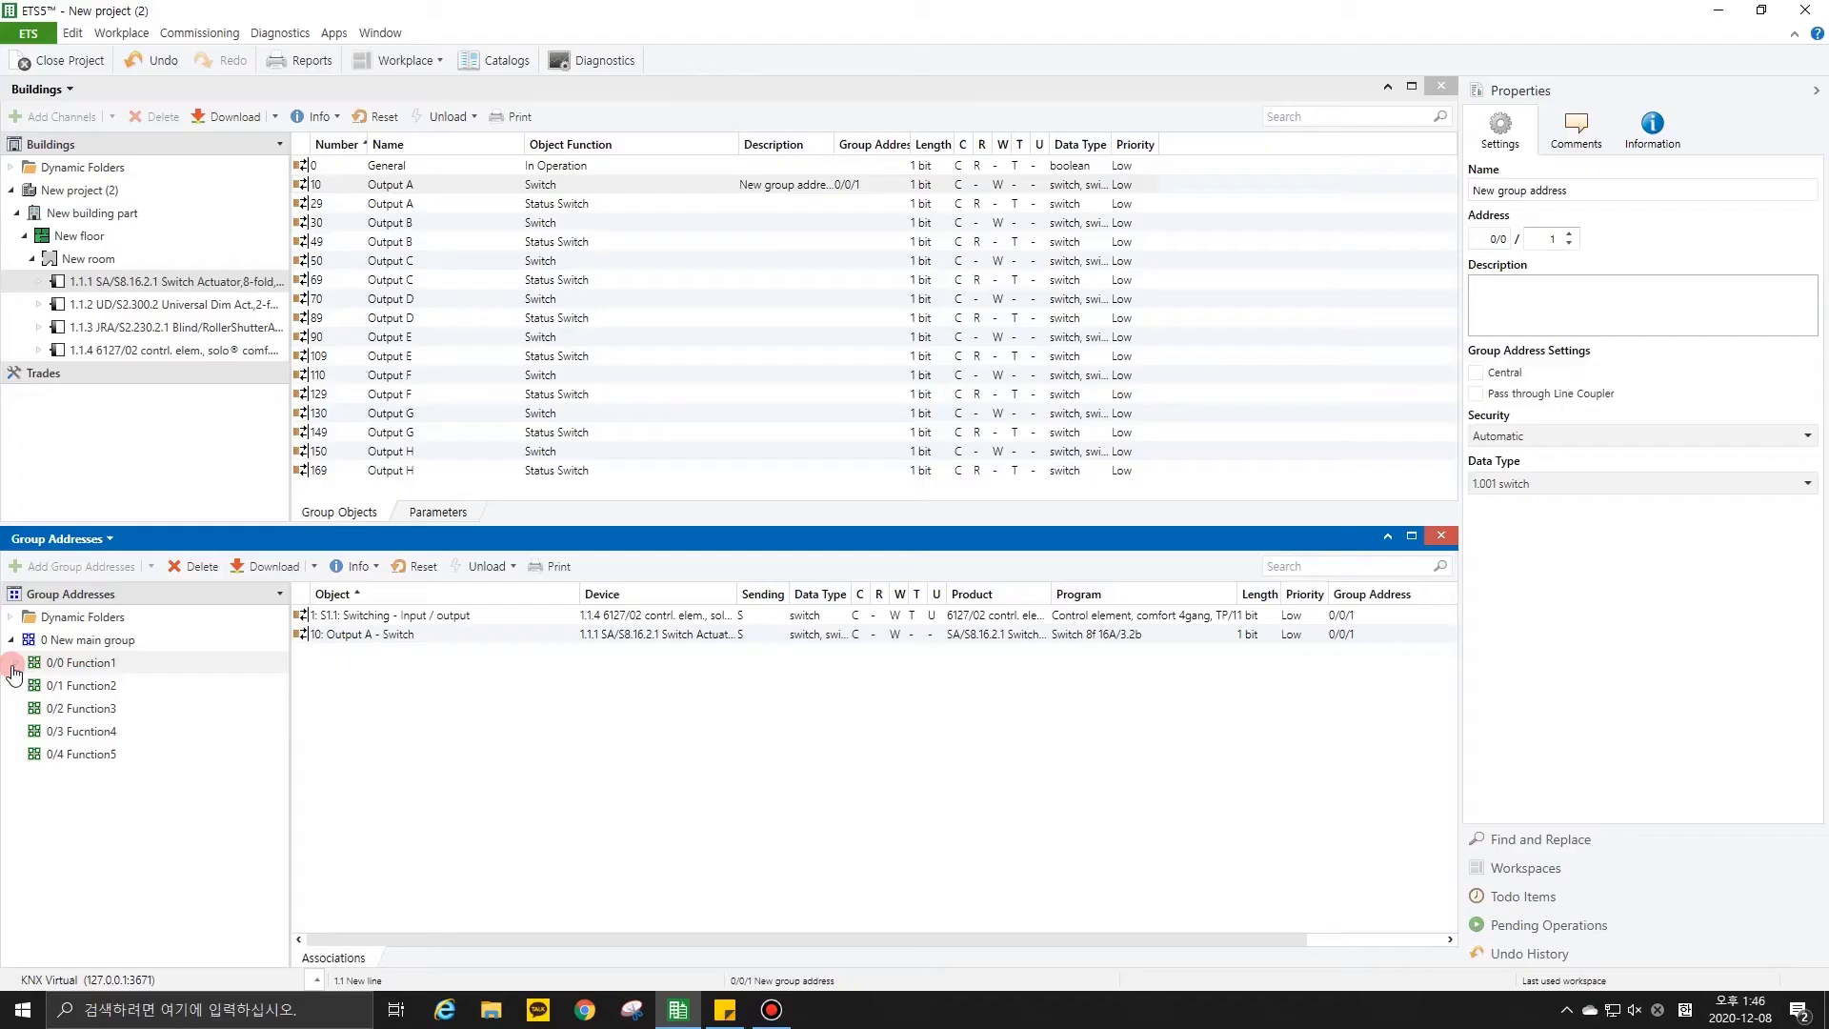
click(54, 682)
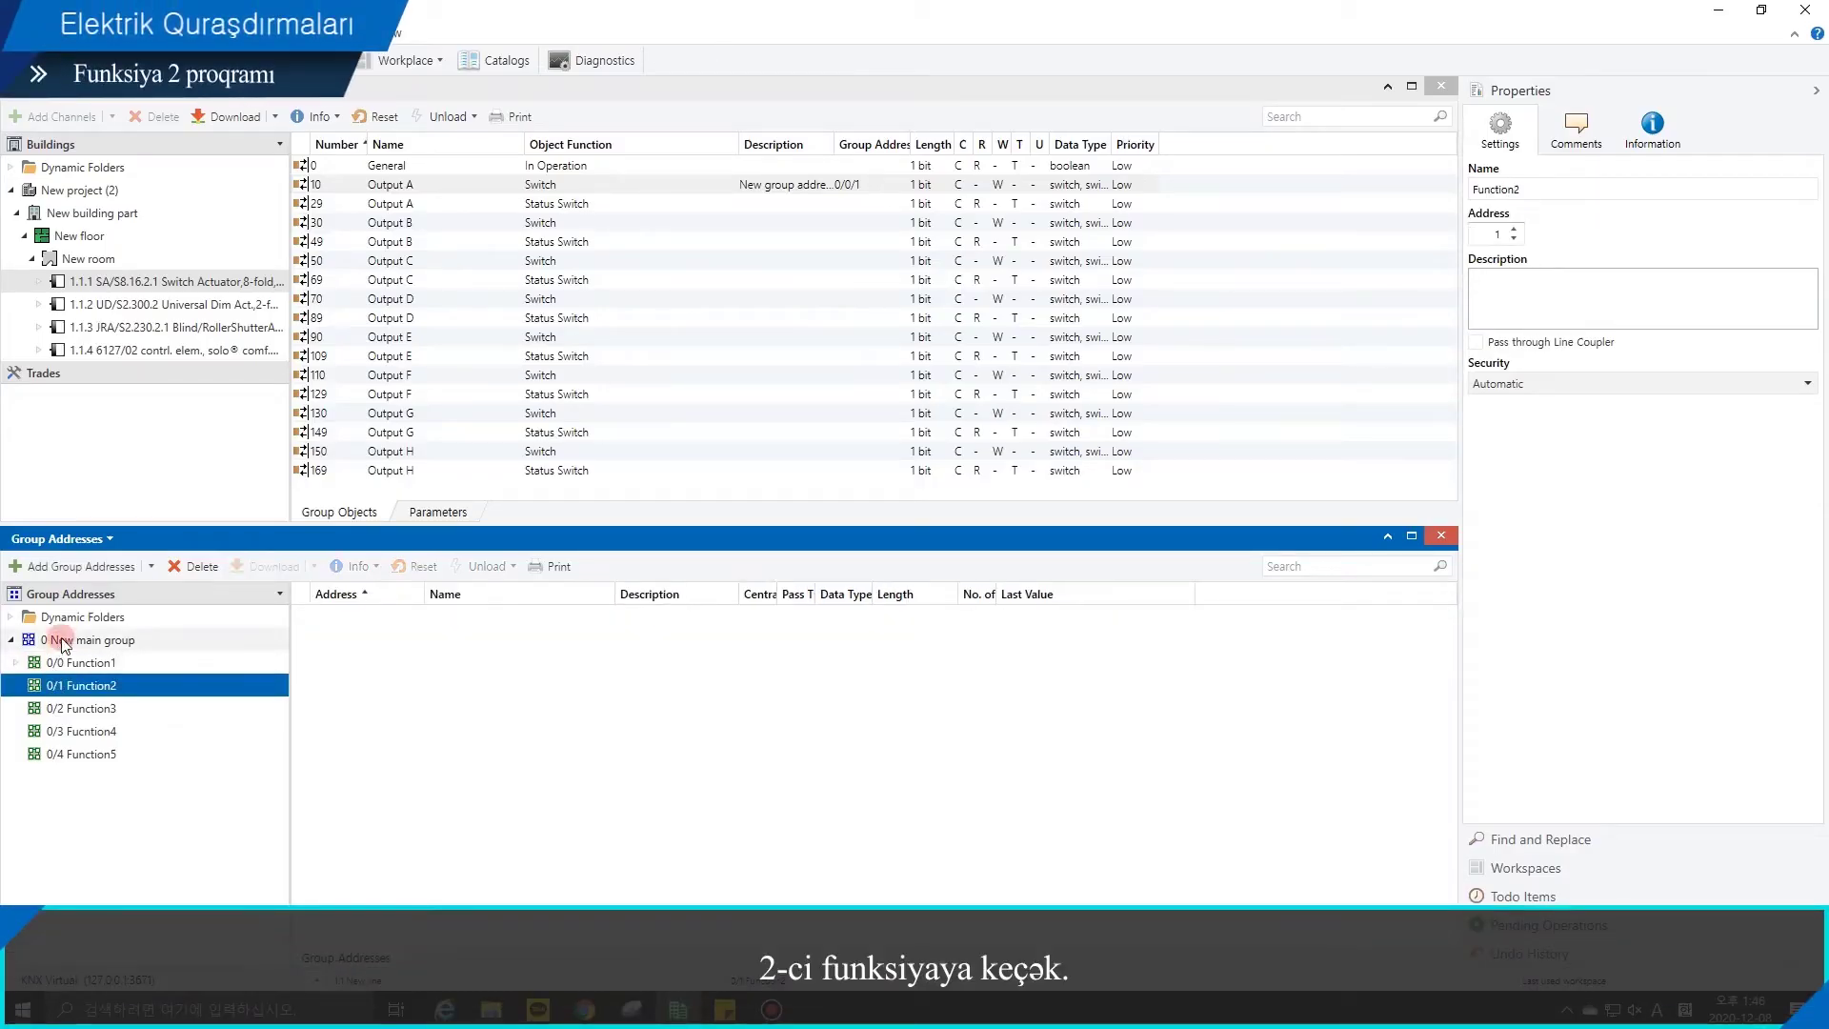
click(137, 570)
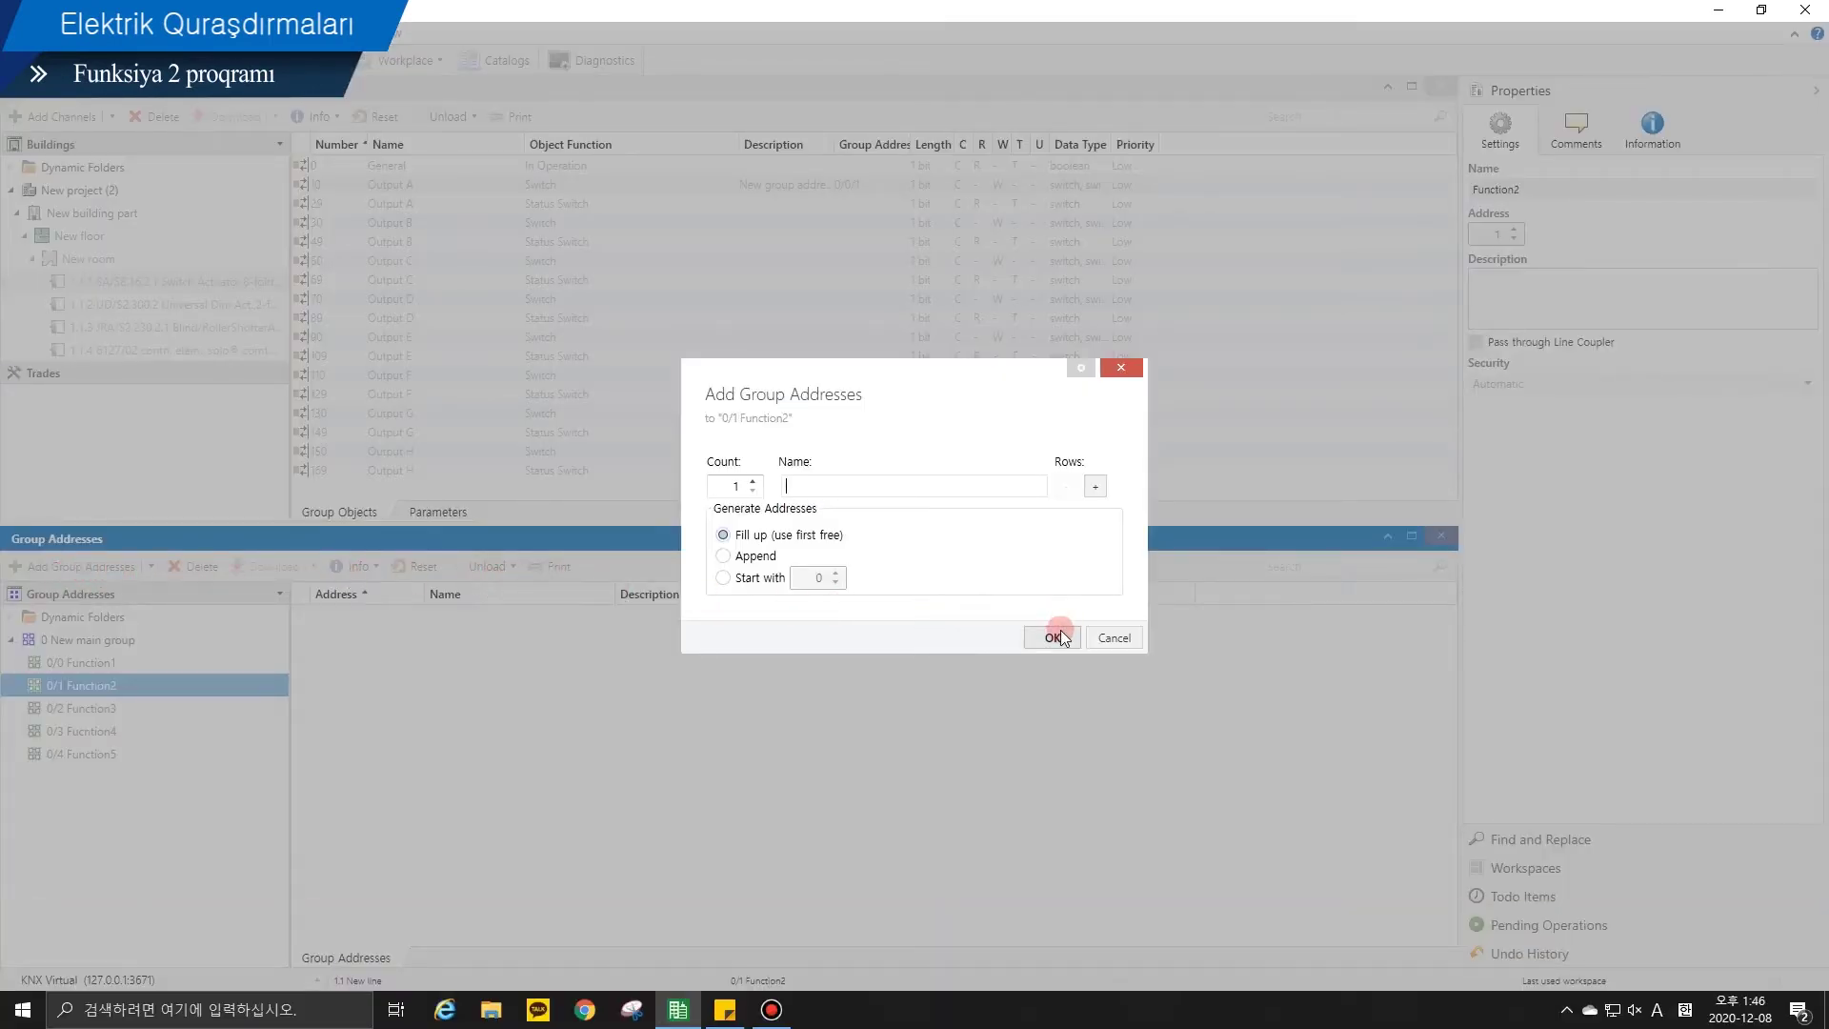
click(1055, 636)
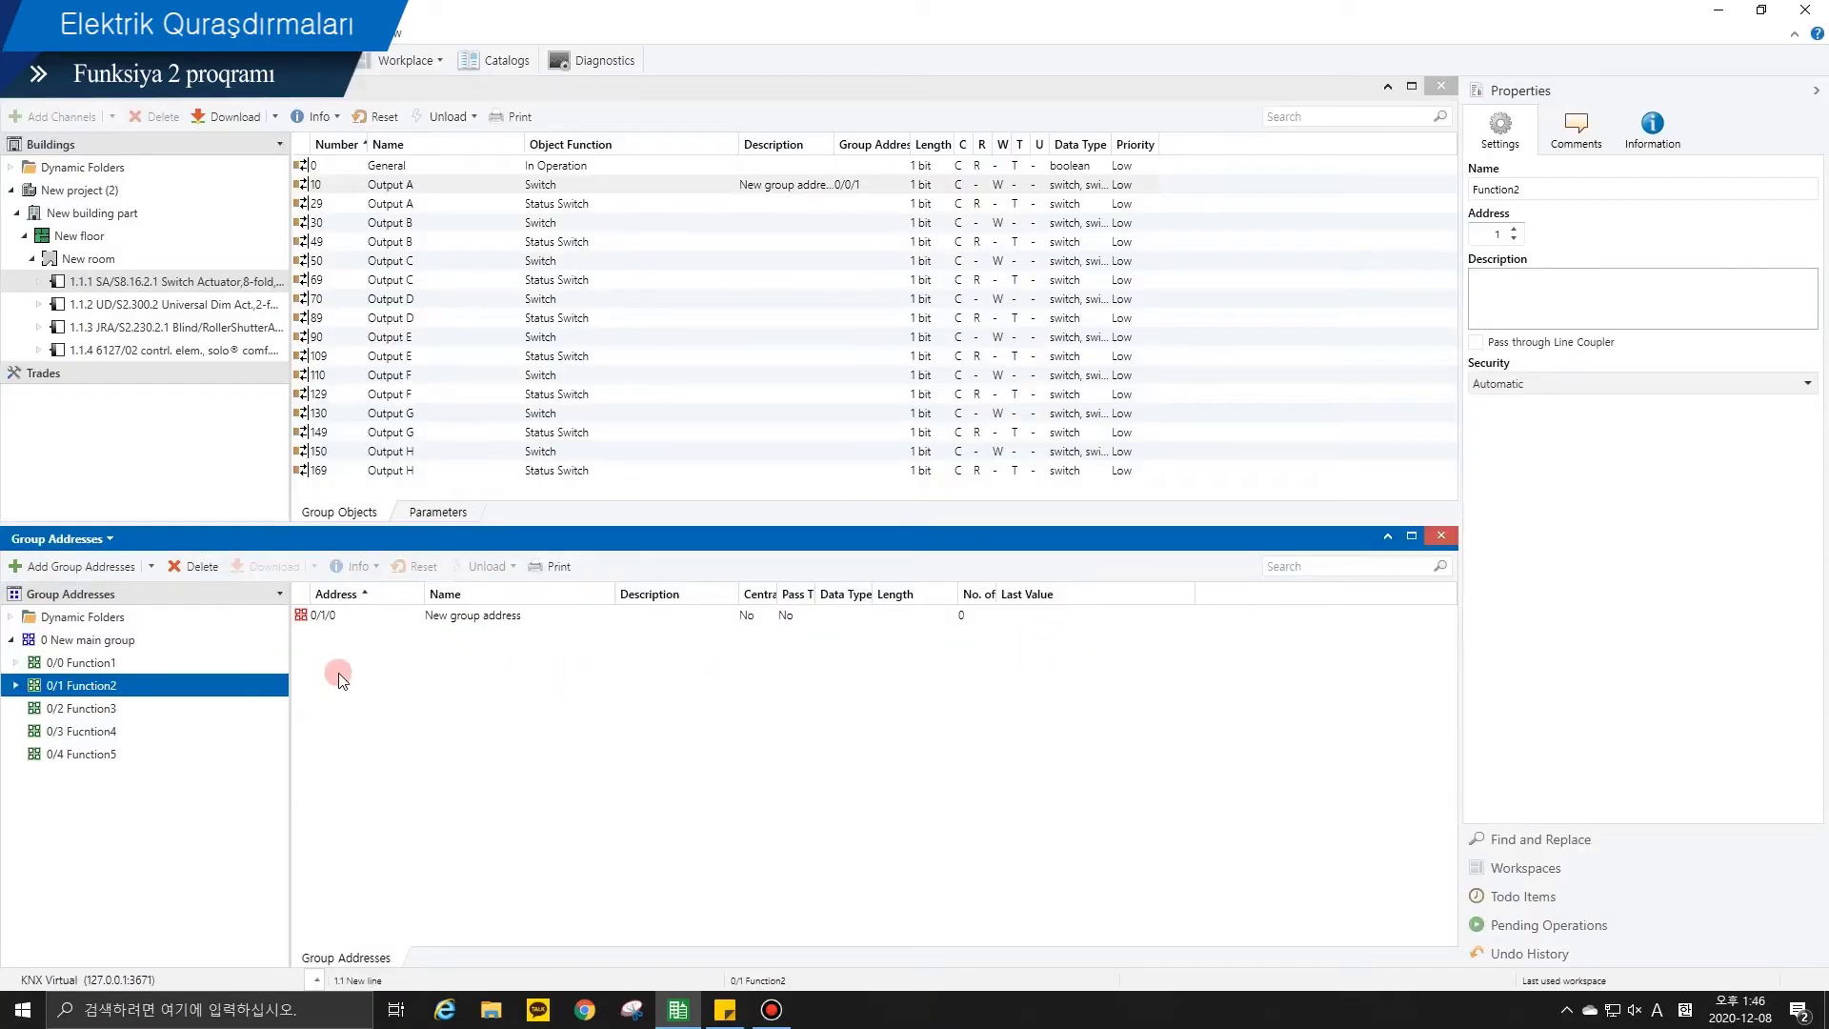
double_click(127, 687)
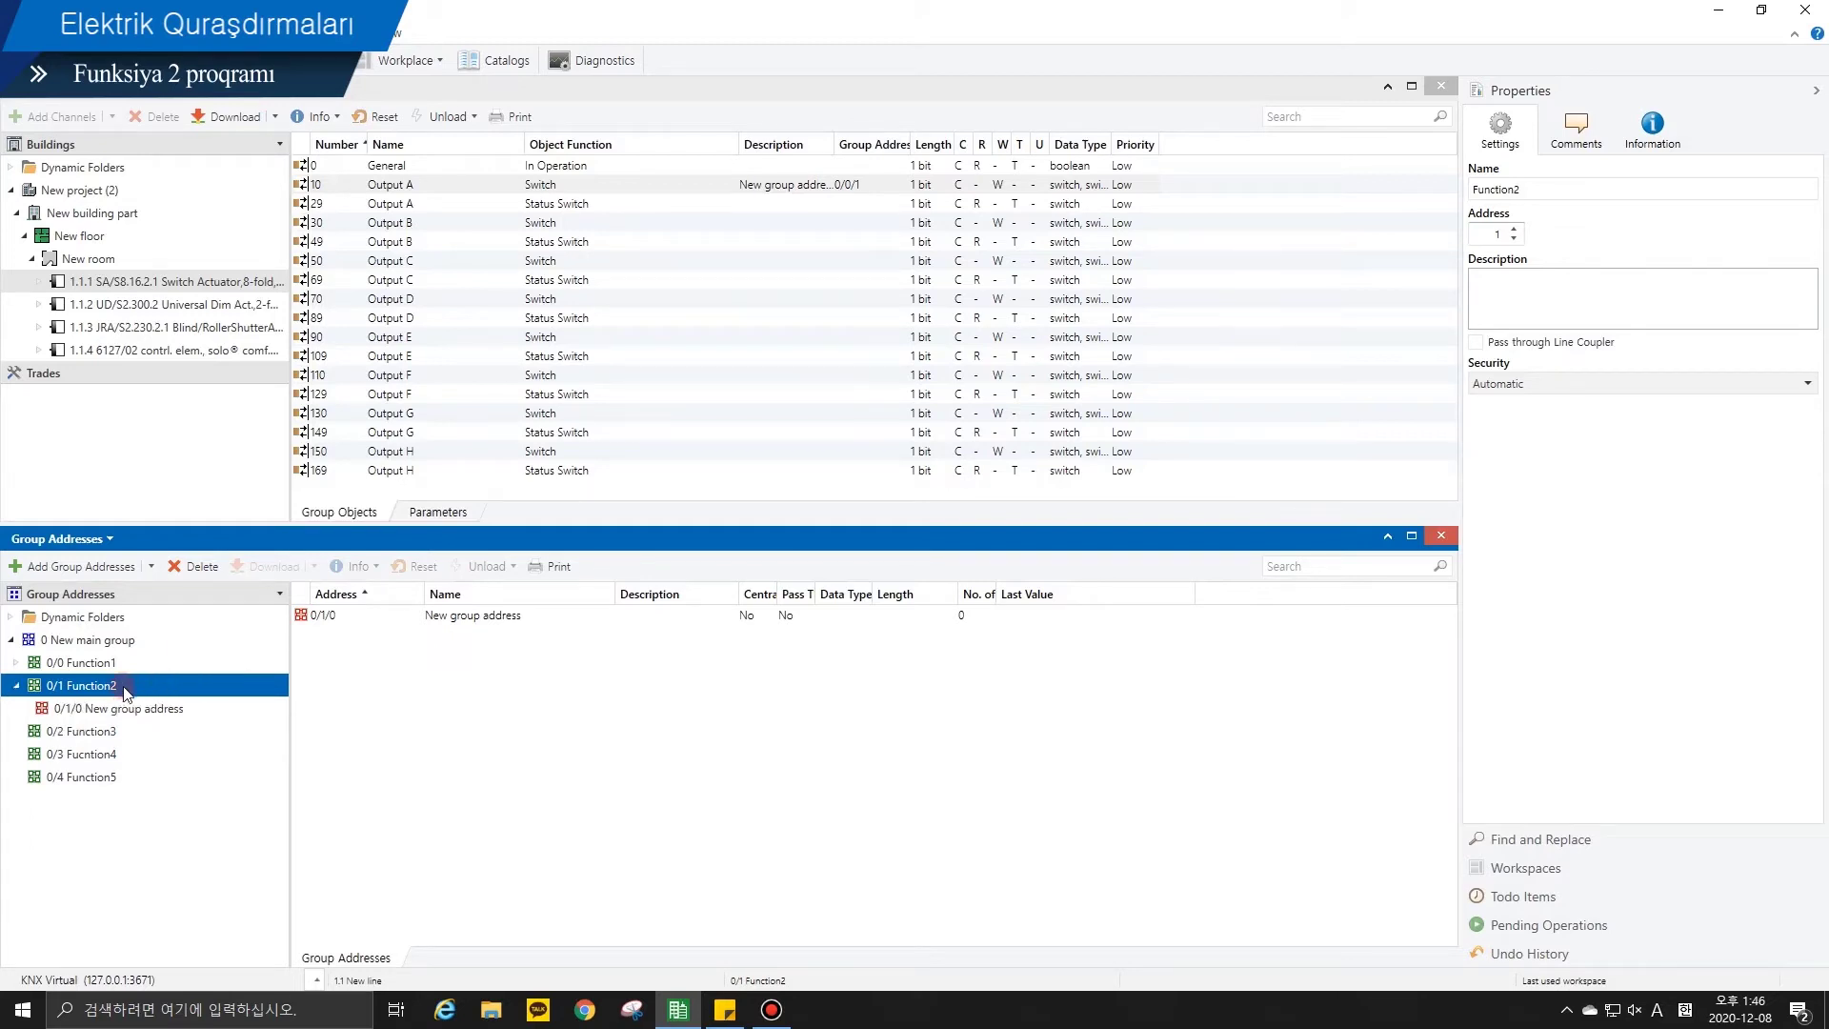
click(127, 711)
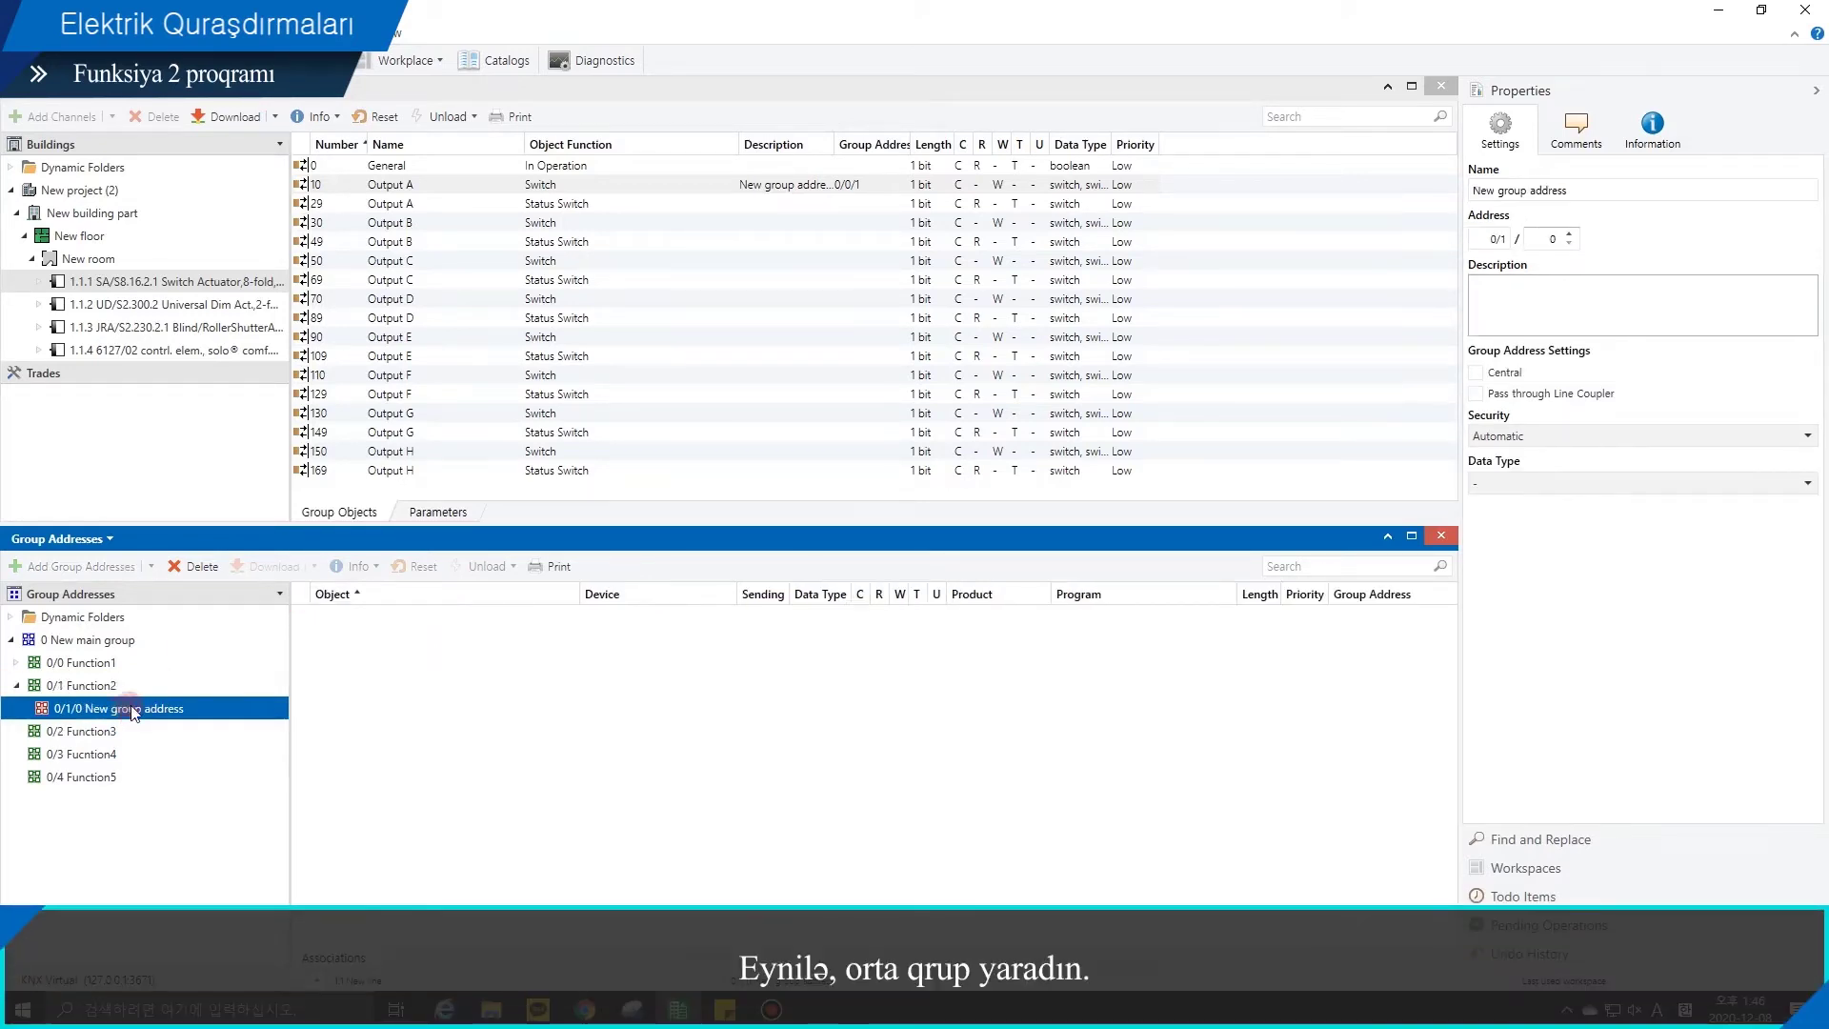
Step: For rocker switch 1 right on control element 1.1.4, select alternating on/off as the reaction on rising edge
click(408, 499)
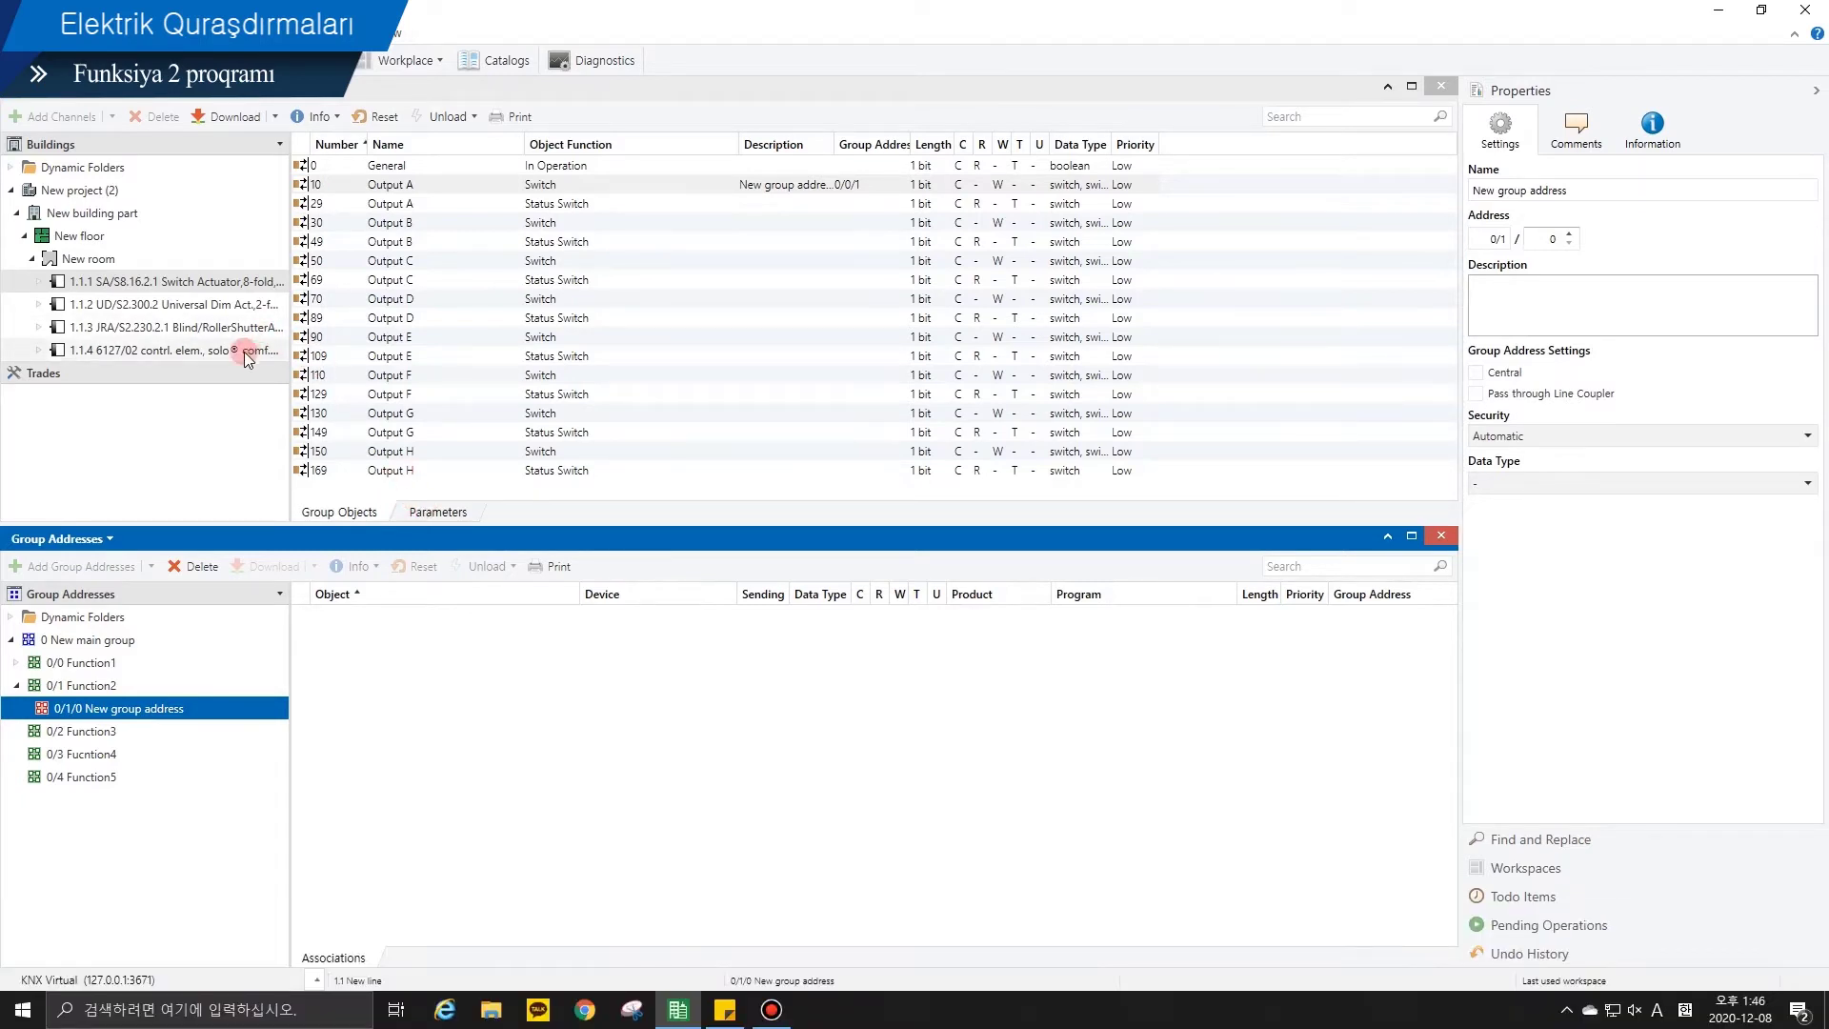
click(244, 352)
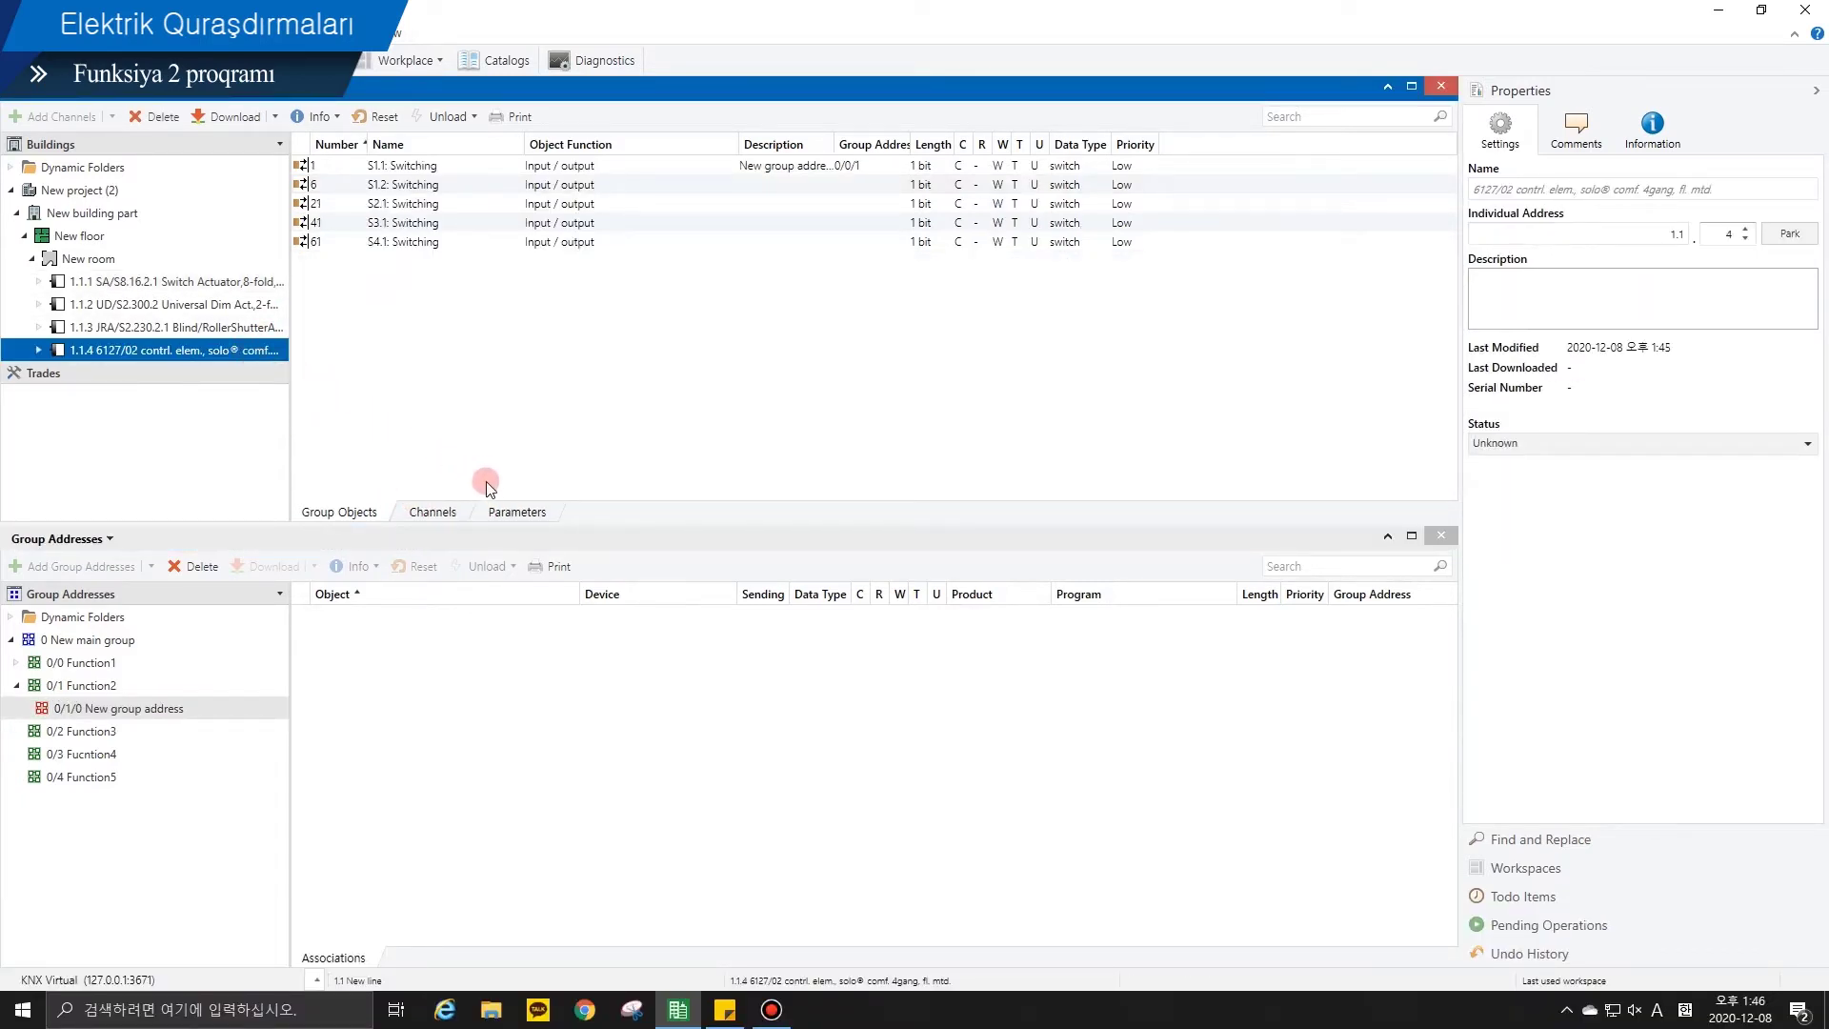
click(506, 513)
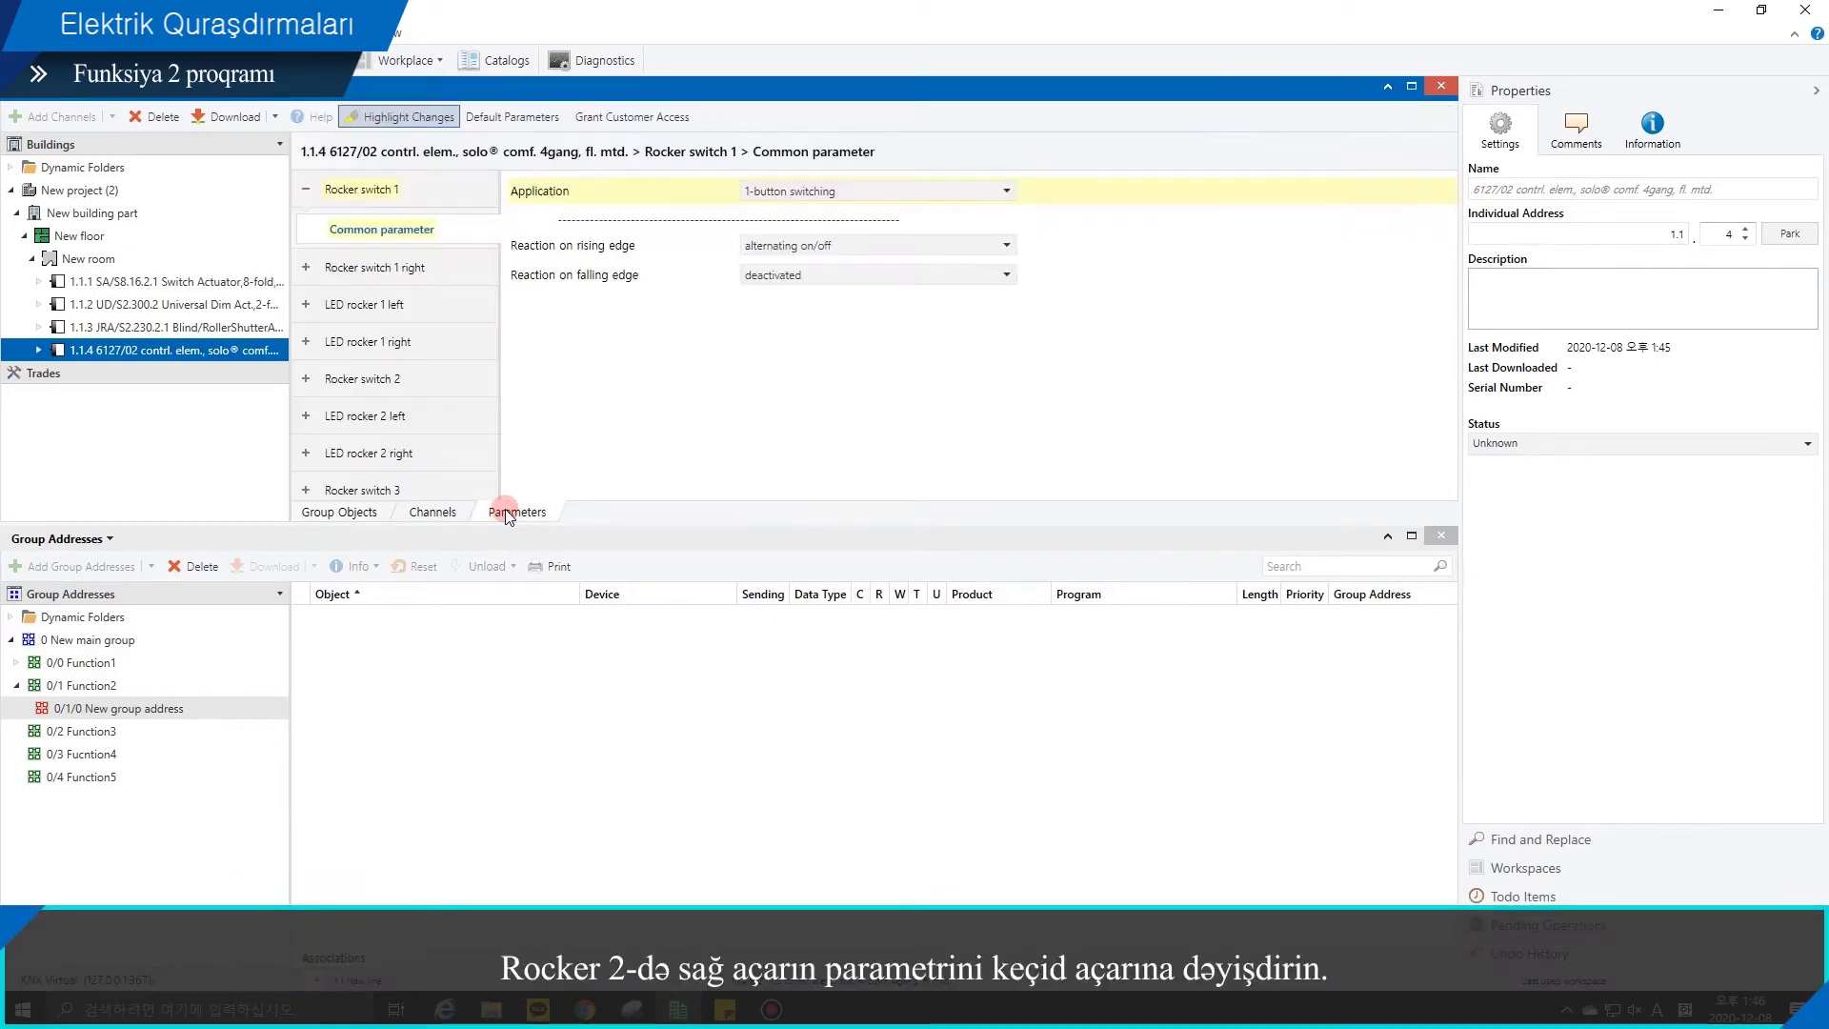
click(430, 266)
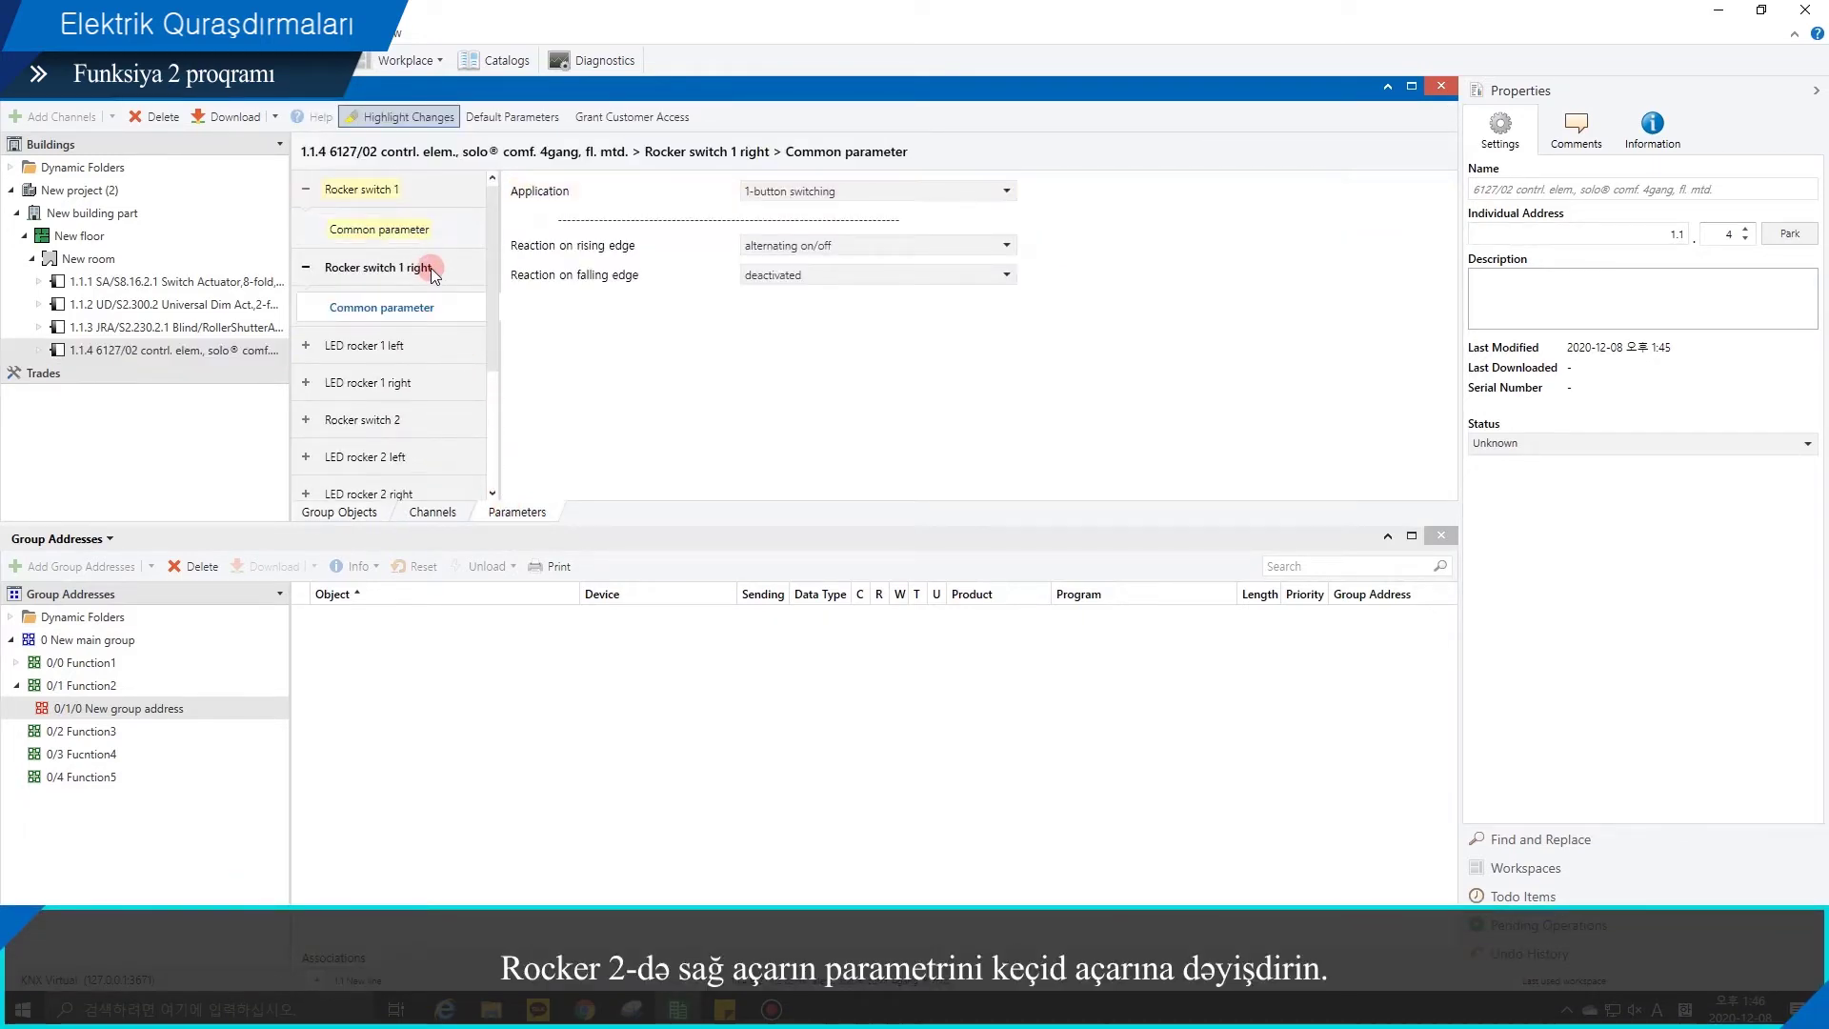
click(762, 248)
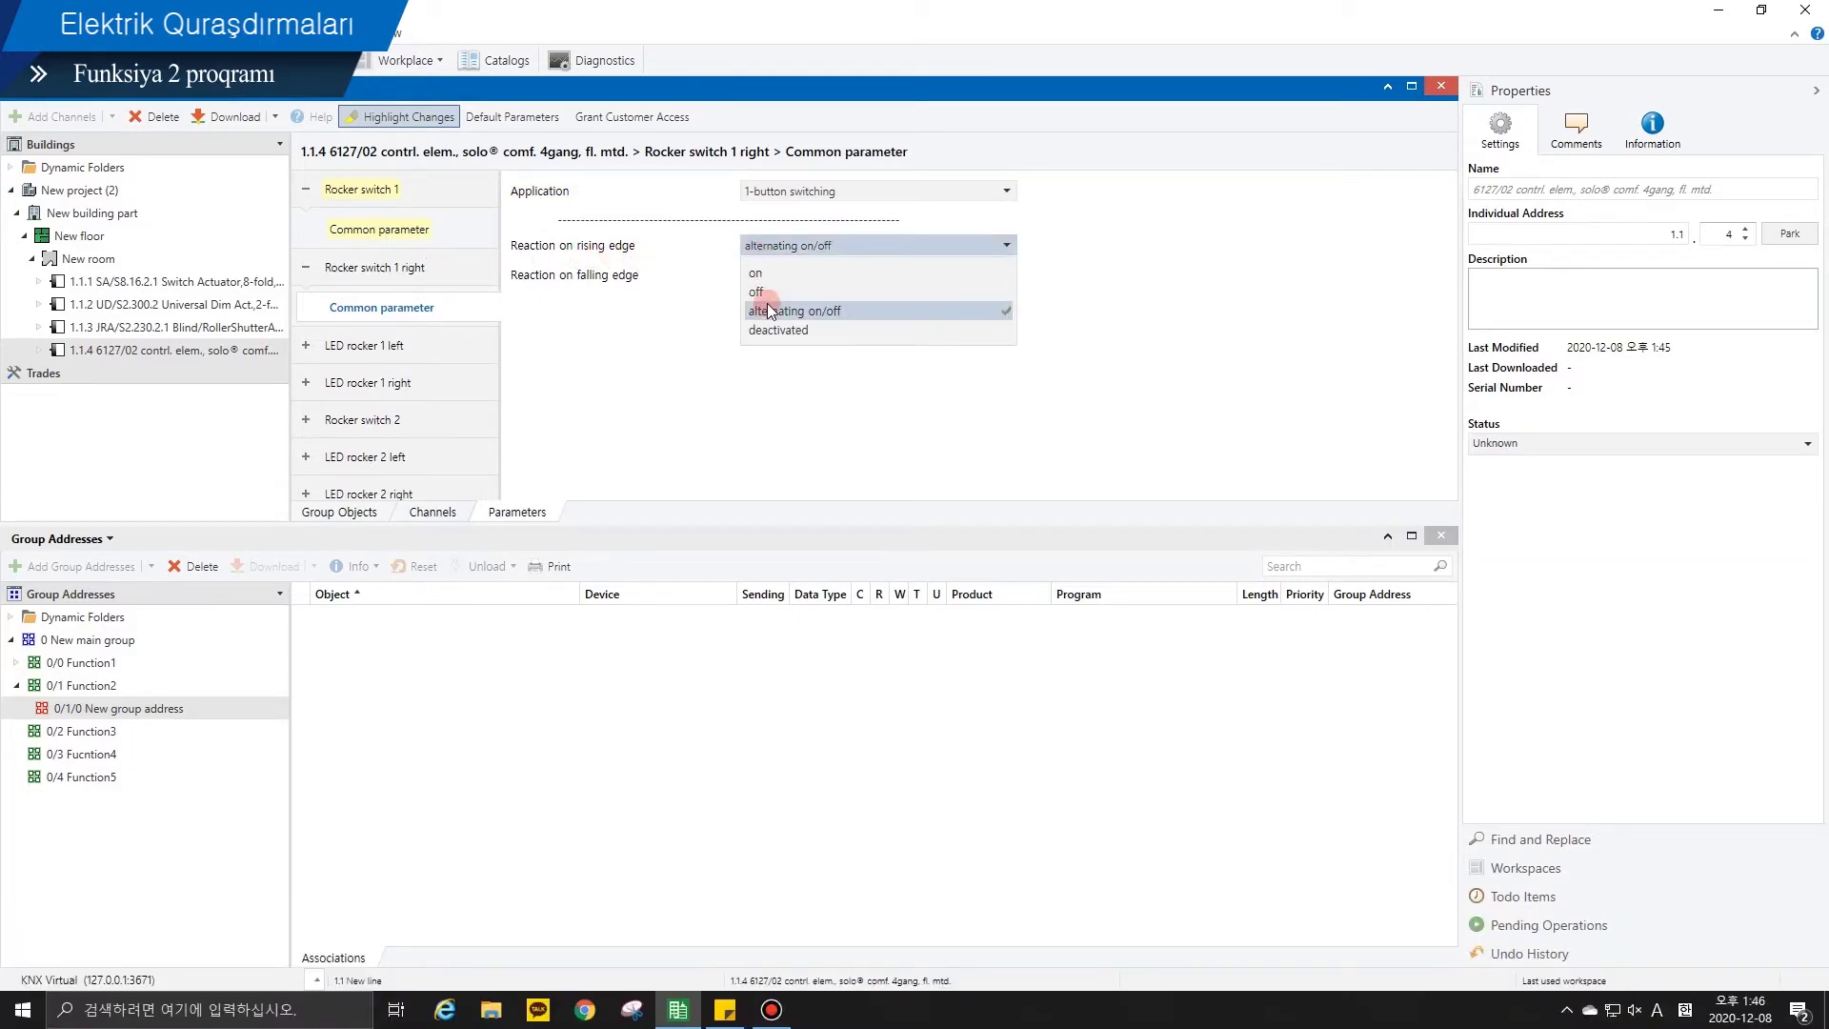
click(769, 312)
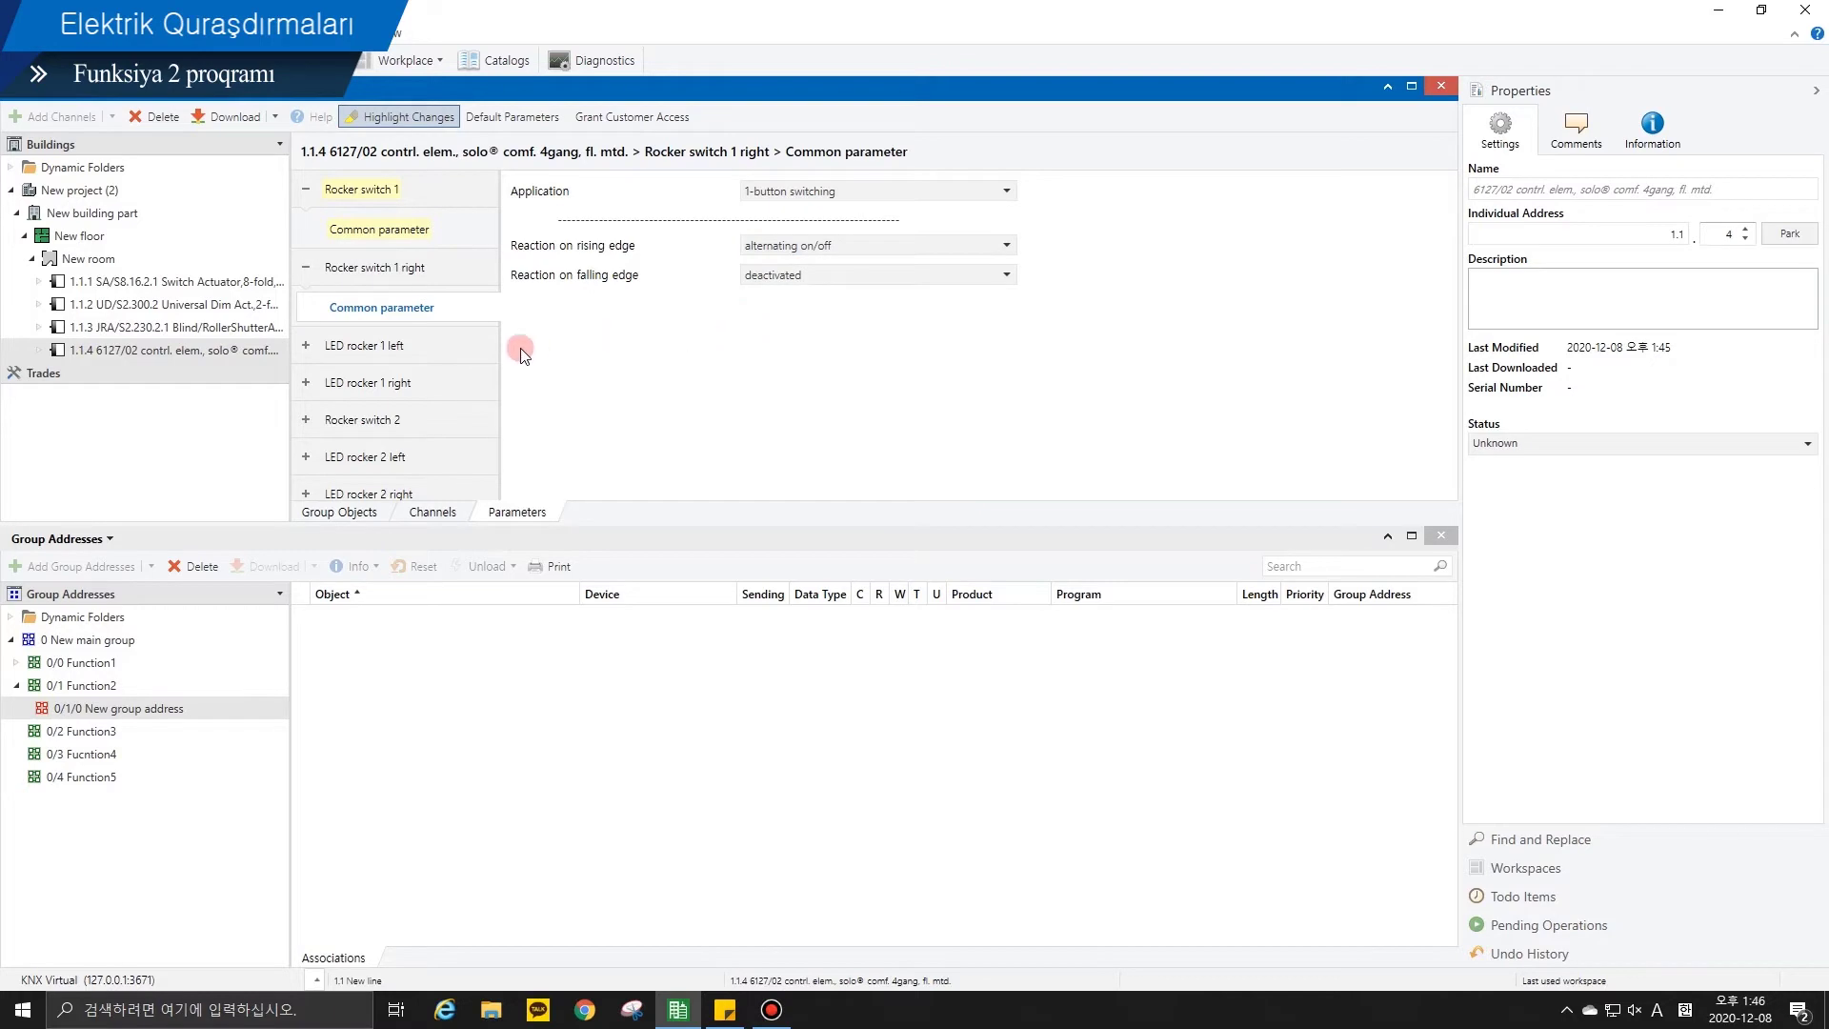
Step: Link group object "S1.2: Switching" of control element 1.1.4 to group address 0/1/0
click(322, 512)
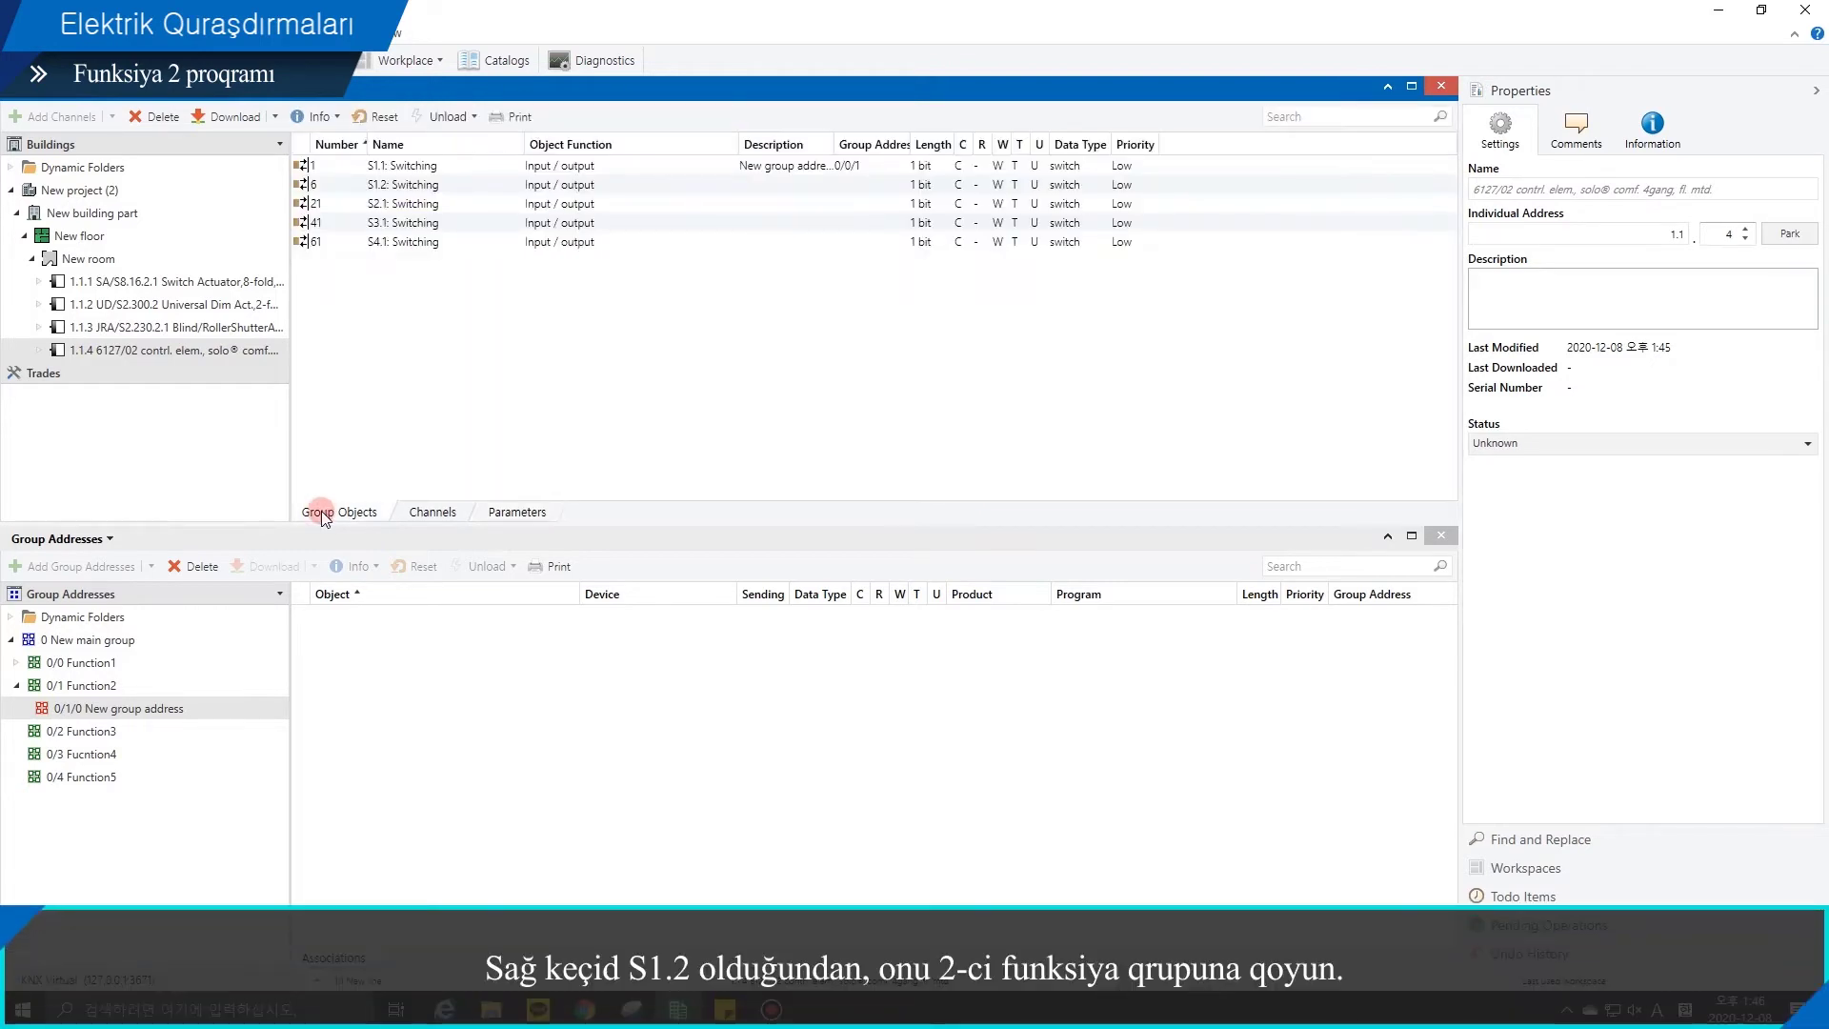
click(456, 186)
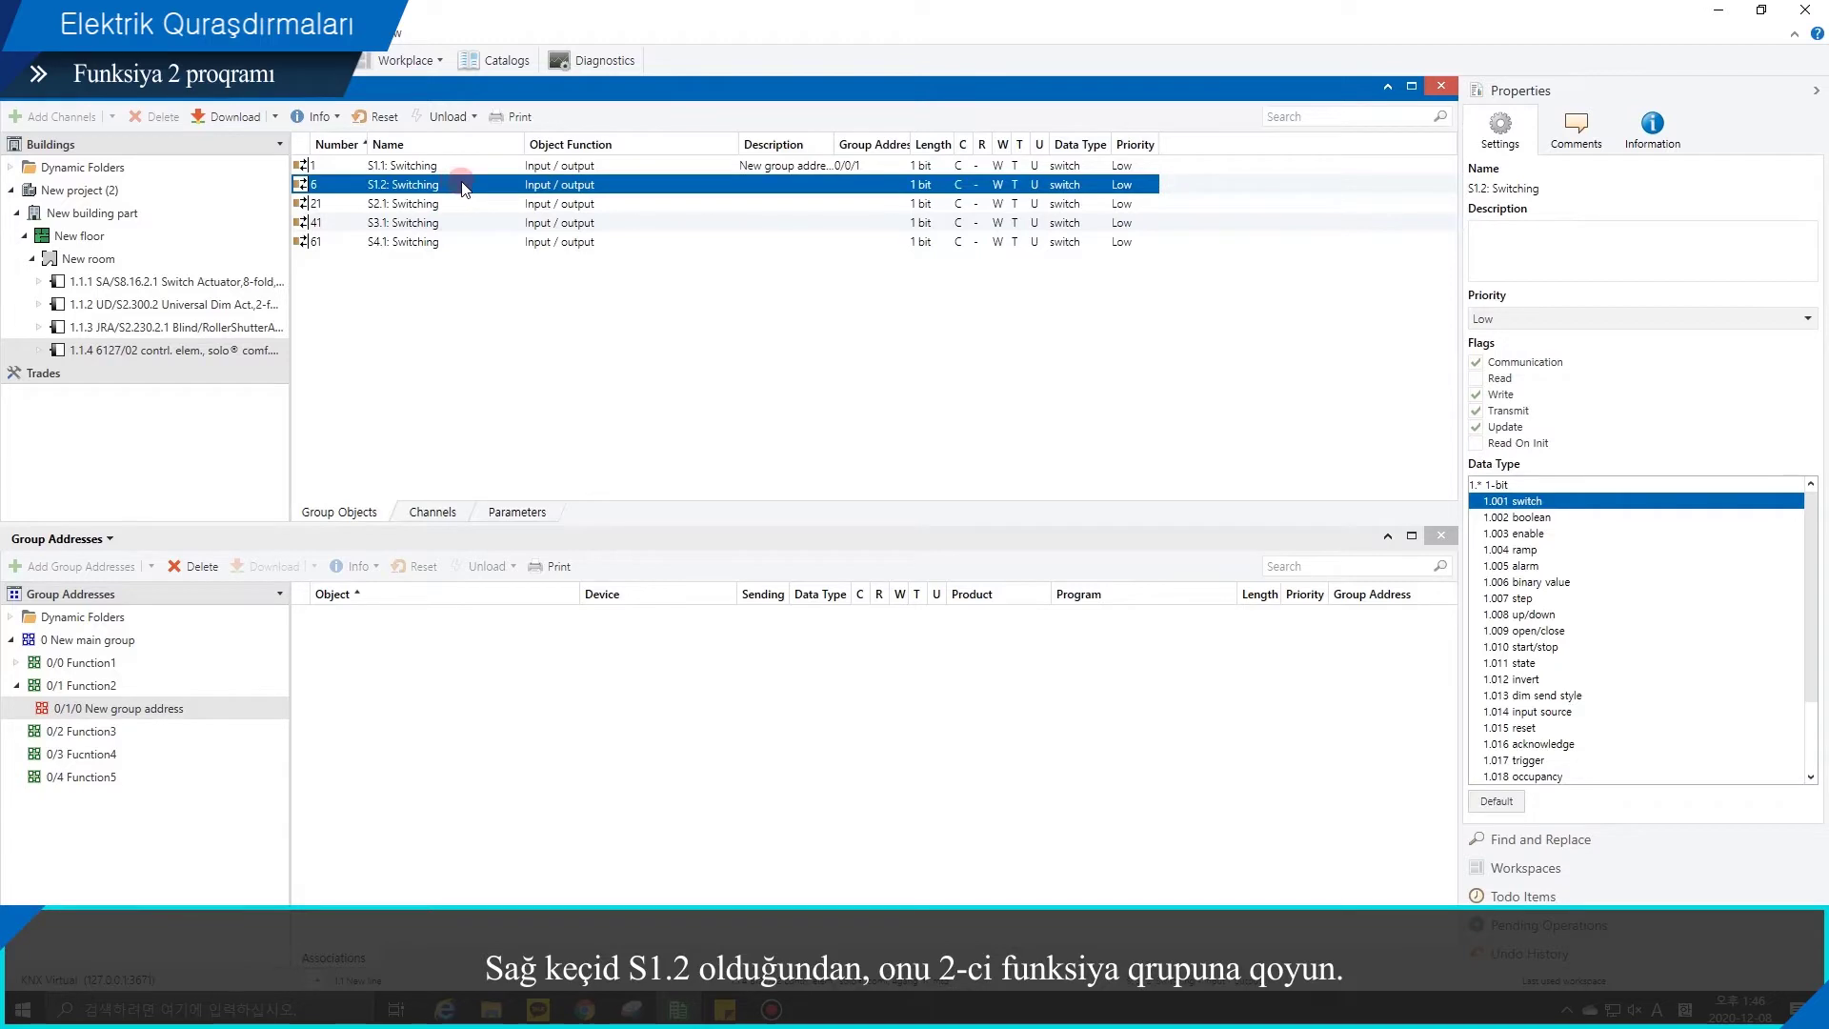
drag(464, 187, 420, 654)
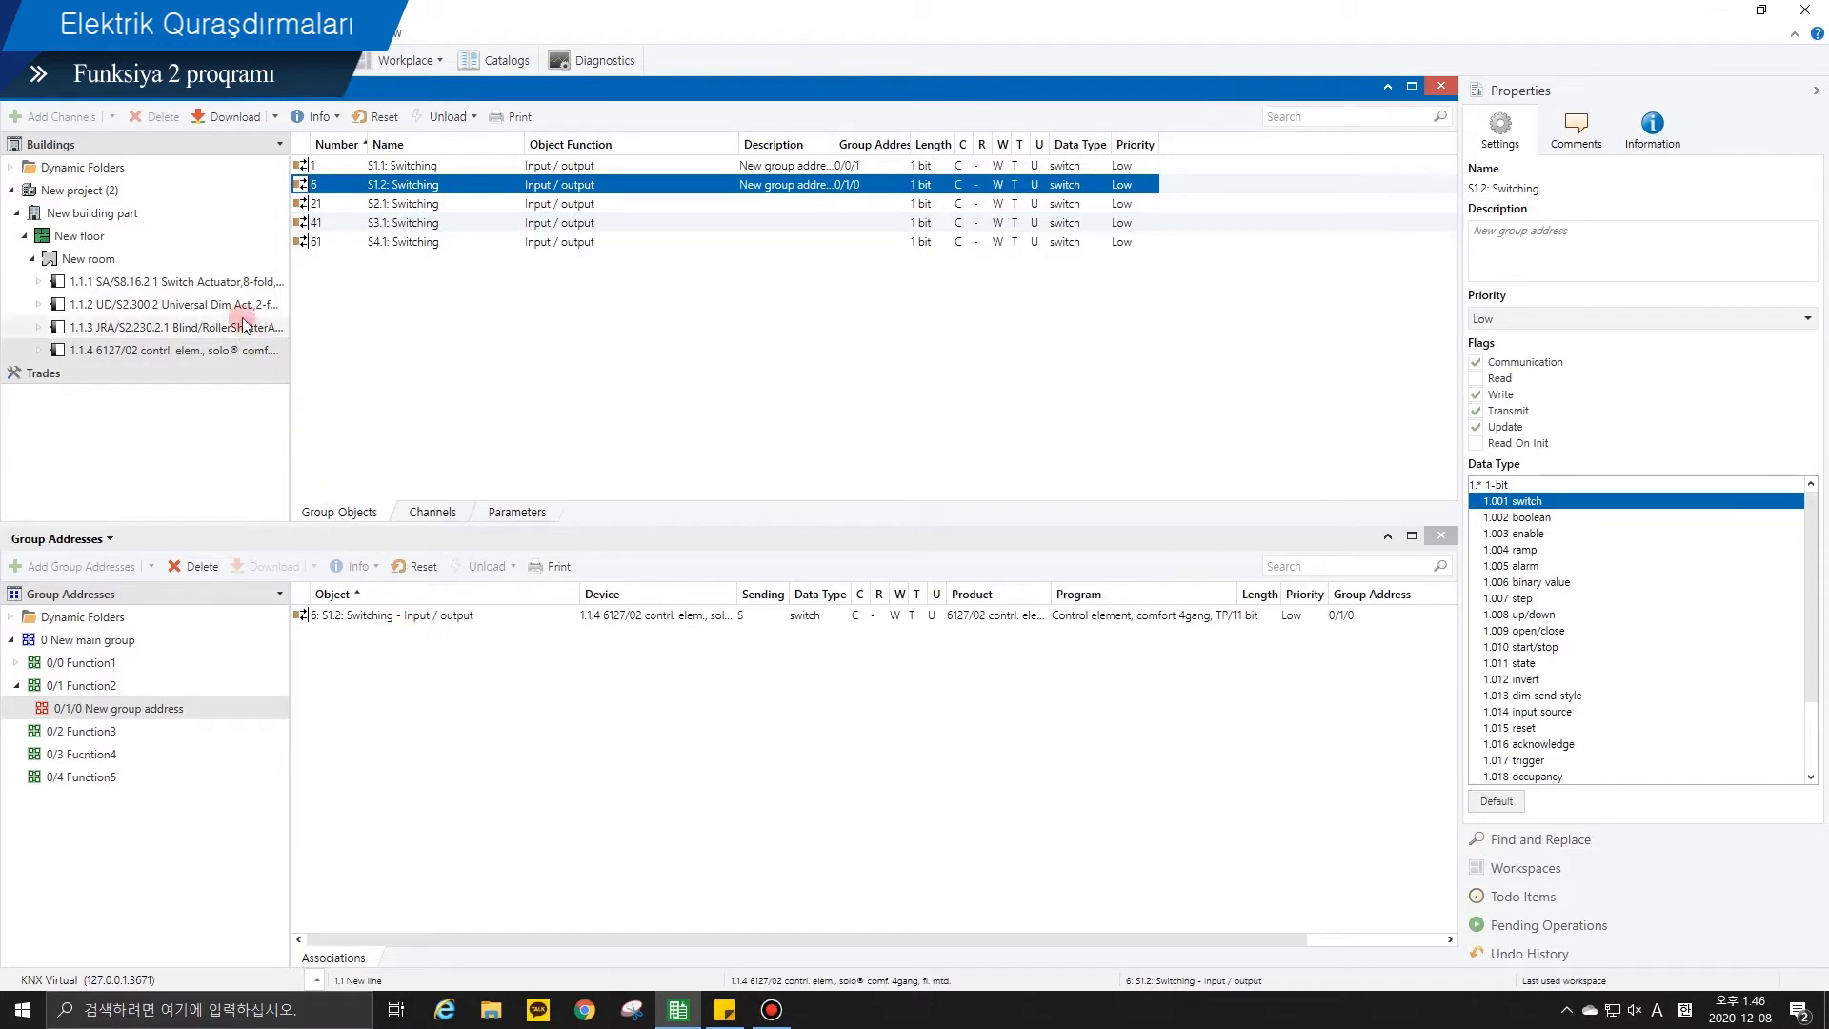
Step: Link the Output B "Switch" object of switch actuator 1.1.1 to group address 0/1/0 and check that address's associations
click(227, 286)
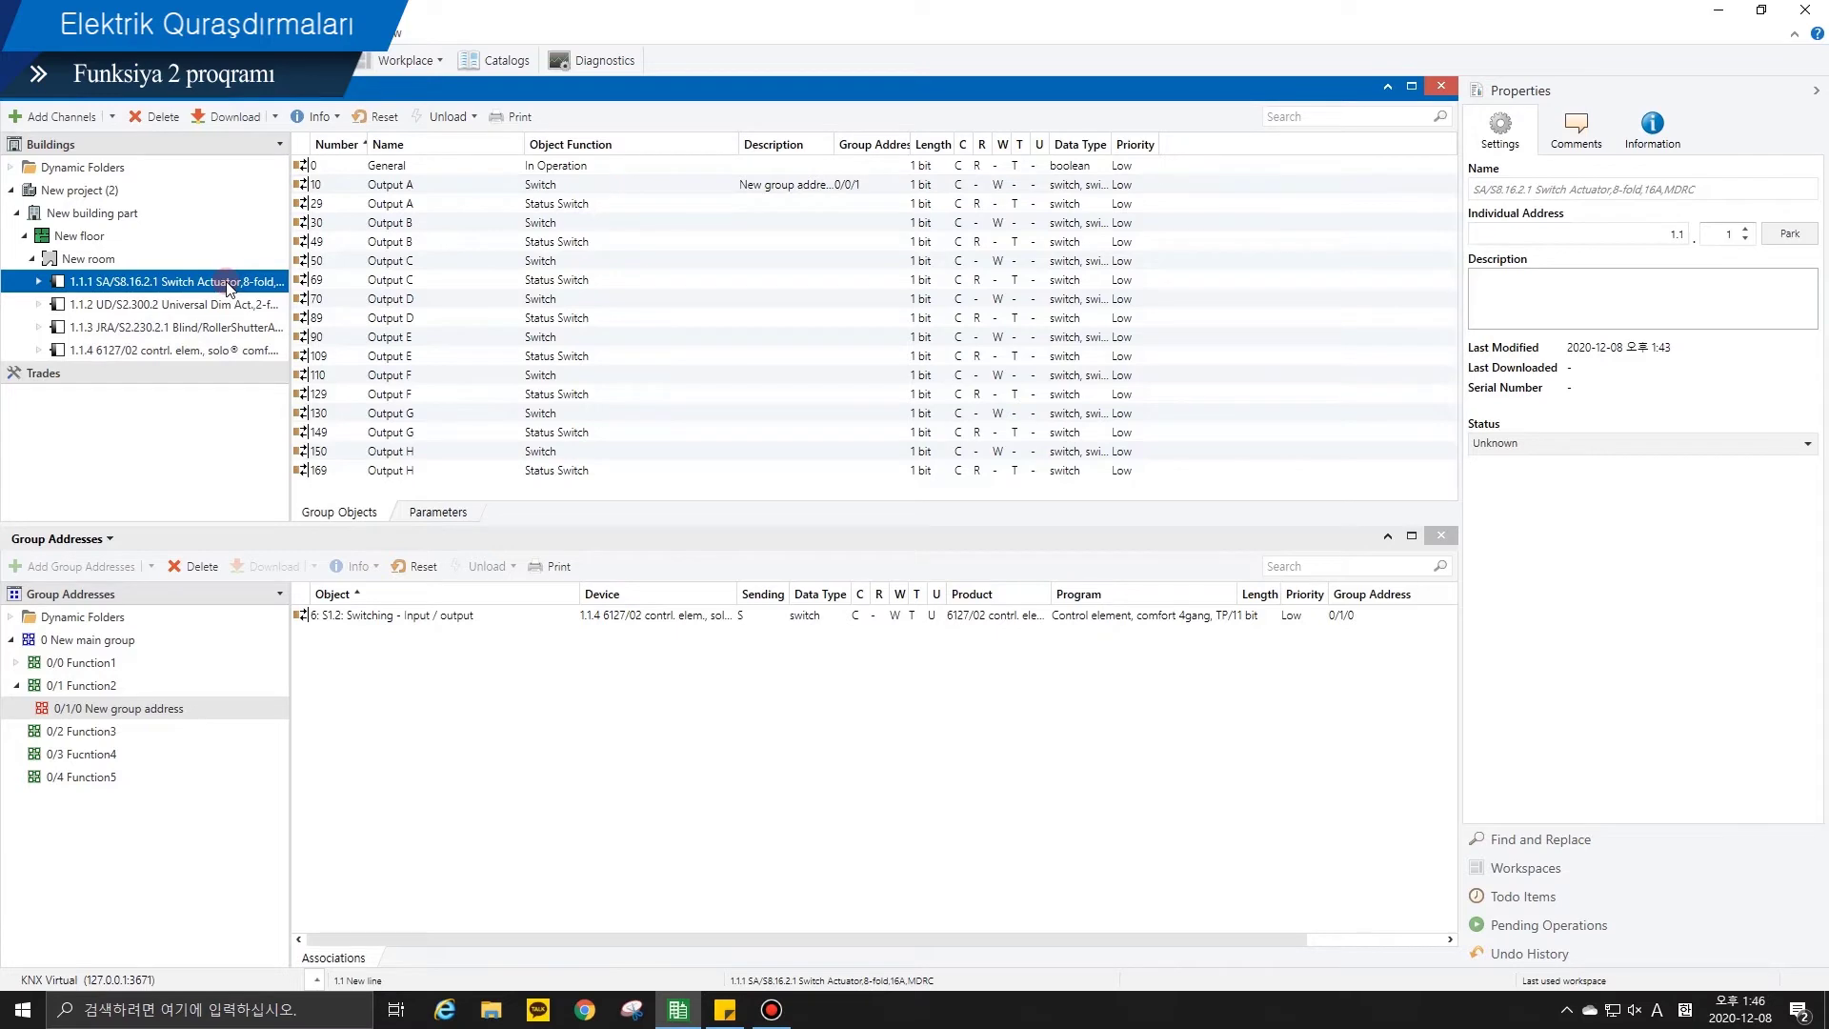
click(468, 223)
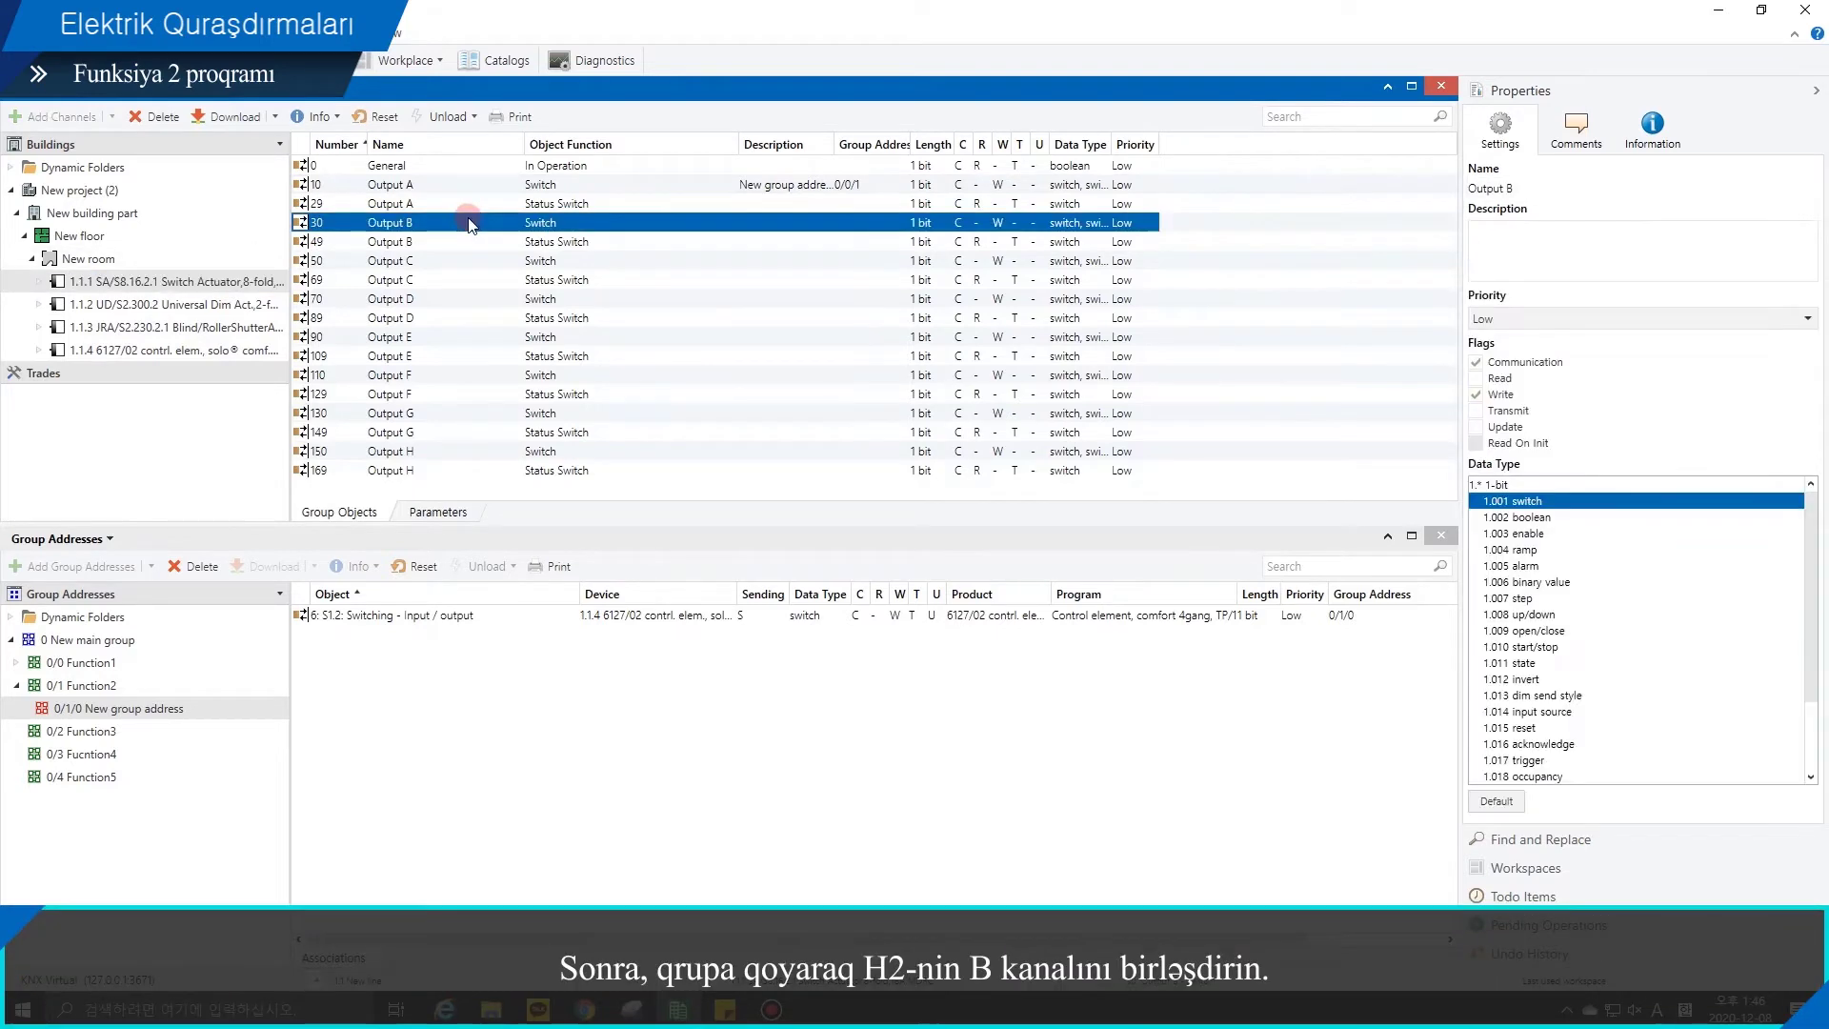
drag(468, 226, 398, 659)
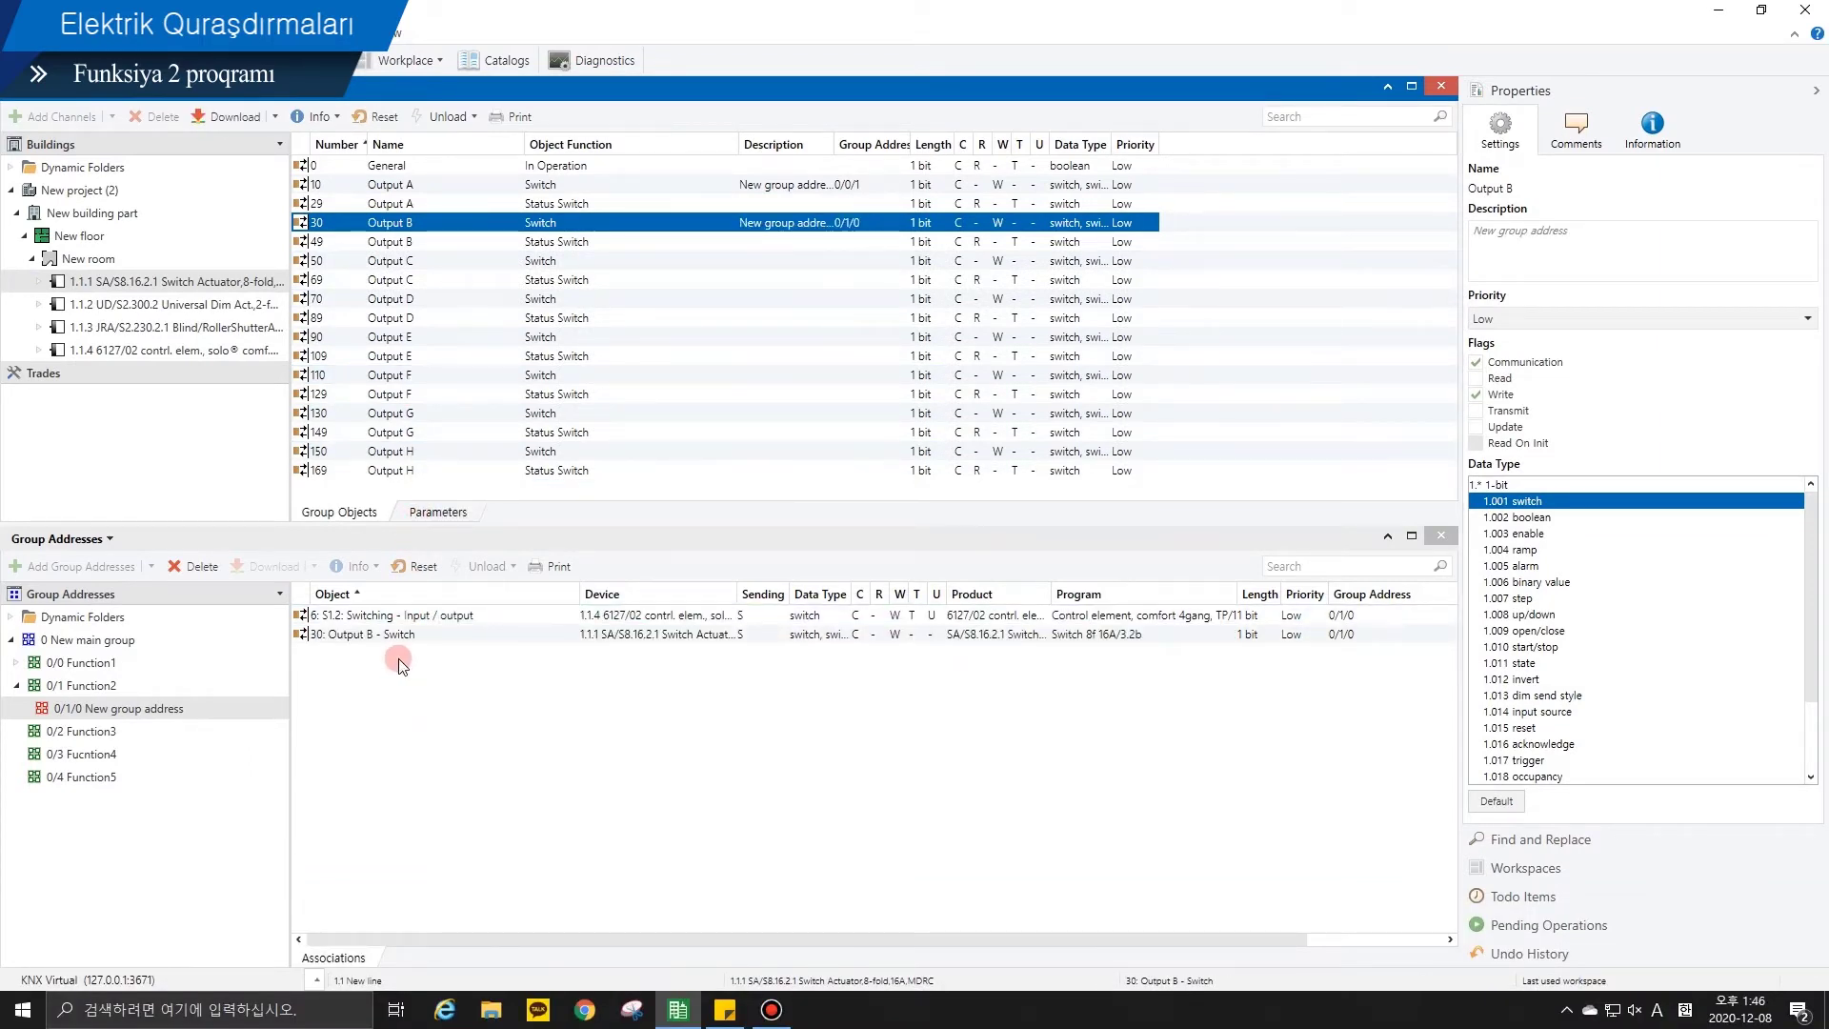
click(43, 705)
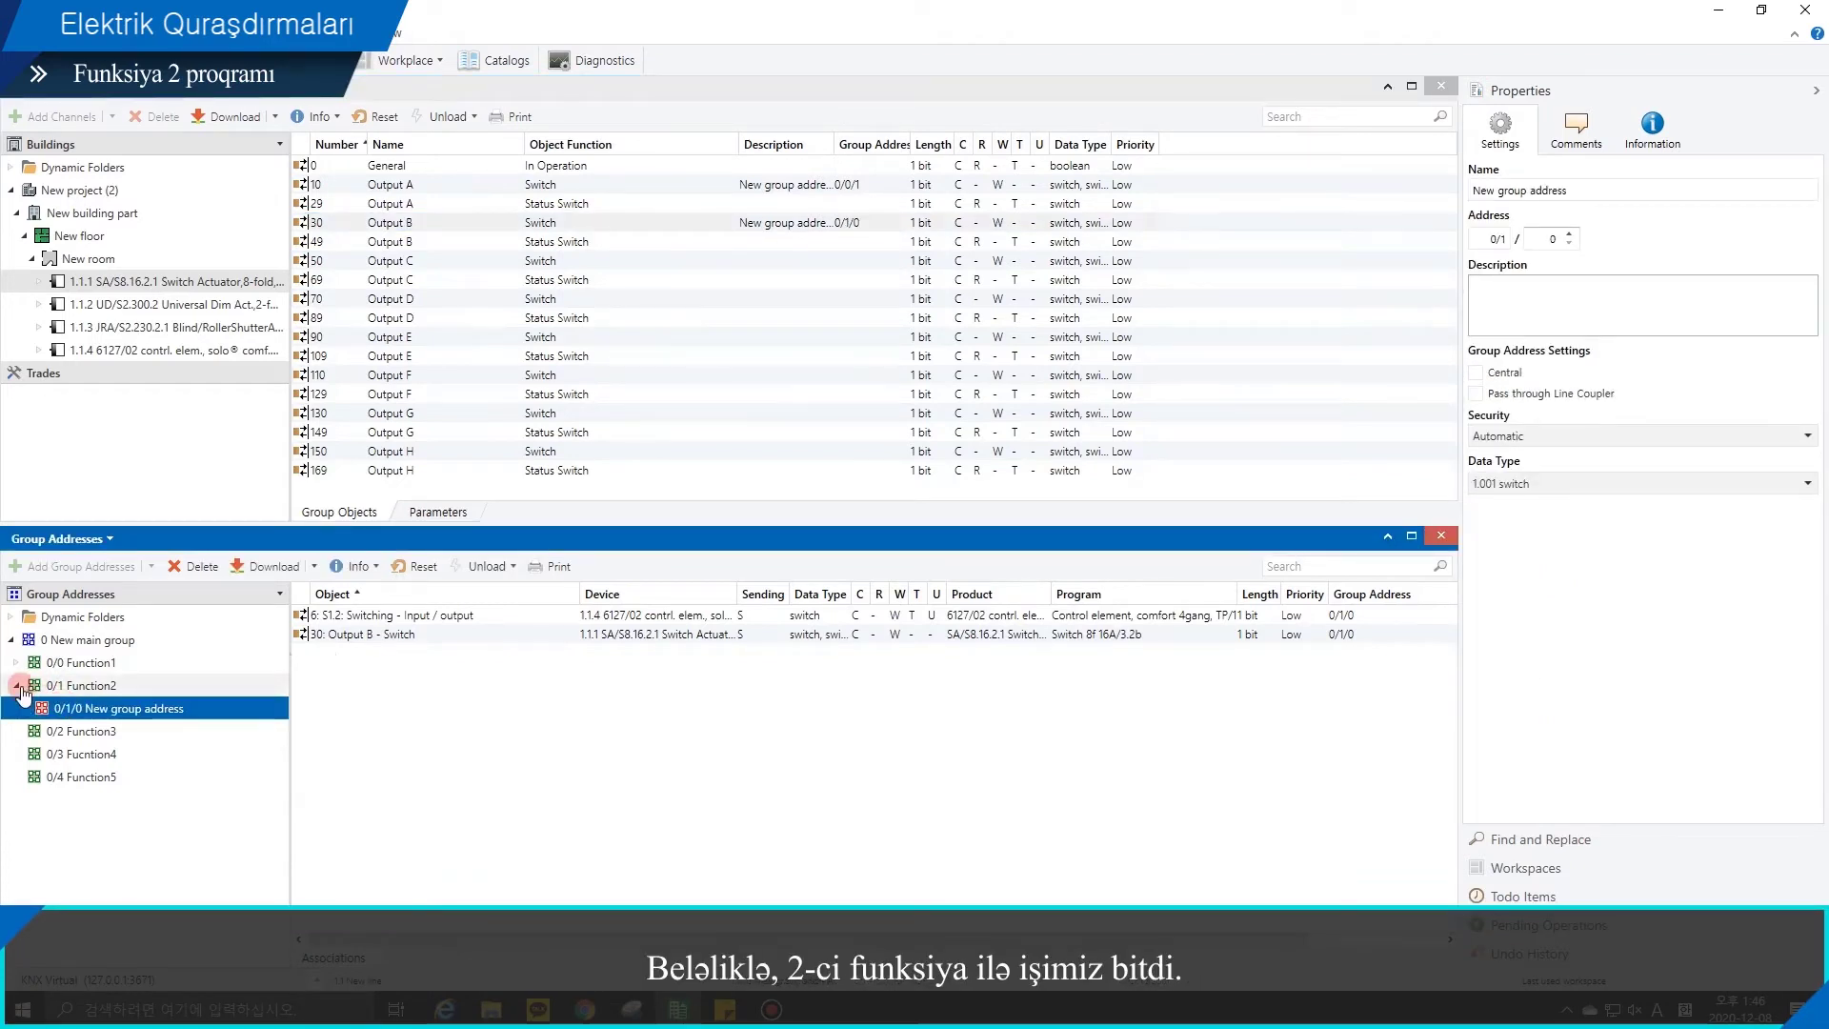
Step: Collapse Function2, add one group address to middle group 0/2 Function3 using the first free address, and select it
click(18, 686)
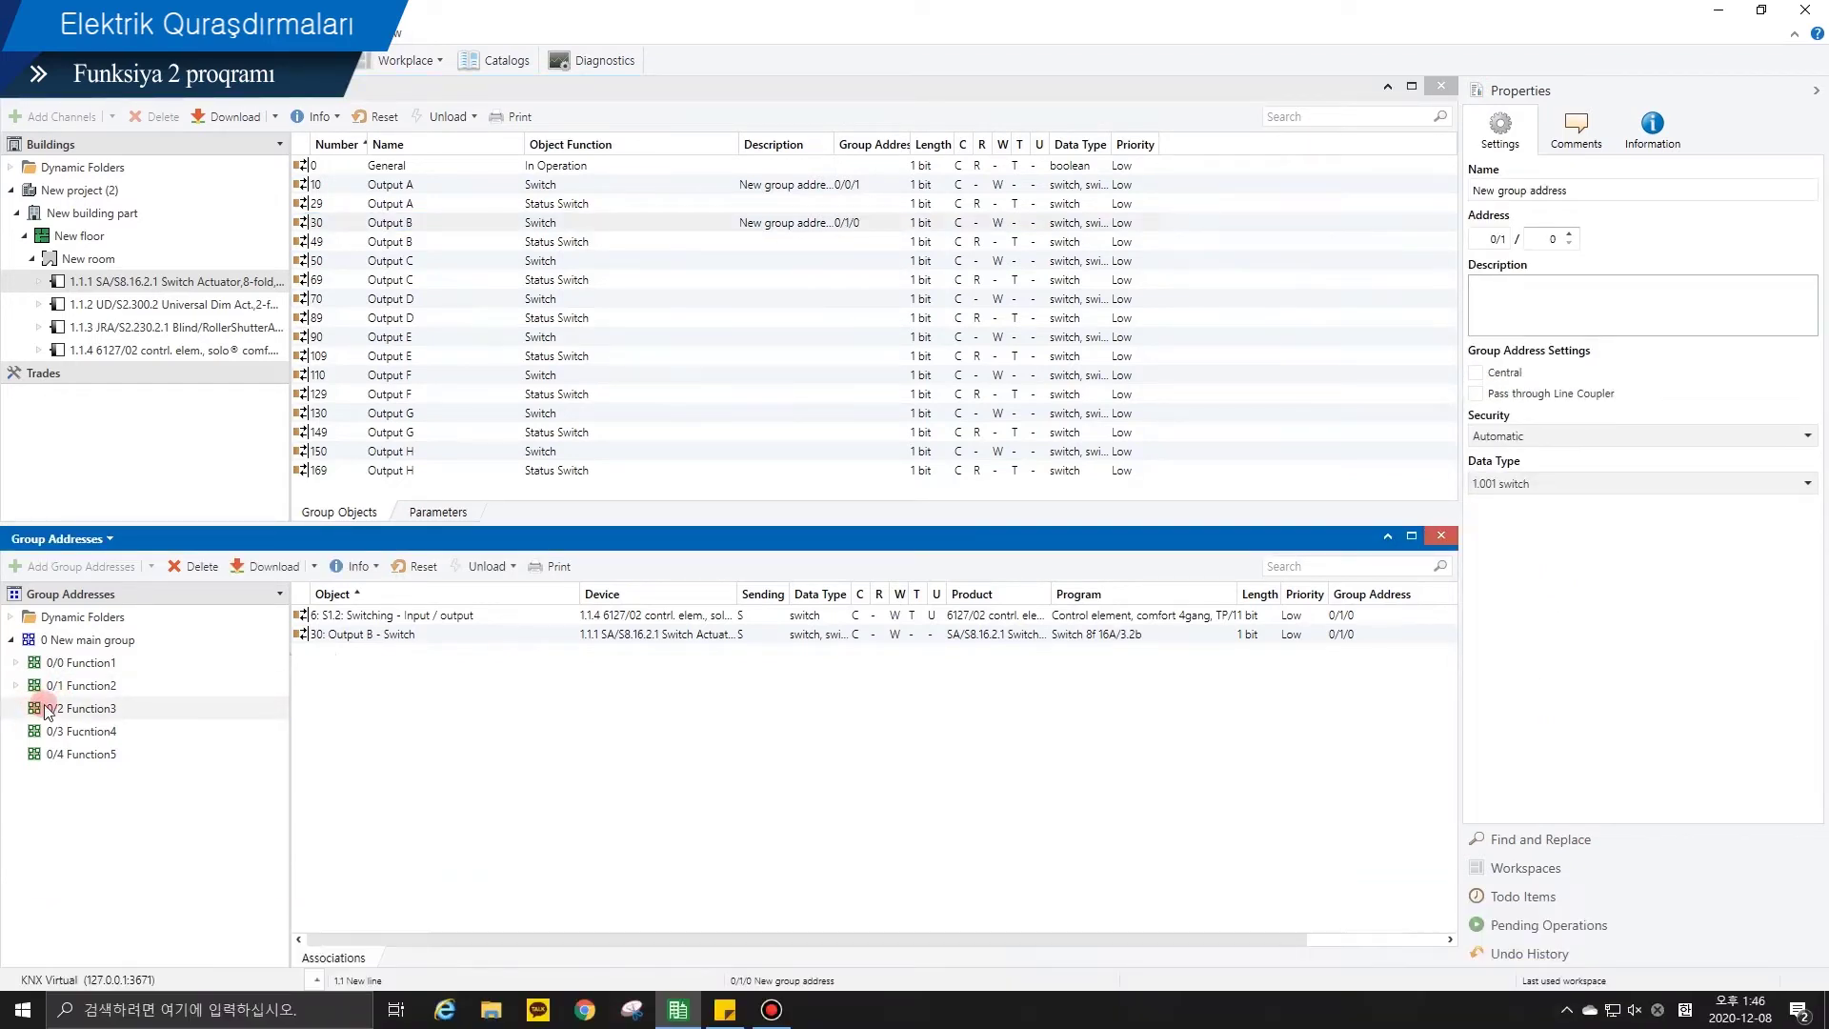
click(48, 709)
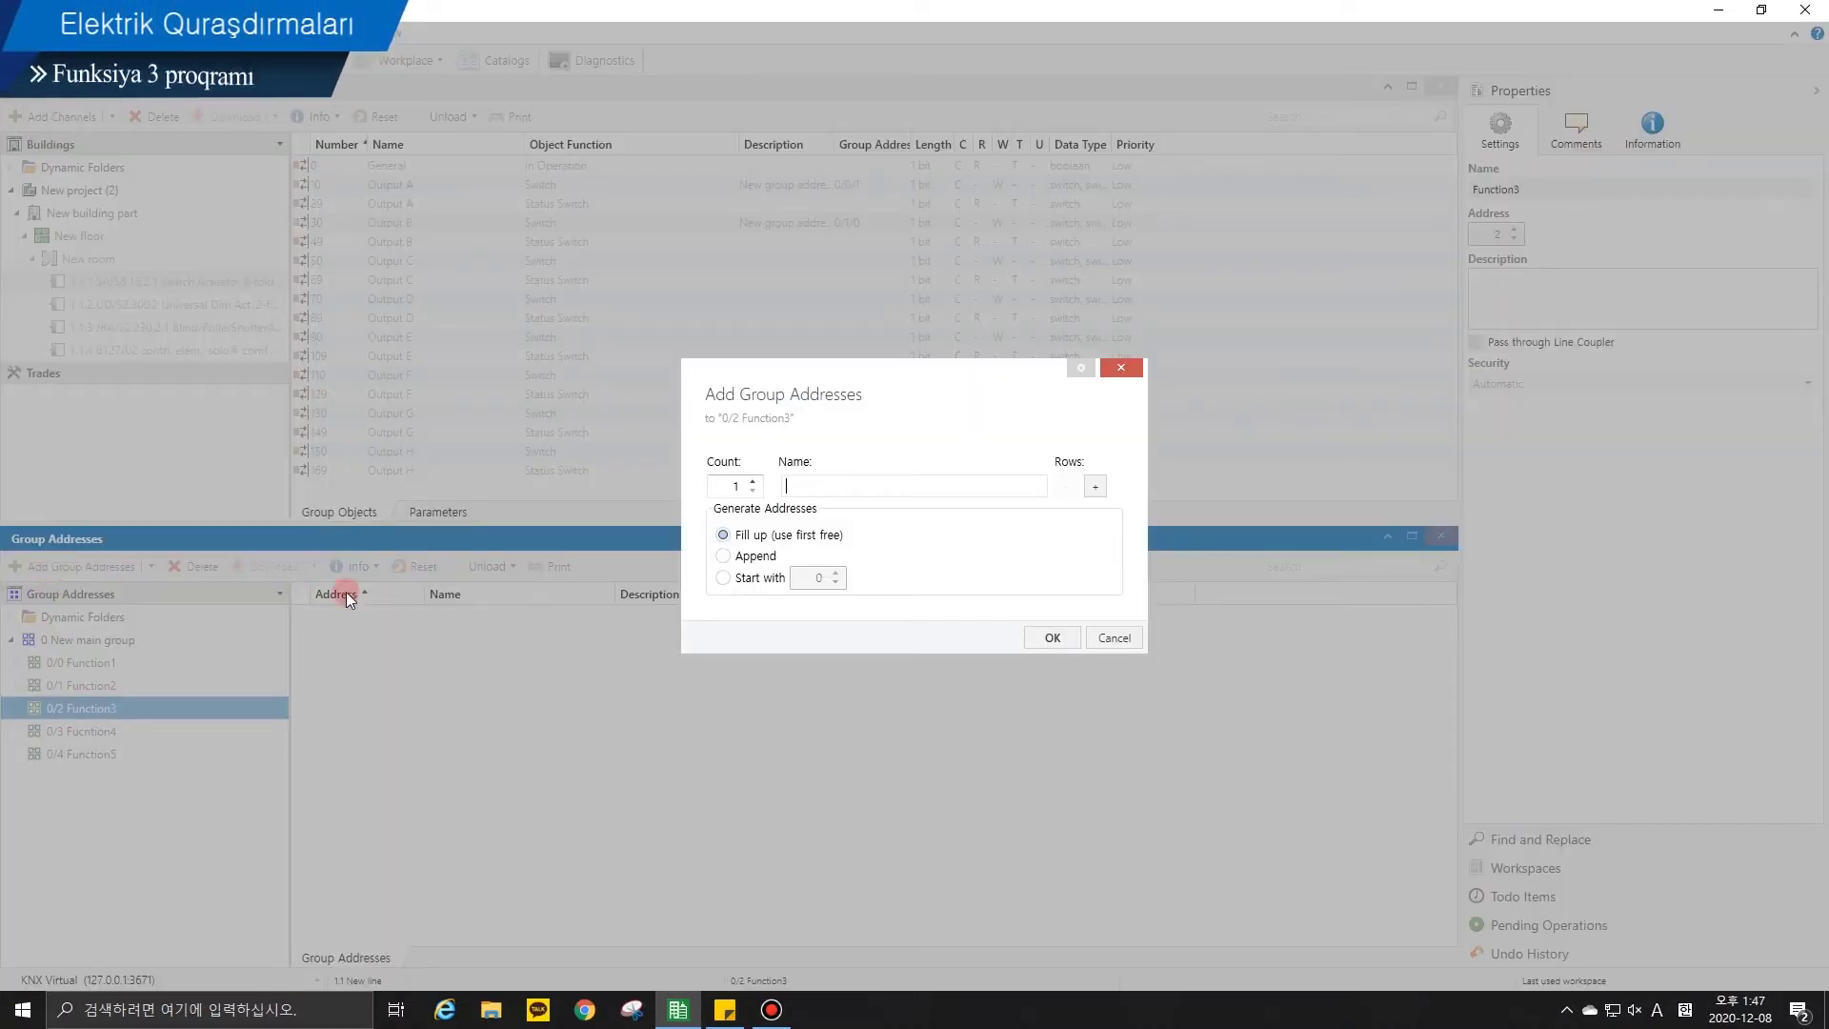
click(1049, 637)
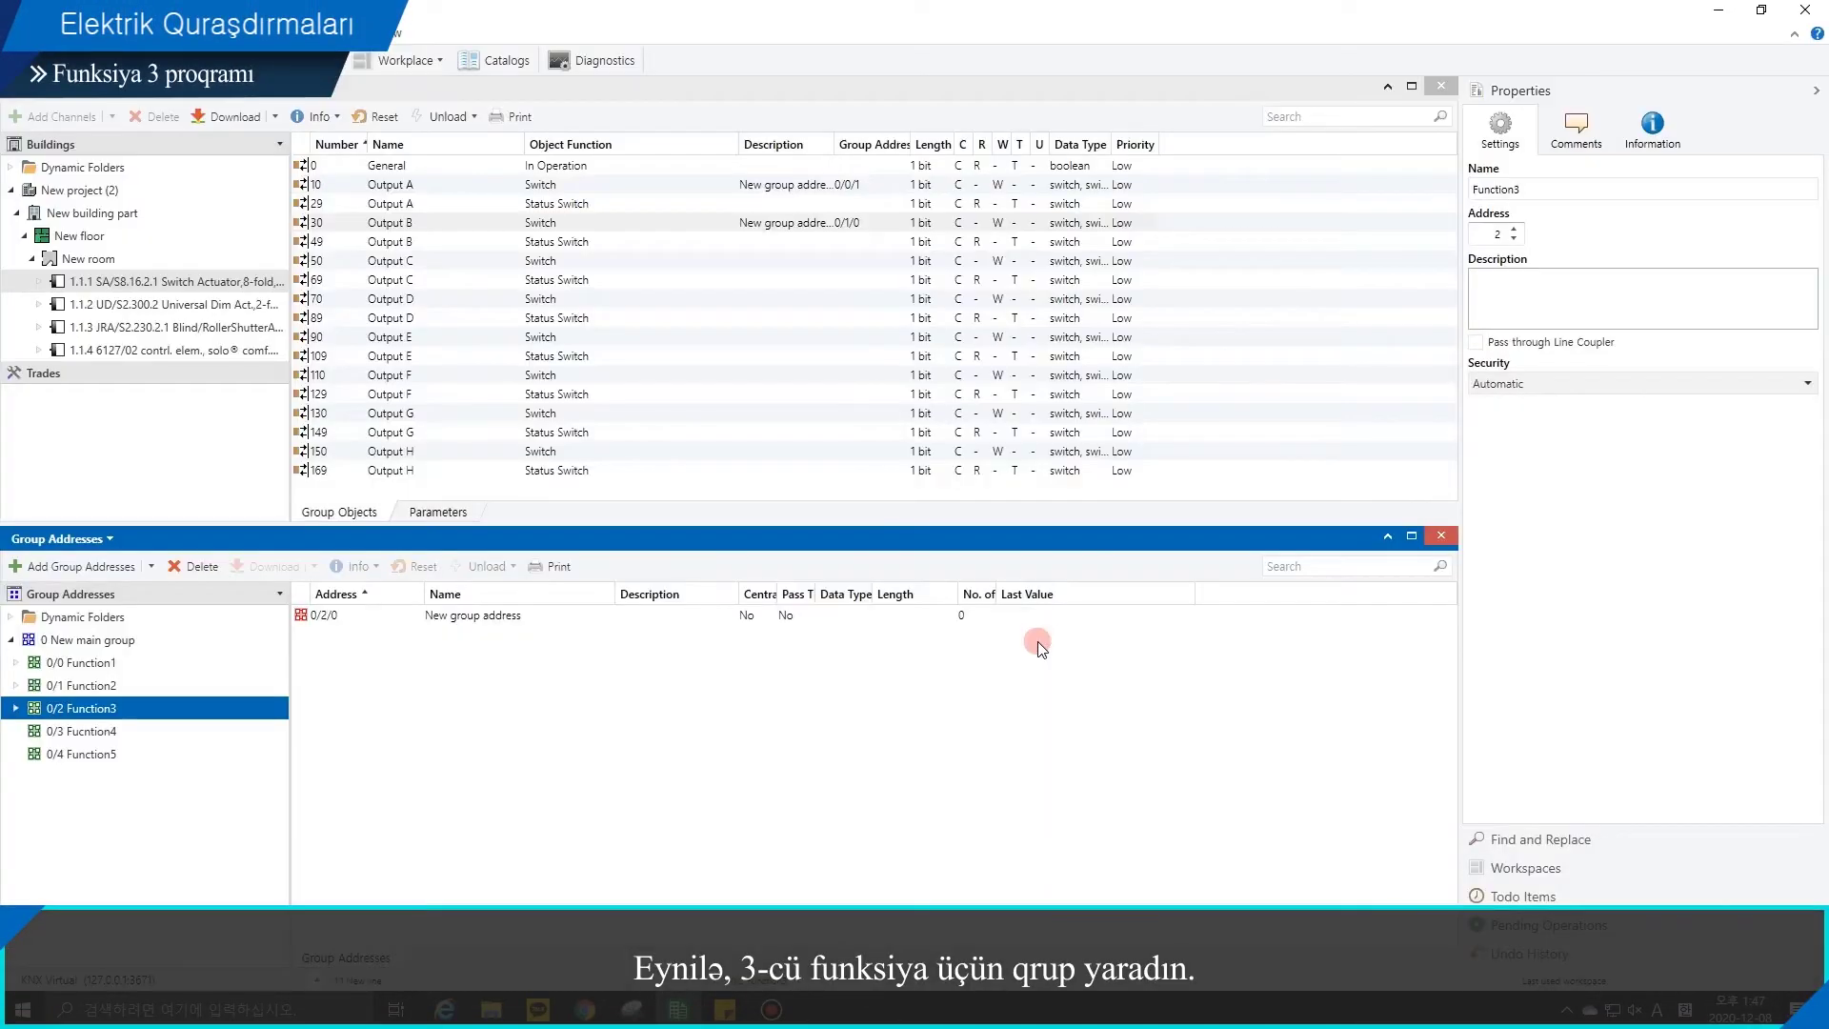
double_click(245, 710)
click(245, 729)
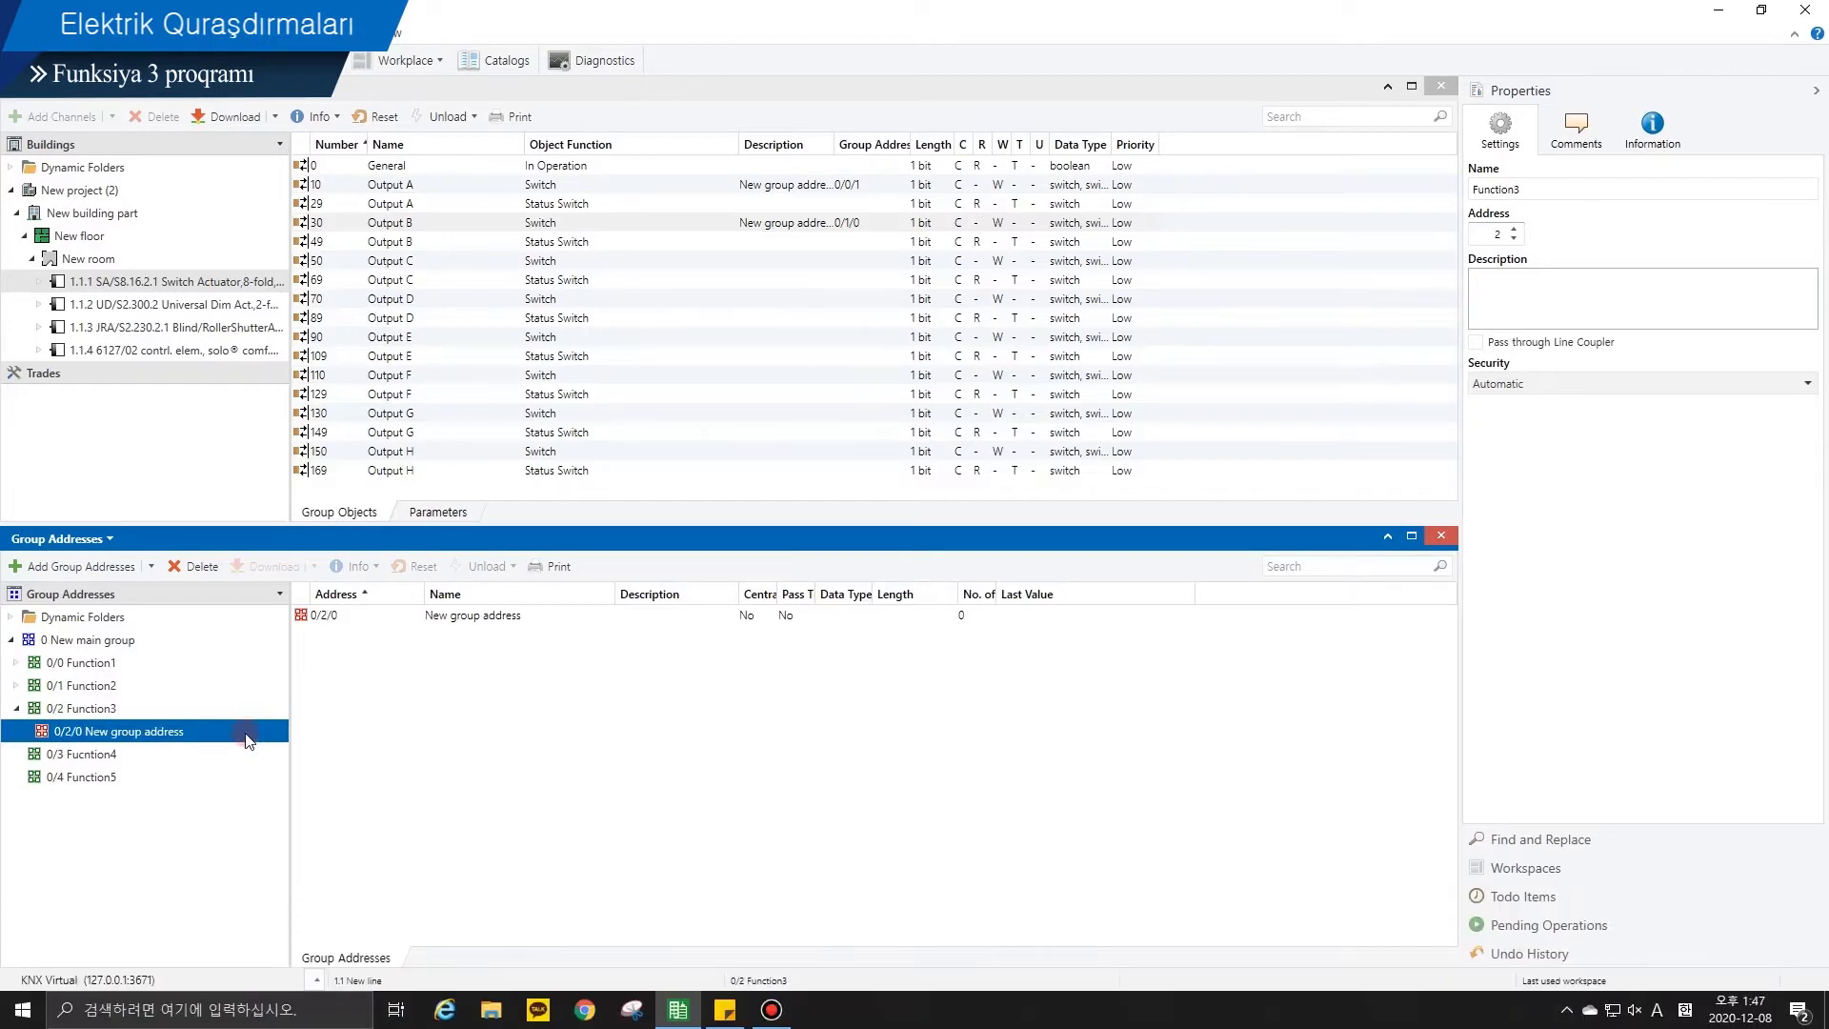
Step: Review the parameters of dim actuator 1.1.2, and set rocker switch 2's application on control element 1.1.4 to 2-button dimming
click(167, 307)
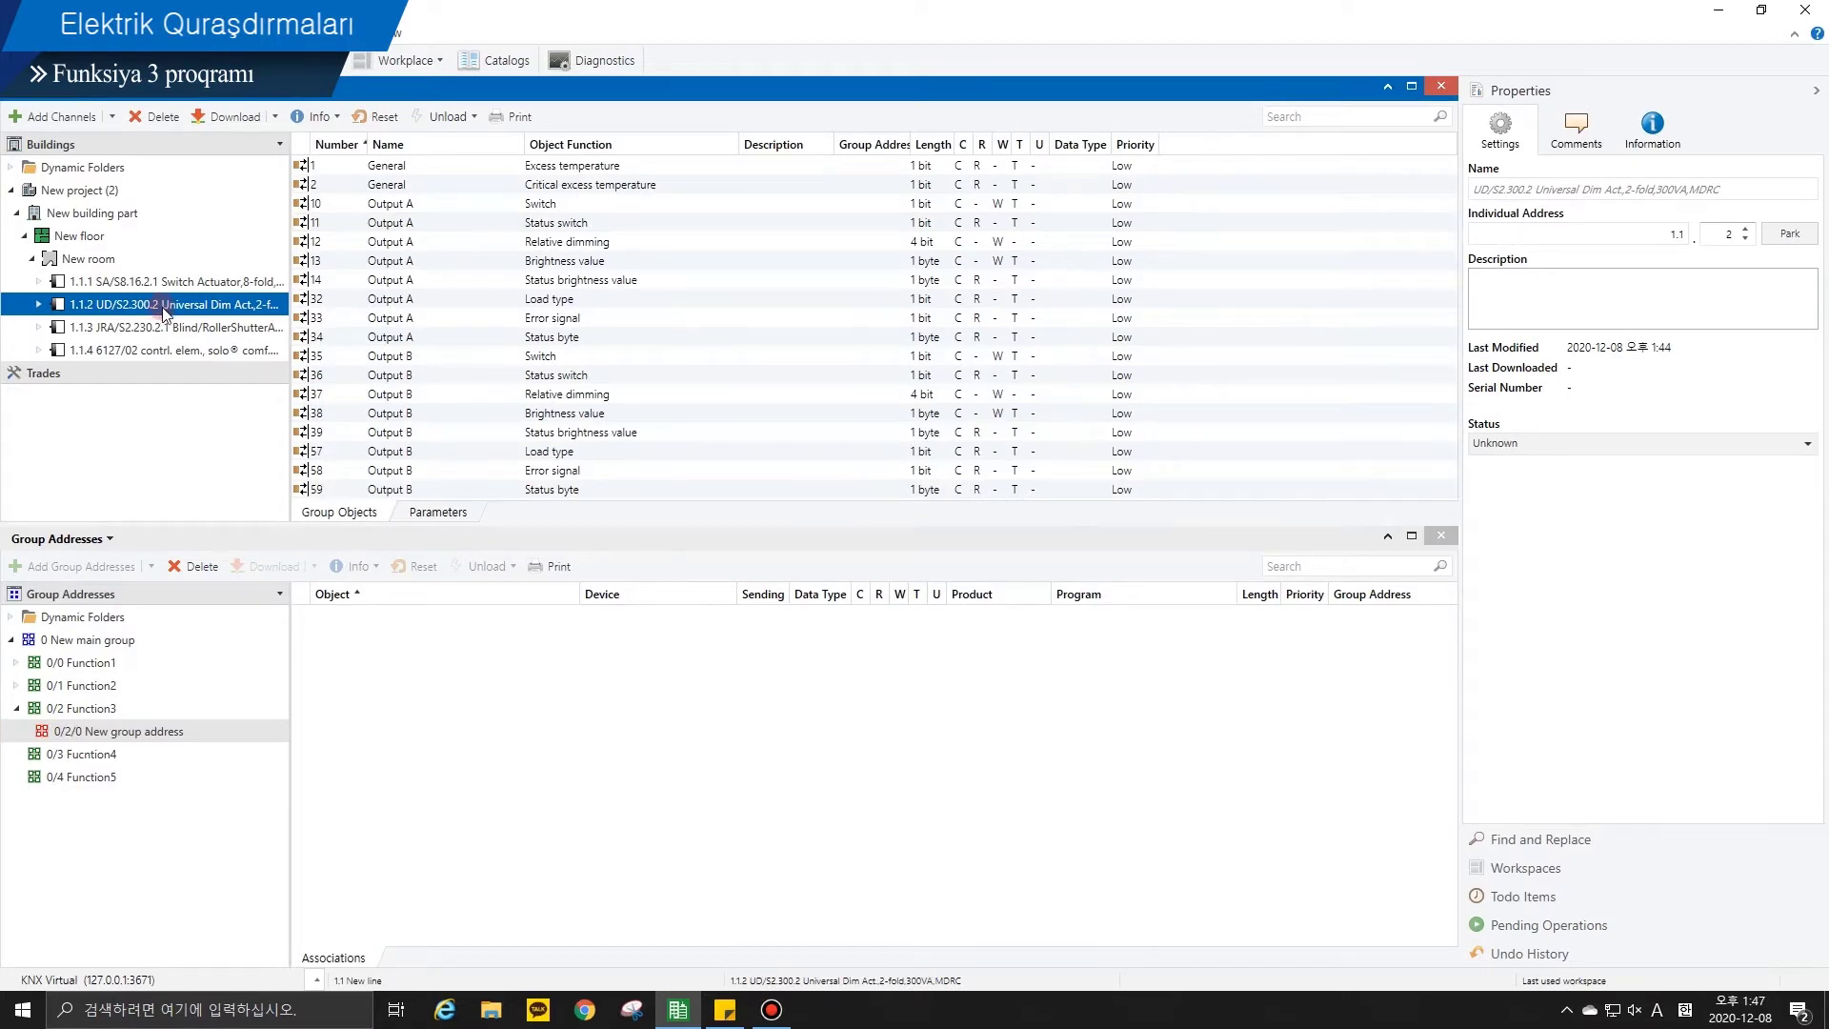
click(446, 517)
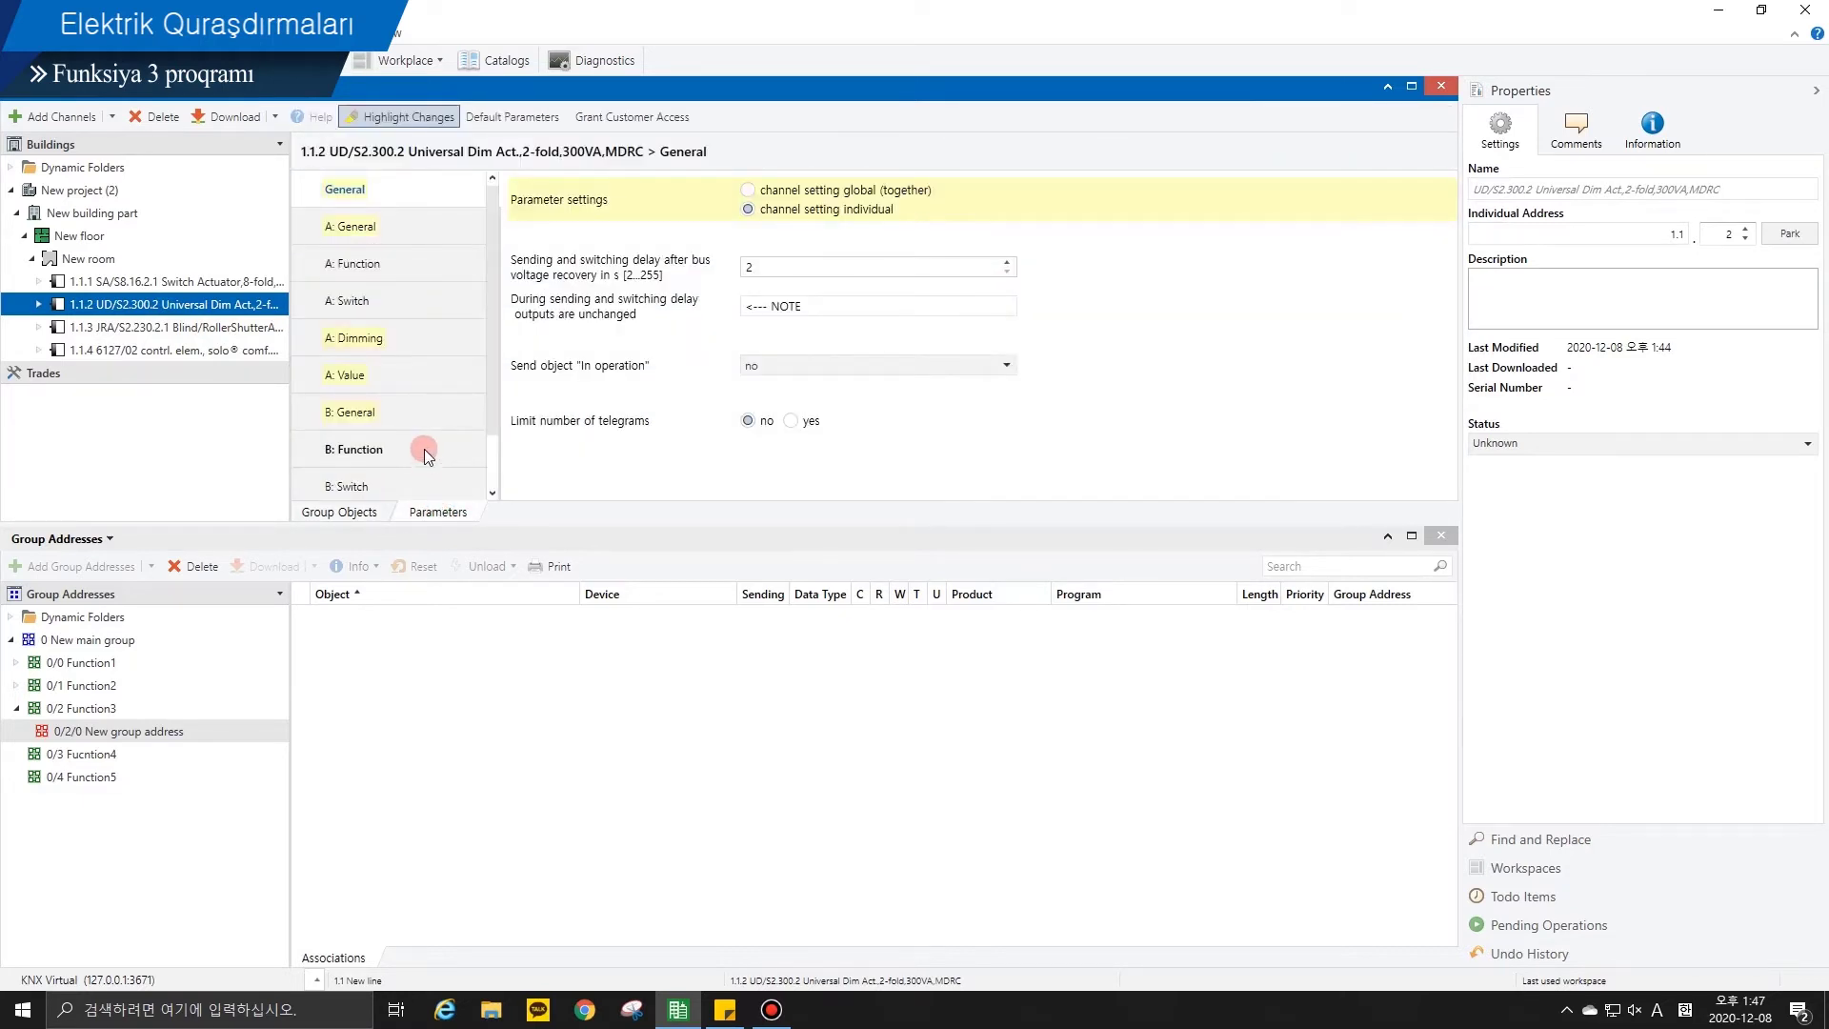
click(213, 351)
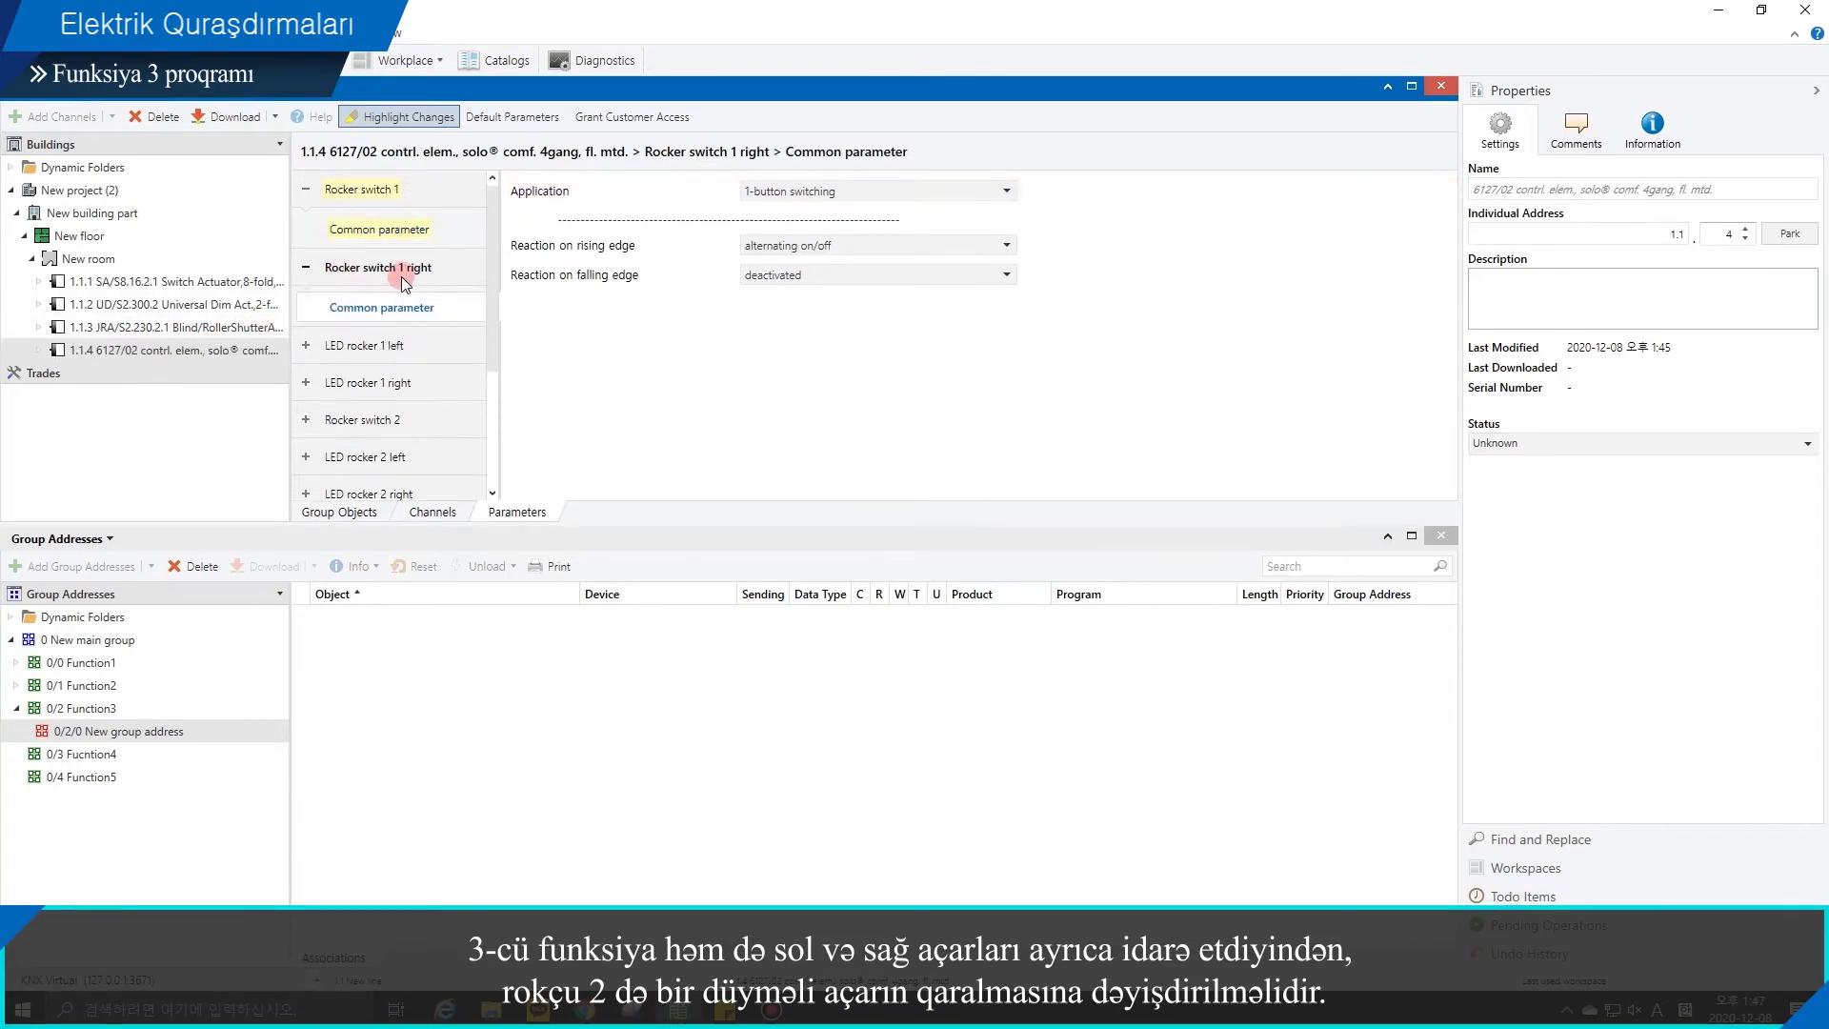
click(402, 274)
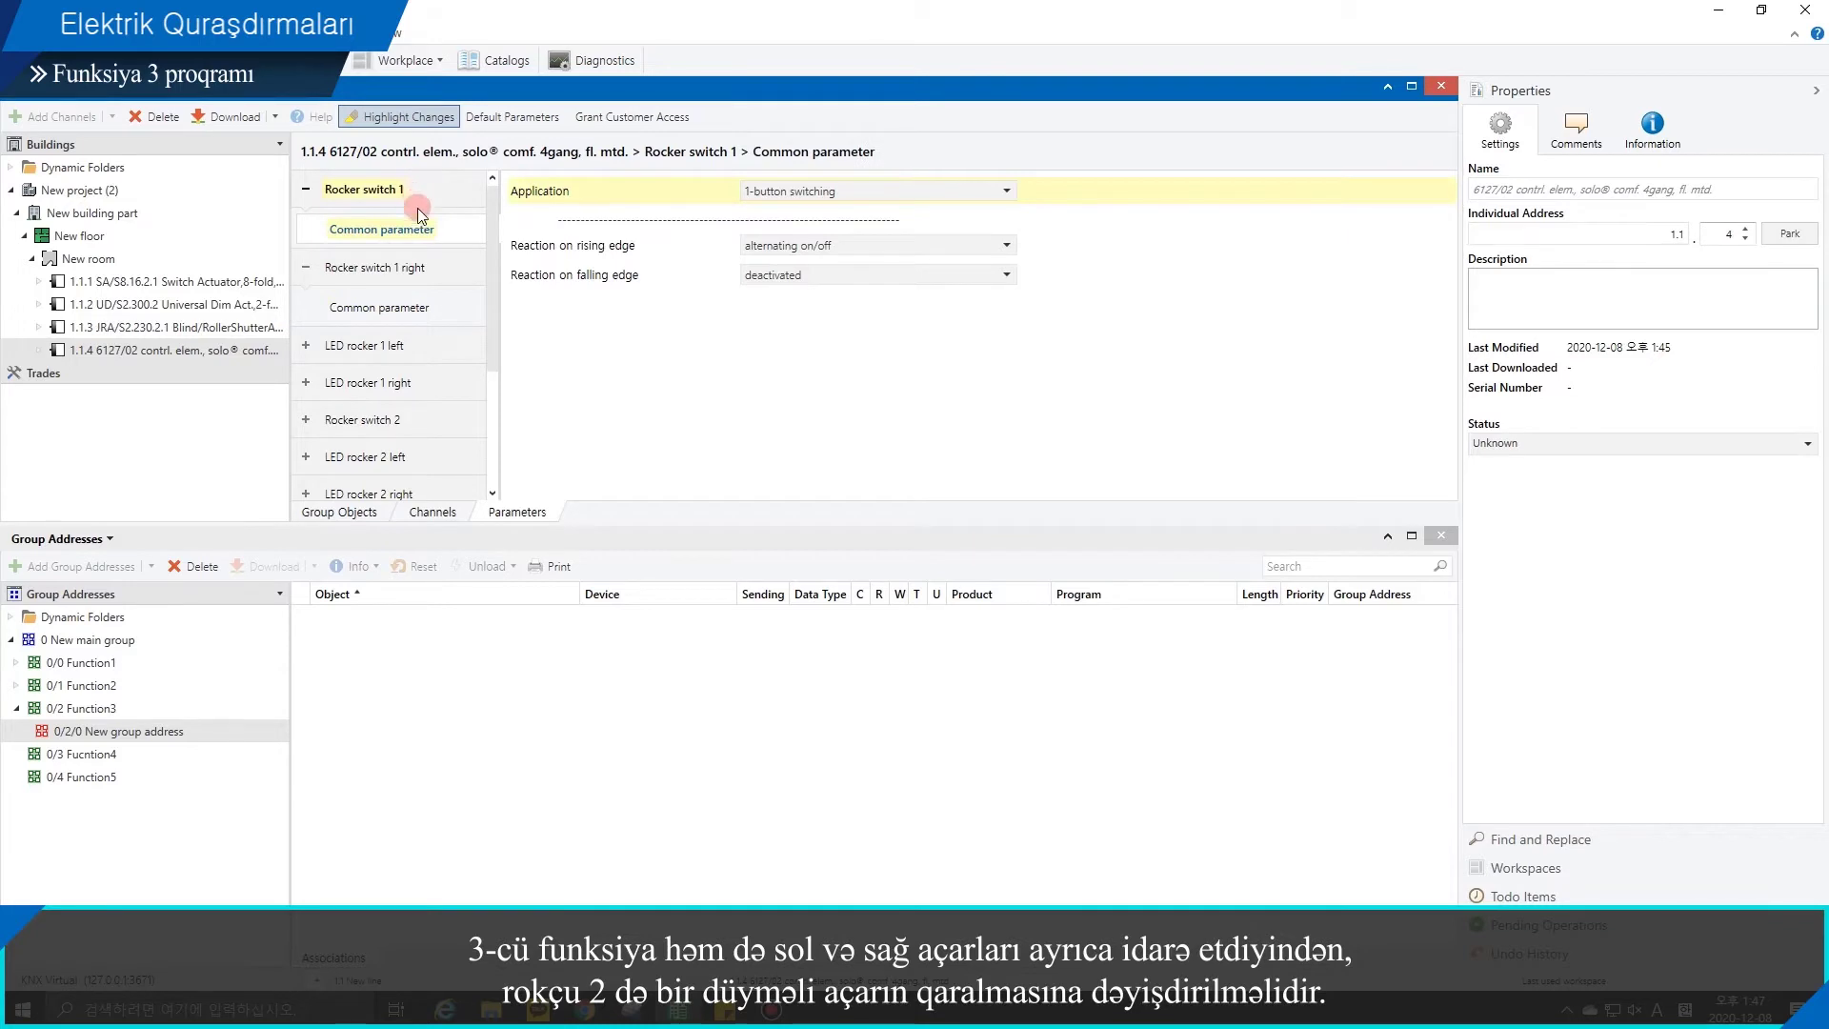
click(415, 419)
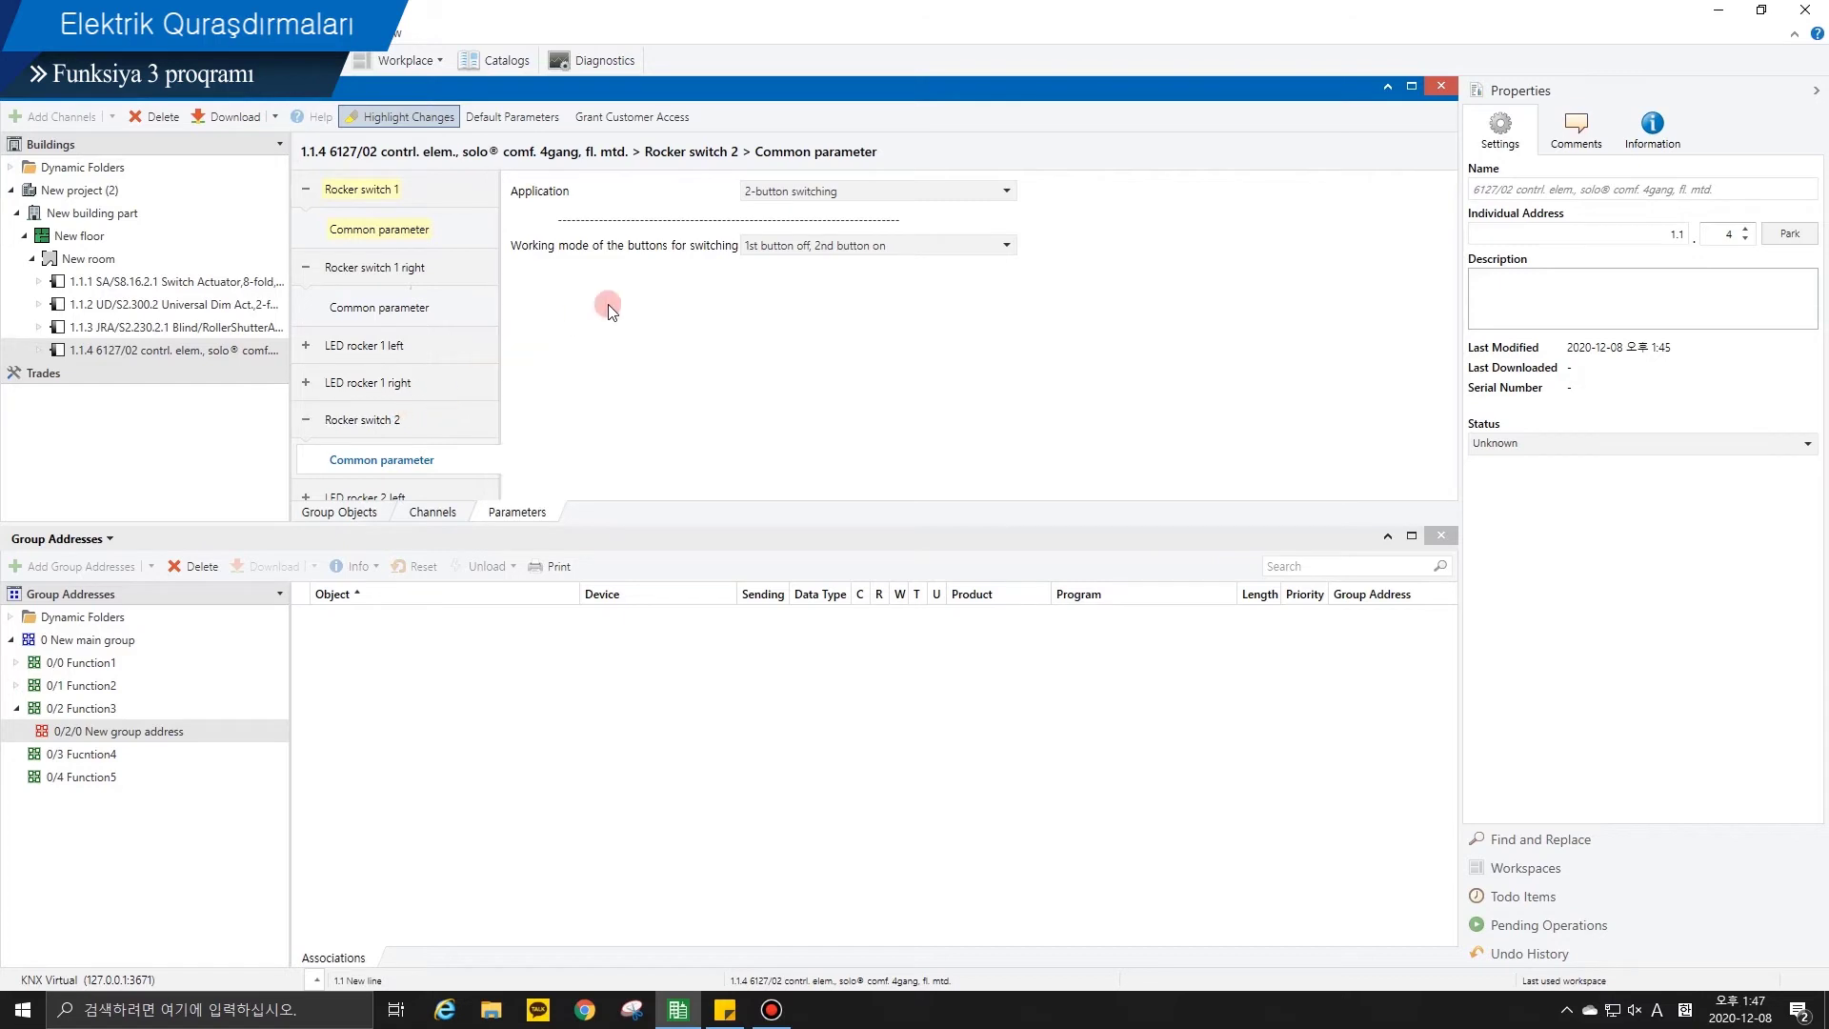
click(789, 192)
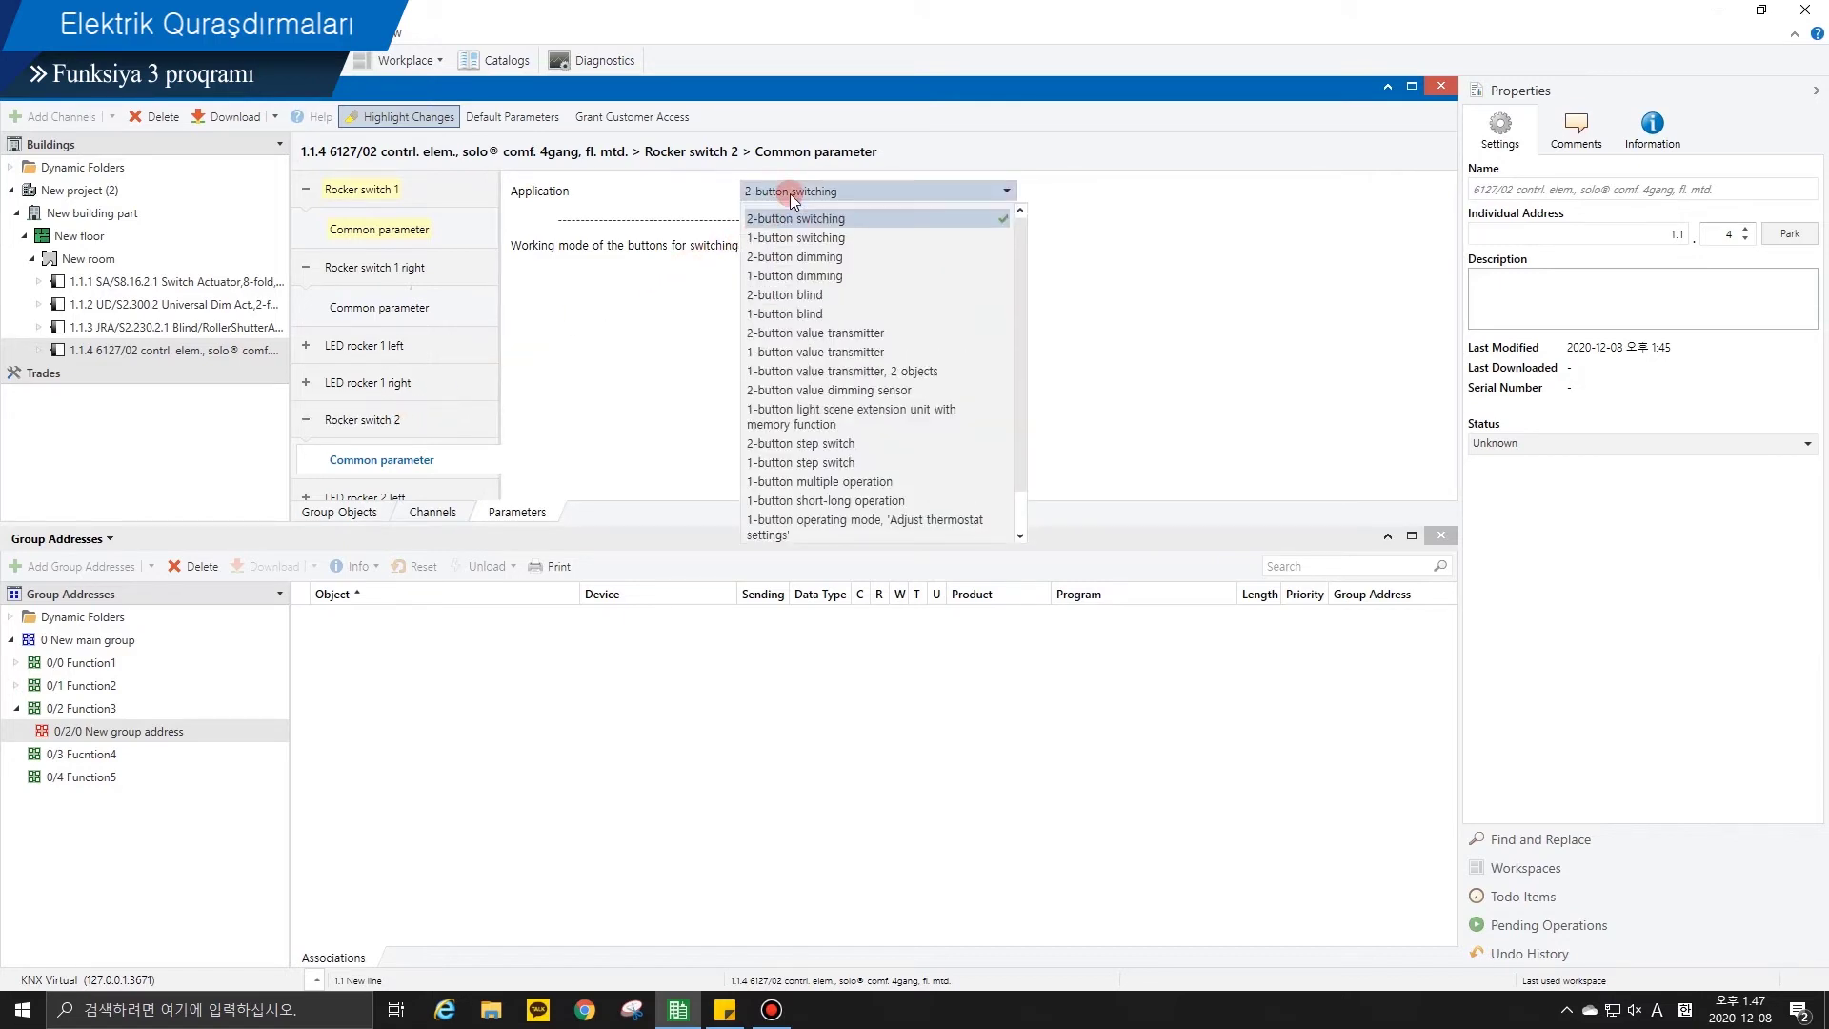
click(791, 258)
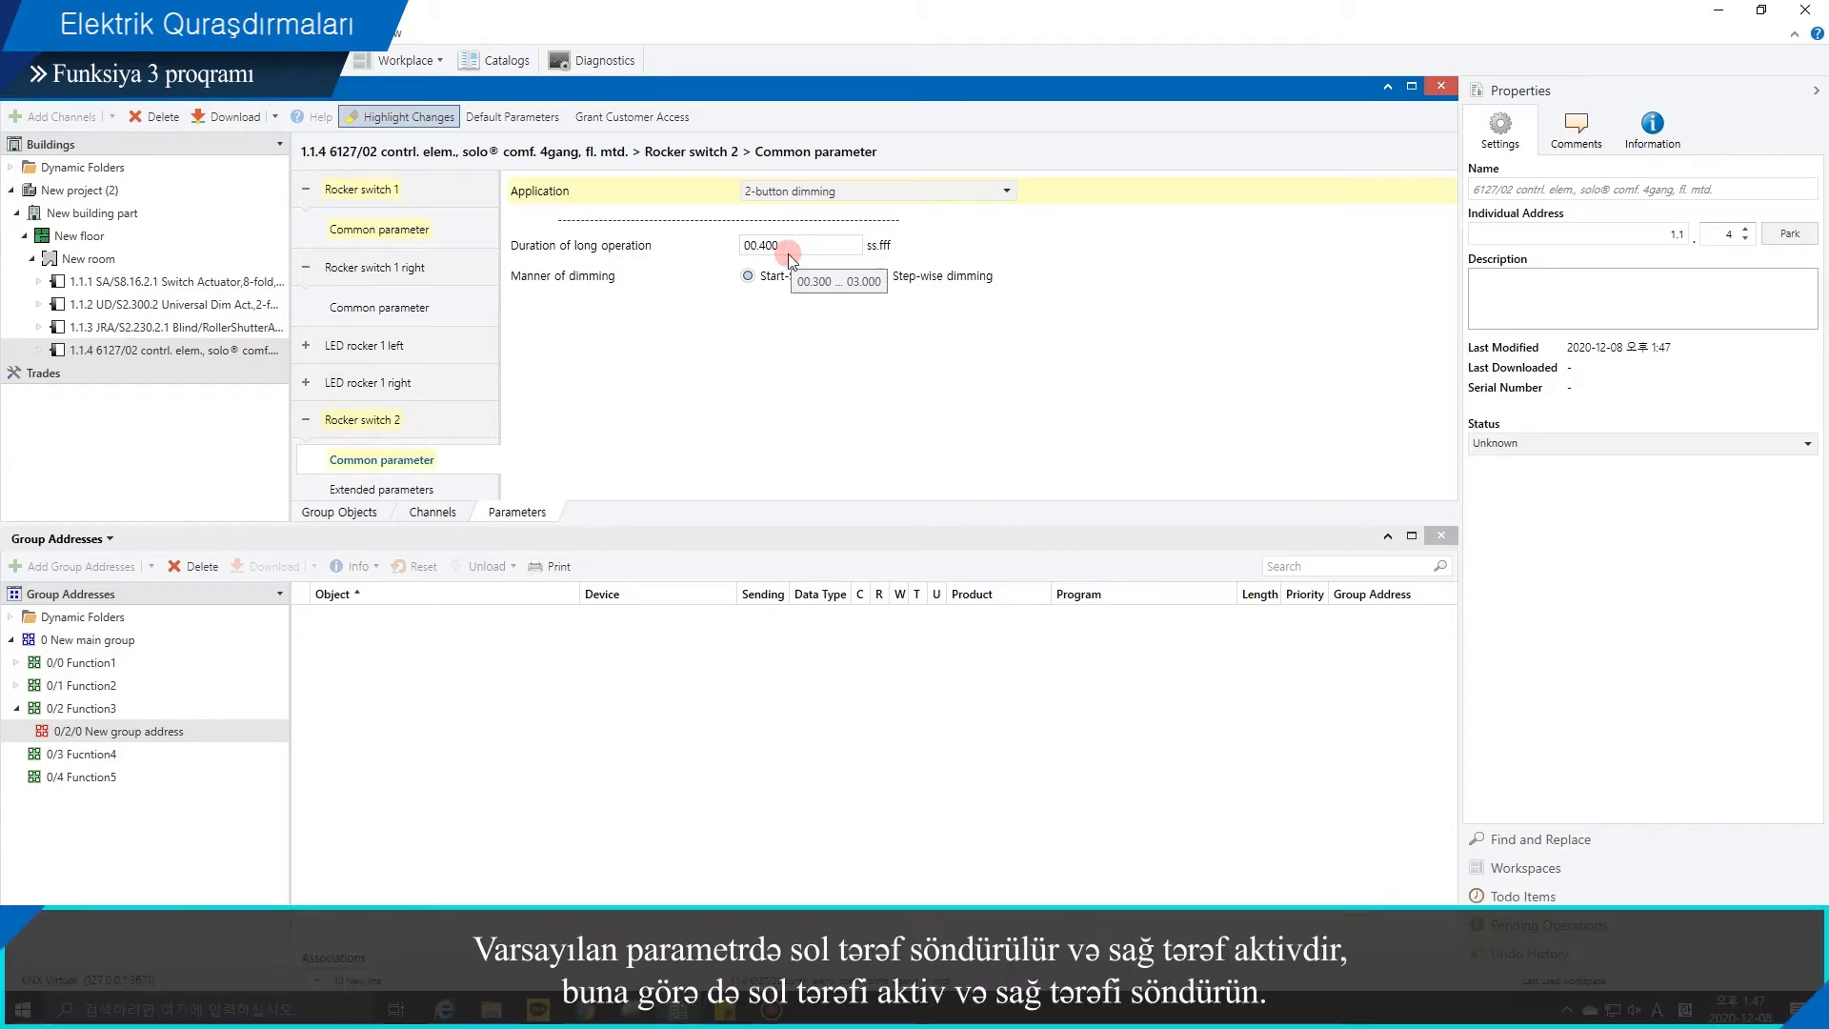
Step: In rocker switch 2's extended parameters, set the switching mode to alternating on/off and the dimming mode to 1st button brighter, 2nd button darker
scroll(380, 459, down, 1)
click(390, 424)
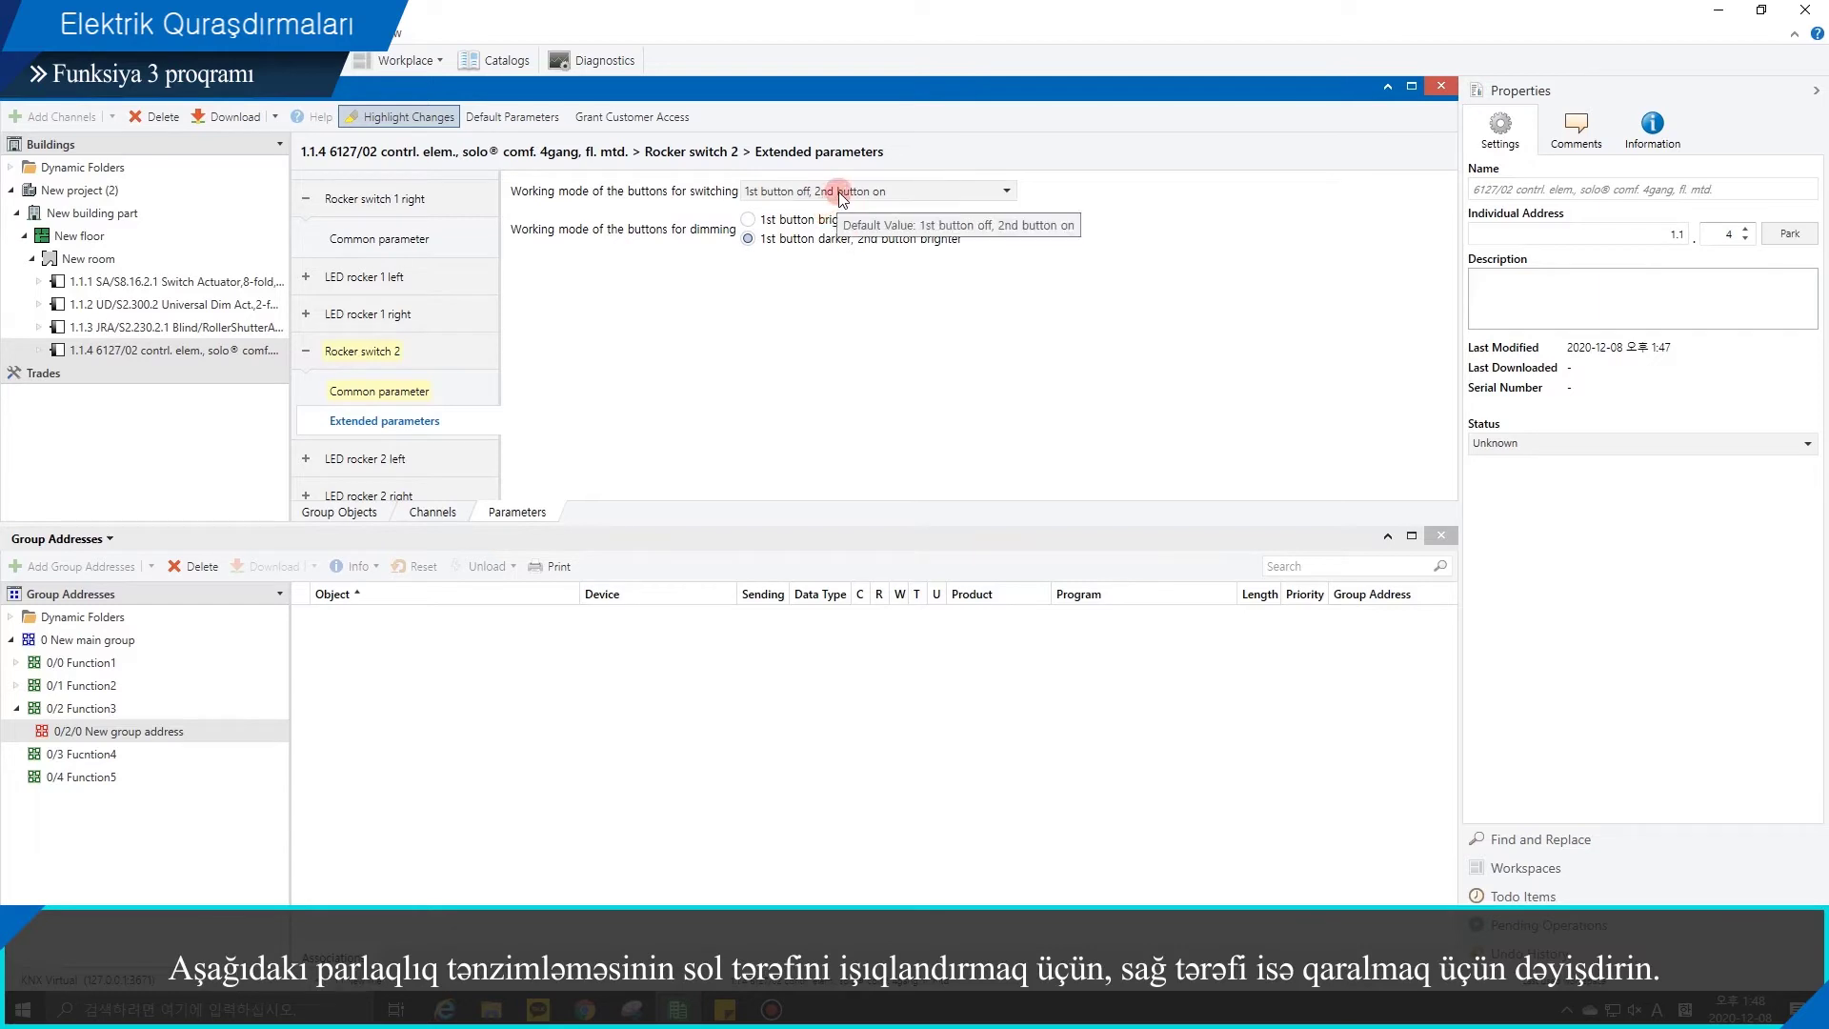
click(839, 192)
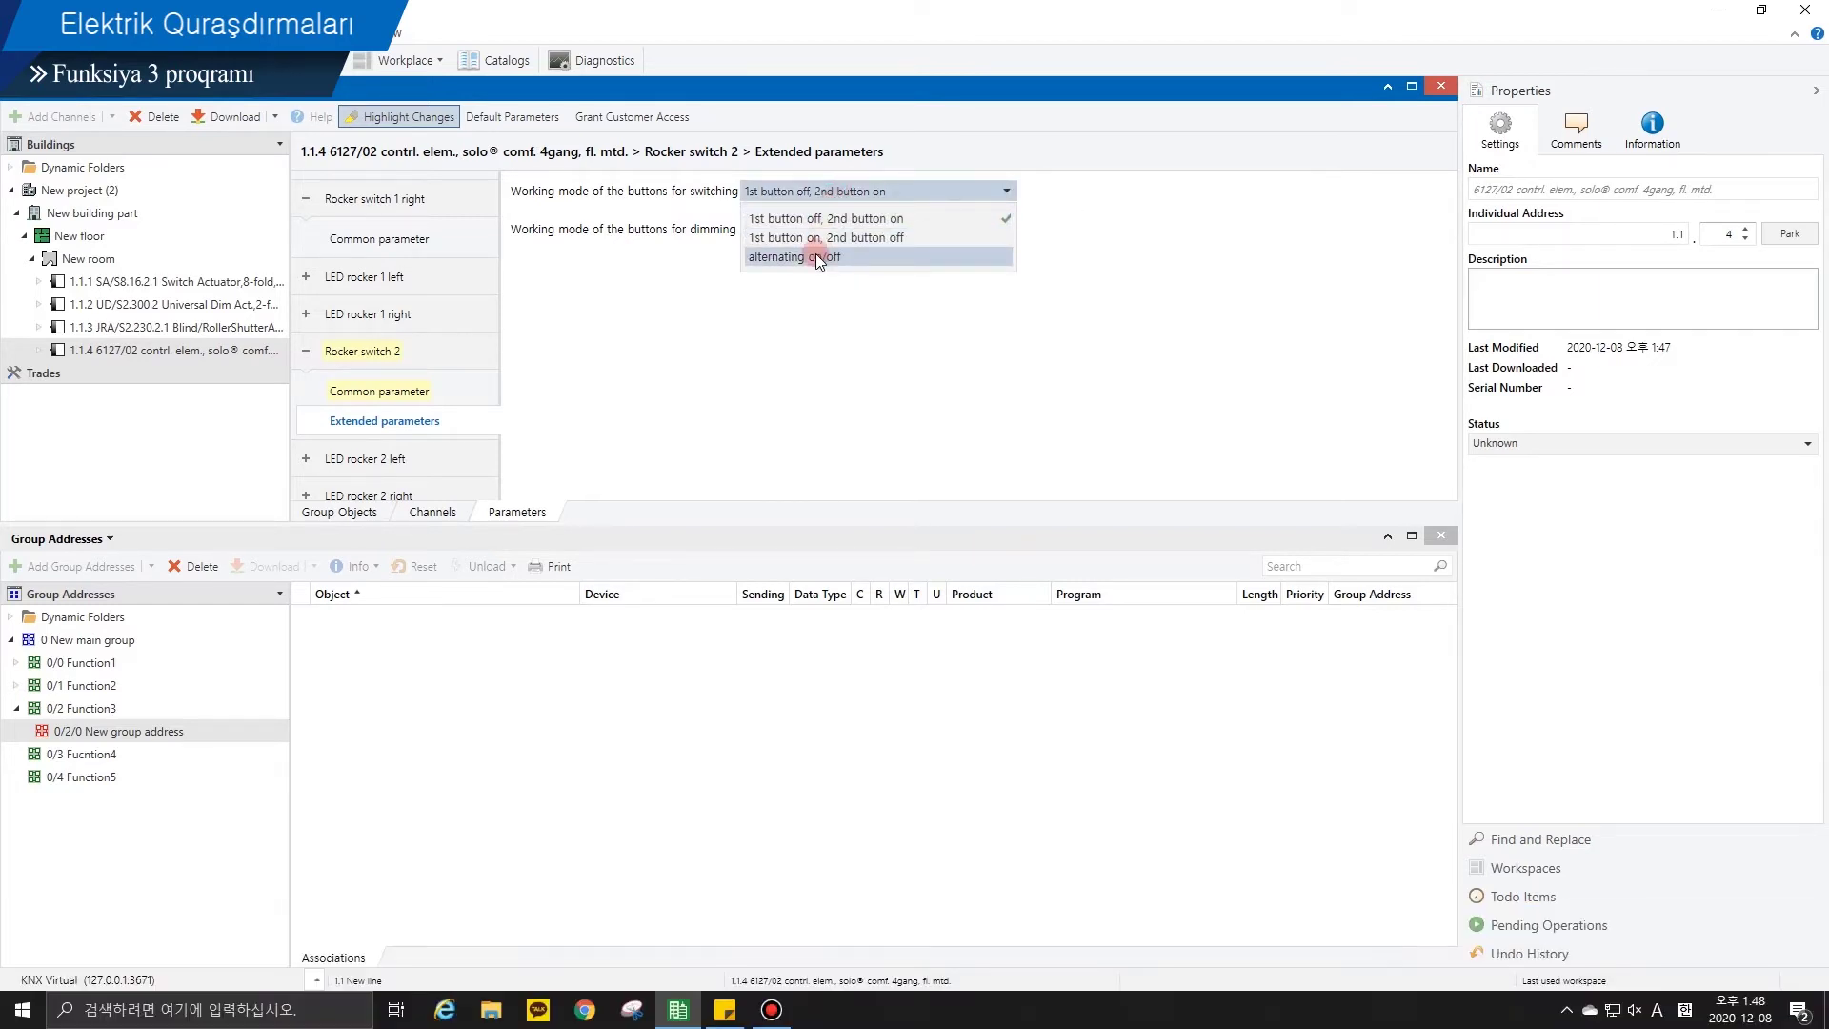
click(816, 257)
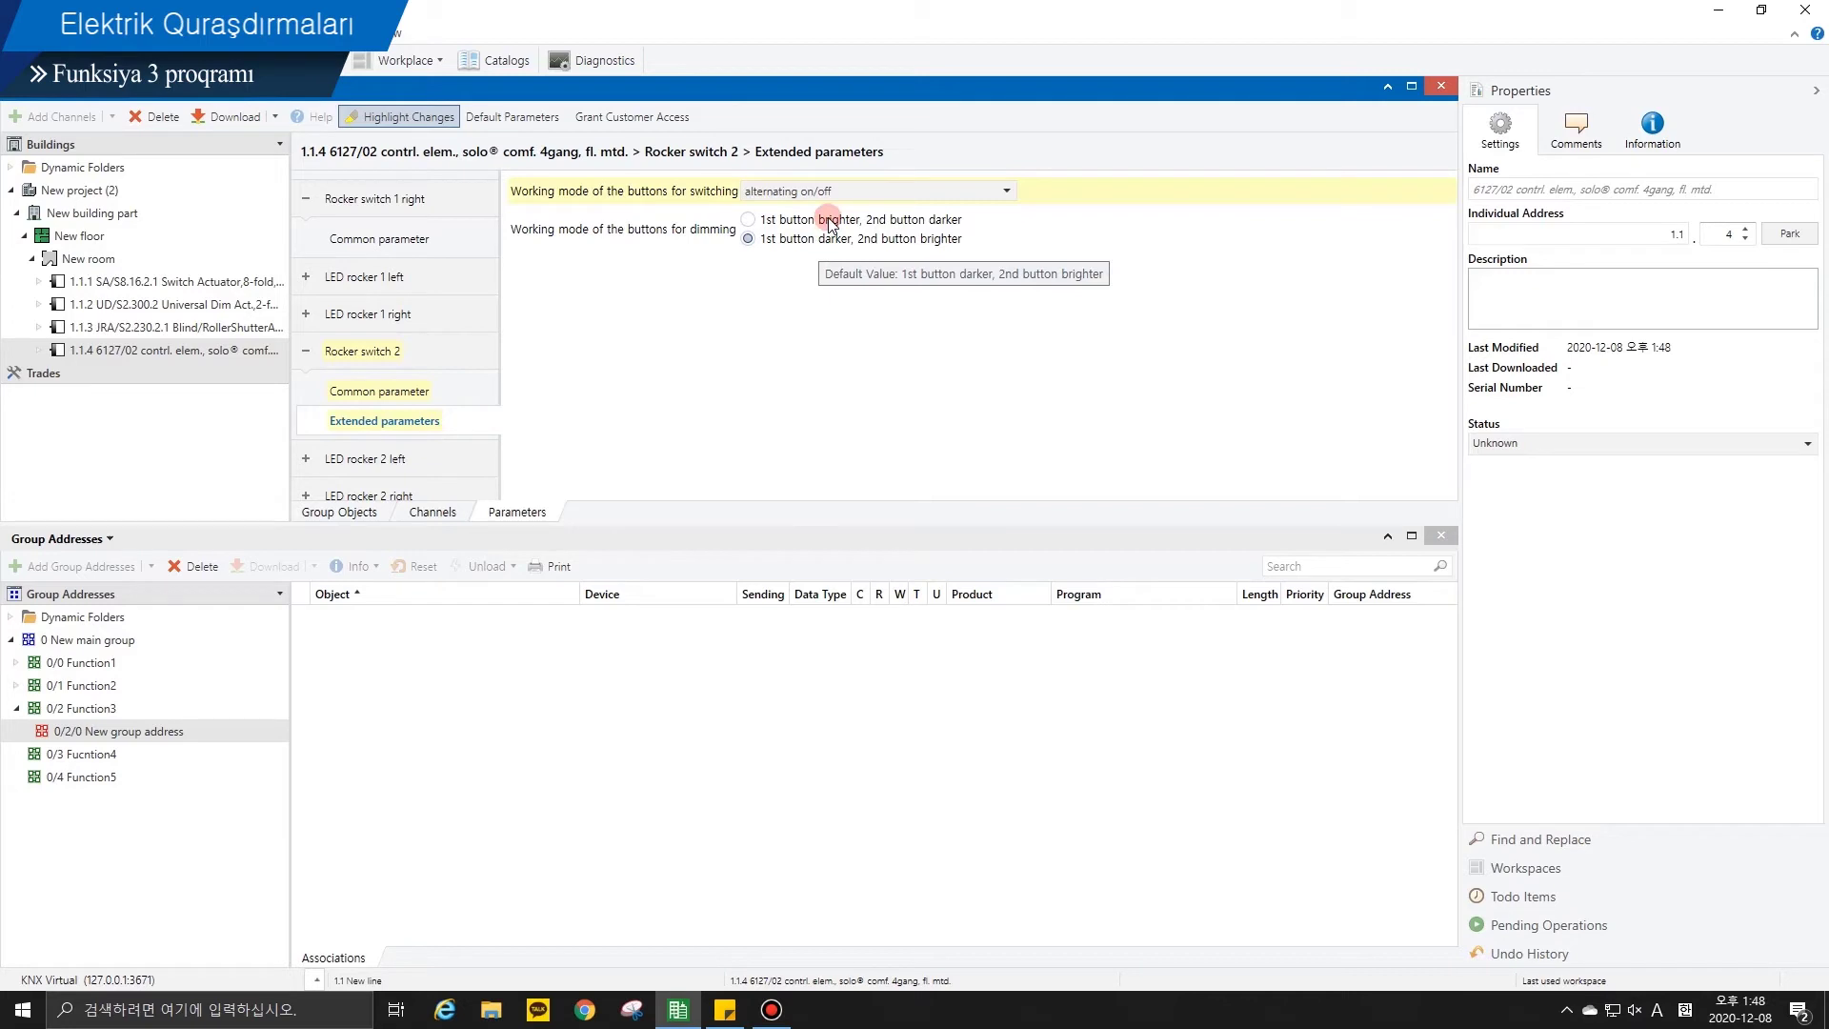
click(831, 225)
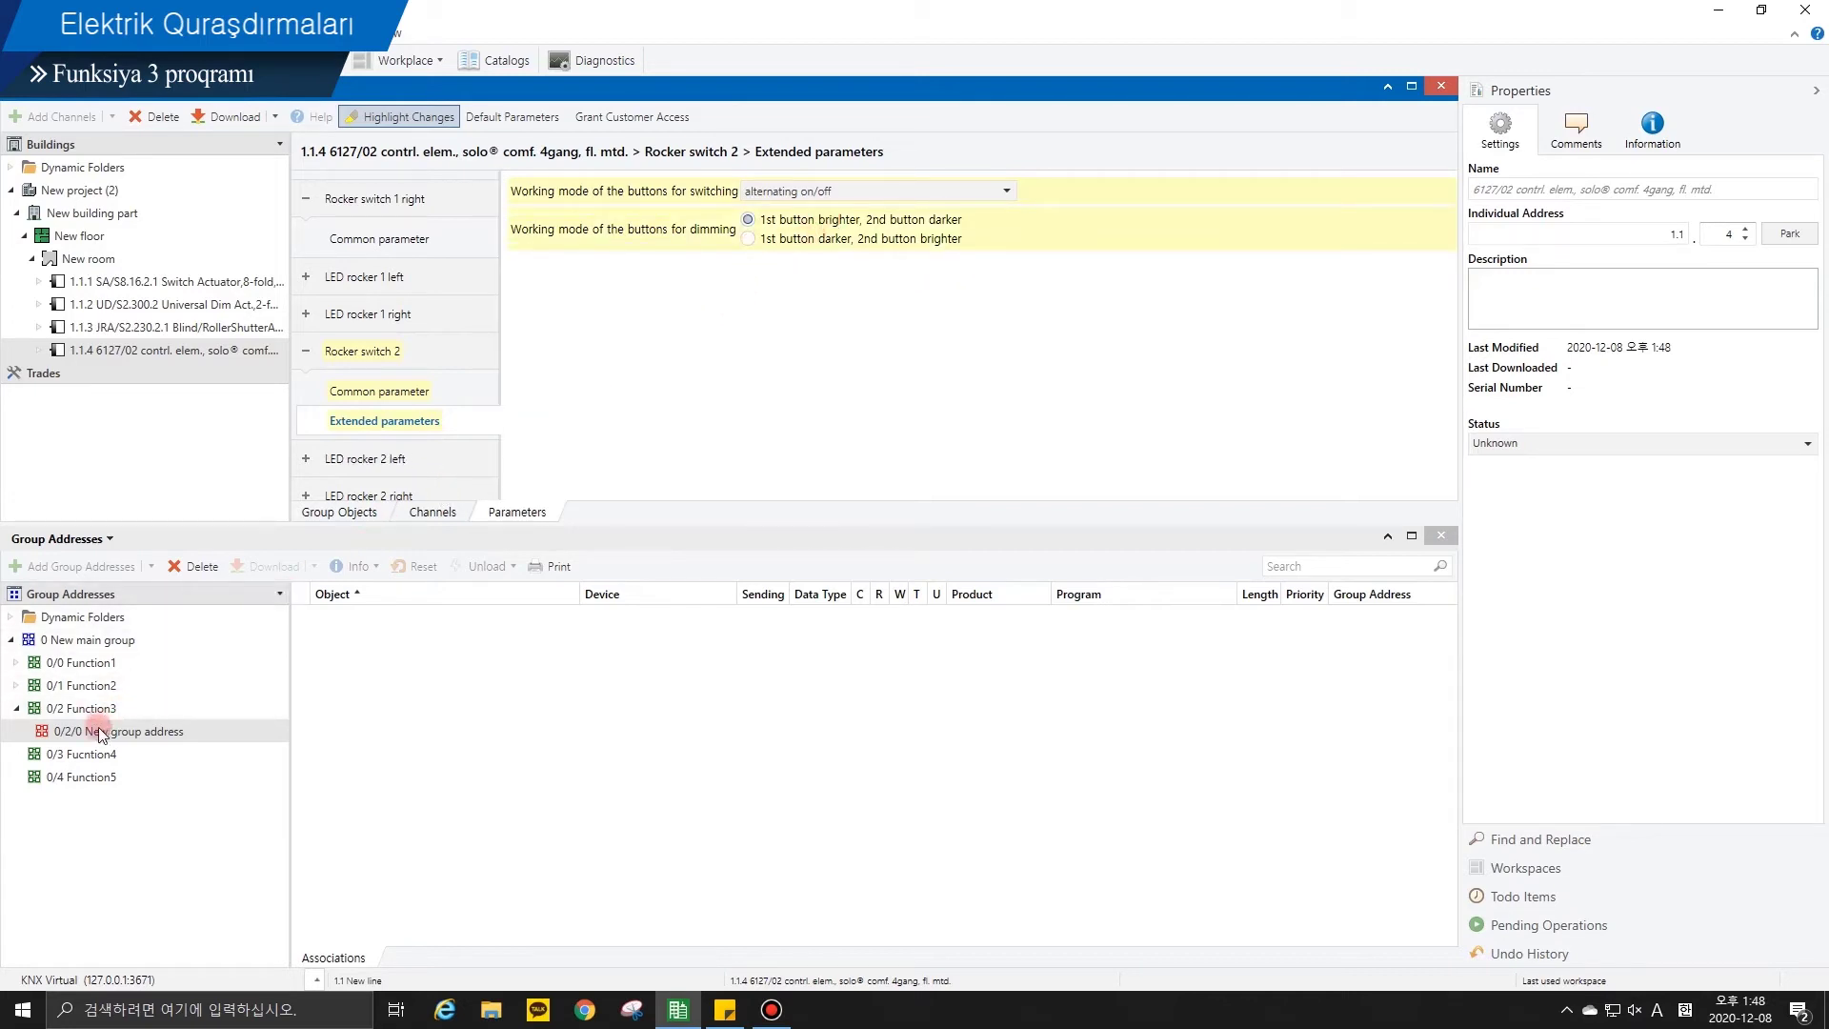
Step: Add one more group address to middle group 0/2 Function3 using the first free address
click(122, 706)
click(94, 570)
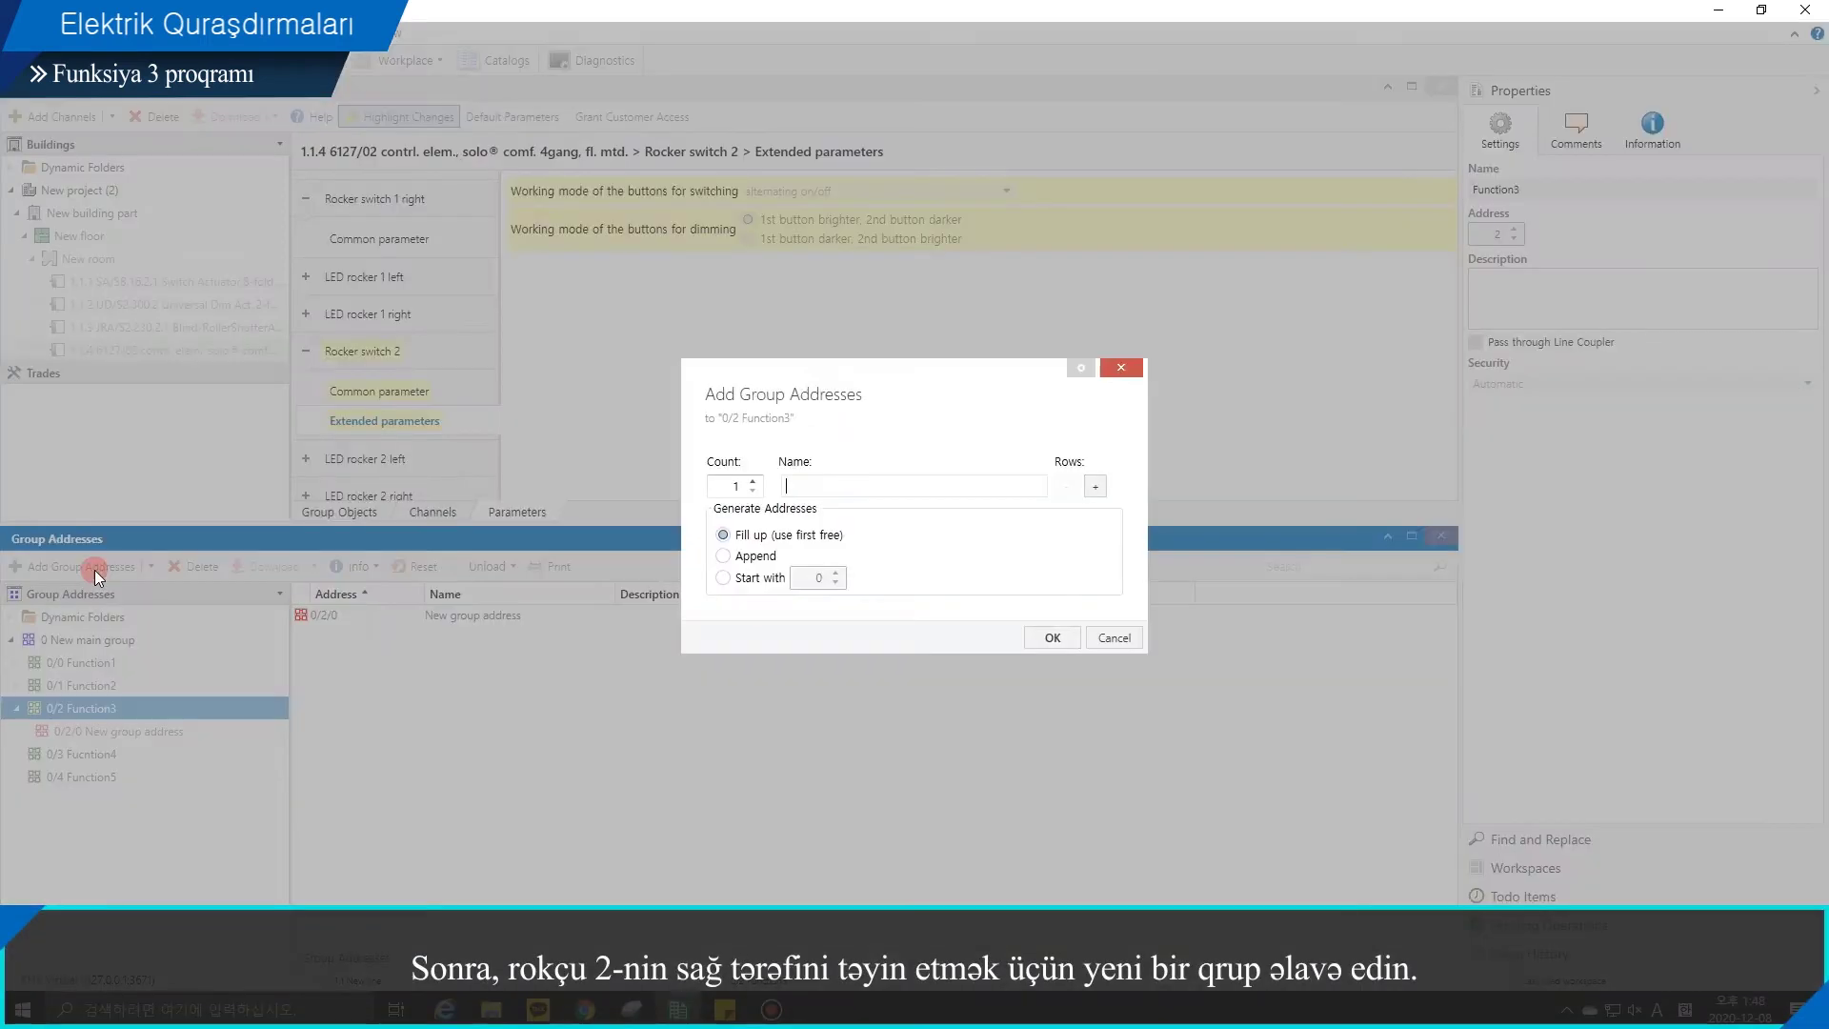
key(Return)
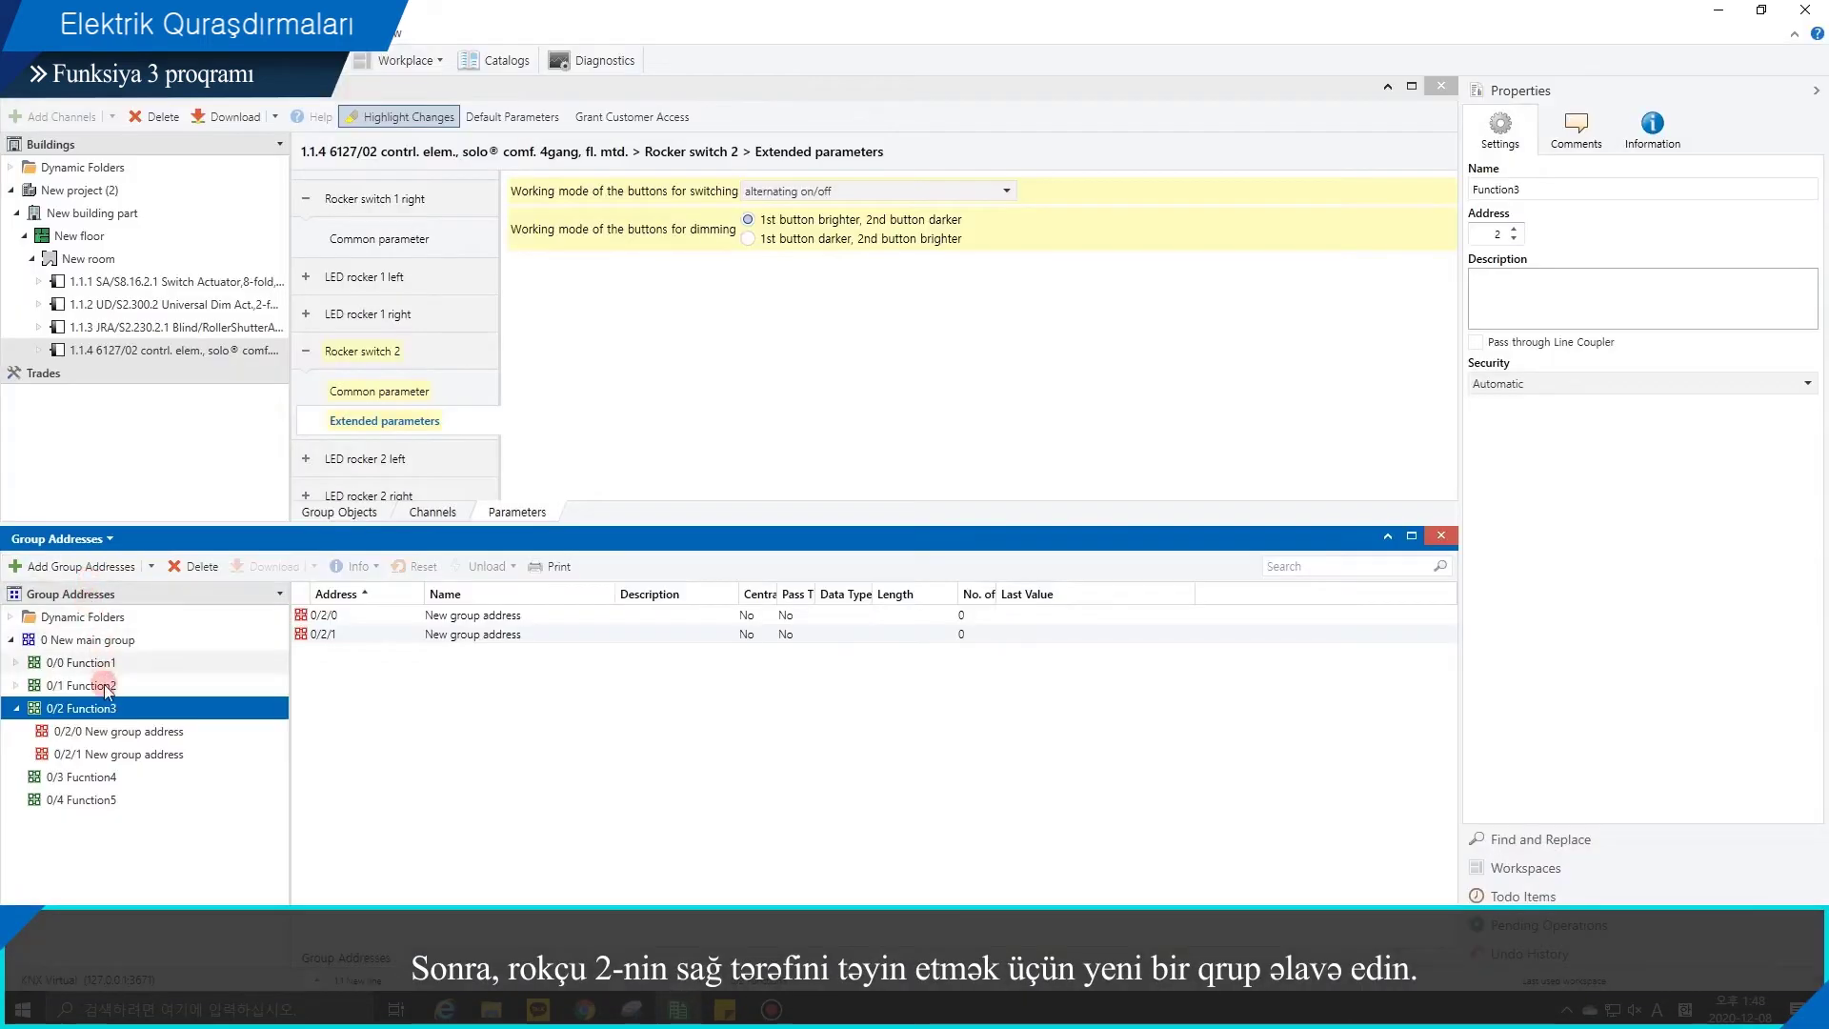
Step: Link the "S2.1: Switching" object of control element 1.1.4 to group address 0/2/0
click(108, 734)
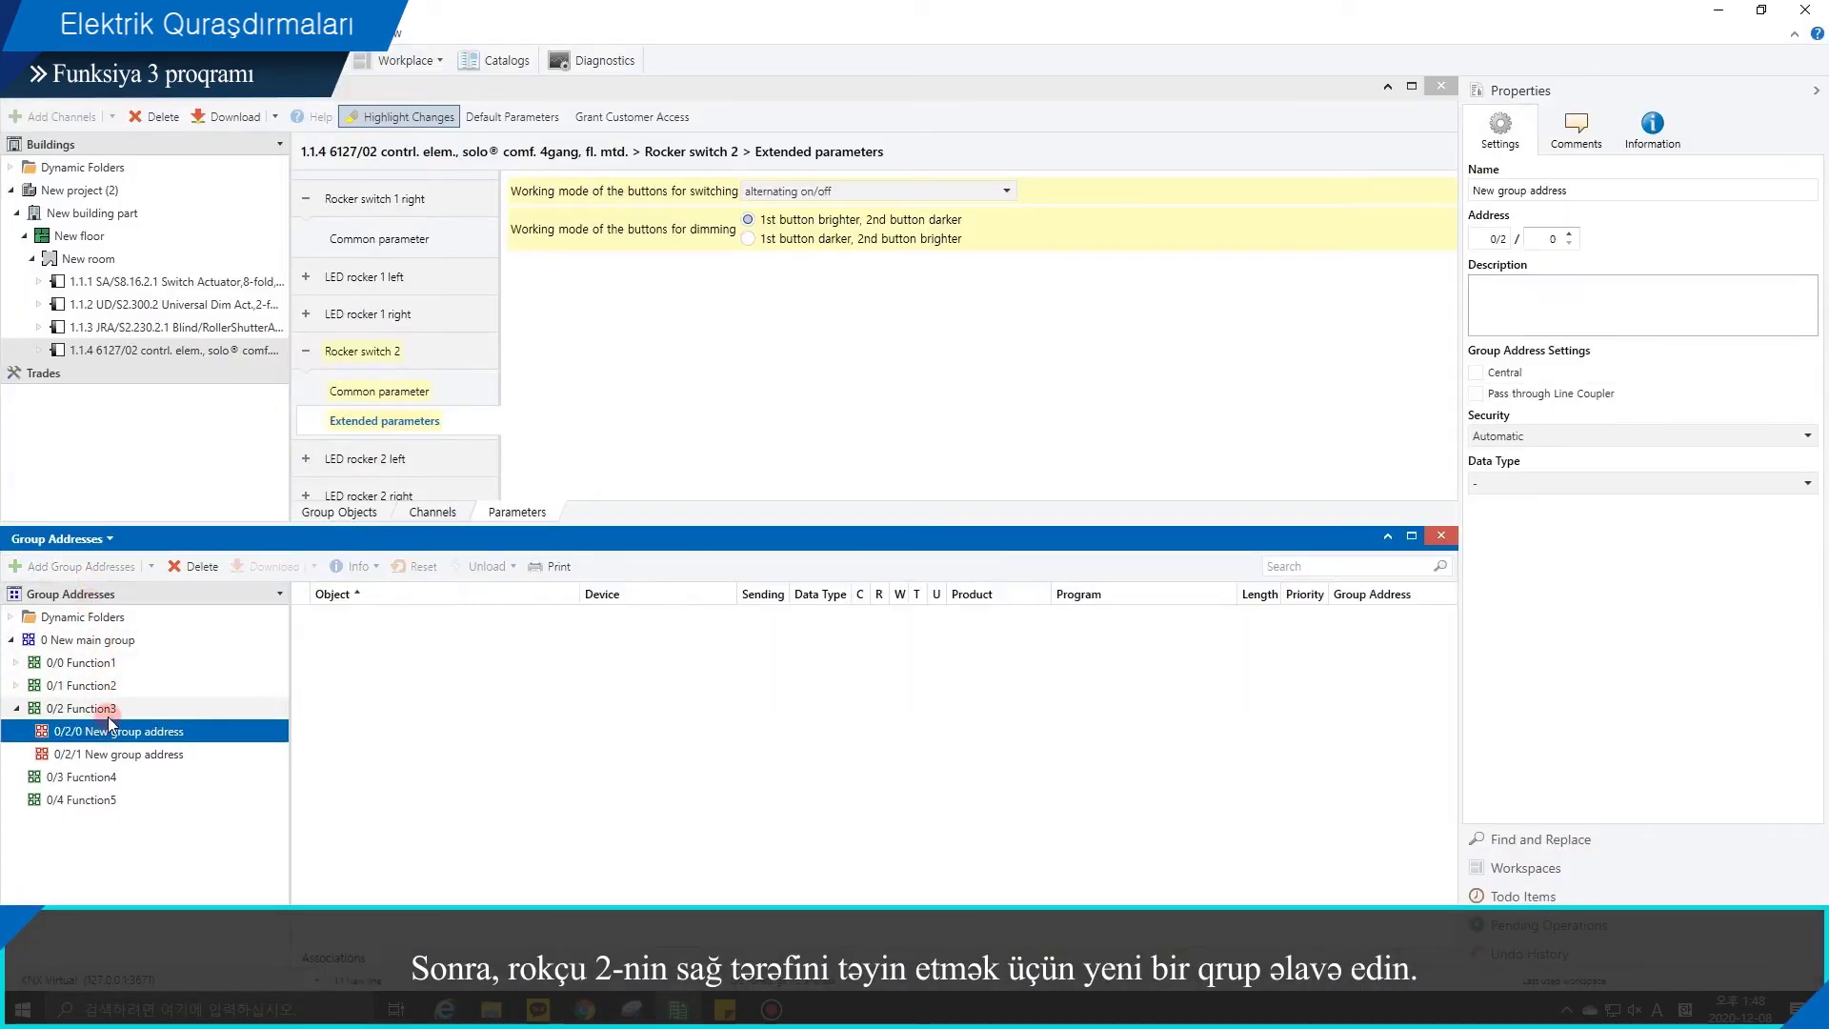
click(316, 514)
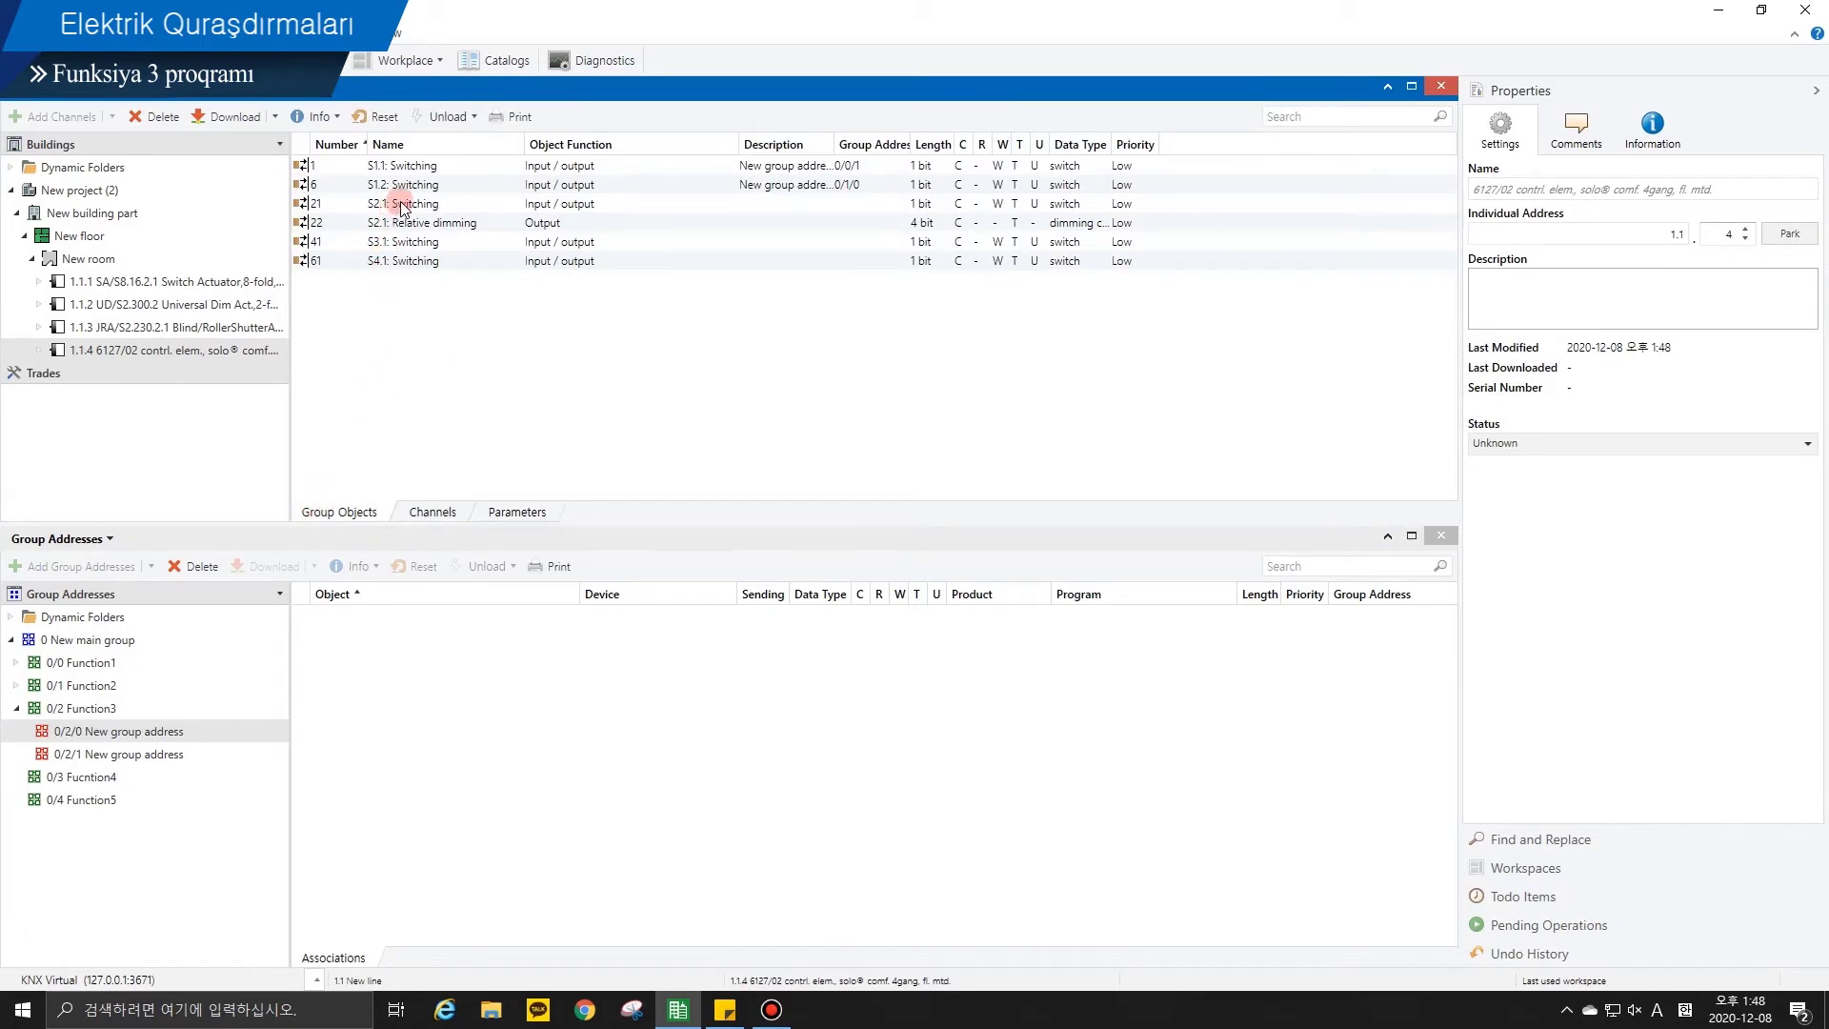
drag(401, 207, 334, 678)
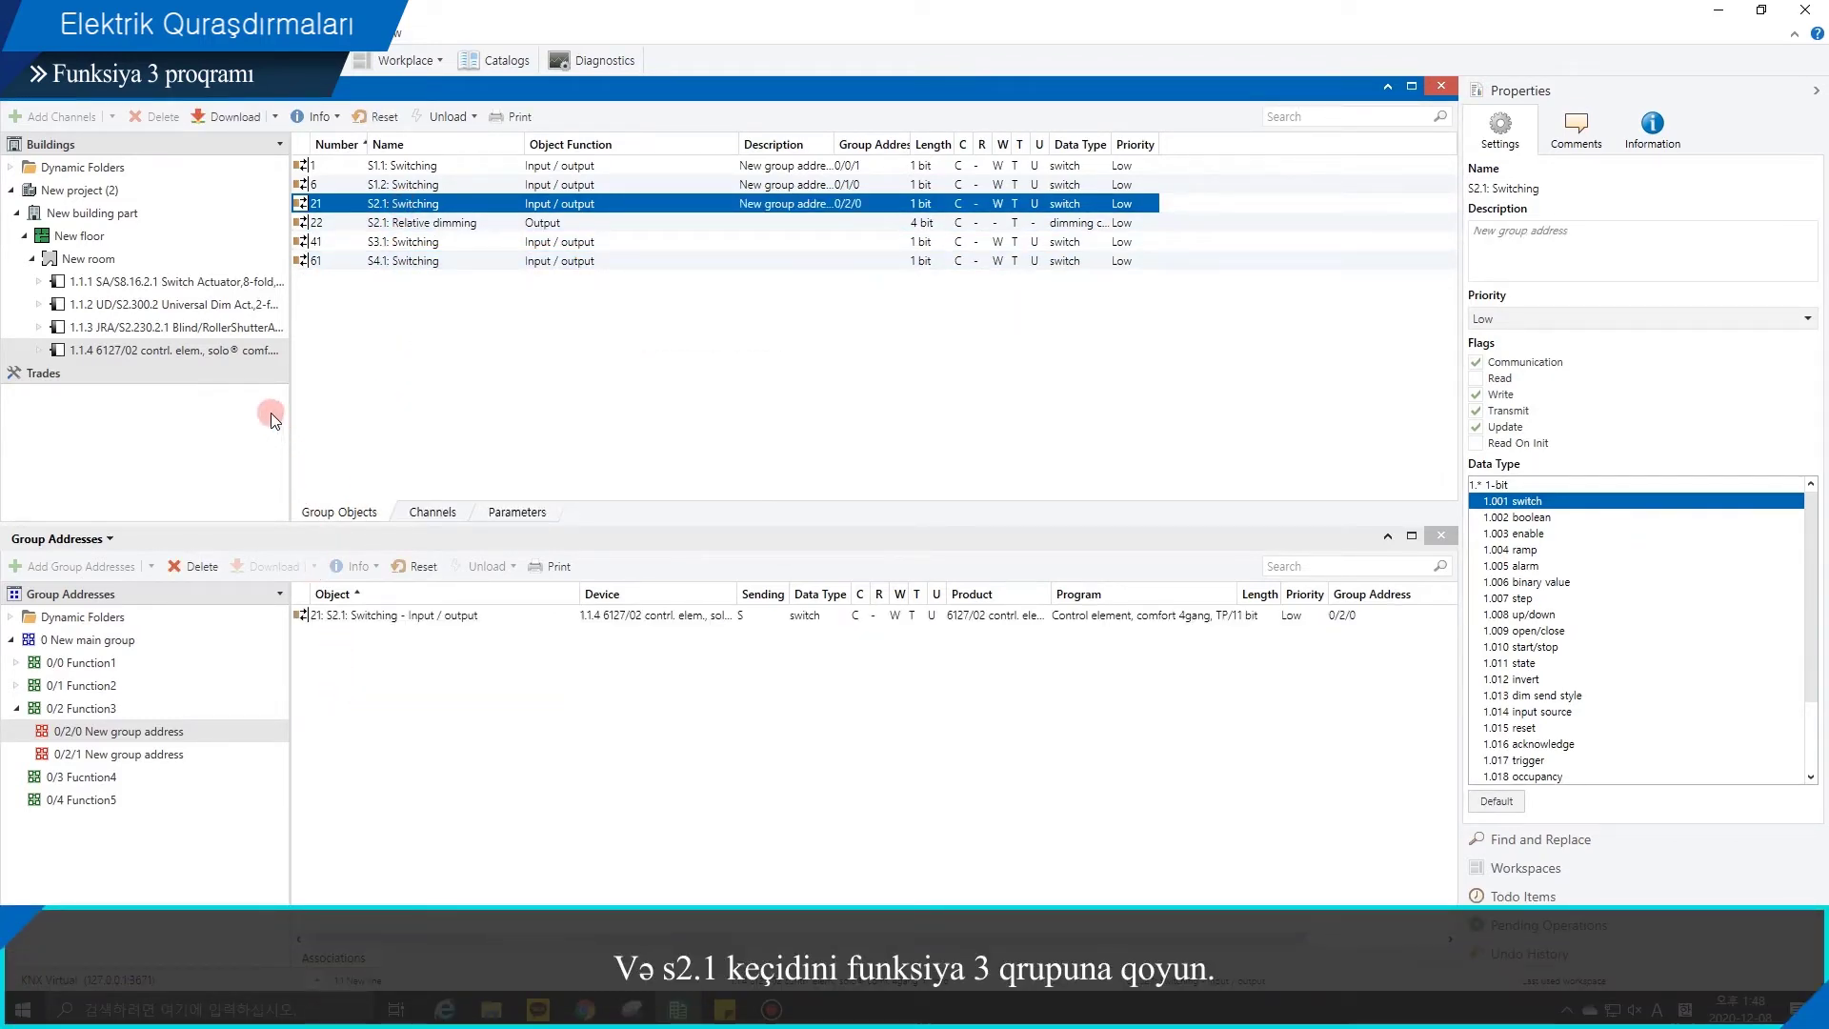
Step: Link the Output A and Output B "Switch" objects of dim actuator 1.1.2 together to group address 0/2/0
click(229, 307)
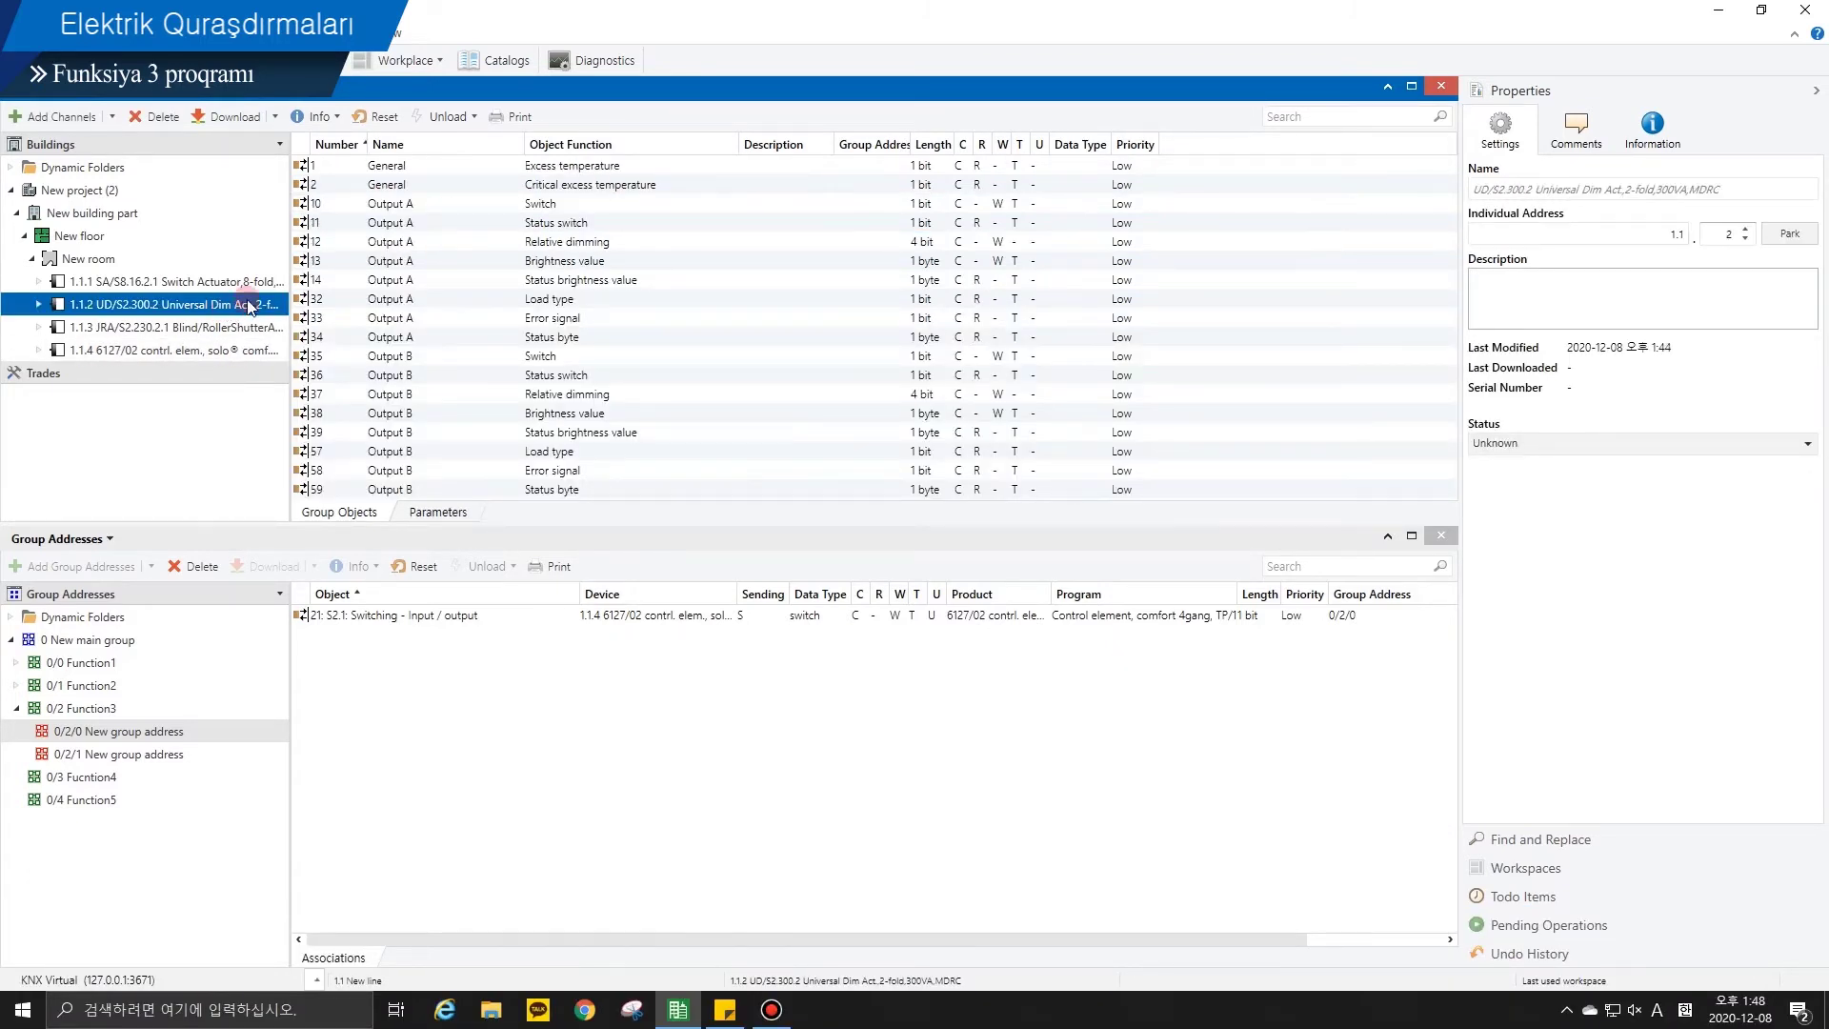
click(410, 205)
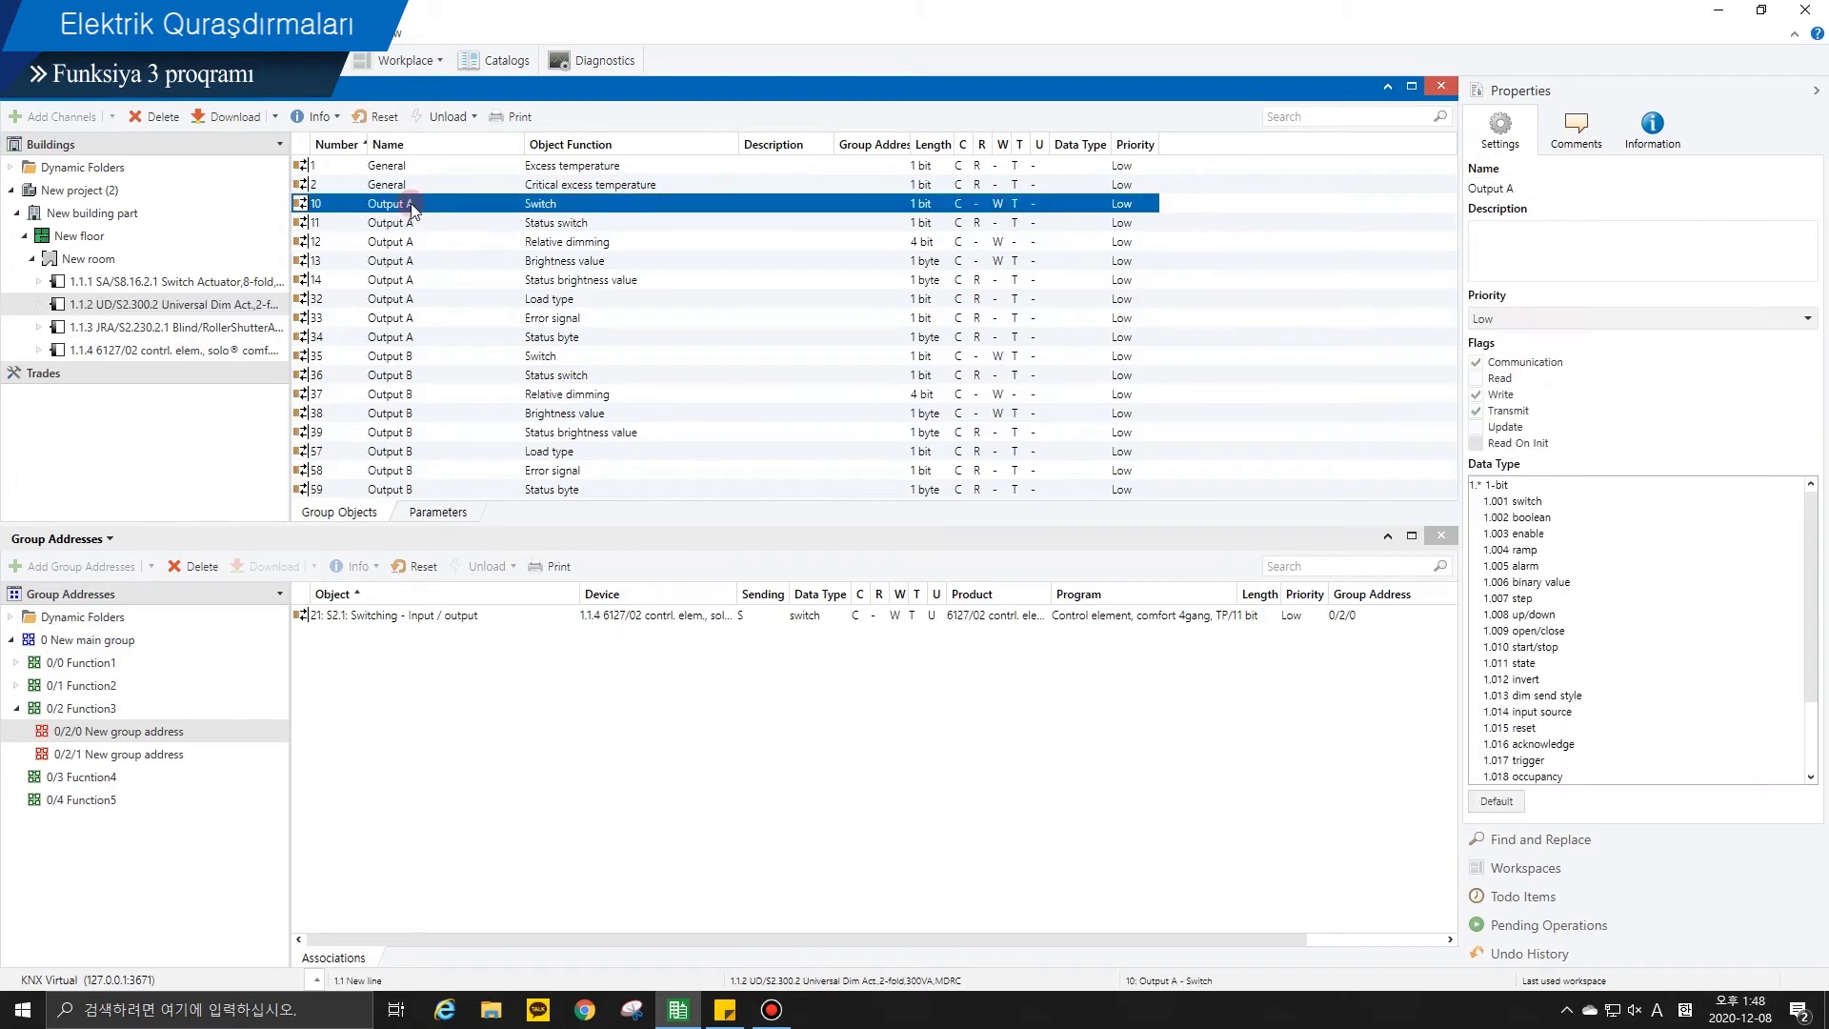
ctrl+click(504, 356)
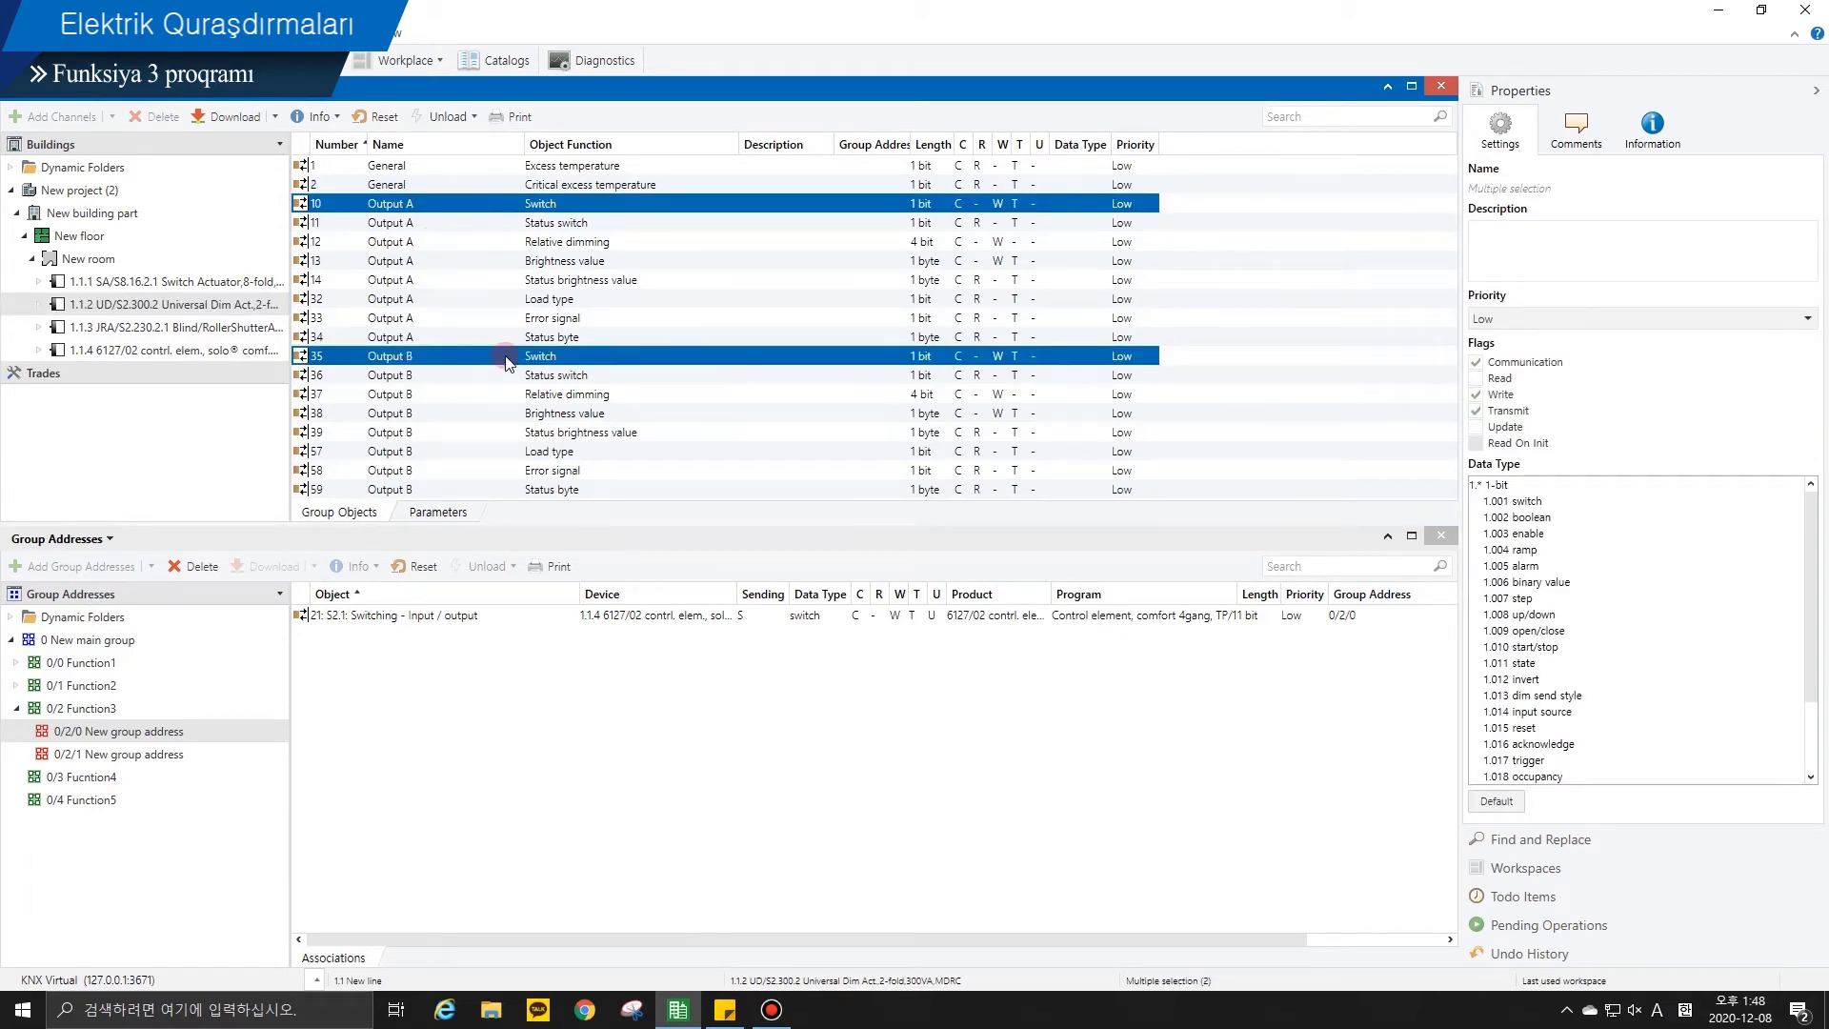
drag(507, 366, 471, 678)
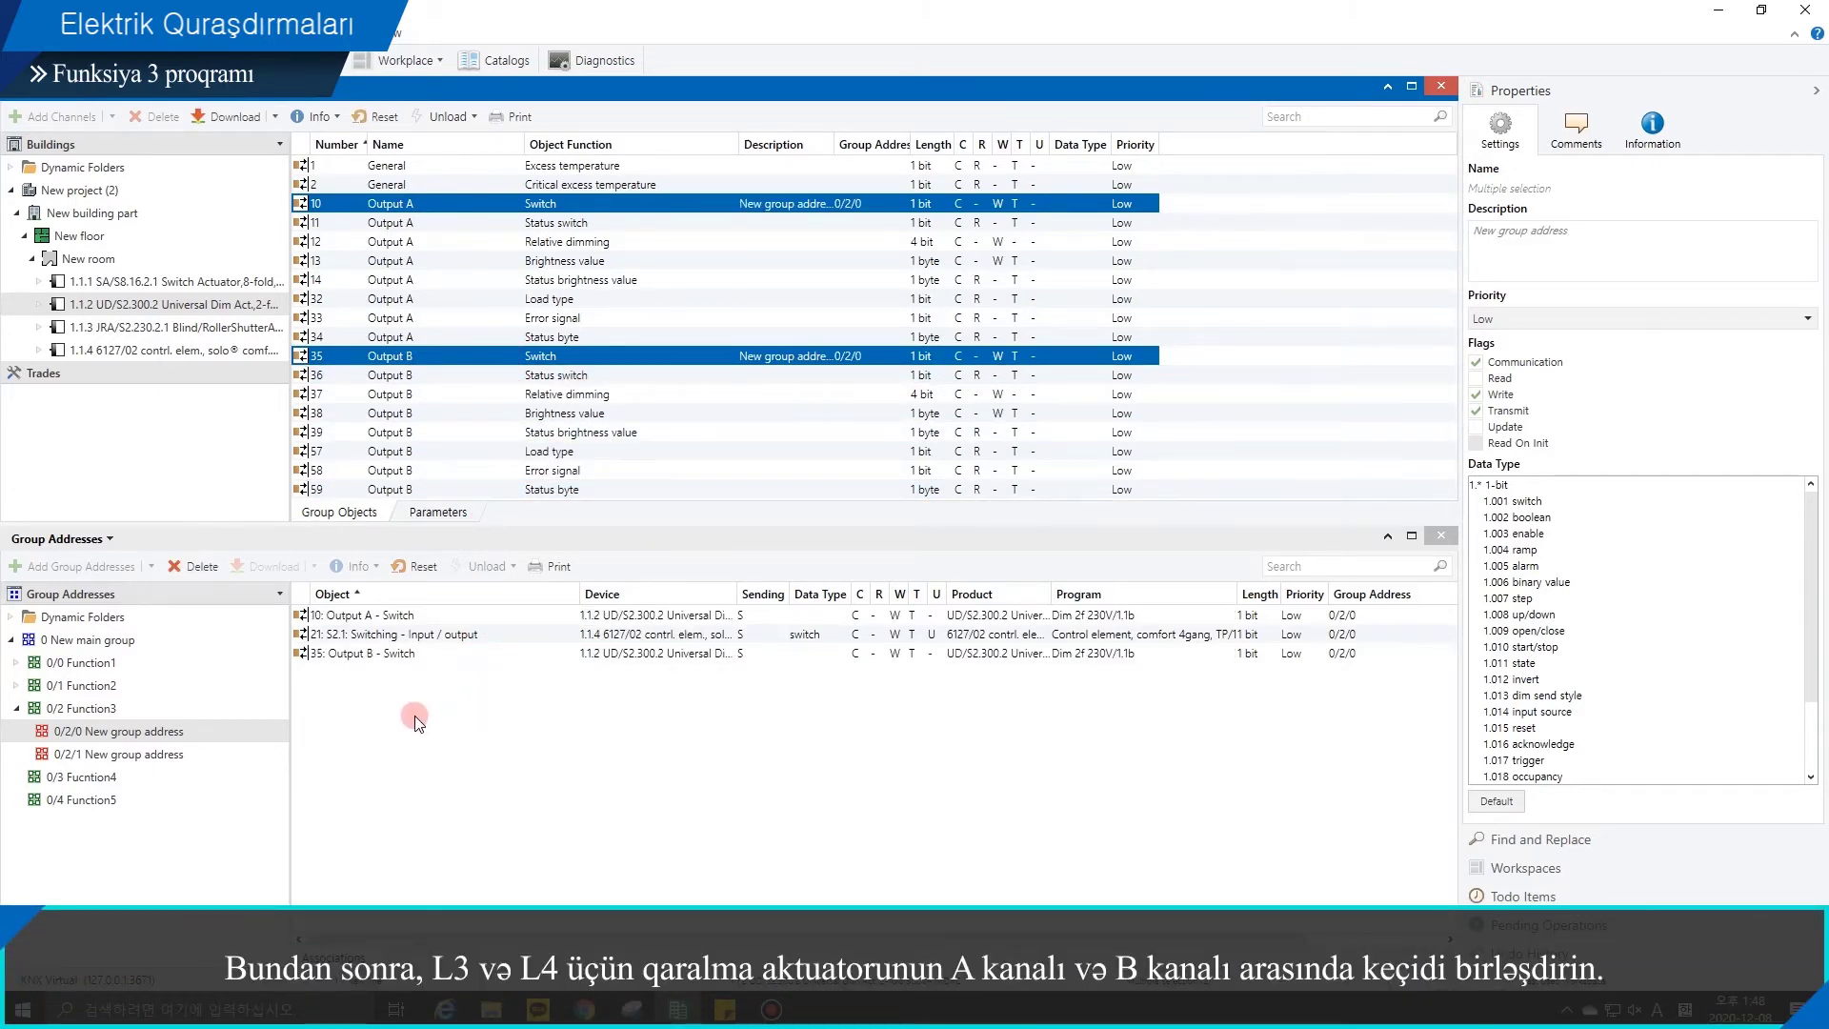
Step: Link the "S2.1: Relative dimming" object of control element 1.1.4 to group address 0/2/1
click(220, 752)
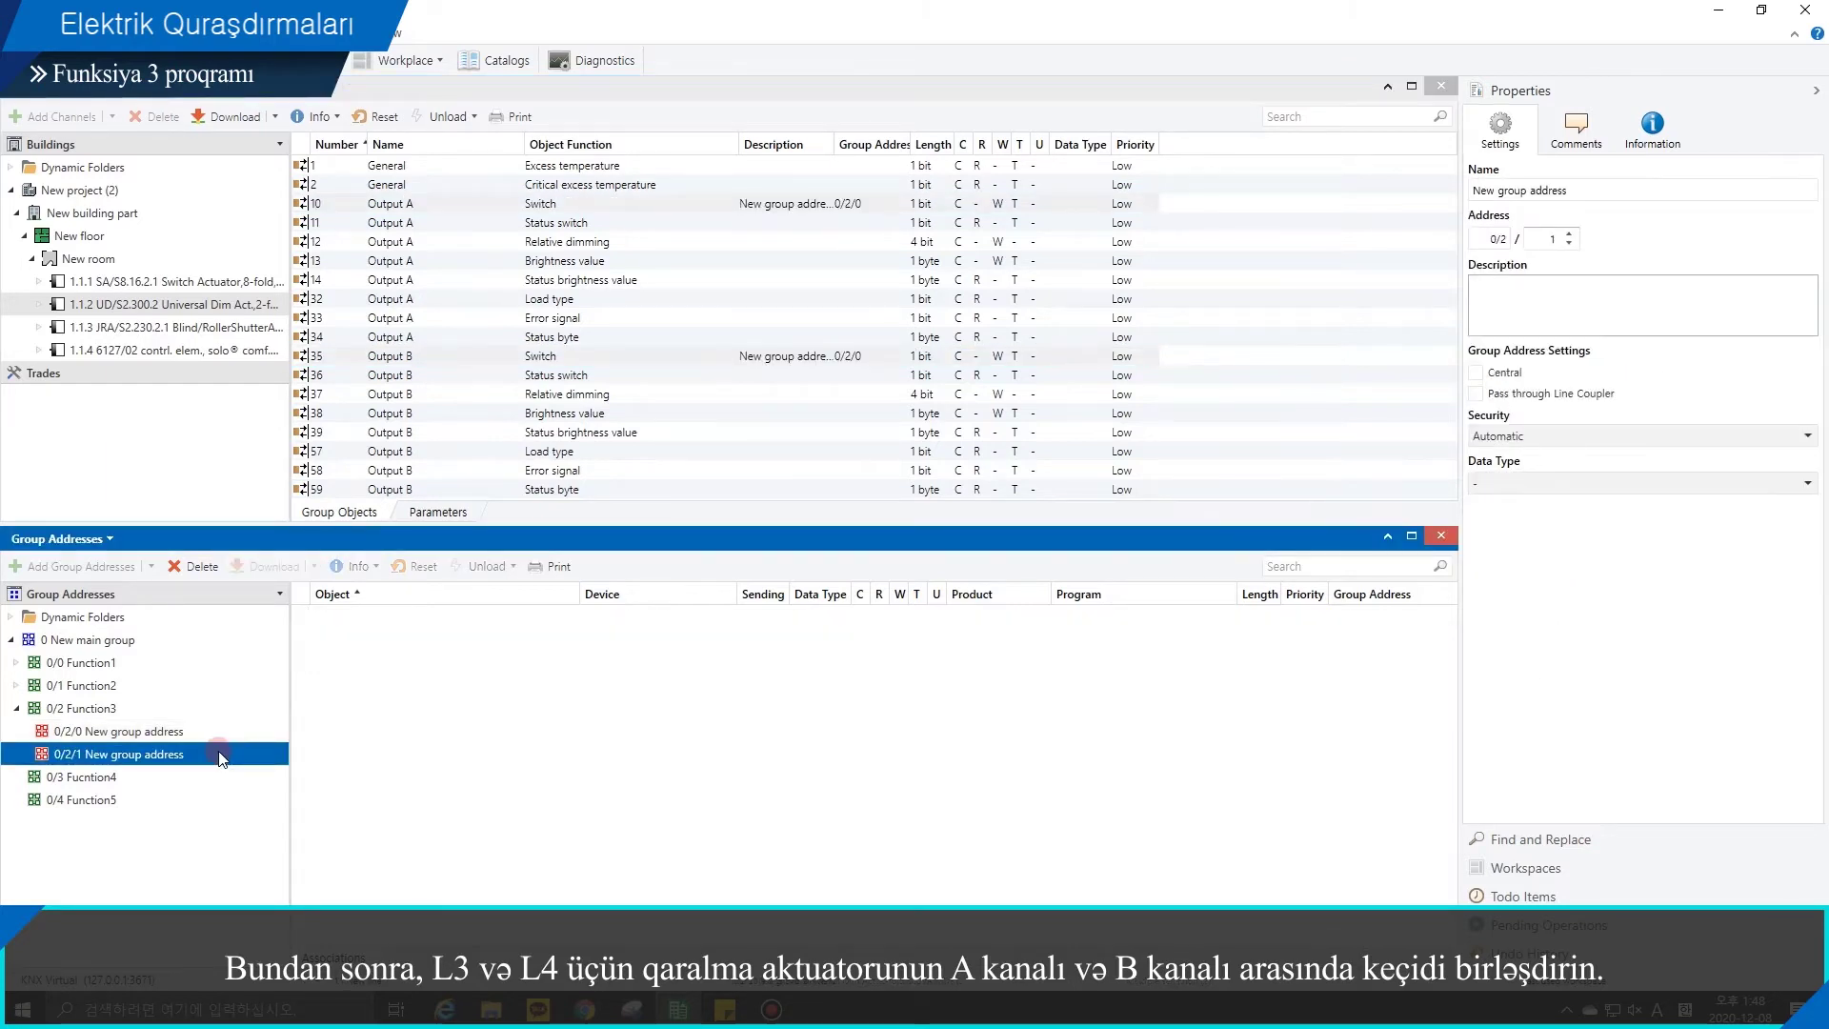
click(195, 350)
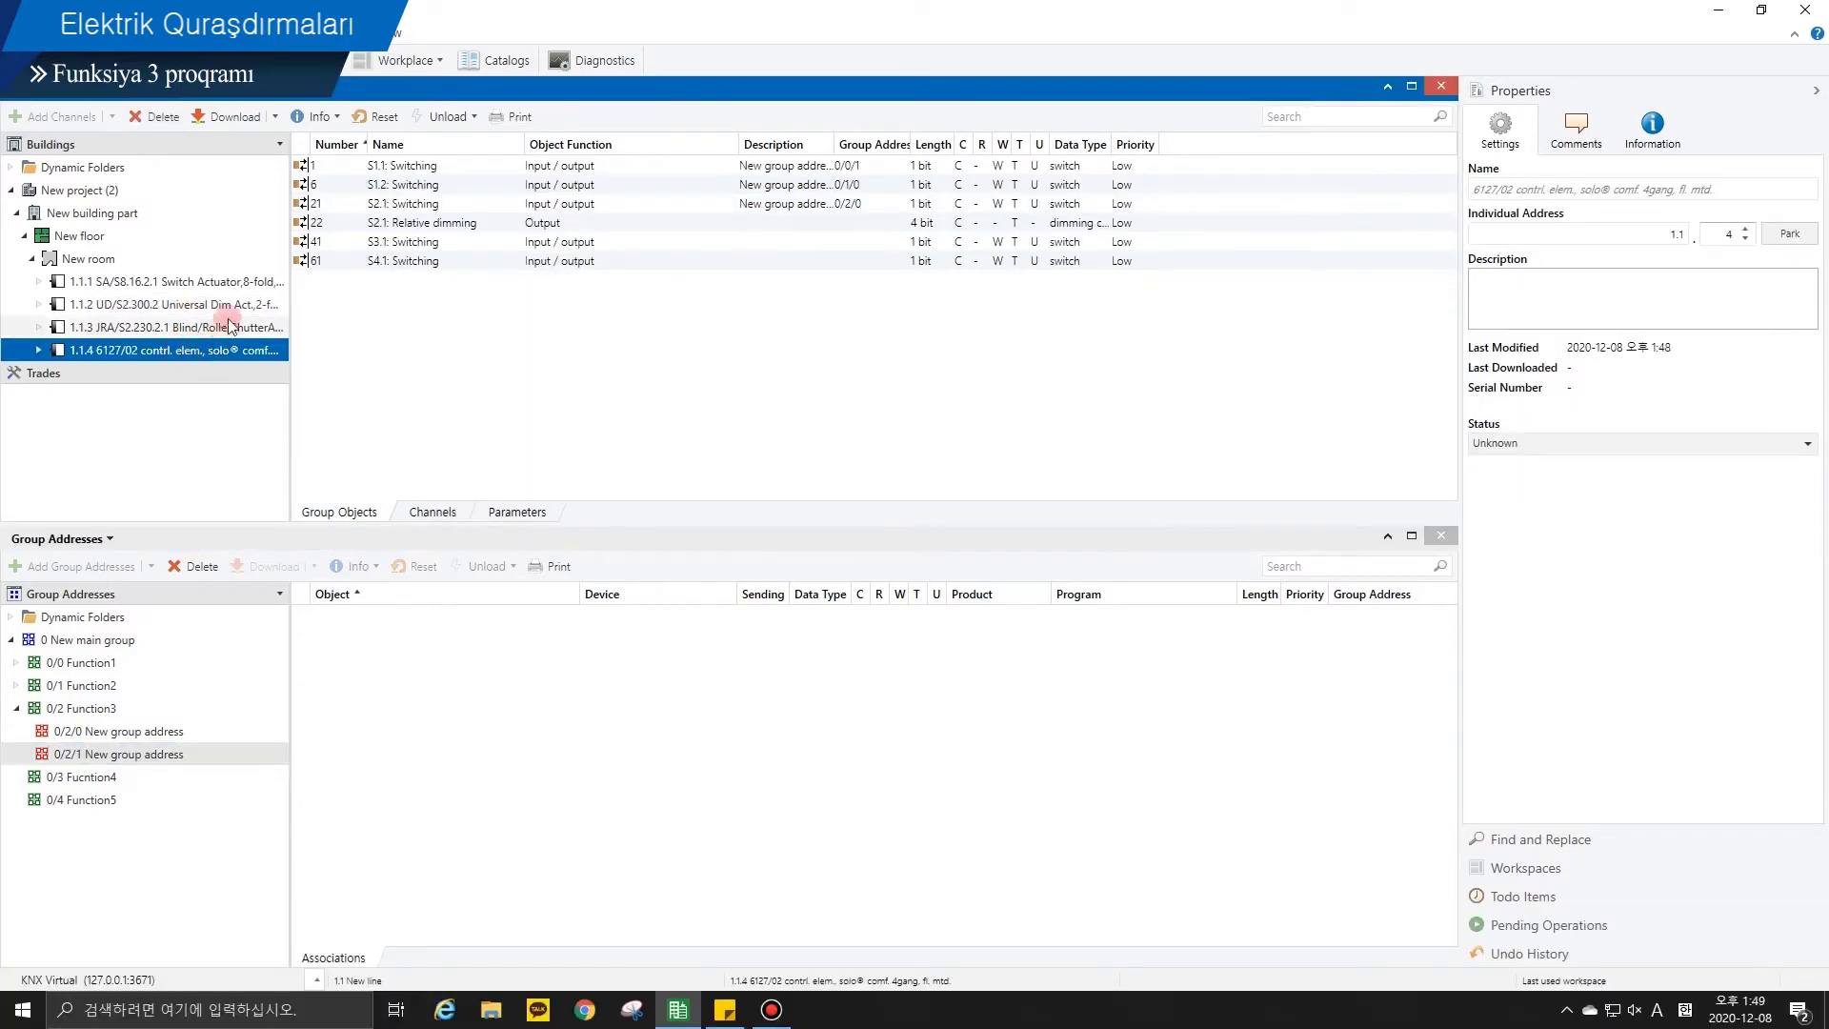
click(356, 225)
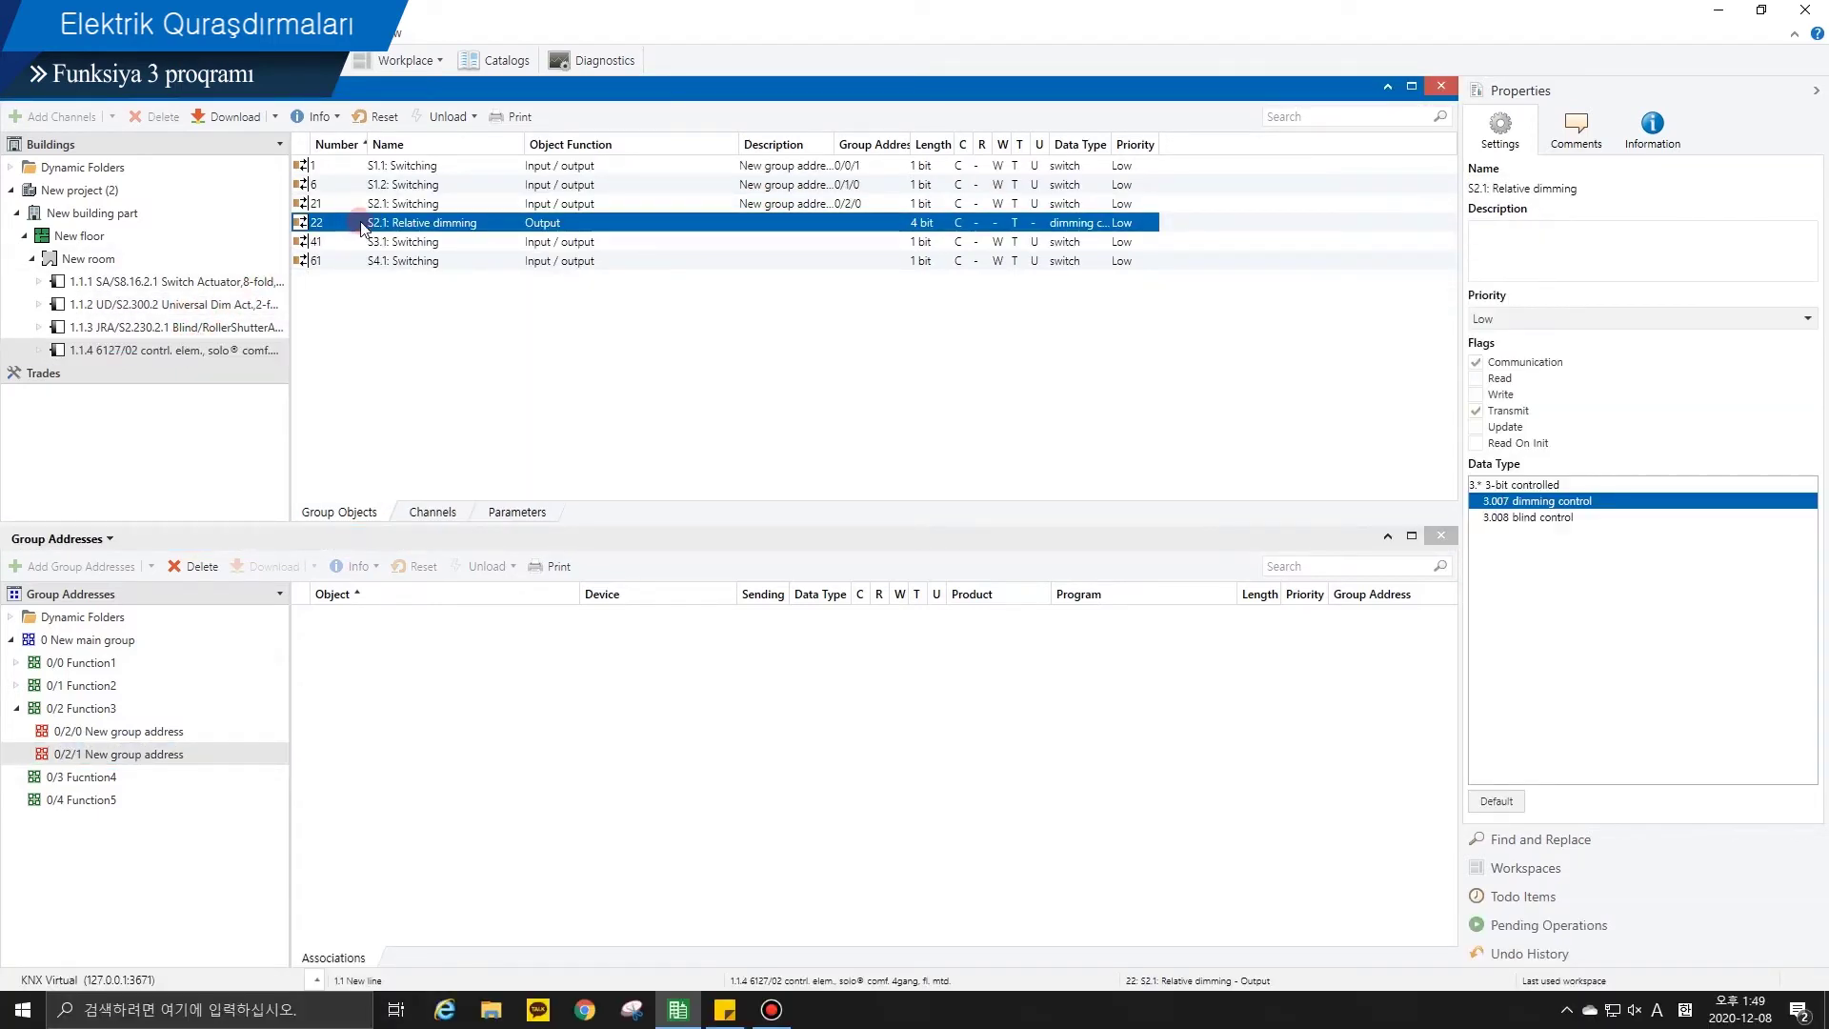
click(375, 225)
drag(375, 225, 337, 638)
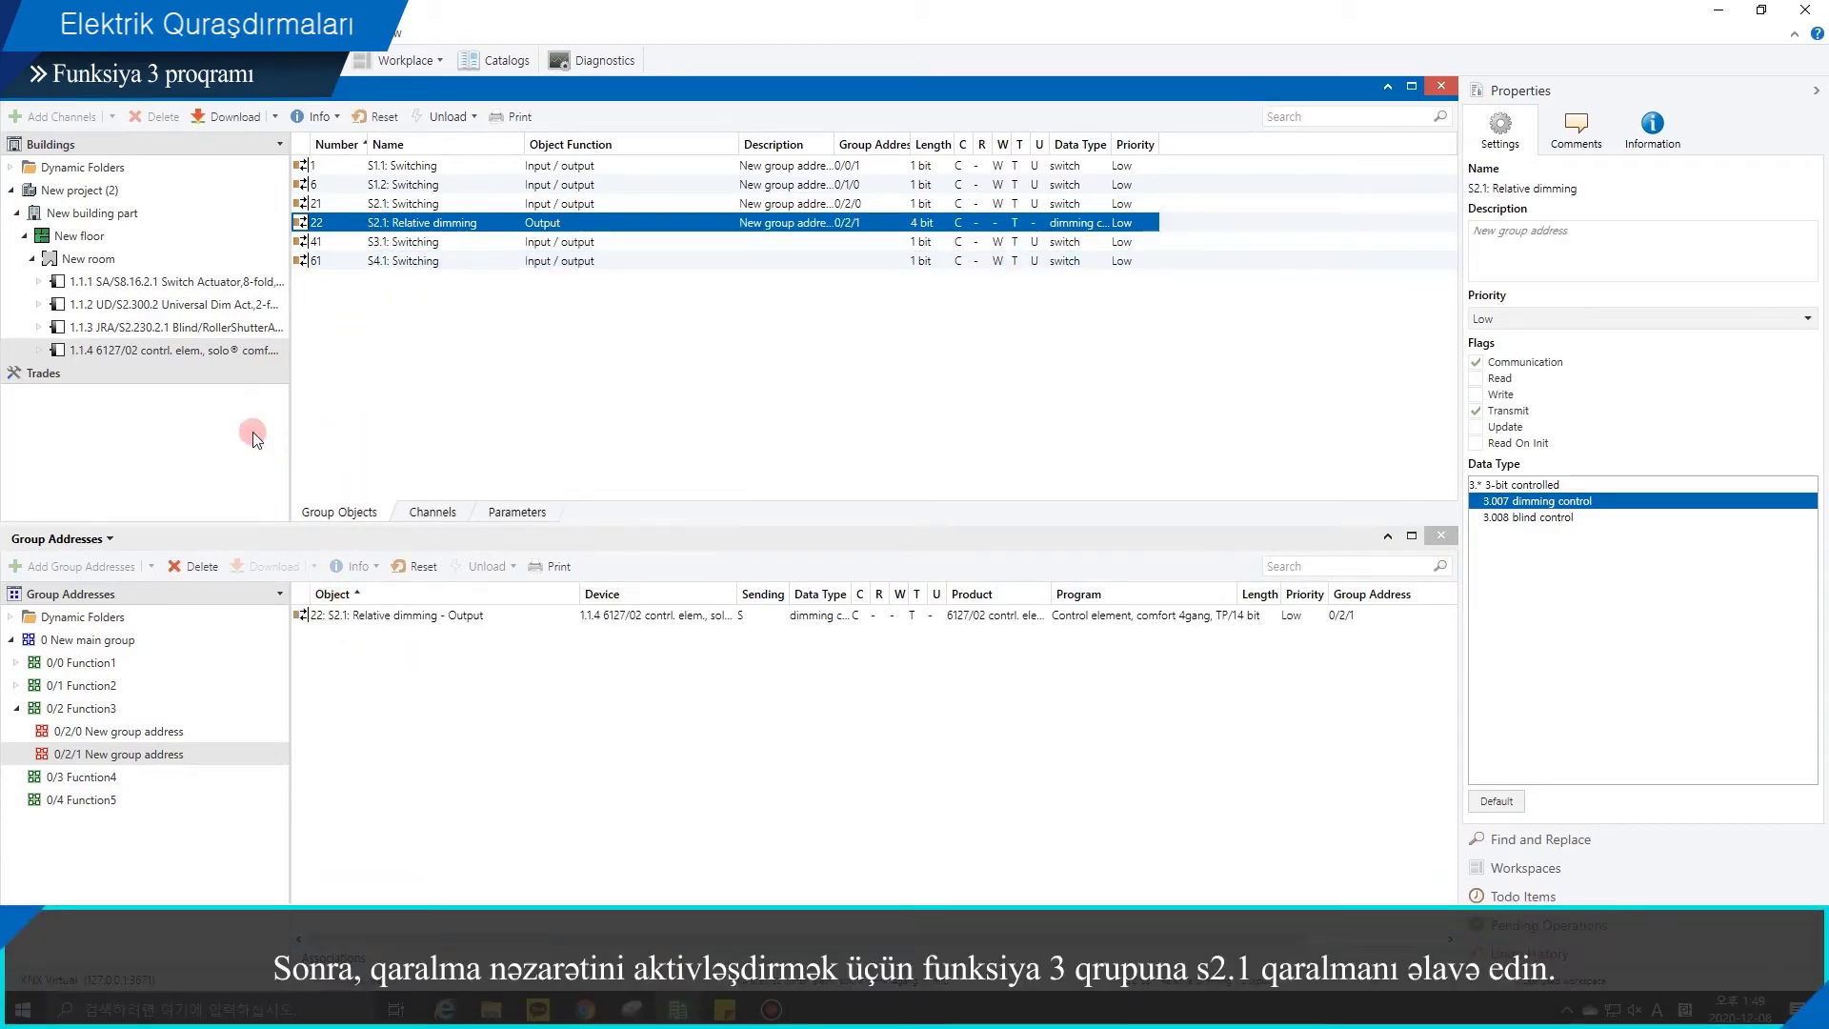
Step: Link the Output A and Output B "Relative dimming" objects of dim actuator 1.1.2 together to group address 0/2/1
click(225, 310)
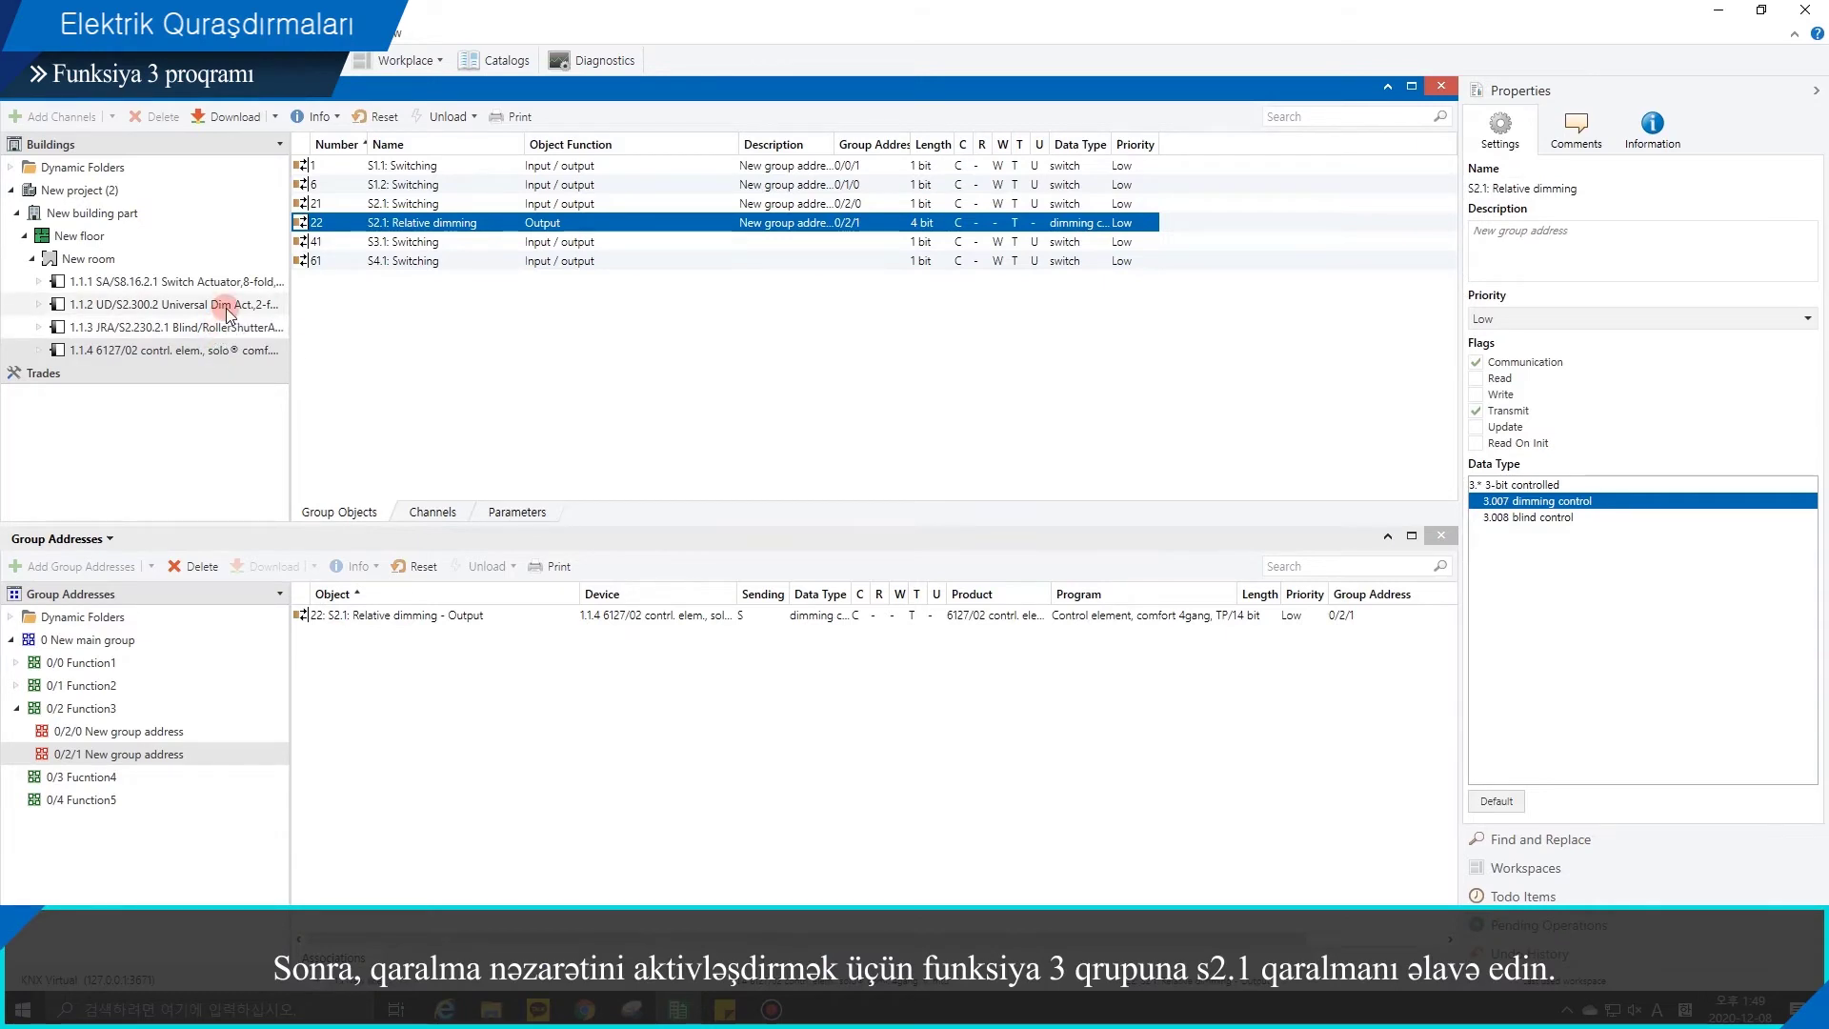
click(226, 310)
click(414, 266)
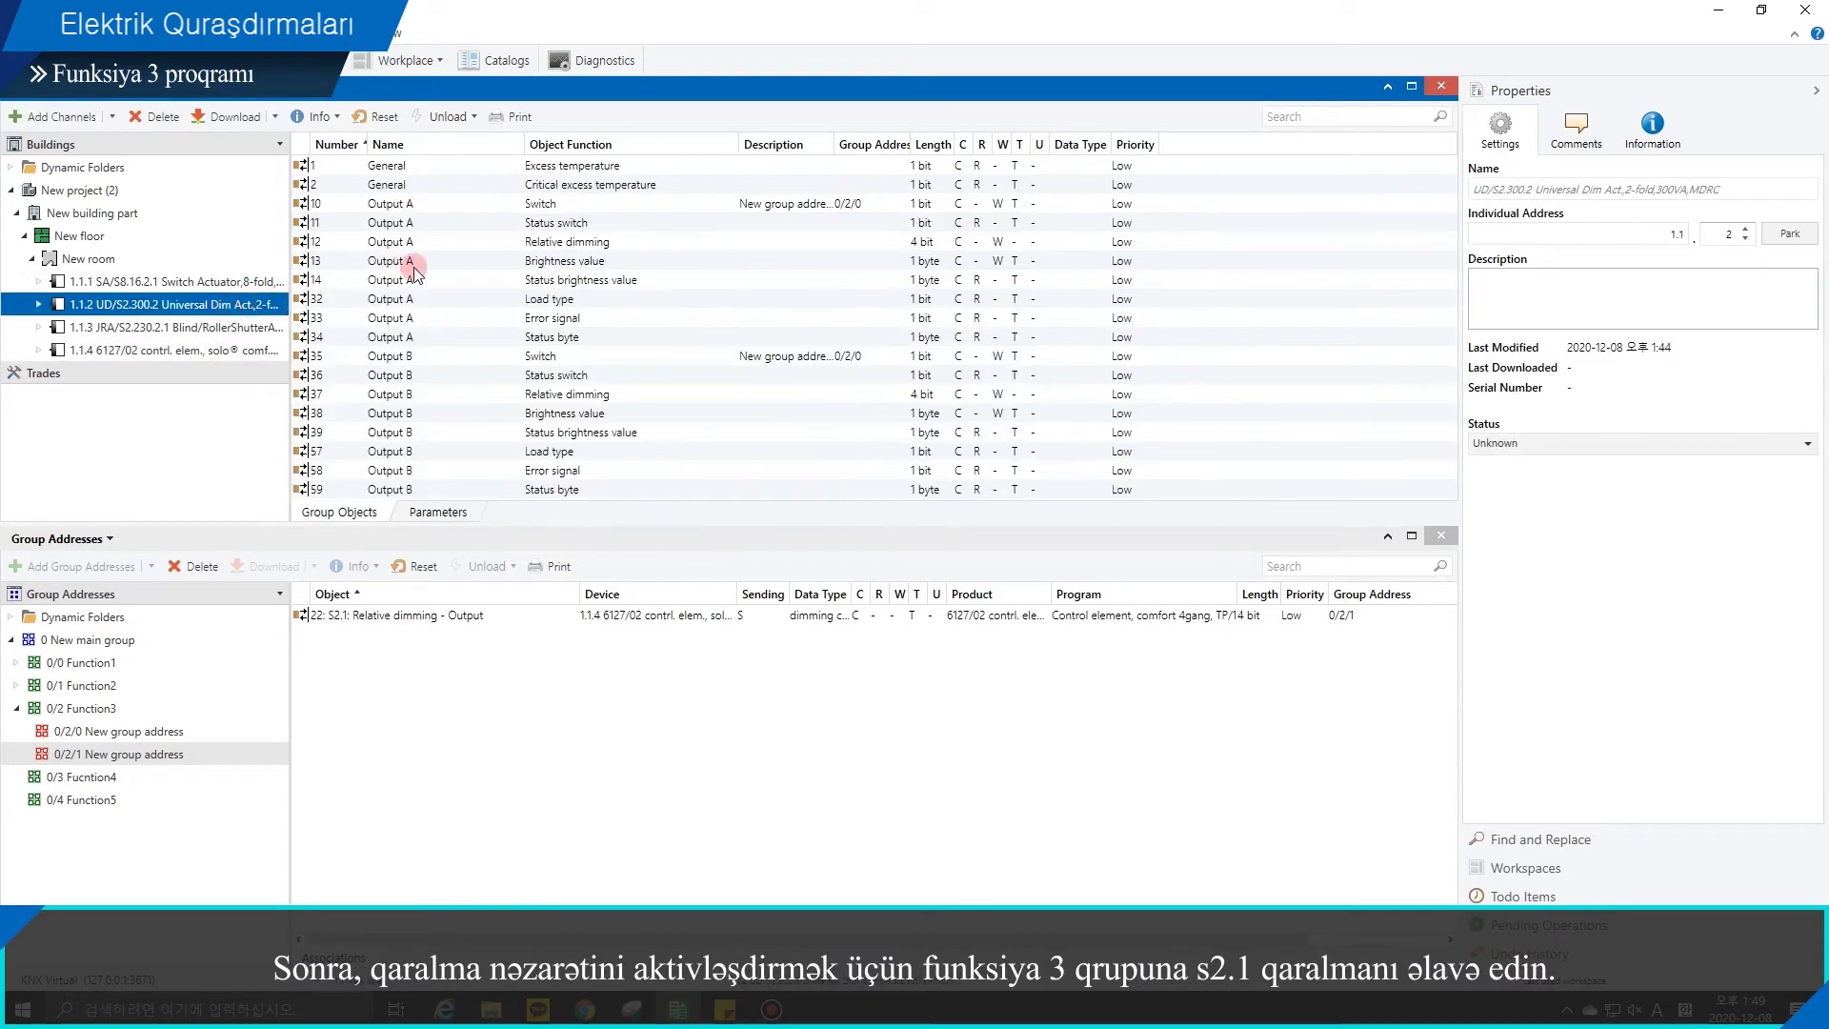
click(562, 242)
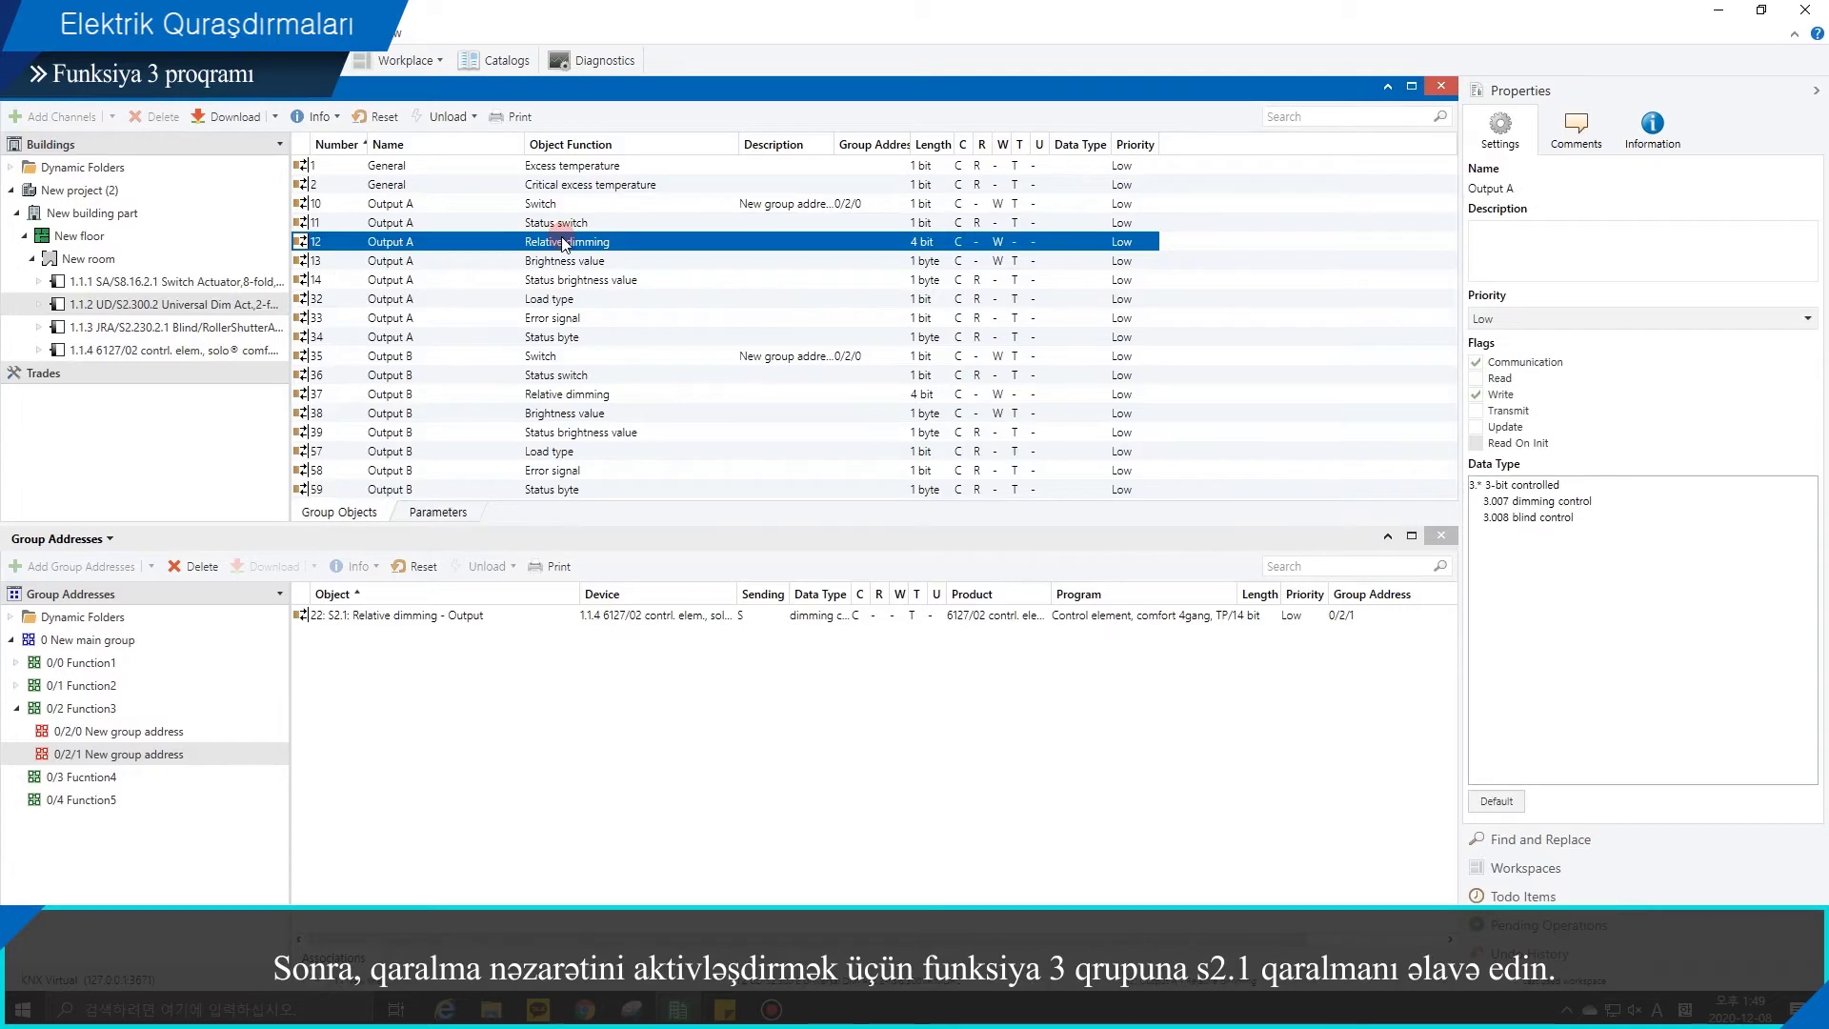
ctrl+click(566, 394)
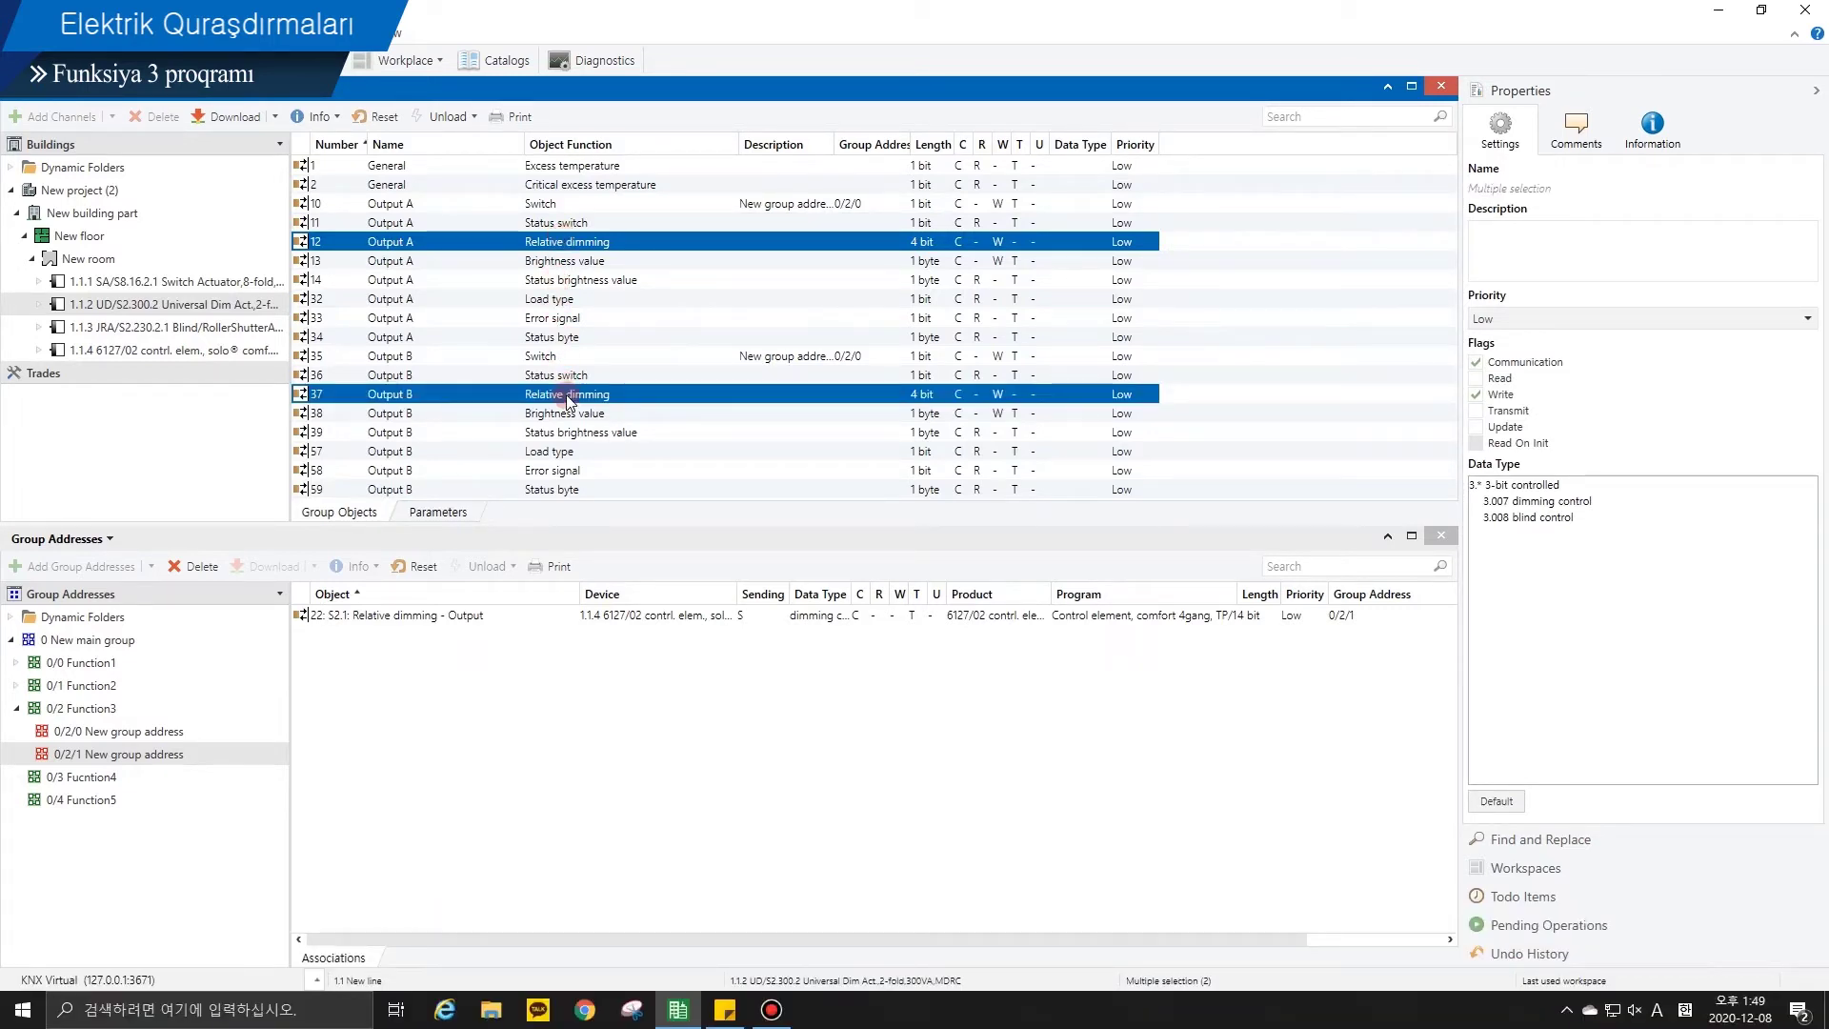
drag(566, 395, 522, 723)
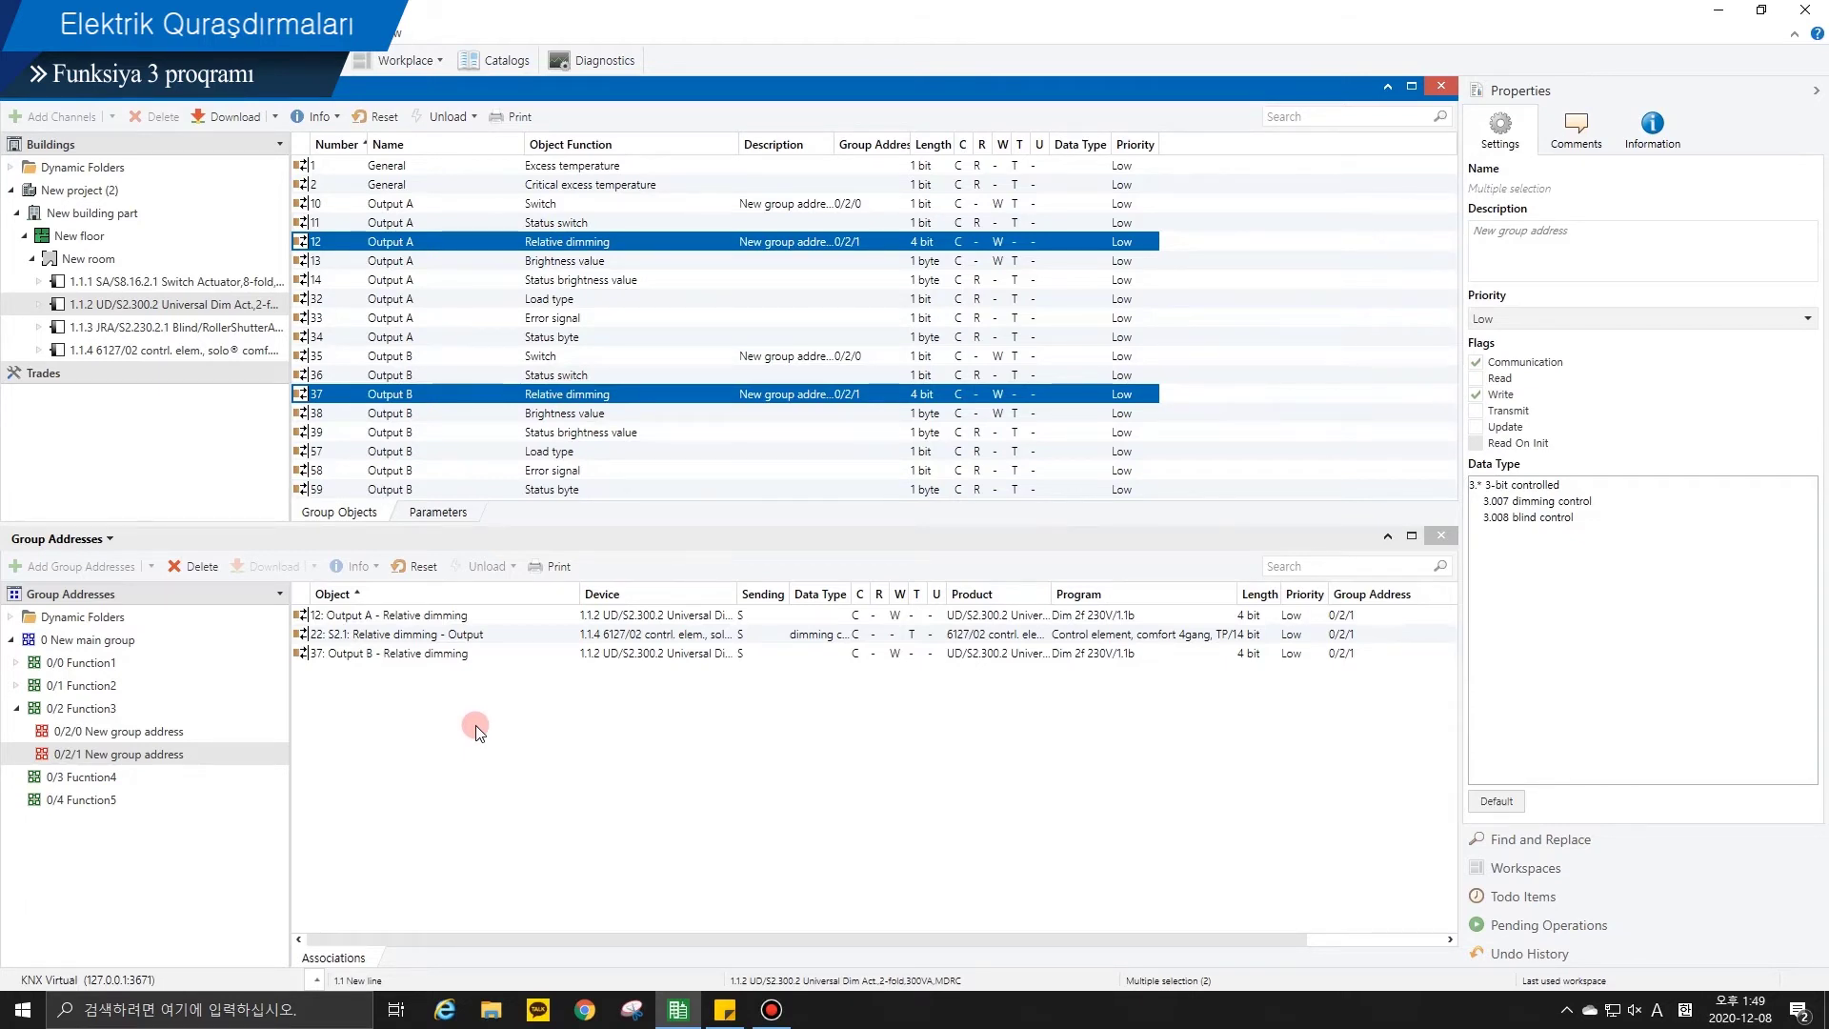
Step: Collapse Function3, add two group addresses to middle group 0/3 Fucntion4 using the first free addresses, and select 0/3/0
click(18, 710)
click(37, 732)
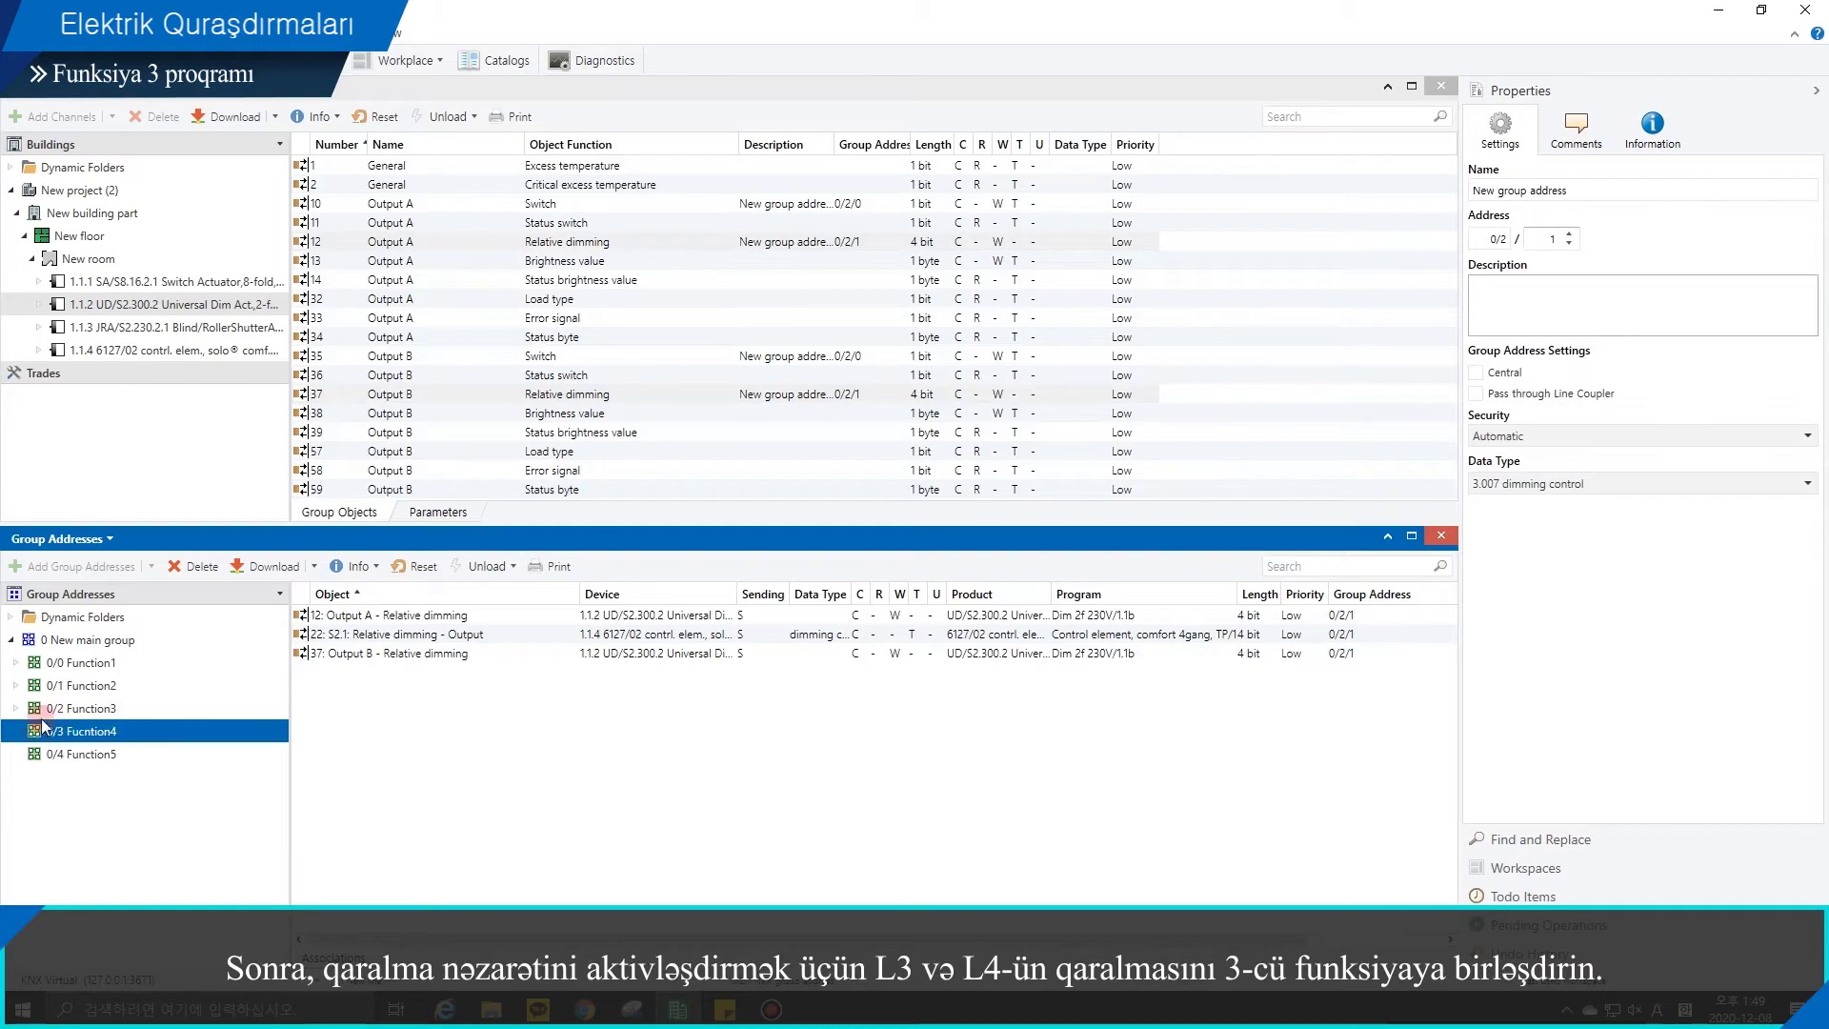
click(83, 562)
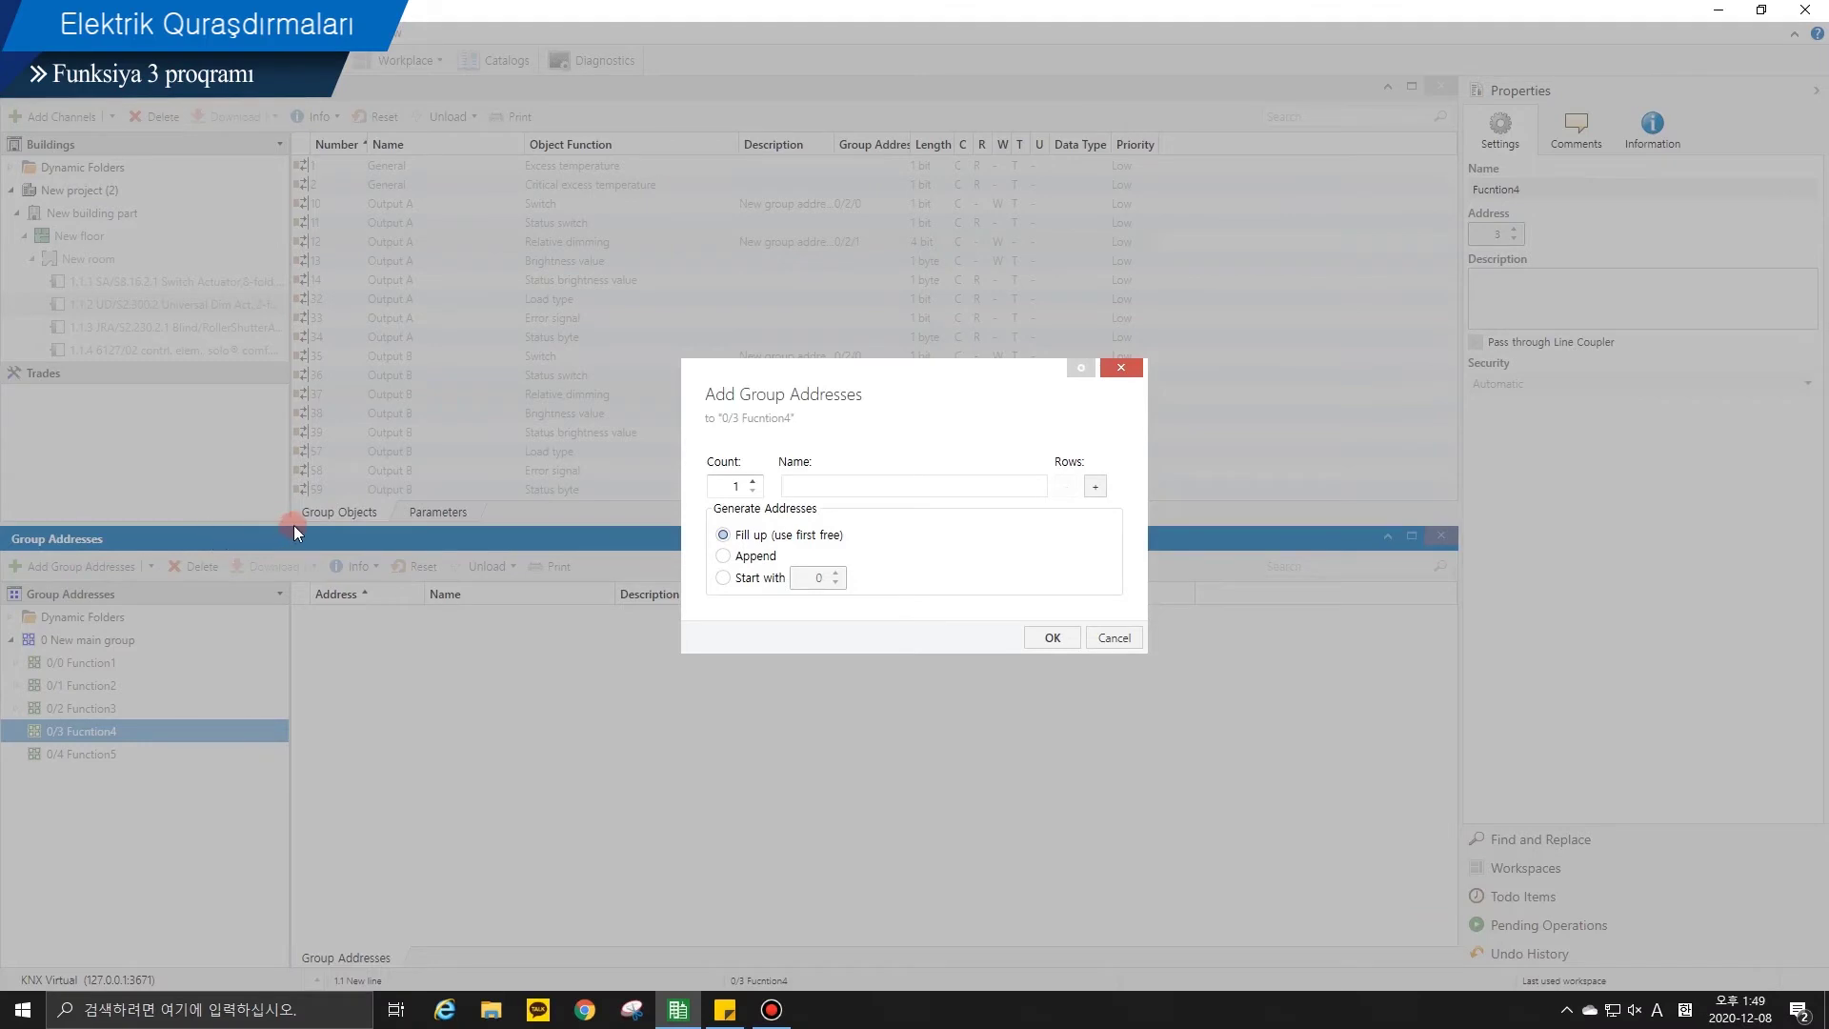
click(753, 481)
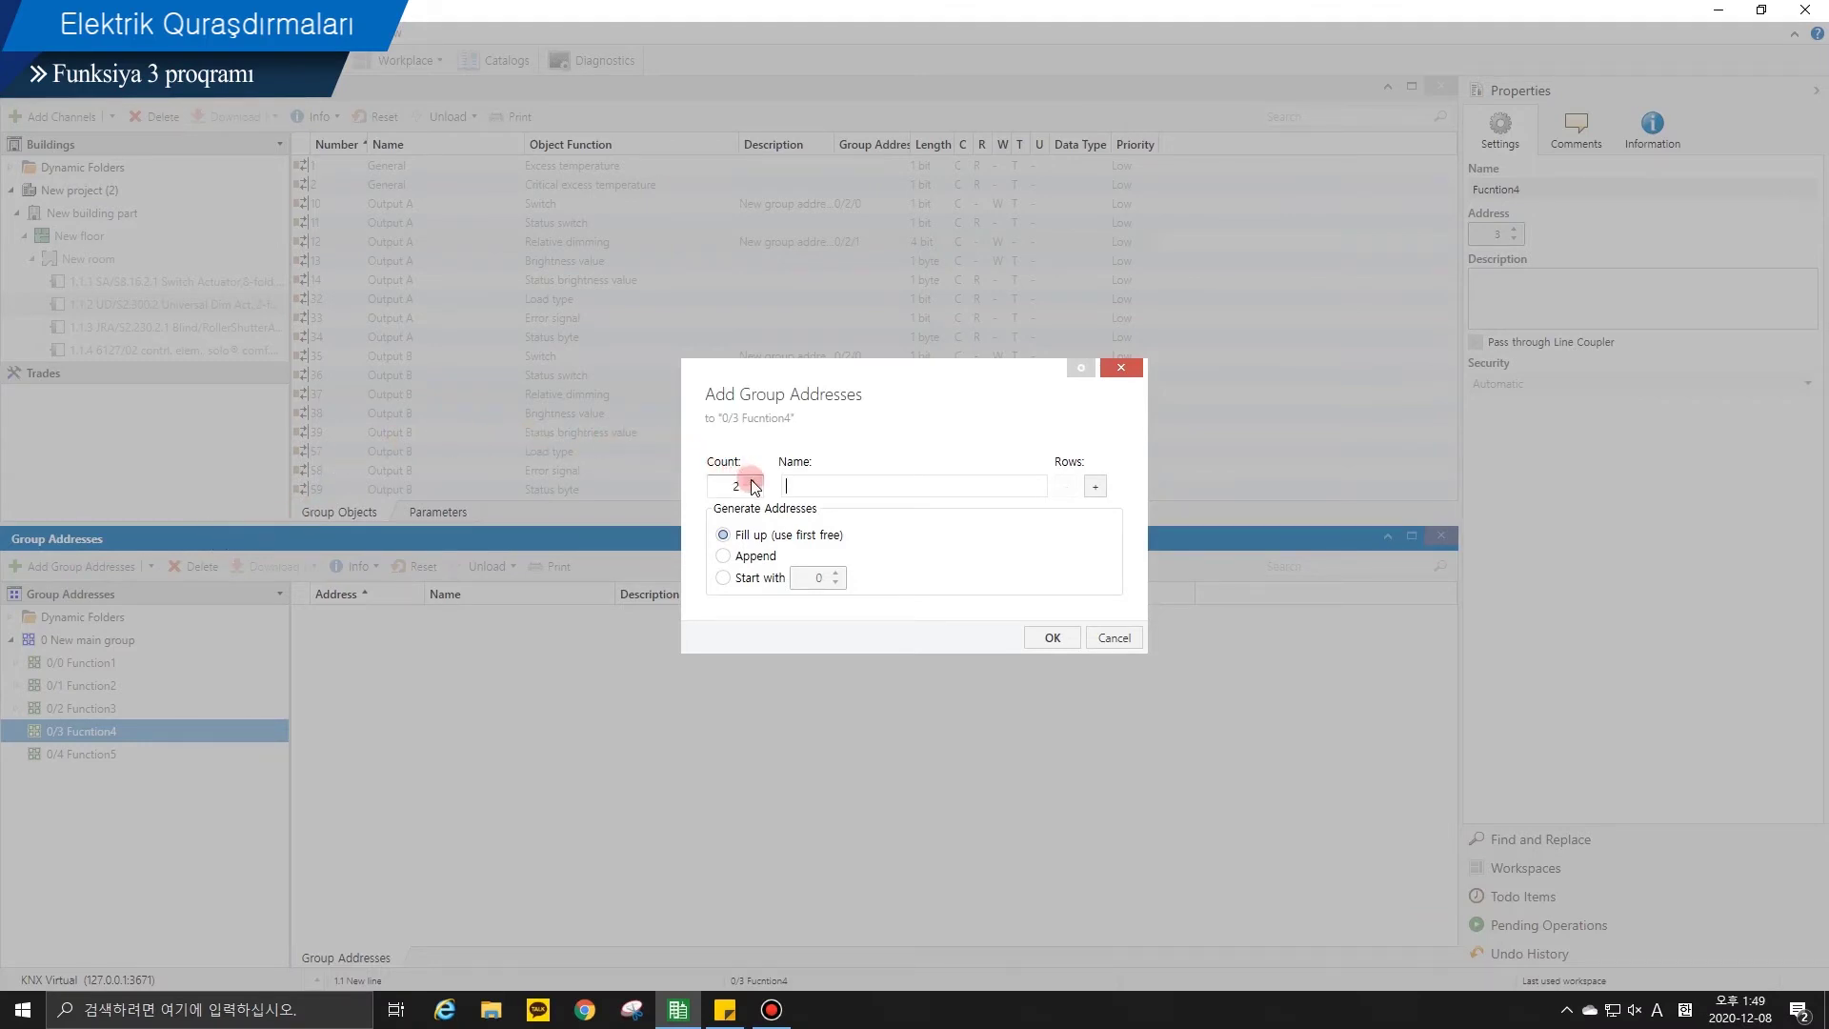
click(1034, 639)
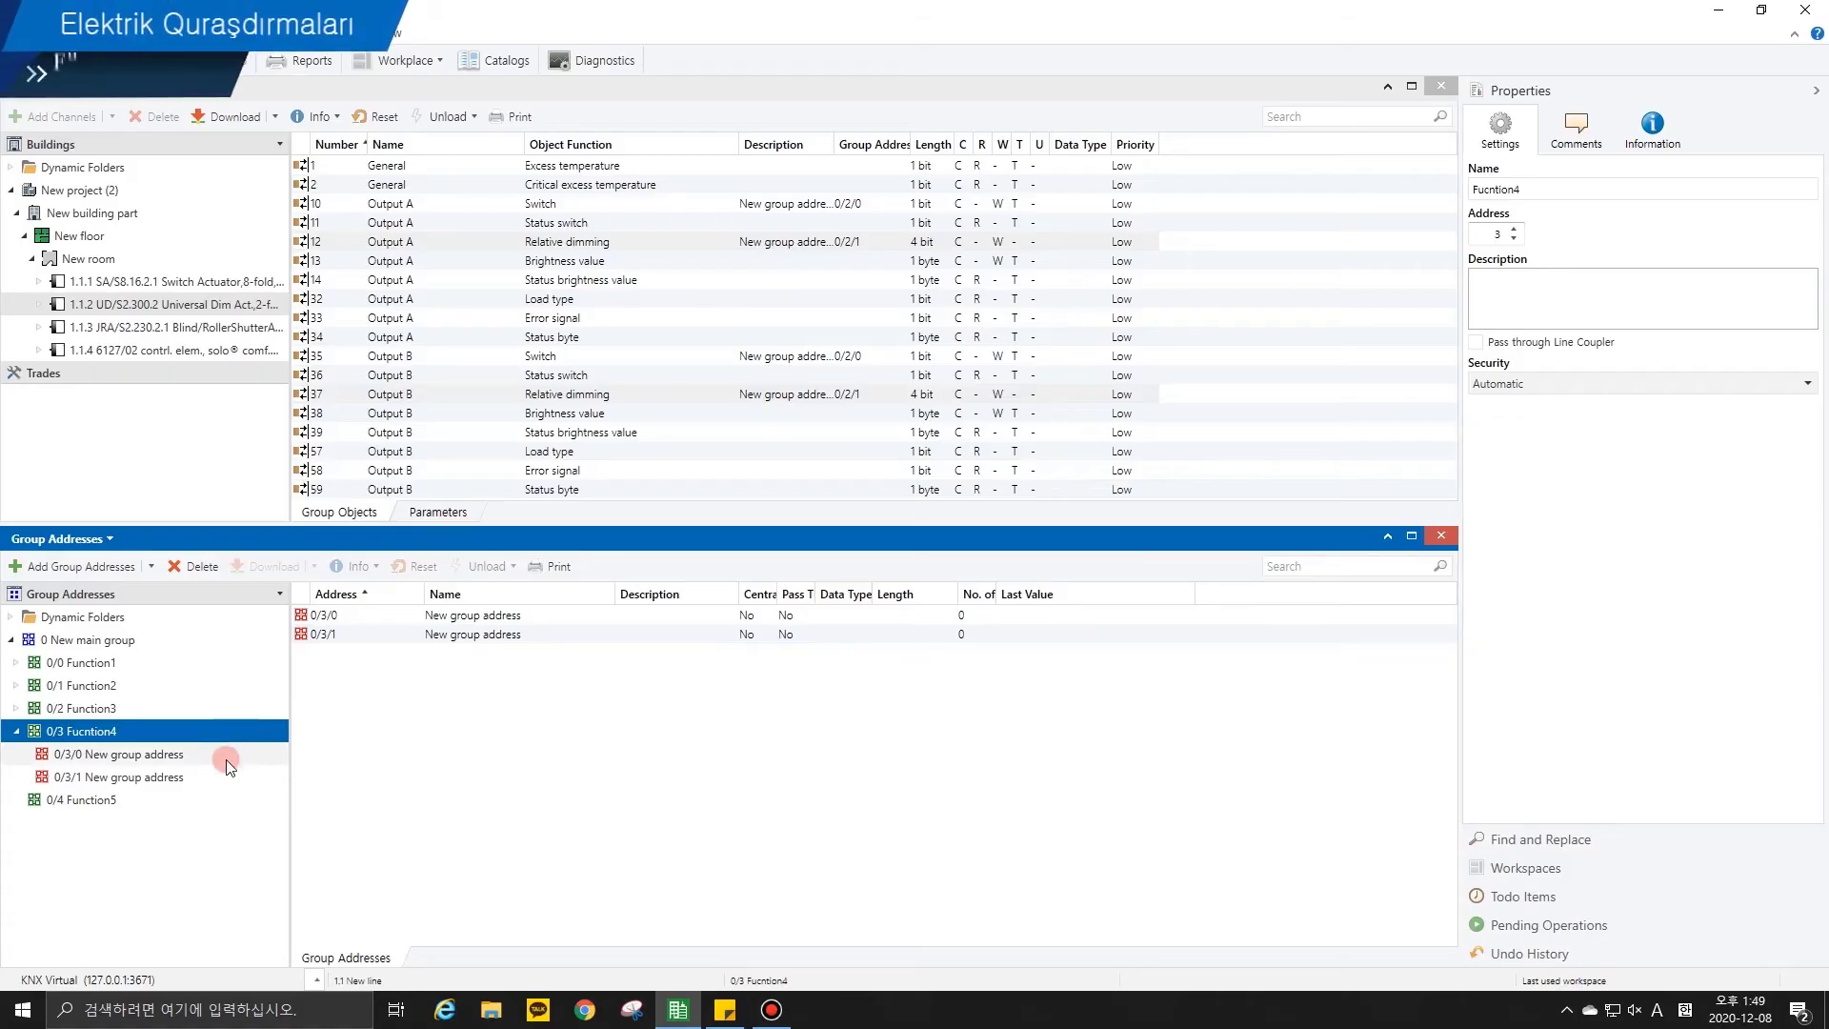
click(226, 760)
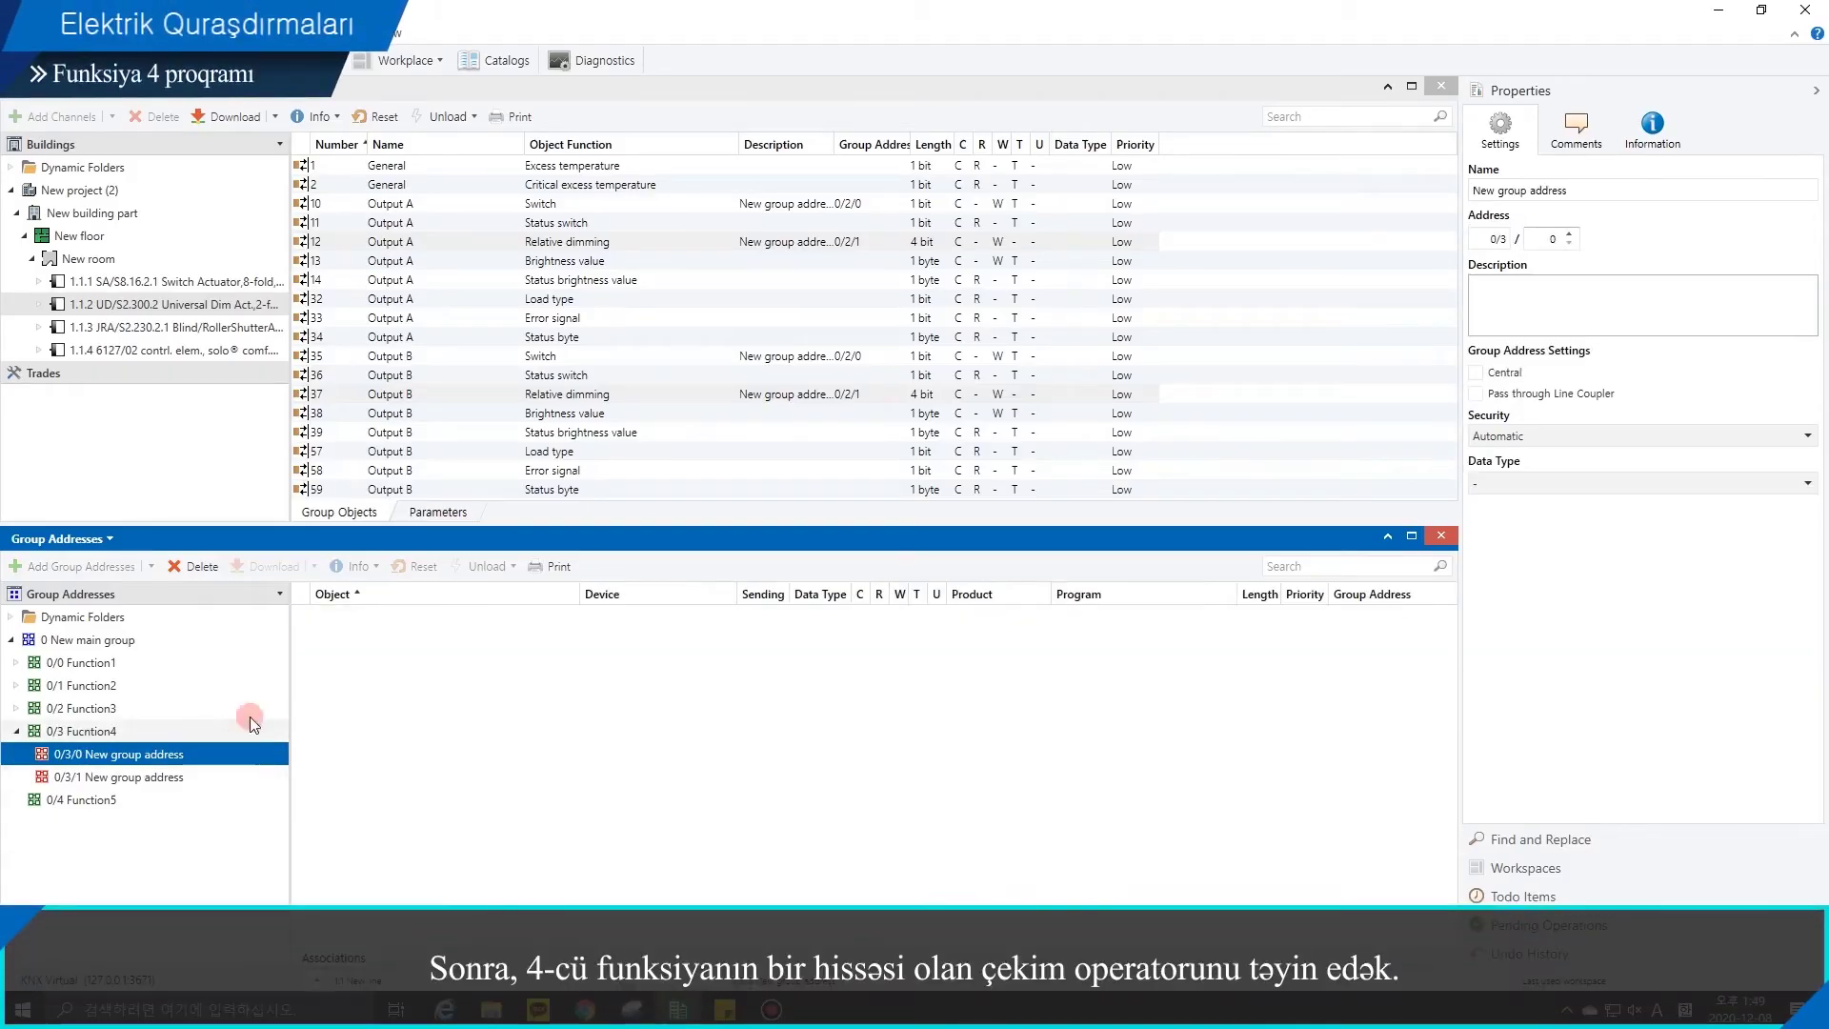
Step: Set rocker switch 3's application on control element 1.1.4 to 2-button blind in its common parameters
click(222, 351)
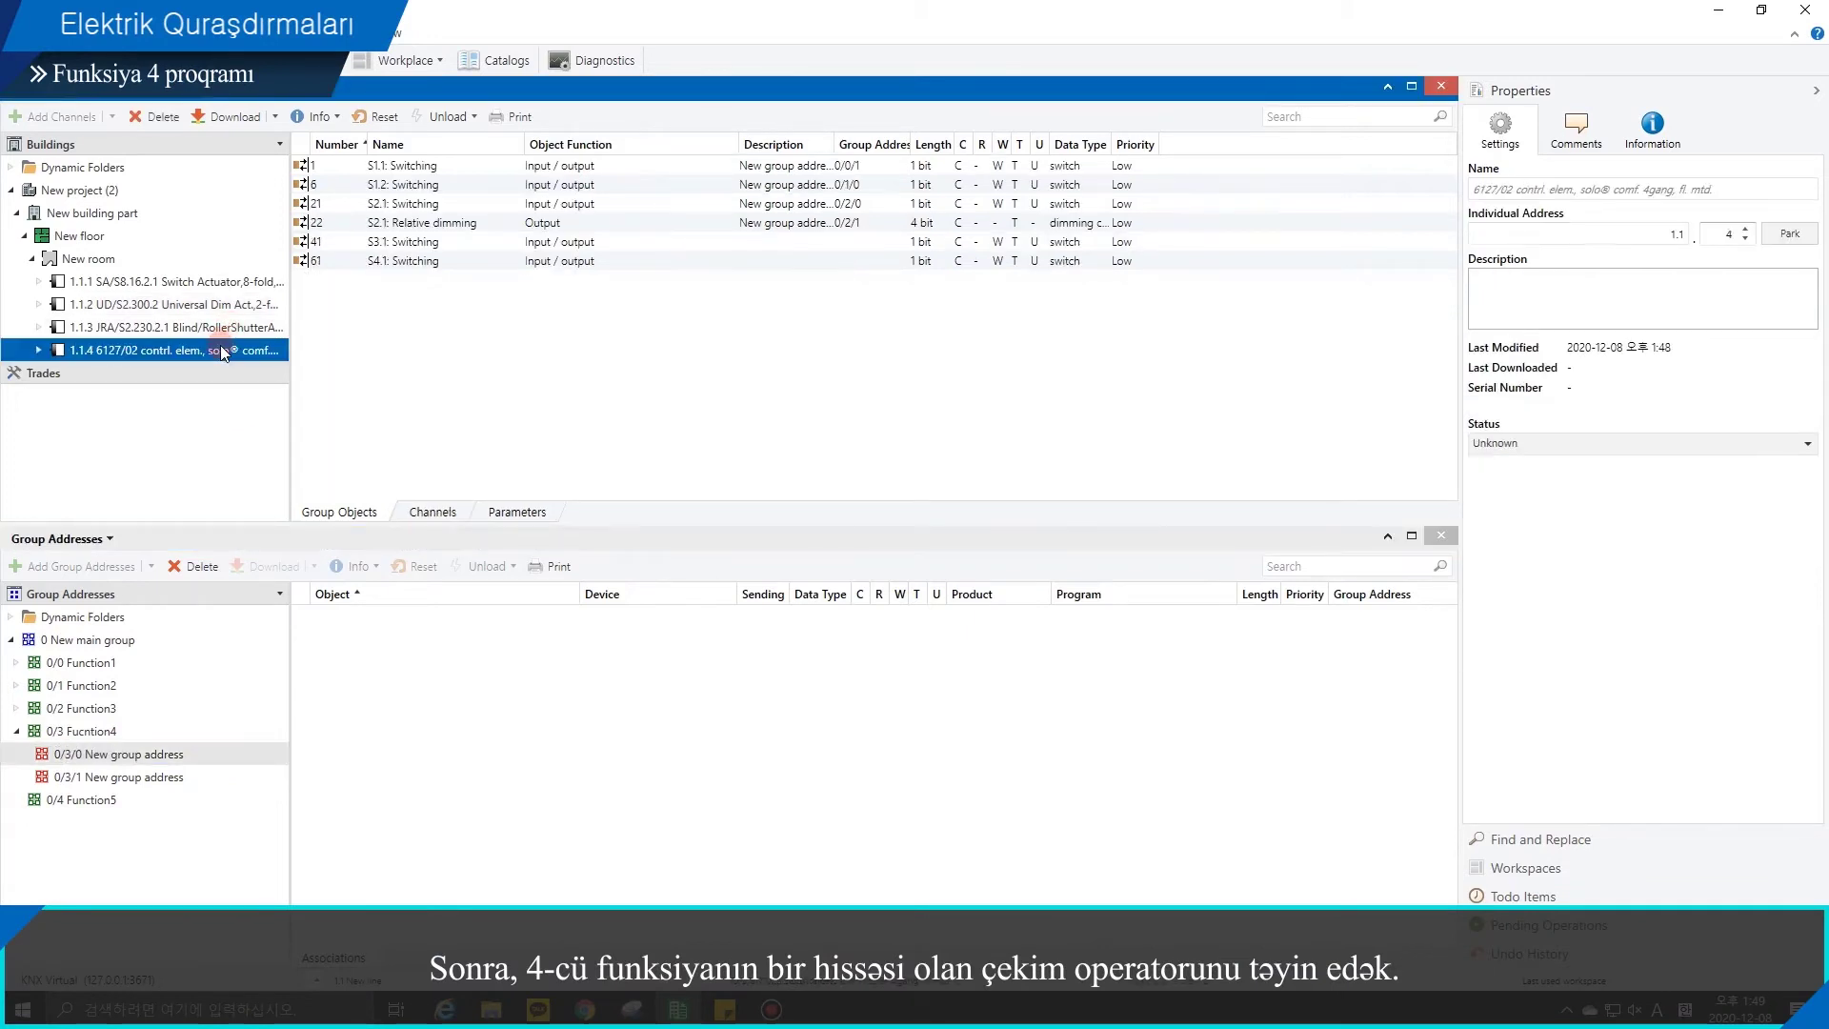
click(520, 506)
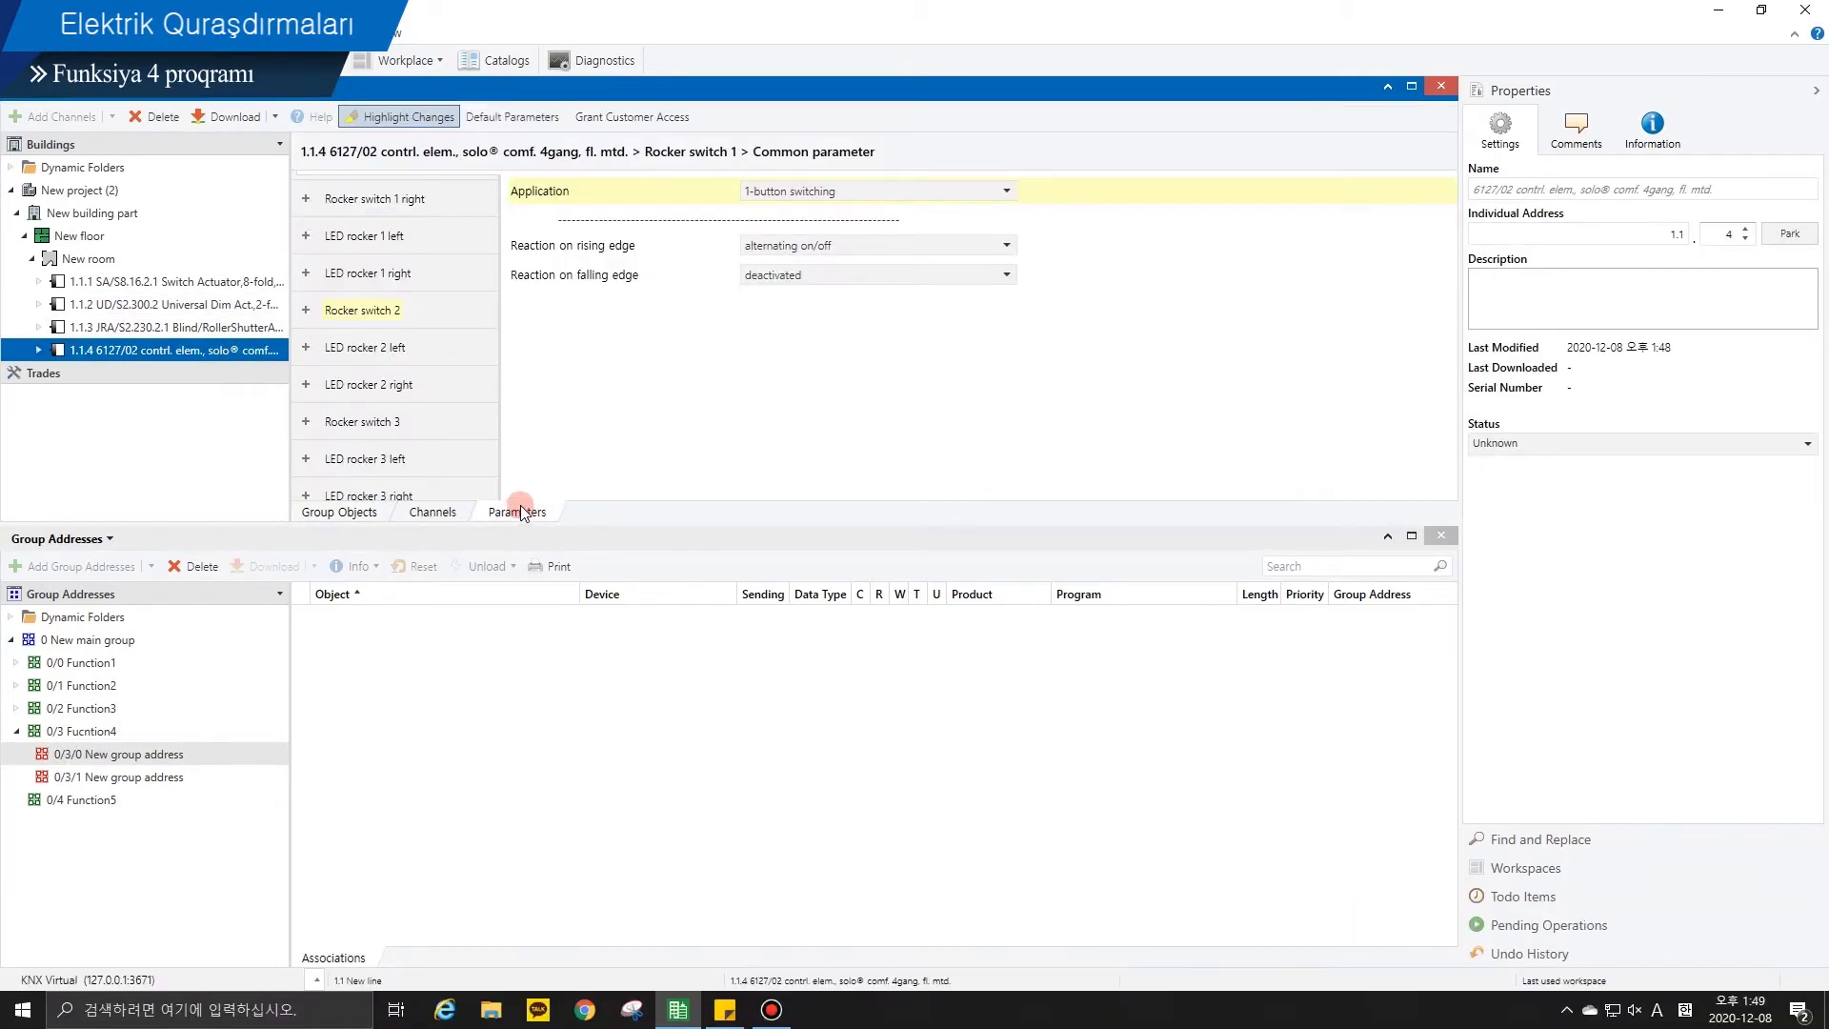
click(443, 426)
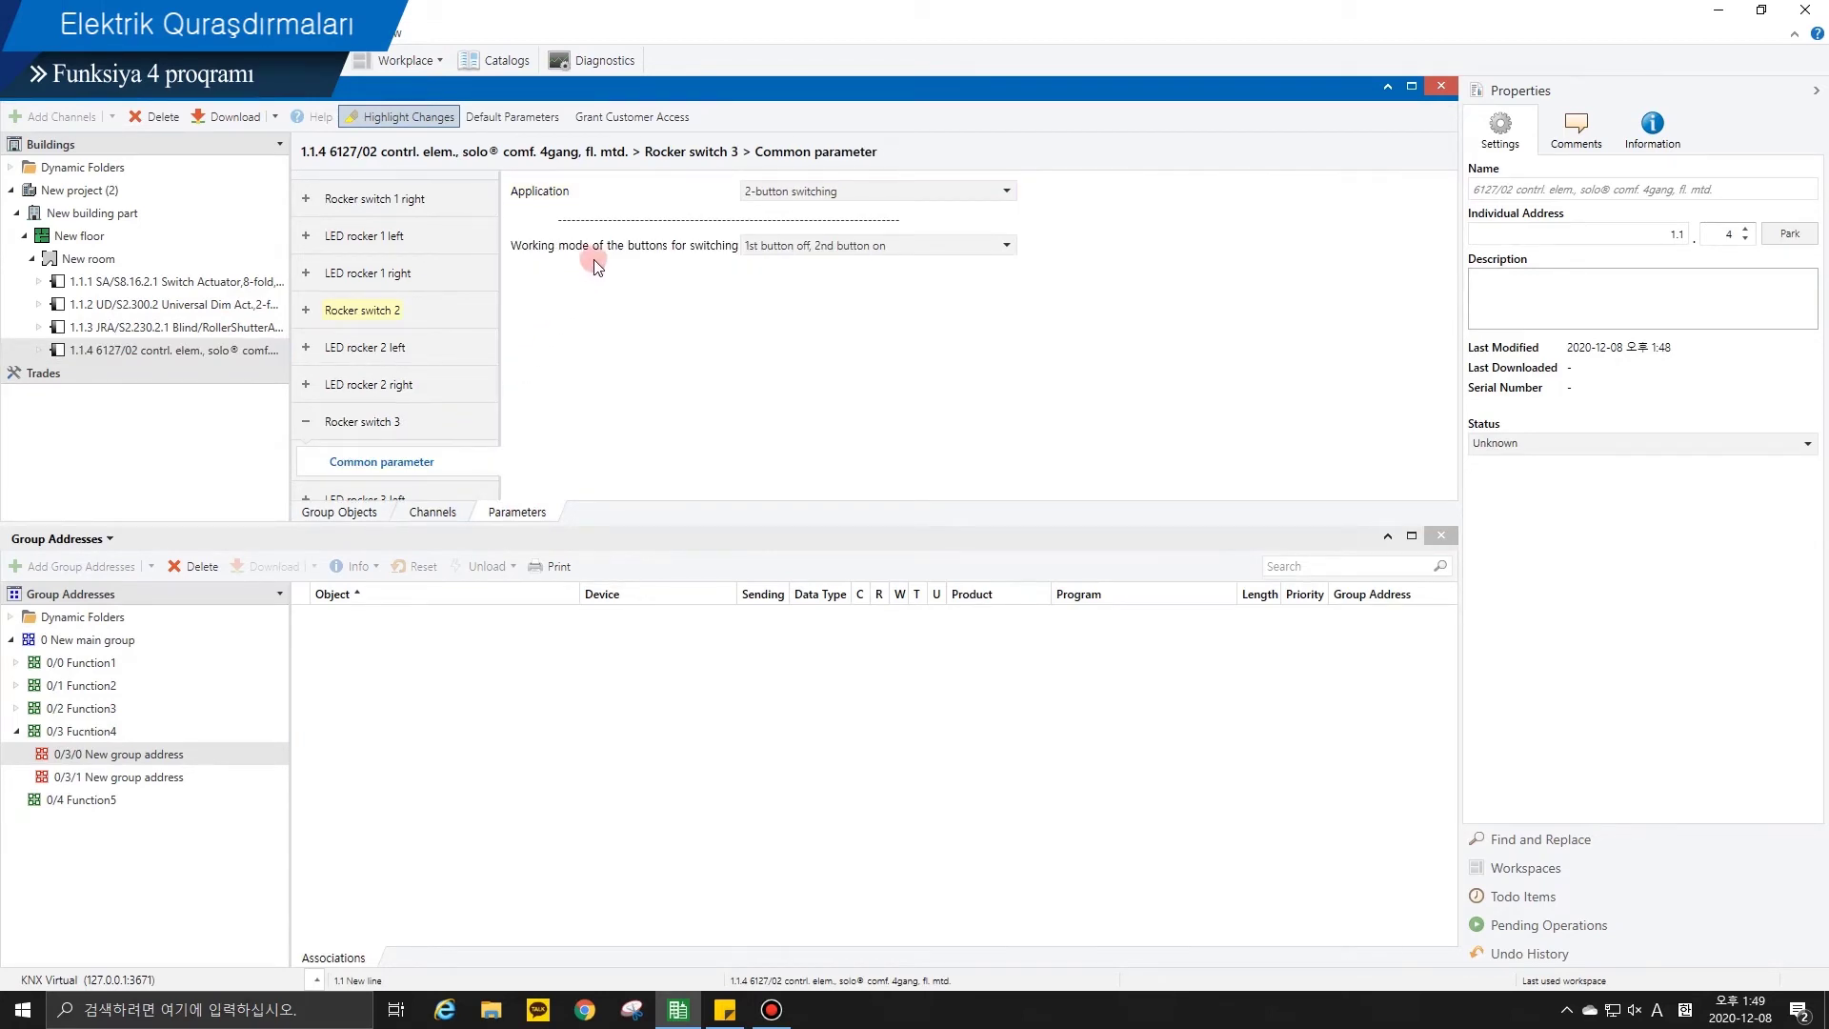
click(754, 191)
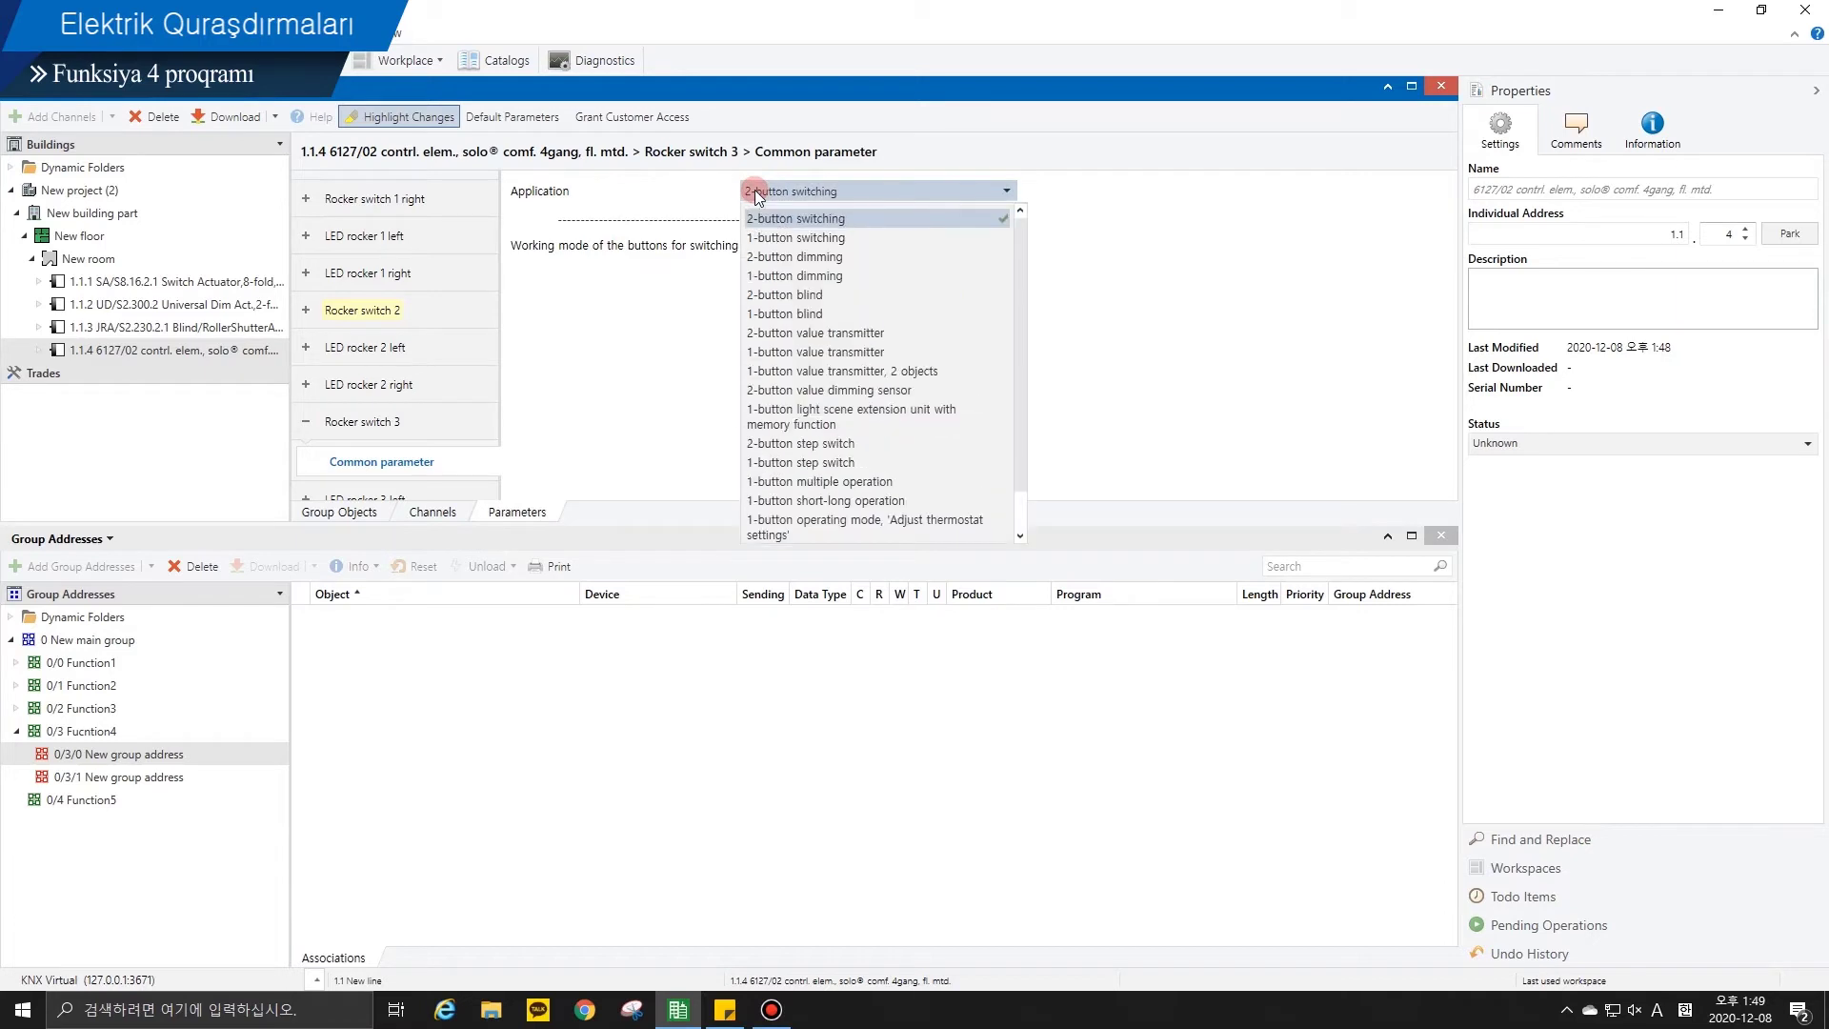
click(767, 297)
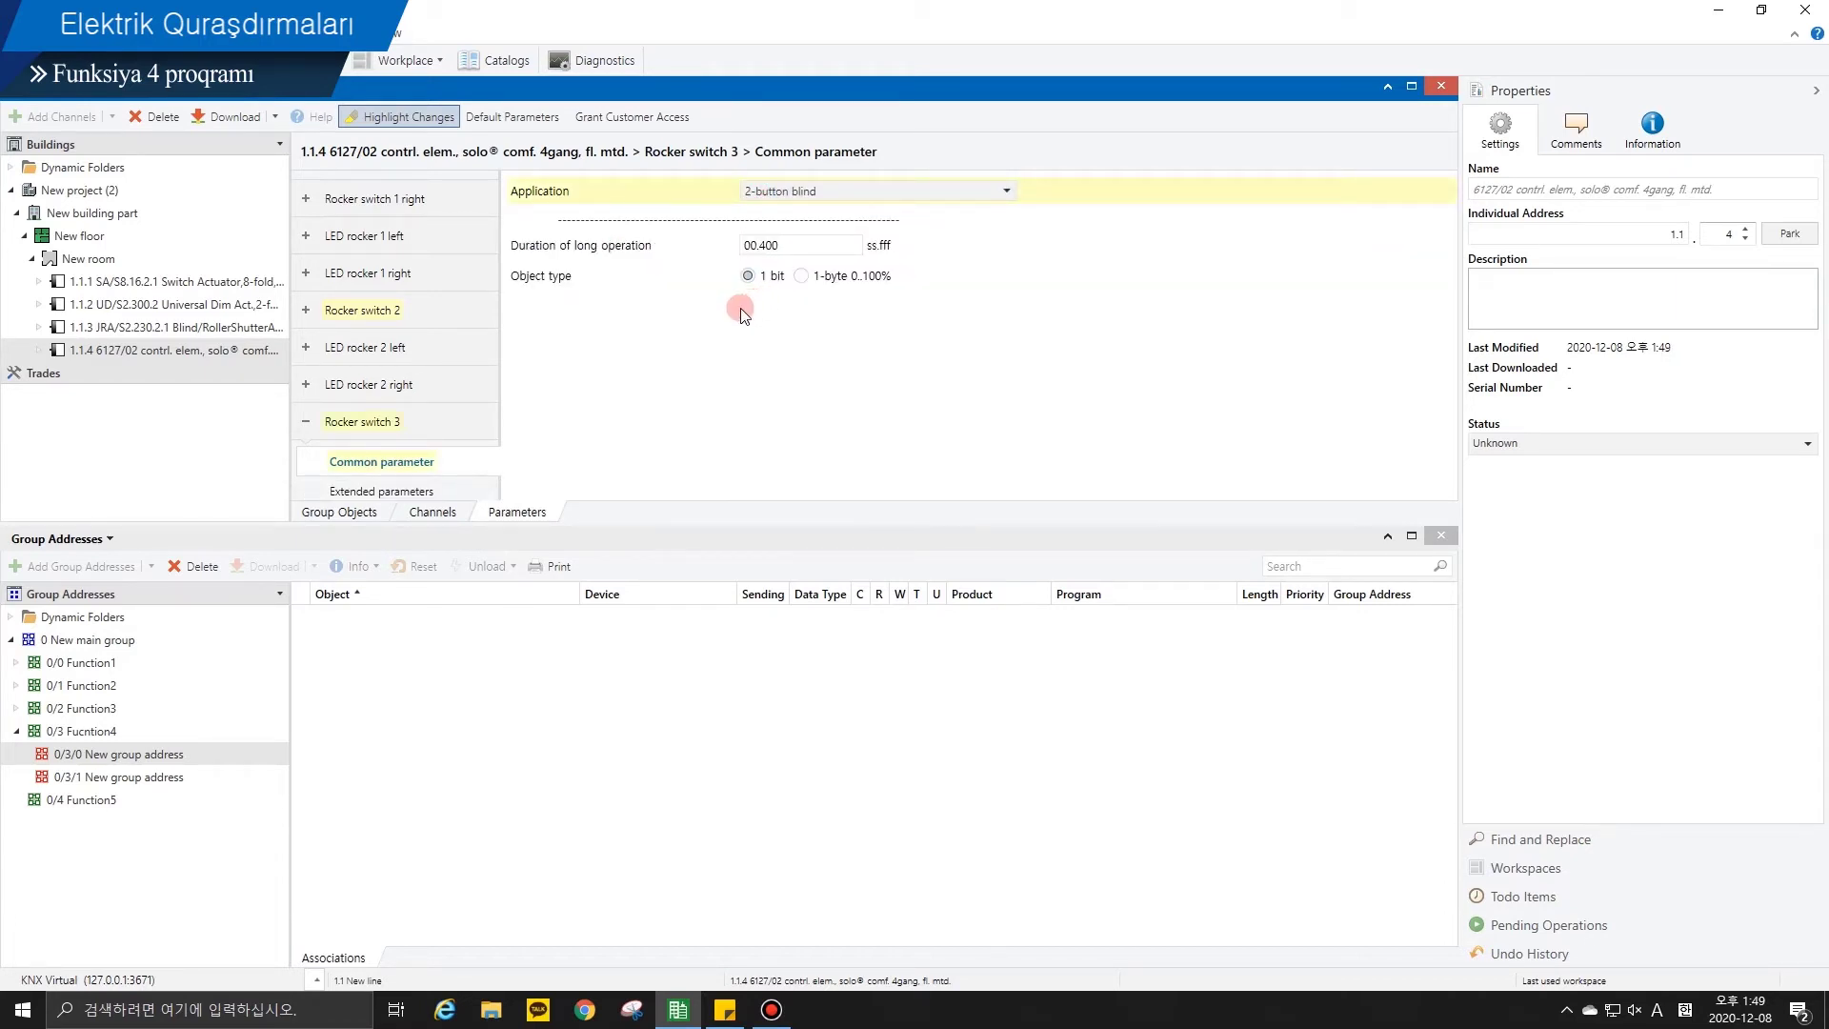
Step: Set rocker switch 3's extended working mode to 1st button Up, 2nd button Down, and display the device's group objects
click(404, 489)
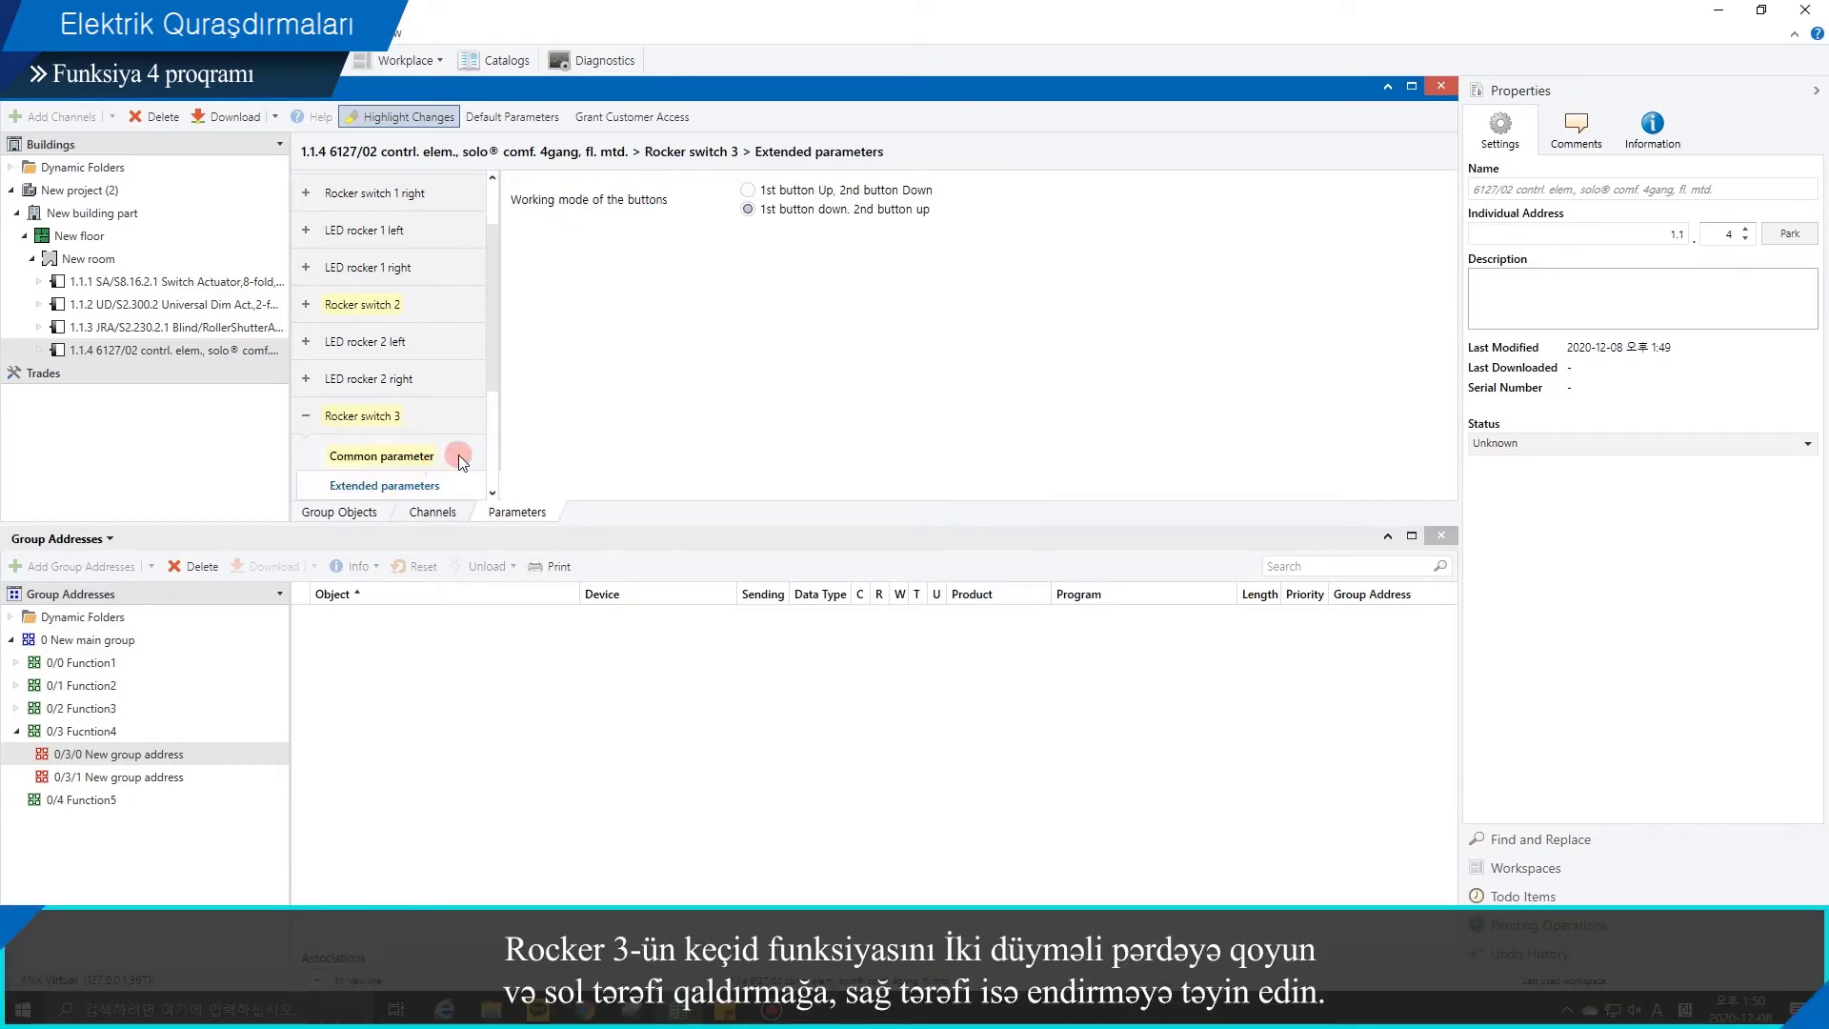
click(750, 190)
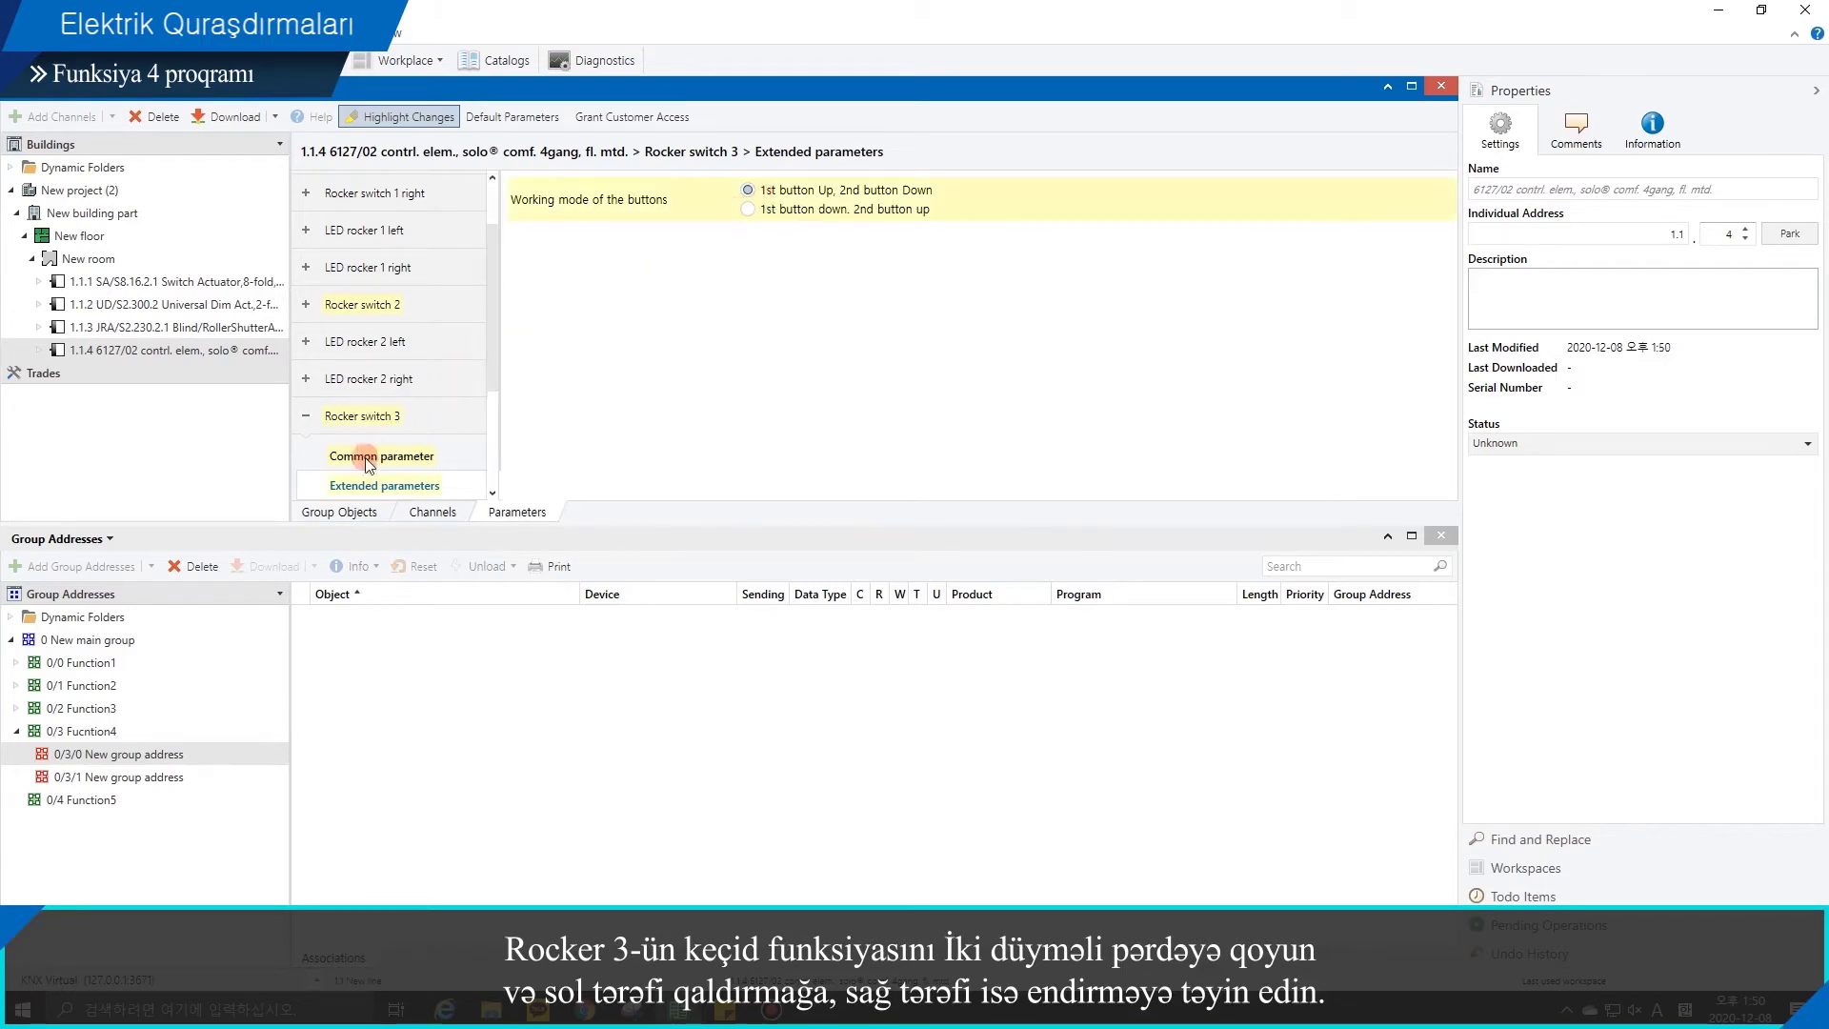
click(334, 511)
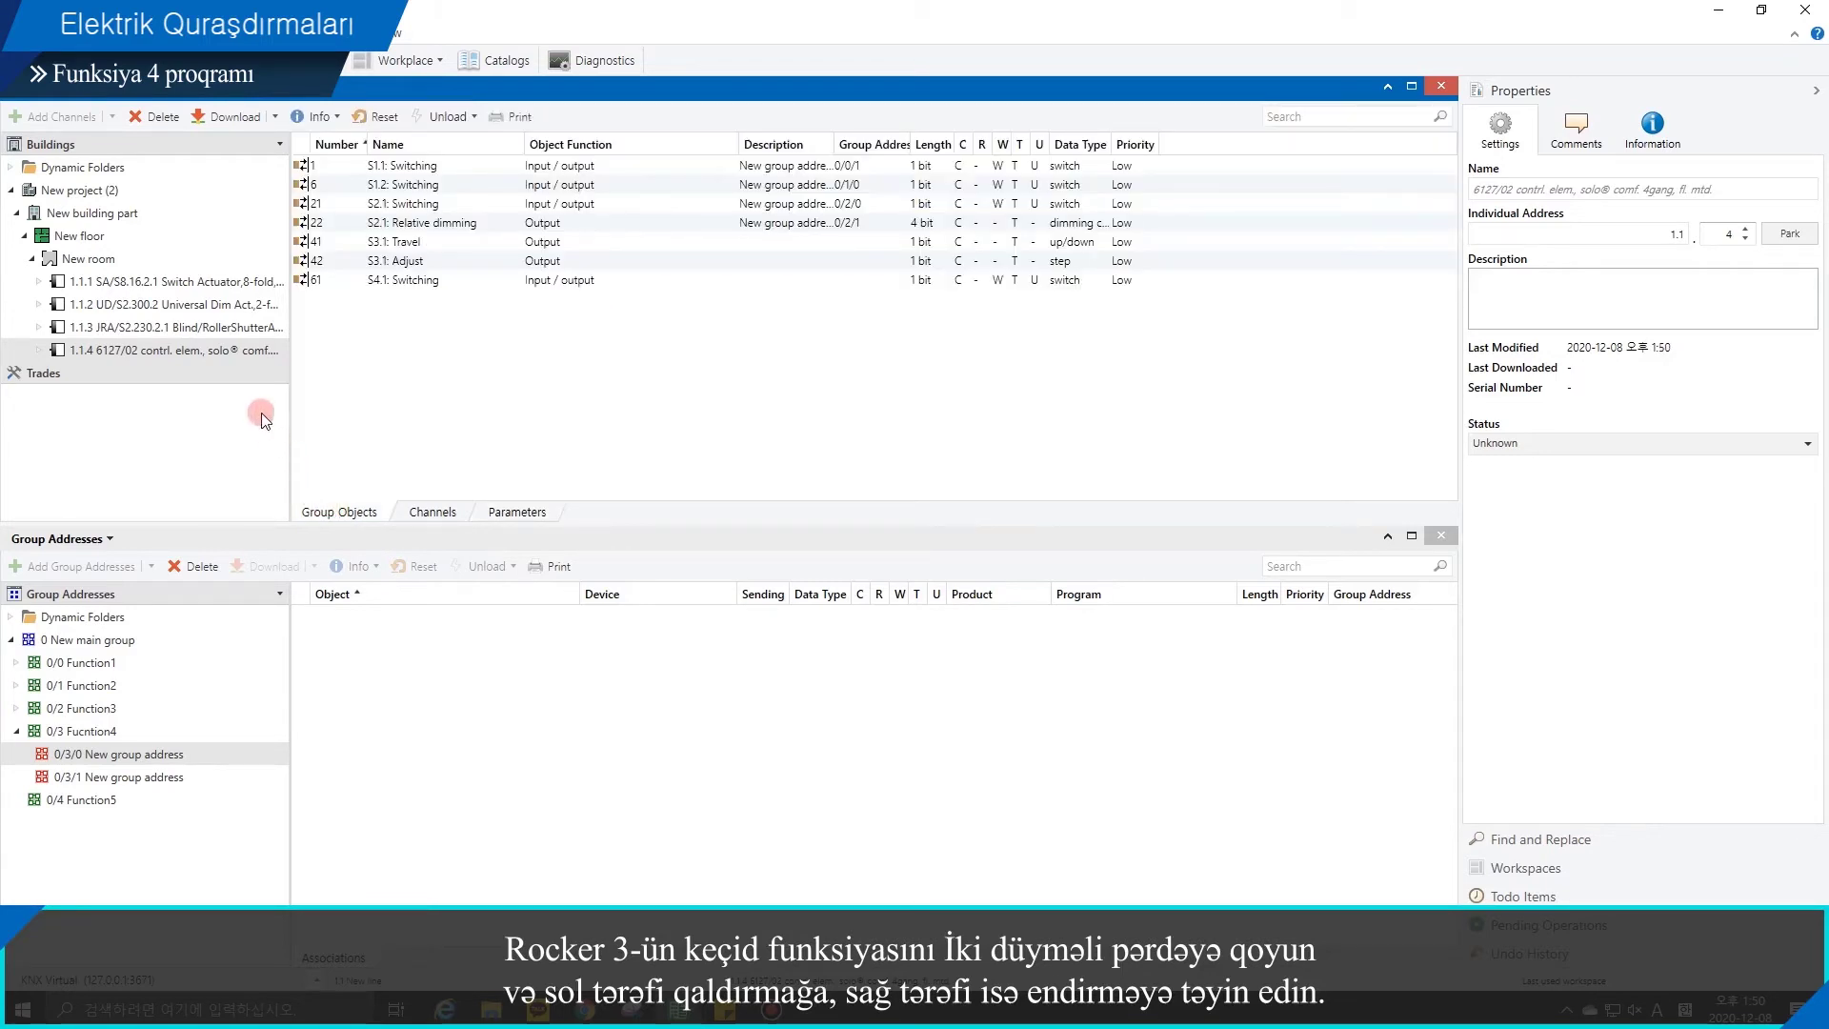
Step: Set the UP time and DOWN time of output A's drive to 10 s on blind actuator 1.1.3 and display its group objects
click(239, 330)
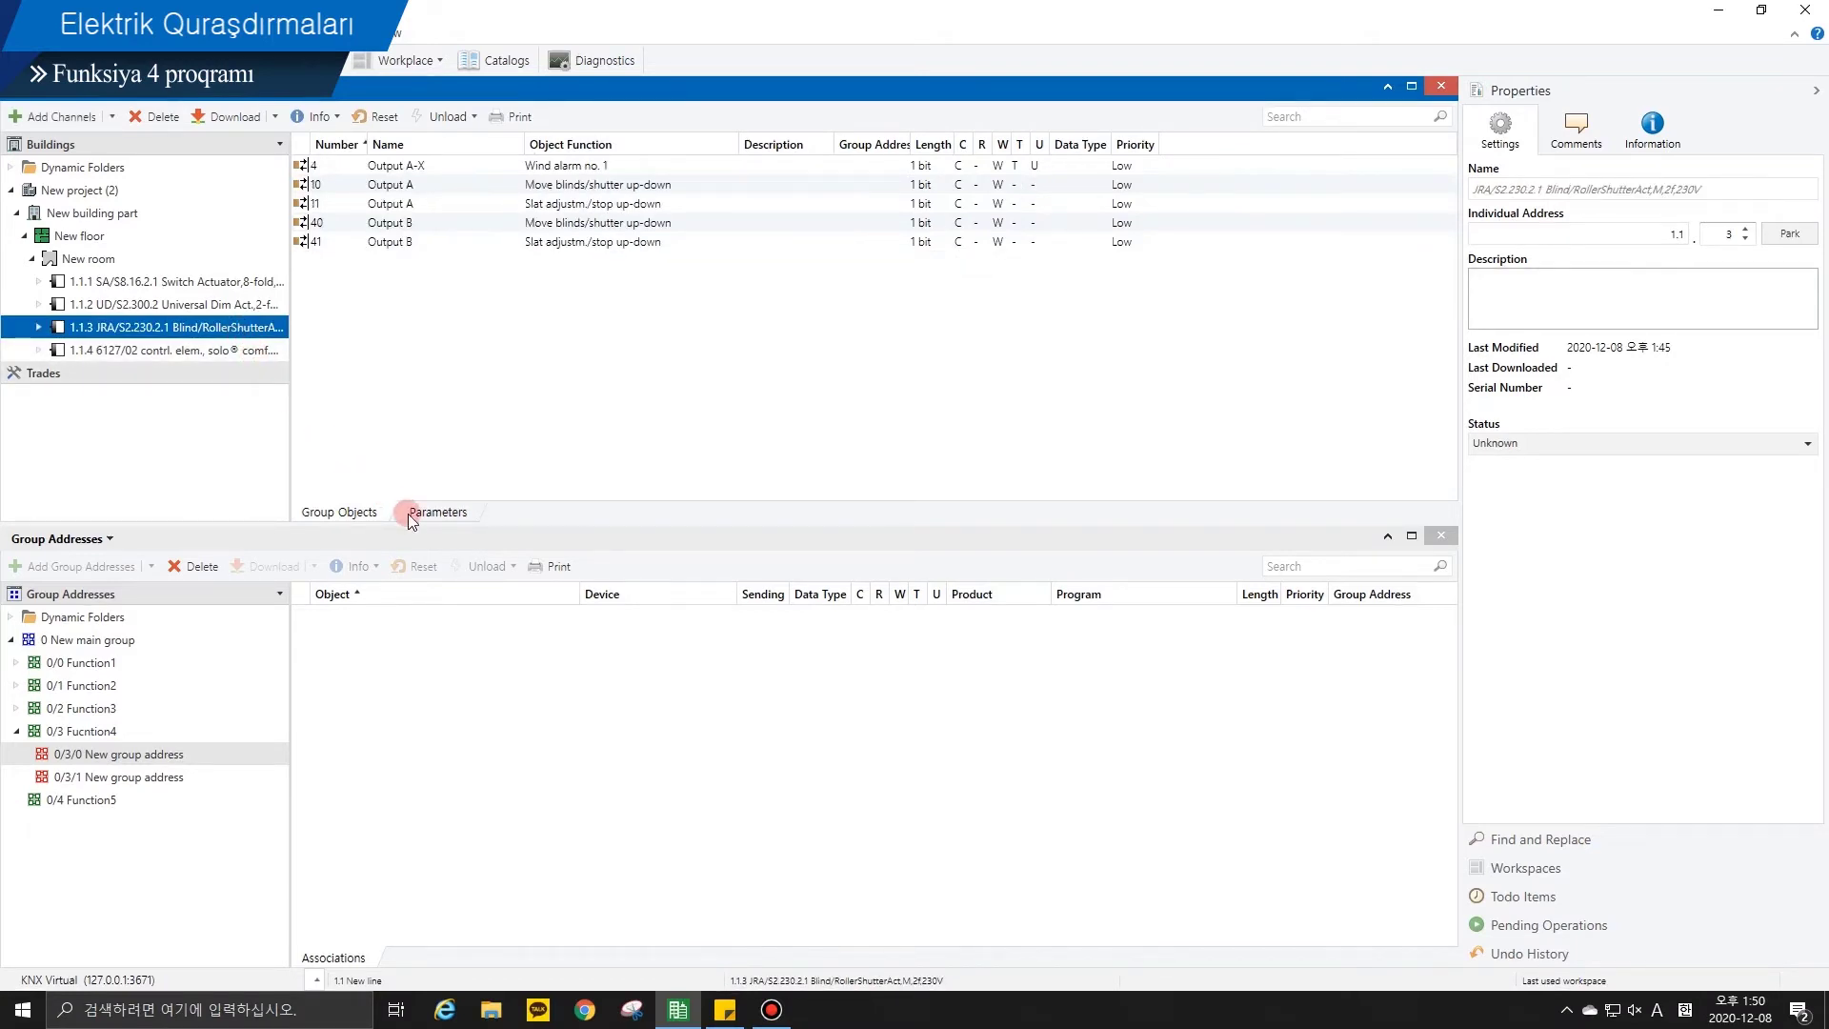
click(410, 516)
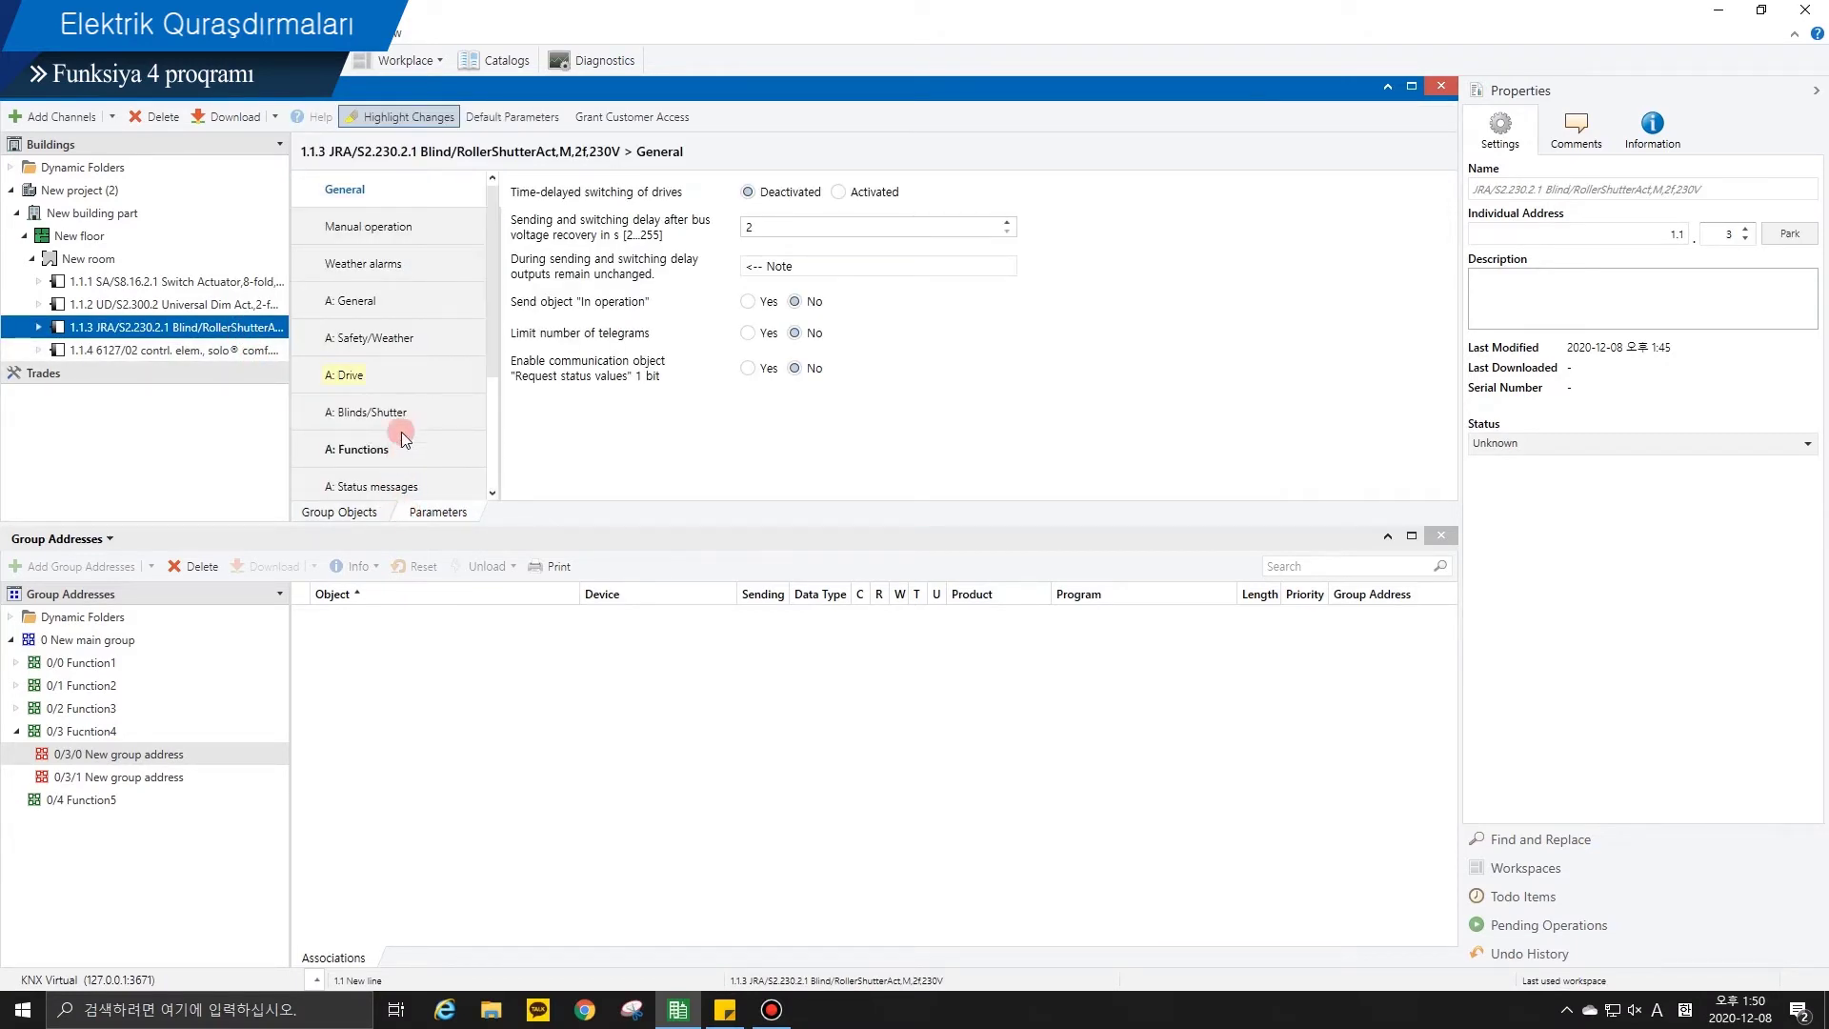
click(414, 381)
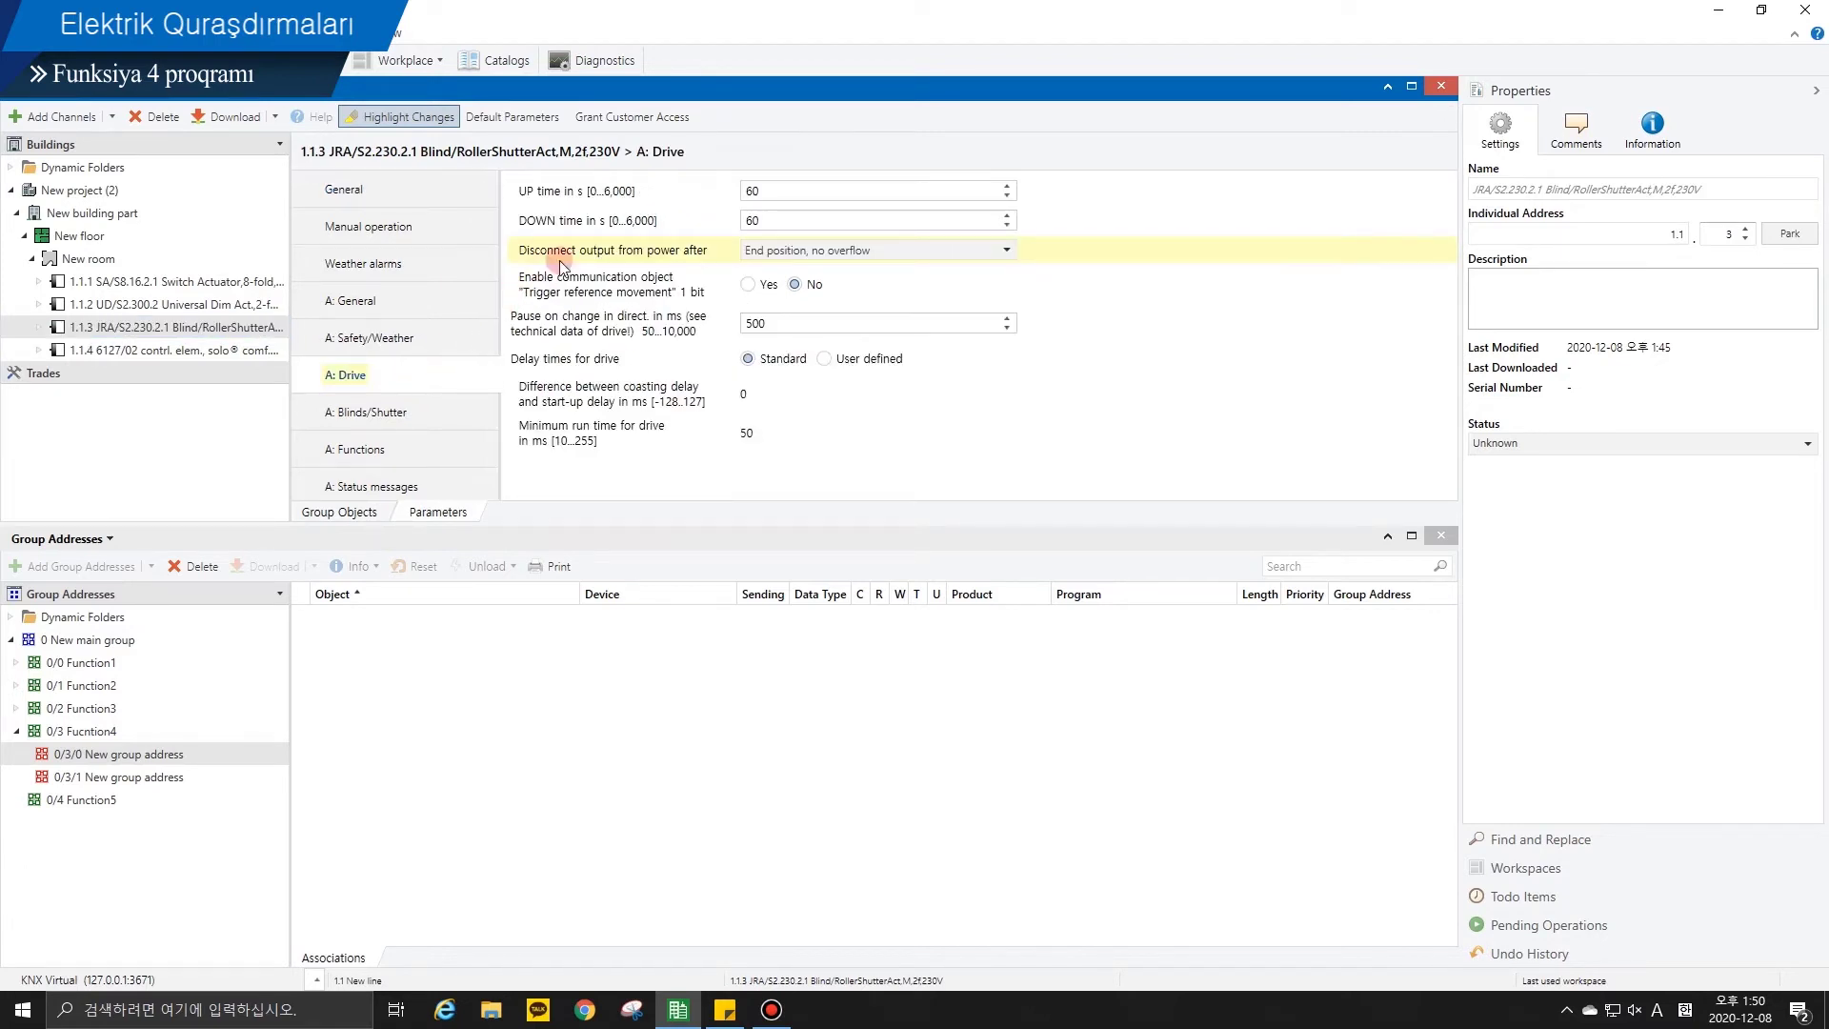
double_click(754, 190)
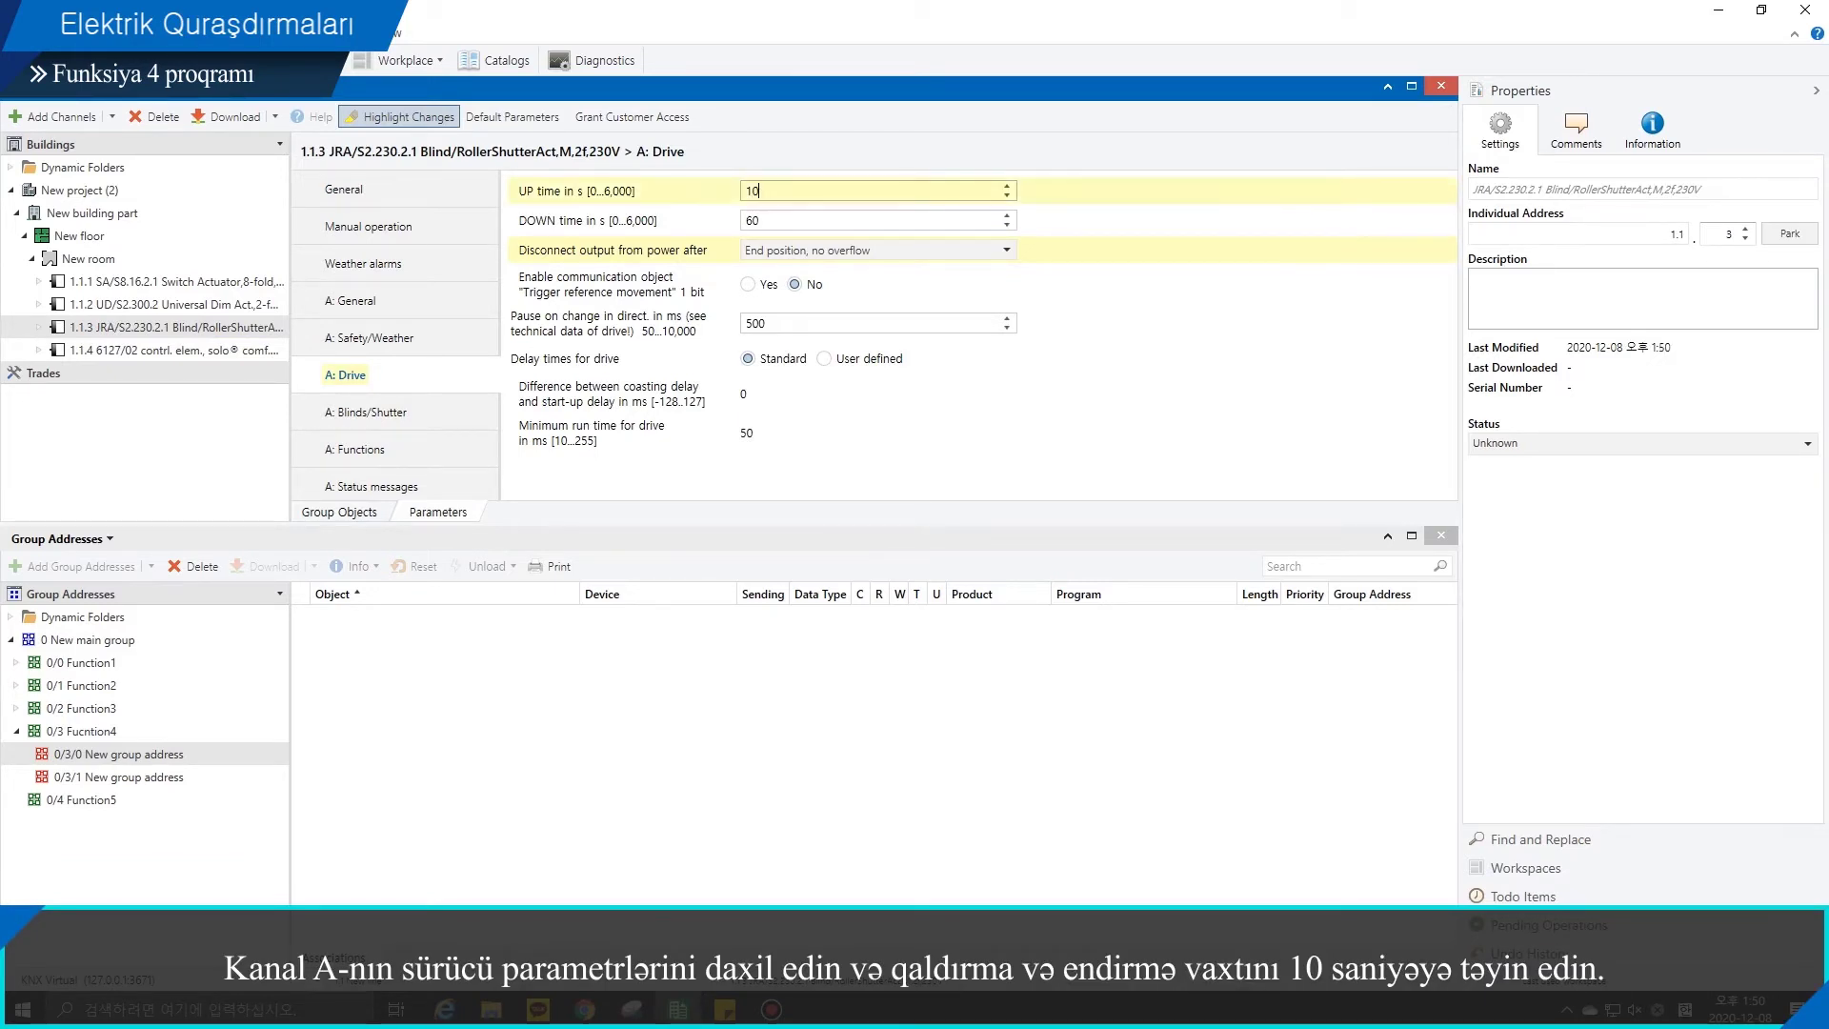
double_click(754, 220)
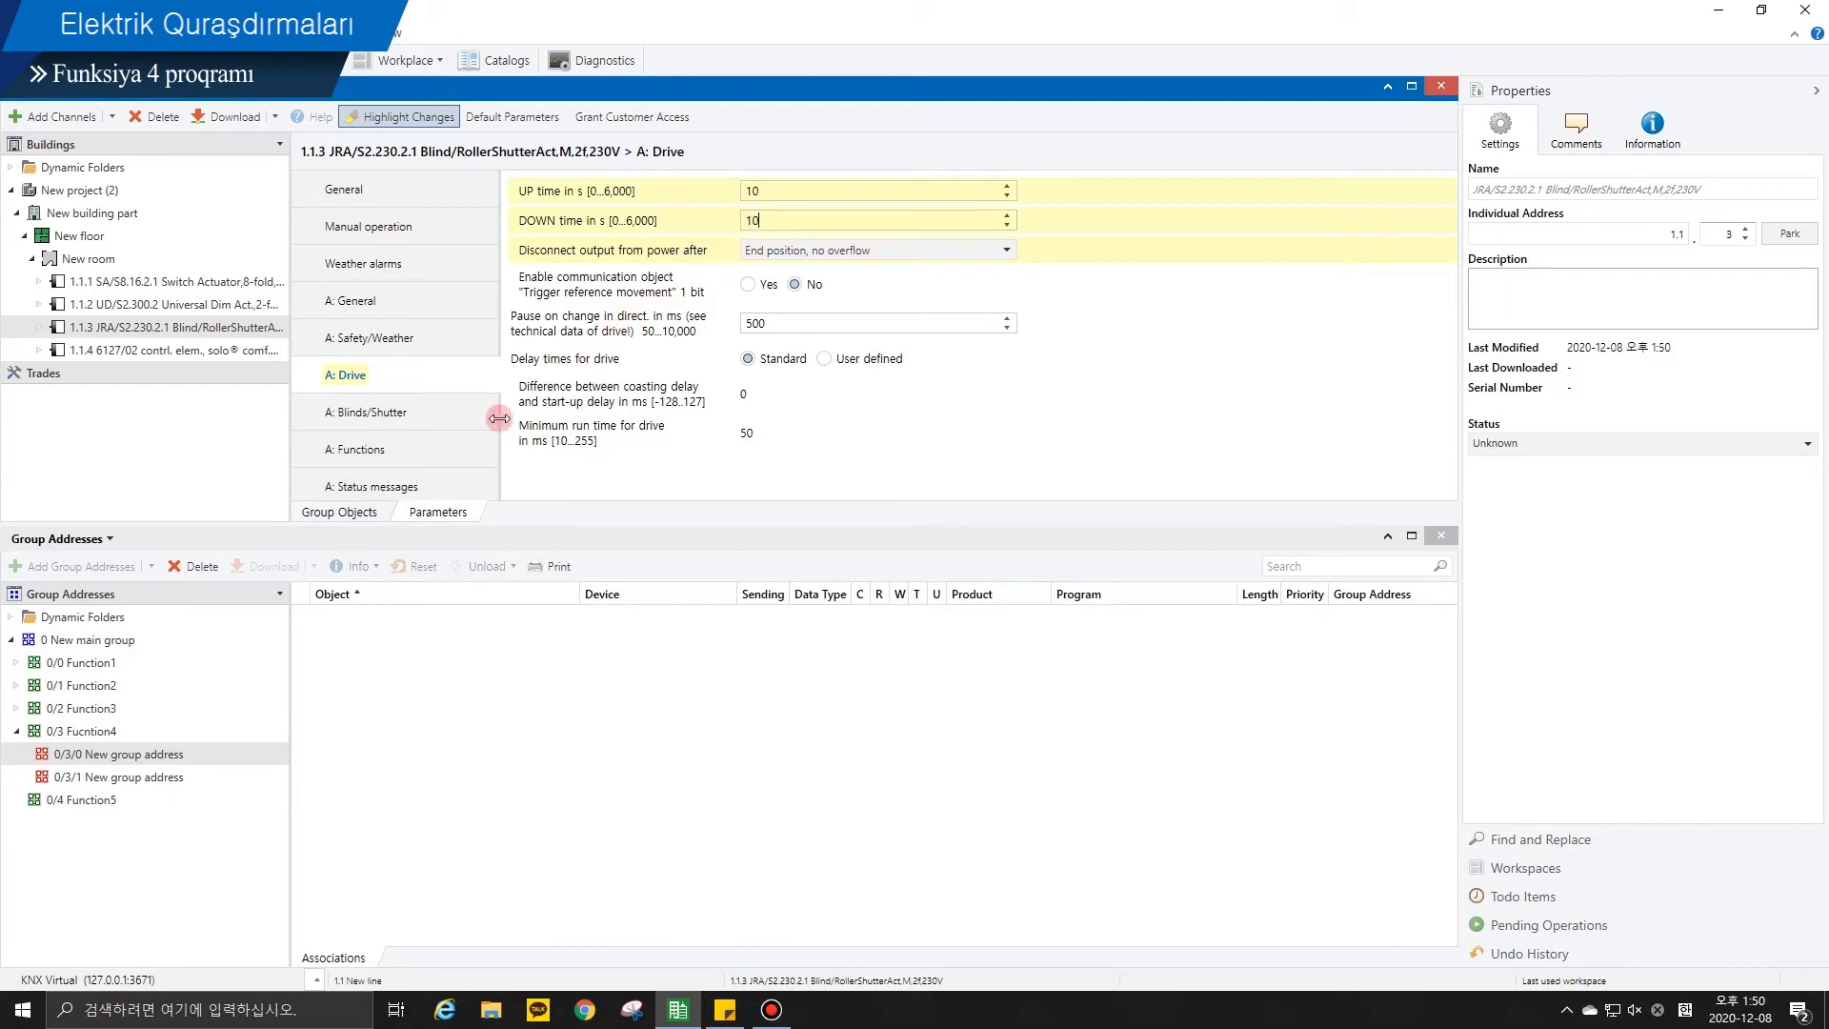
click(358, 513)
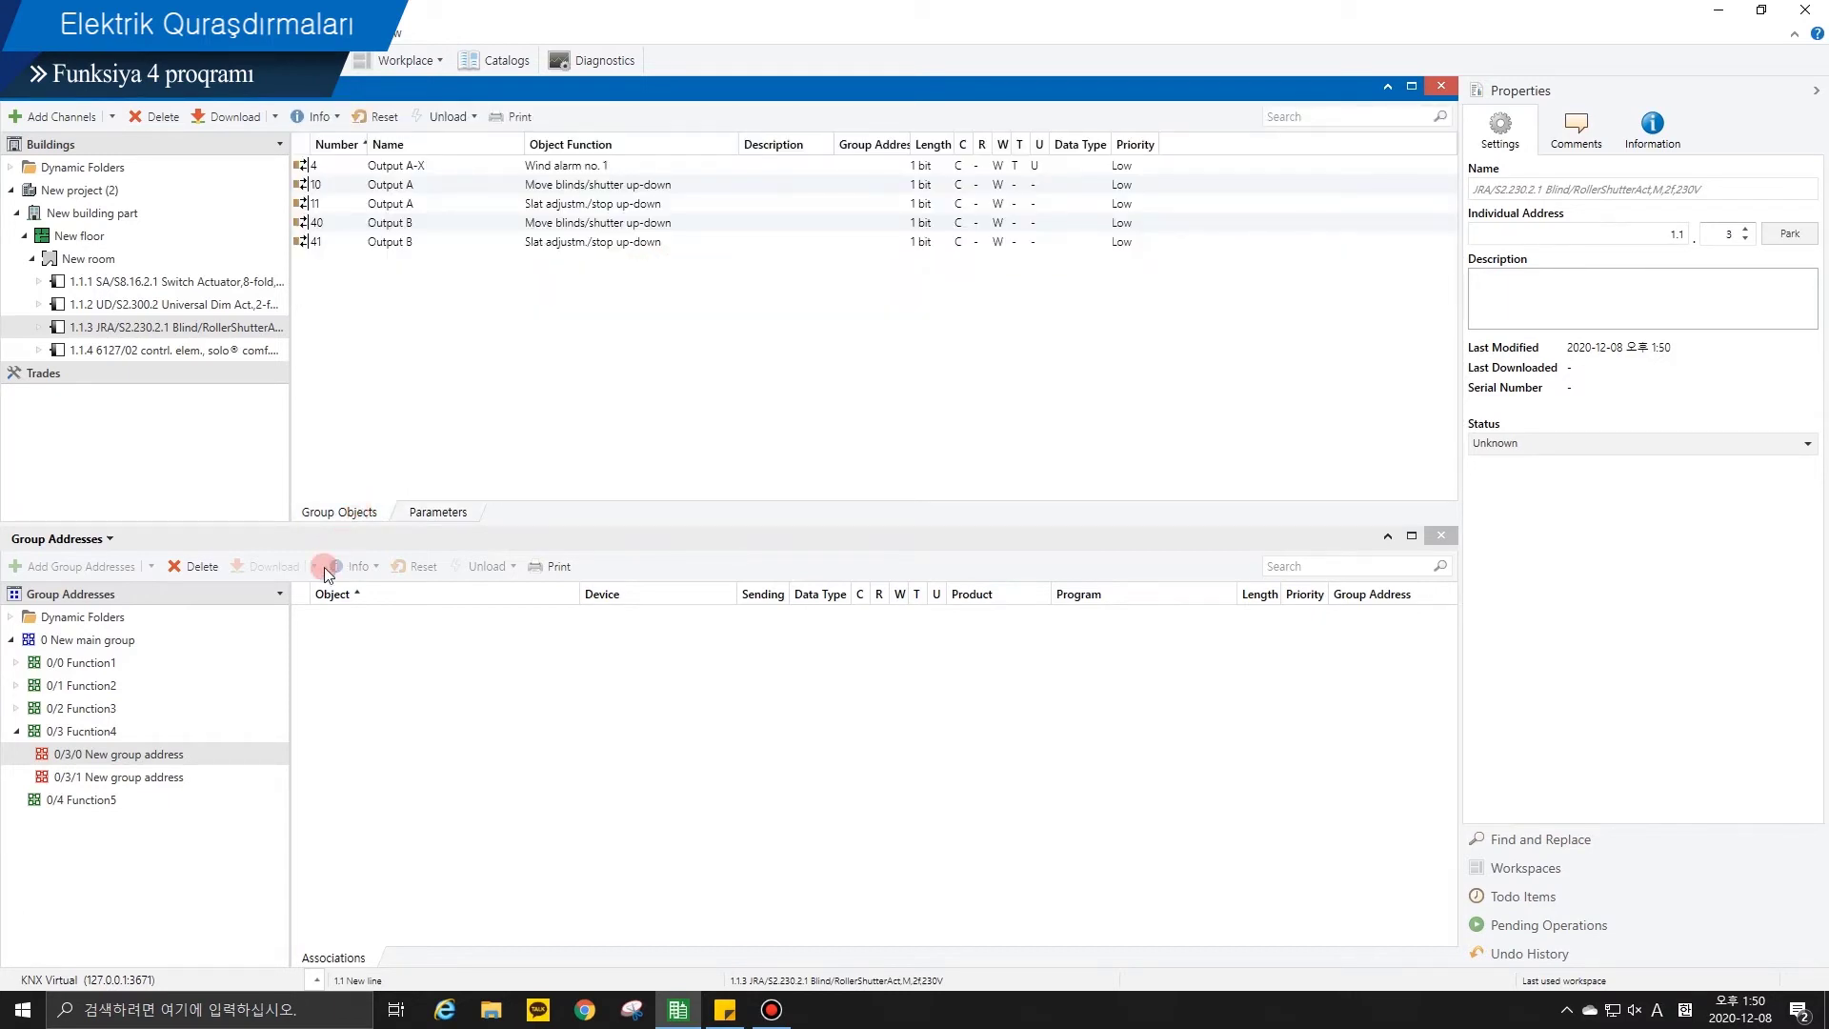
Step: Link control element 1.1.4's "S3.1: Adjust" object to group address 0/3/0 and its "S3.1: Travel" object to 0/3/1
click(151, 351)
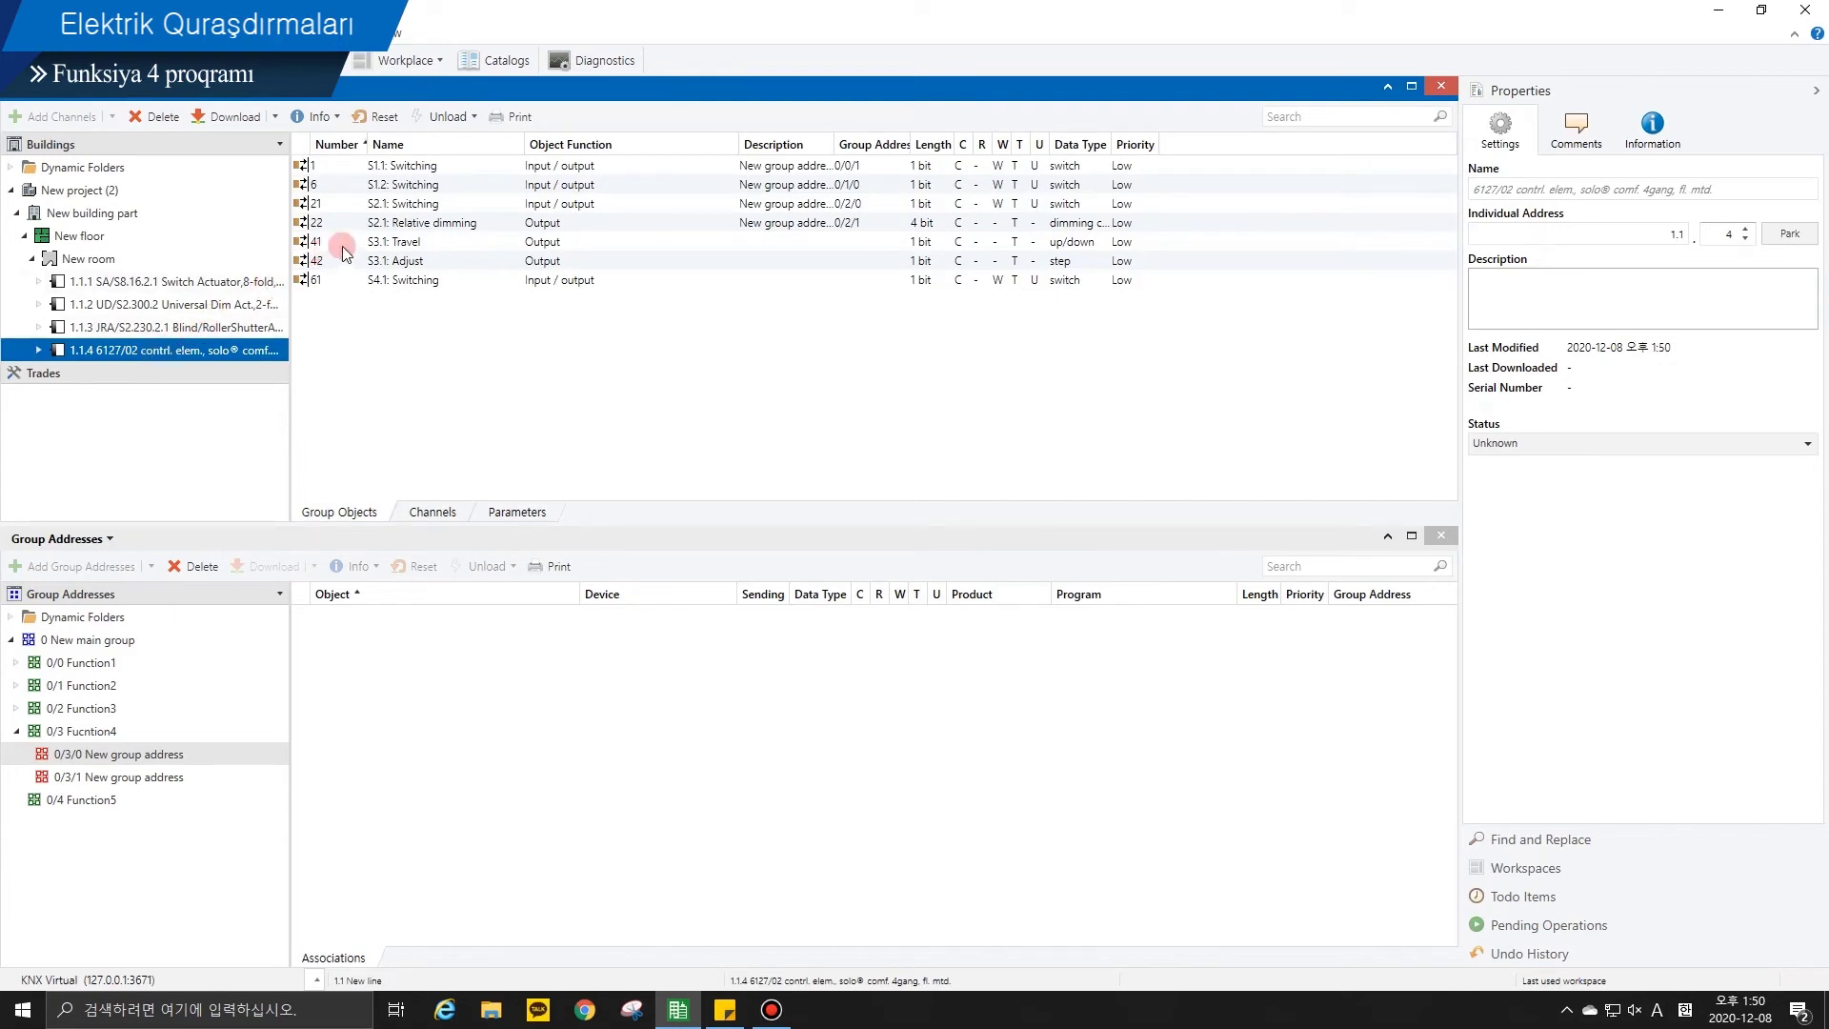
click(392, 255)
drag(396, 260, 369, 638)
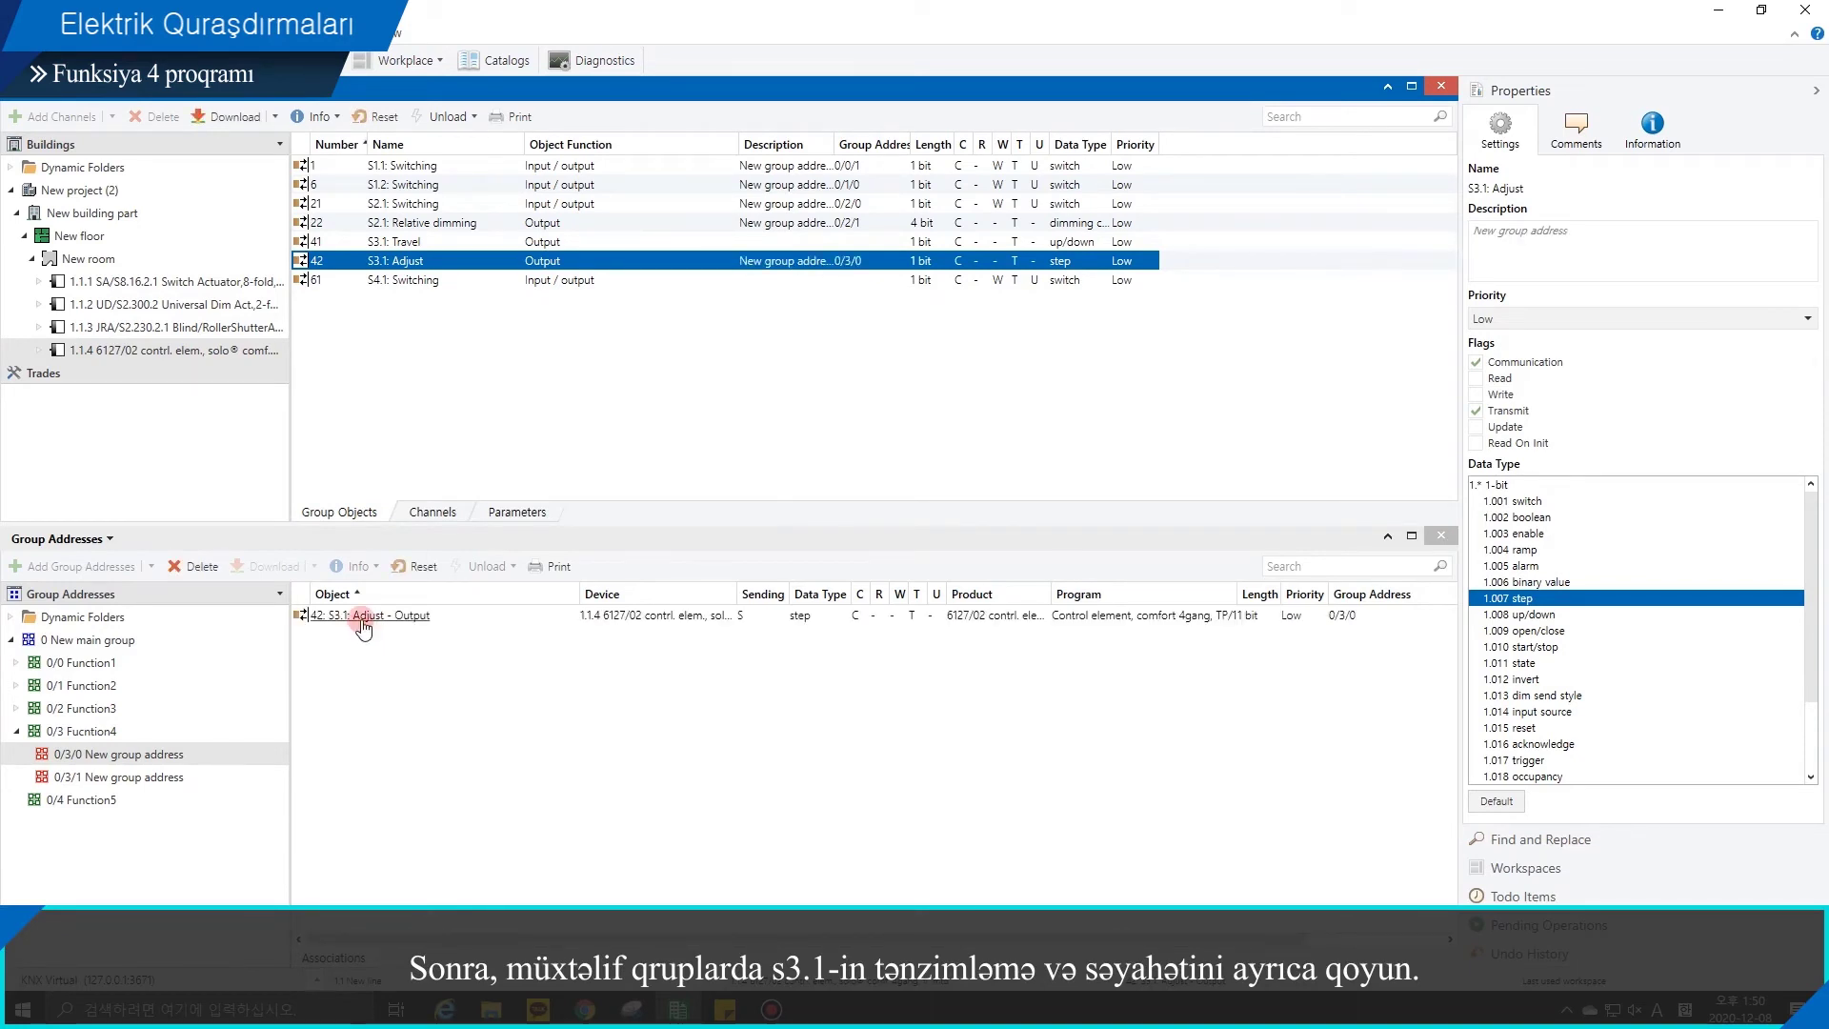
click(169, 777)
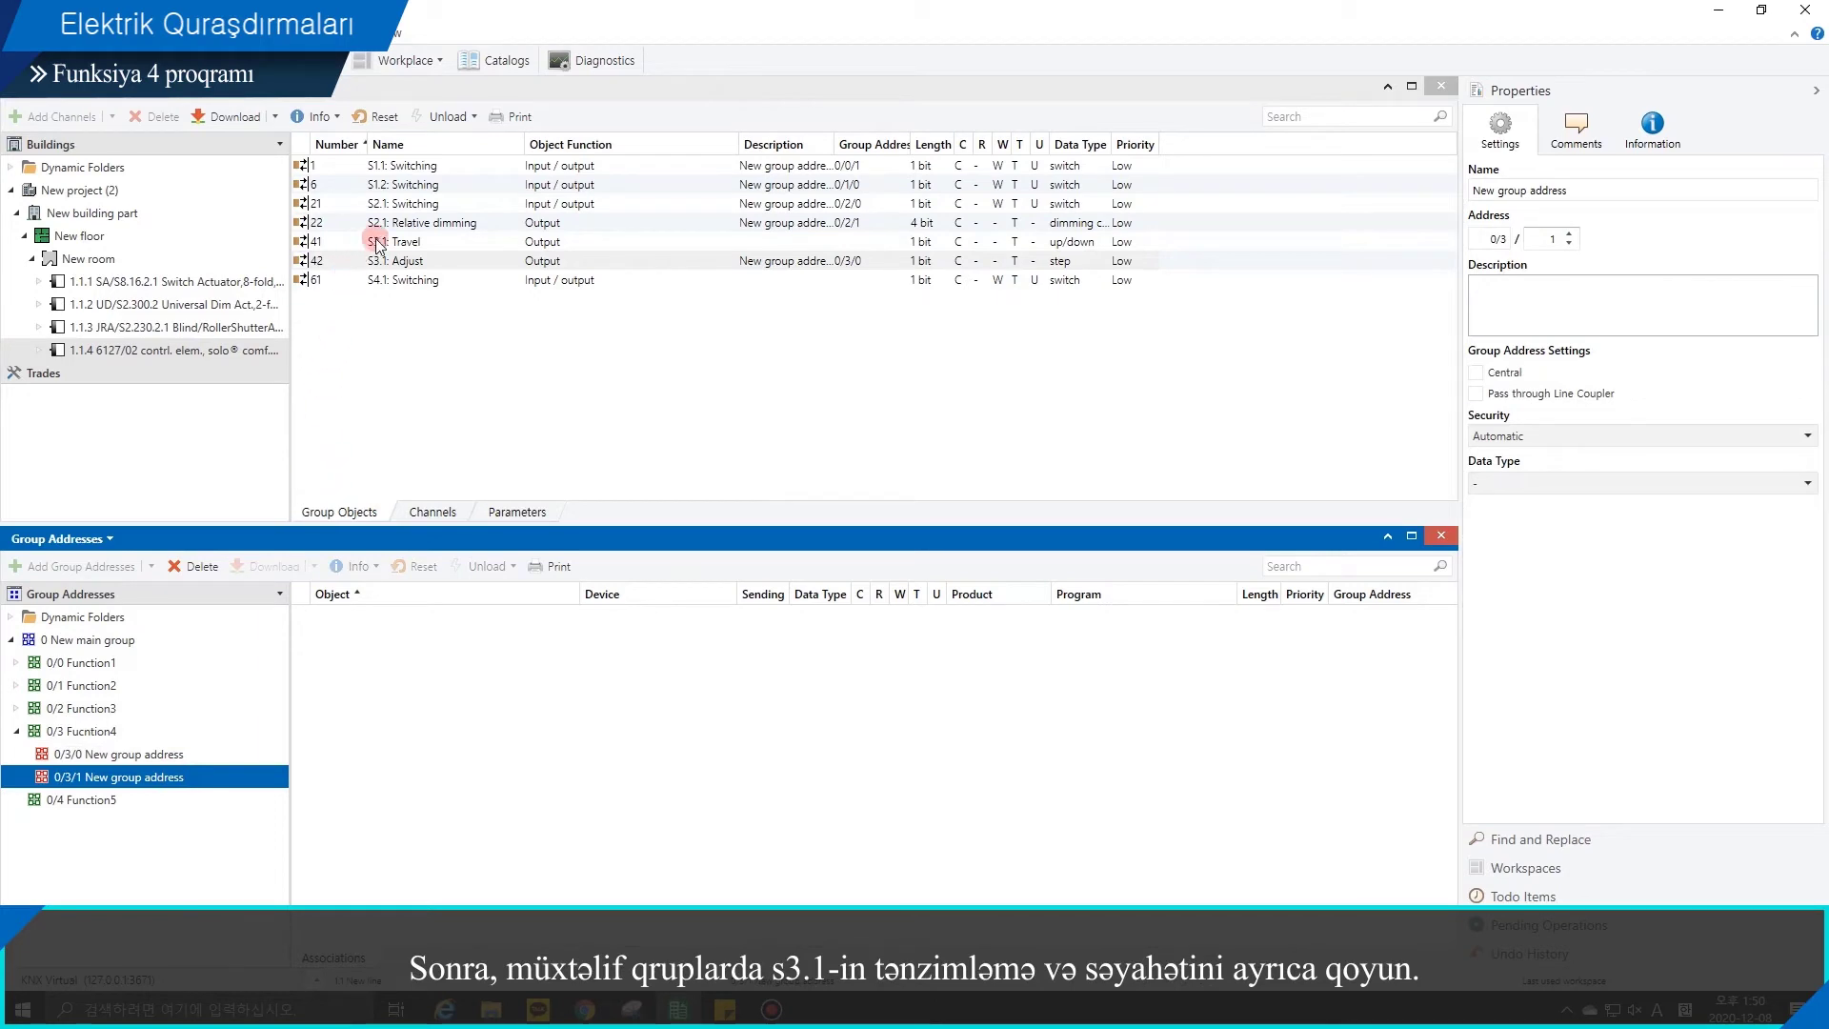
drag(385, 241, 389, 703)
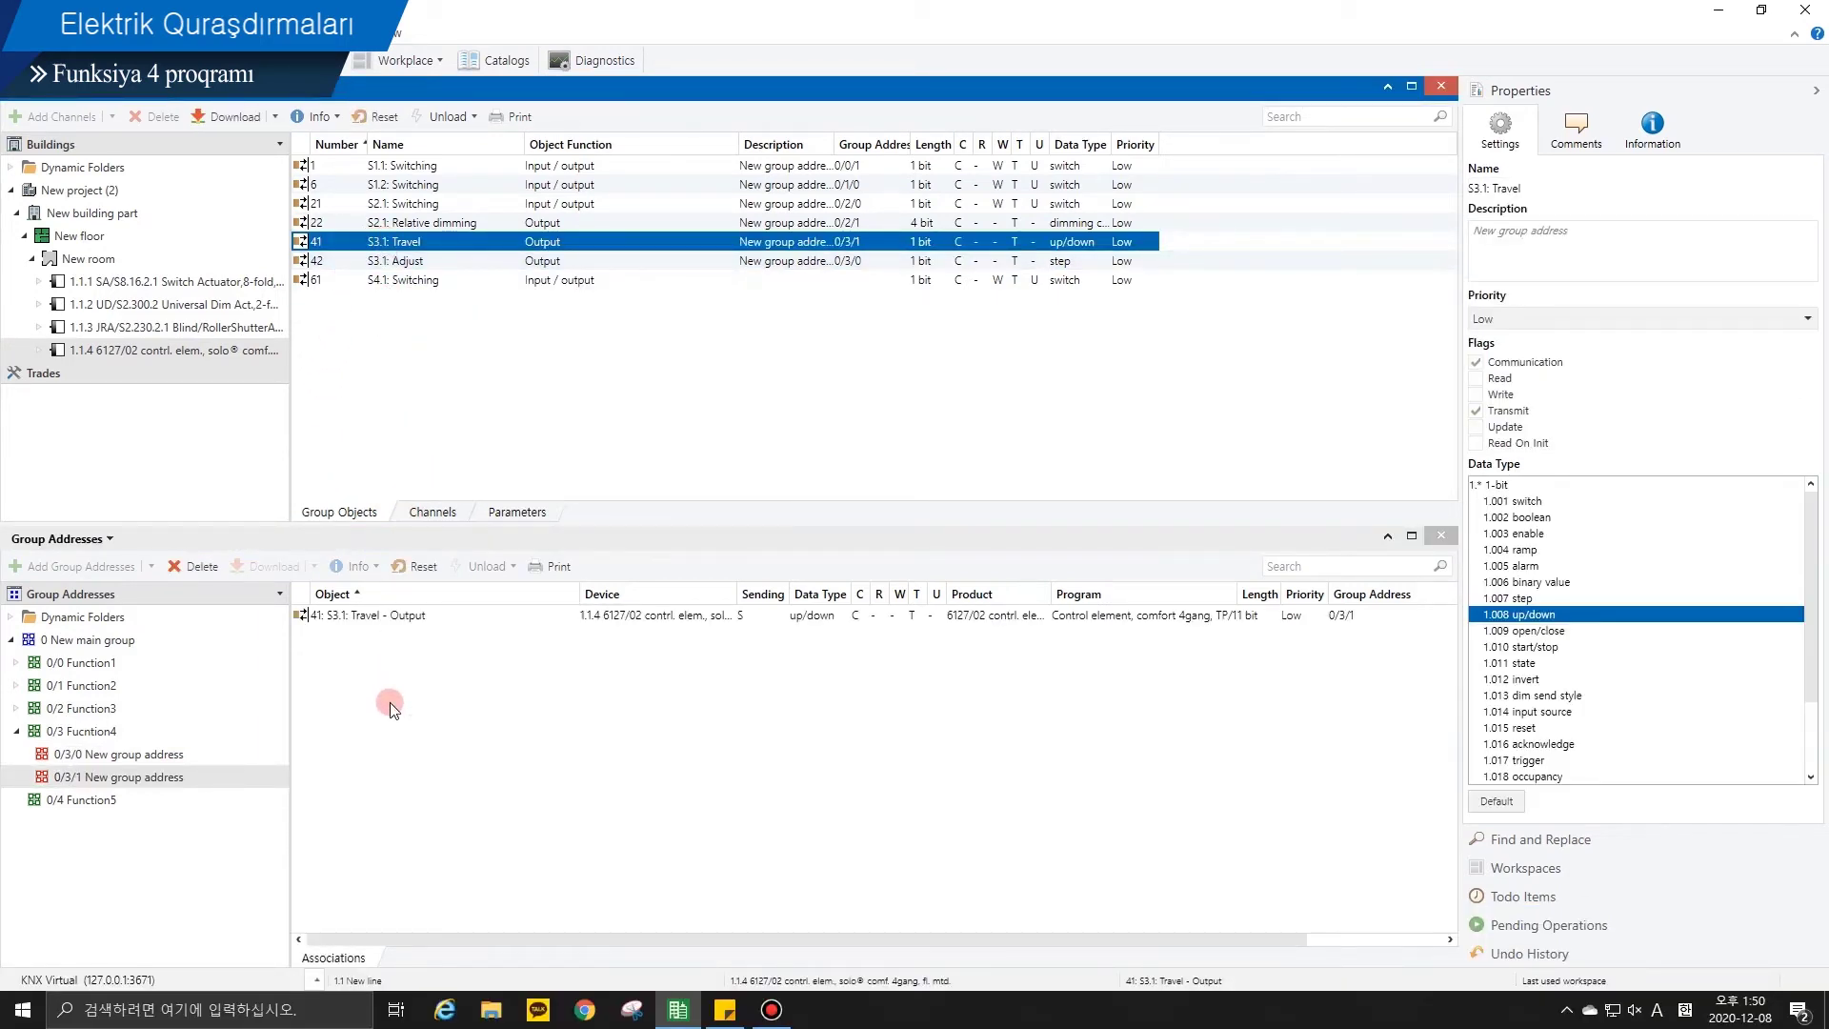
Step: Link the Output A "Slat adjustm./stop up-down" object of blind actuator 1.1.3 to group address 0/3/0
click(131, 754)
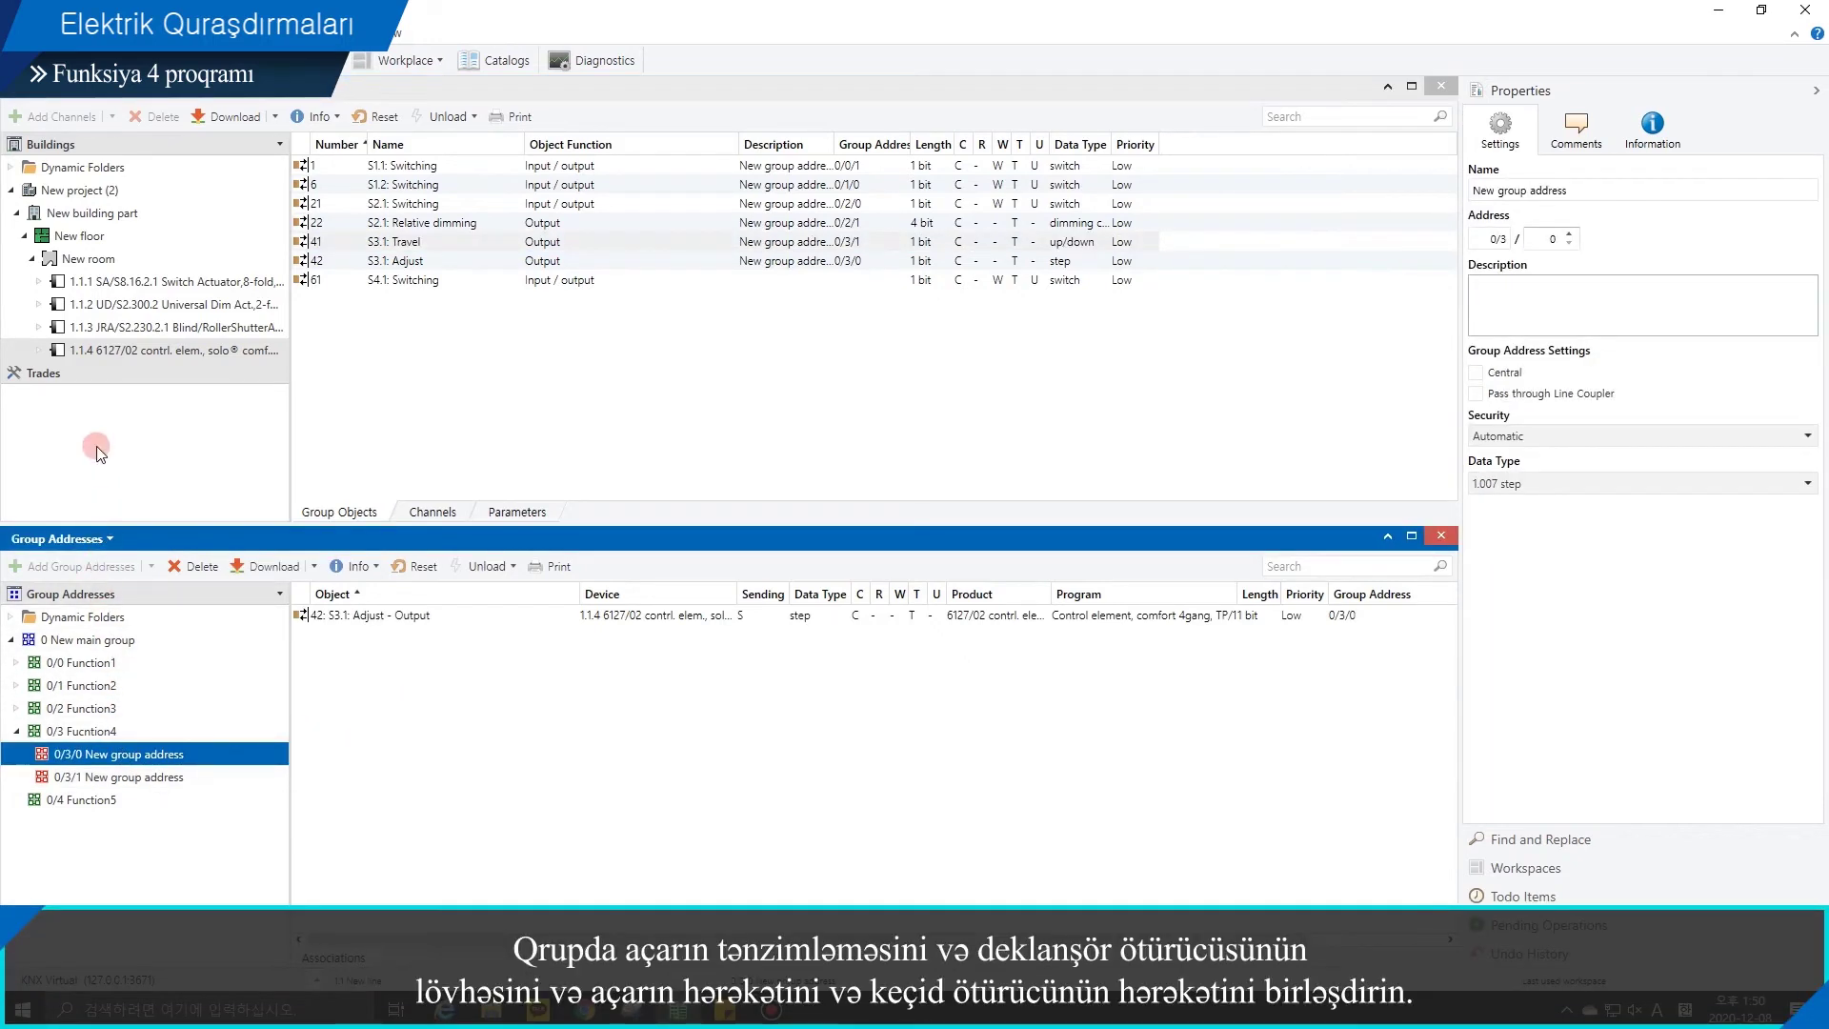
click(92, 328)
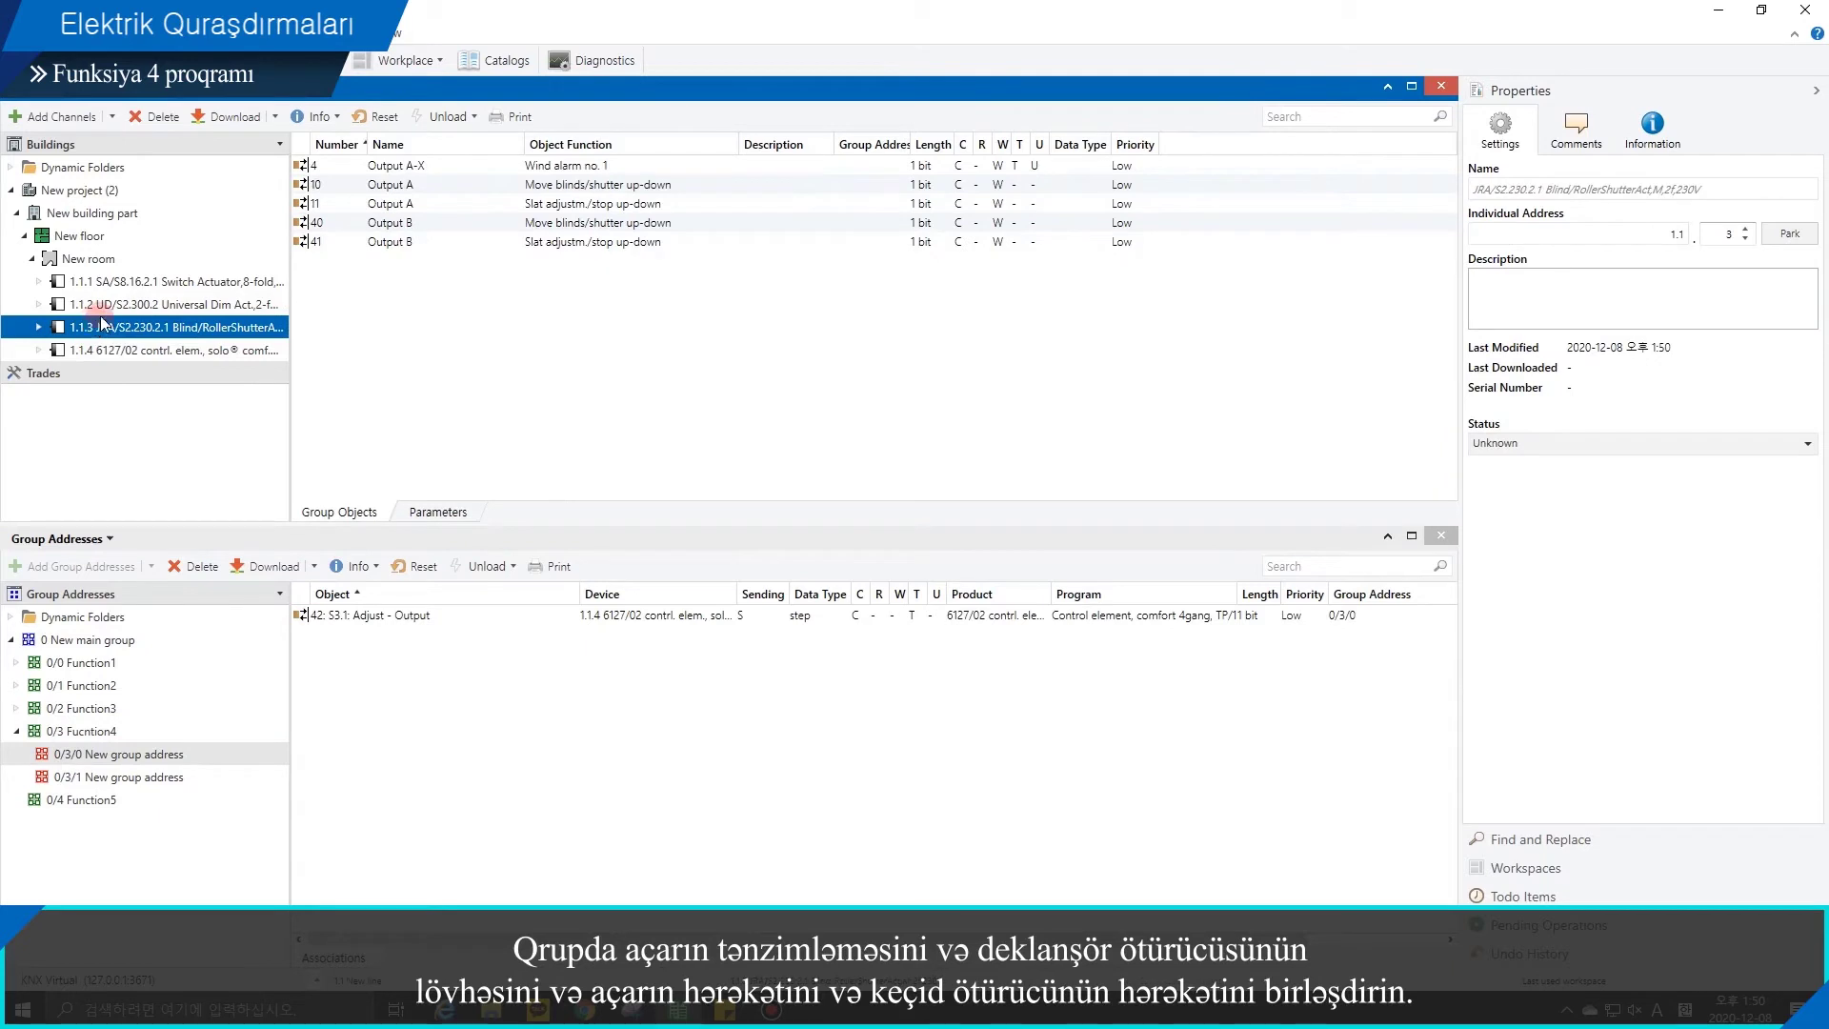
click(536, 184)
click(543, 205)
drag(542, 210, 487, 683)
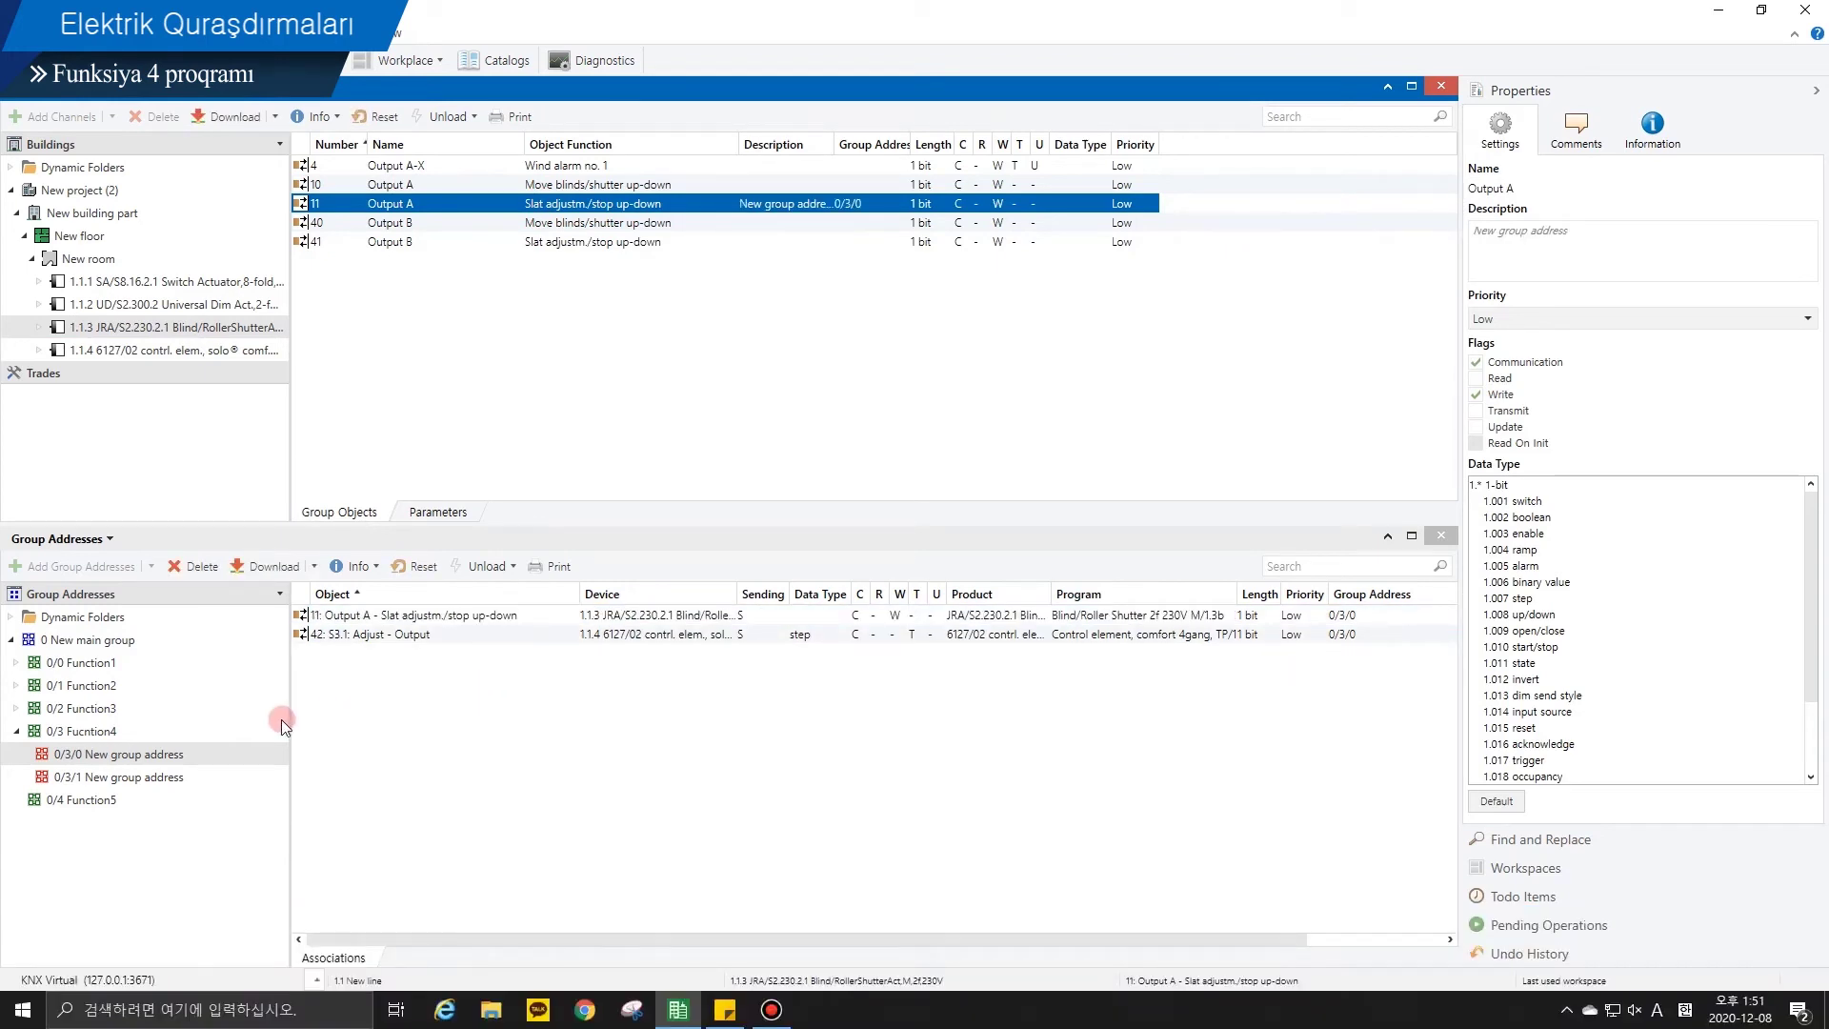
Step: Link the Output A "Move blinds/shutter up-down" object of blind actuator 1.1.3 to group address 0/3/1
click(116, 777)
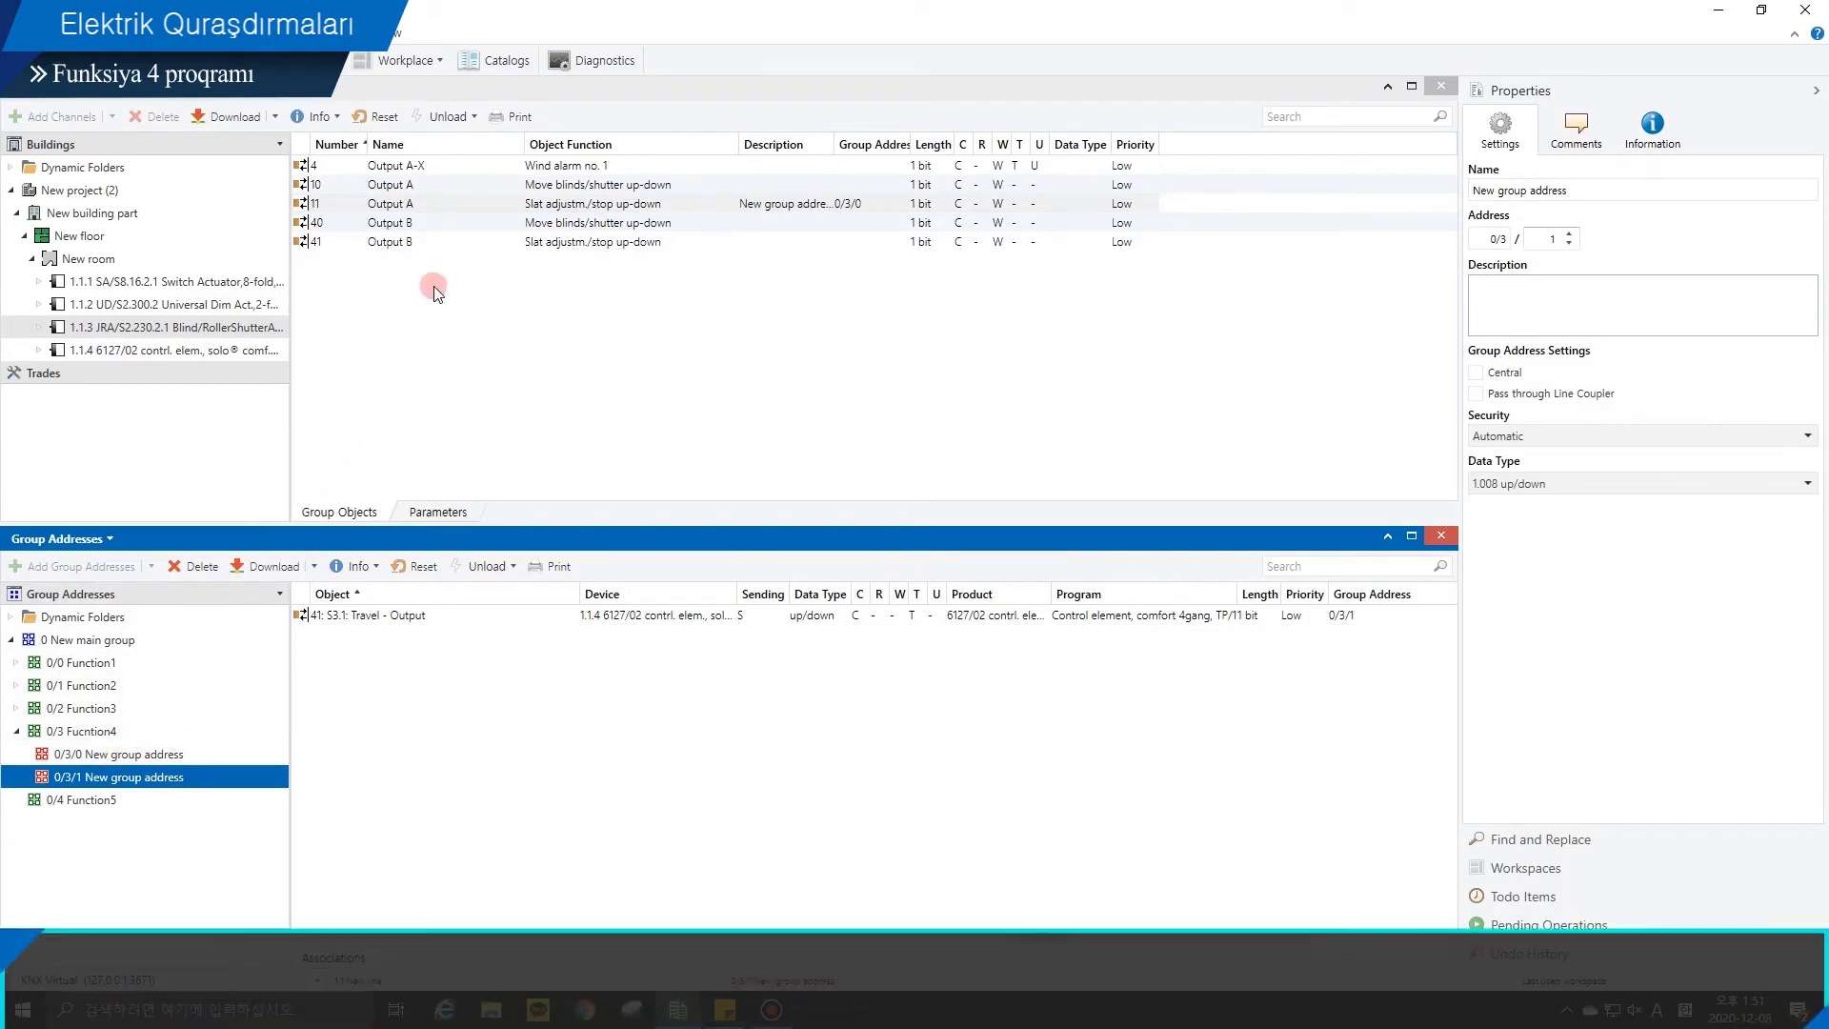
click(505, 186)
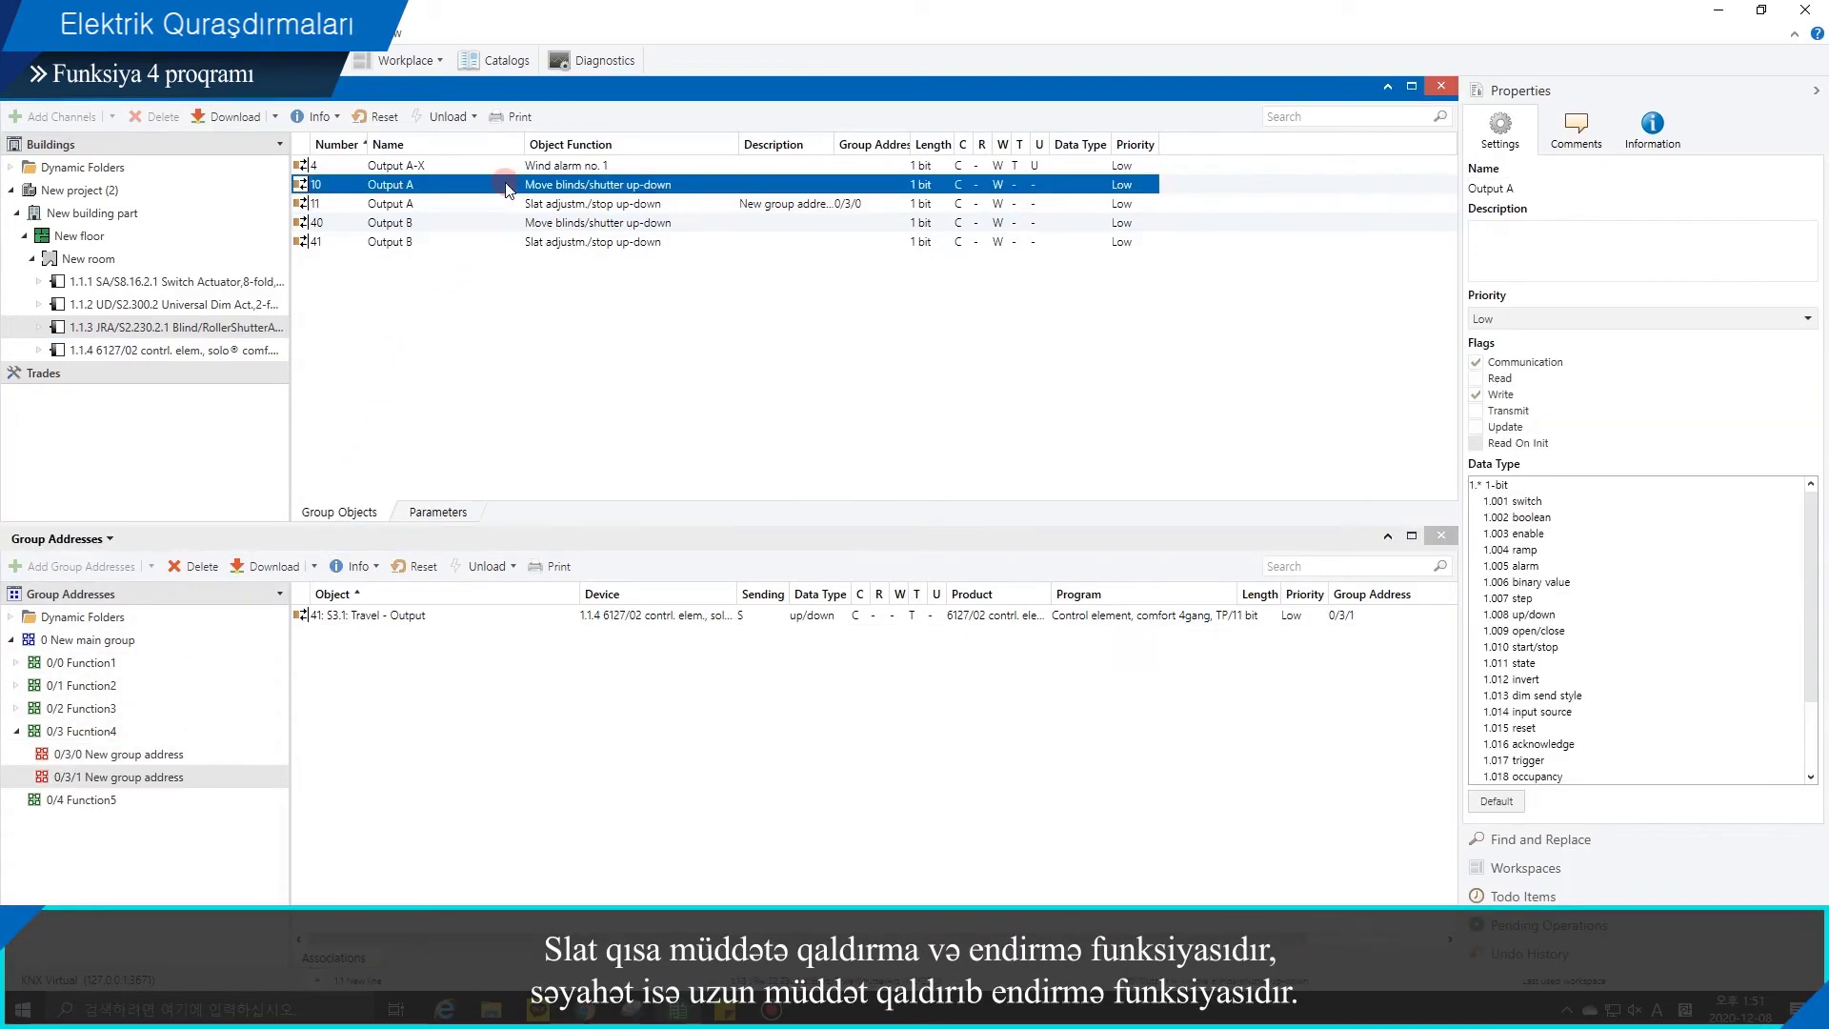
drag(513, 189, 479, 677)
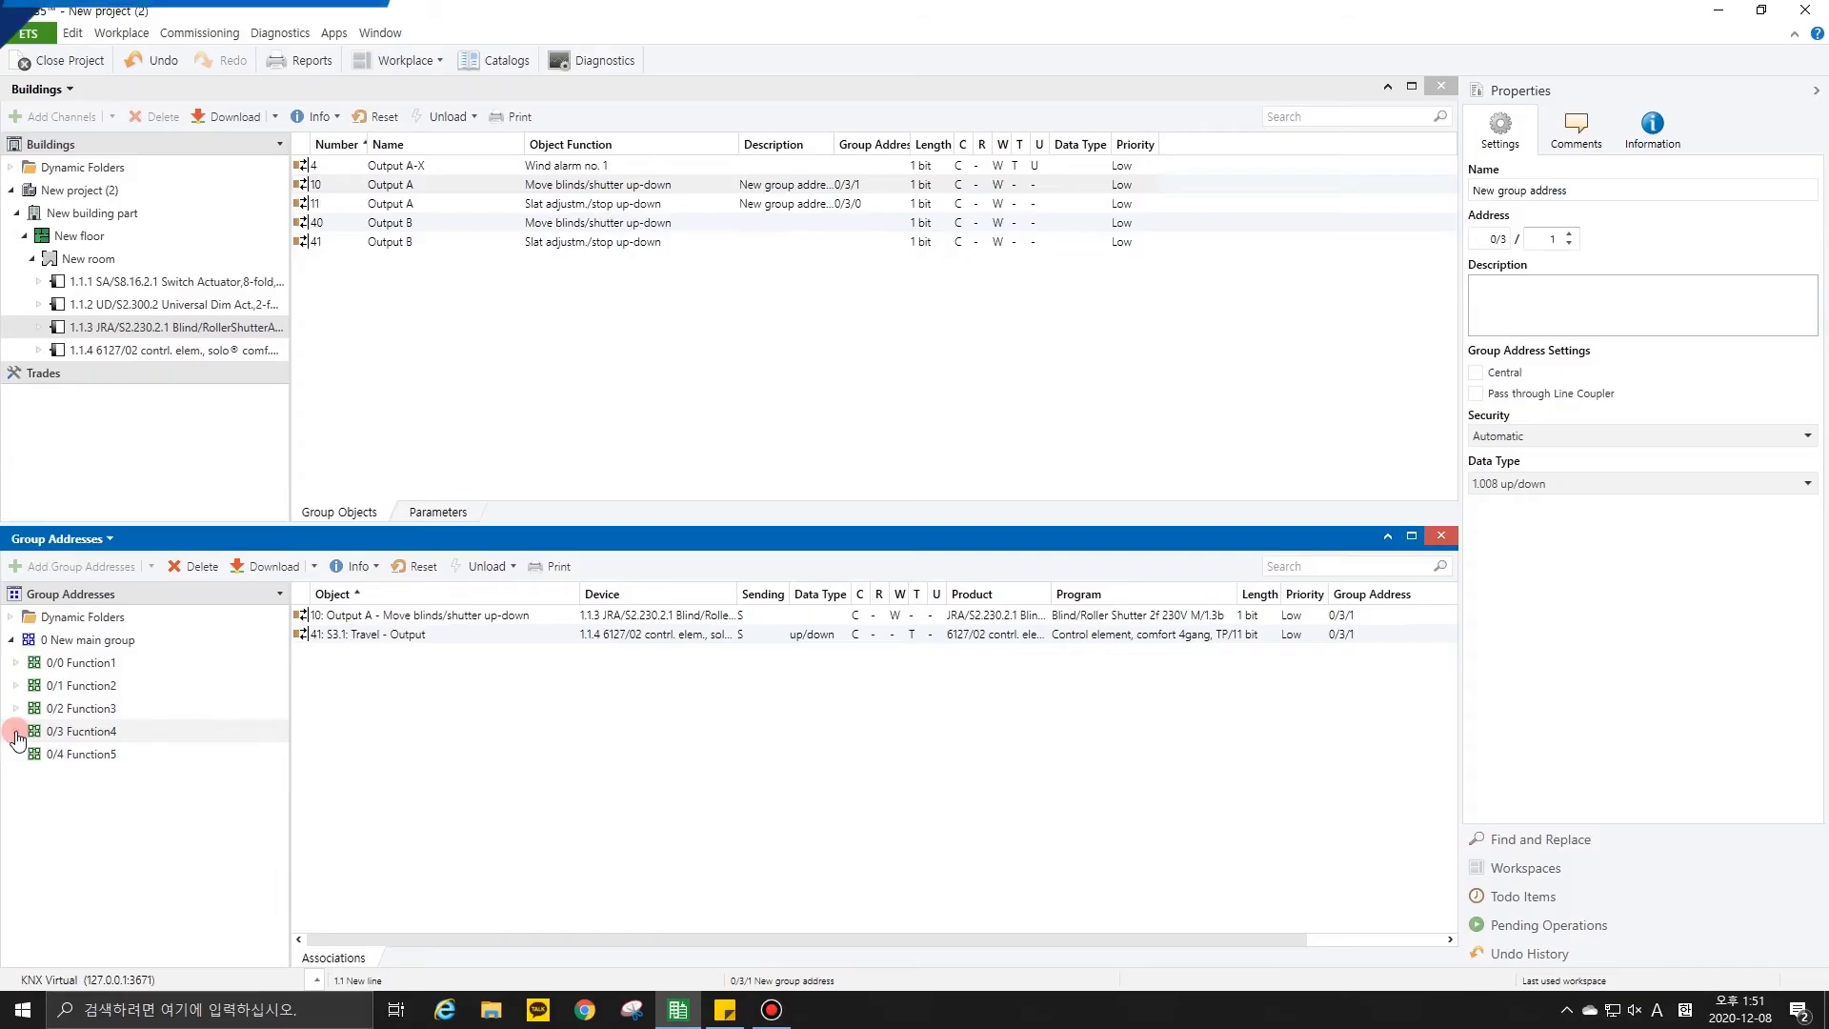
Step: Add two group addresses to middle group 0/4 Function5 using the first free addresses, and select 0/4/0
click(50, 753)
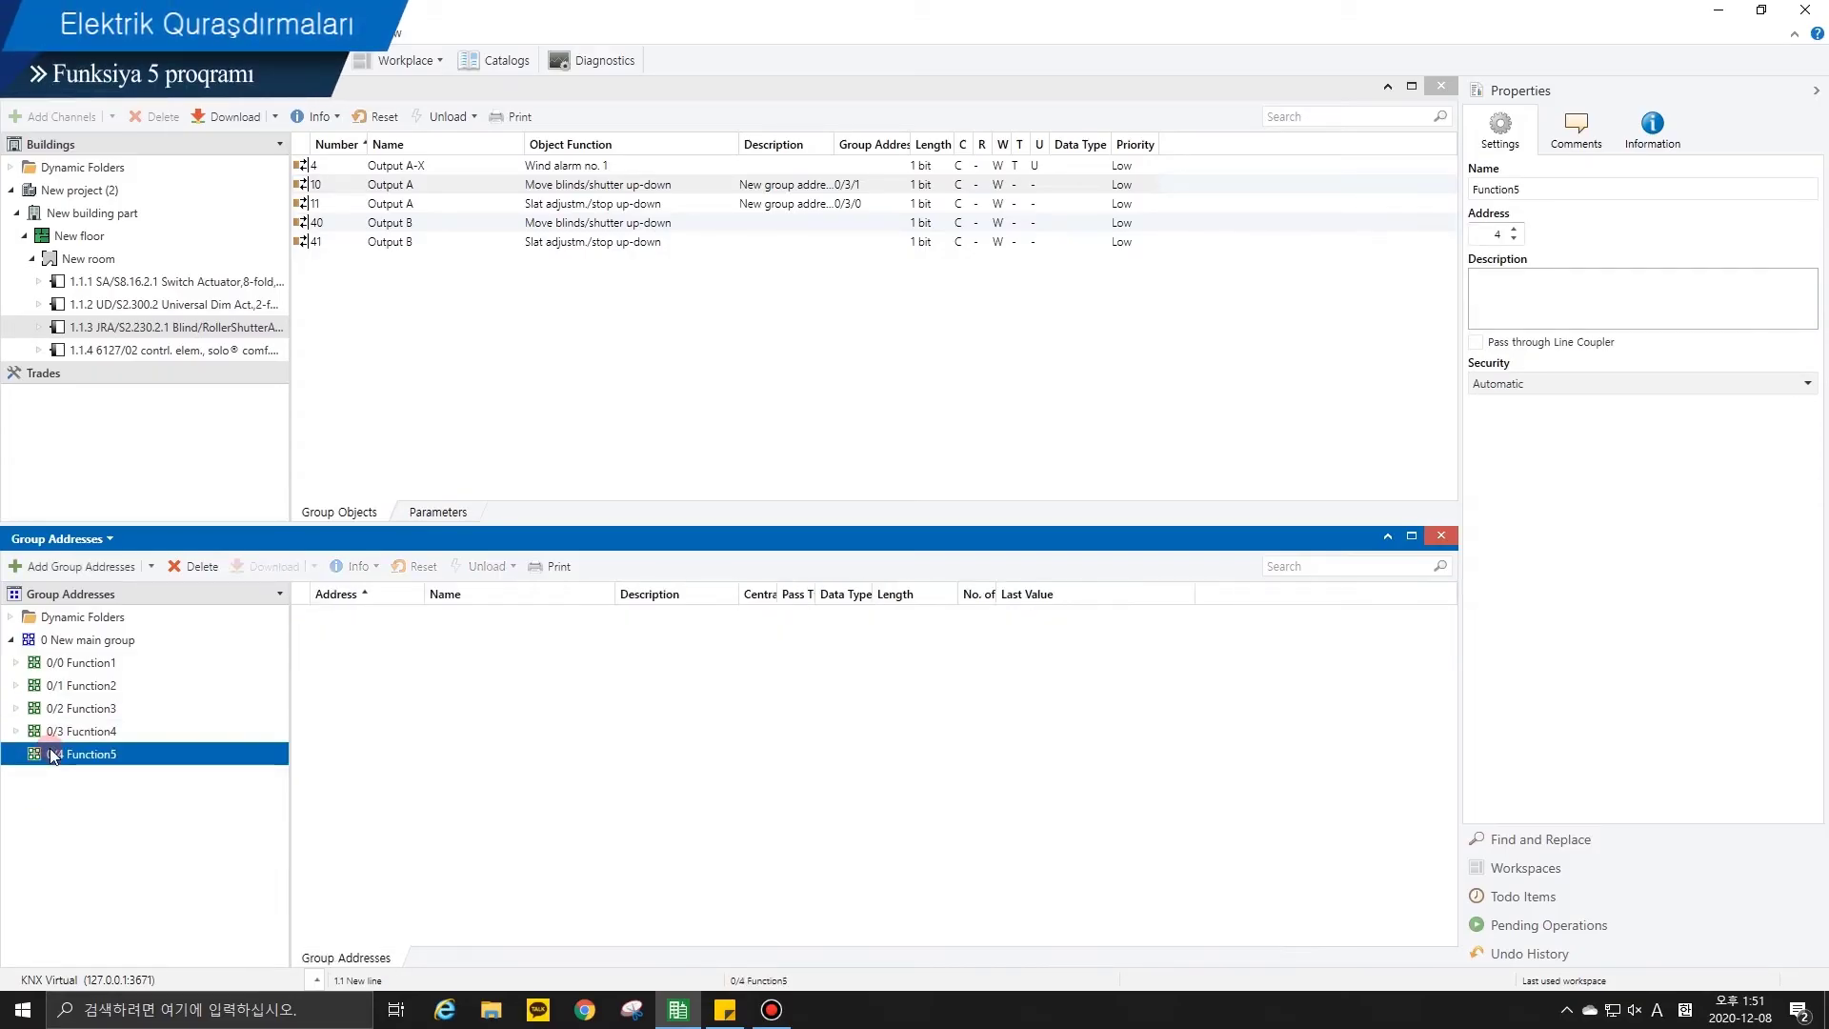
click(41, 558)
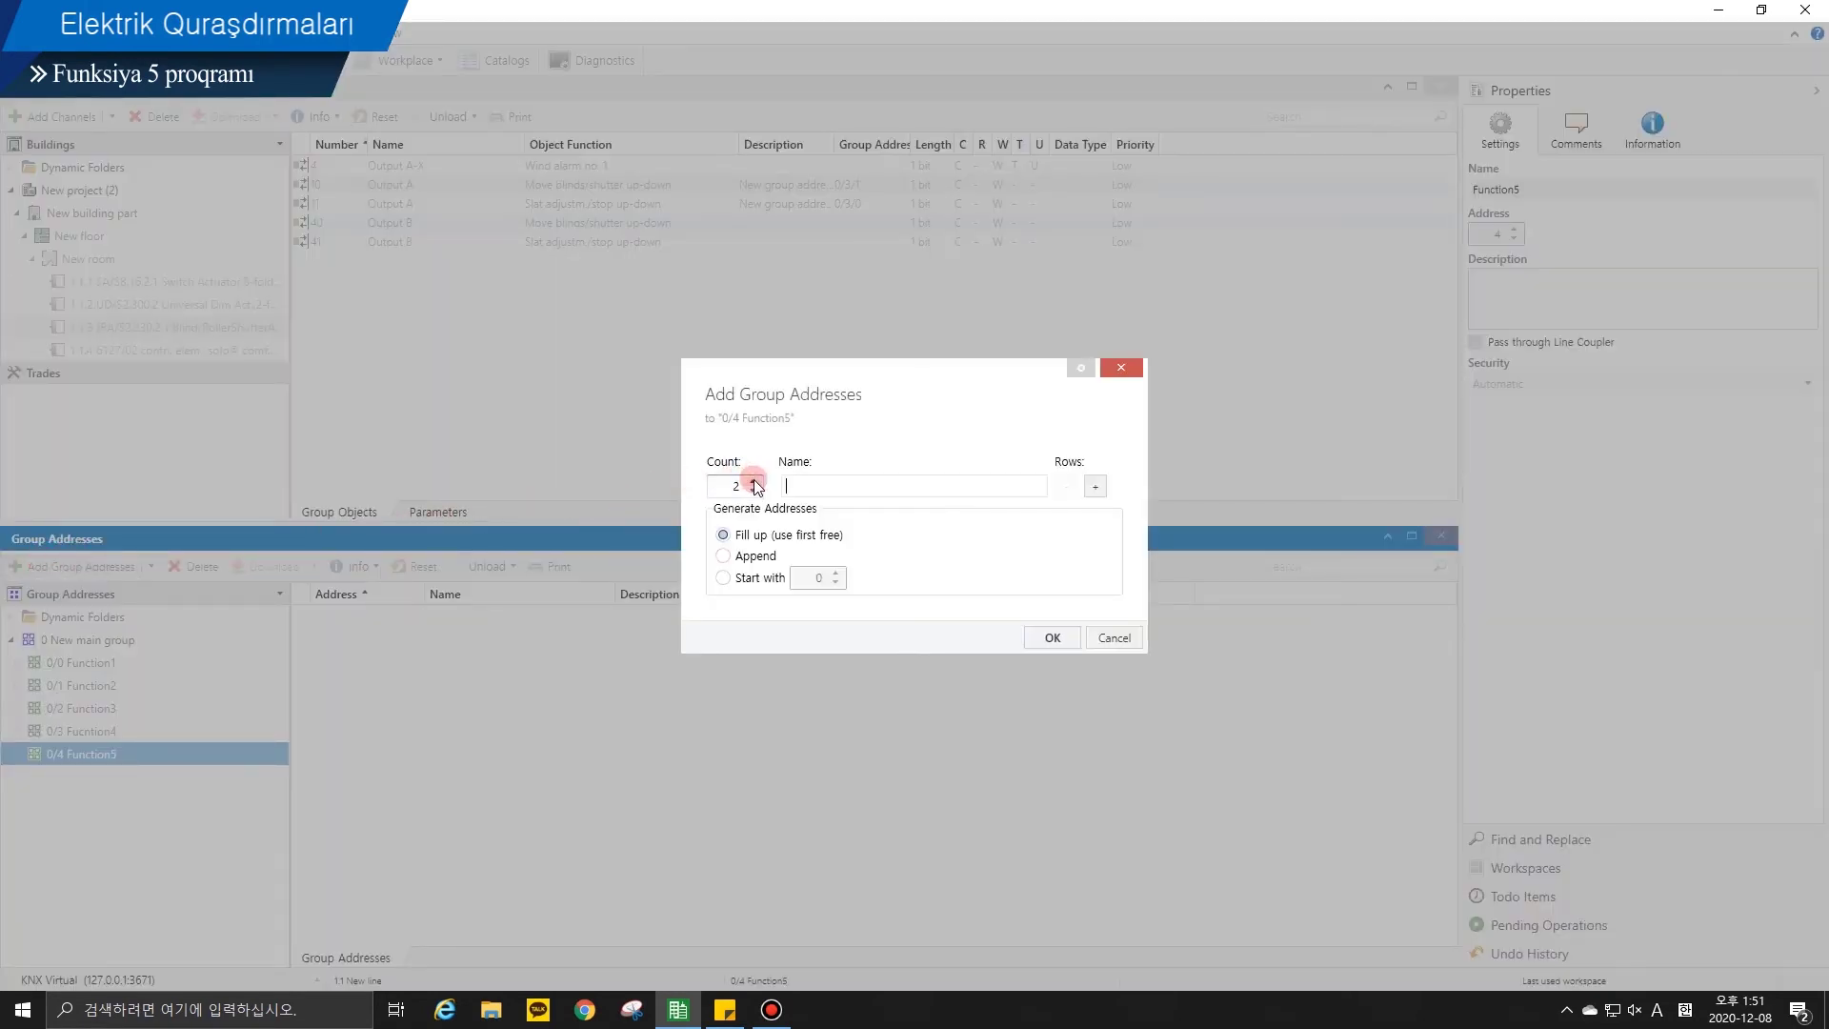
click(1048, 637)
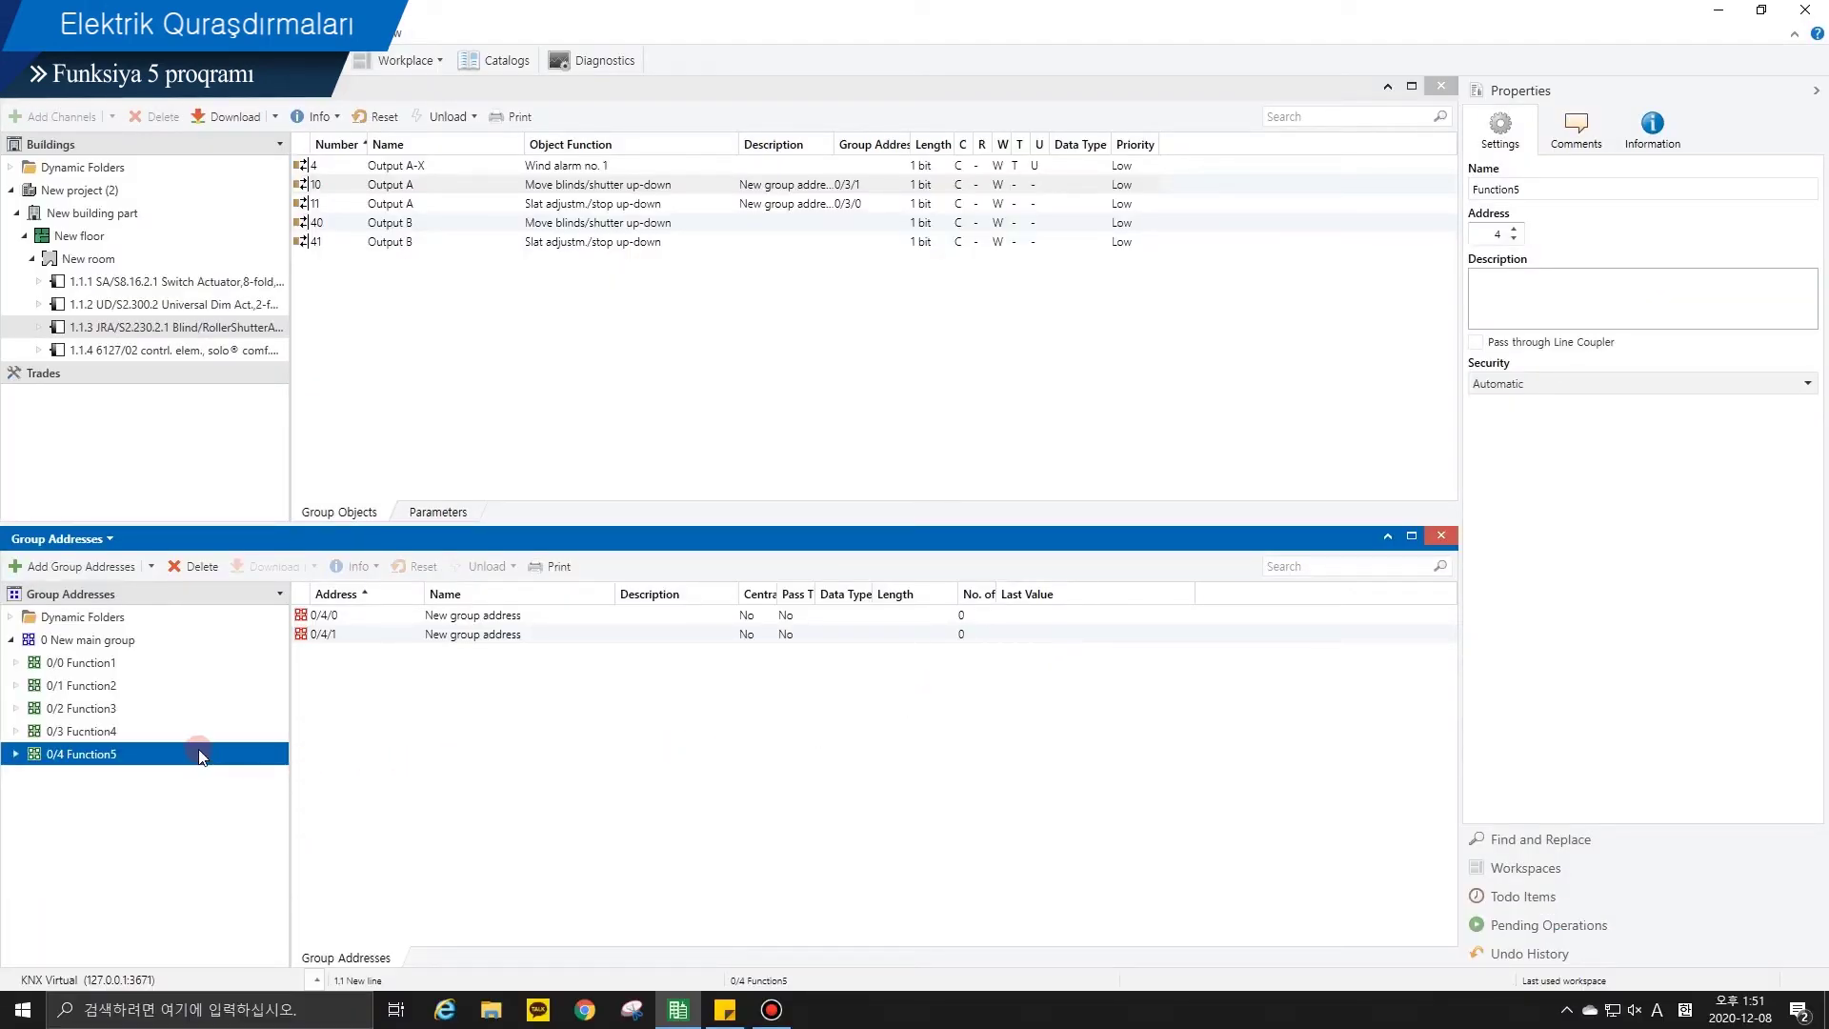
double_click(200, 755)
click(162, 779)
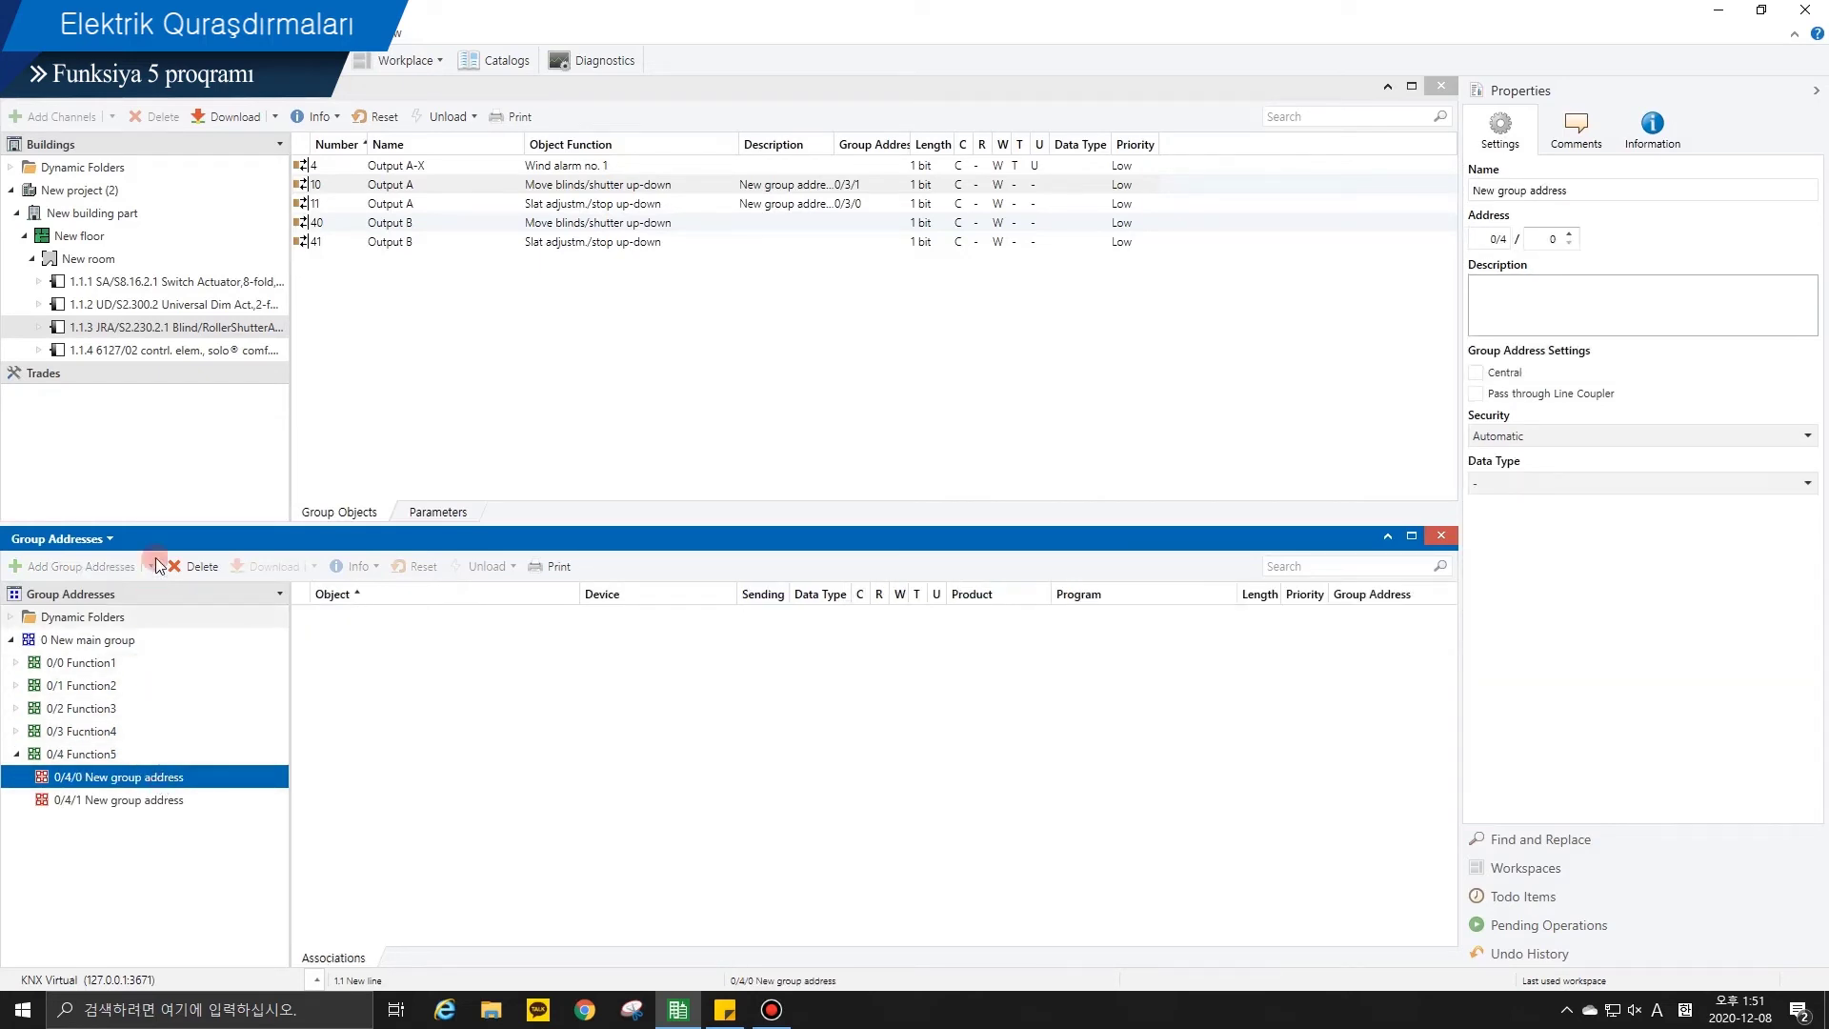
Step: Set Rocker 4's application on control element 1.1.4 to 1-button light scene extension unit with memory function
click(203, 349)
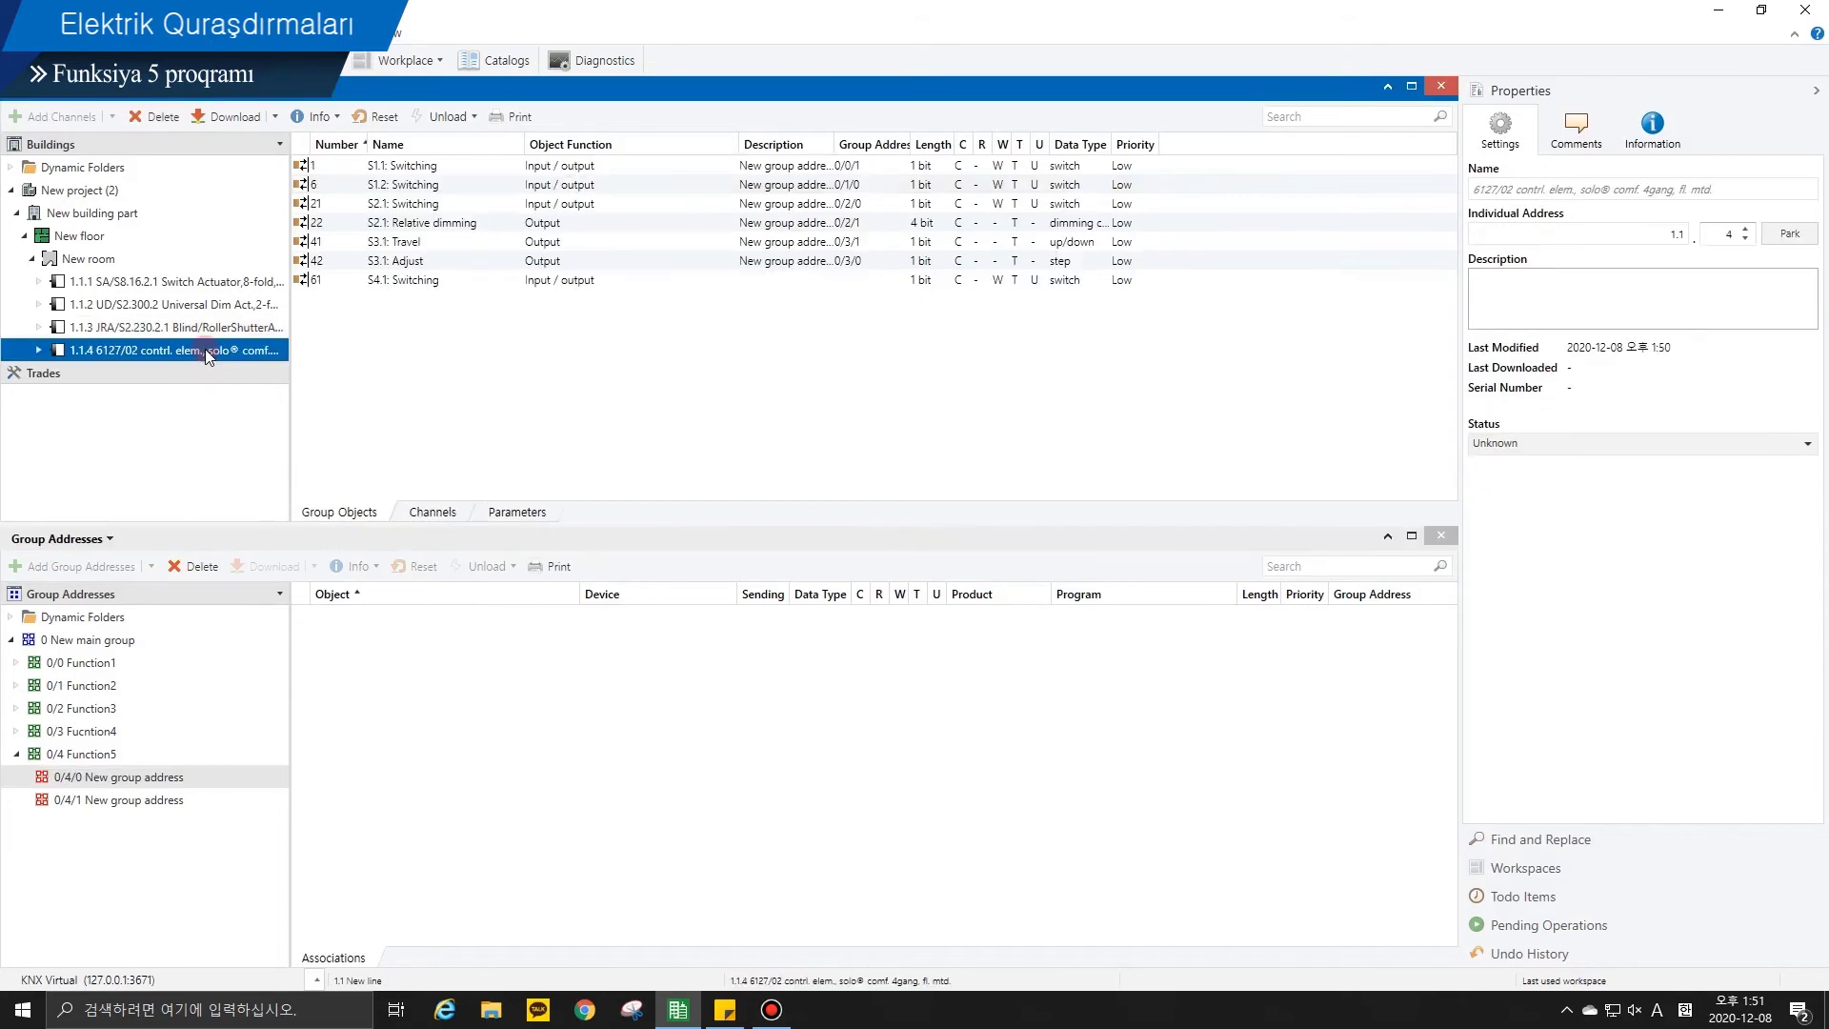
click(512, 508)
scroll(427, 435, down, 3)
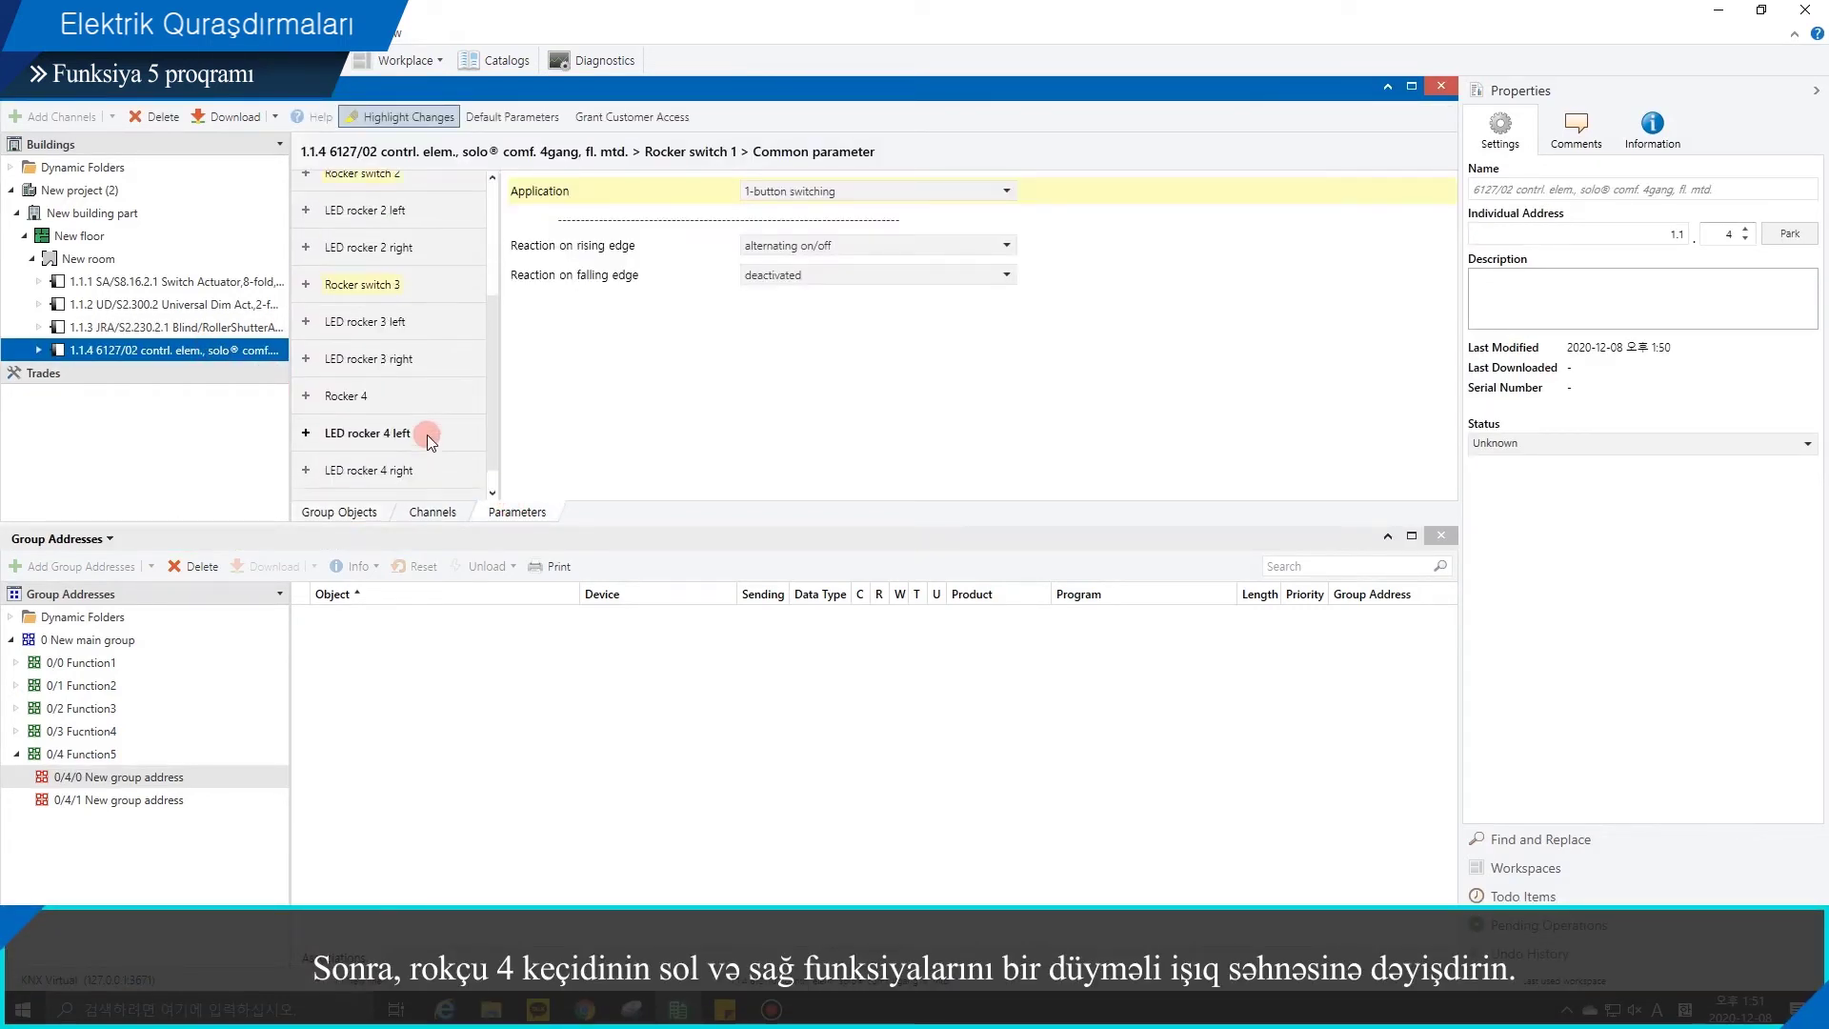
click(438, 393)
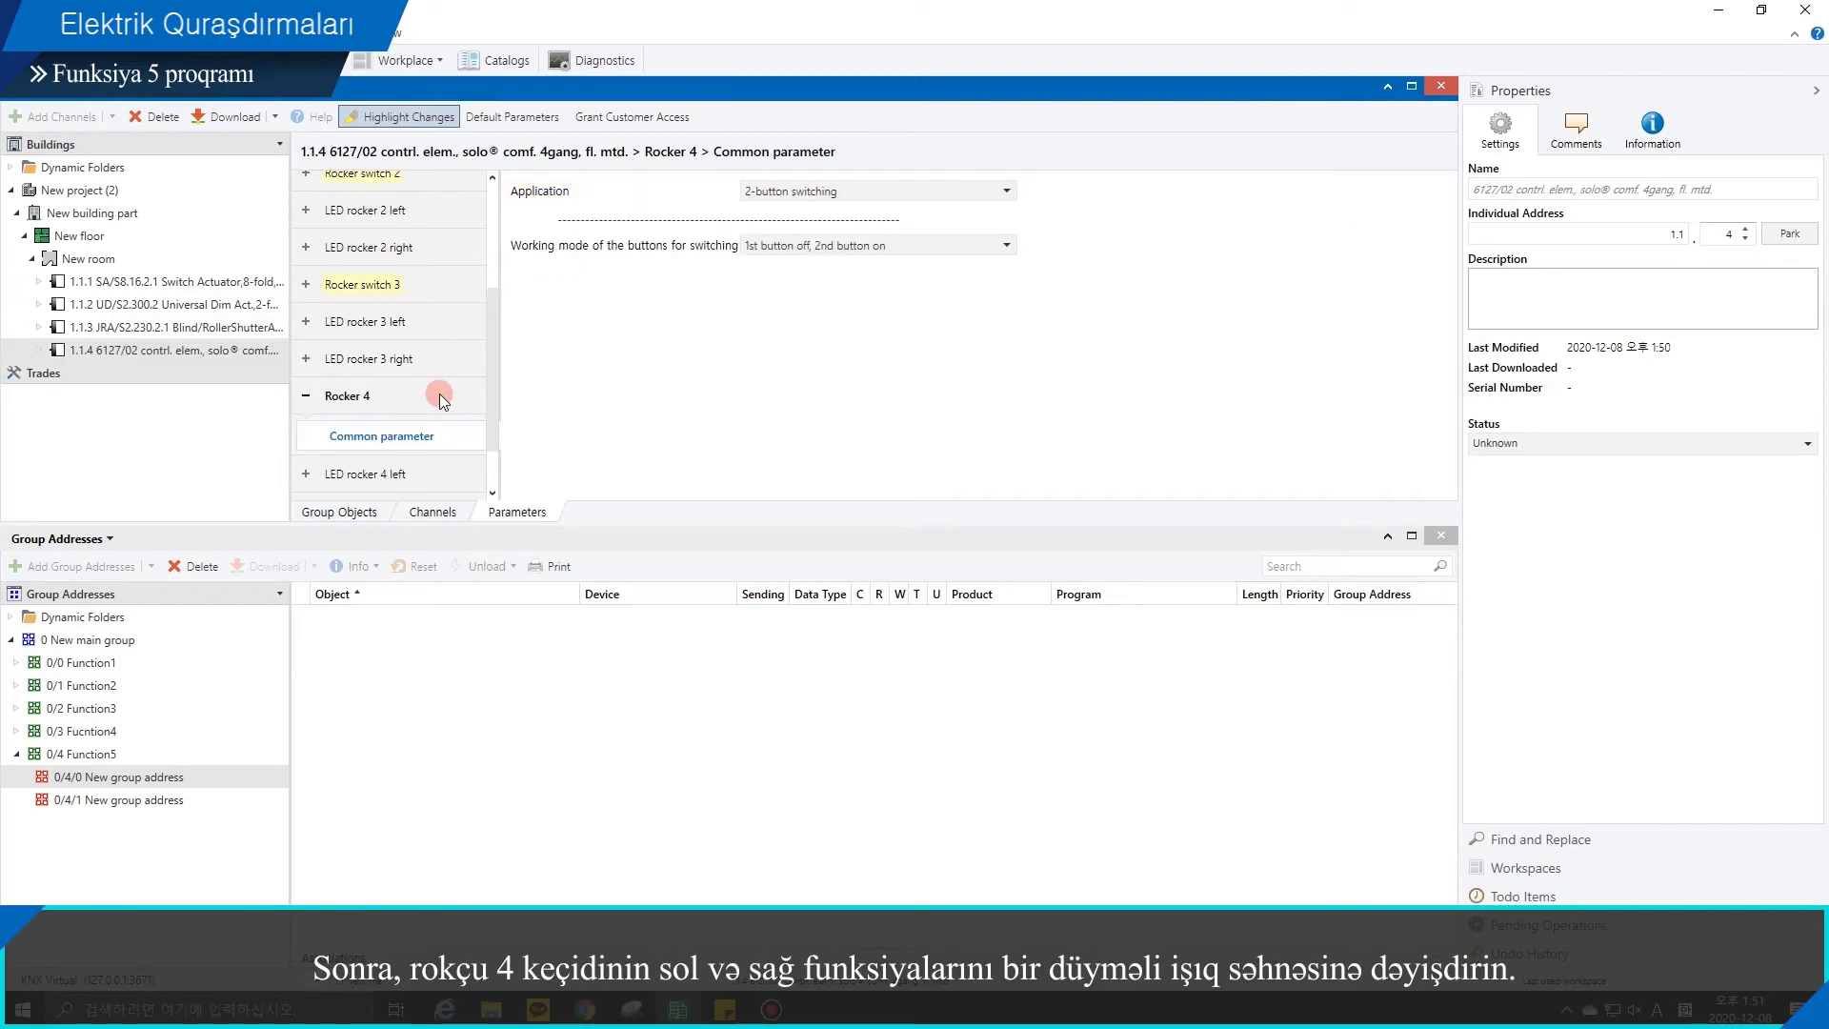
click(772, 191)
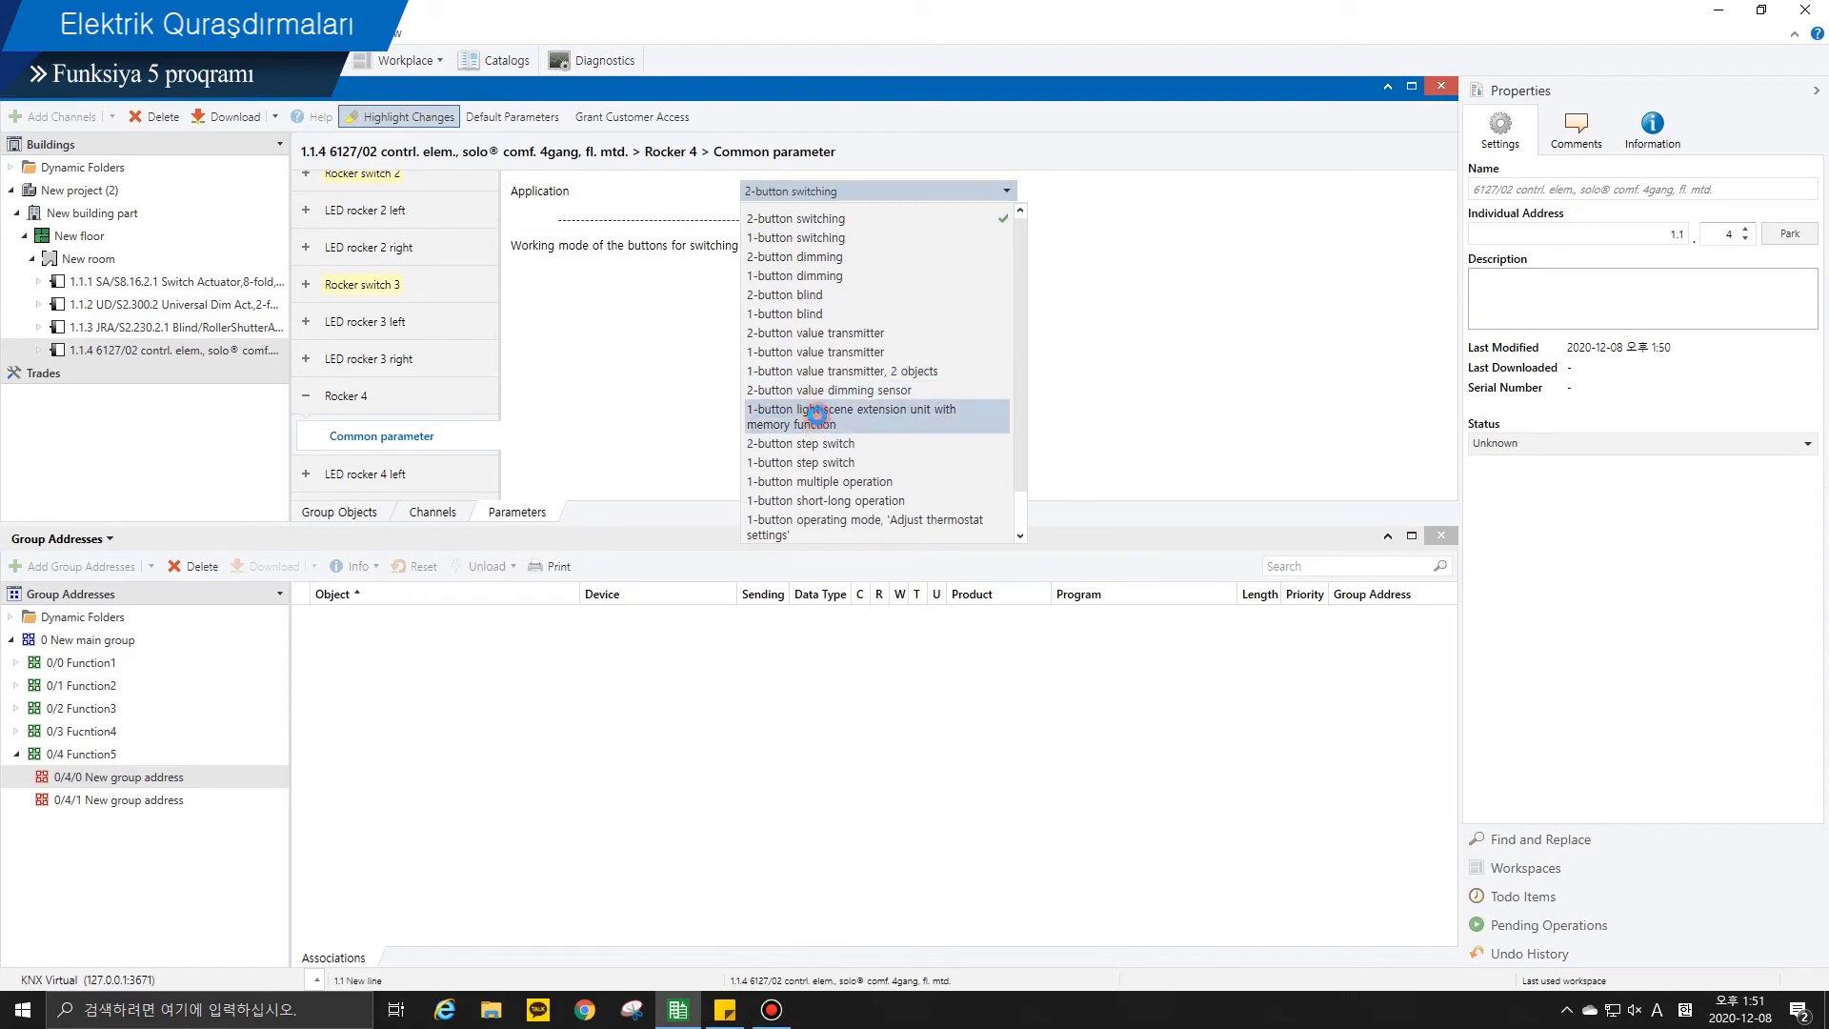
click(817, 415)
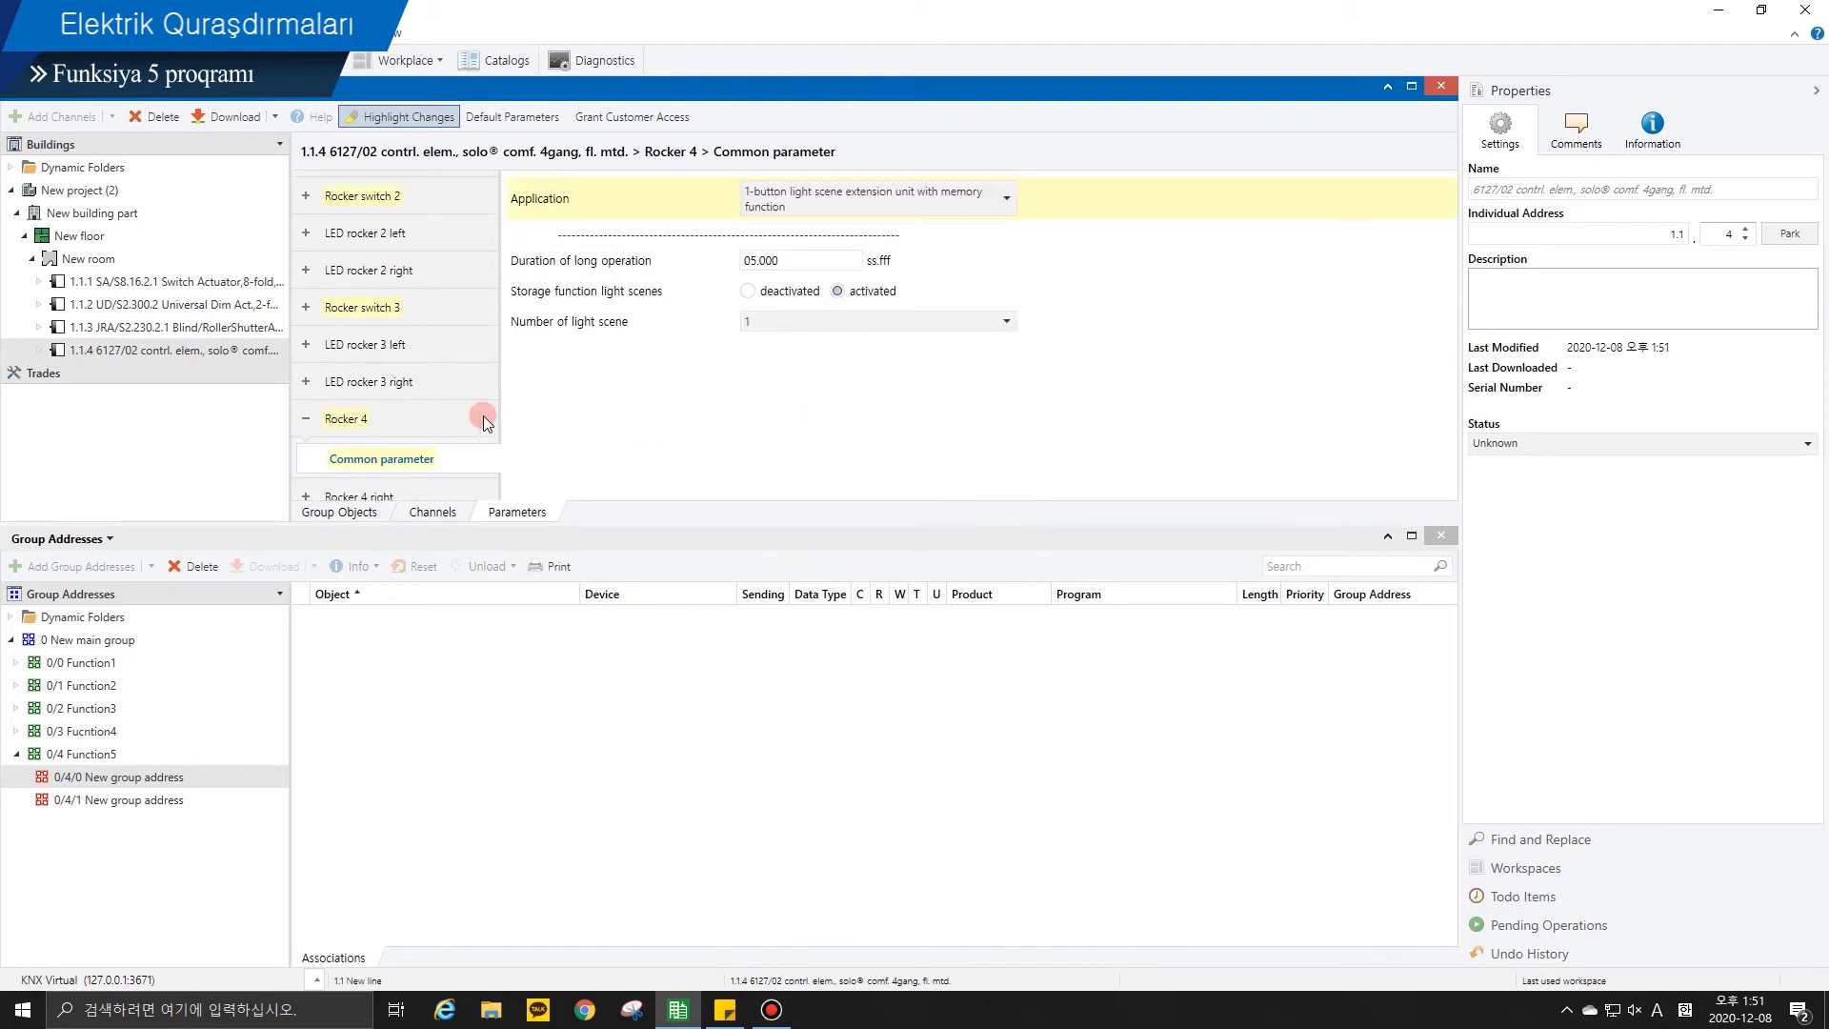
Step: Set Rocker 4 right's application to 1-button light scene extension unit with memory function in its common parameters
scroll(413, 422, down, 3)
click(417, 376)
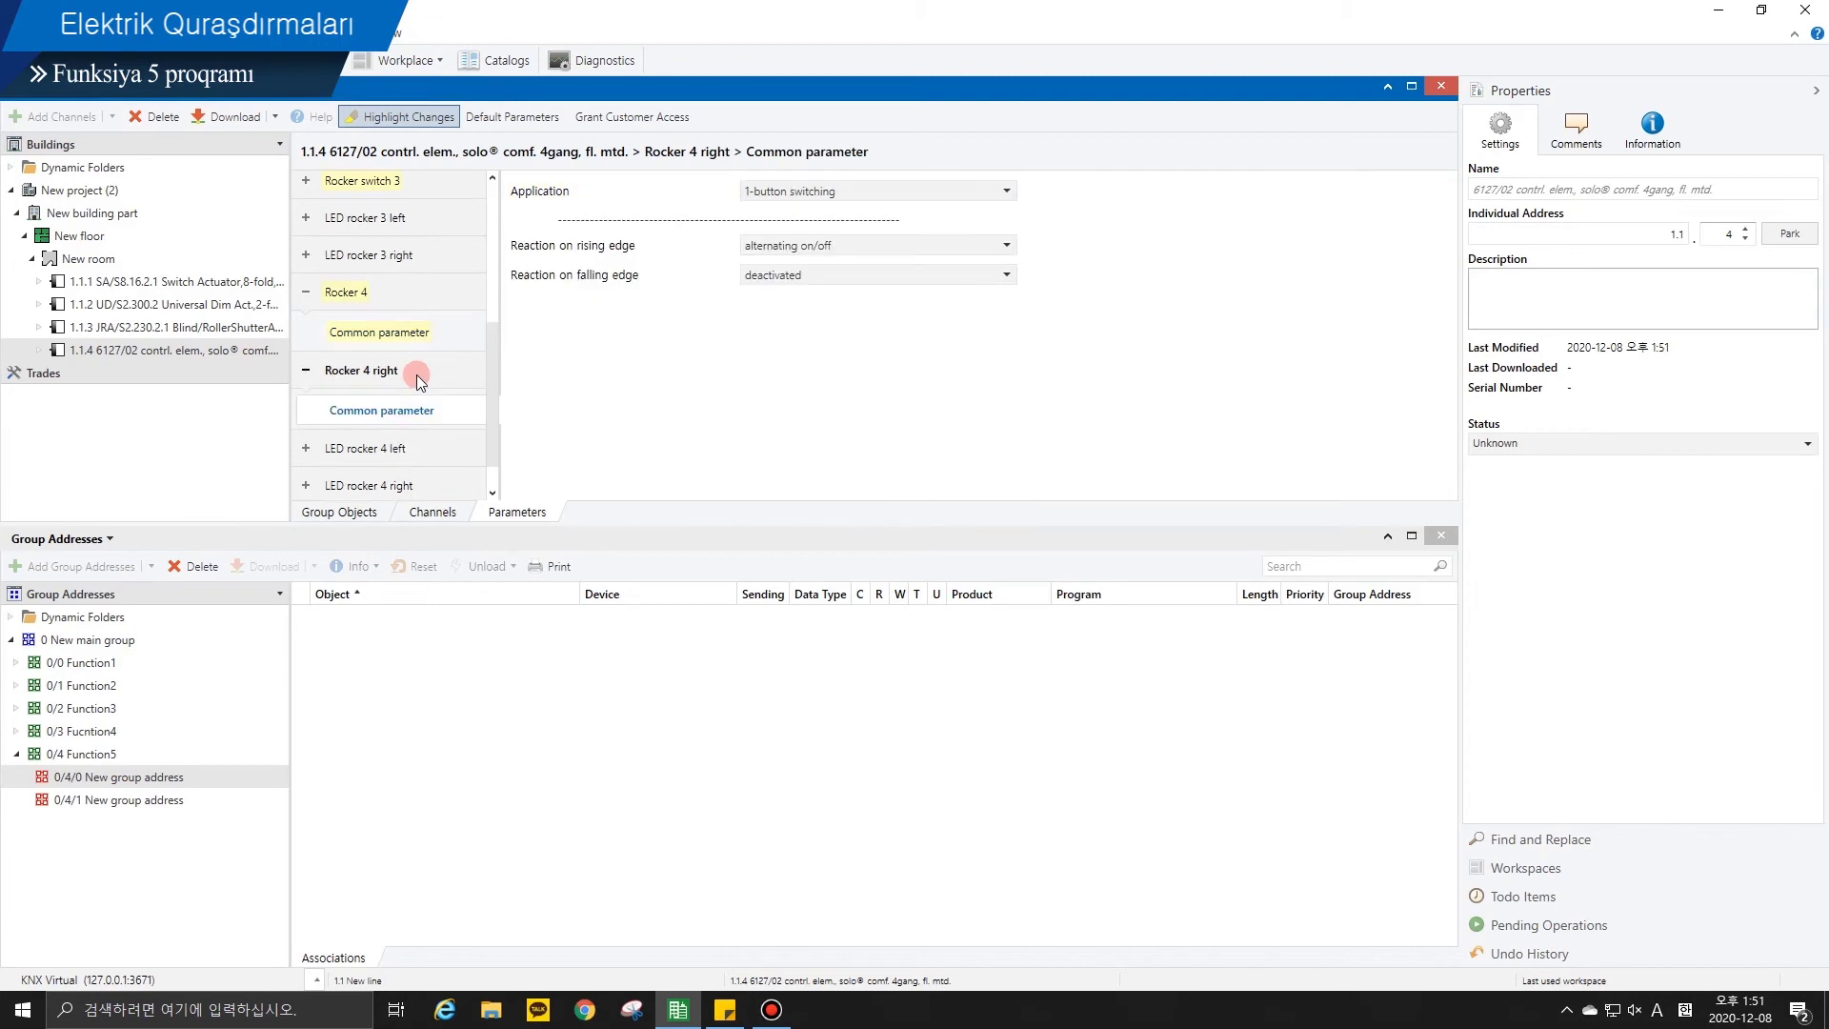
click(782, 191)
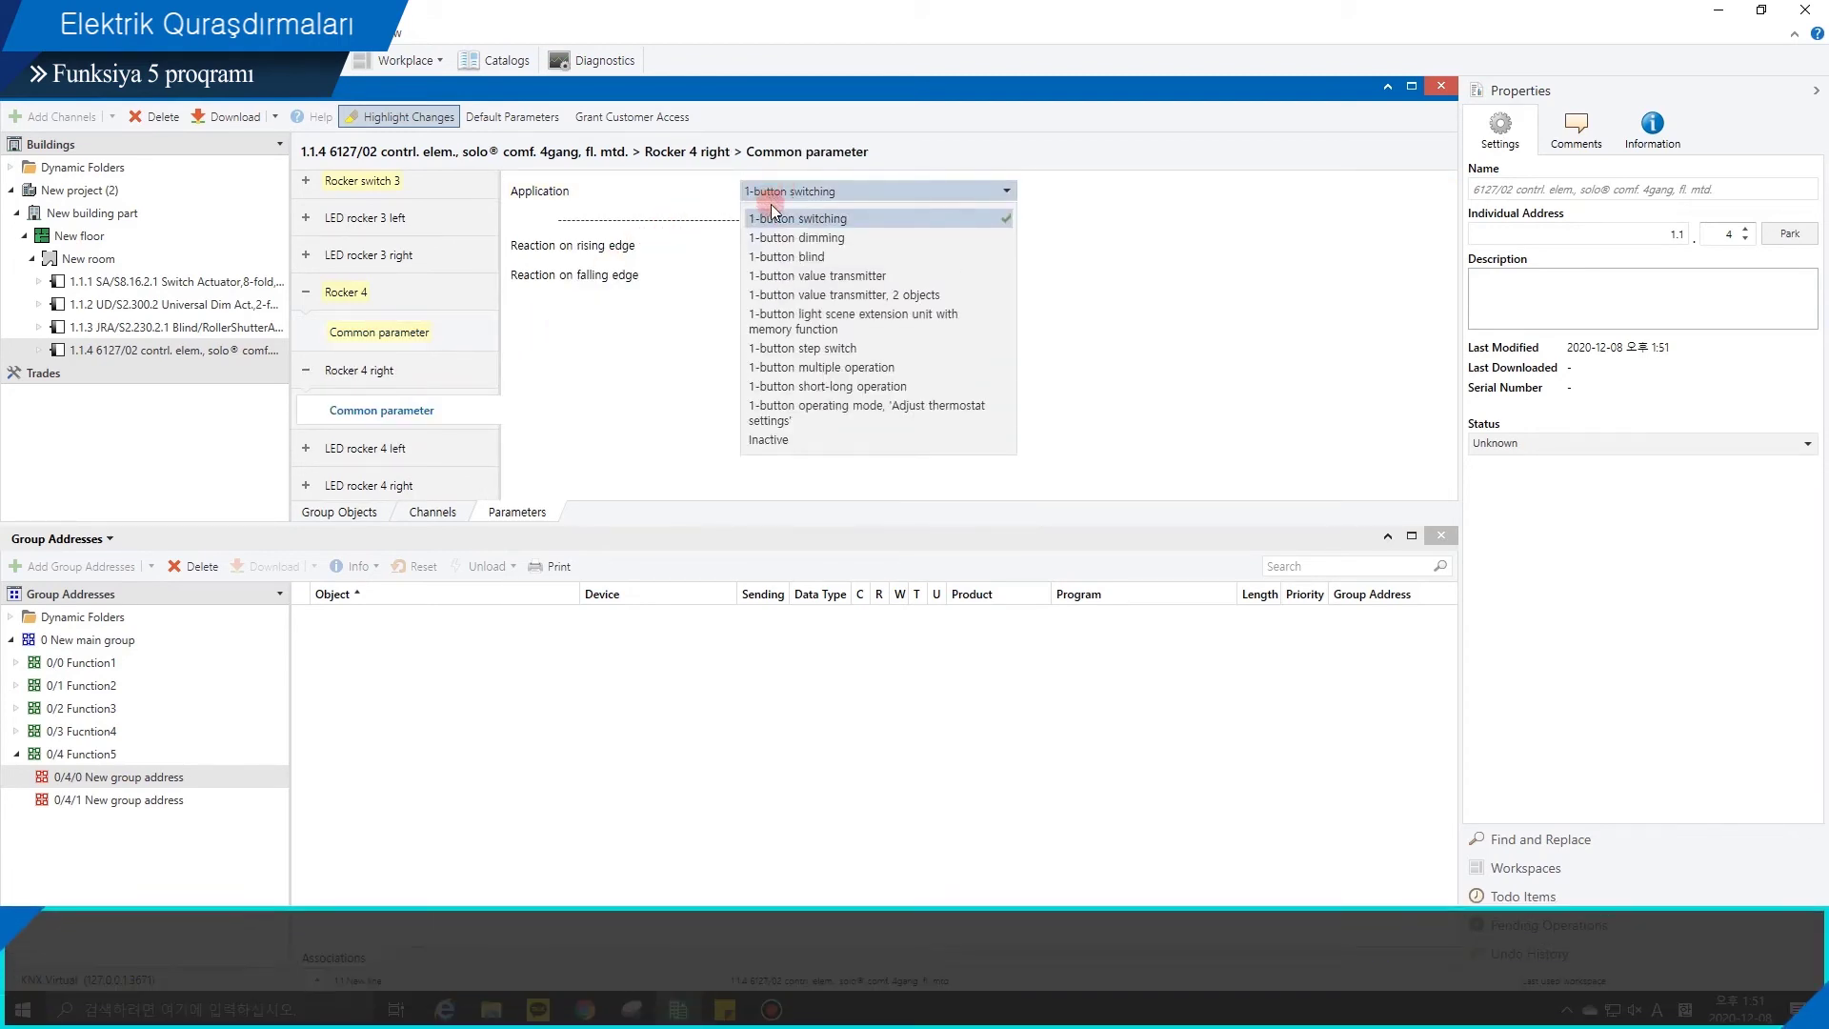
click(795, 315)
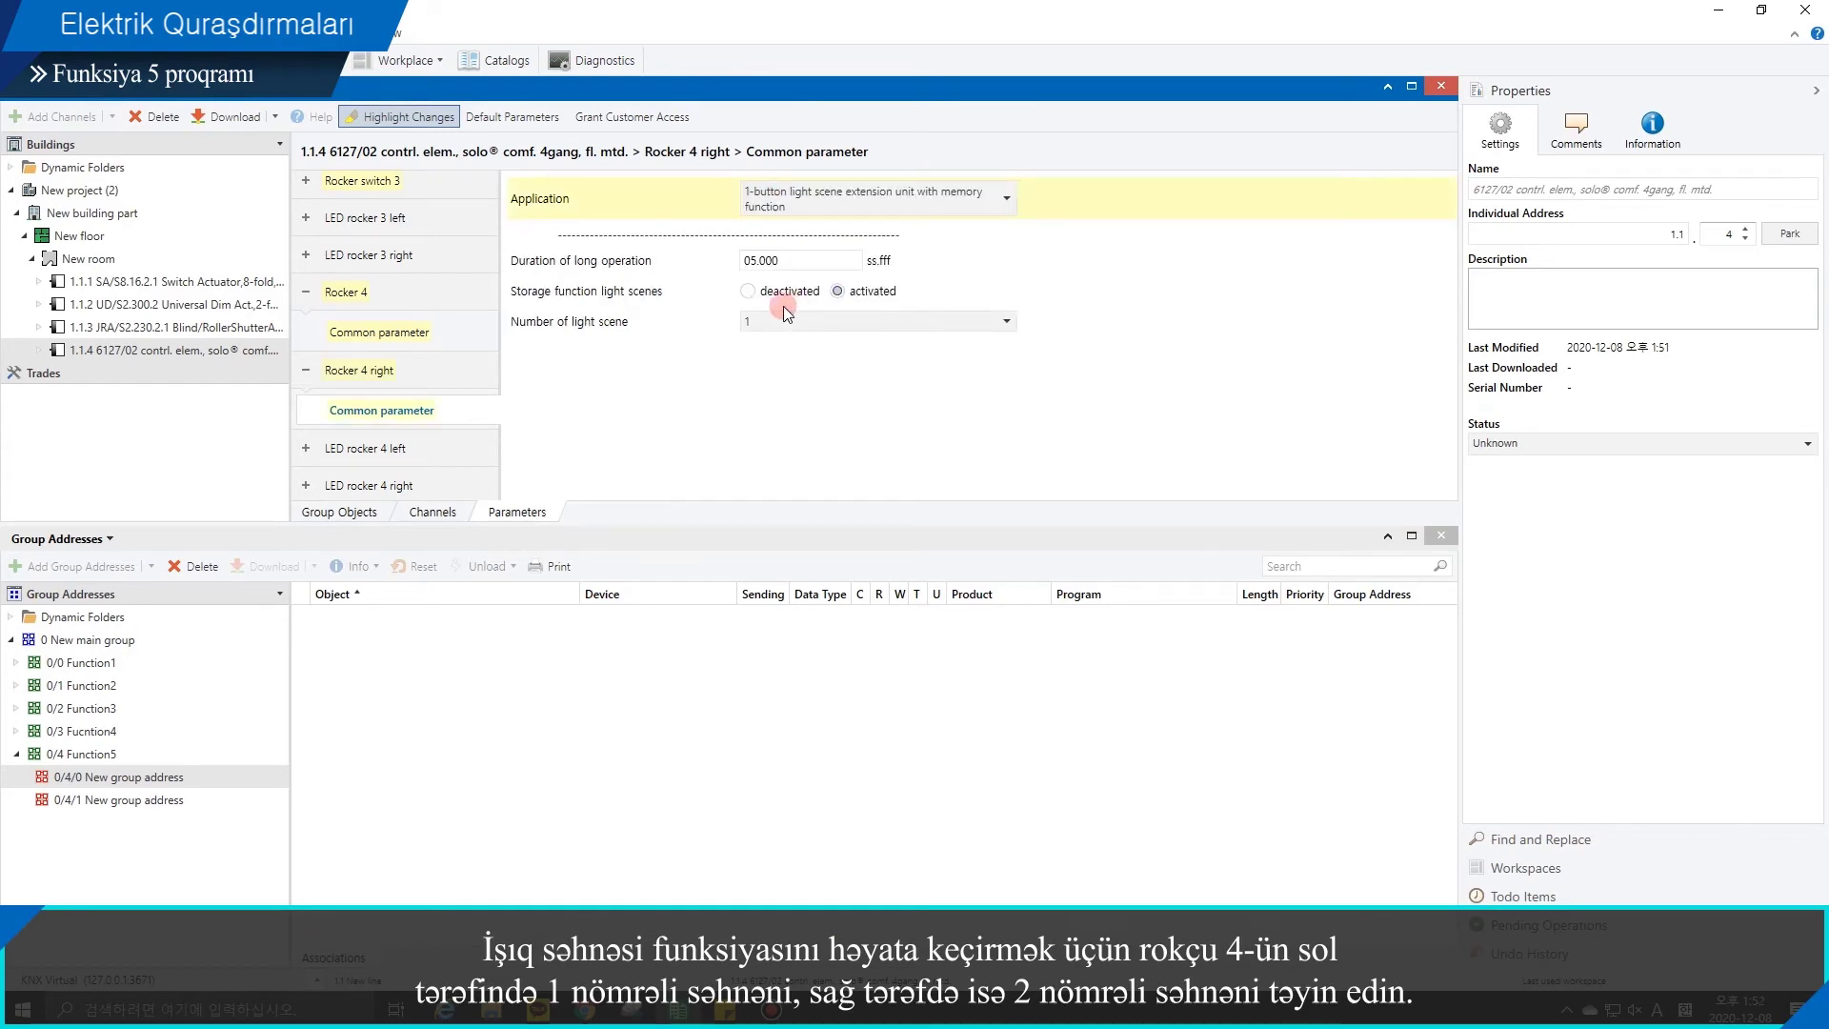
Step: Assign light scene number 1 to Rocker 4 and number 2 to Rocker 4 right, and display the device's group objects
click(456, 293)
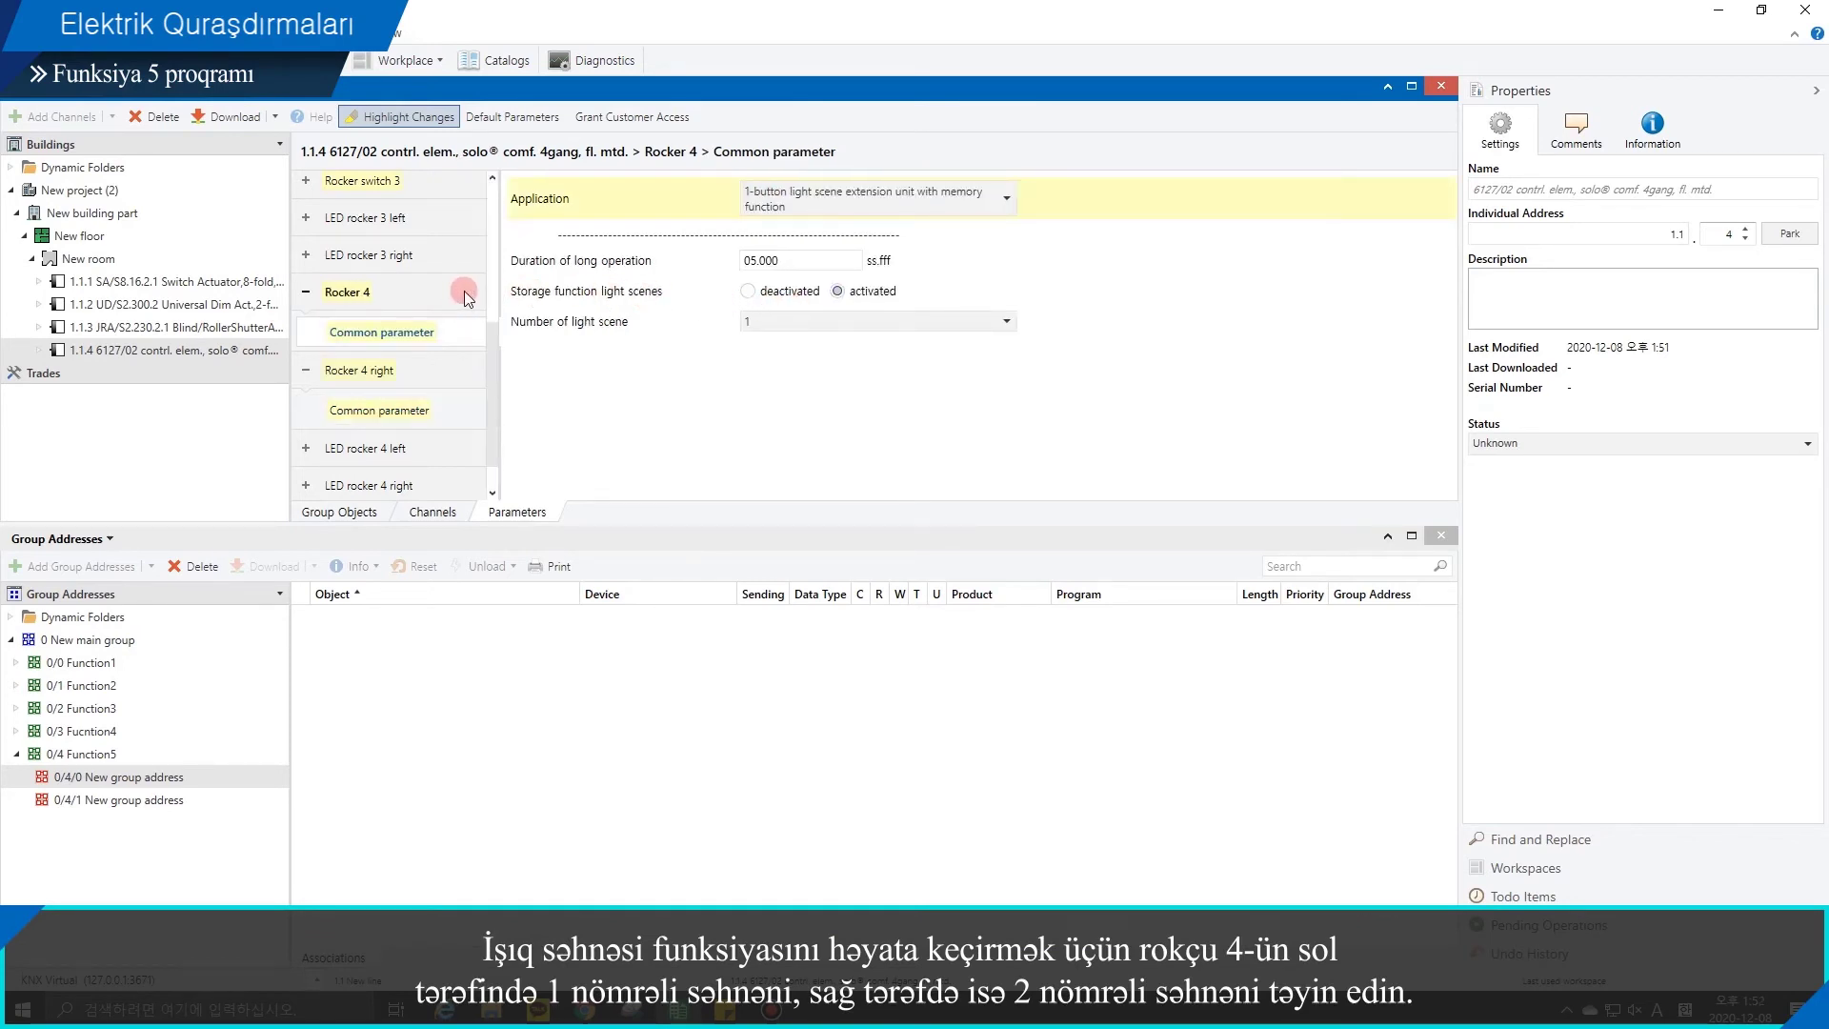
click(759, 320)
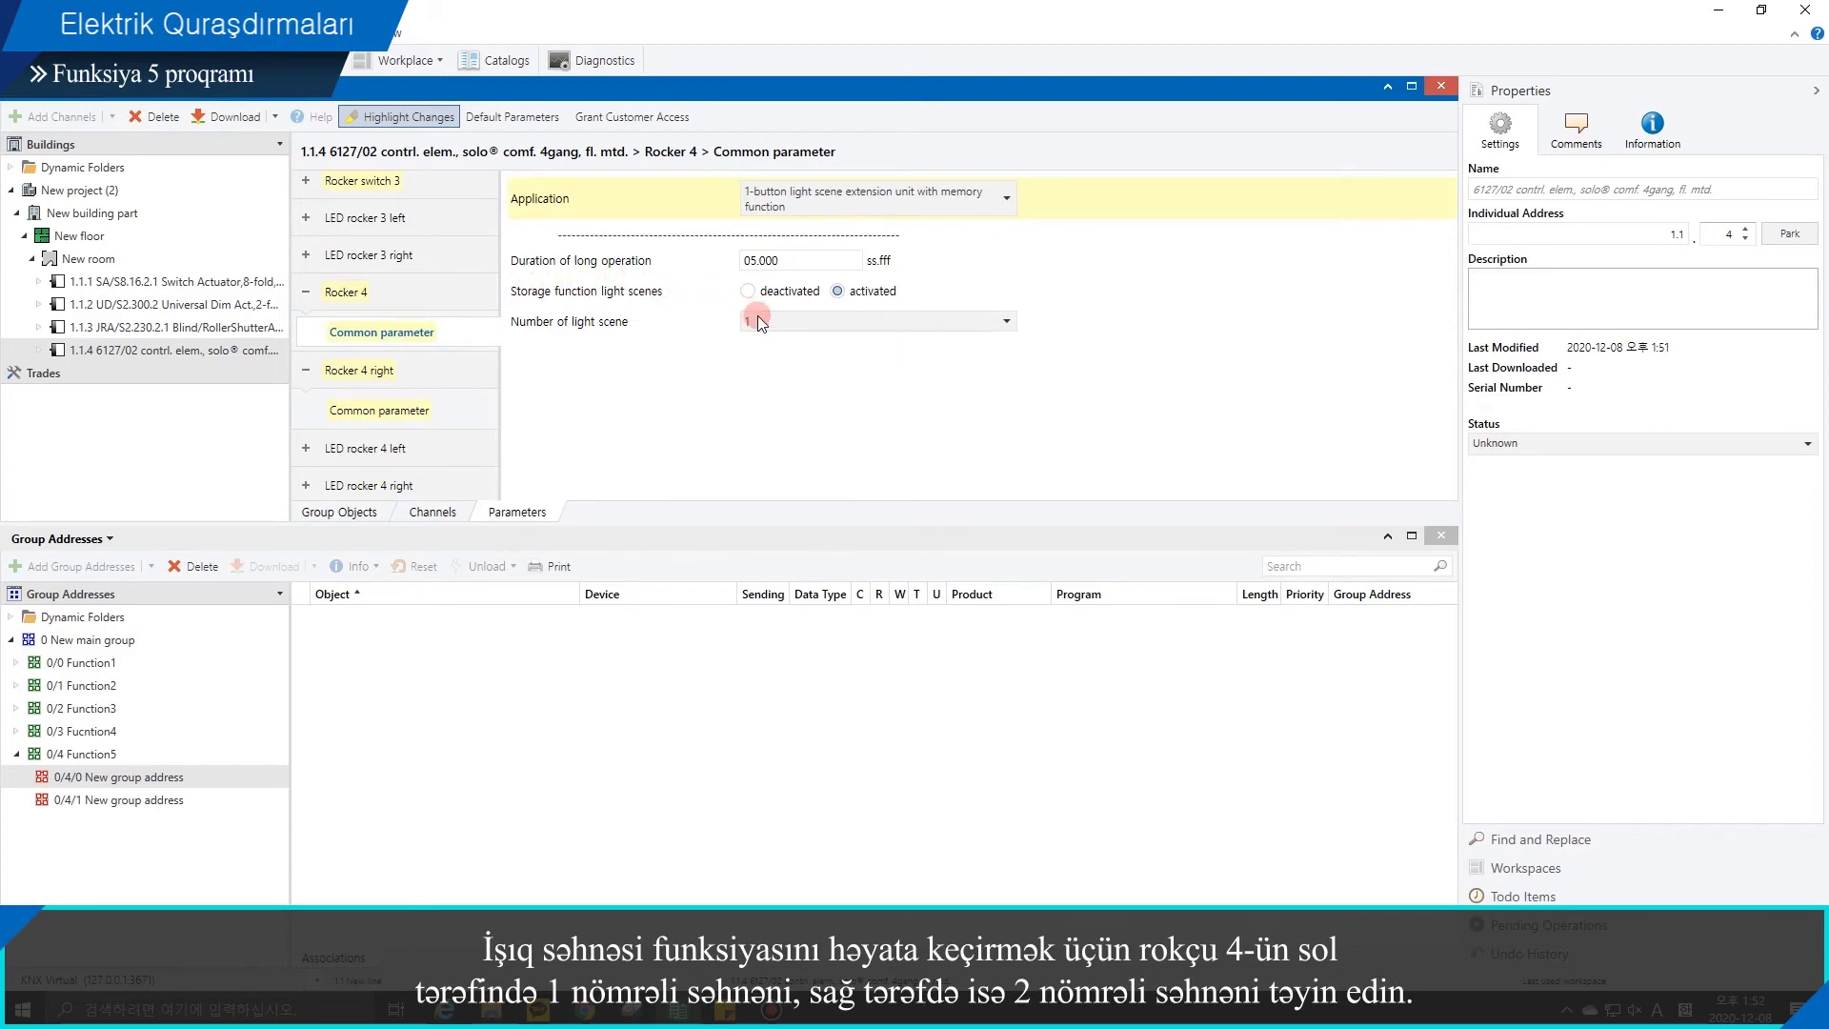
click(754, 351)
click(582, 356)
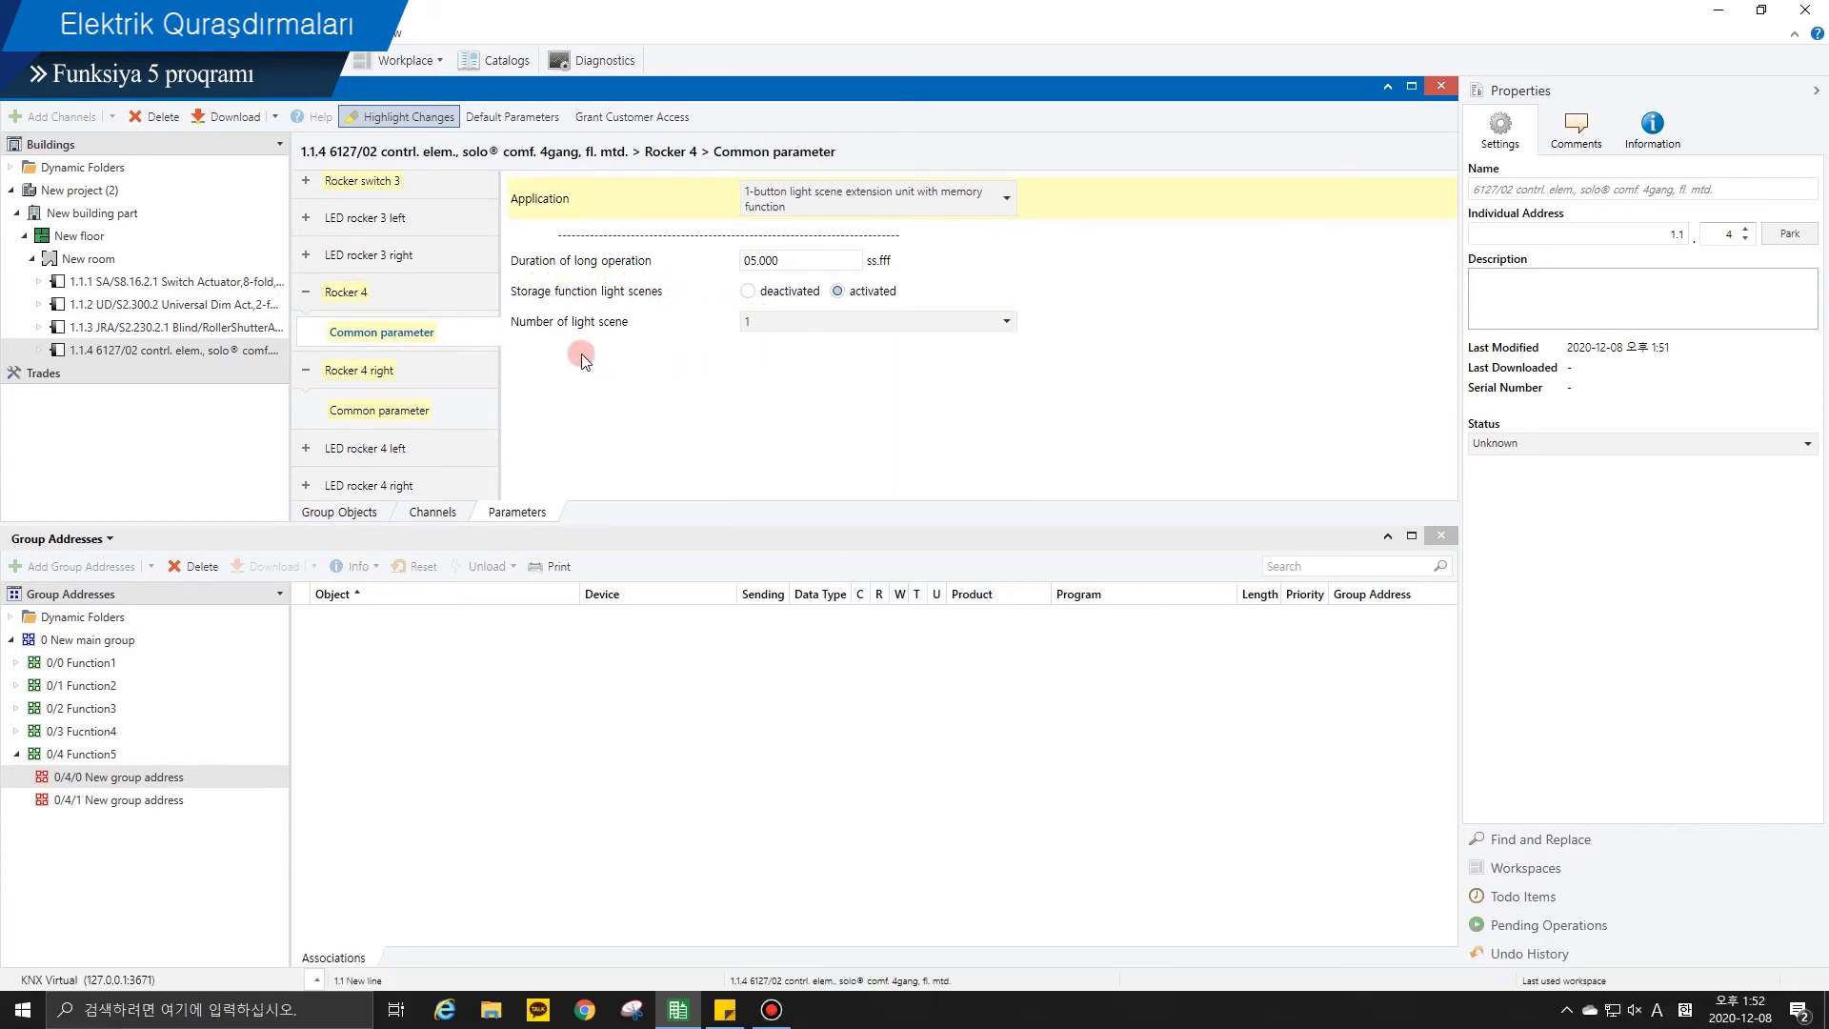
click(441, 369)
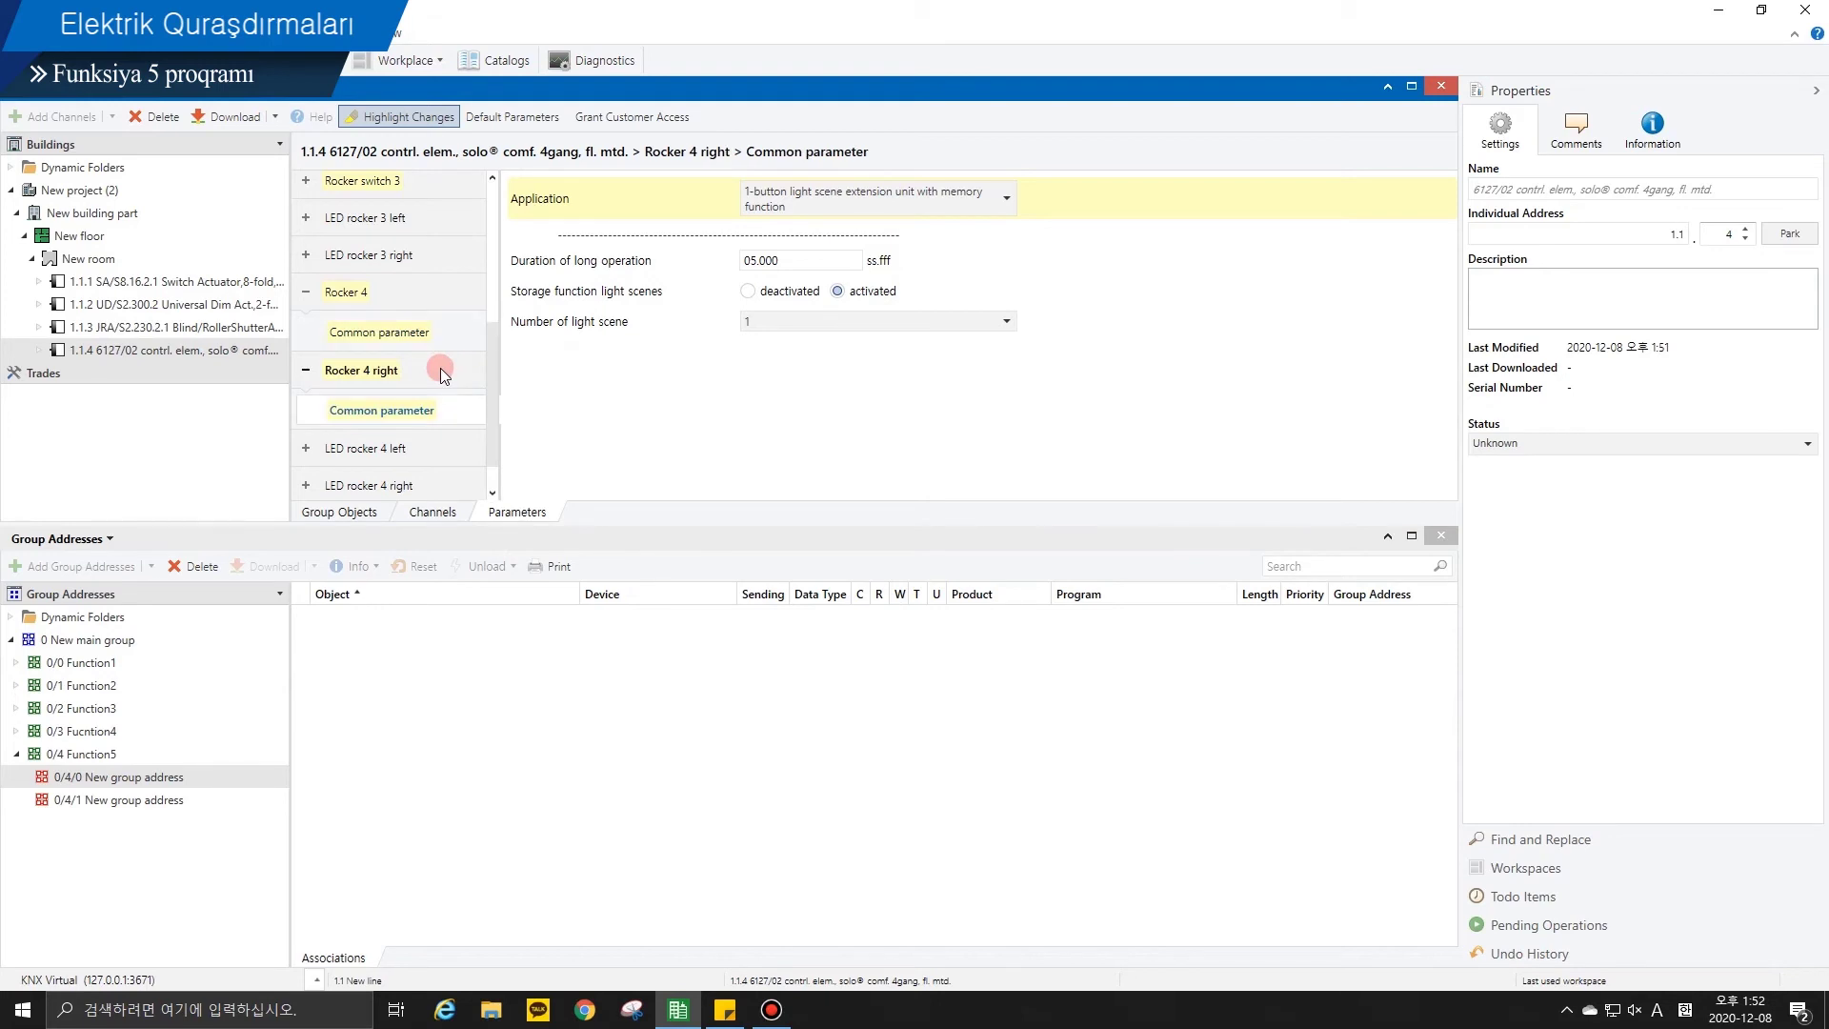
click(759, 322)
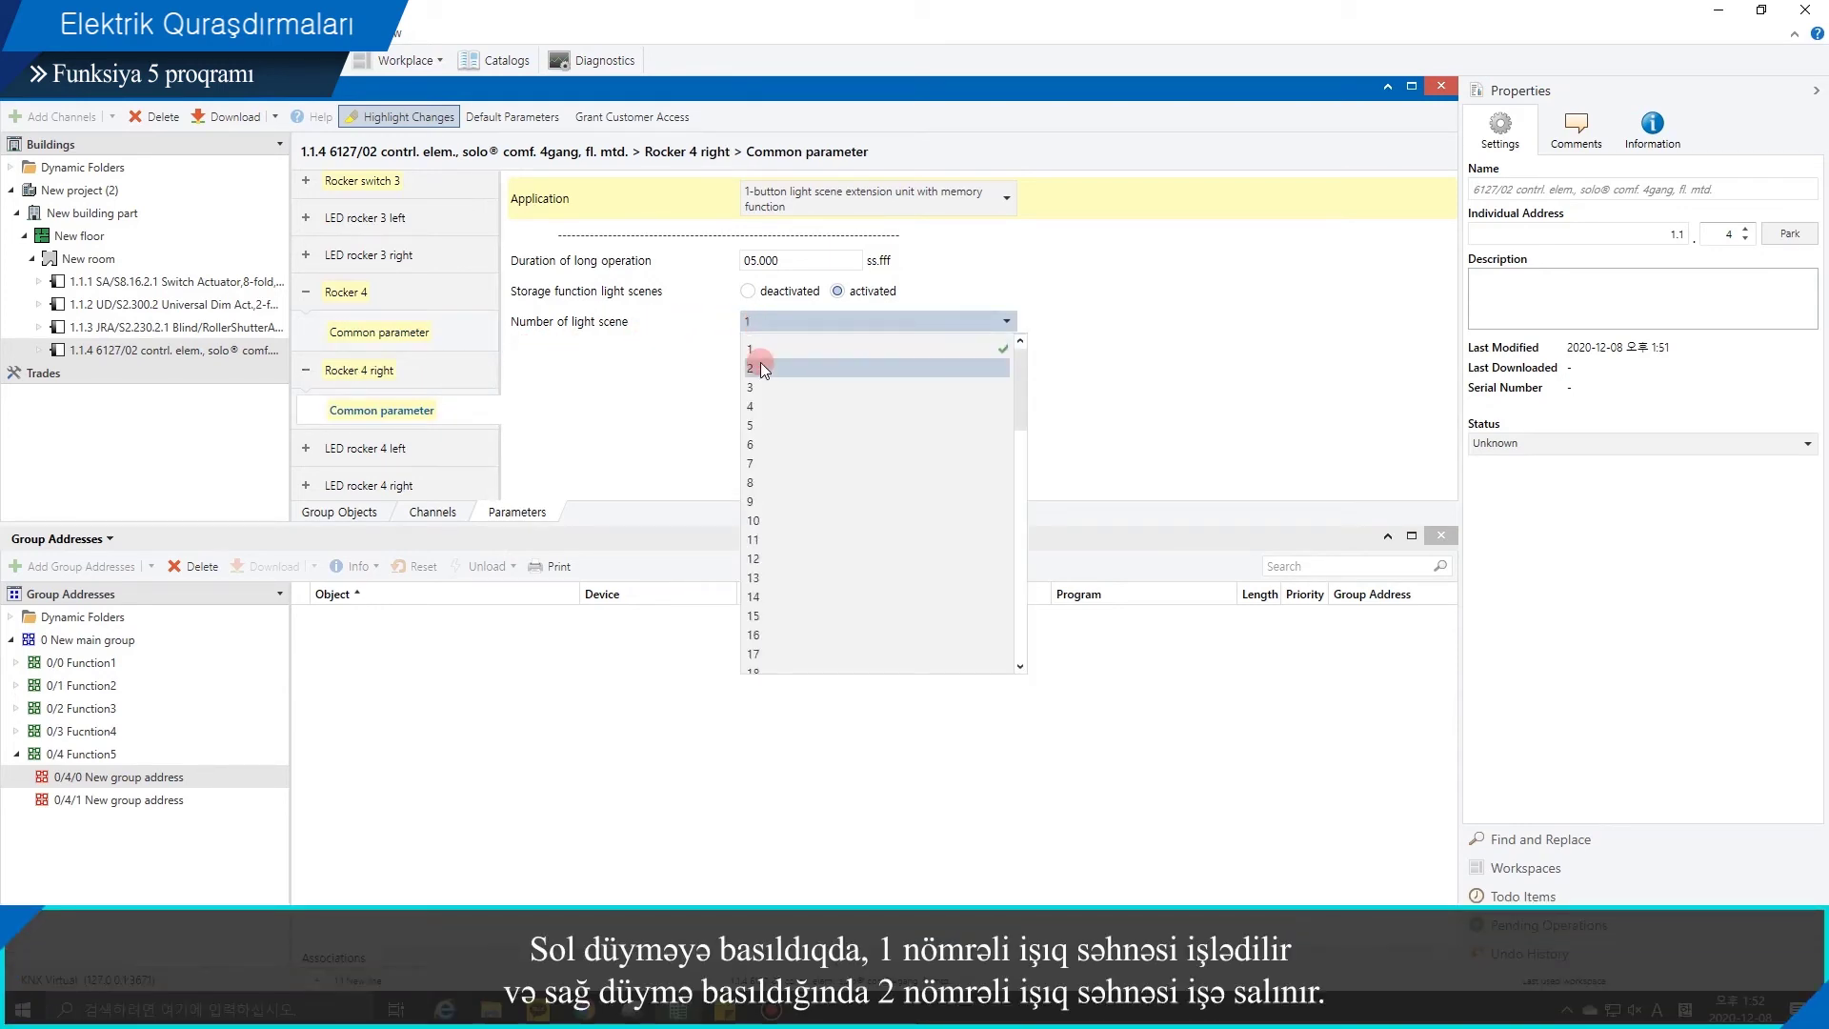
click(759, 368)
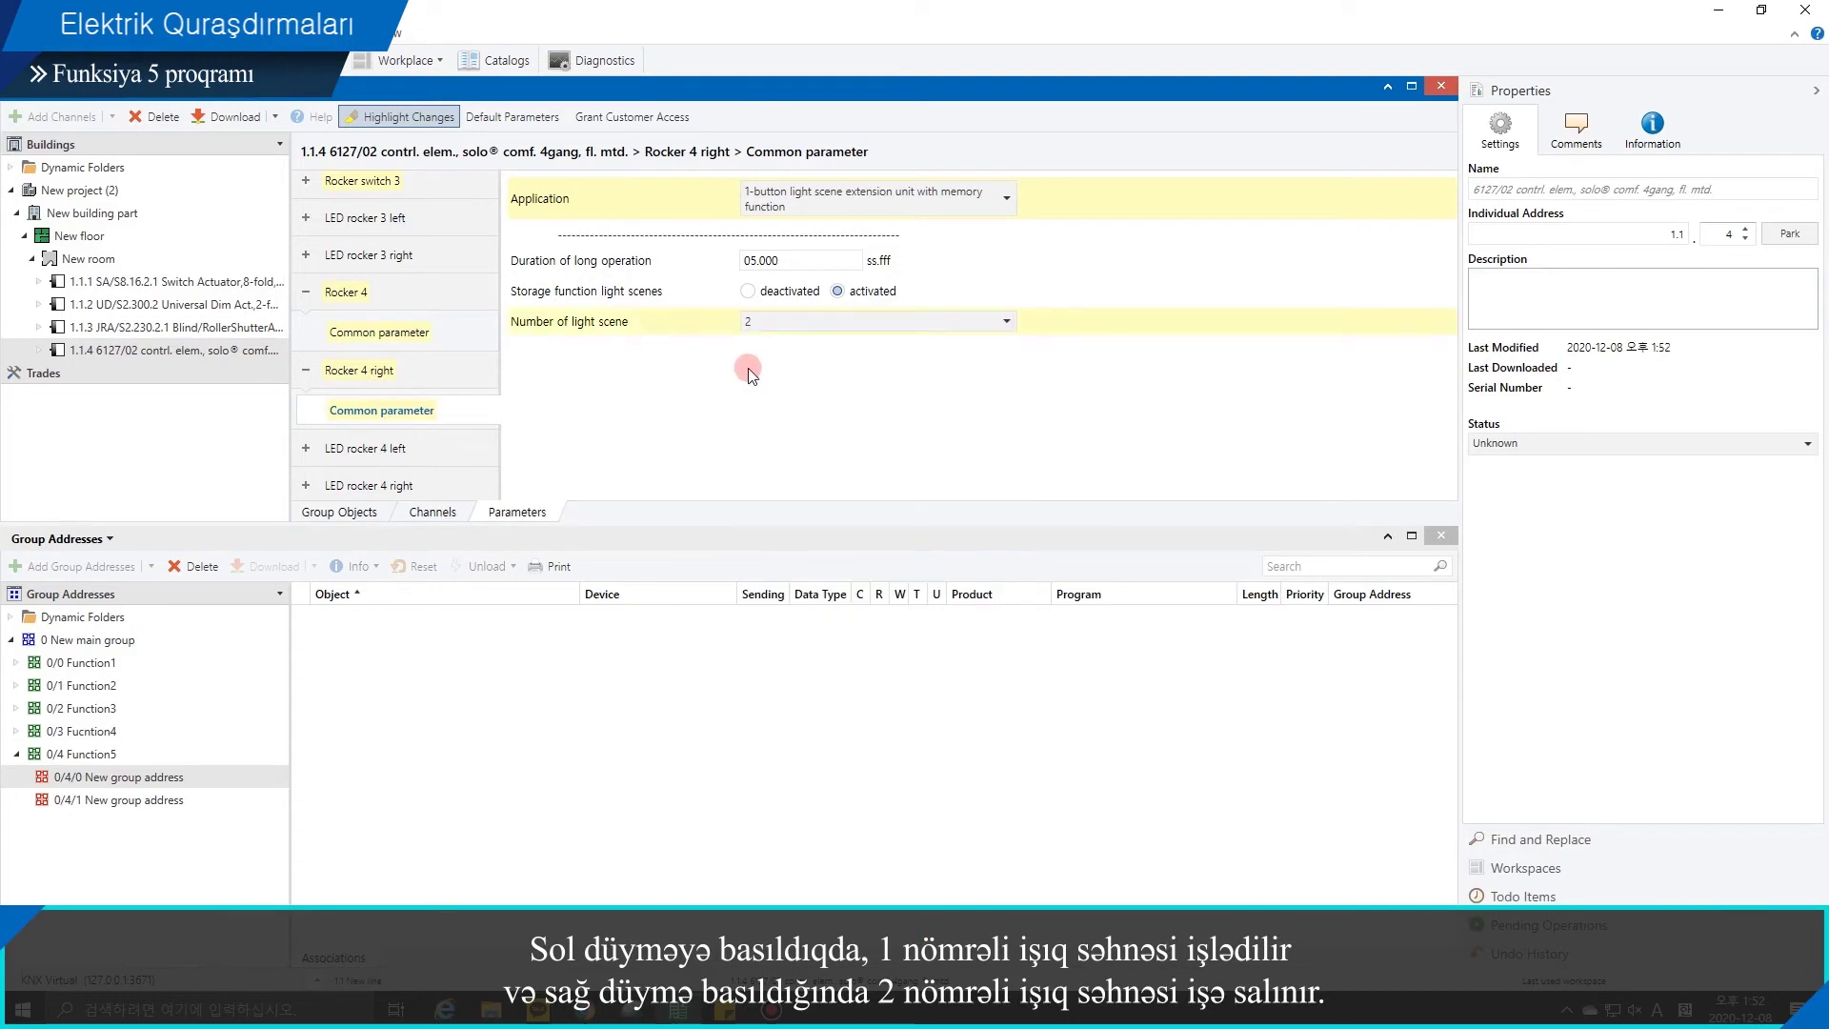
click(350, 511)
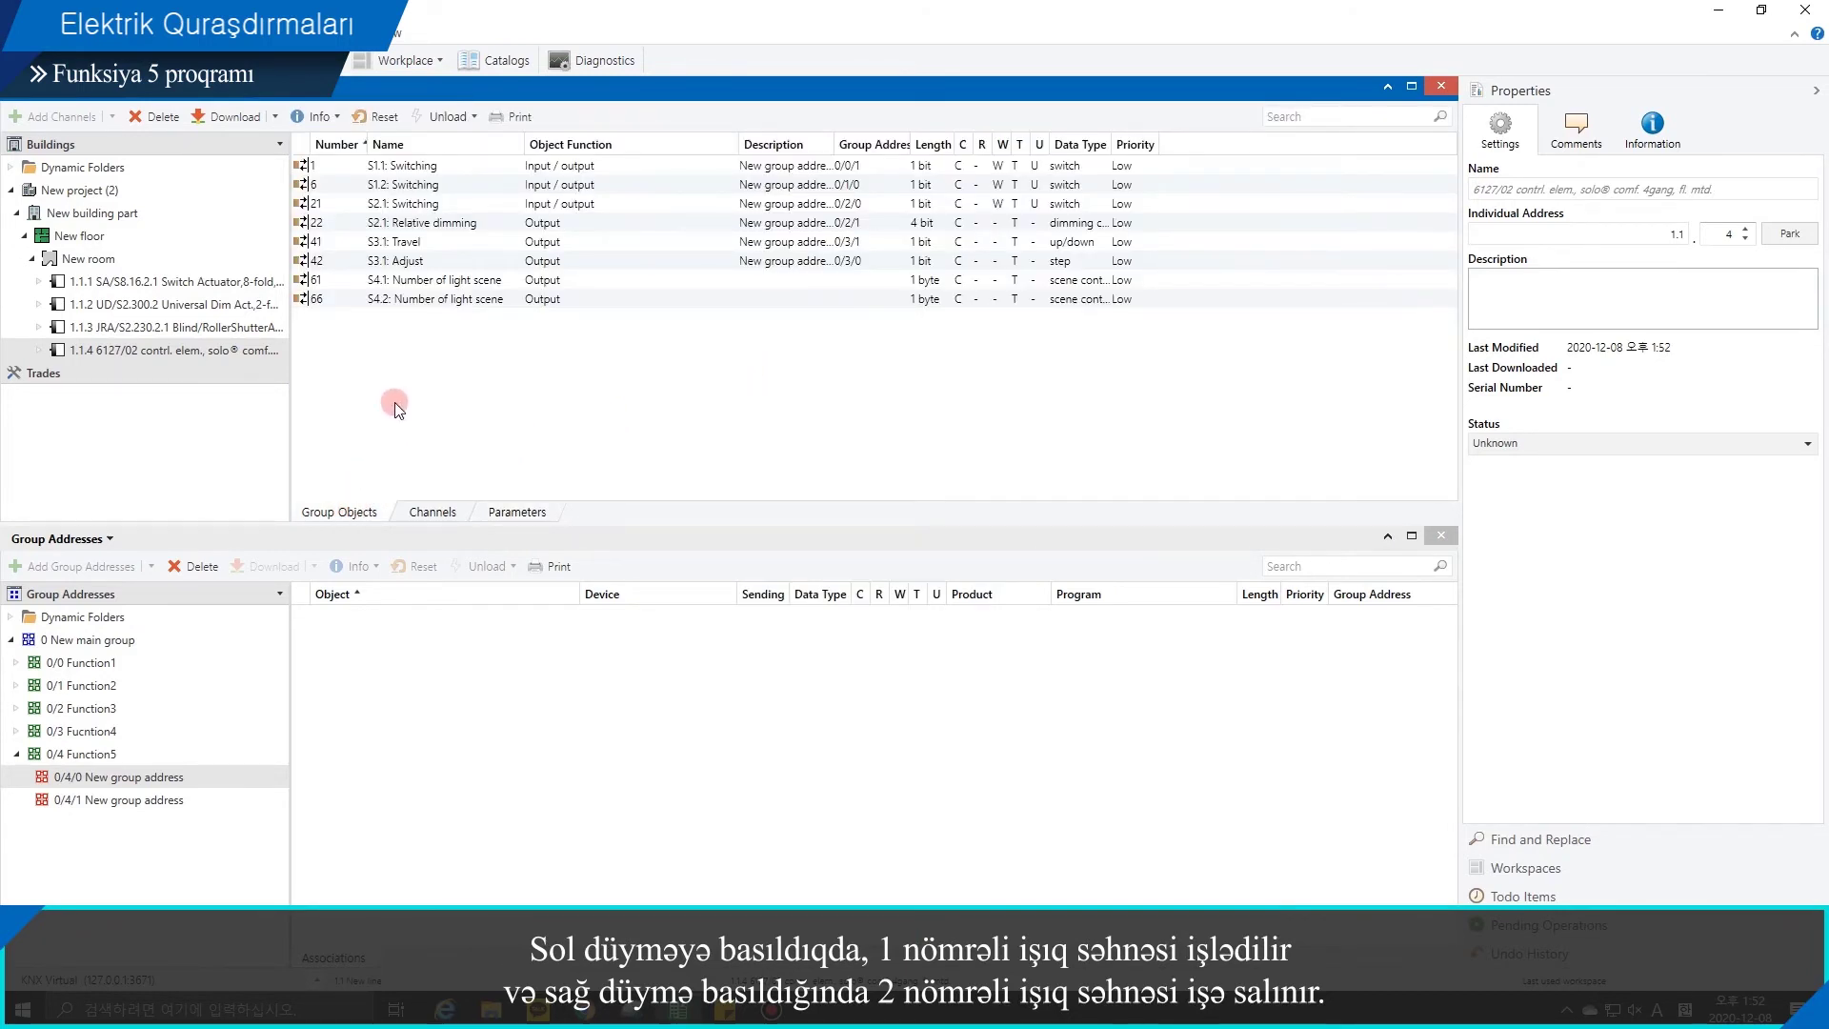
Step: Rename group address 0/4/0 under Function5 as scene1
click(177, 777)
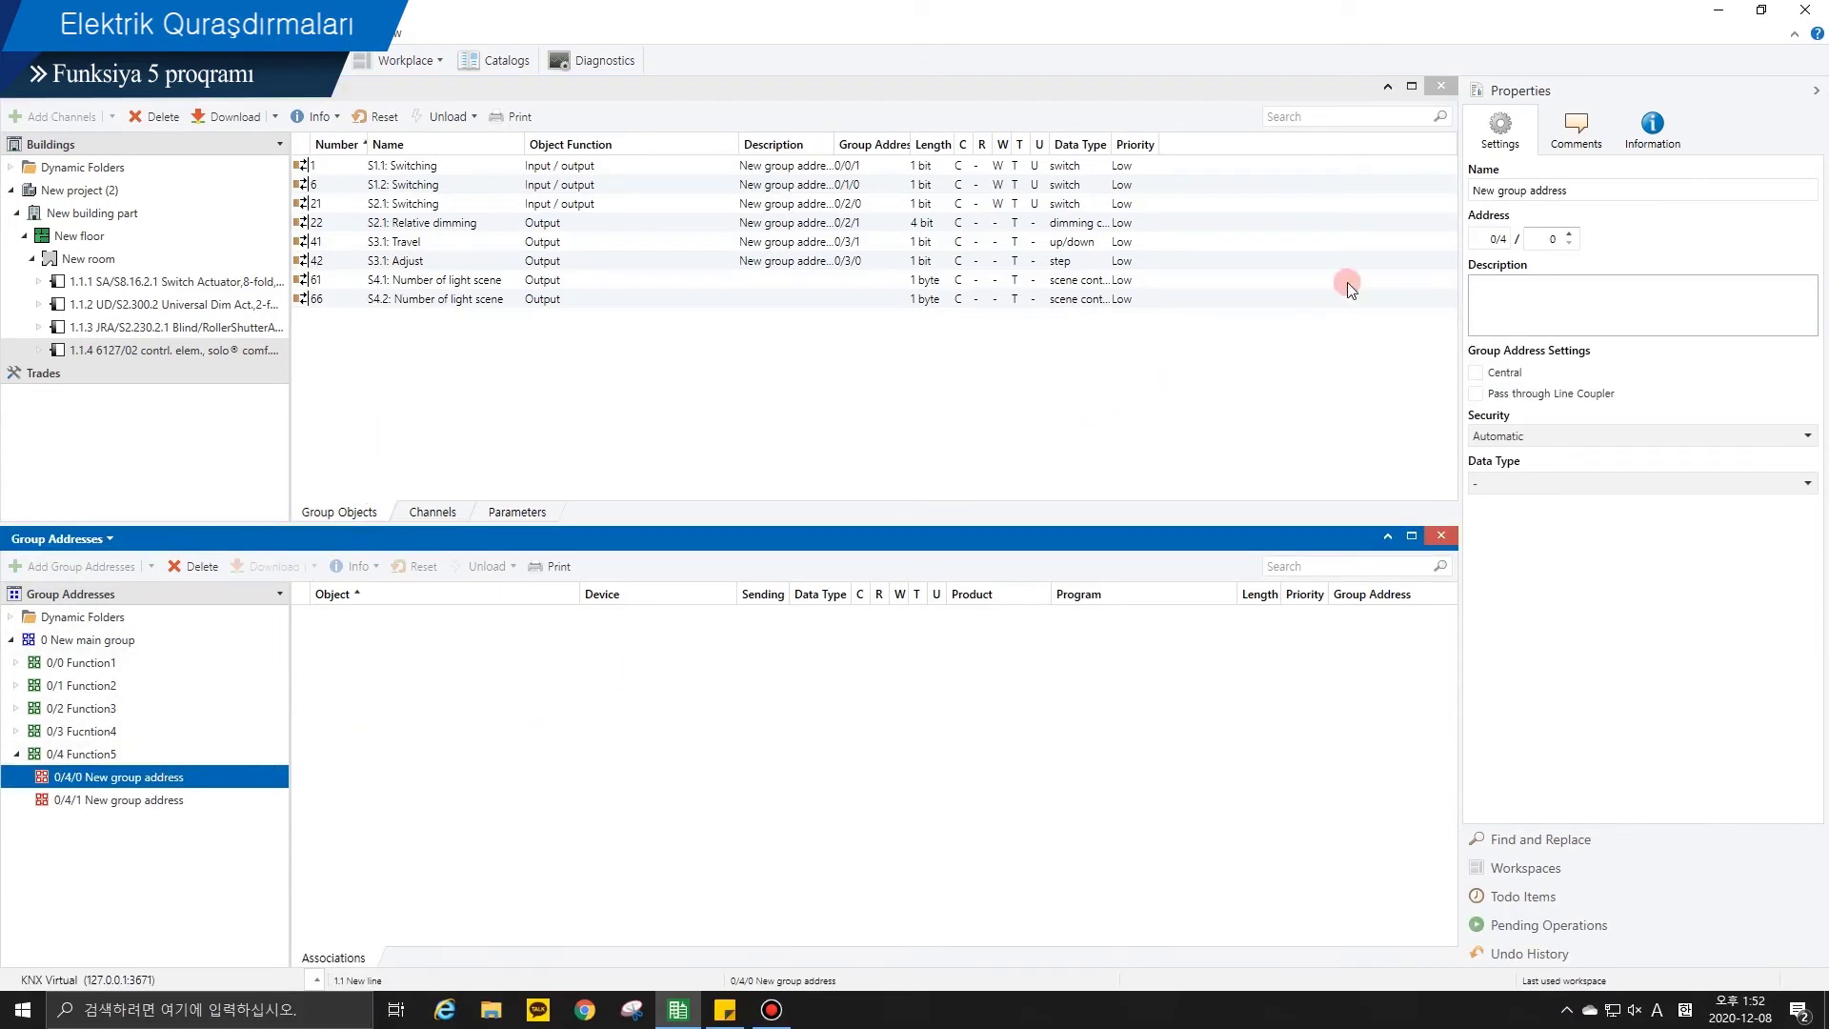
drag(1572, 191, 1455, 191)
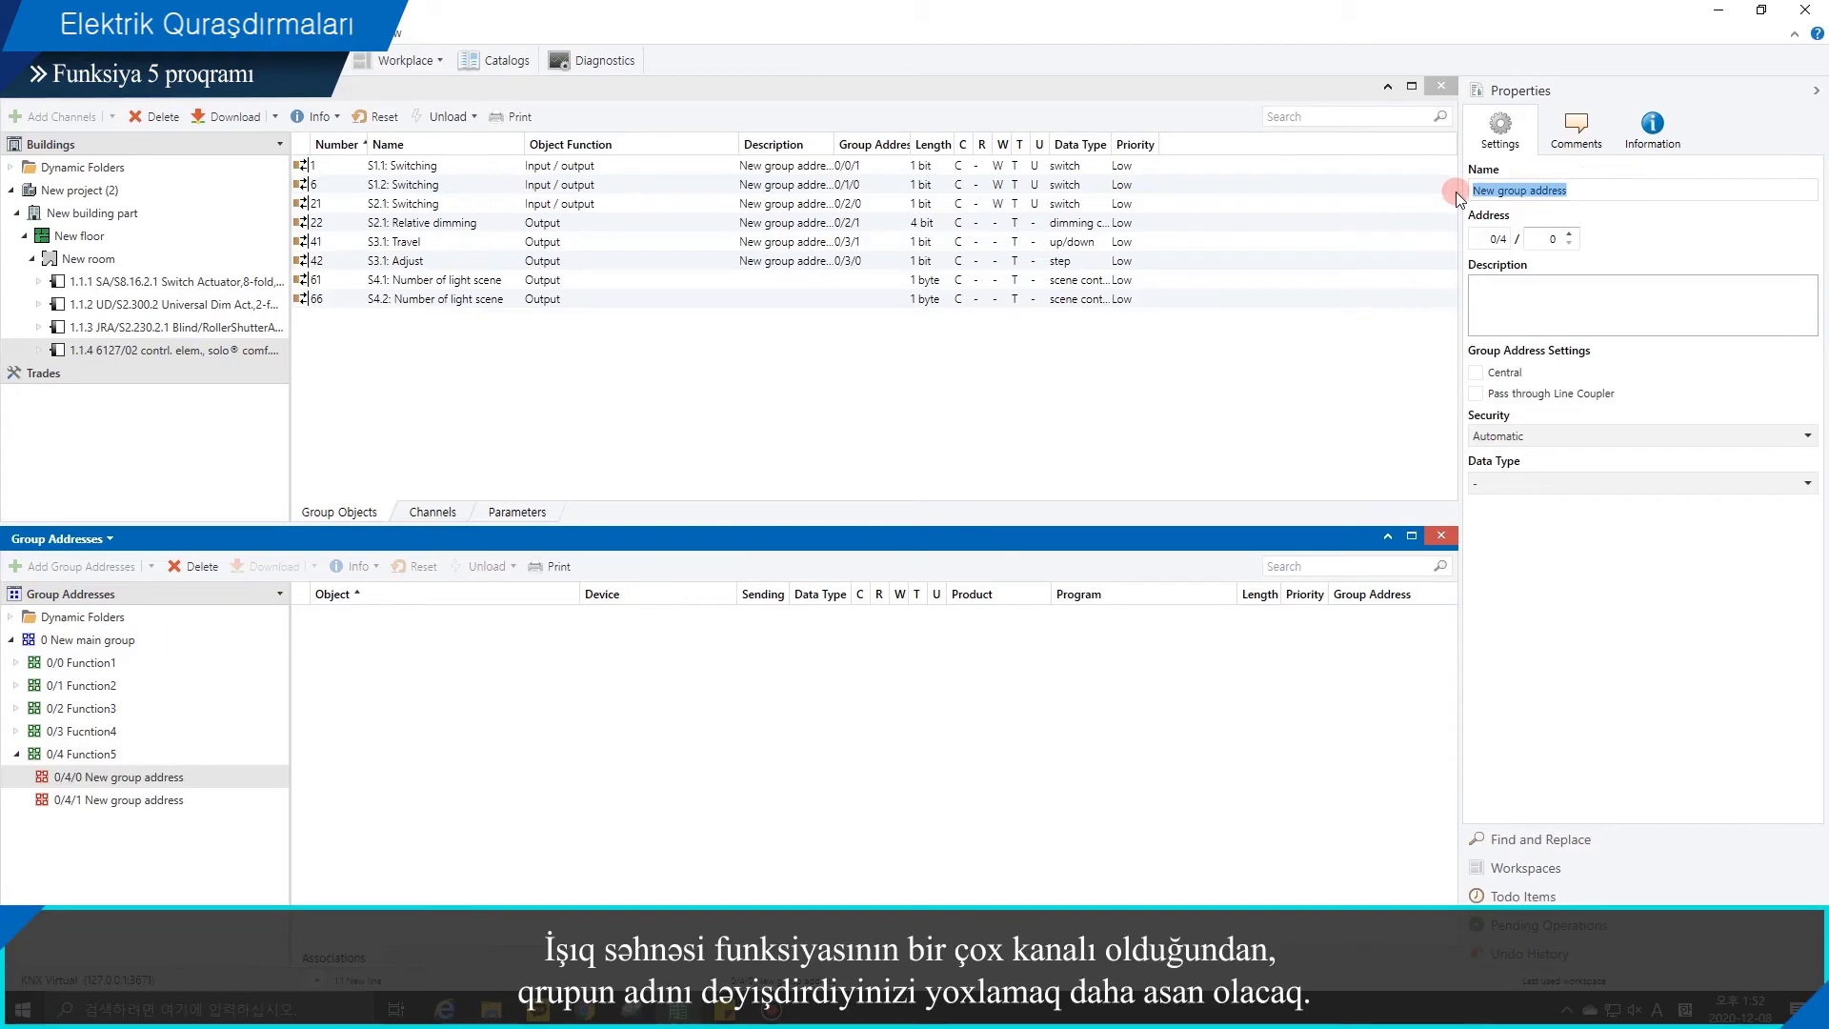
text(S)
click(1319, 419)
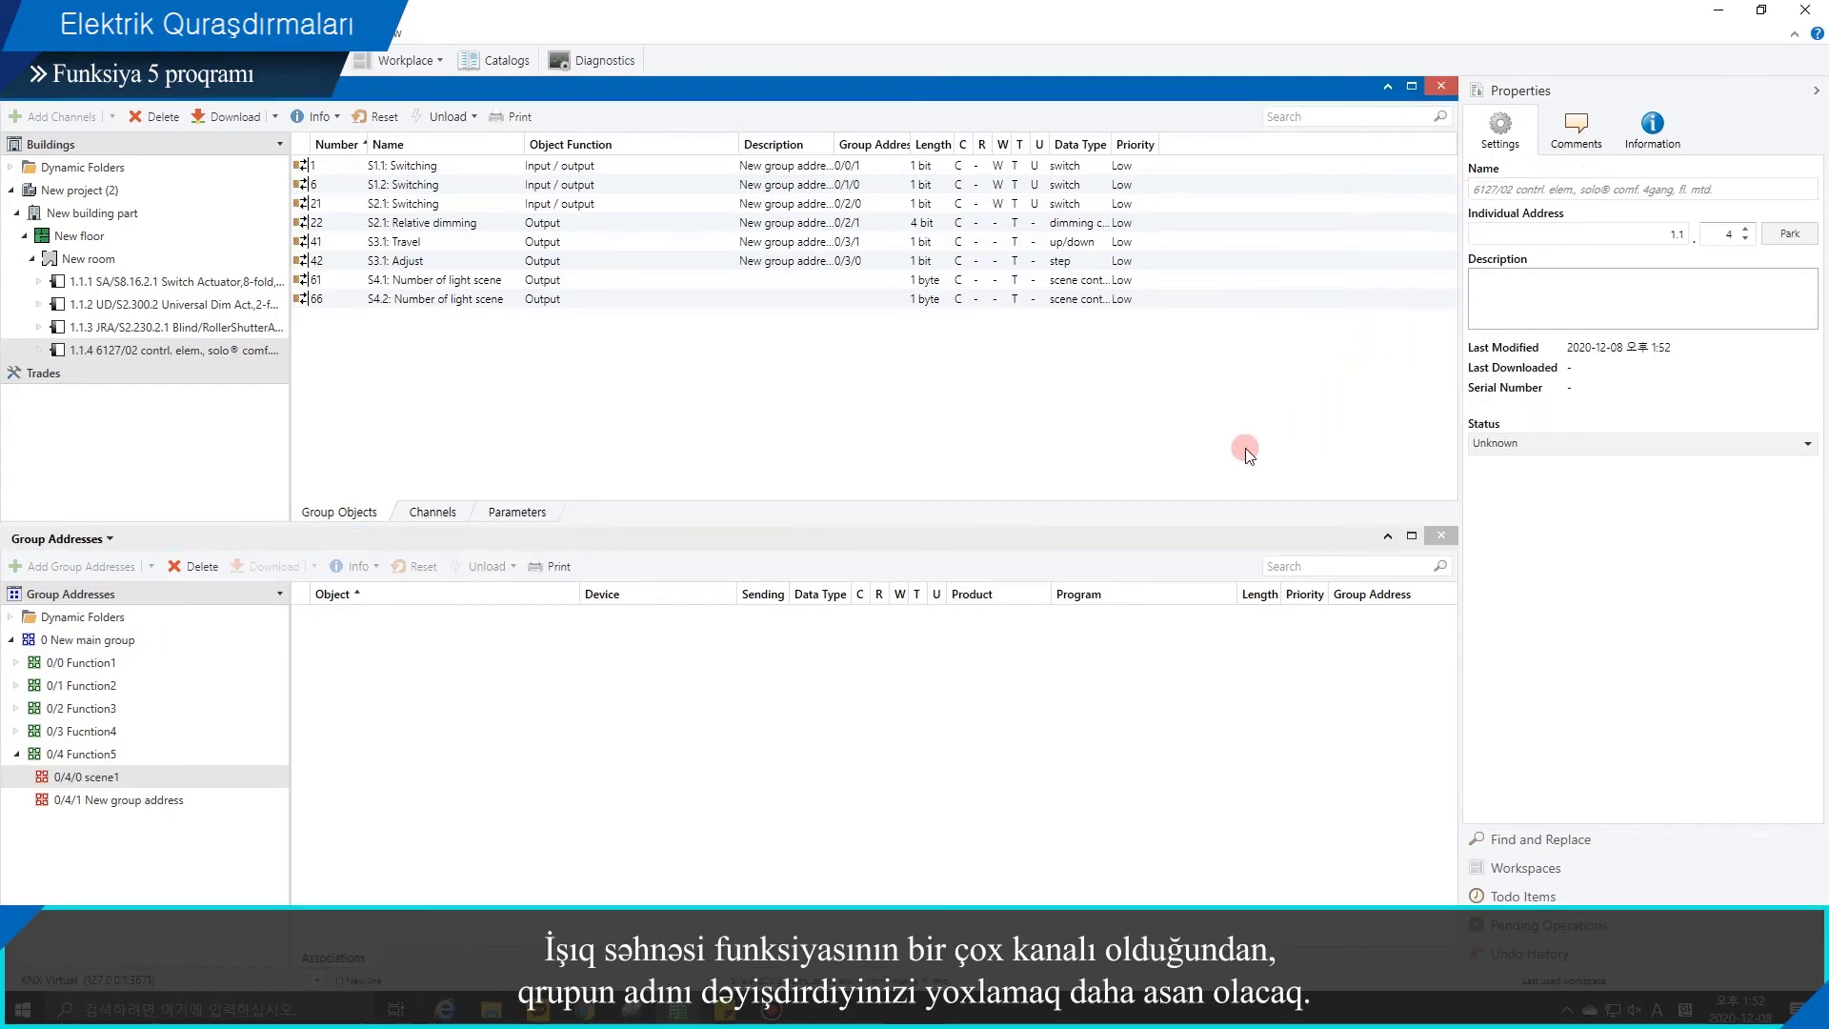
Step: Rename group address 0/4/1 under Function5 as scene2
click(95, 801)
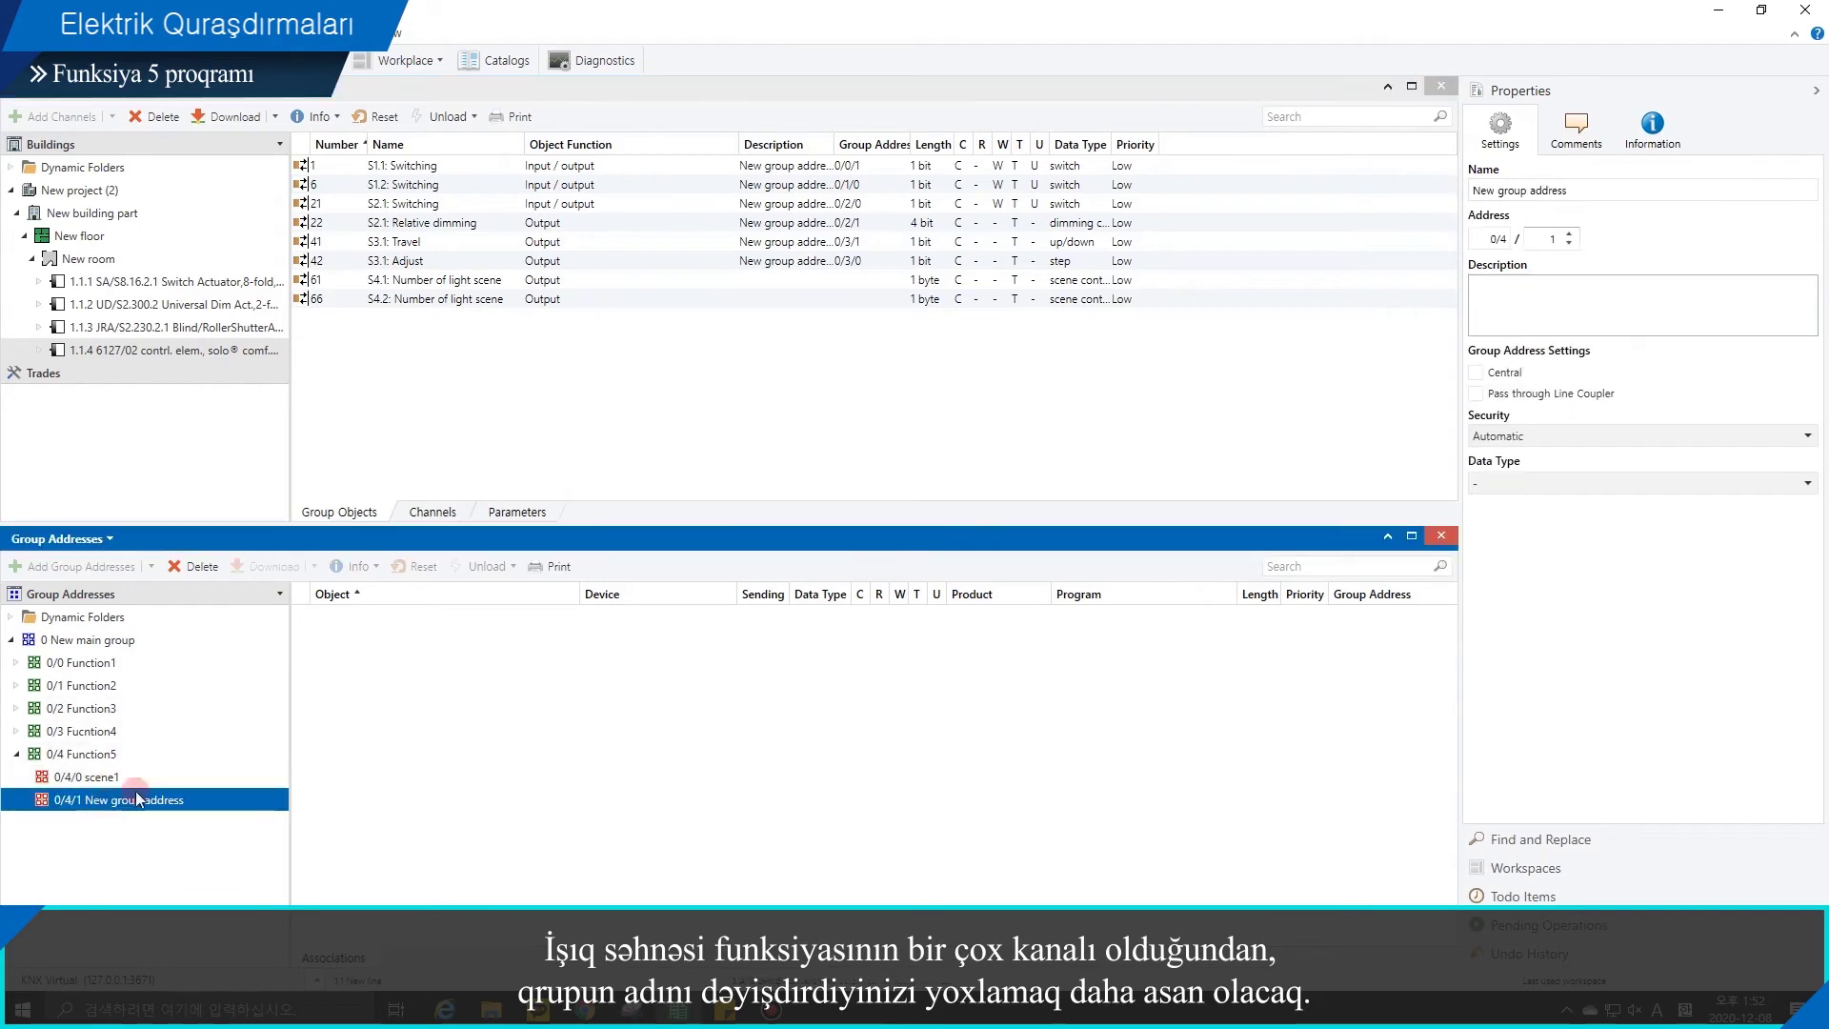
drag(1588, 189, 1410, 193)
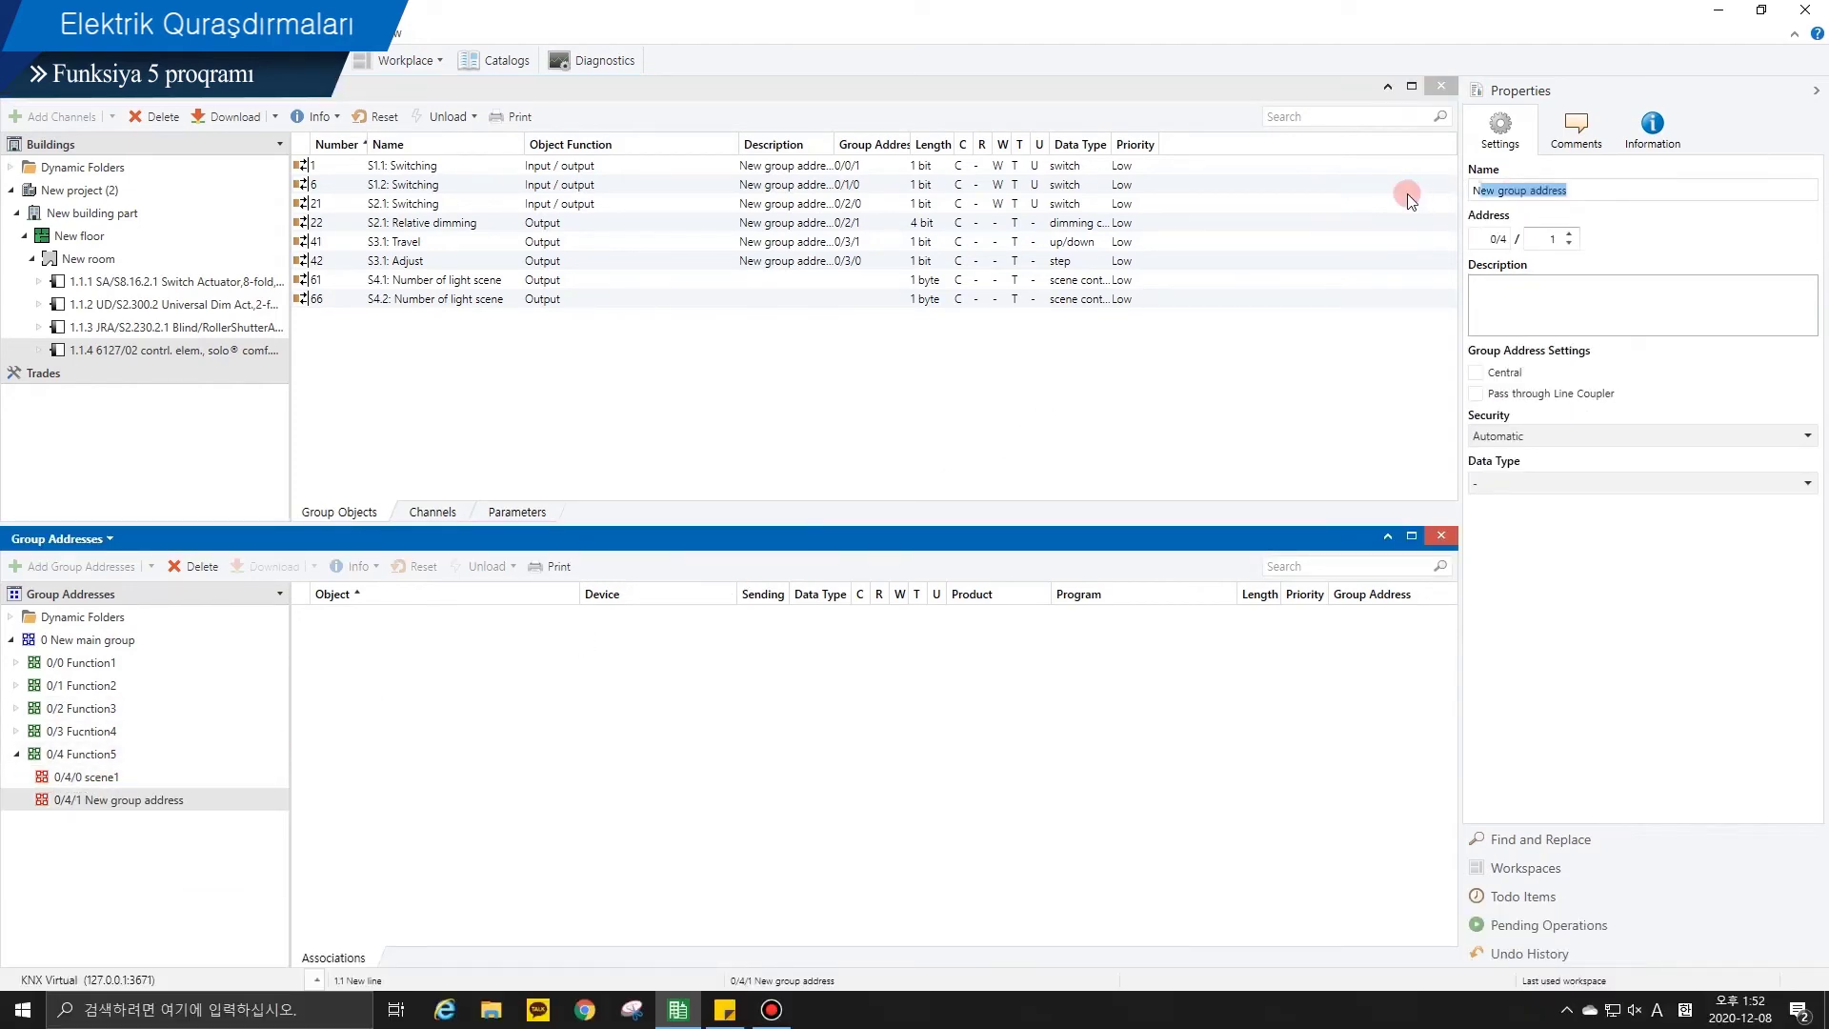
text(scene)
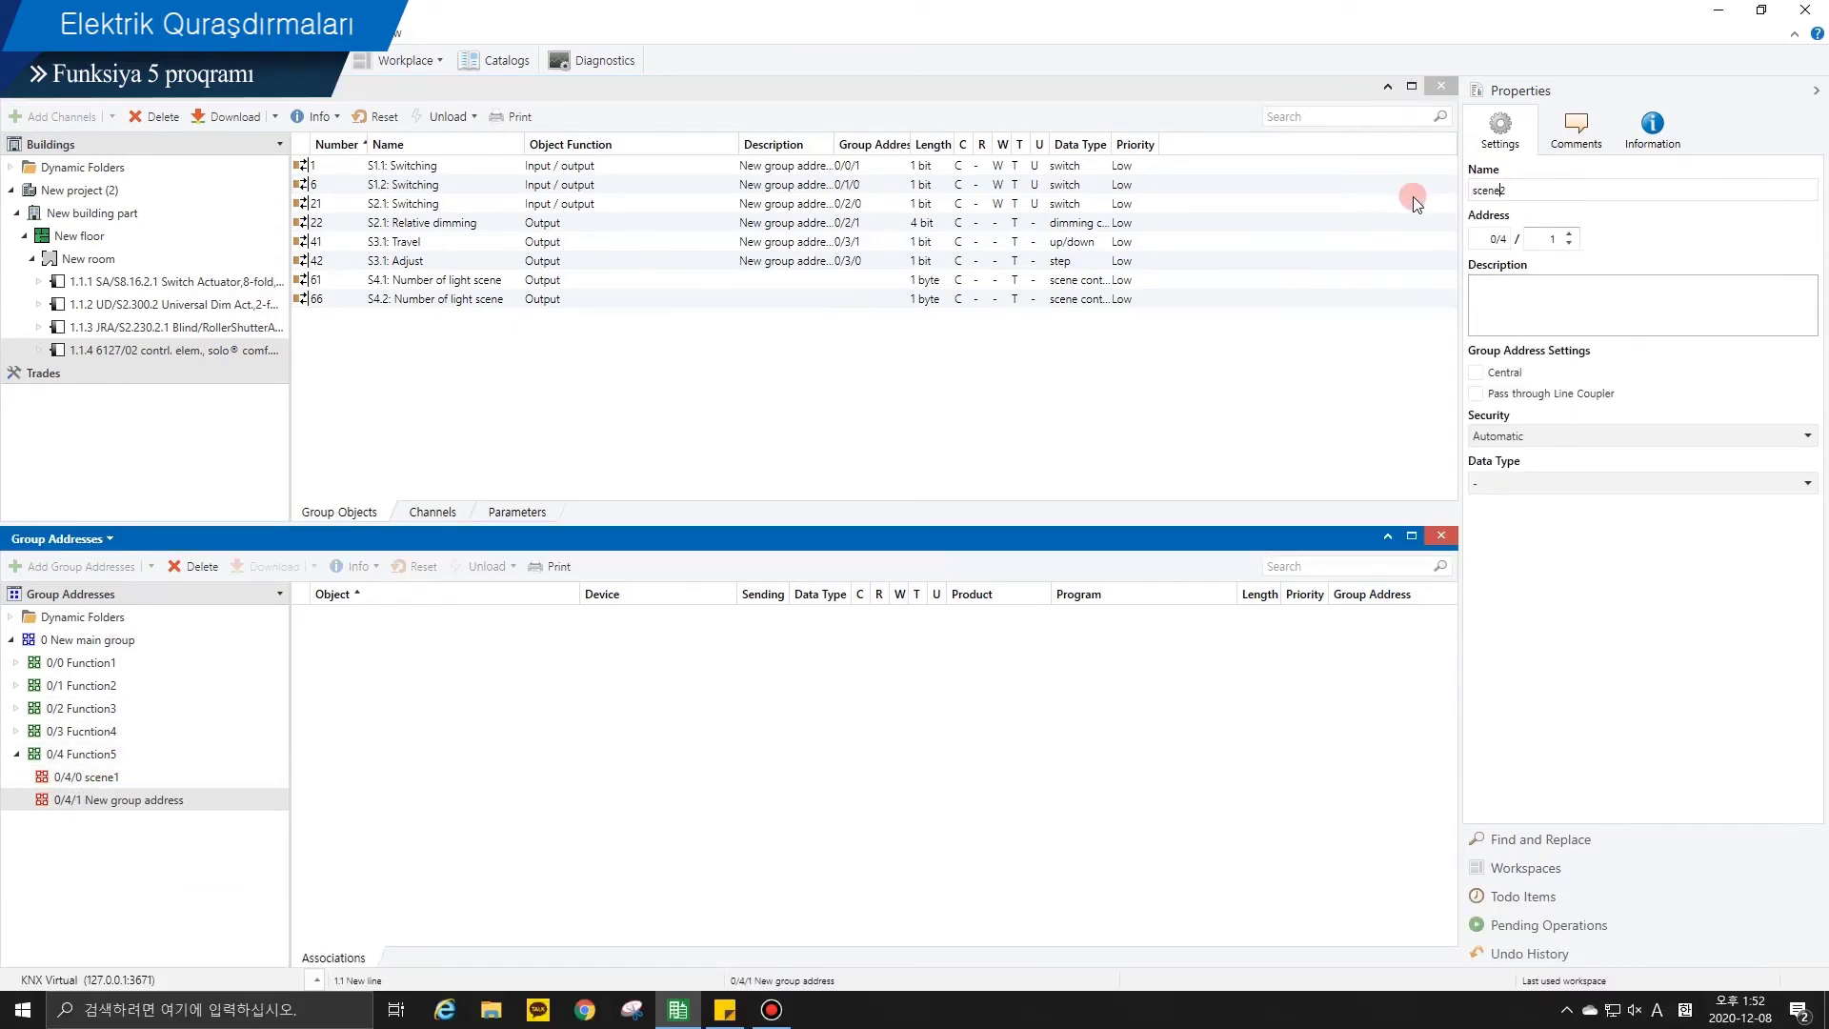
text(2)
click(1020, 457)
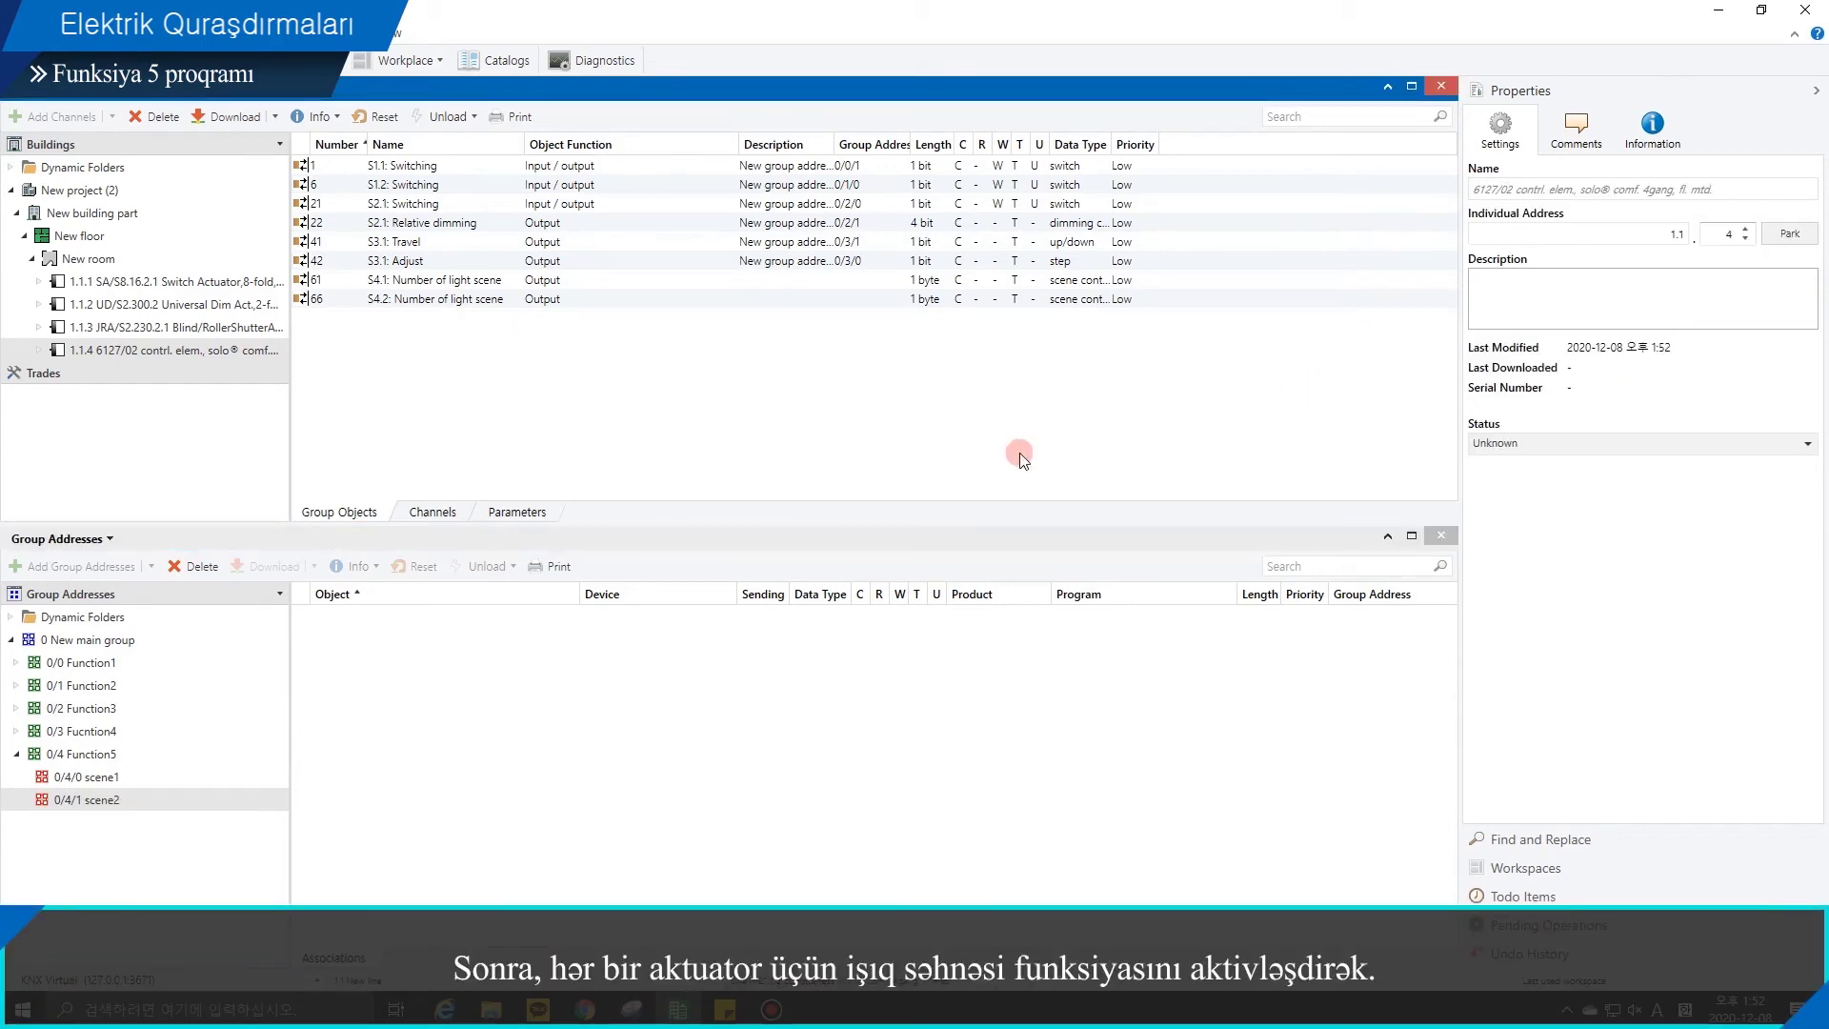
Step: Enable the 8-bit scene function for output A of switch actuator 1.1.1
click(179, 283)
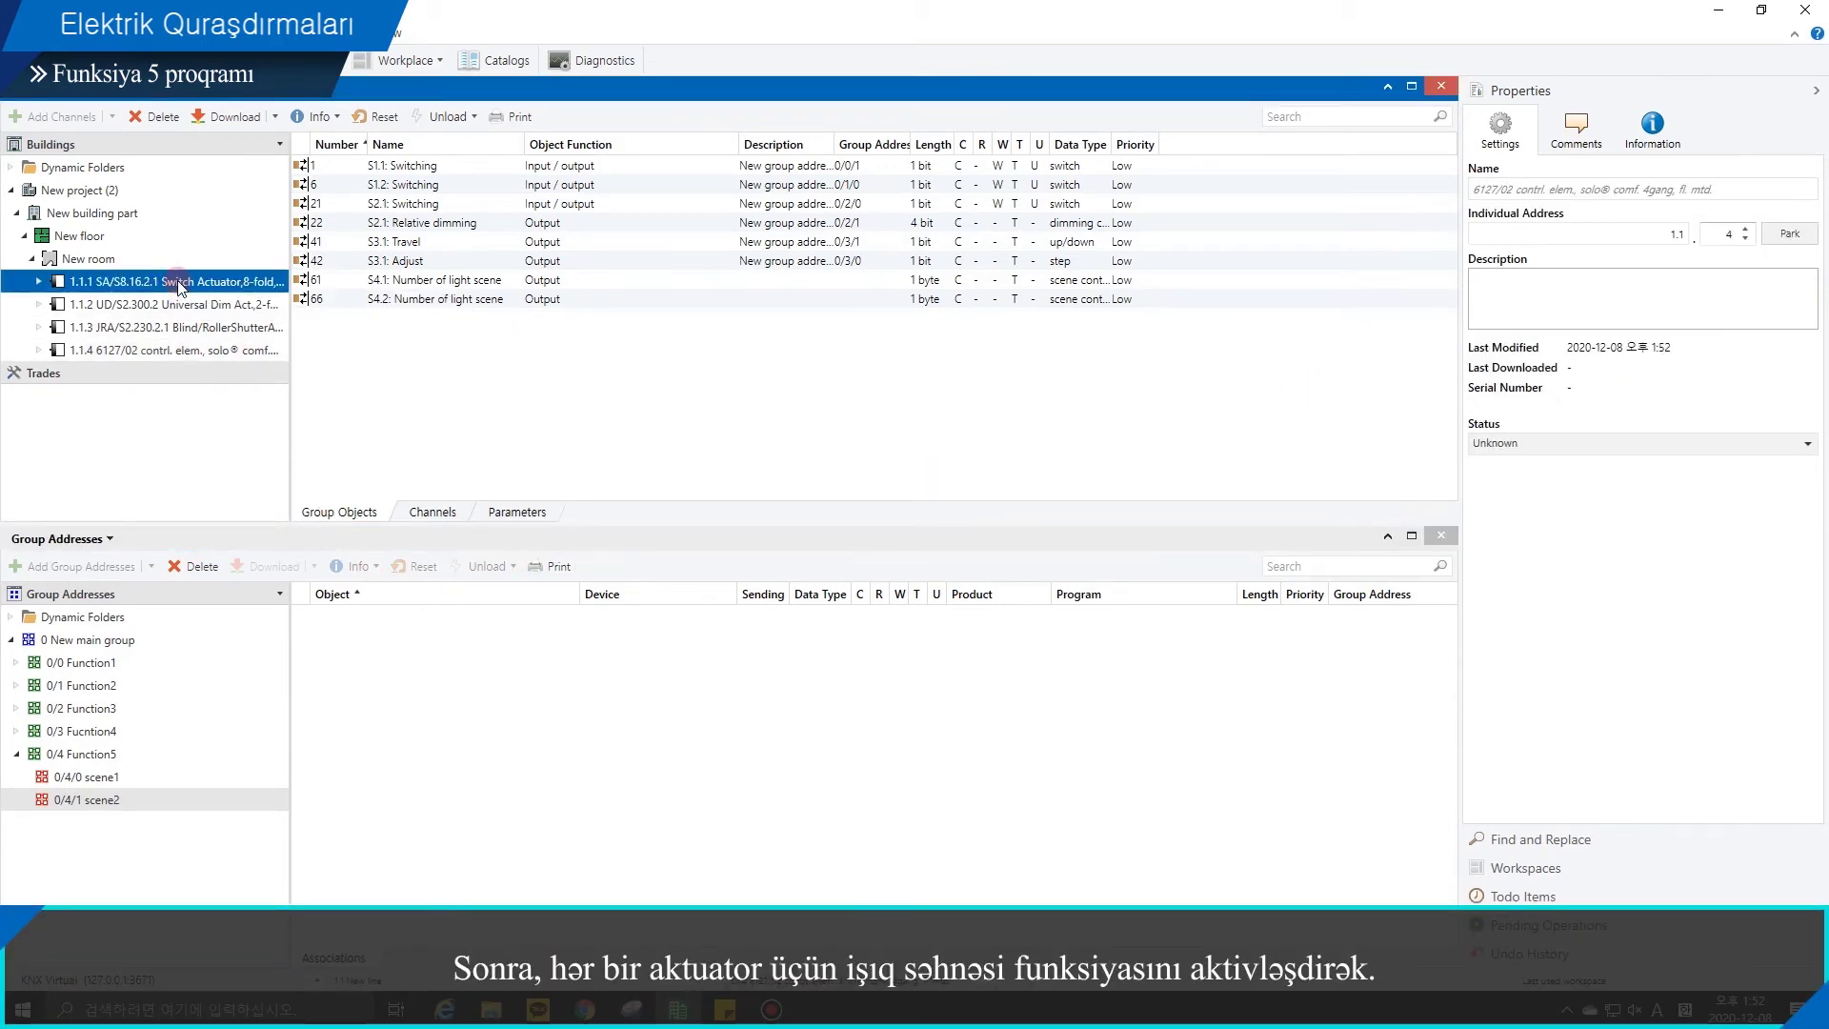
click(415, 515)
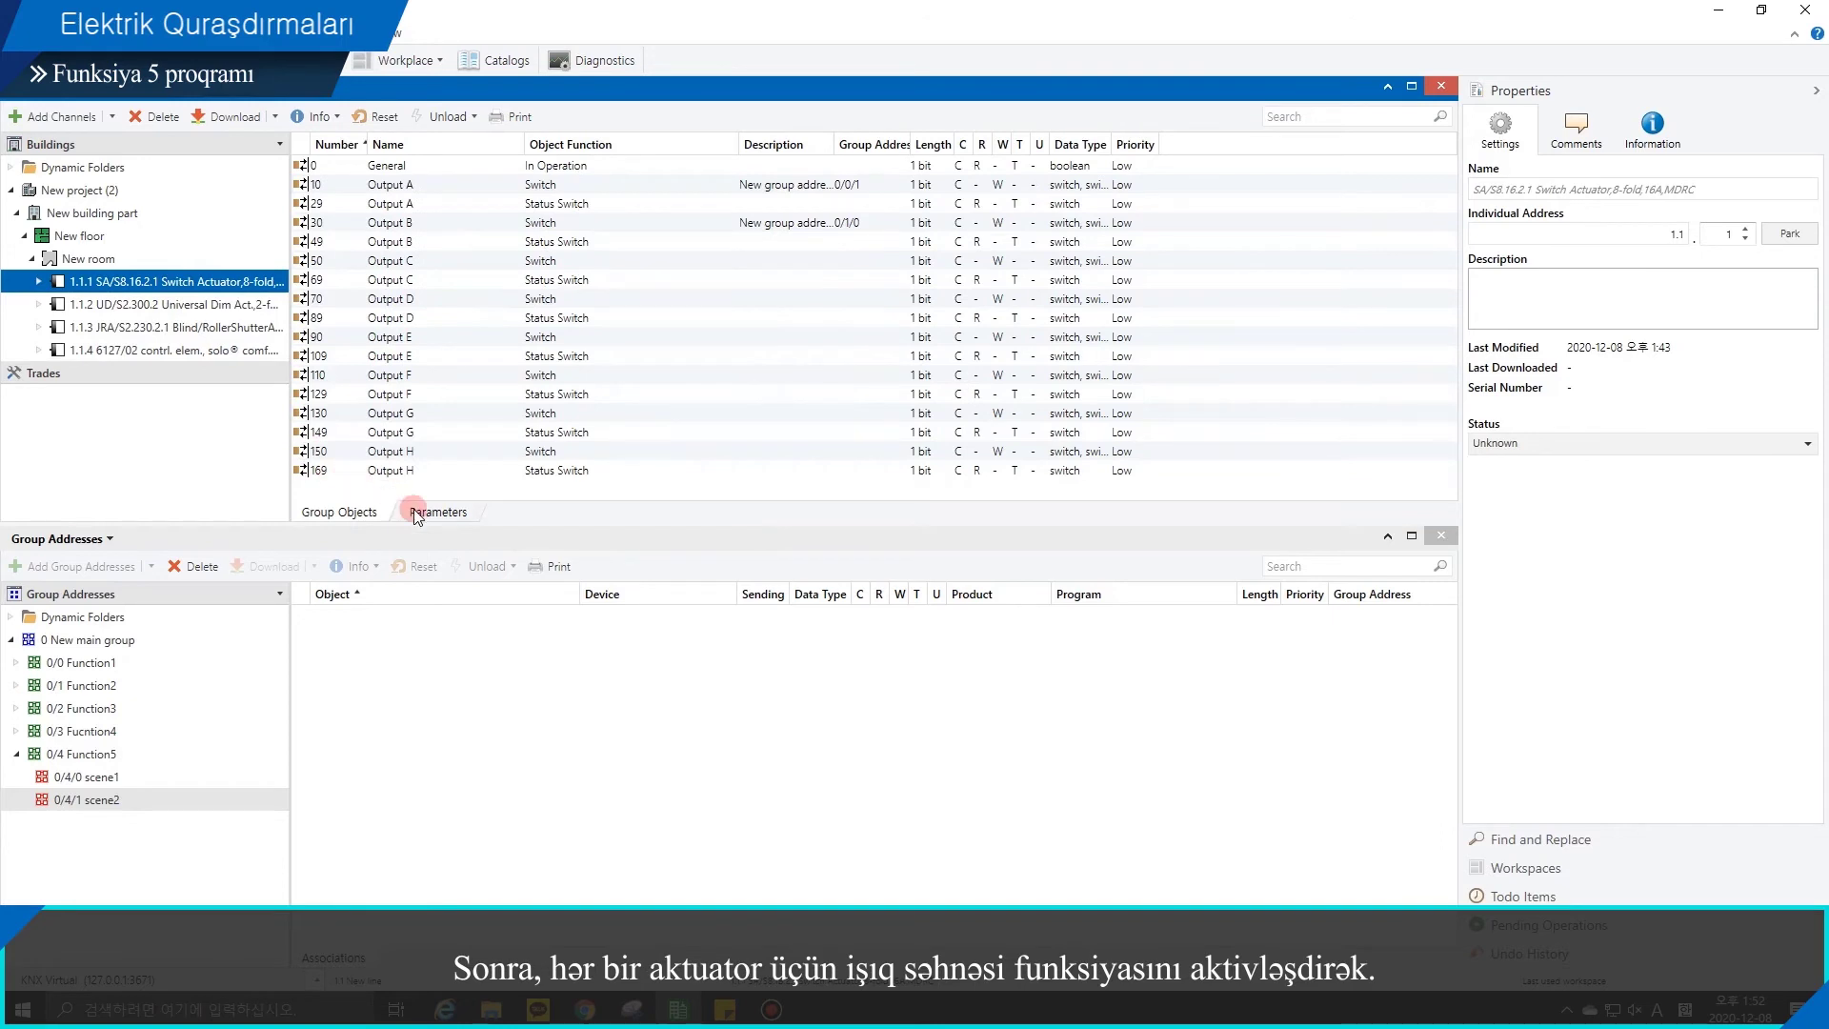
click(397, 268)
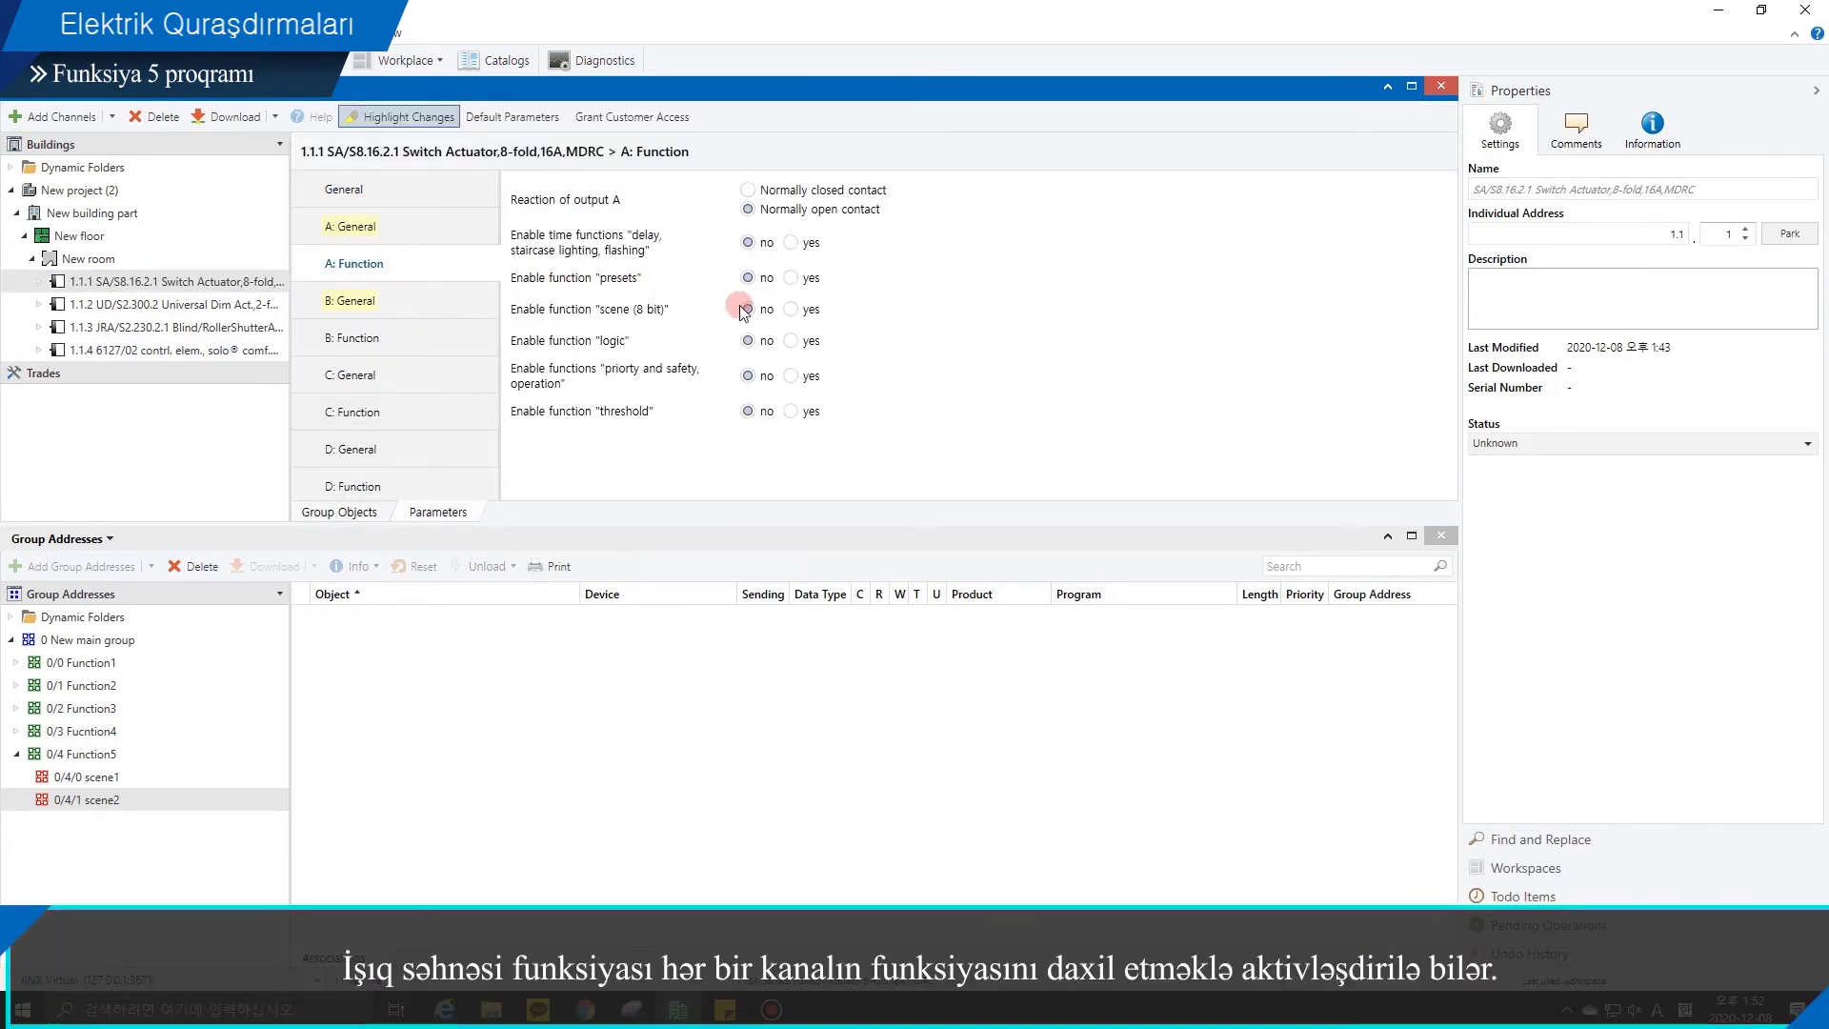
click(811, 311)
click(804, 312)
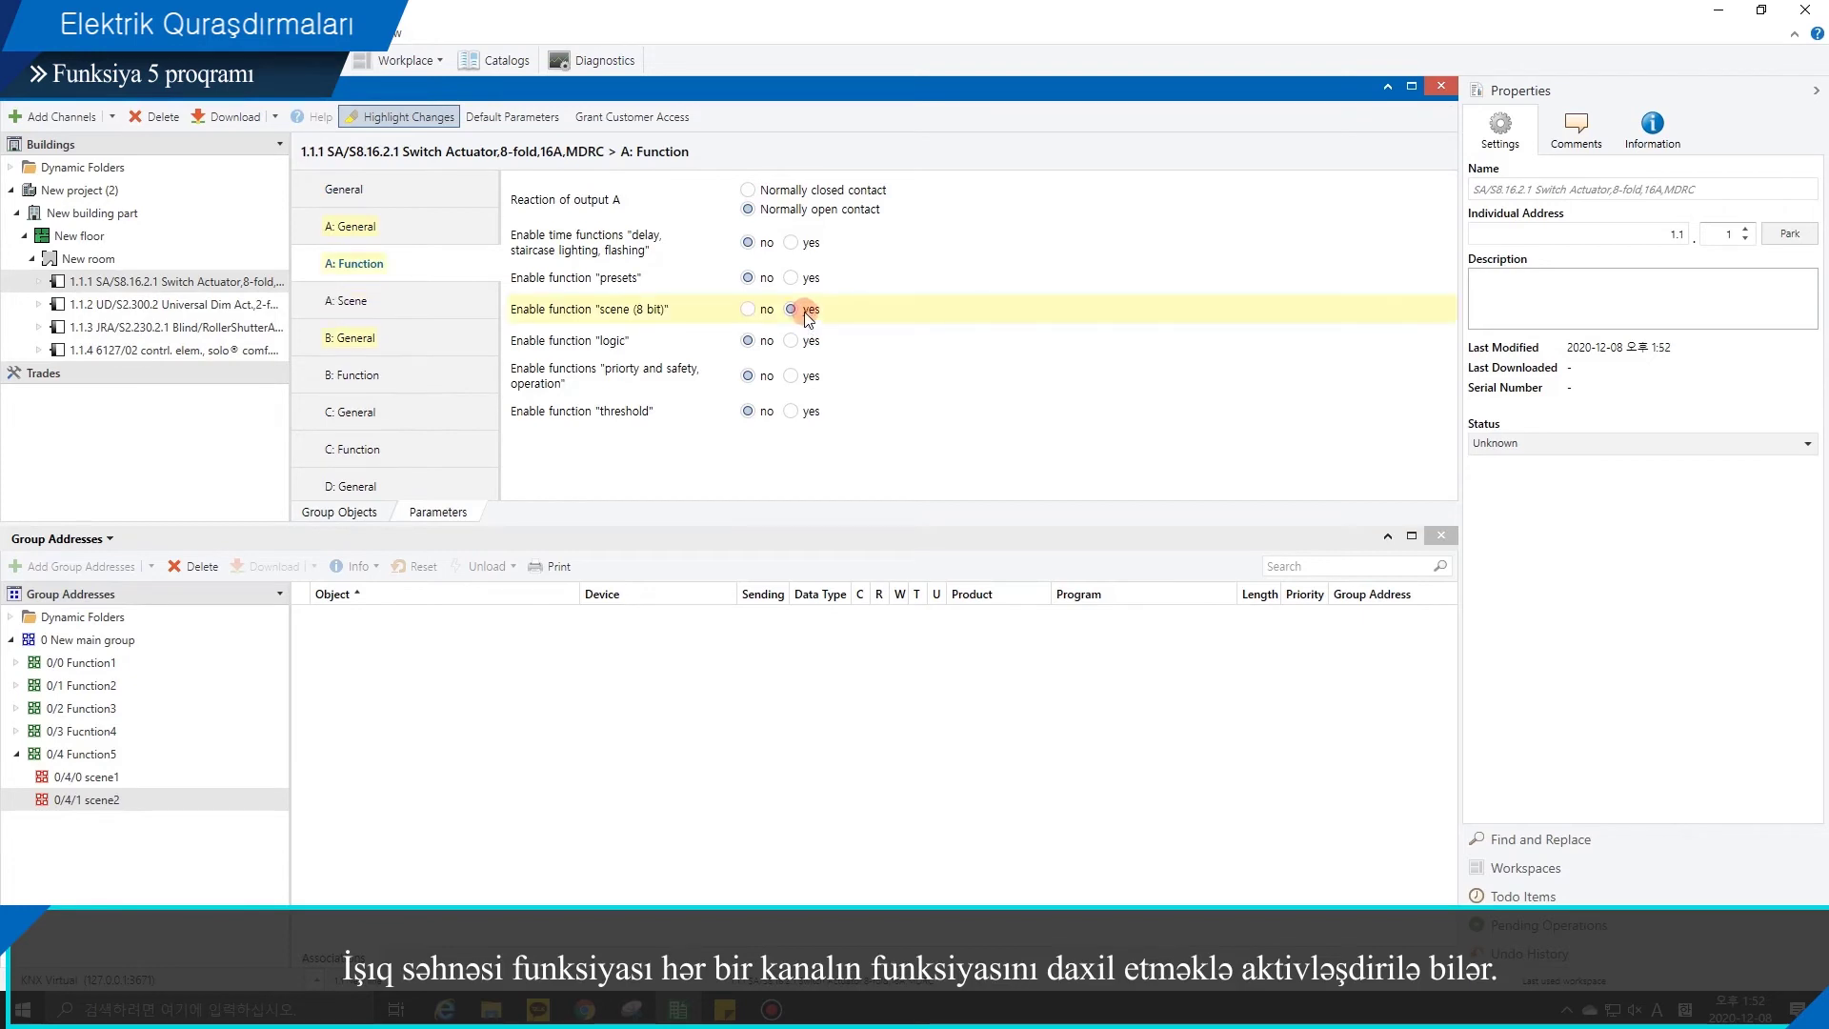
Step: Assign output A's first two scene allocations to Scene 1 and Scene 2, with standard value OFF for Scene 2
click(437, 303)
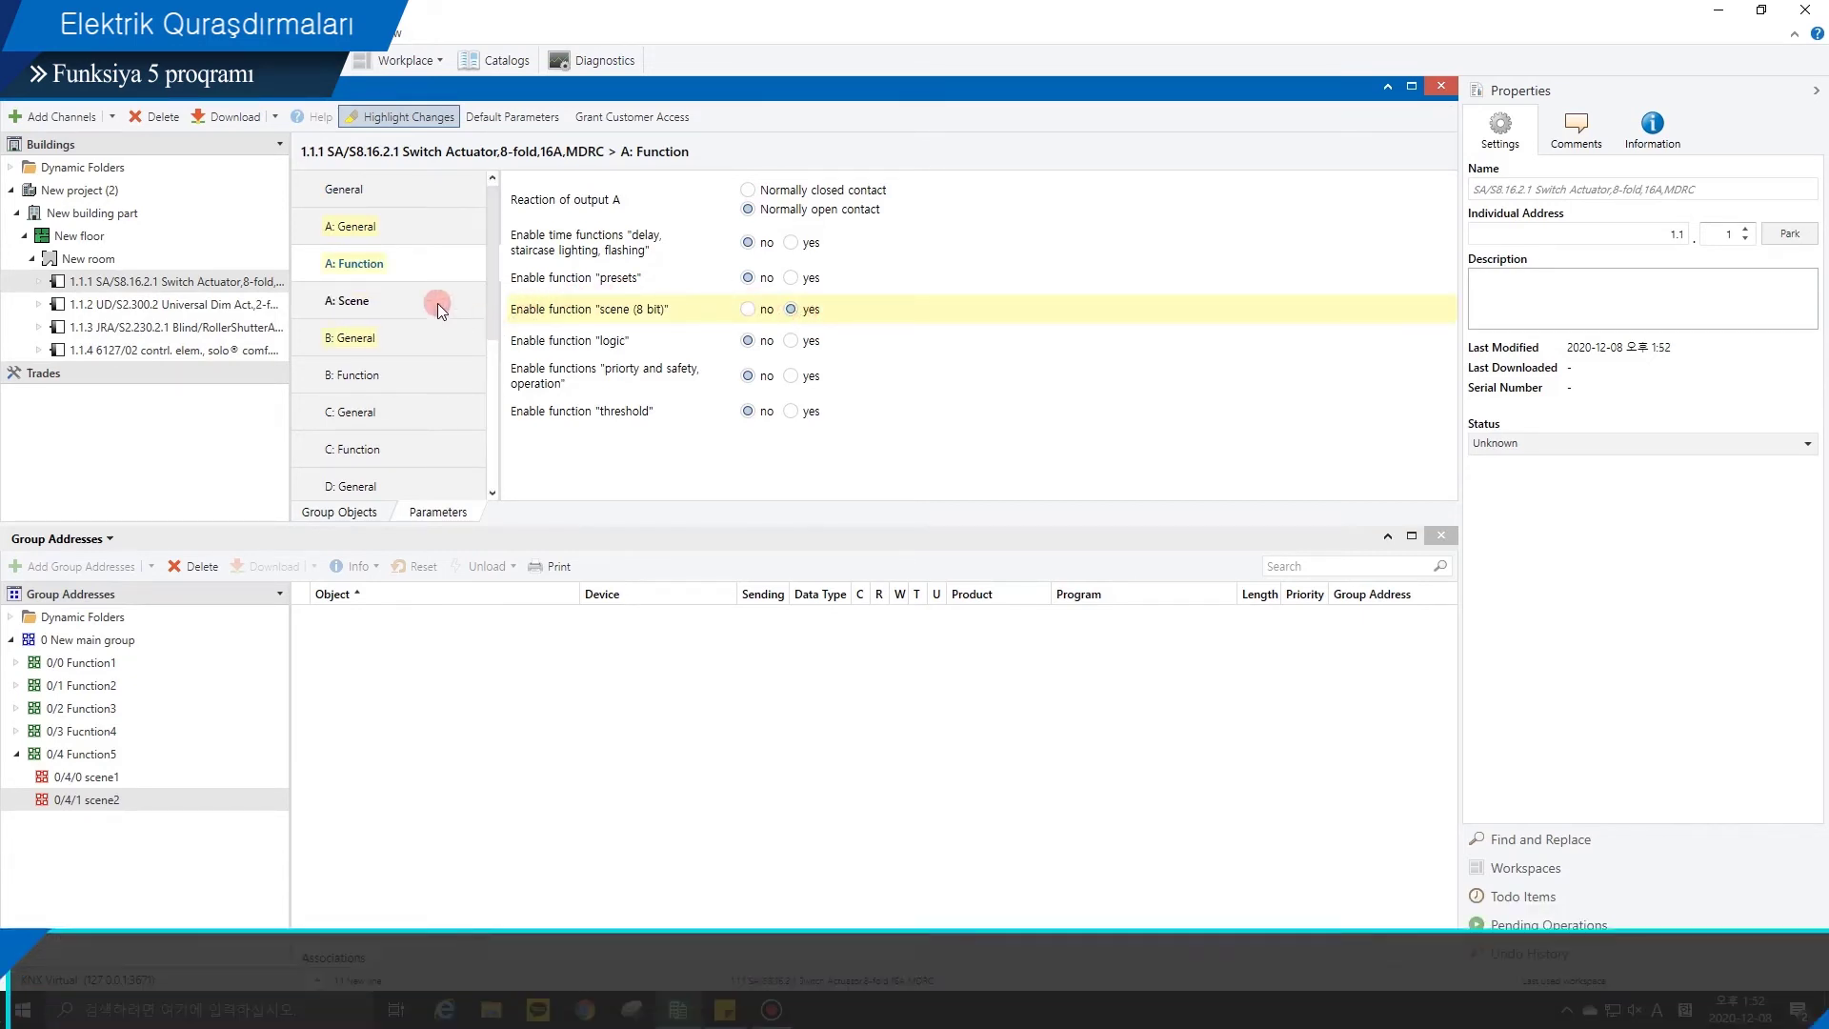
click(533, 266)
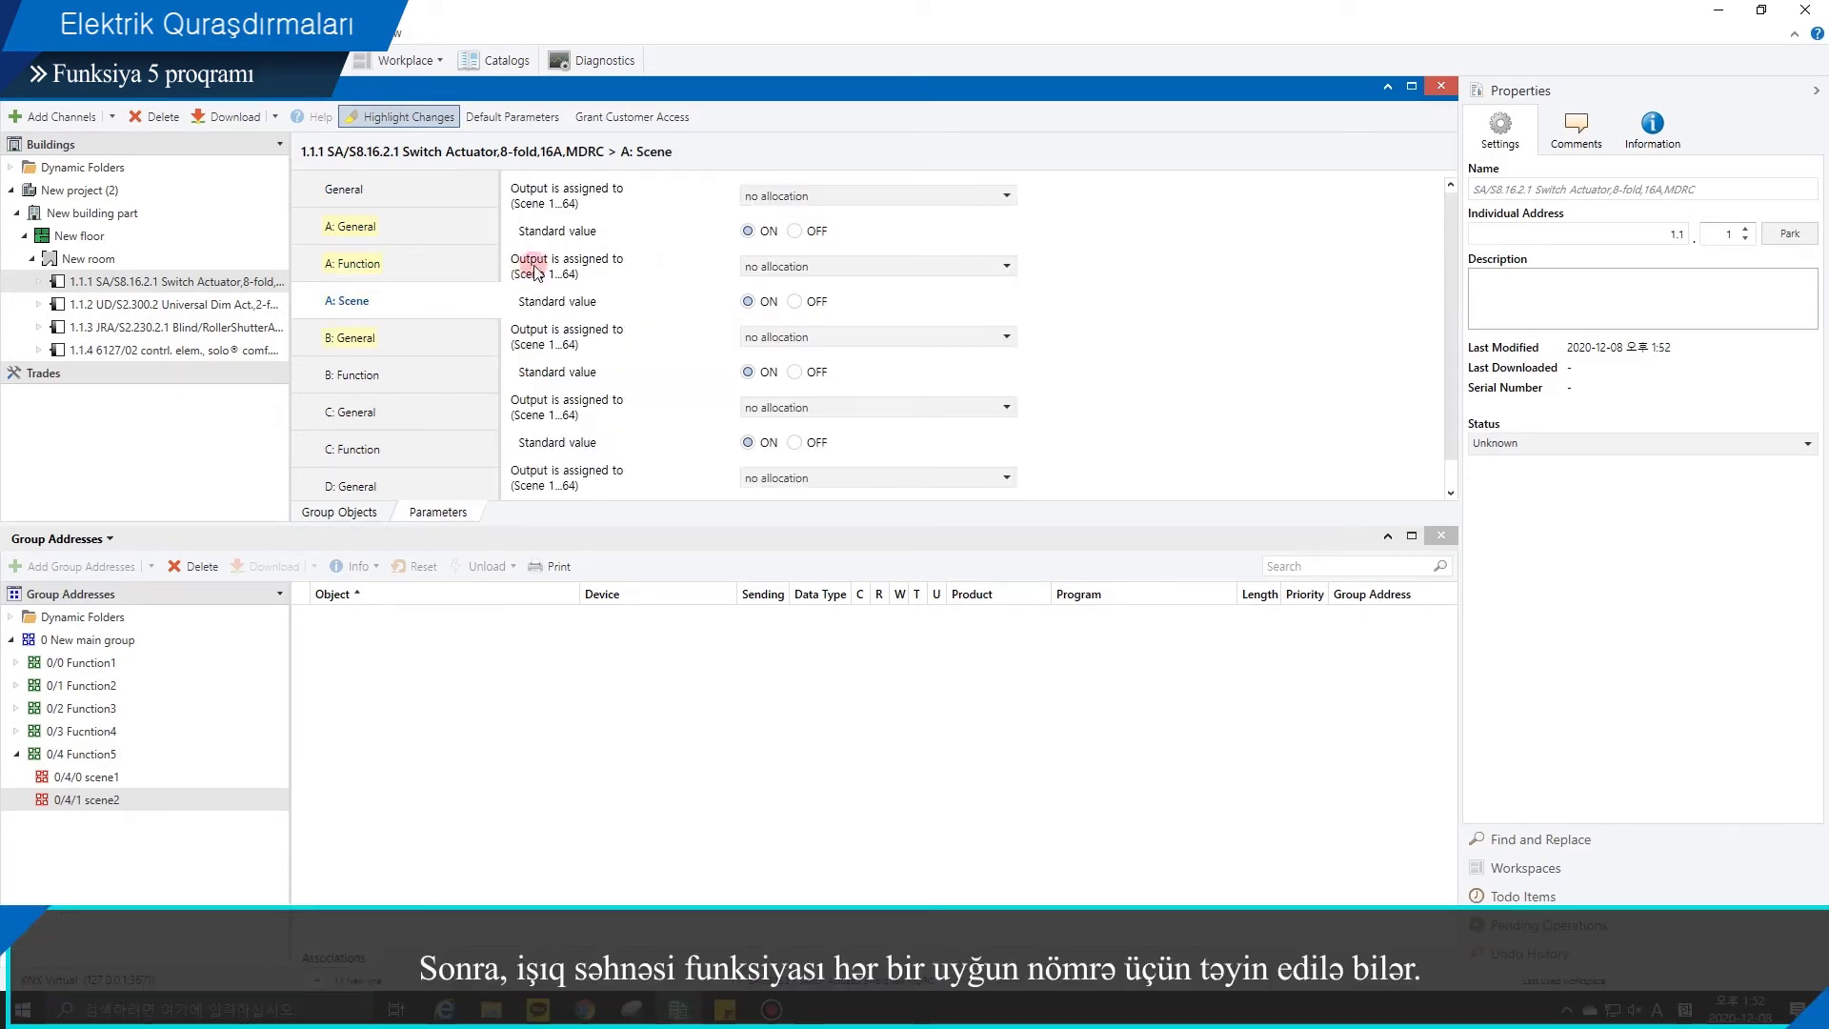
click(778, 196)
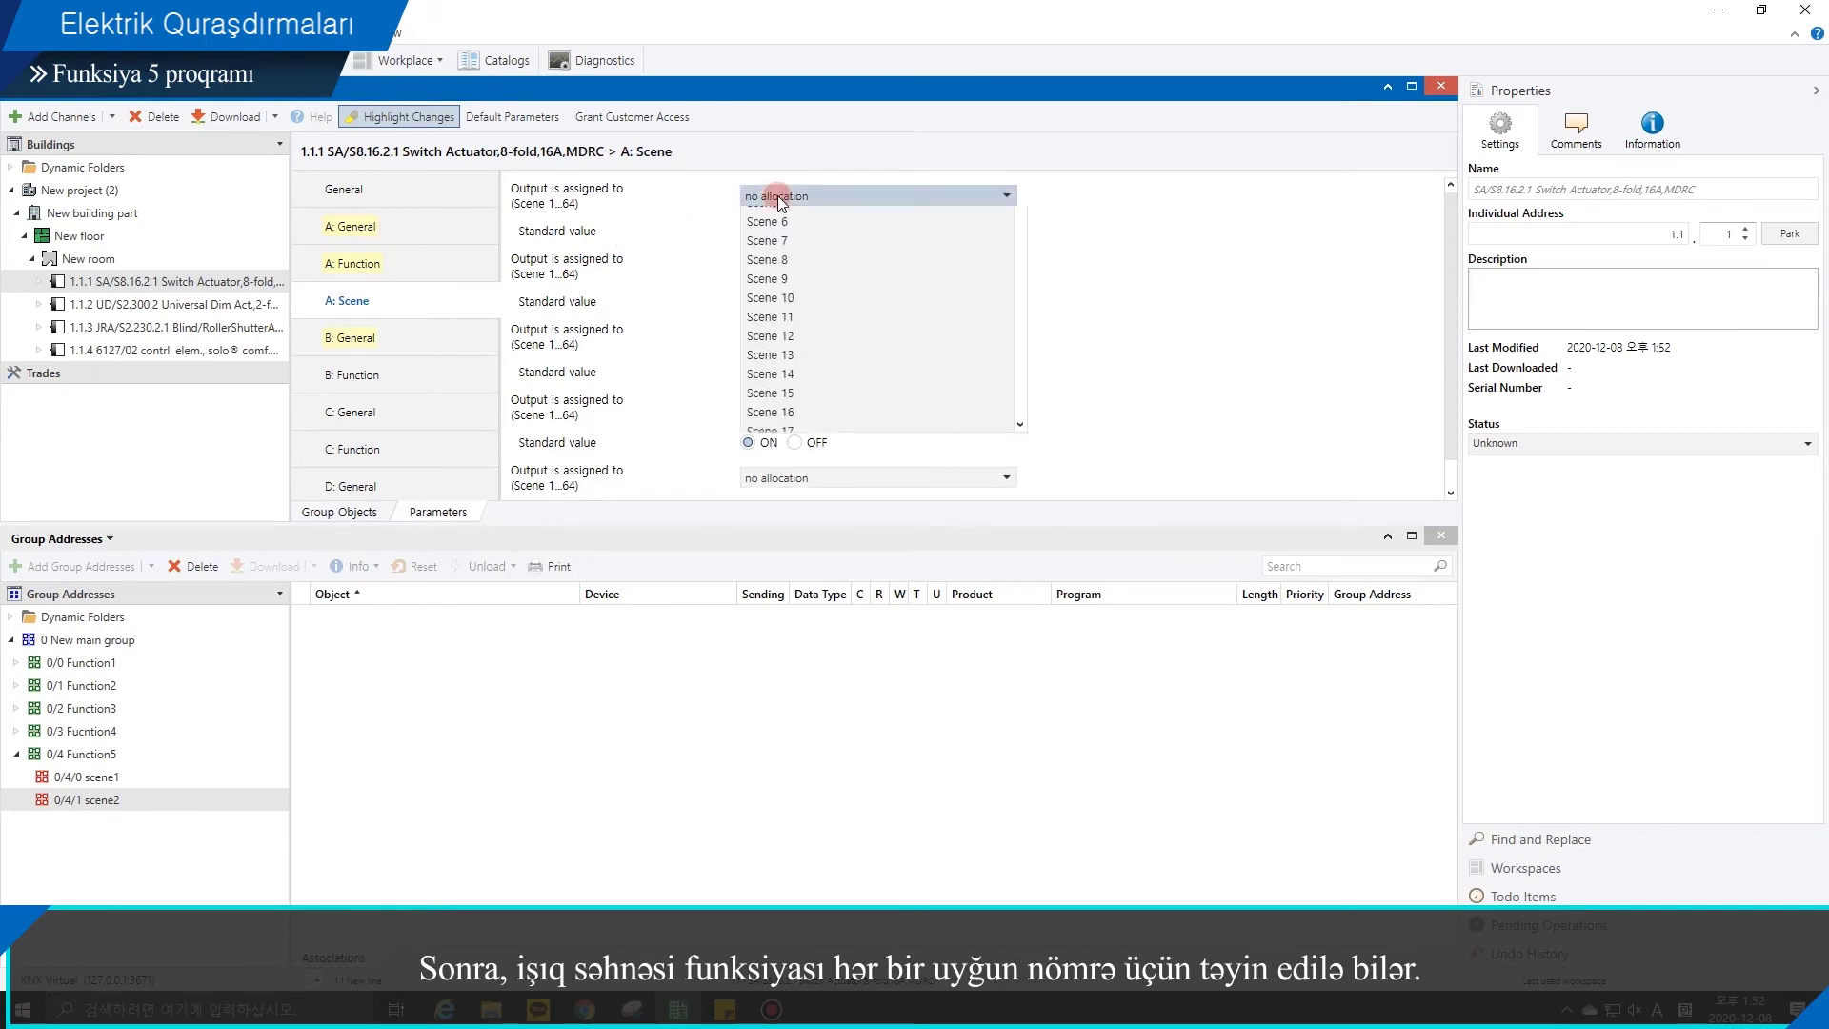
scroll(776, 214, up, 2)
click(774, 236)
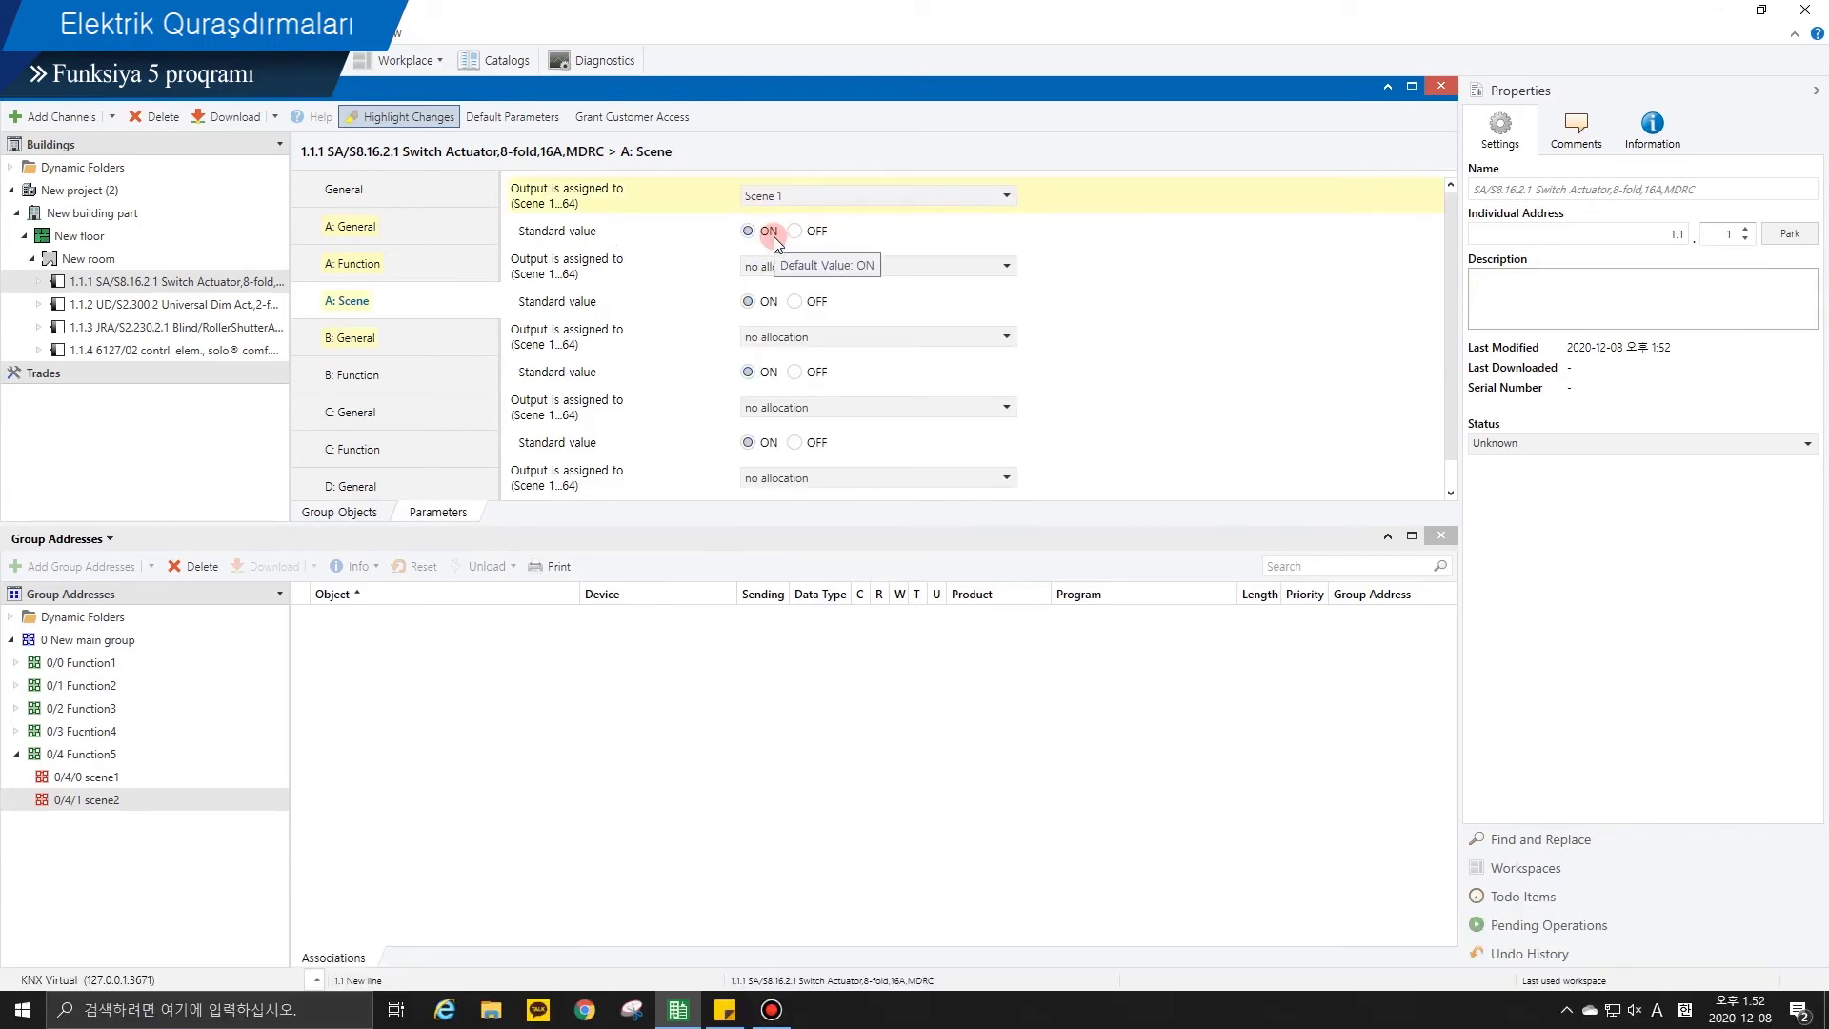
click(773, 265)
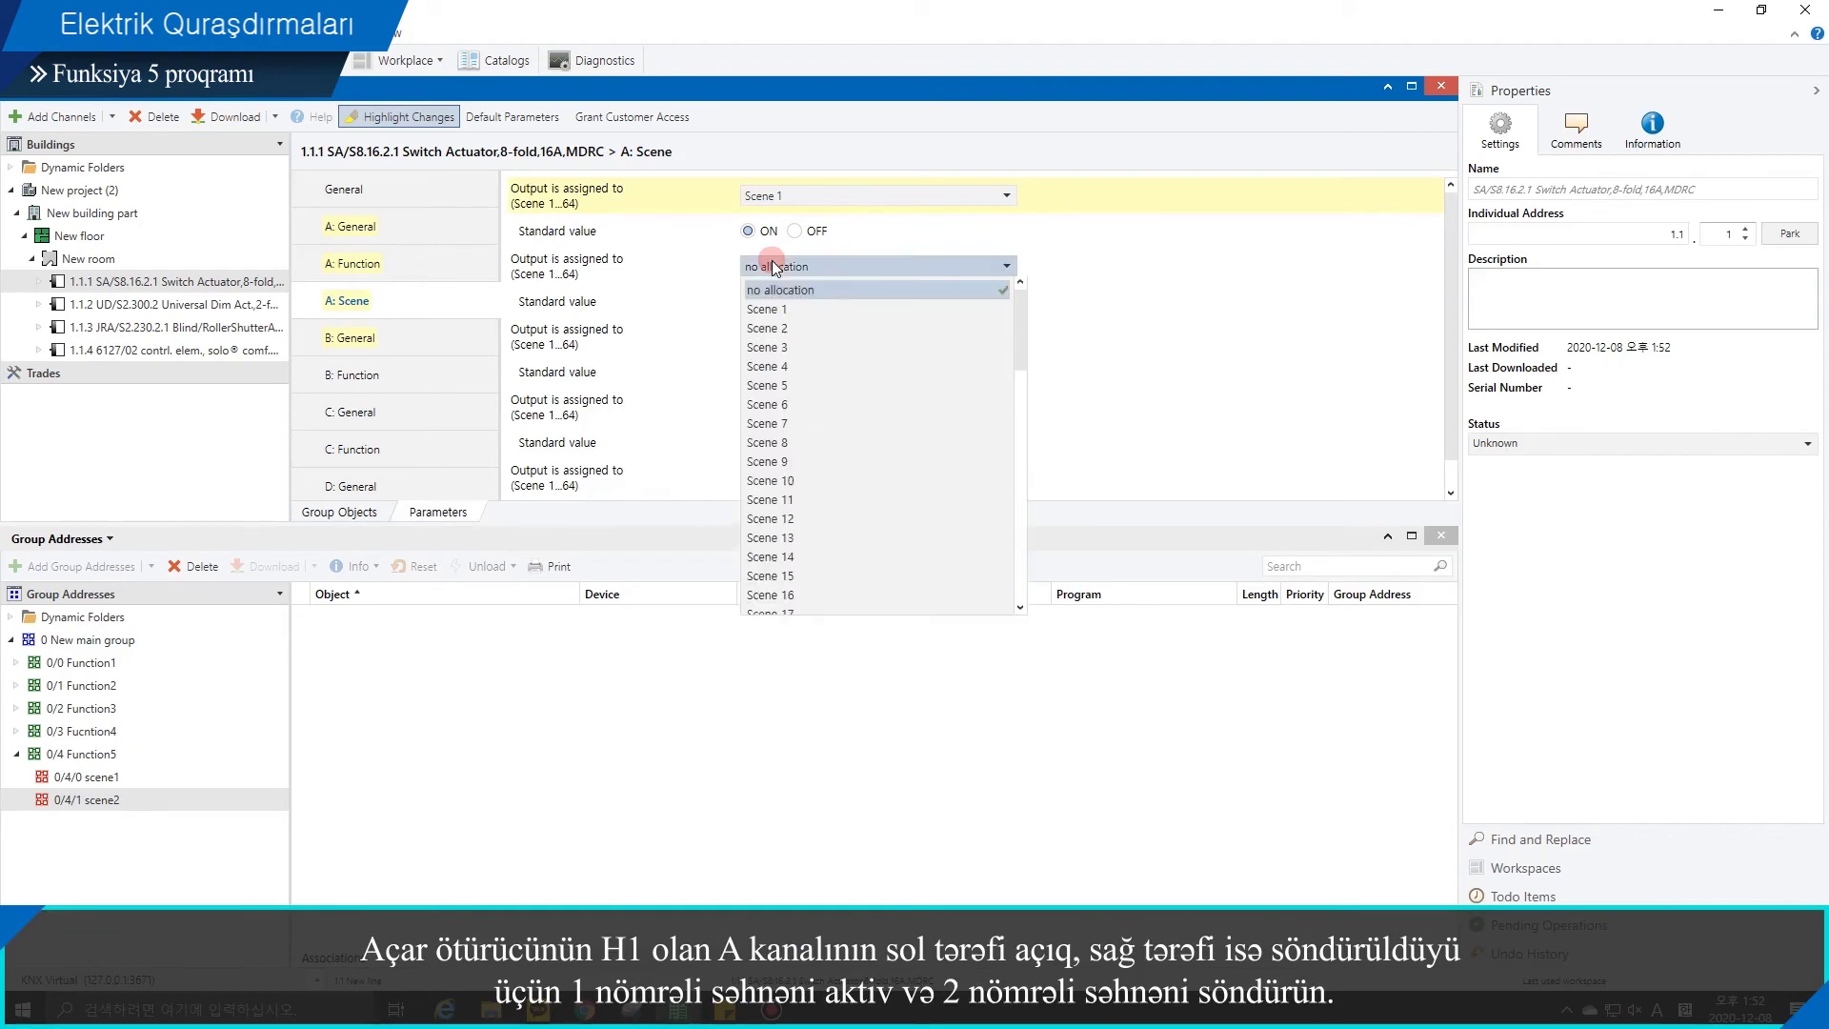
click(779, 333)
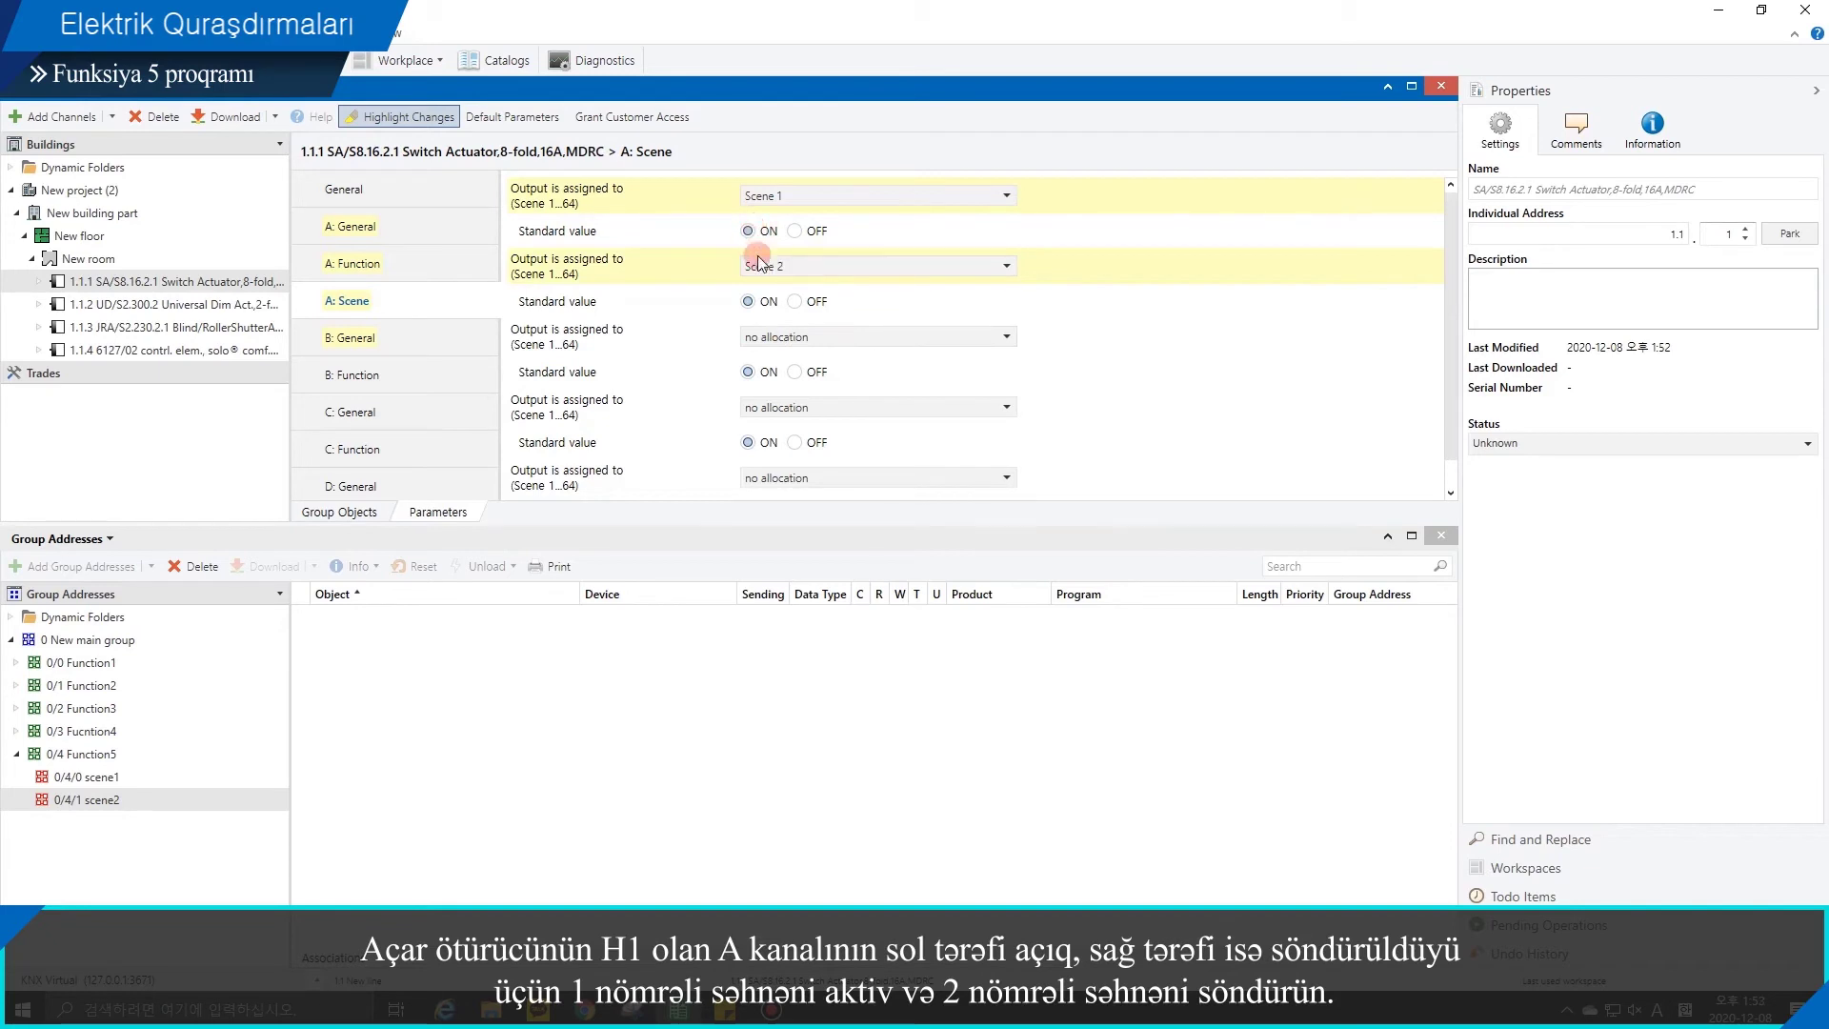
click(795, 302)
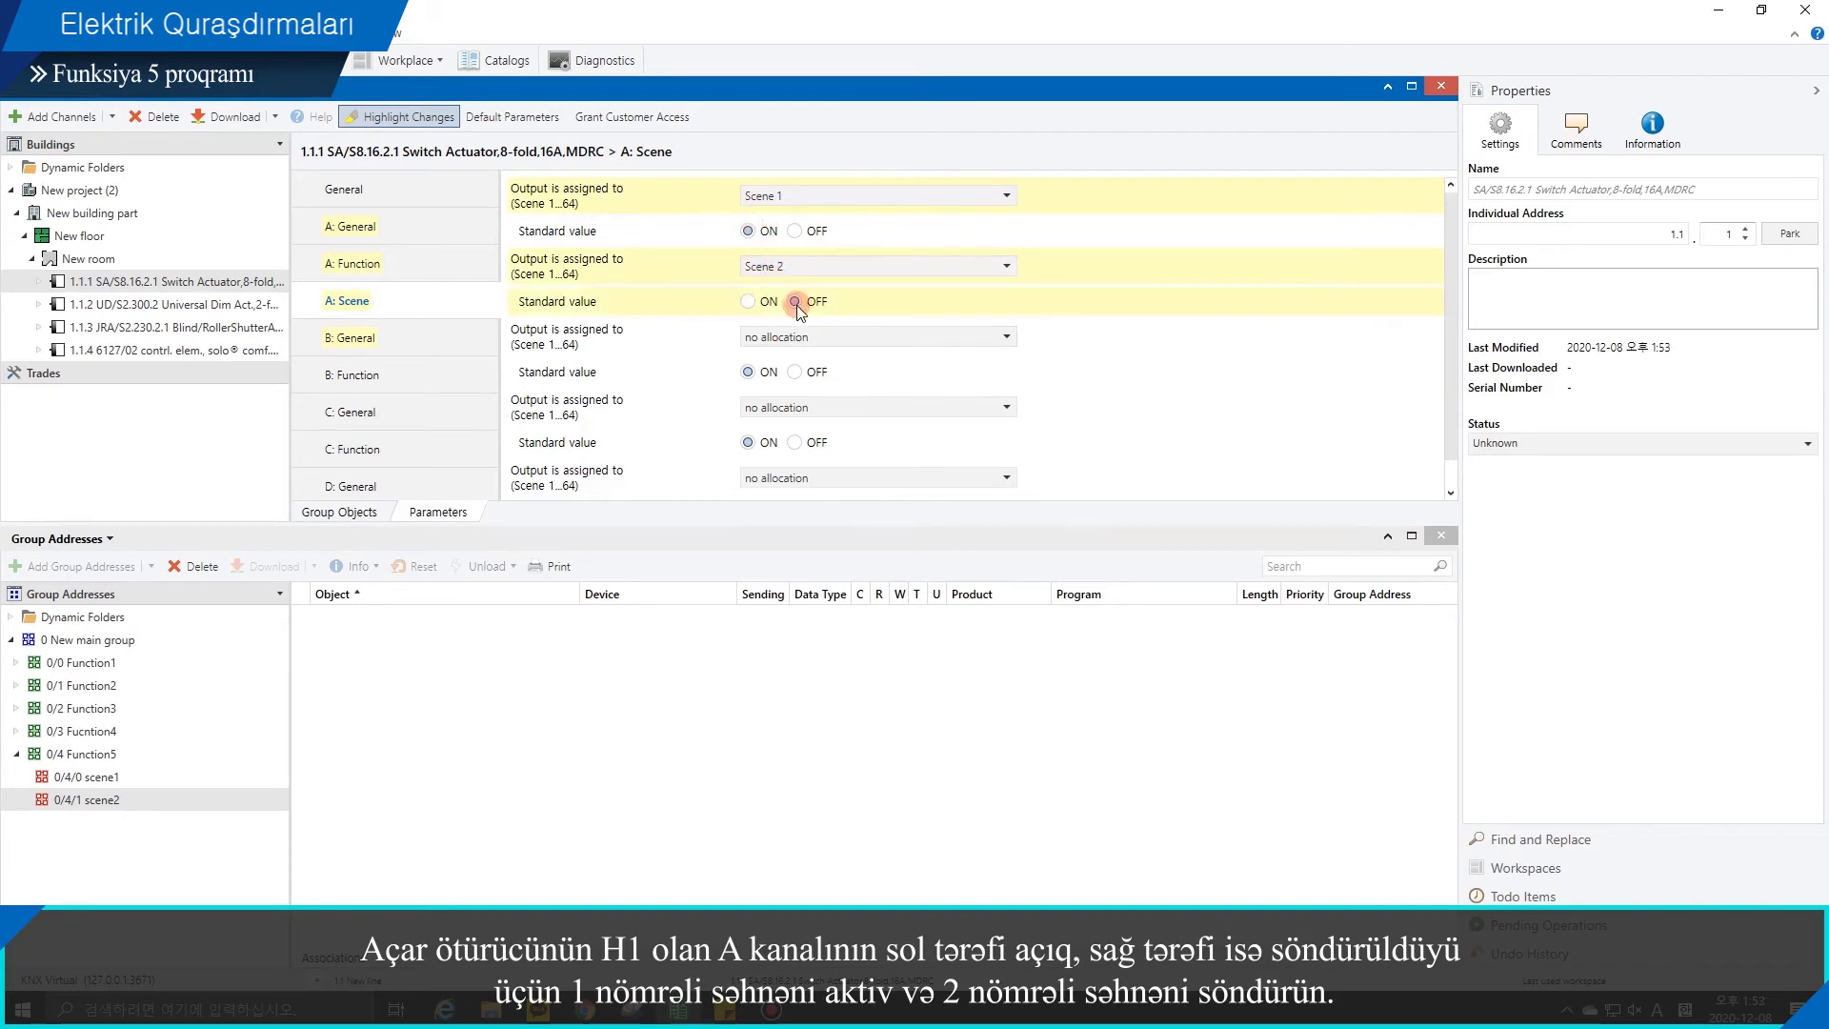
Step: Enable output B's 8-bit scene function and assign it to Scene 1 and Scene 2, with standard value OFF for Scene 1
click(429, 373)
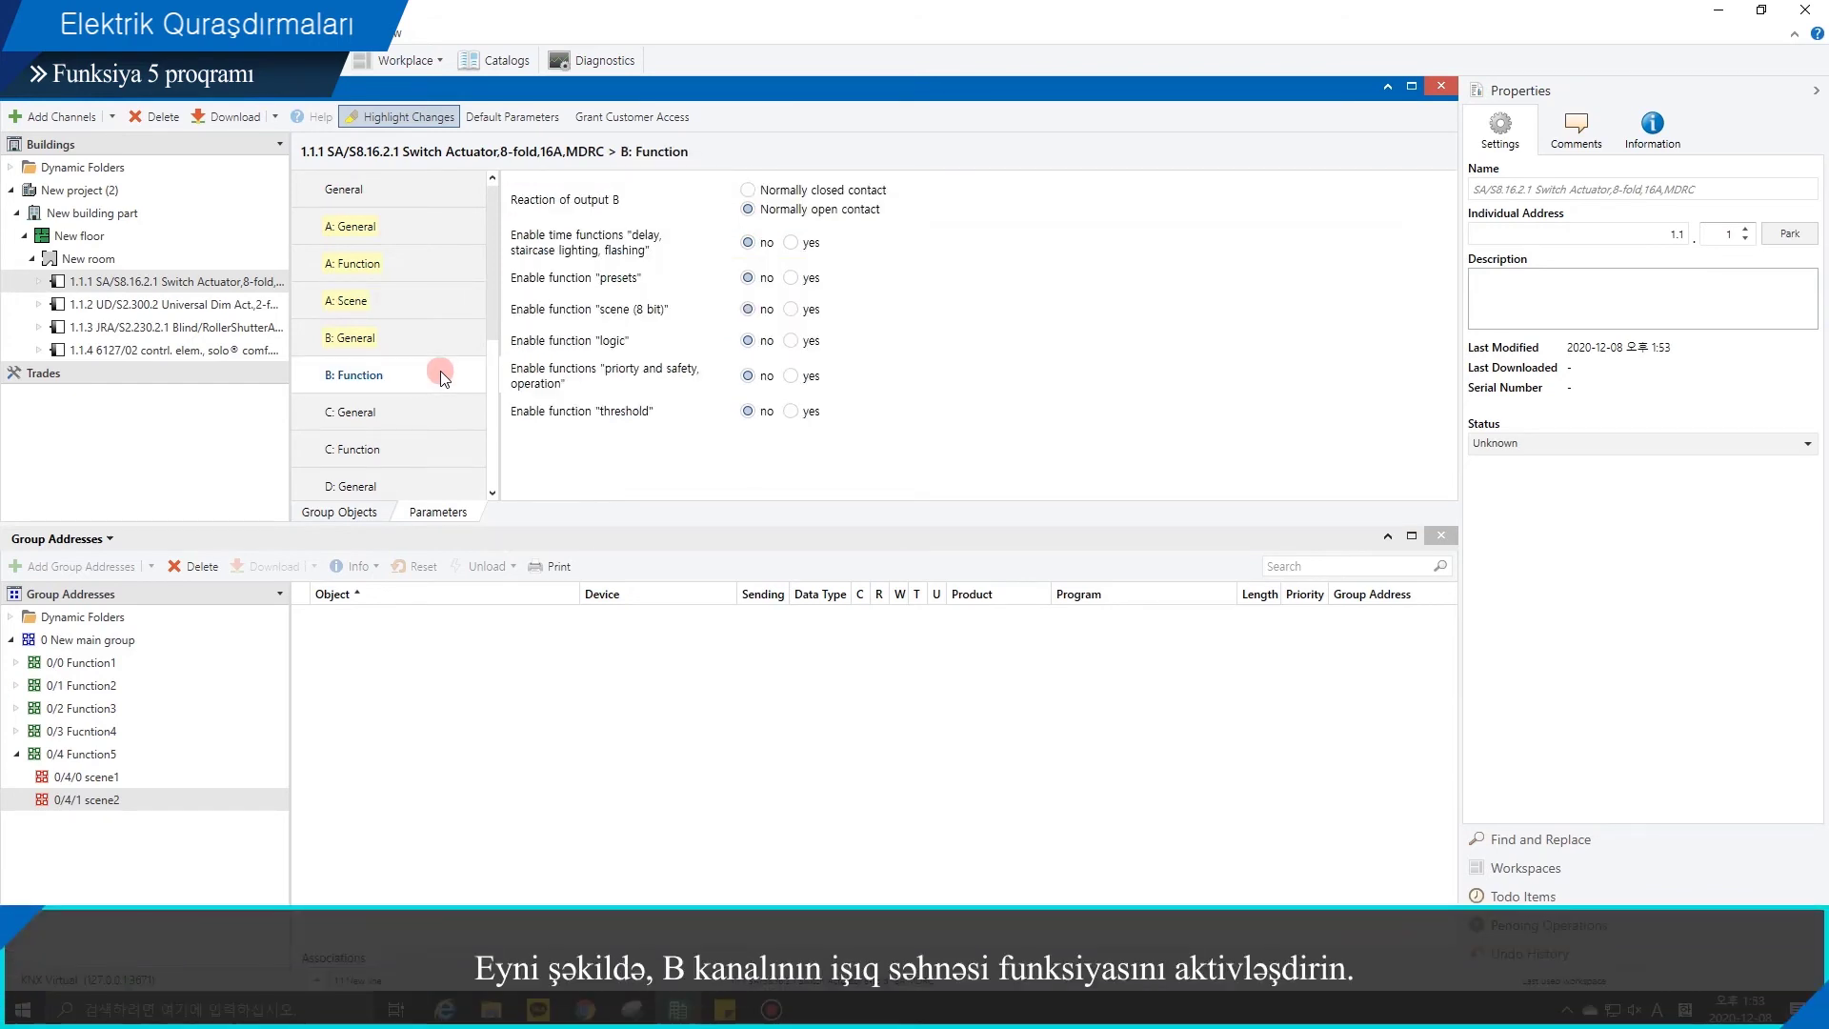
click(791, 310)
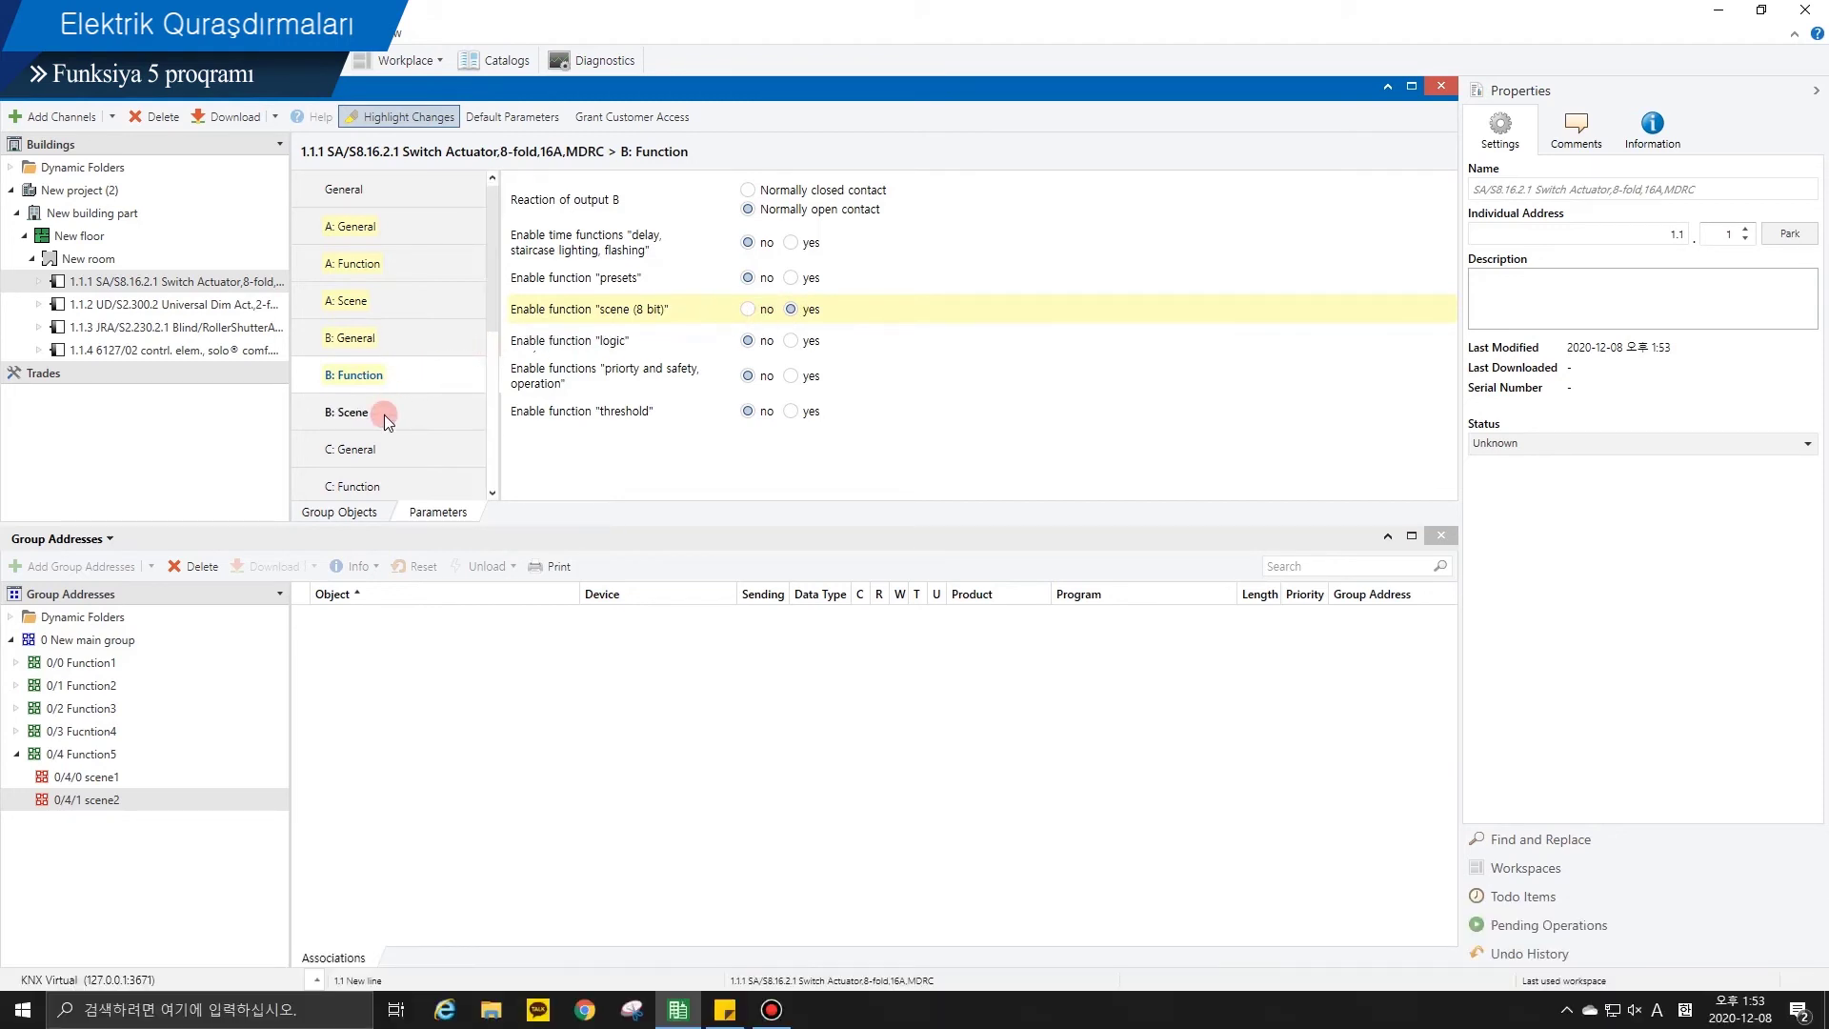
click(385, 415)
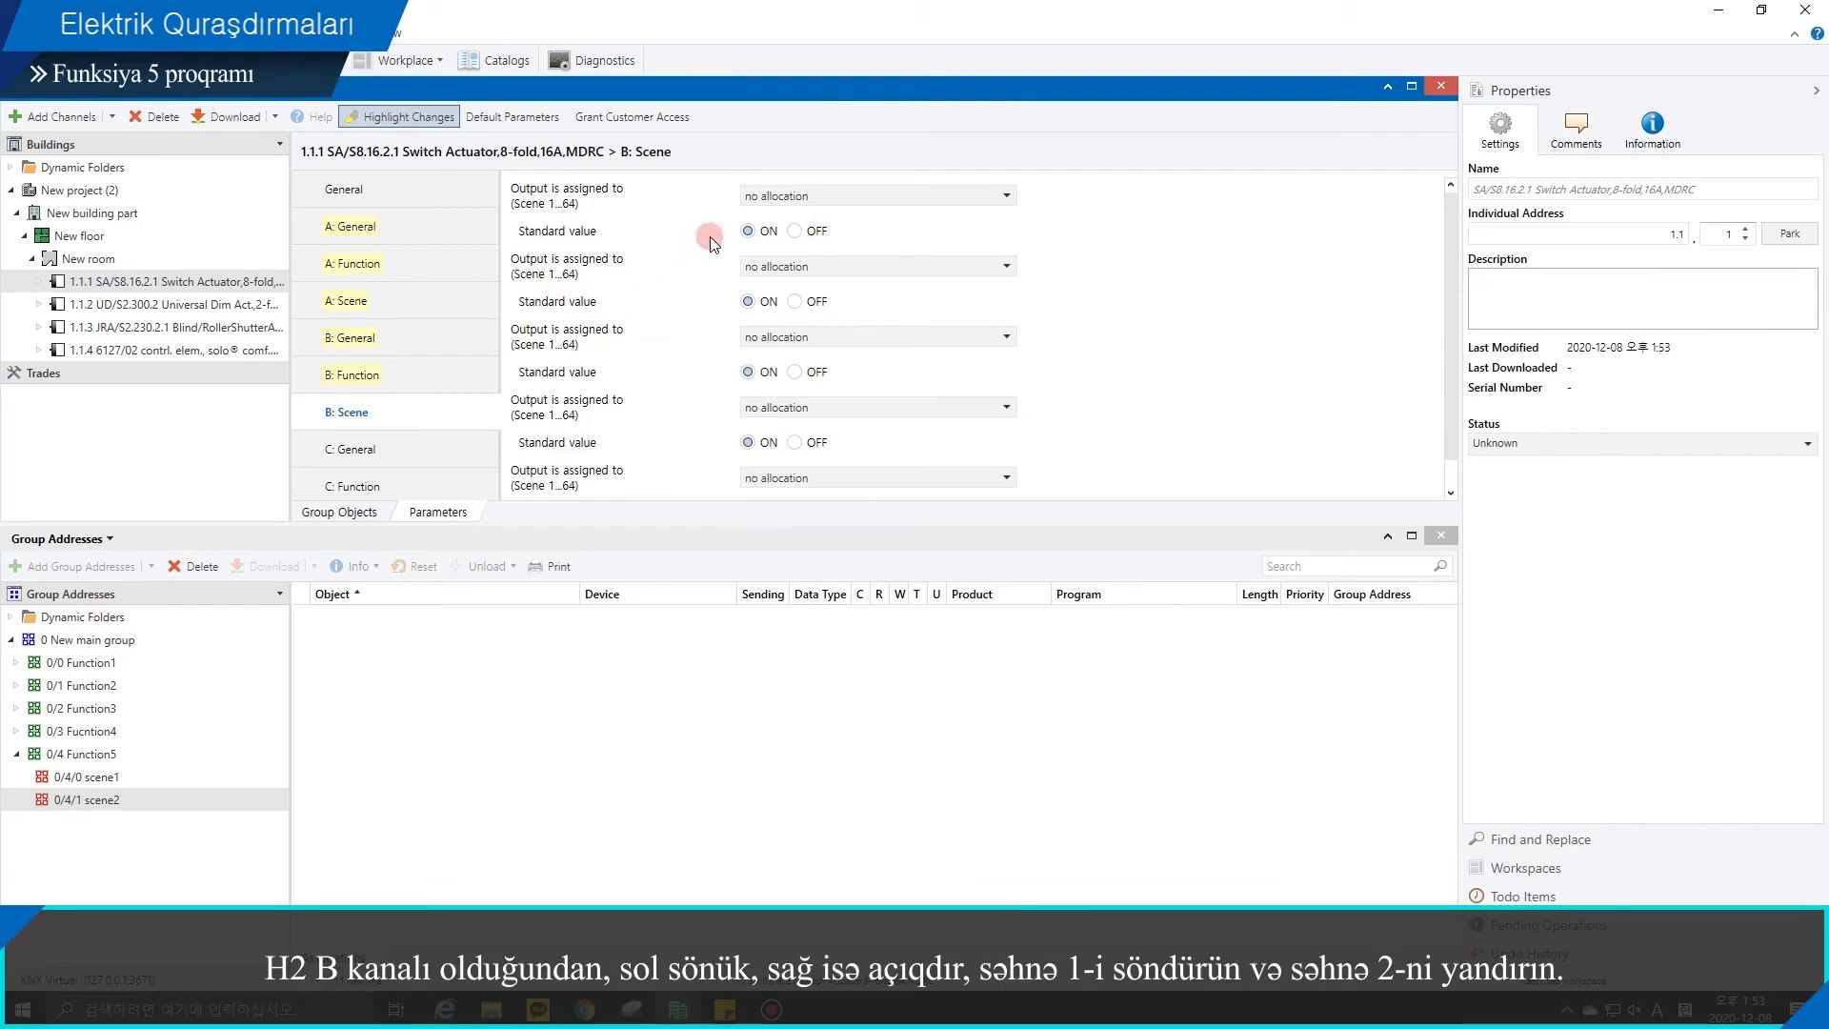
click(769, 200)
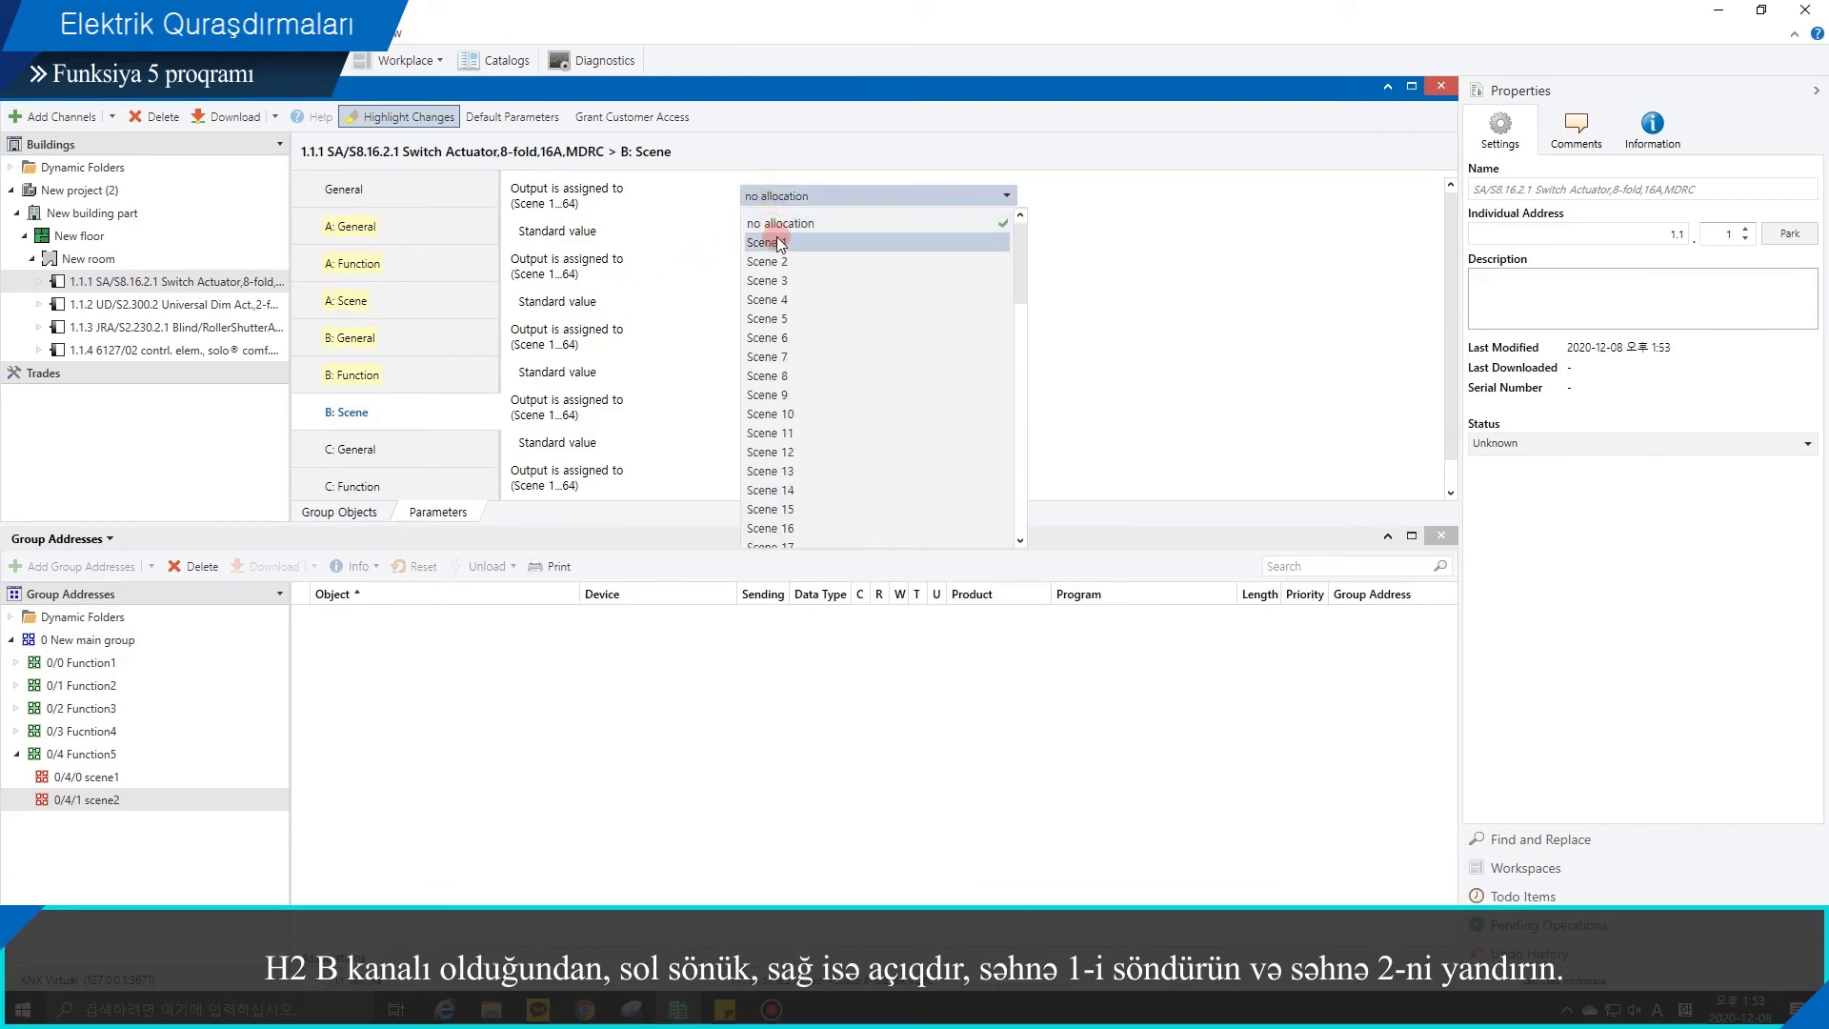
click(777, 241)
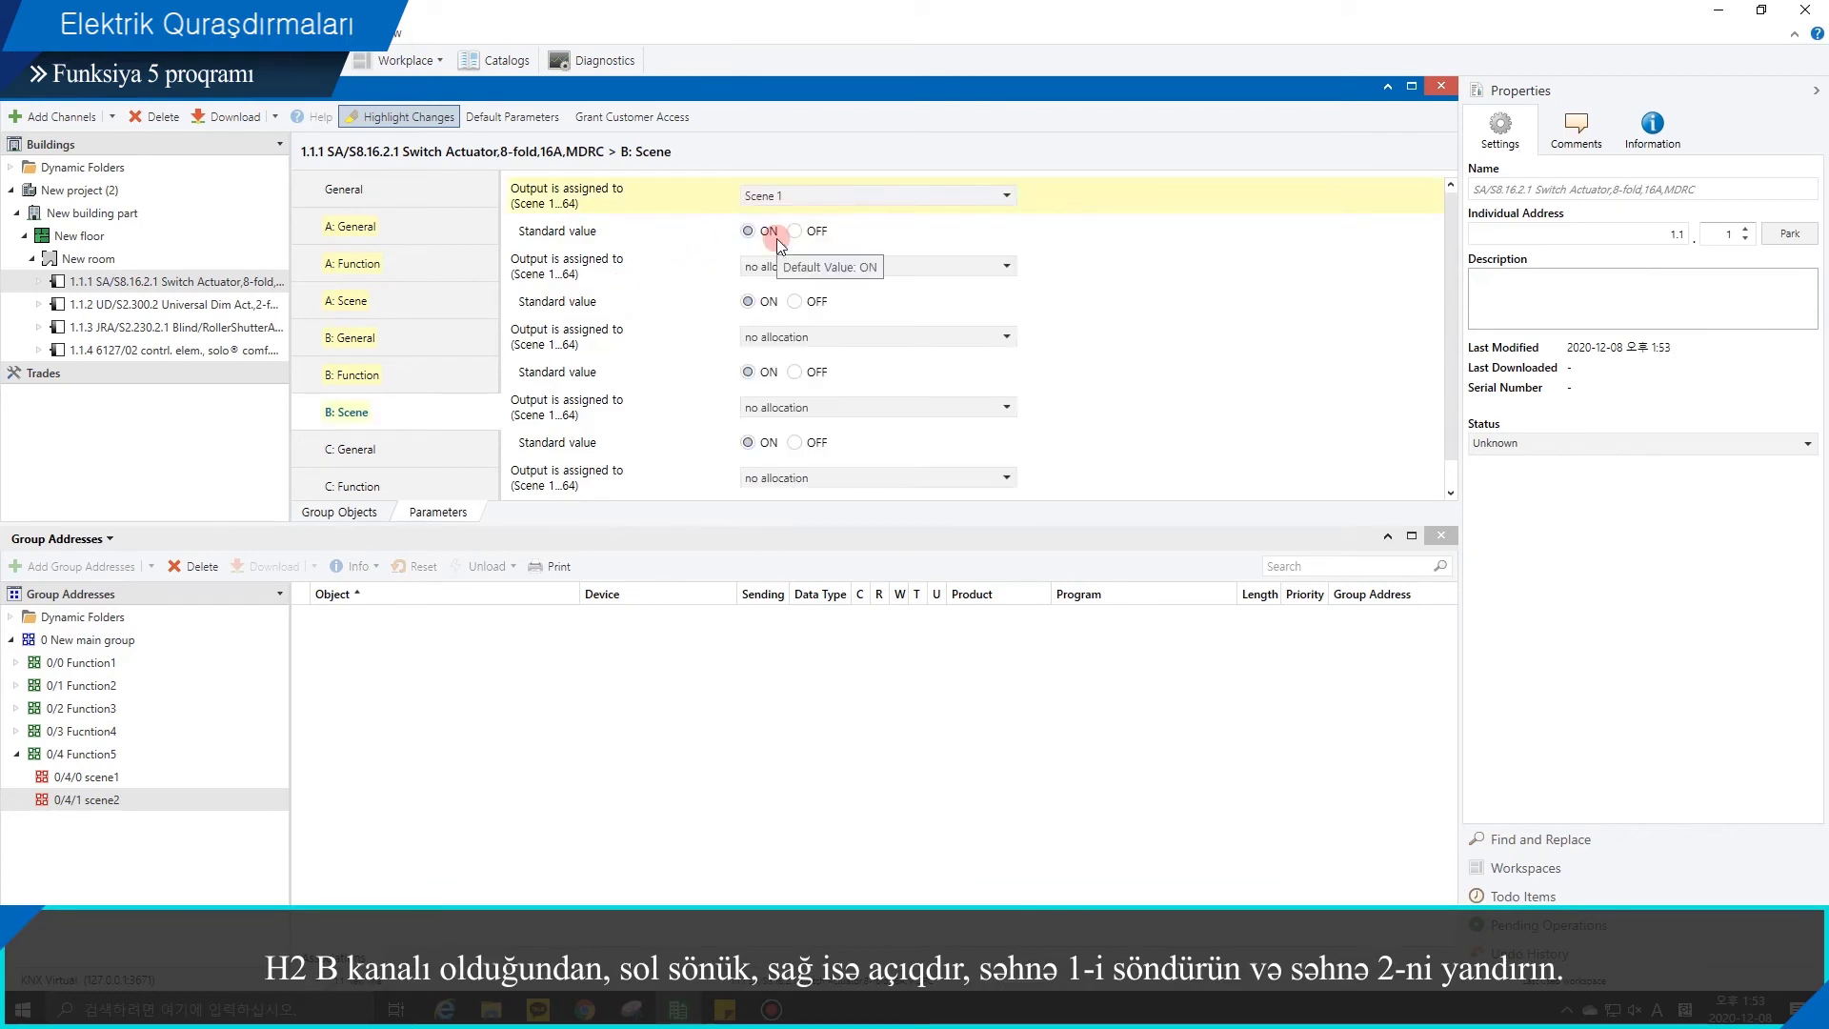
click(779, 268)
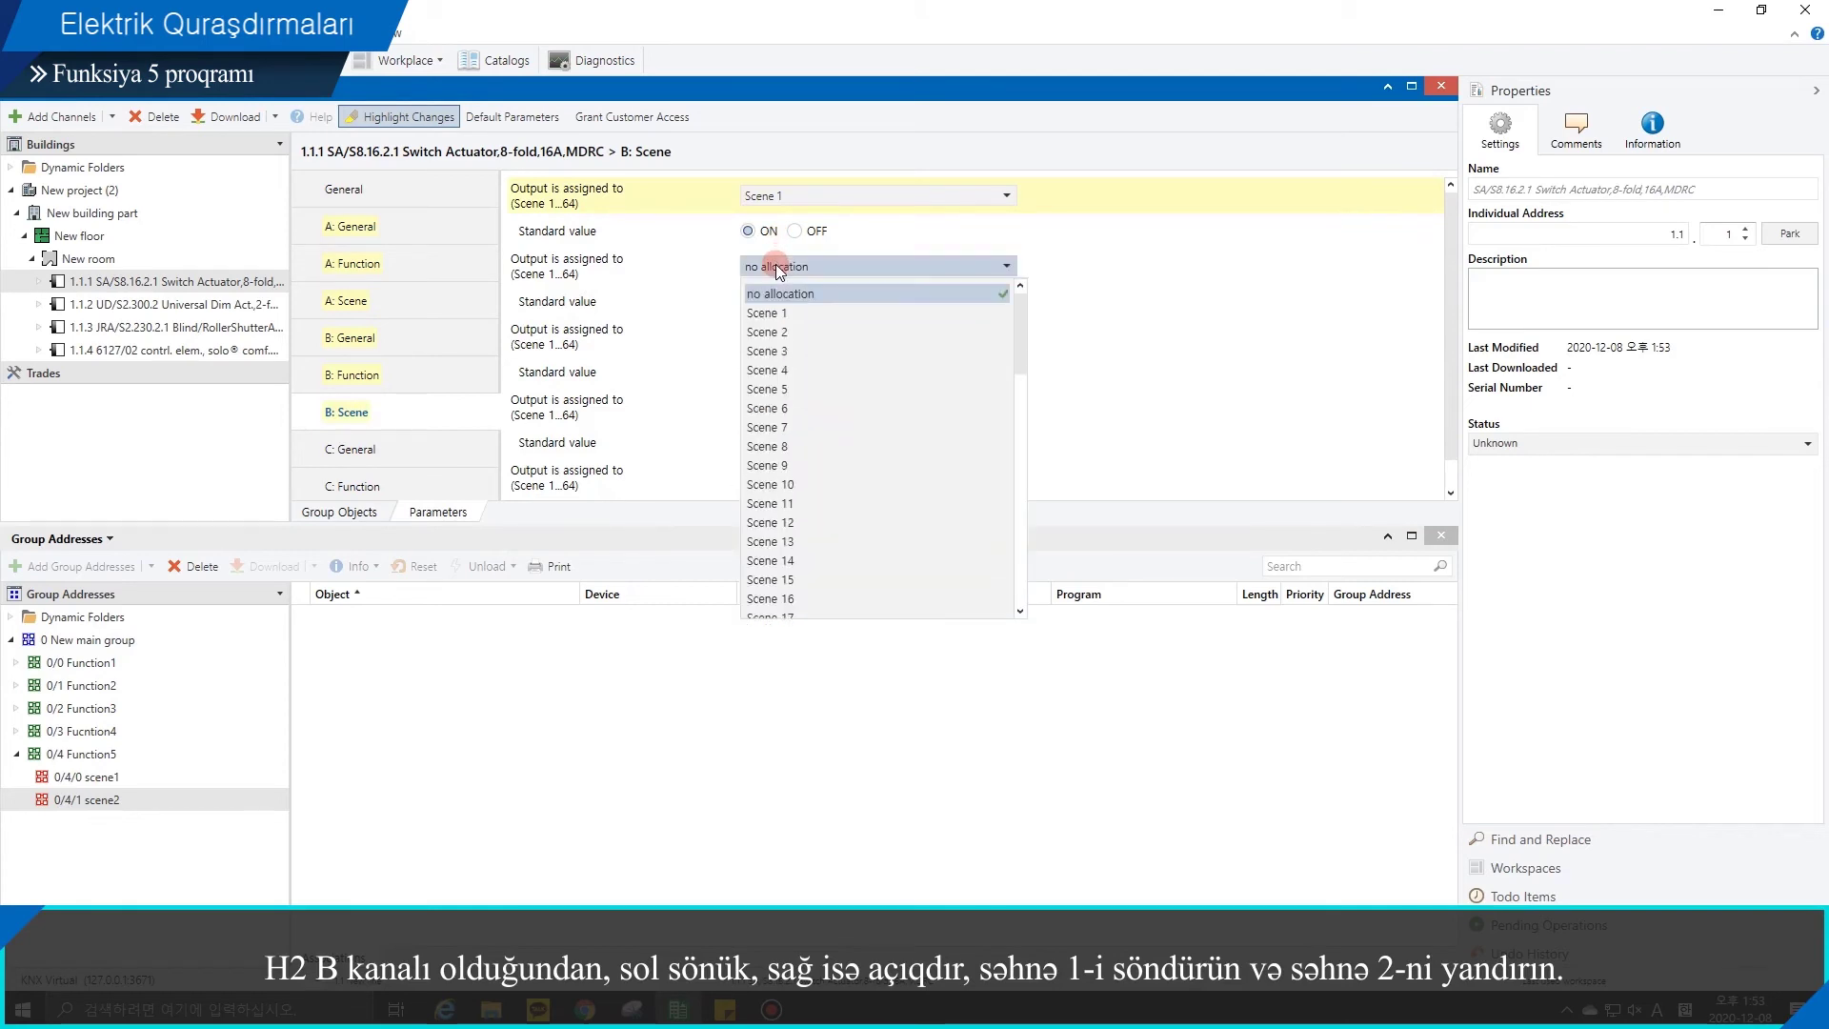
click(769, 333)
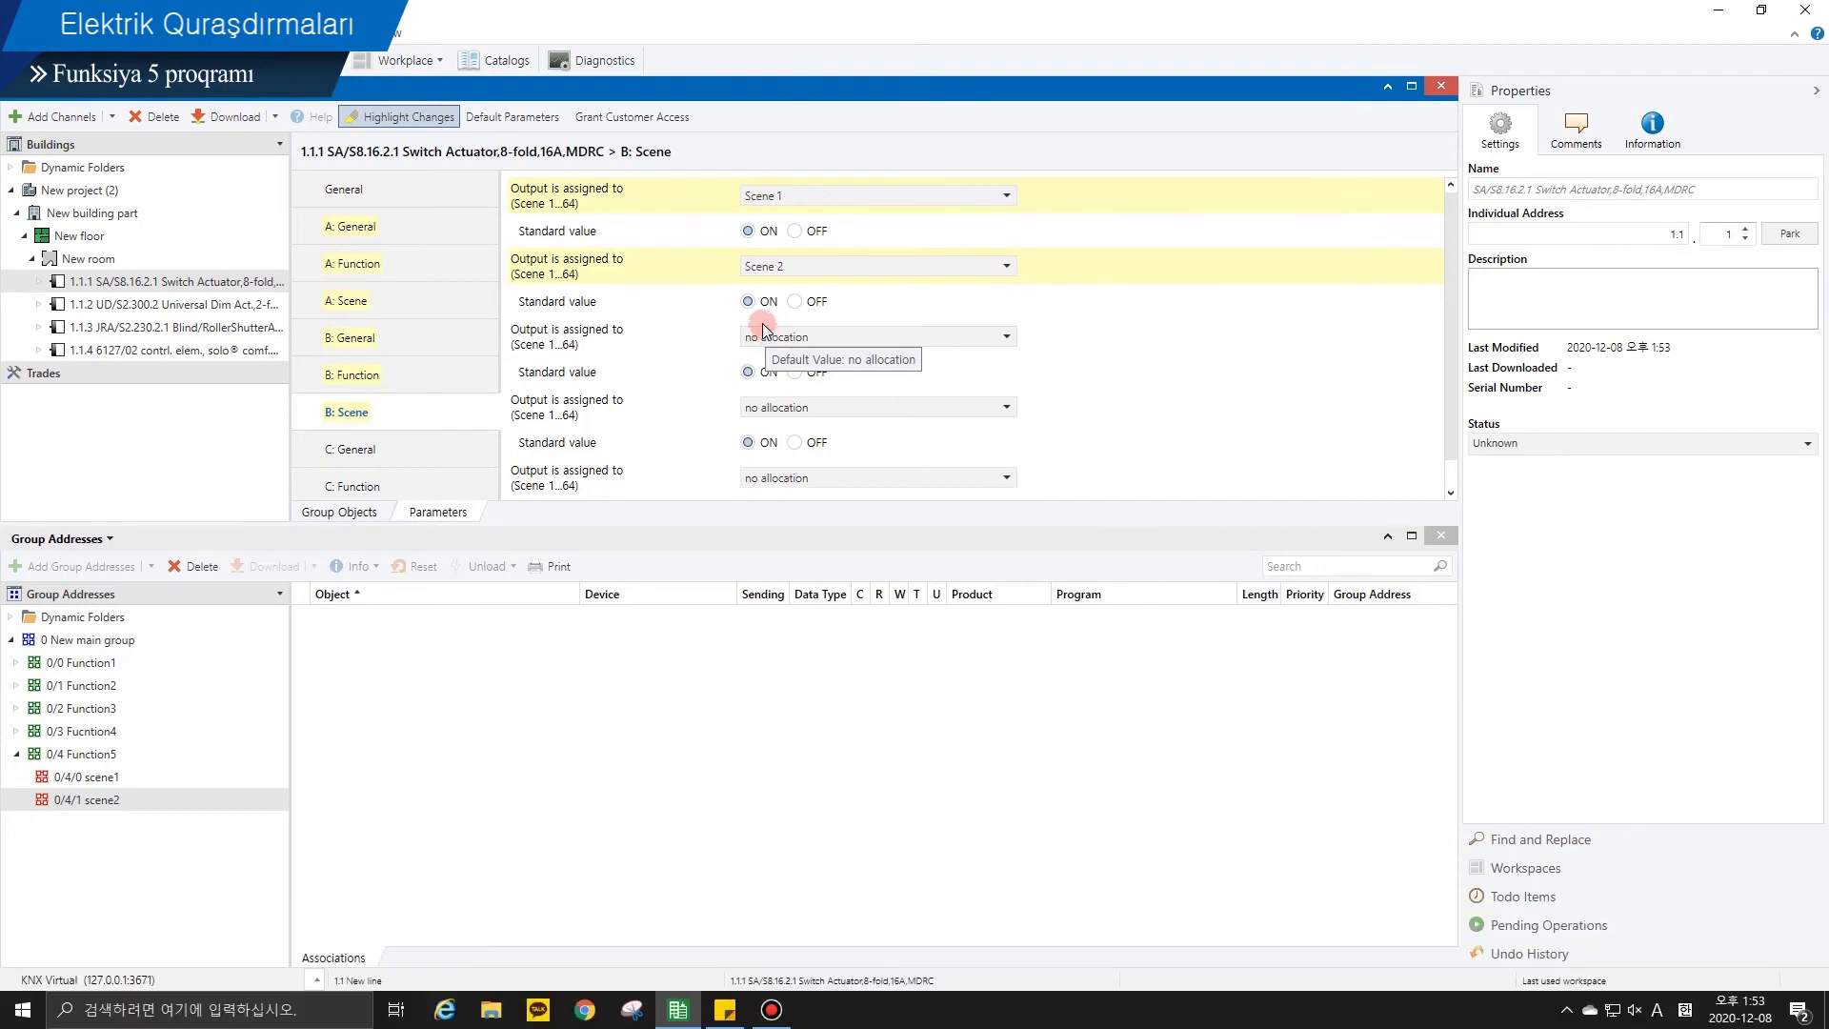
click(796, 231)
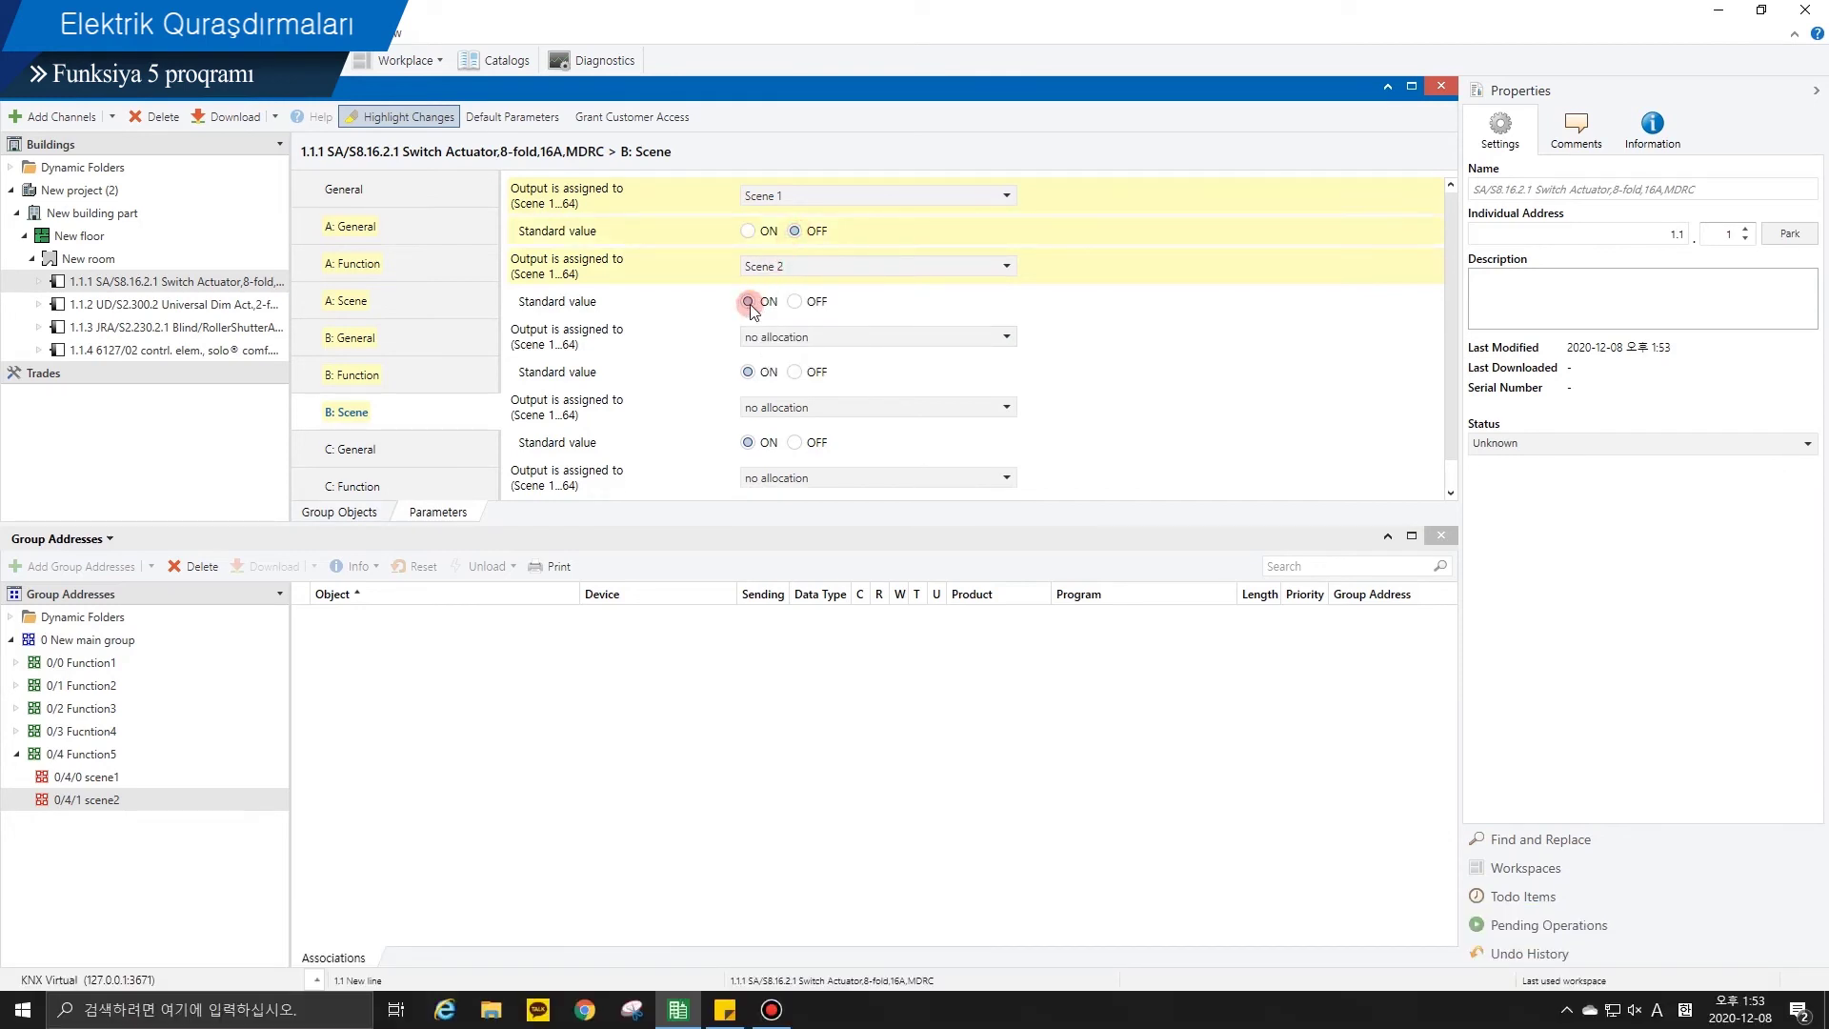
Step: Link the 8 bit scene objects of outputs A and B on switch actuator 1.1.1 to both 0/4/0 scene1 and 0/4/1 scene2
click(327, 513)
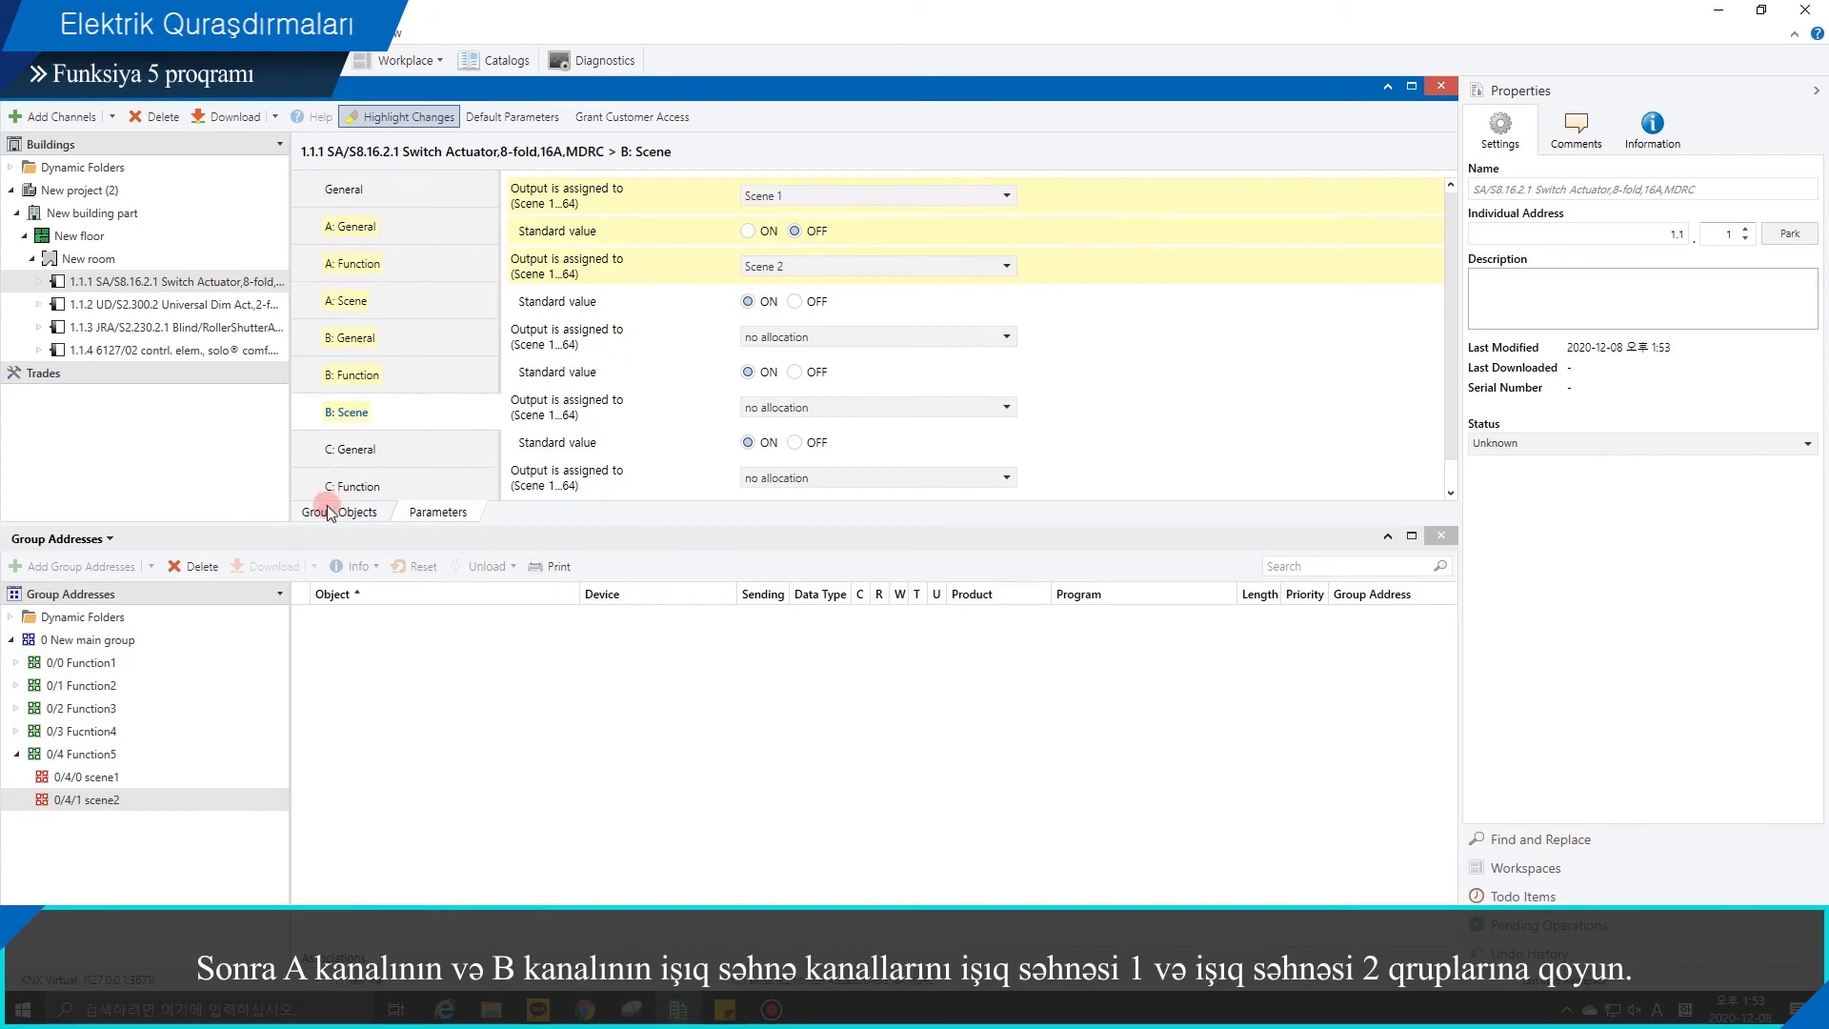
click(181, 778)
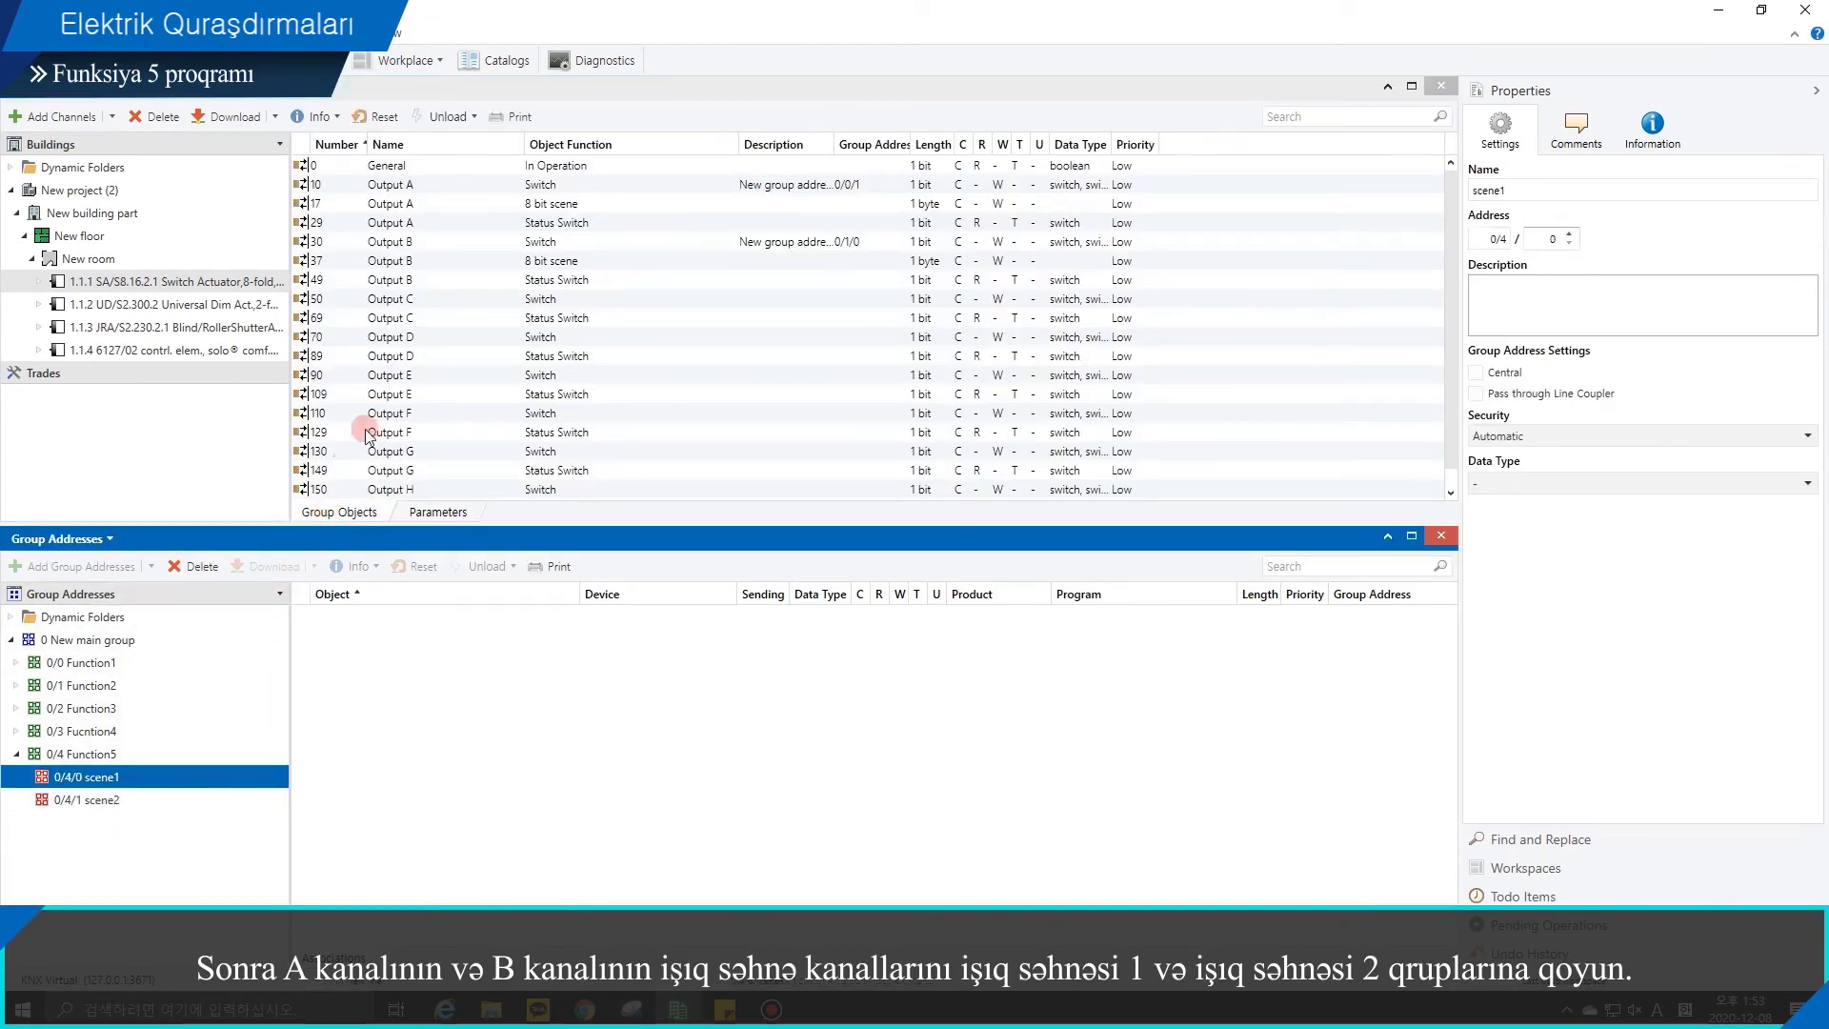
click(553, 241)
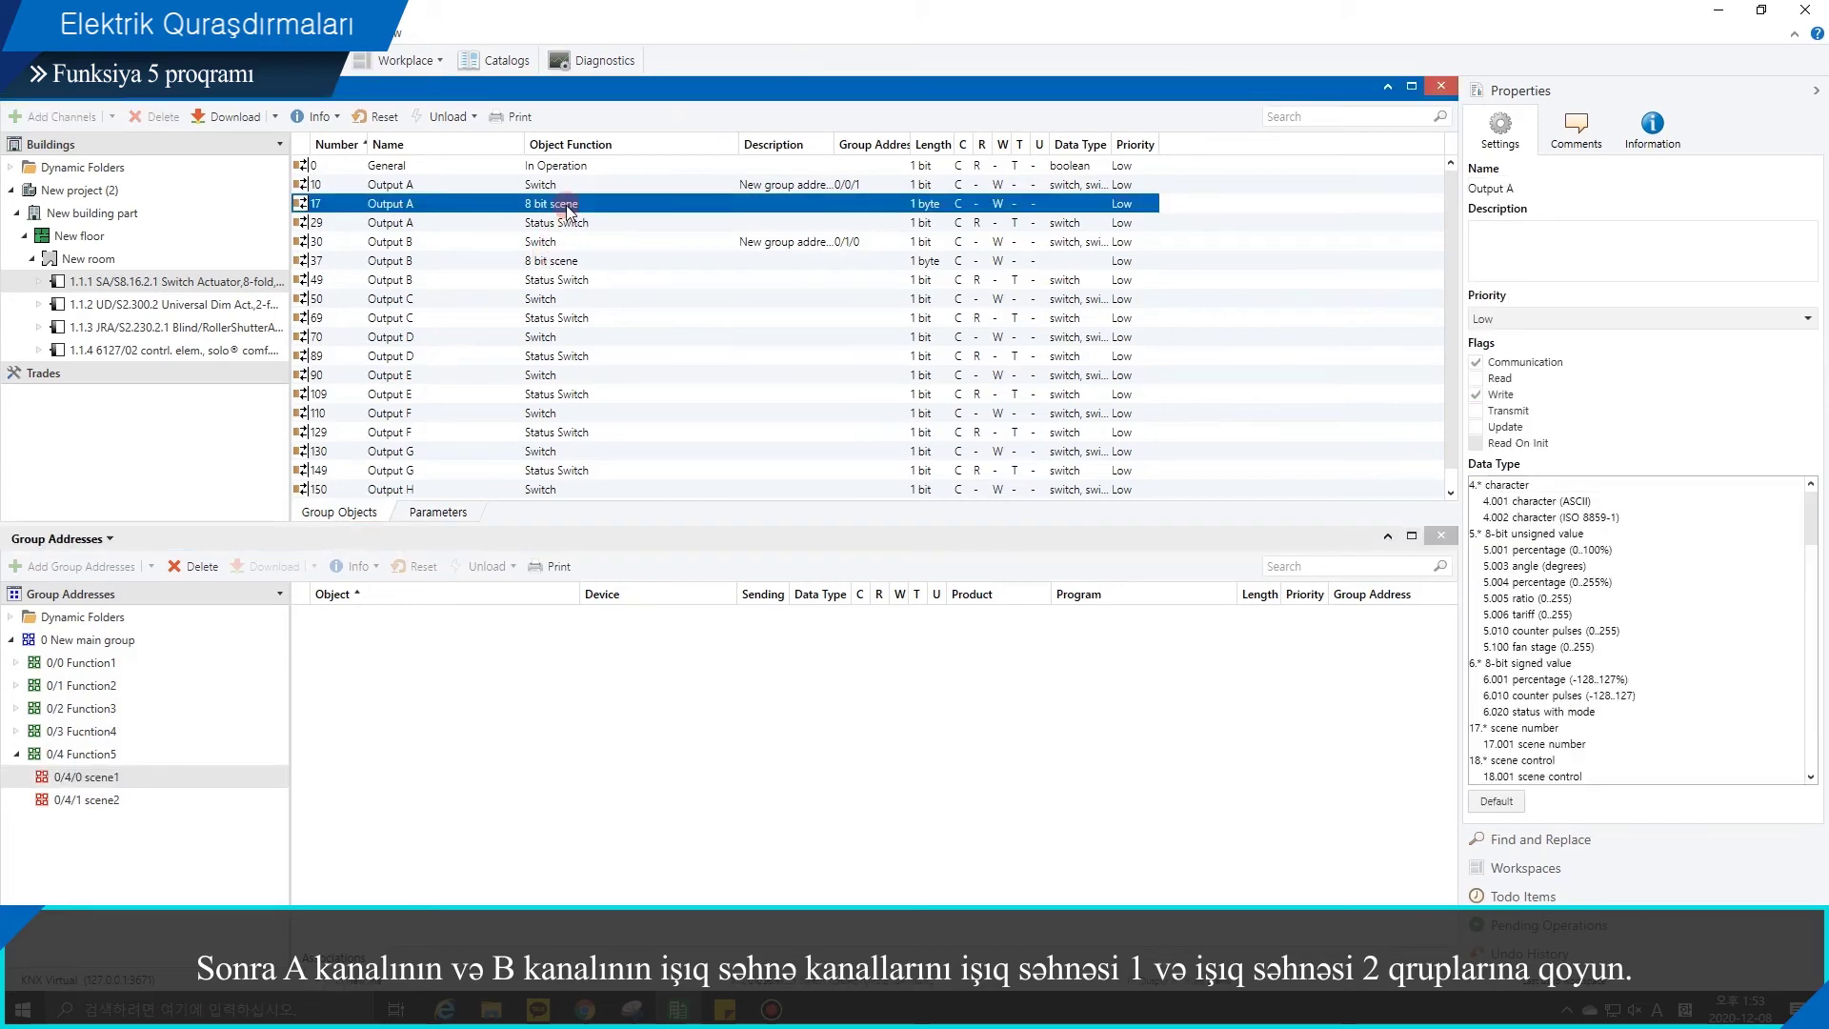
click(541, 261)
ctrl+click(541, 261)
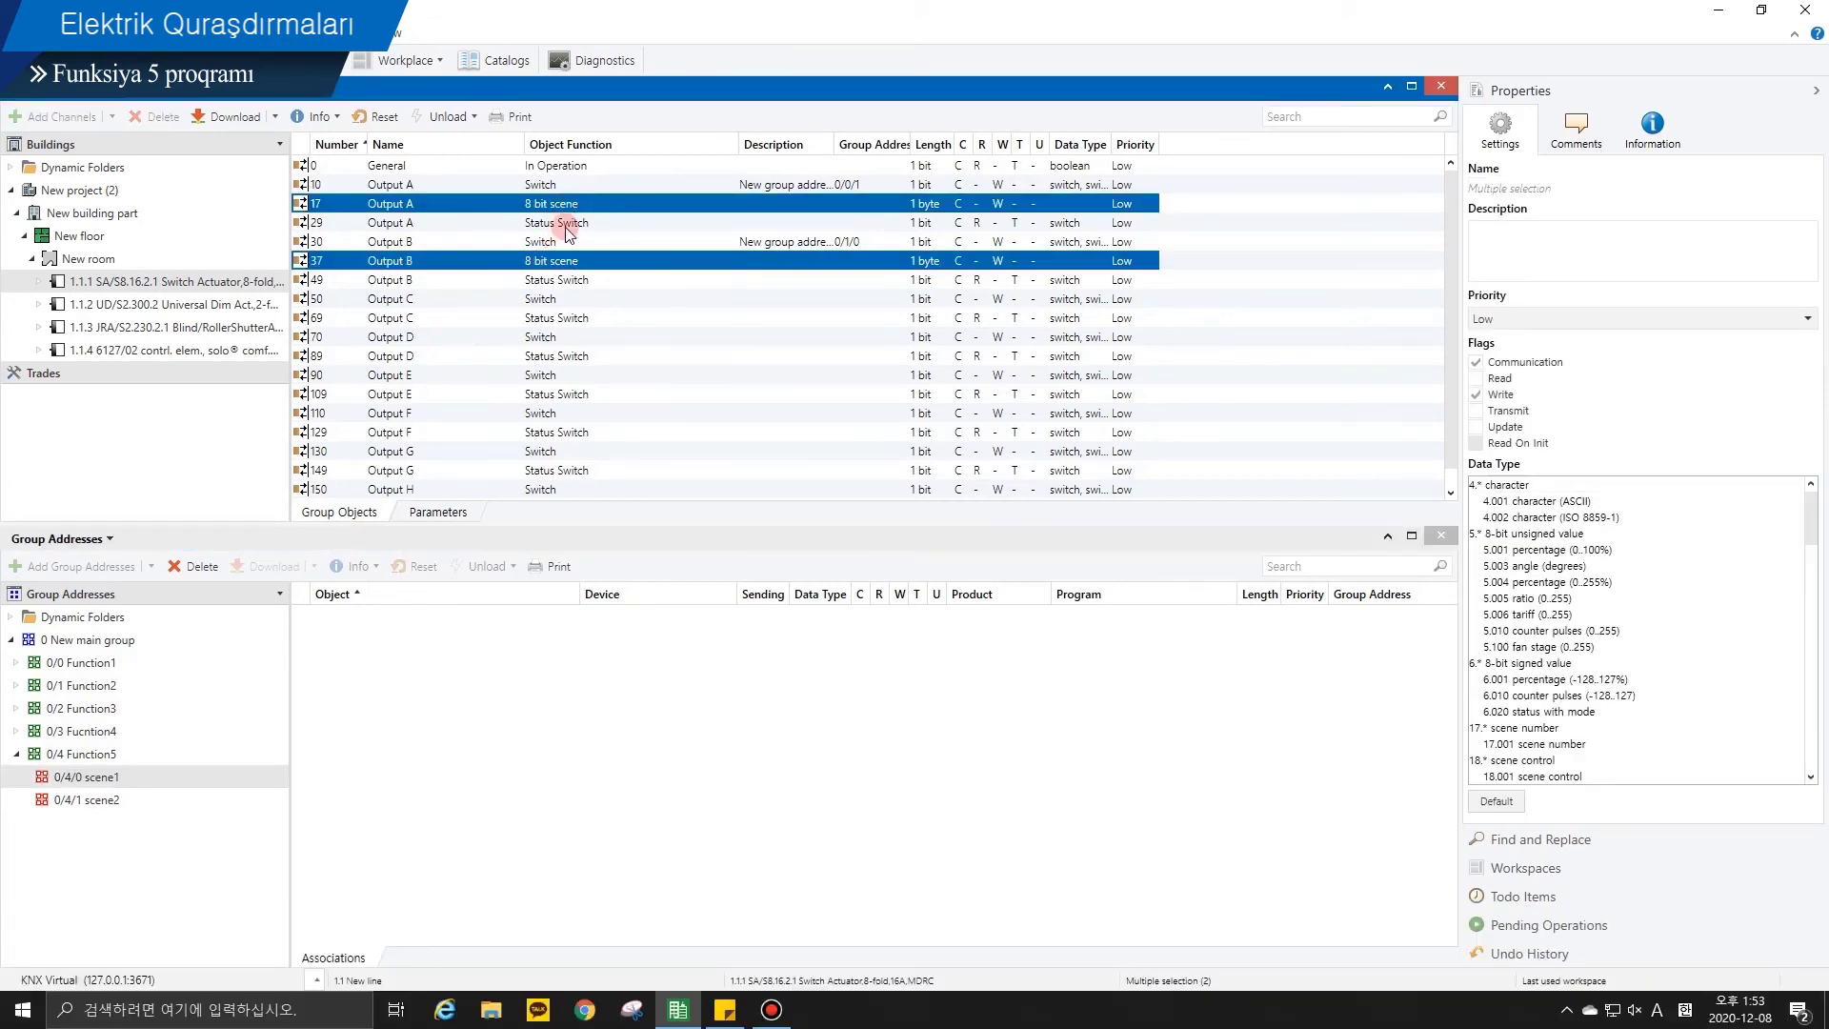
drag(578, 207, 486, 662)
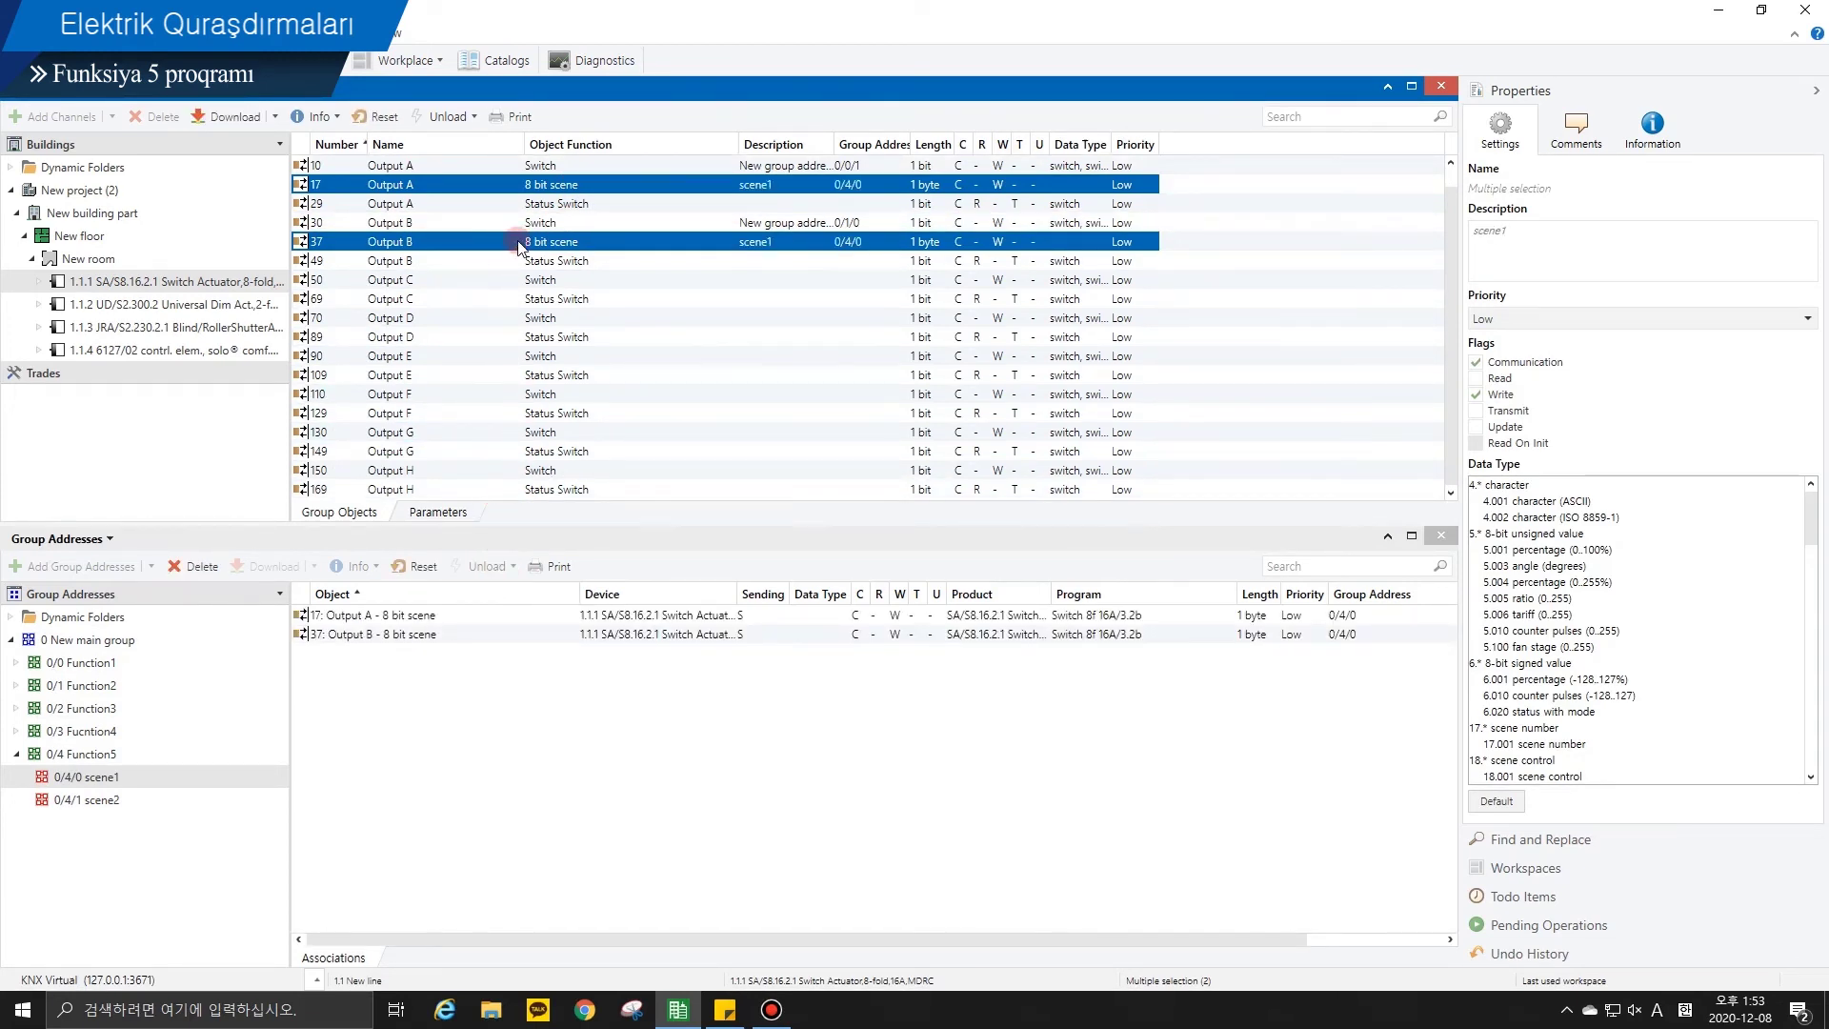
drag(520, 246, 170, 798)
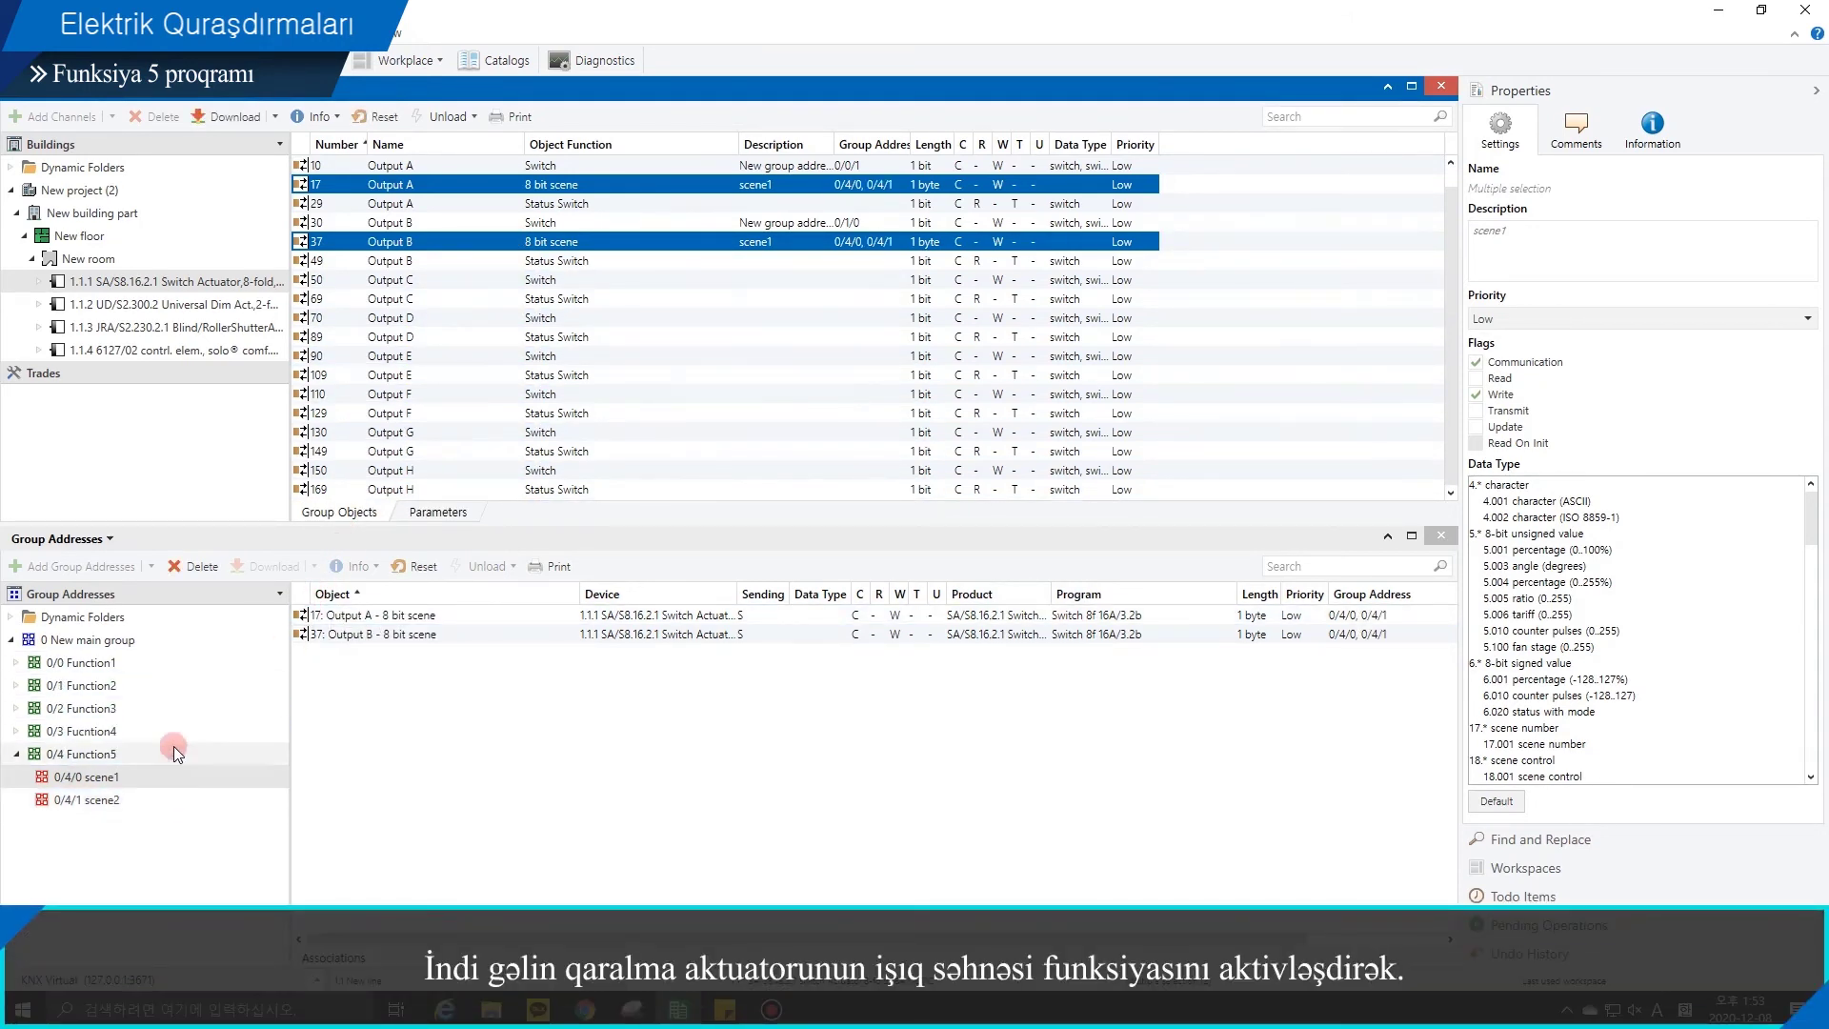
Step: Enable the 8-bit scene function for output A of universal dim actuator 1.1.2
click(195, 309)
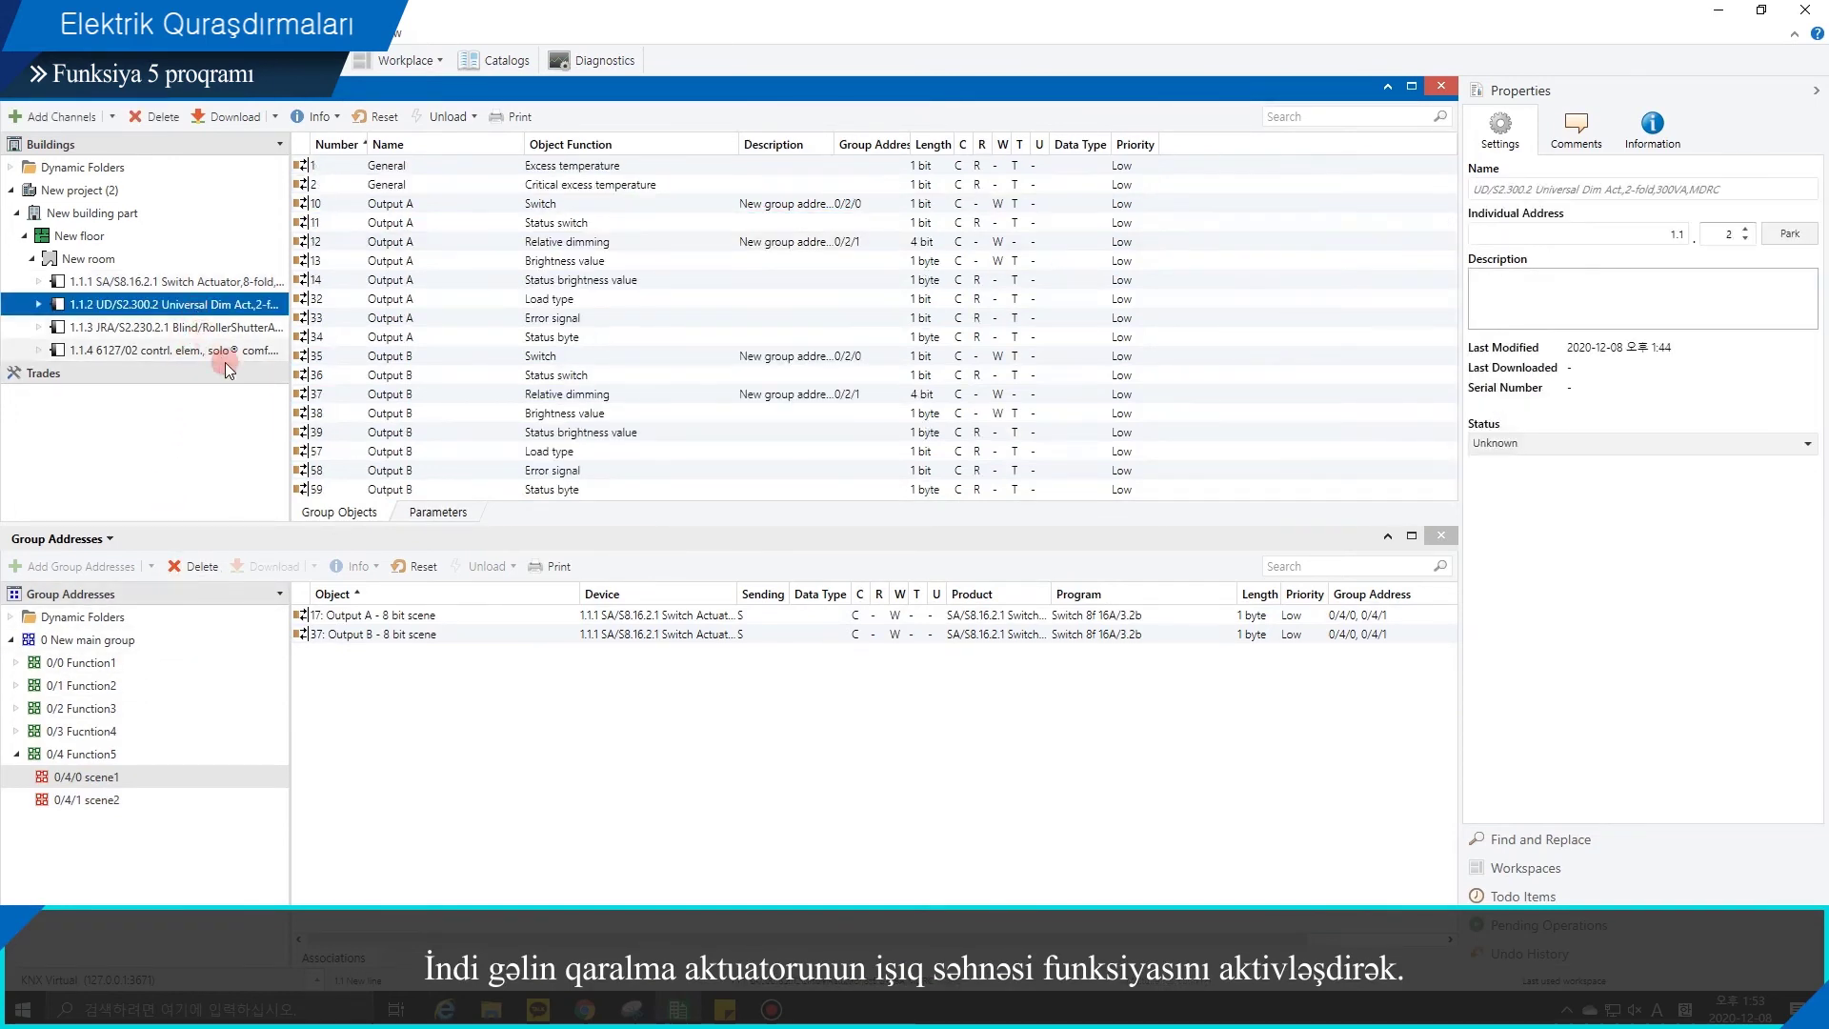
click(321, 459)
click(423, 511)
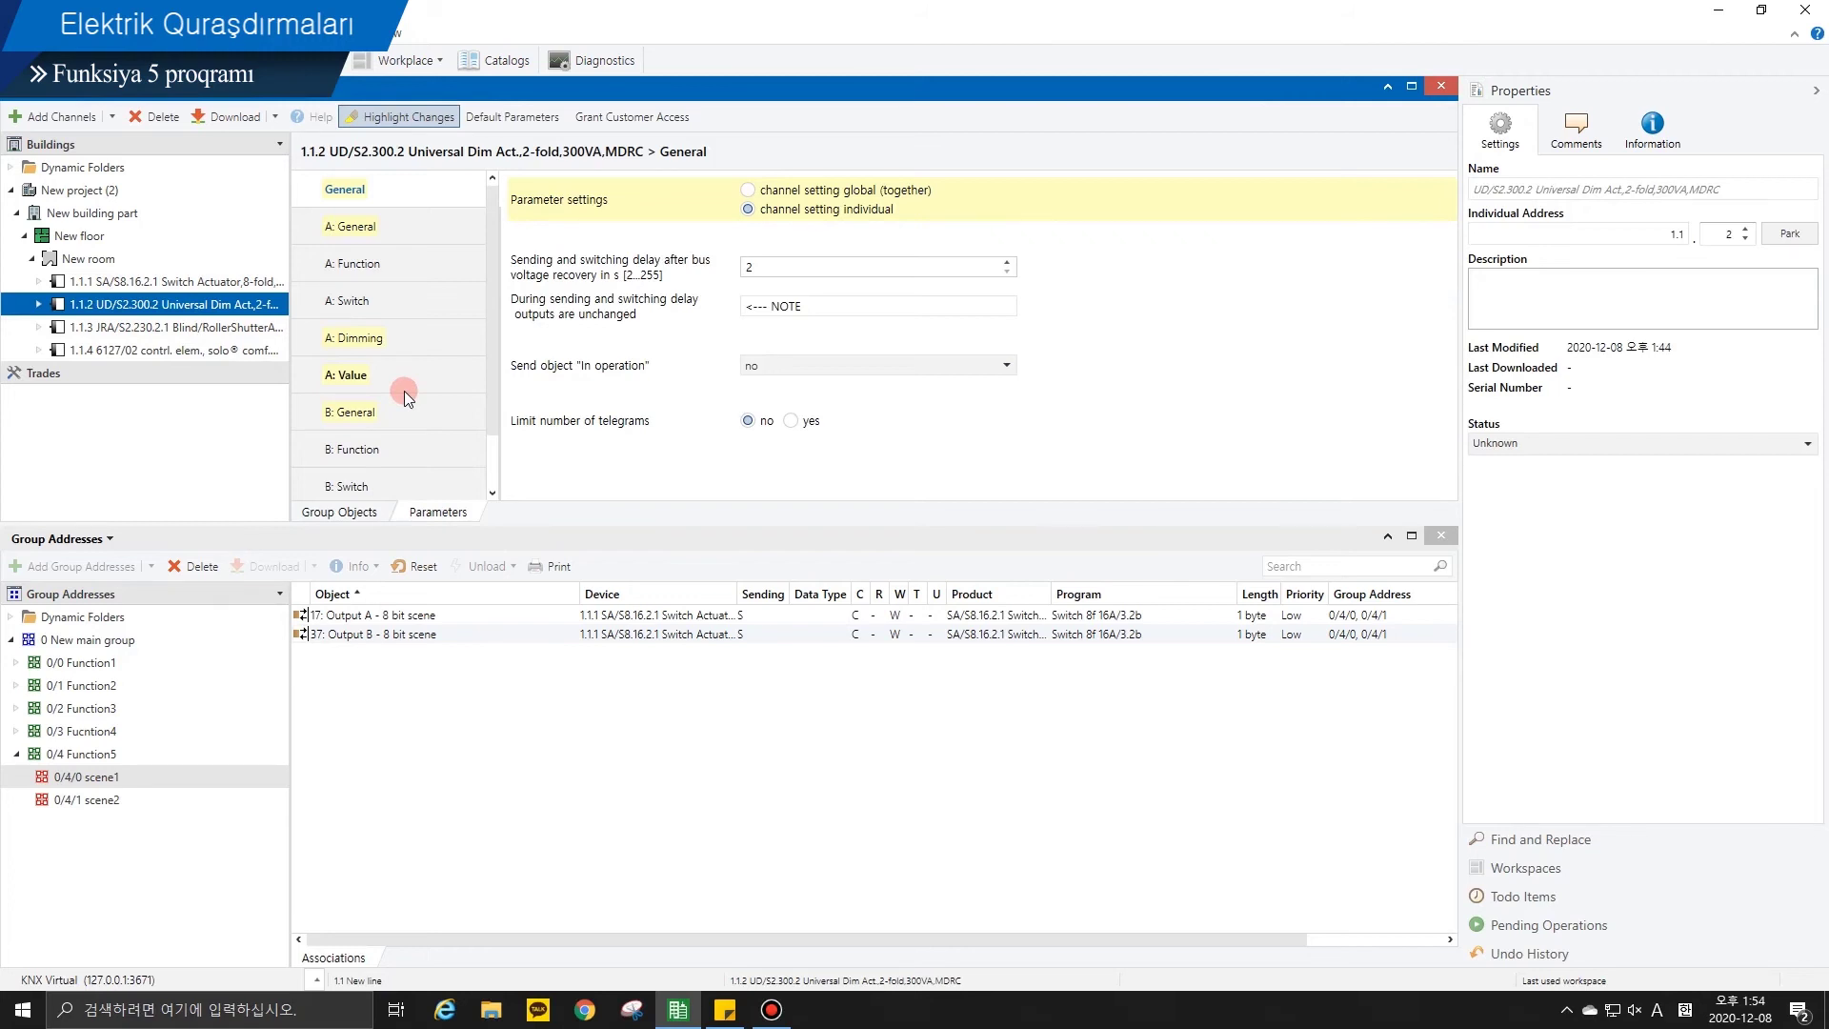
click(398, 271)
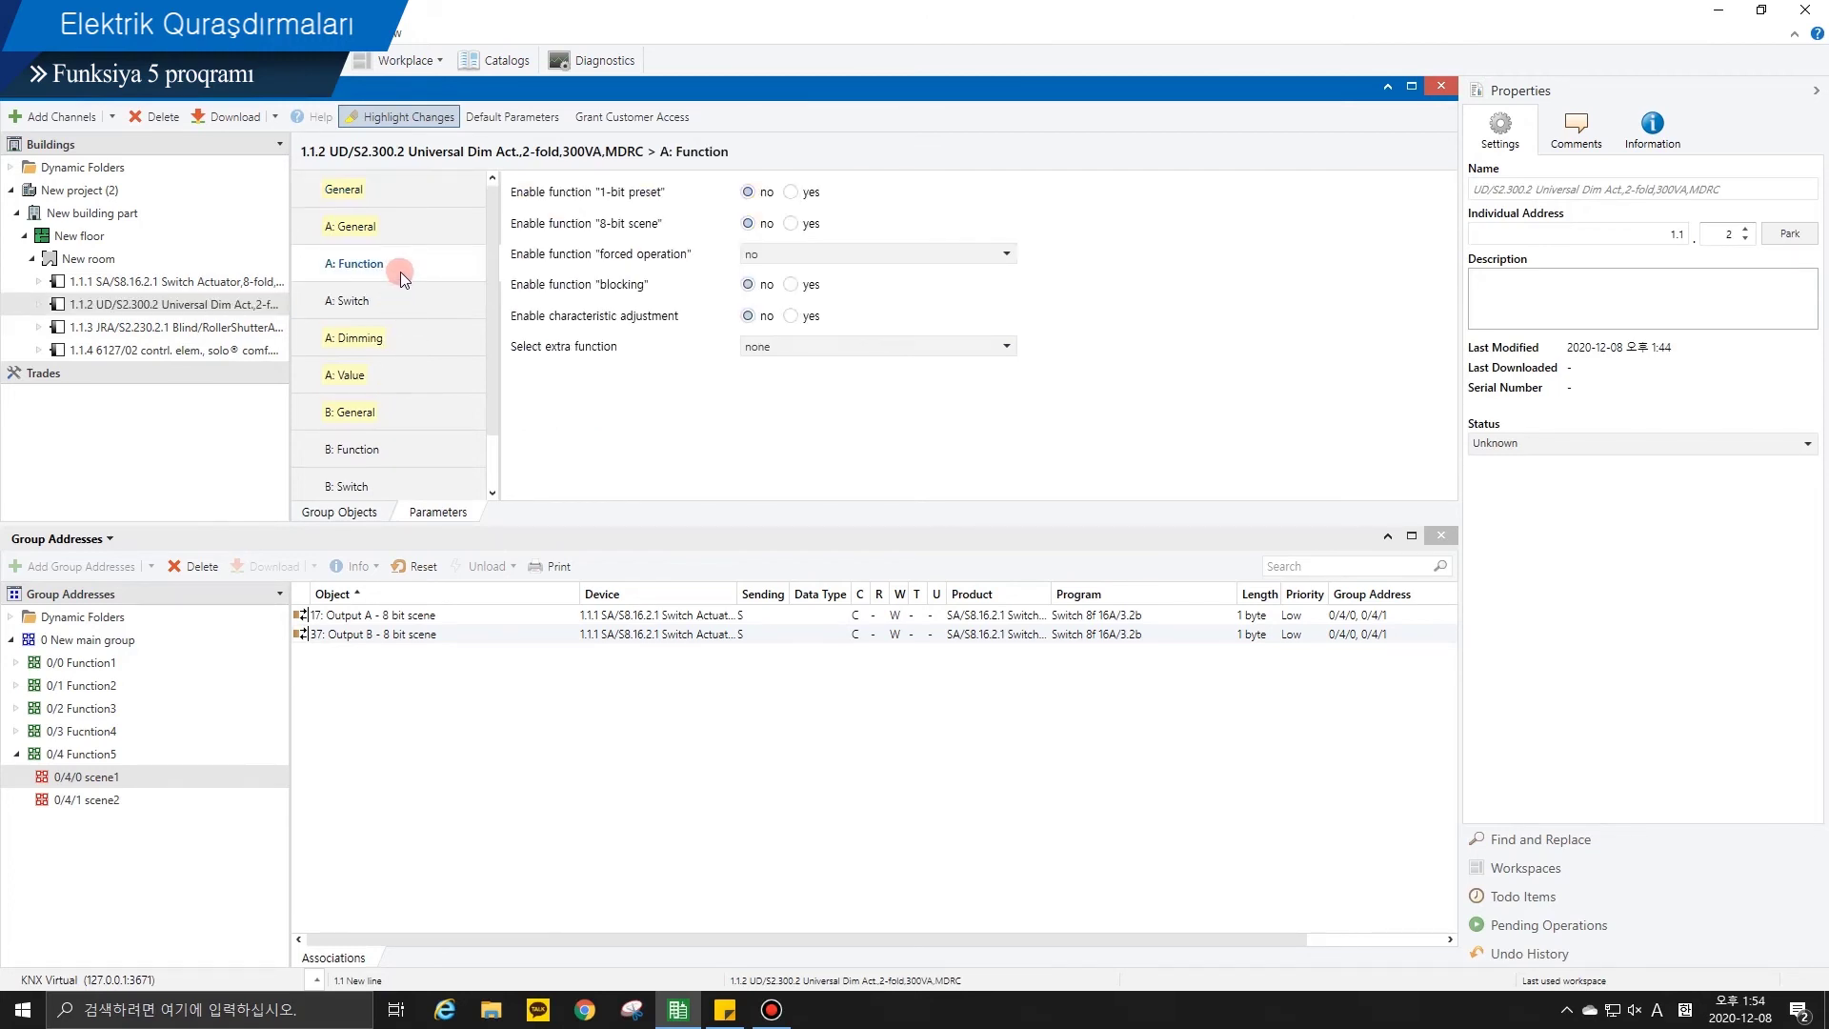
click(792, 224)
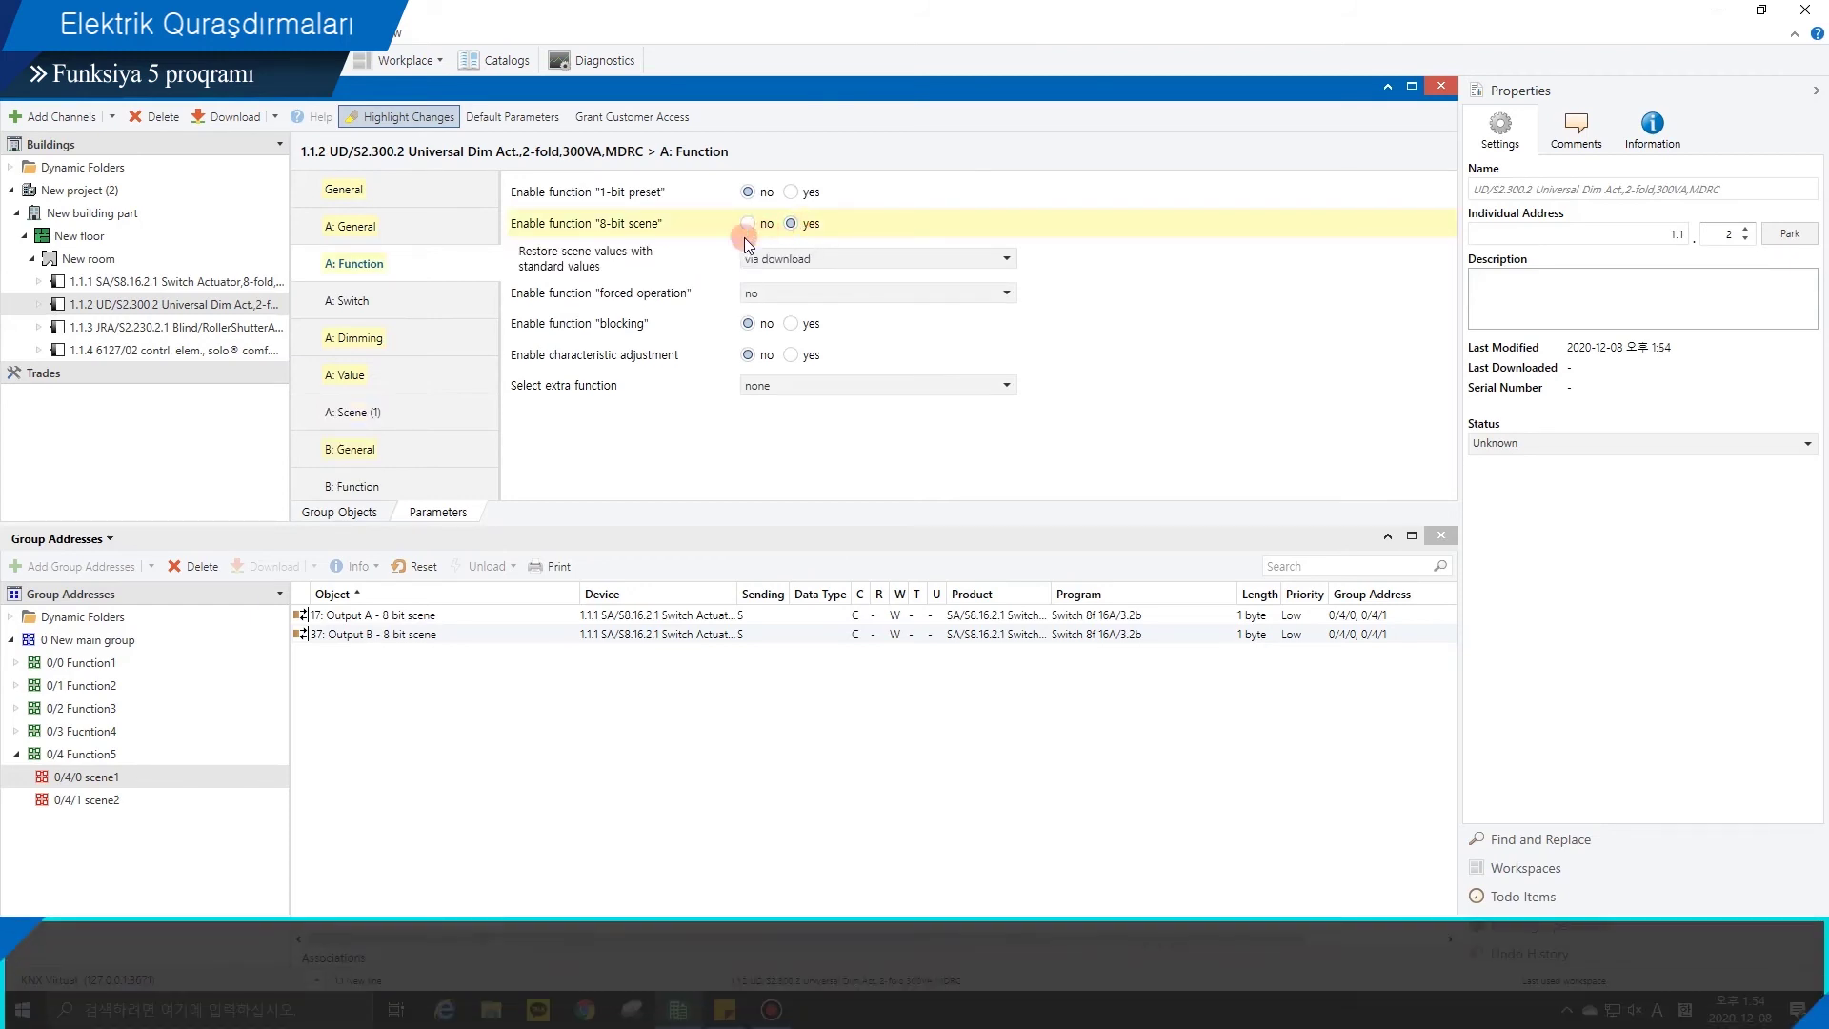
Step: Assign the dim actuator's first two output A scene assignments to Scene no. 1 and Scene no. 2
click(402, 410)
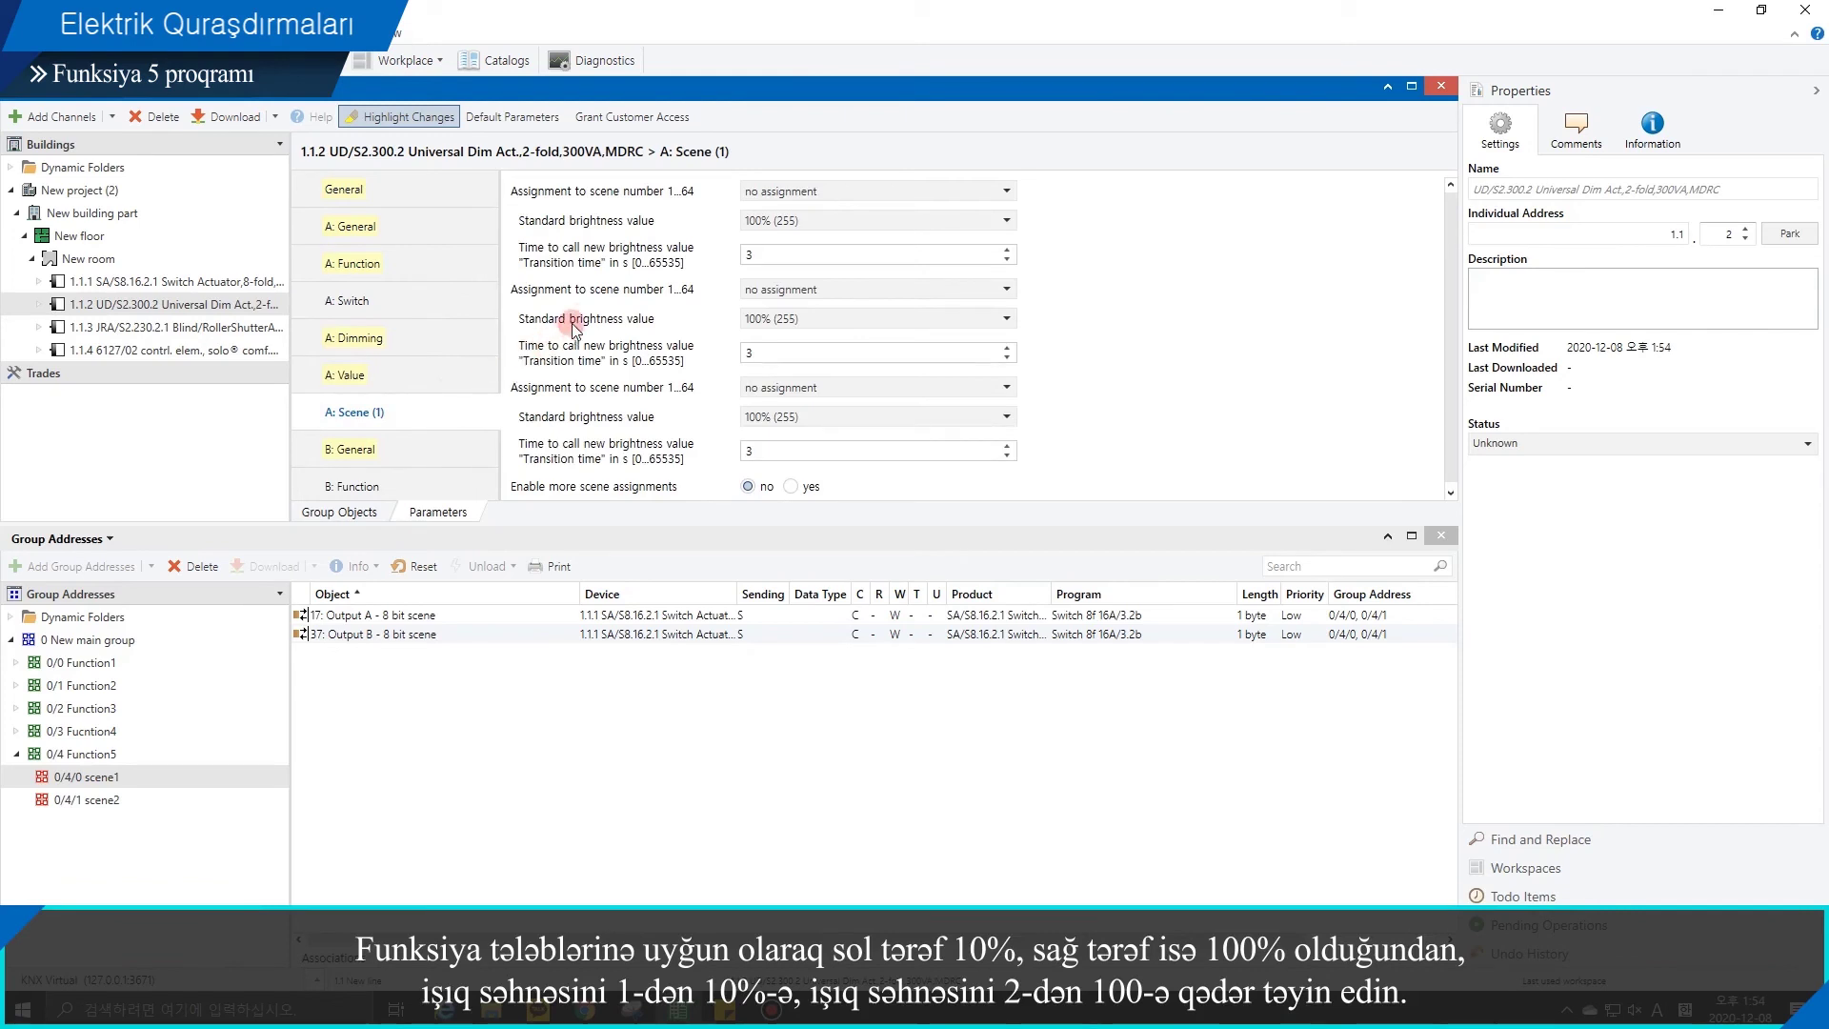
click(744, 192)
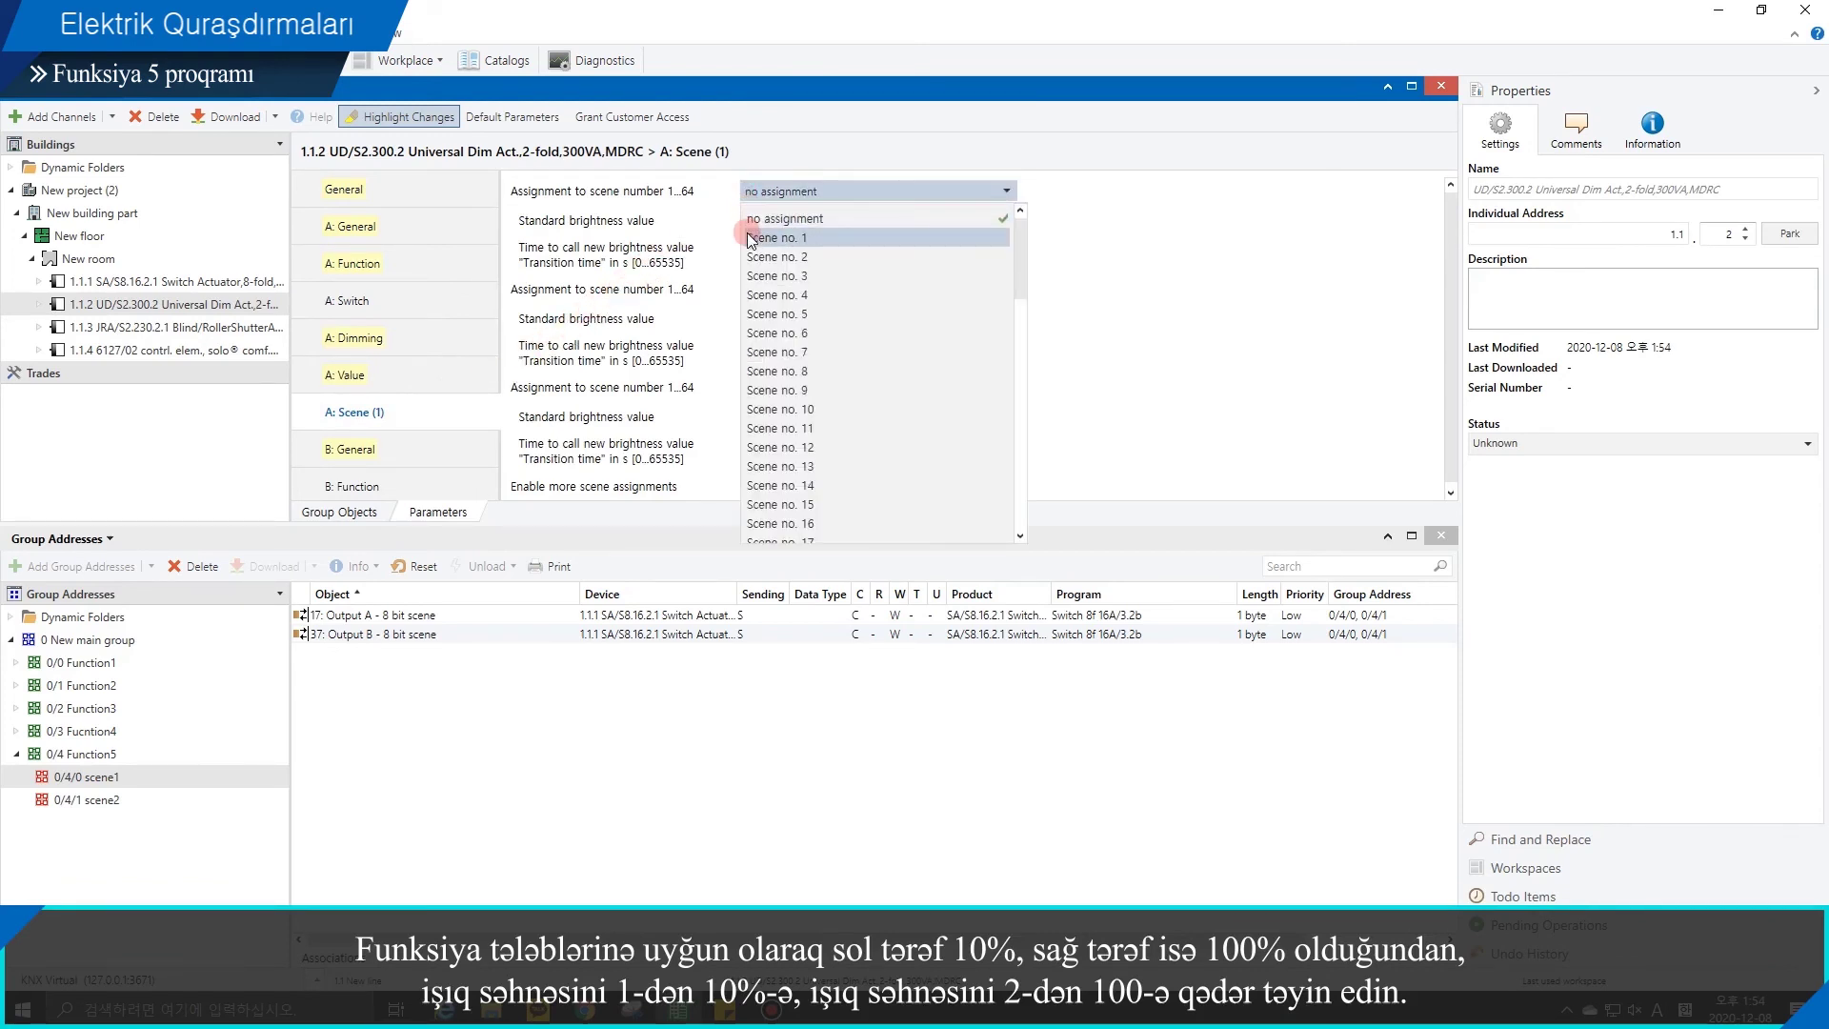
click(750, 238)
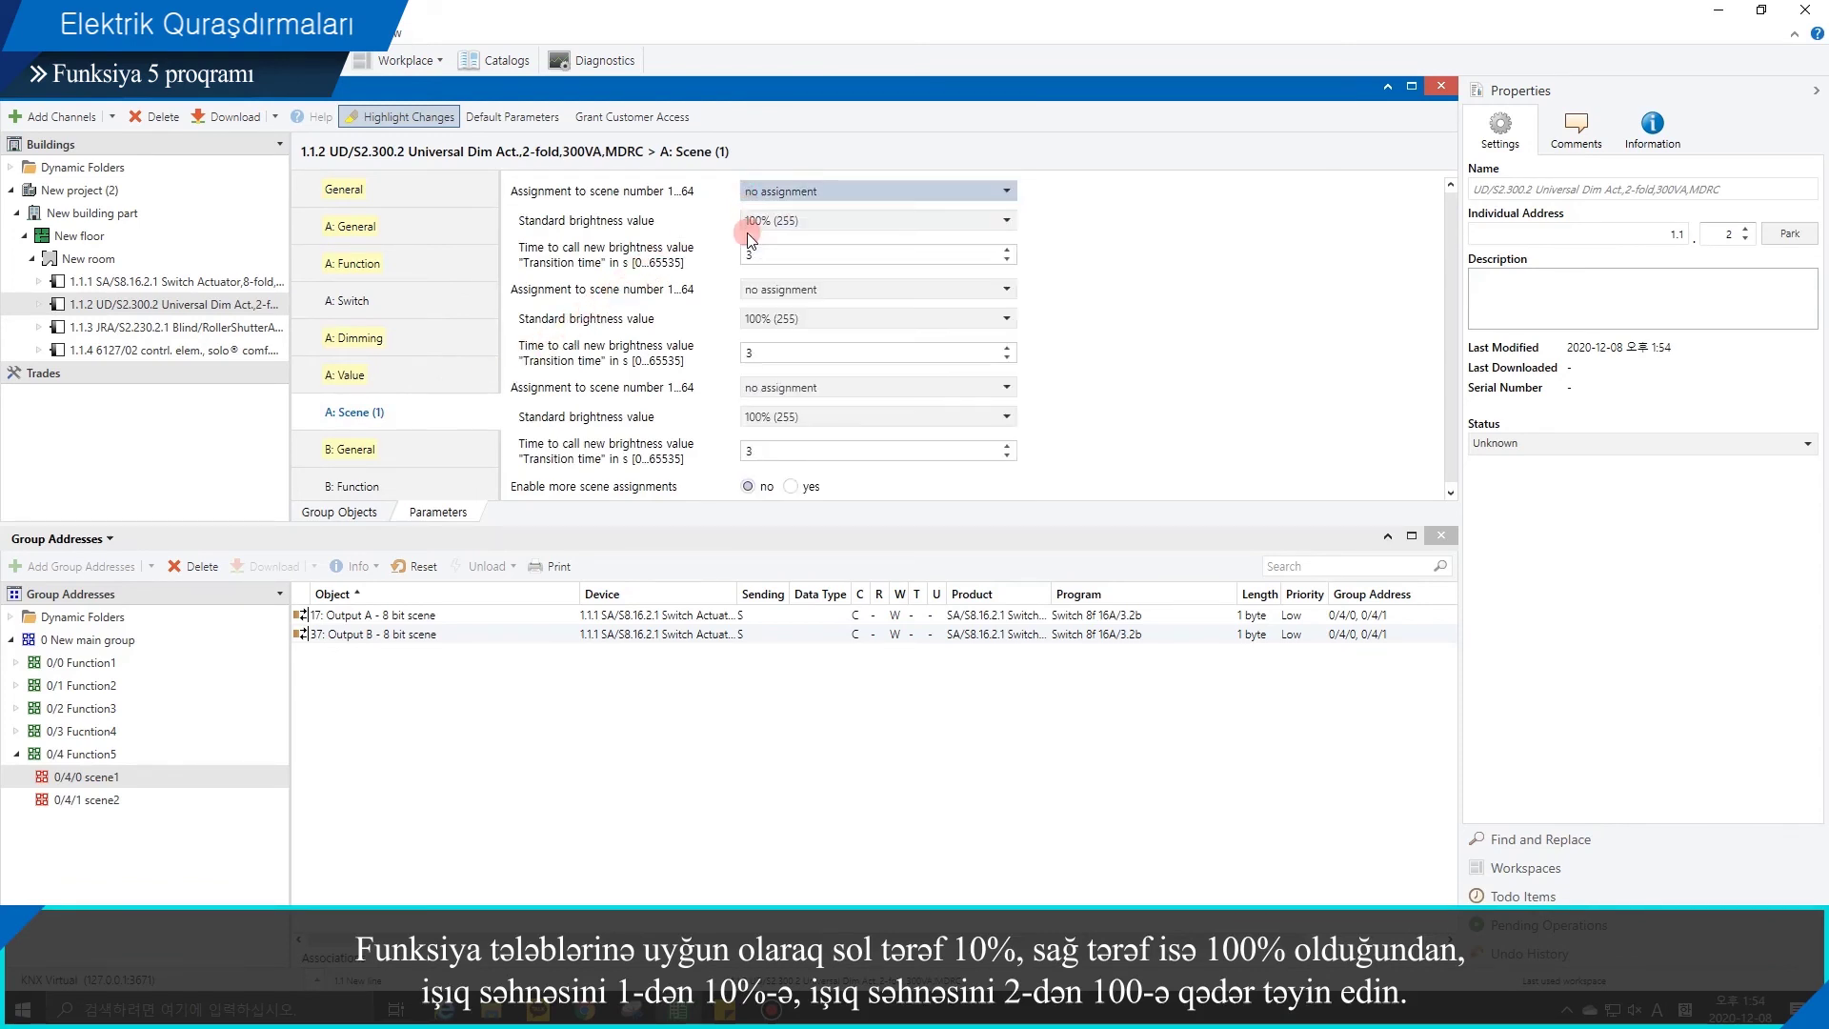
click(762, 290)
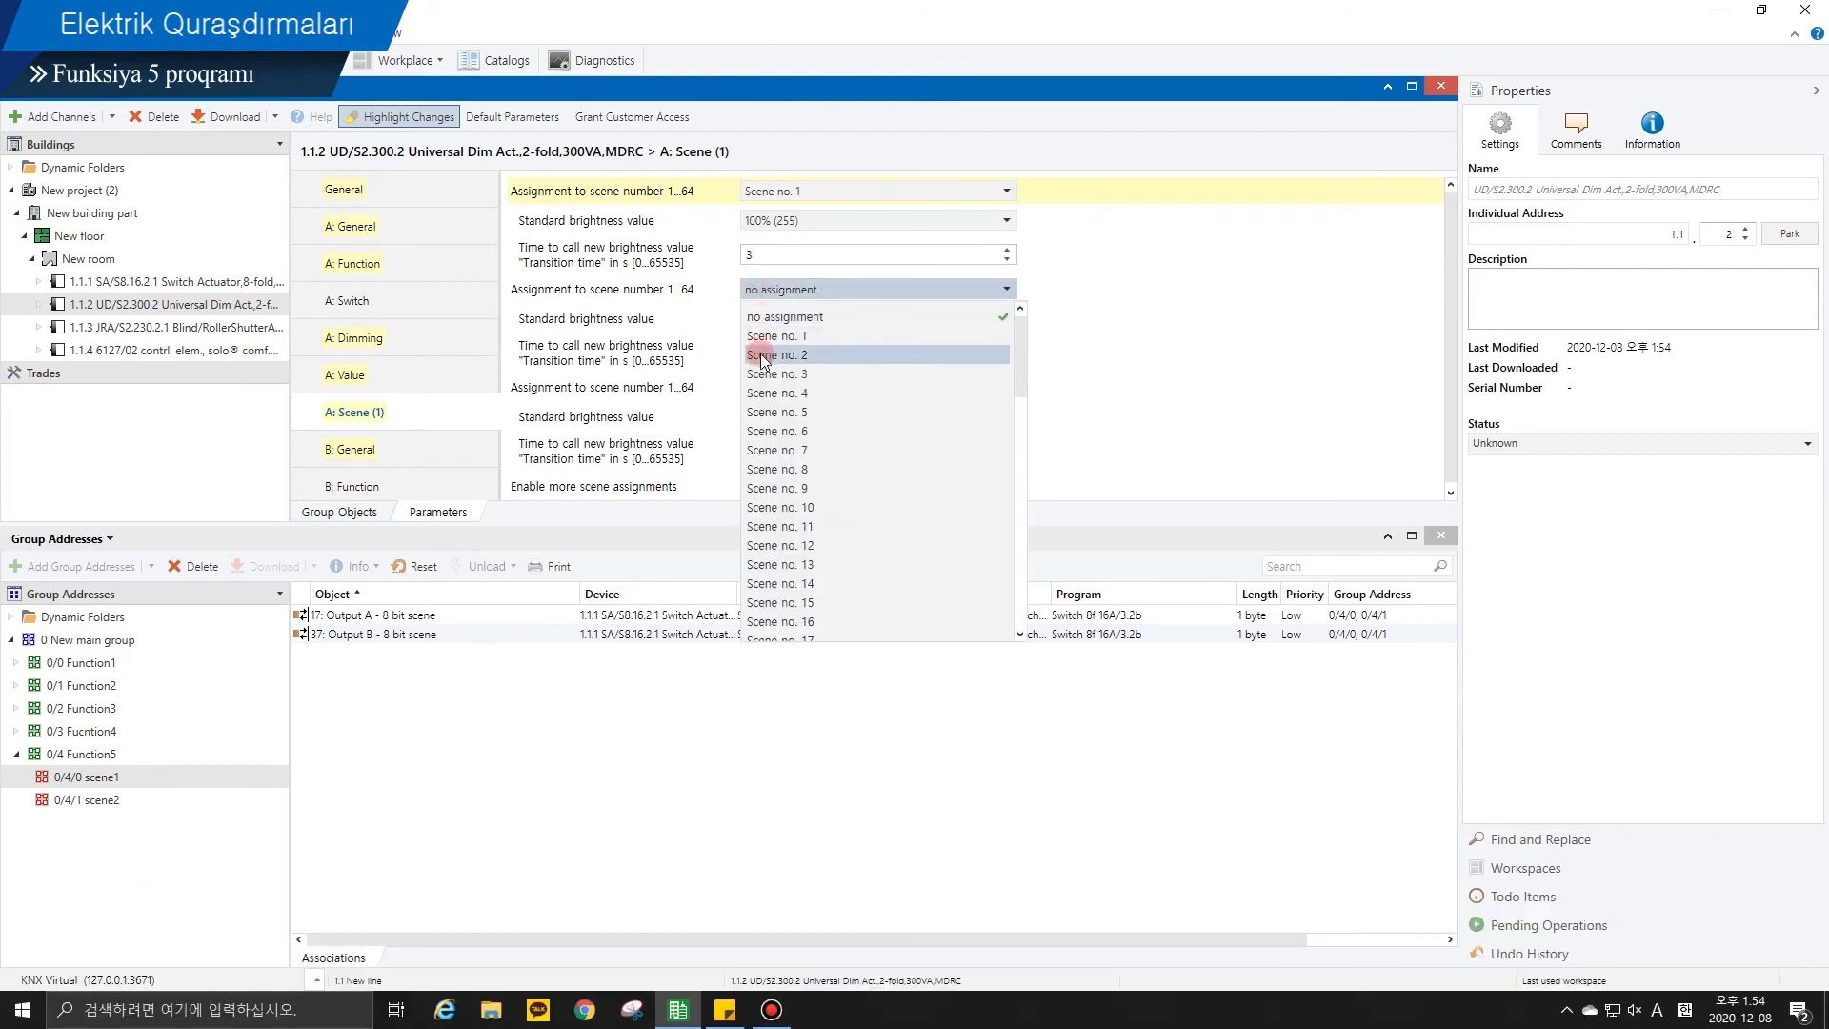
click(760, 353)
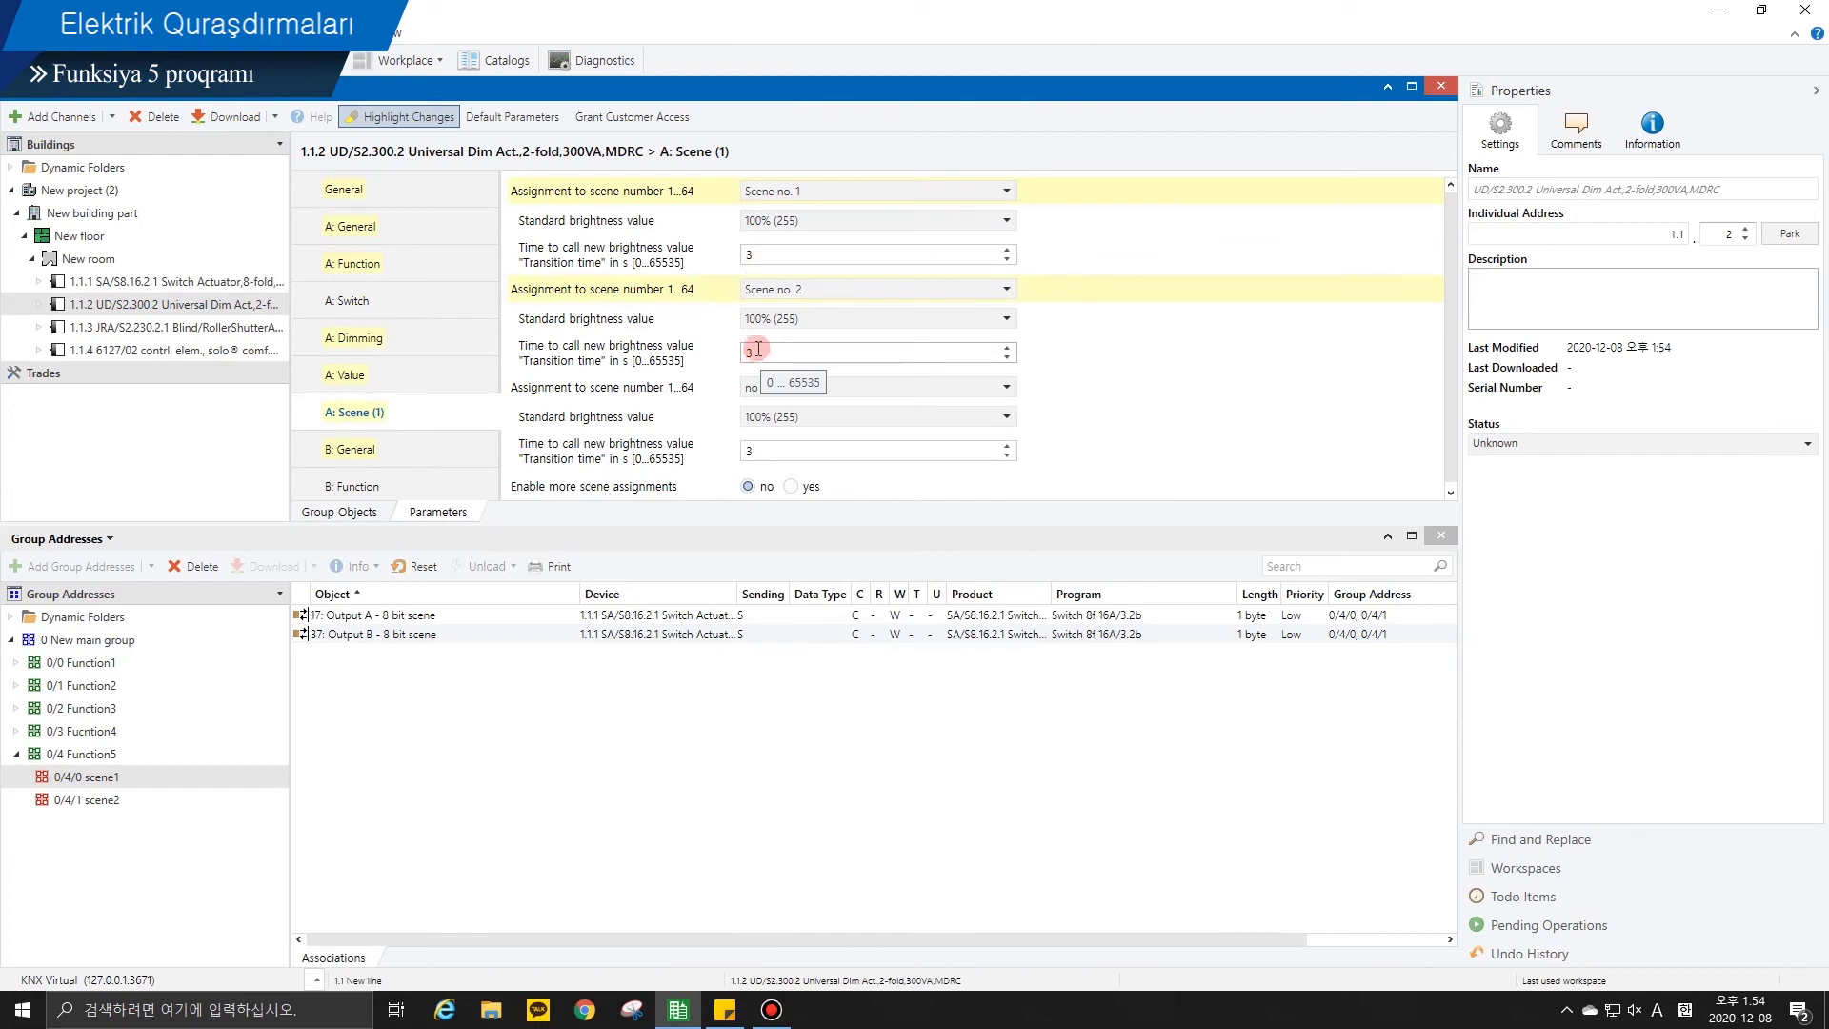
Step: For output A, set Scene no. 1's standard brightness to 10% and the transition time of both scenes to 0 s
click(769, 225)
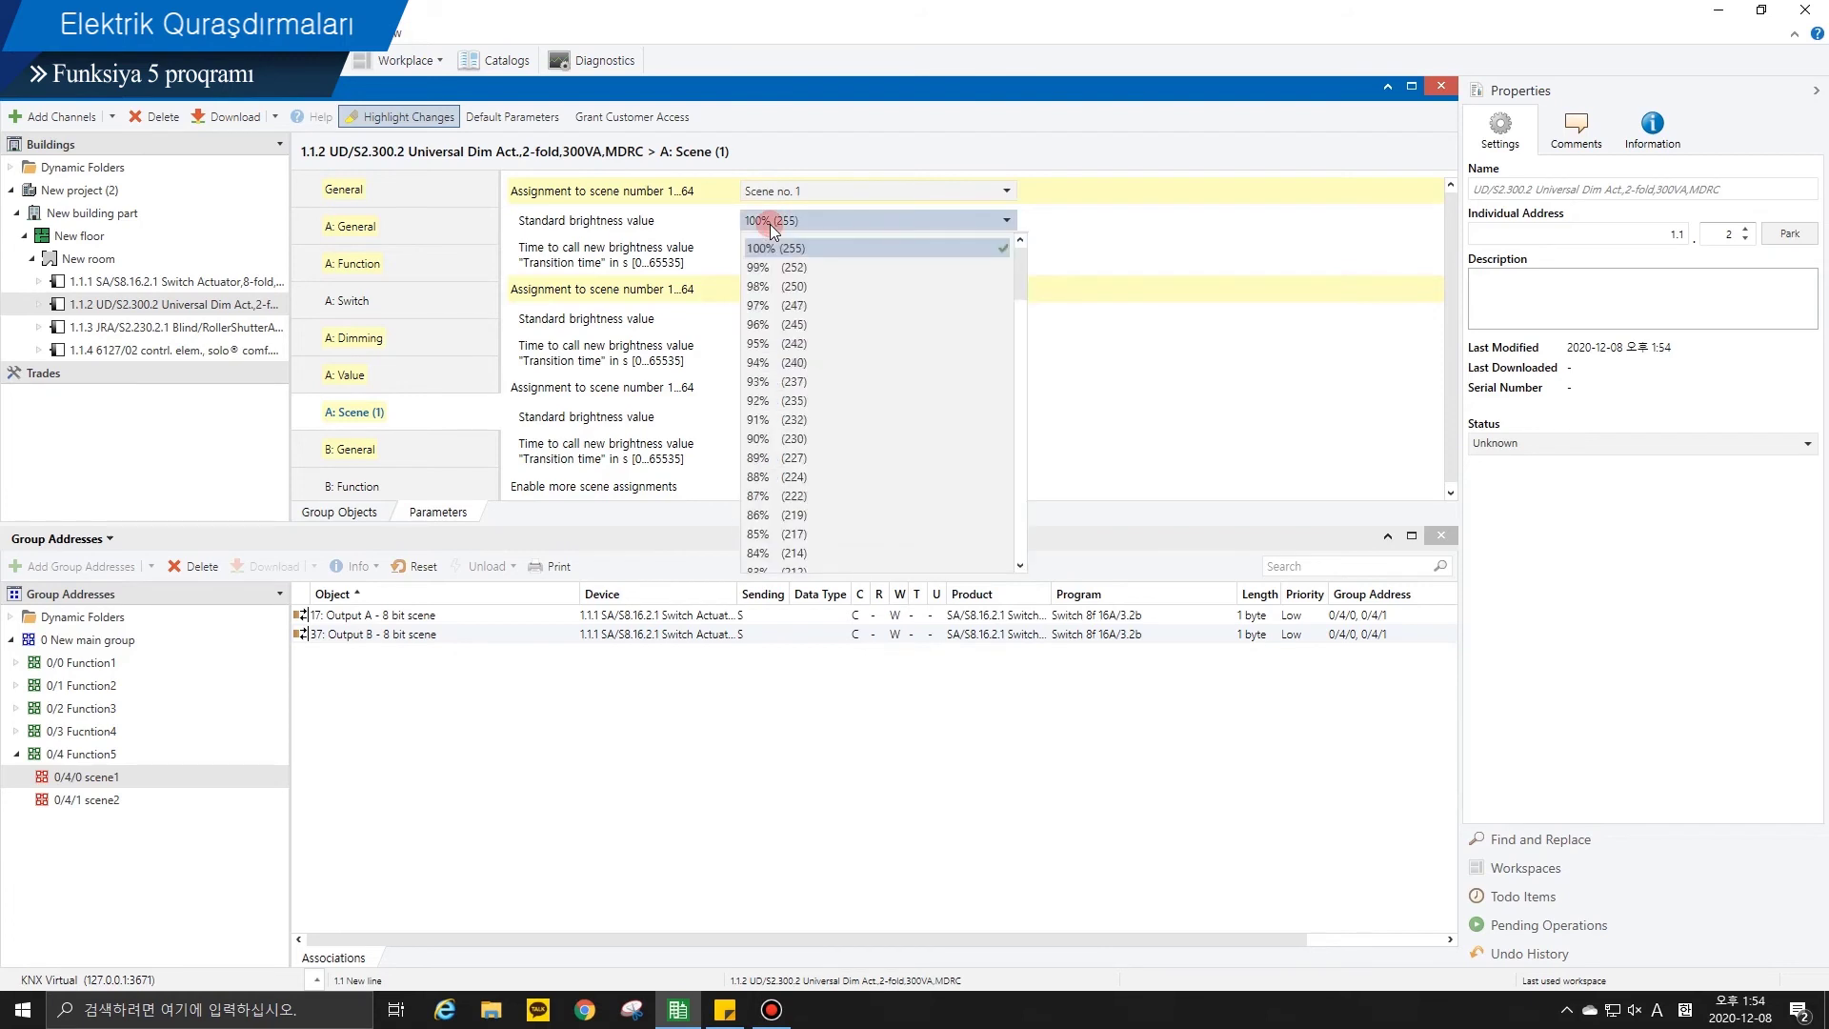
scroll(771, 348, down, 15)
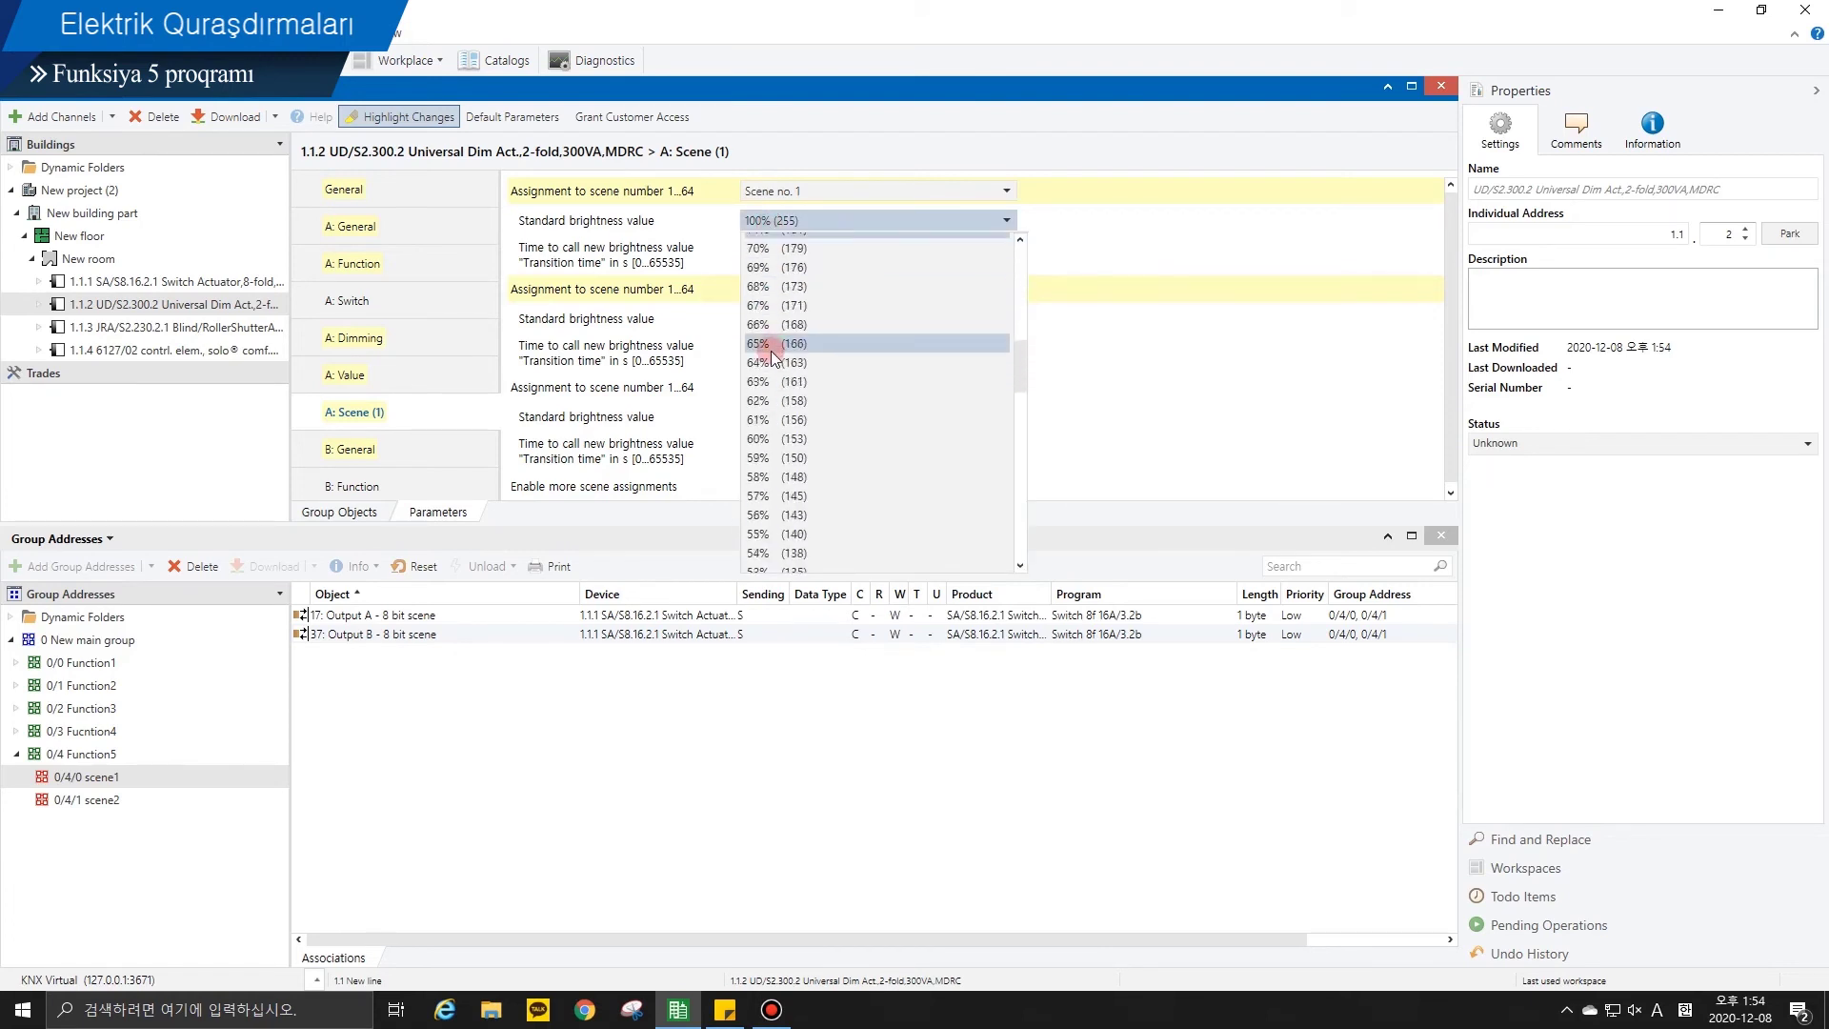
scroll(769, 364, down, 6)
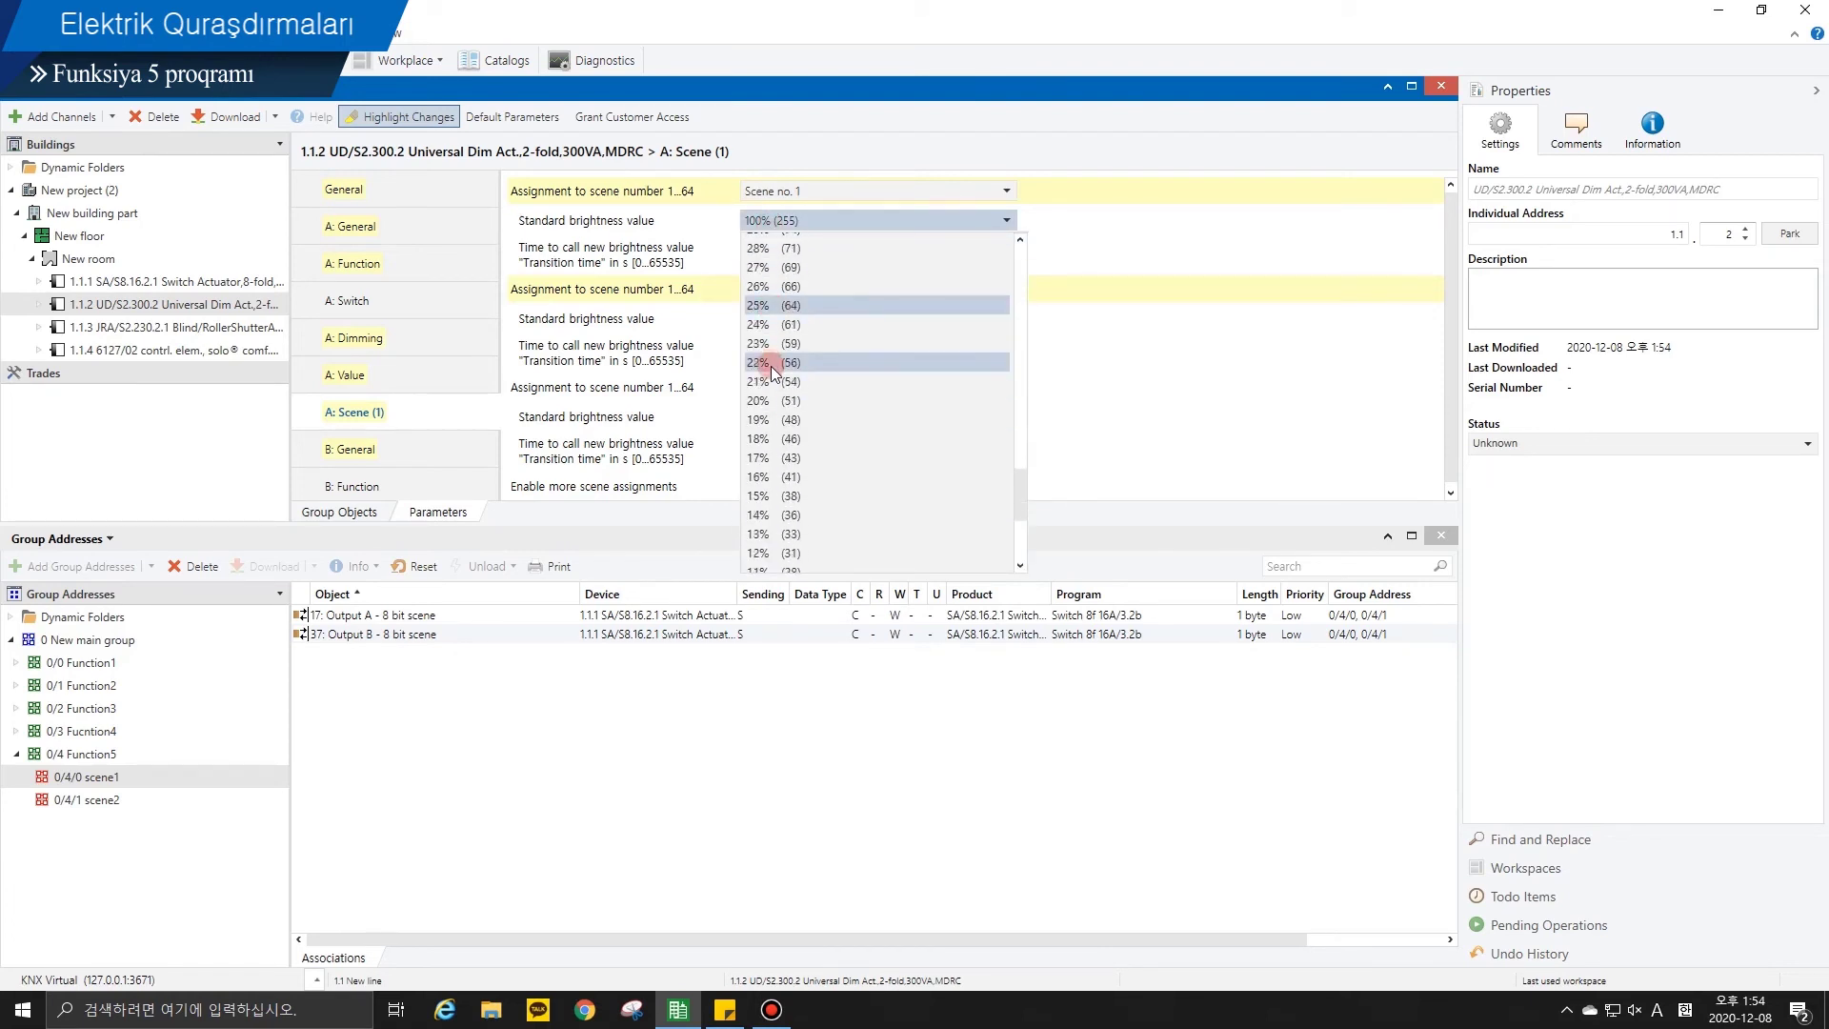
click(771, 476)
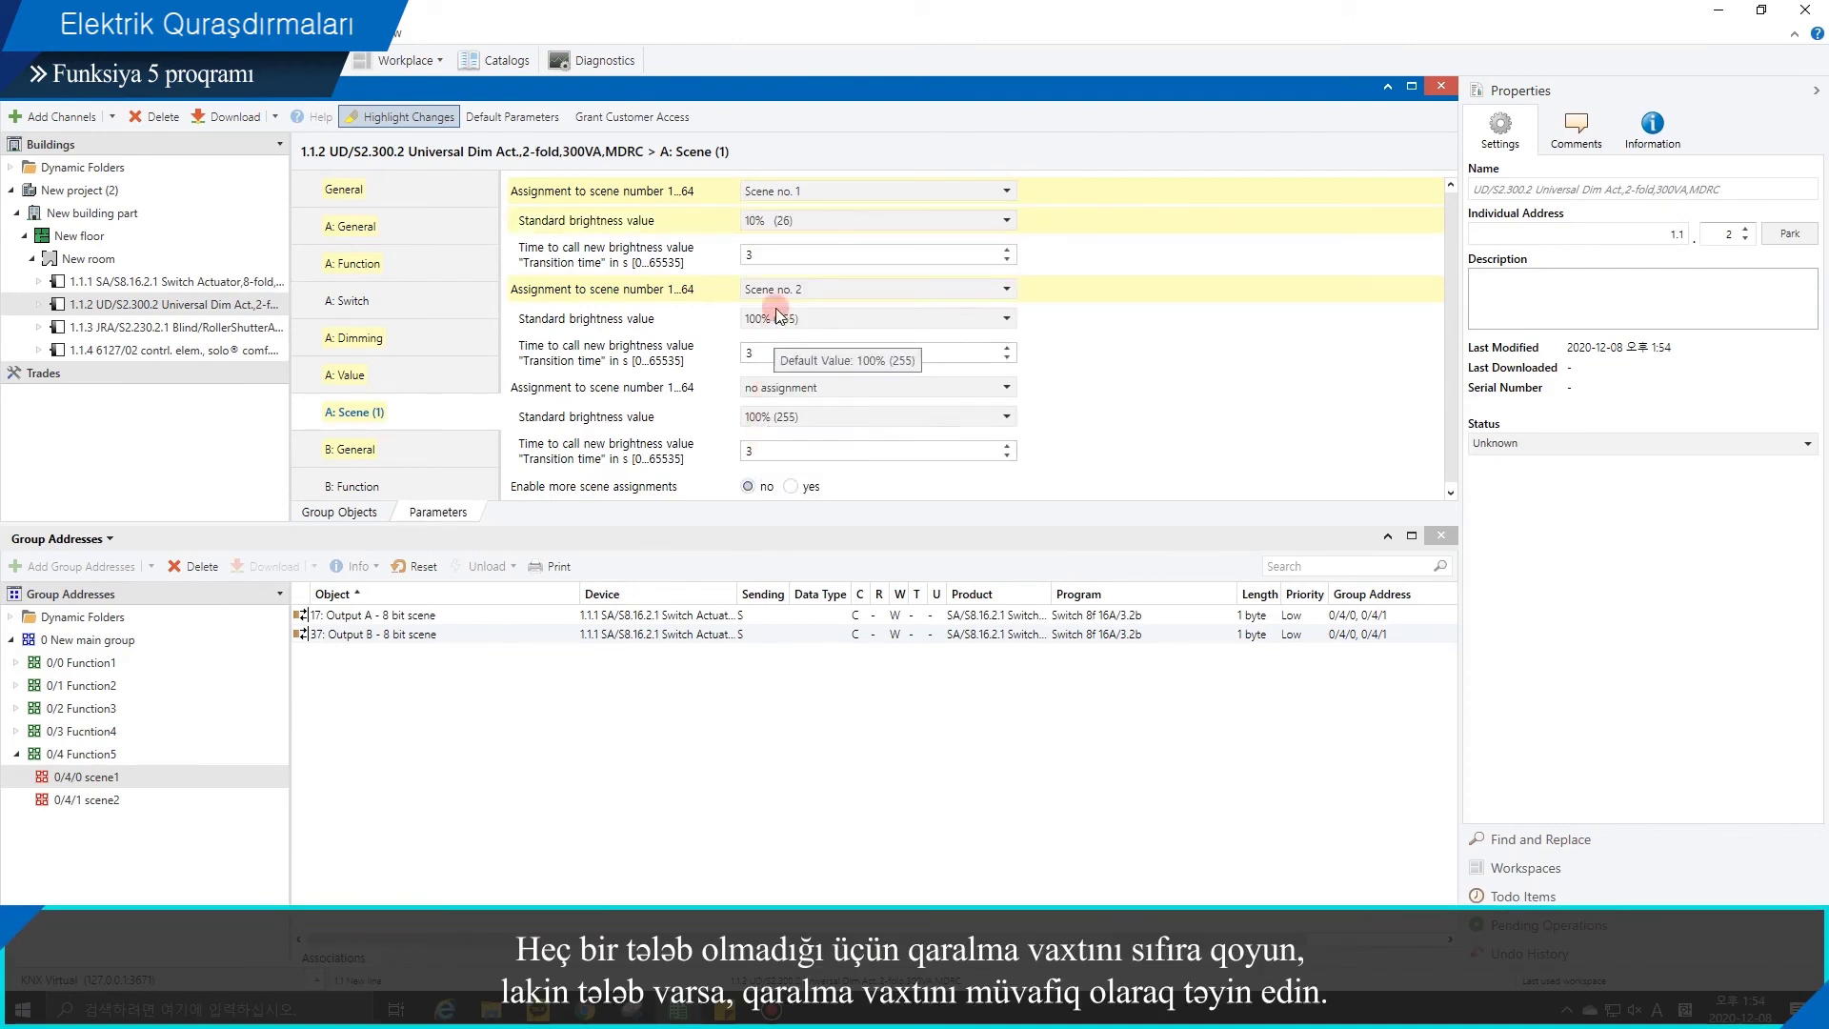
double_click(788, 257)
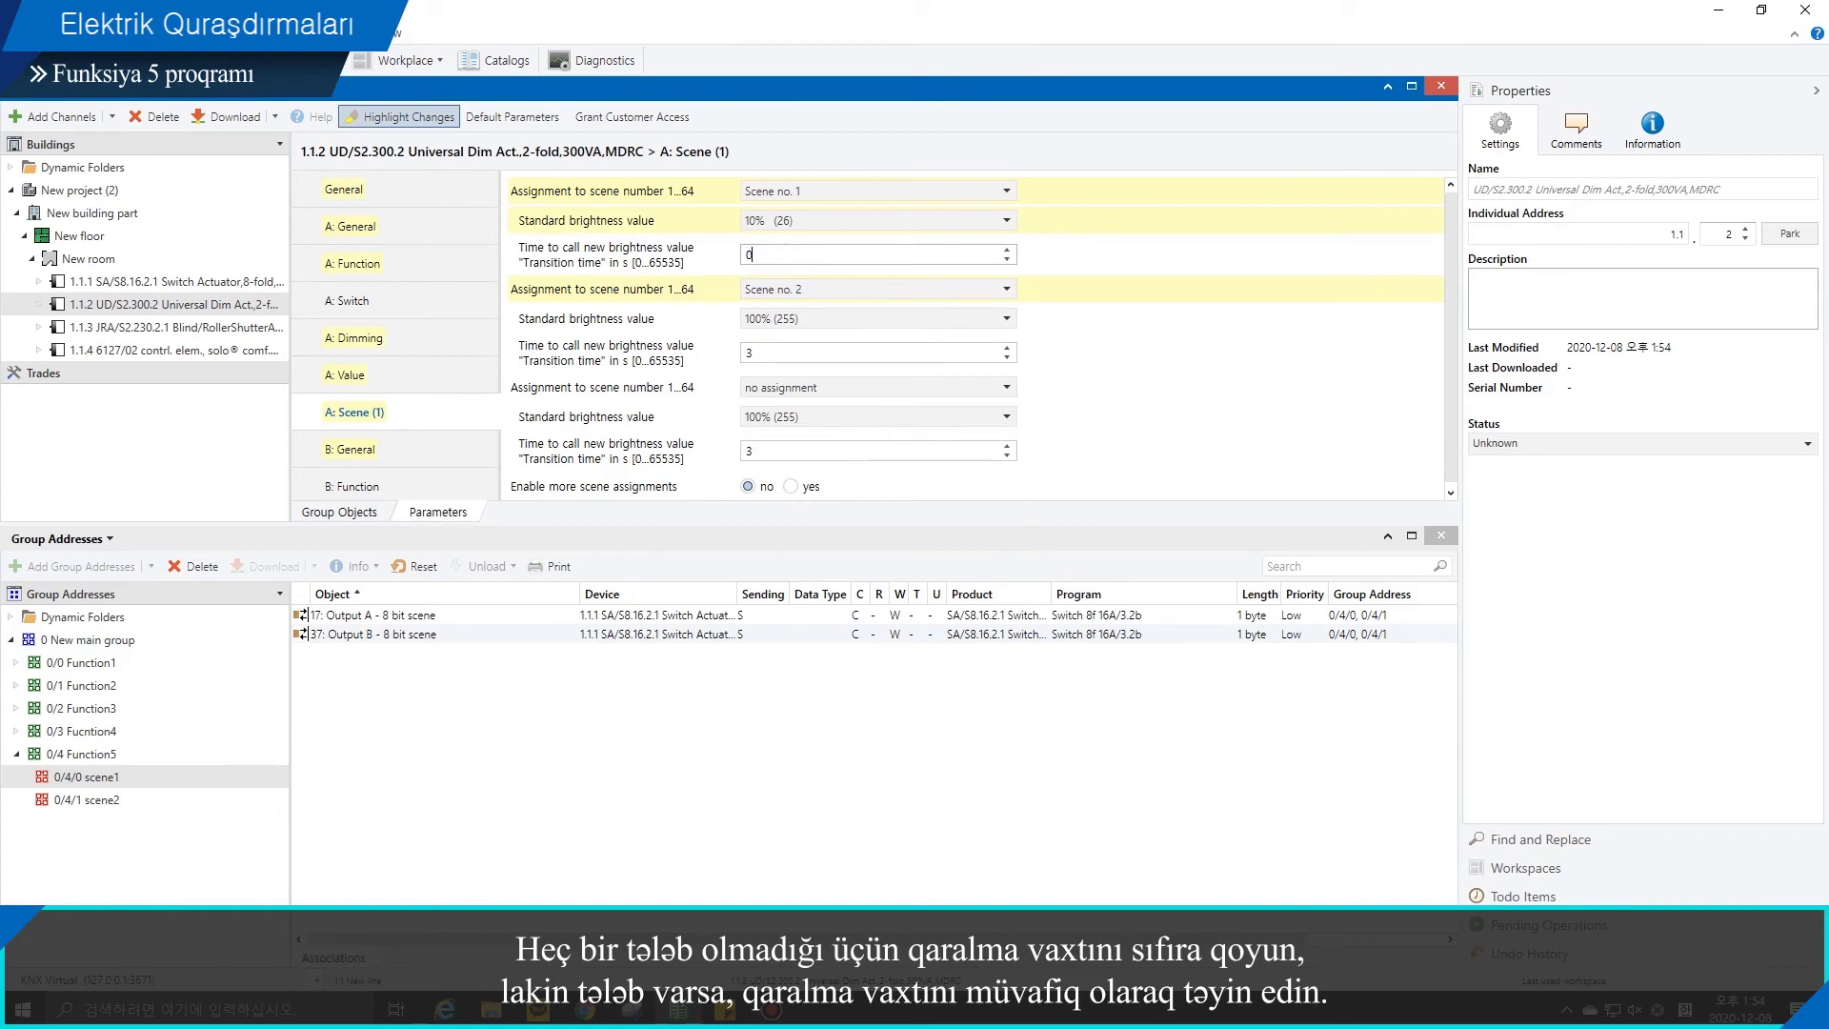
click(765, 351)
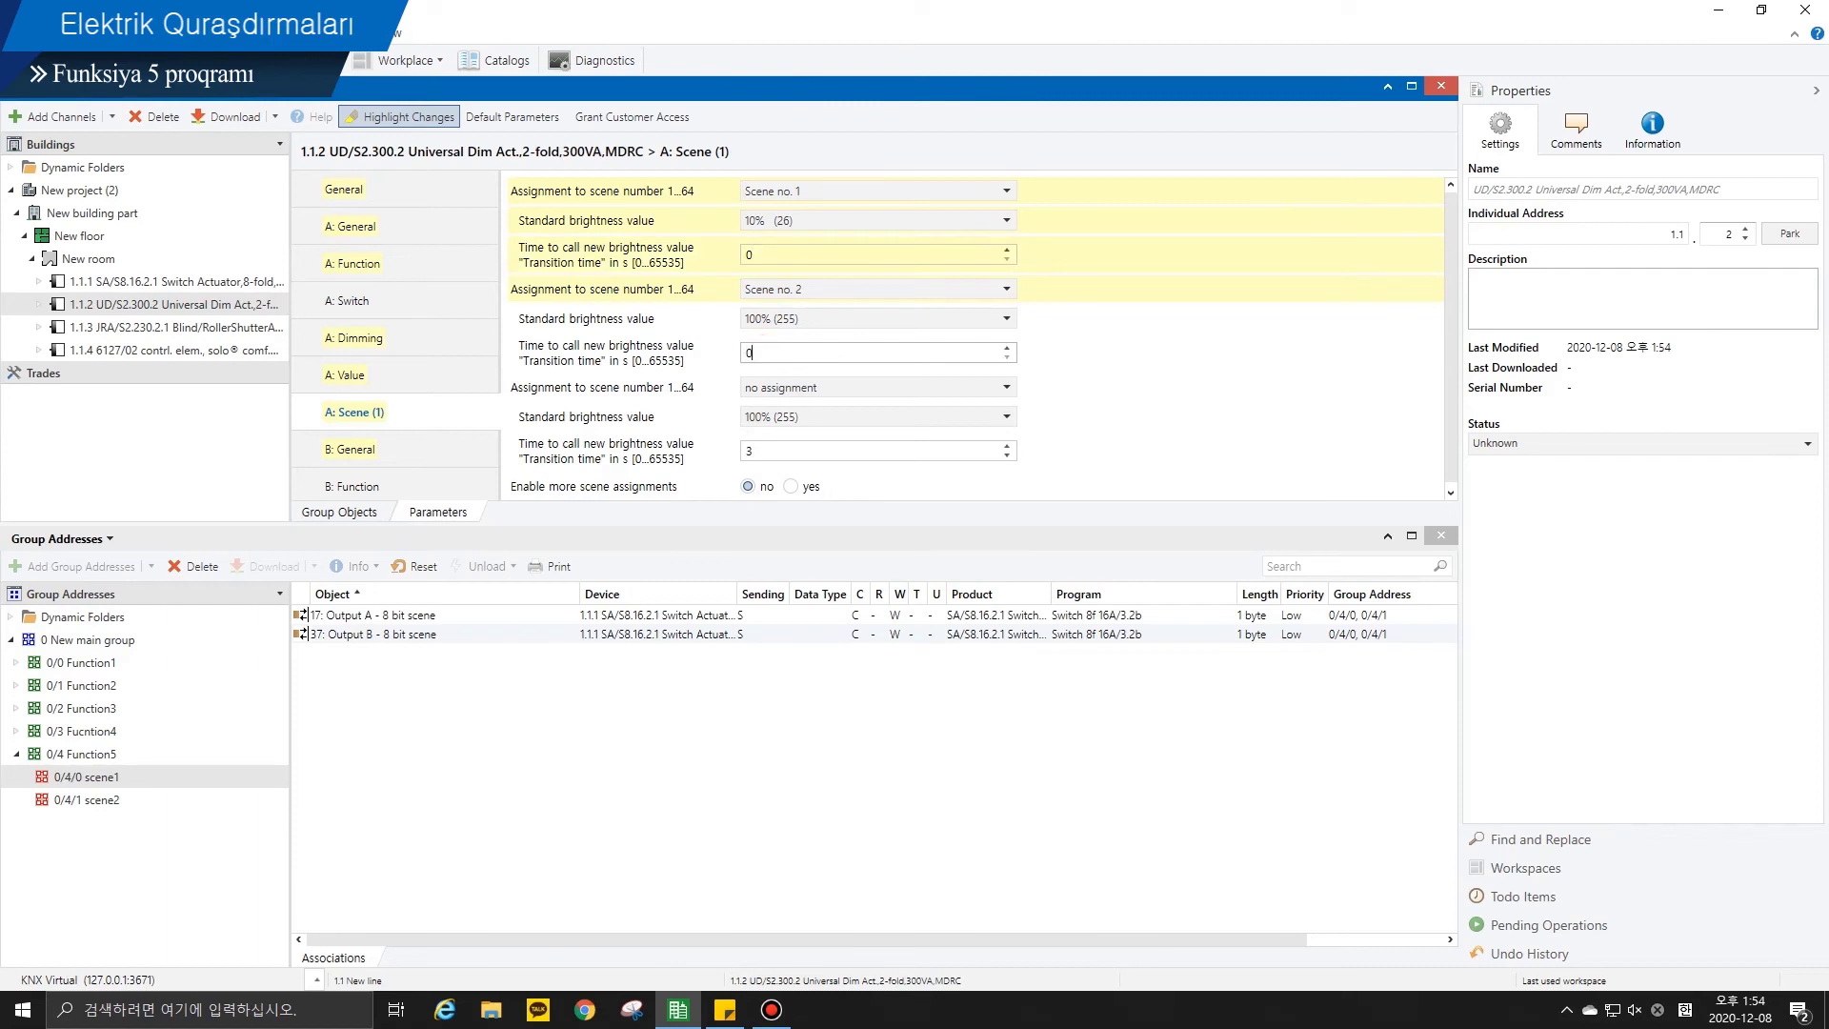
click(705, 337)
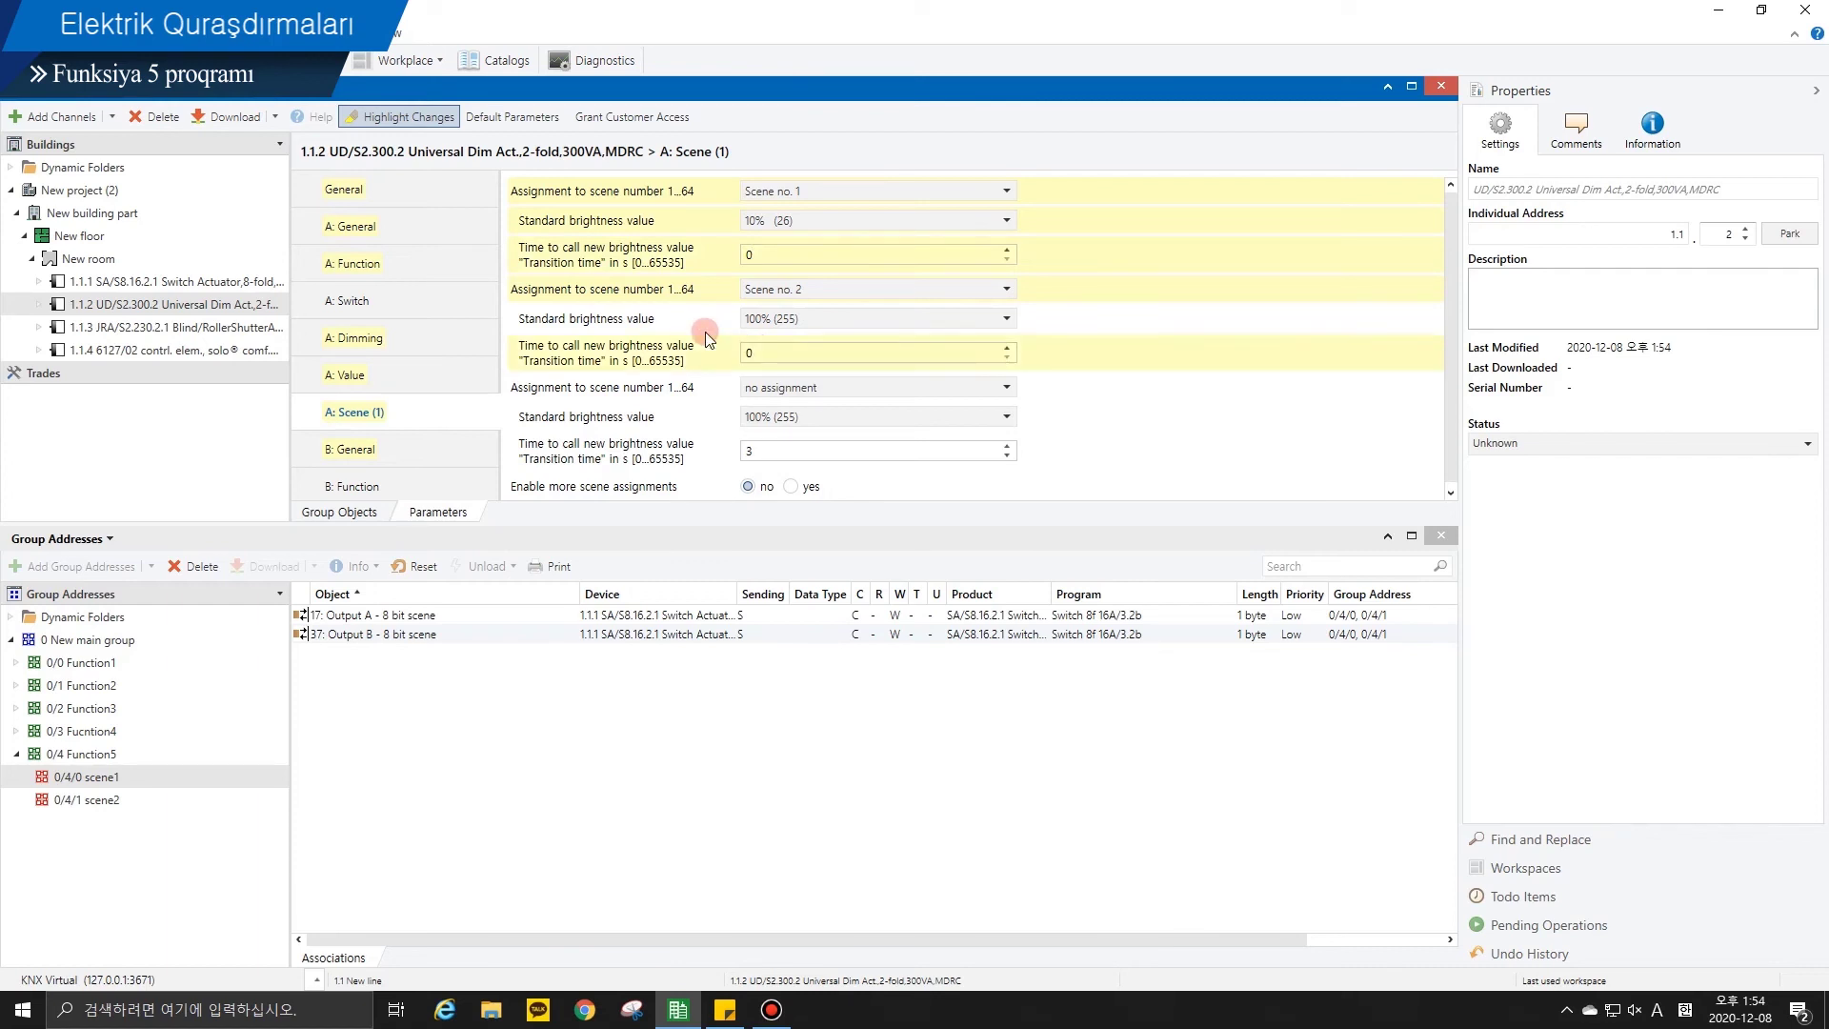
Step: Enable the dim actuator's 8-bit scene function for output B and assign its first two scene assignments to Scene no. 1 and Scene no. 2
click(388, 488)
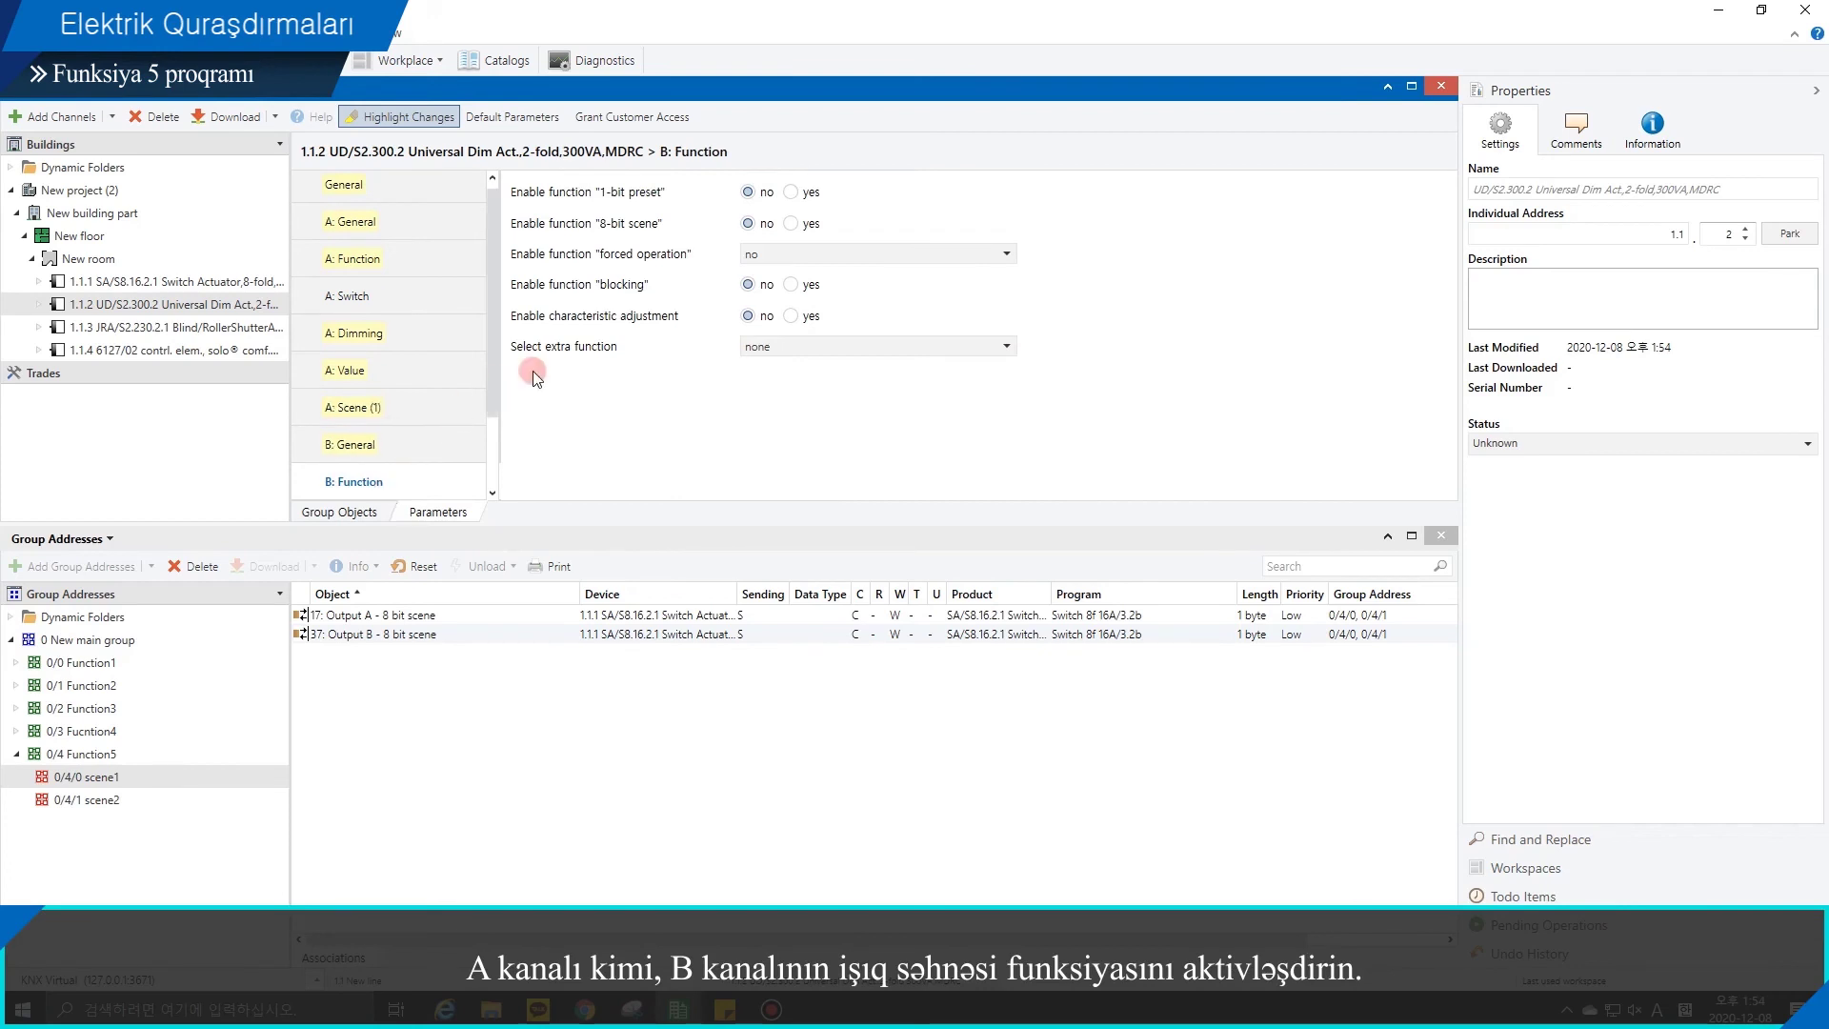
click(792, 224)
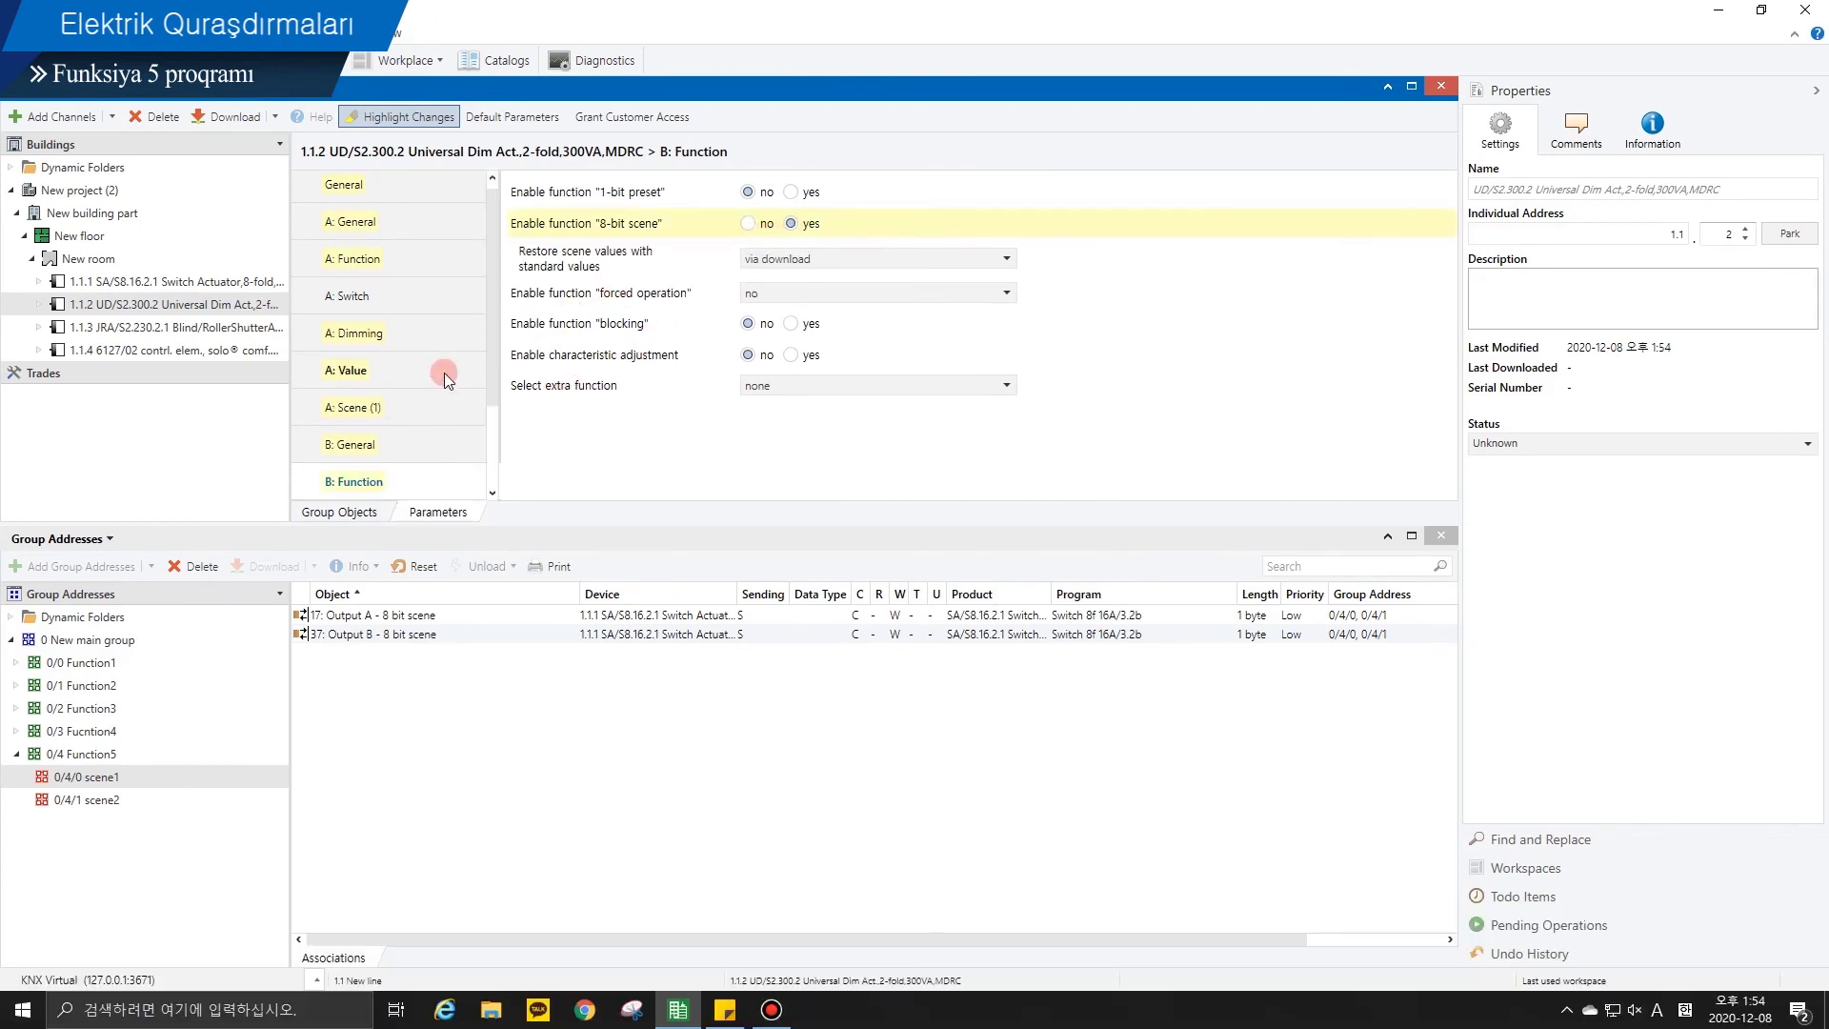
scroll(444, 373, down, 3)
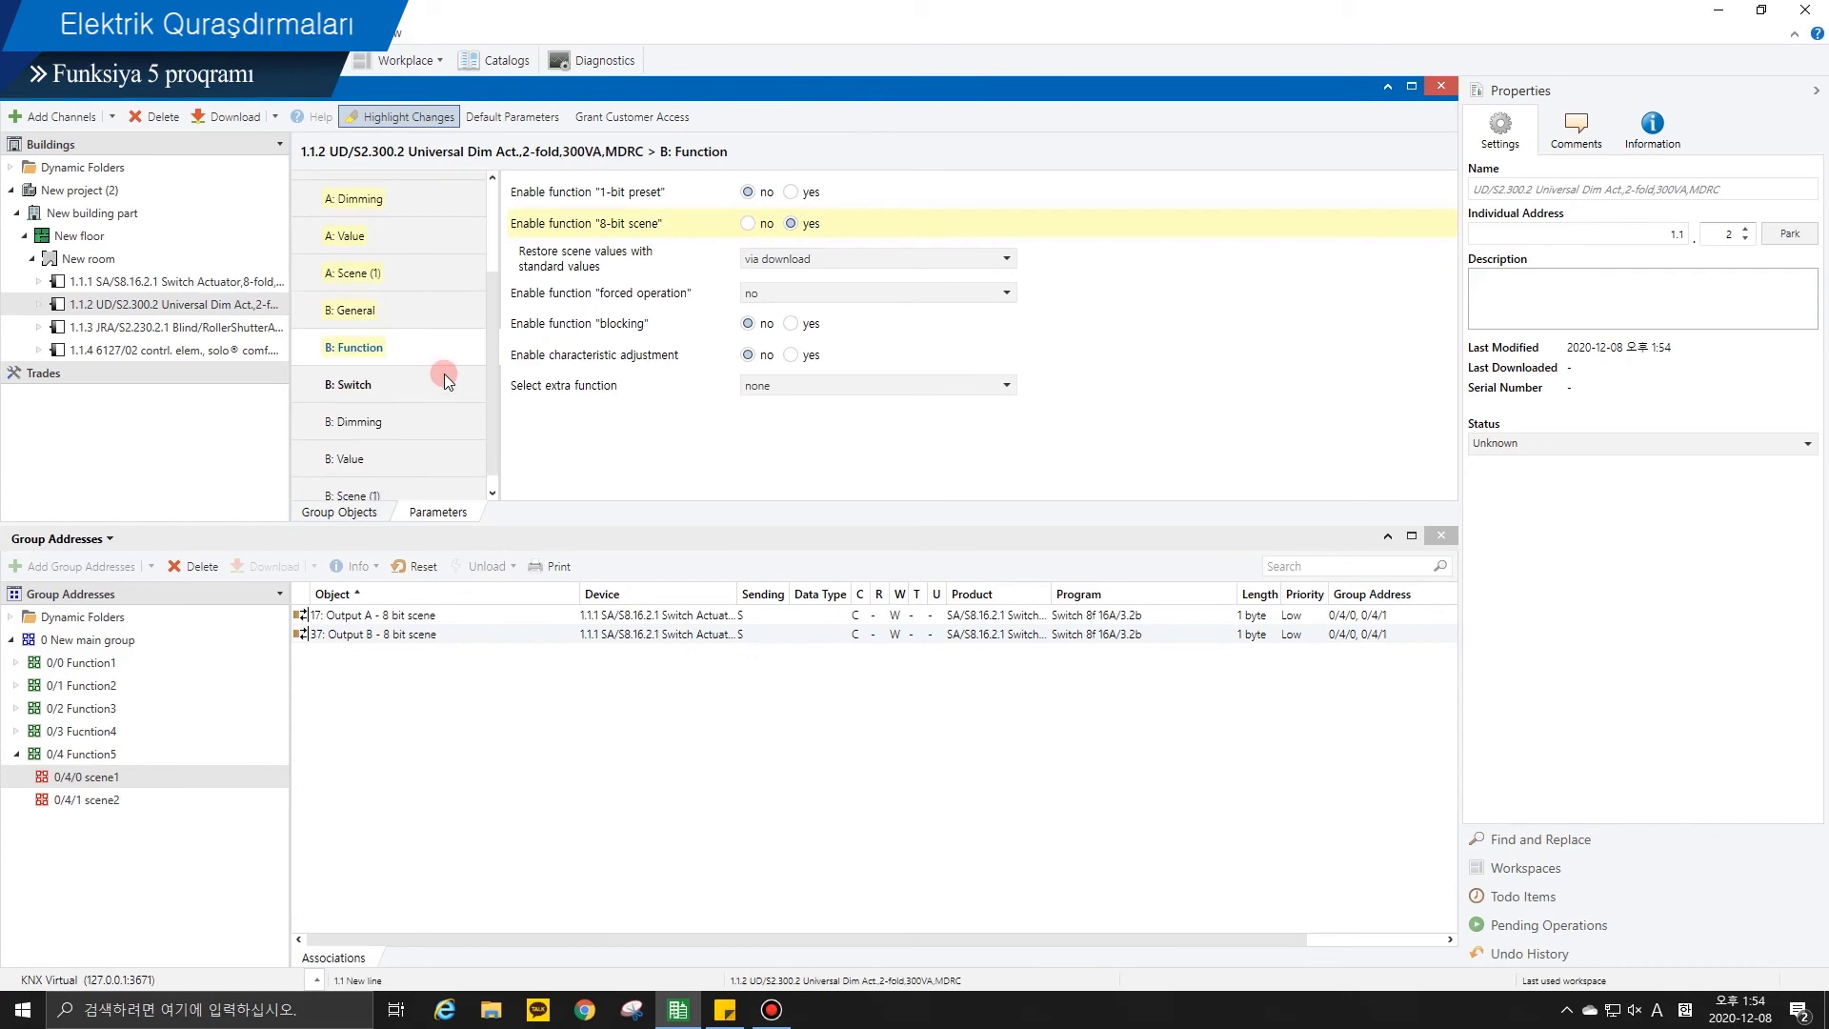
click(398, 478)
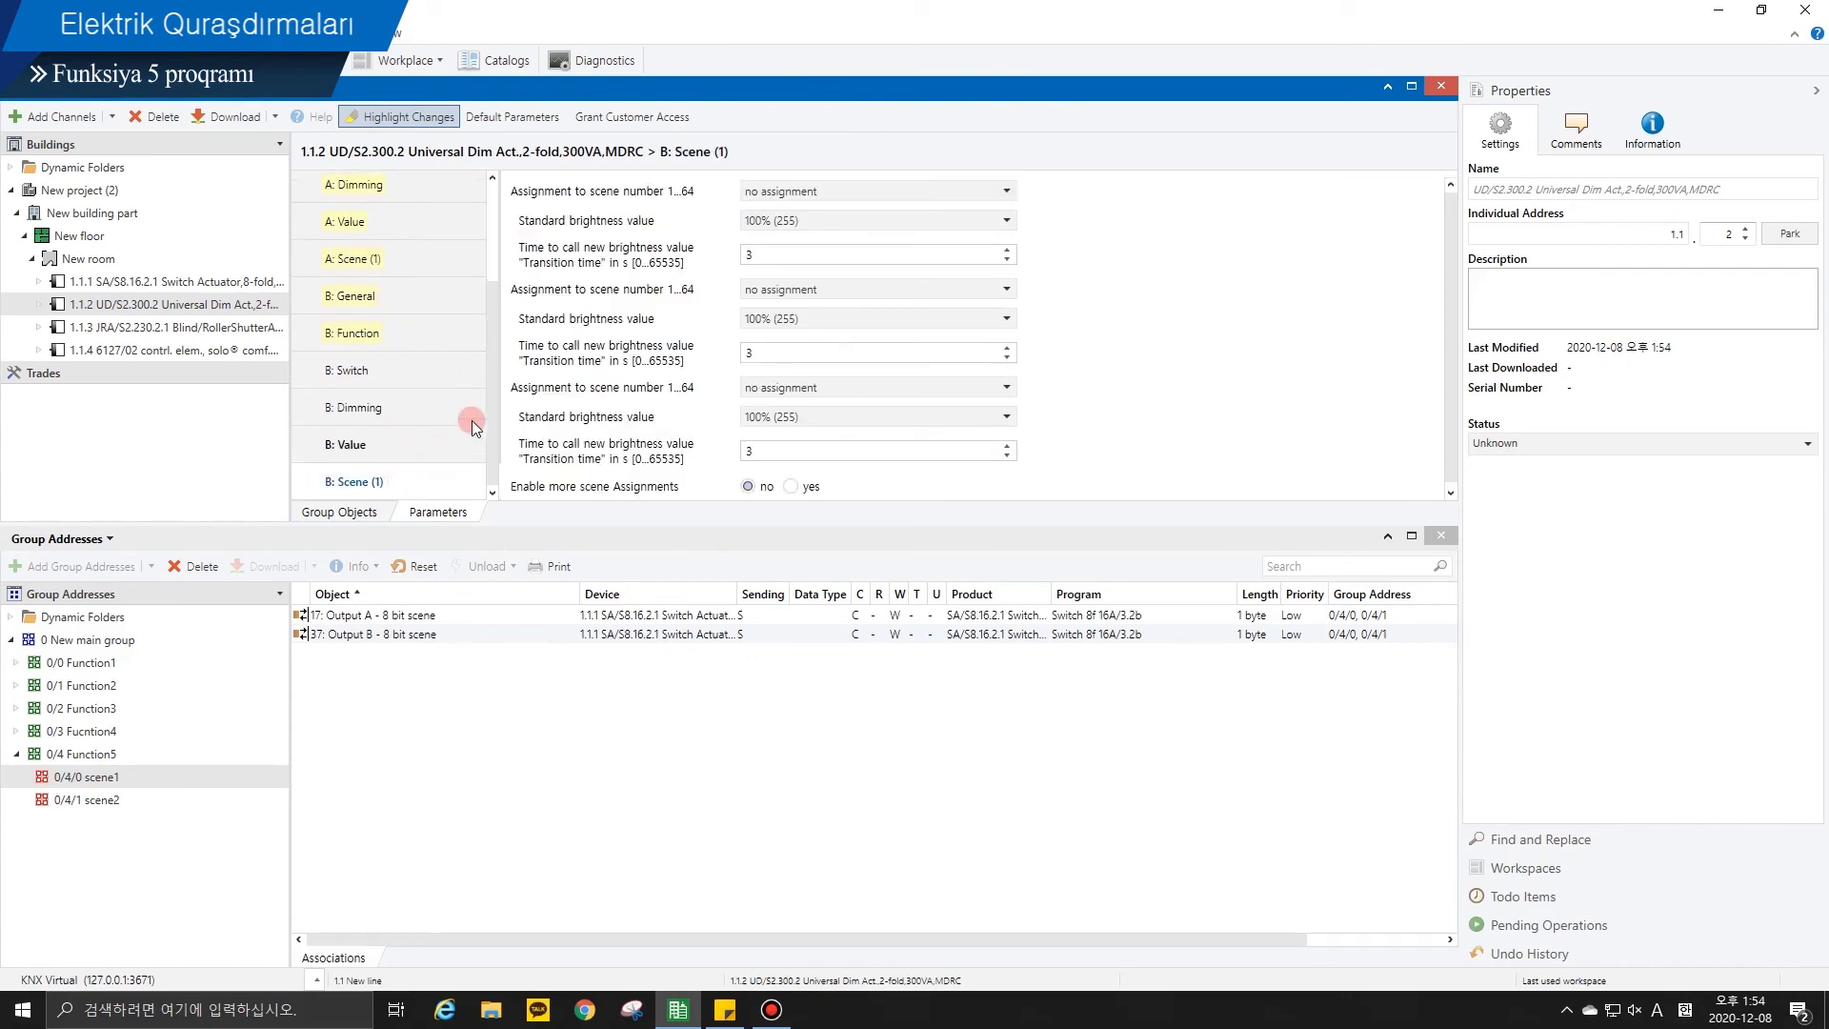
click(761, 193)
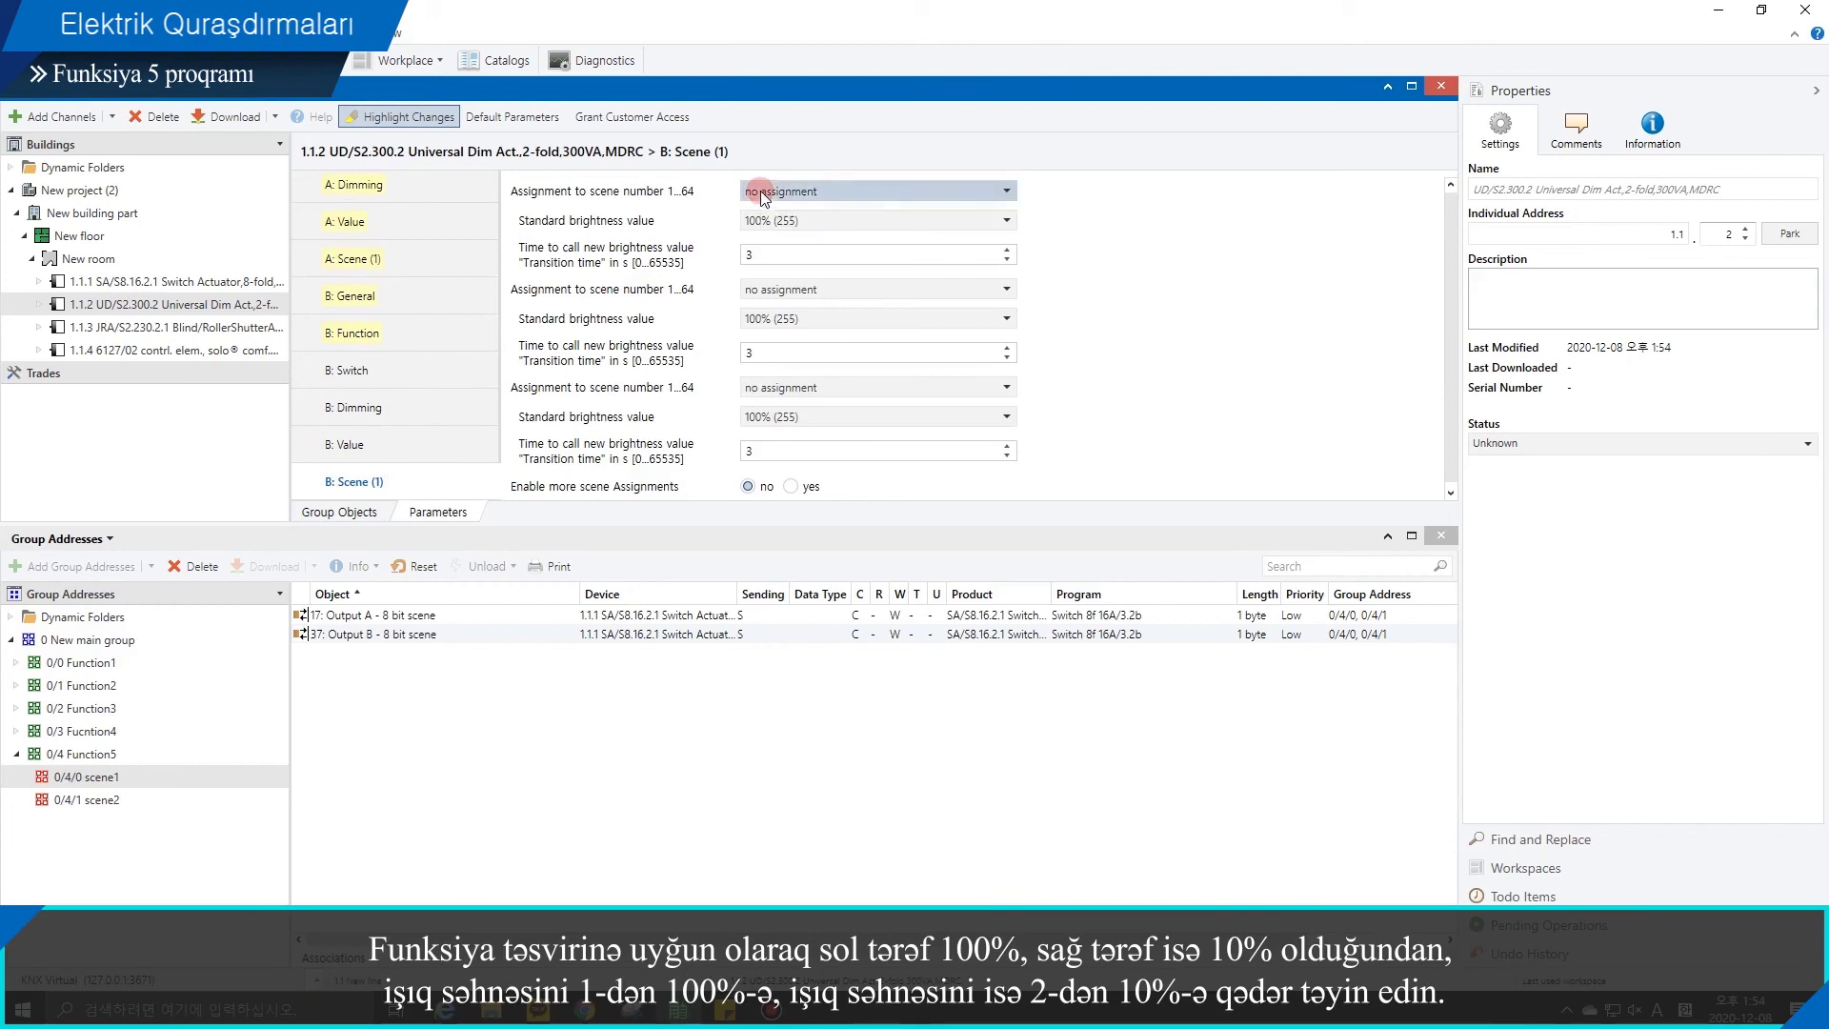
click(758, 238)
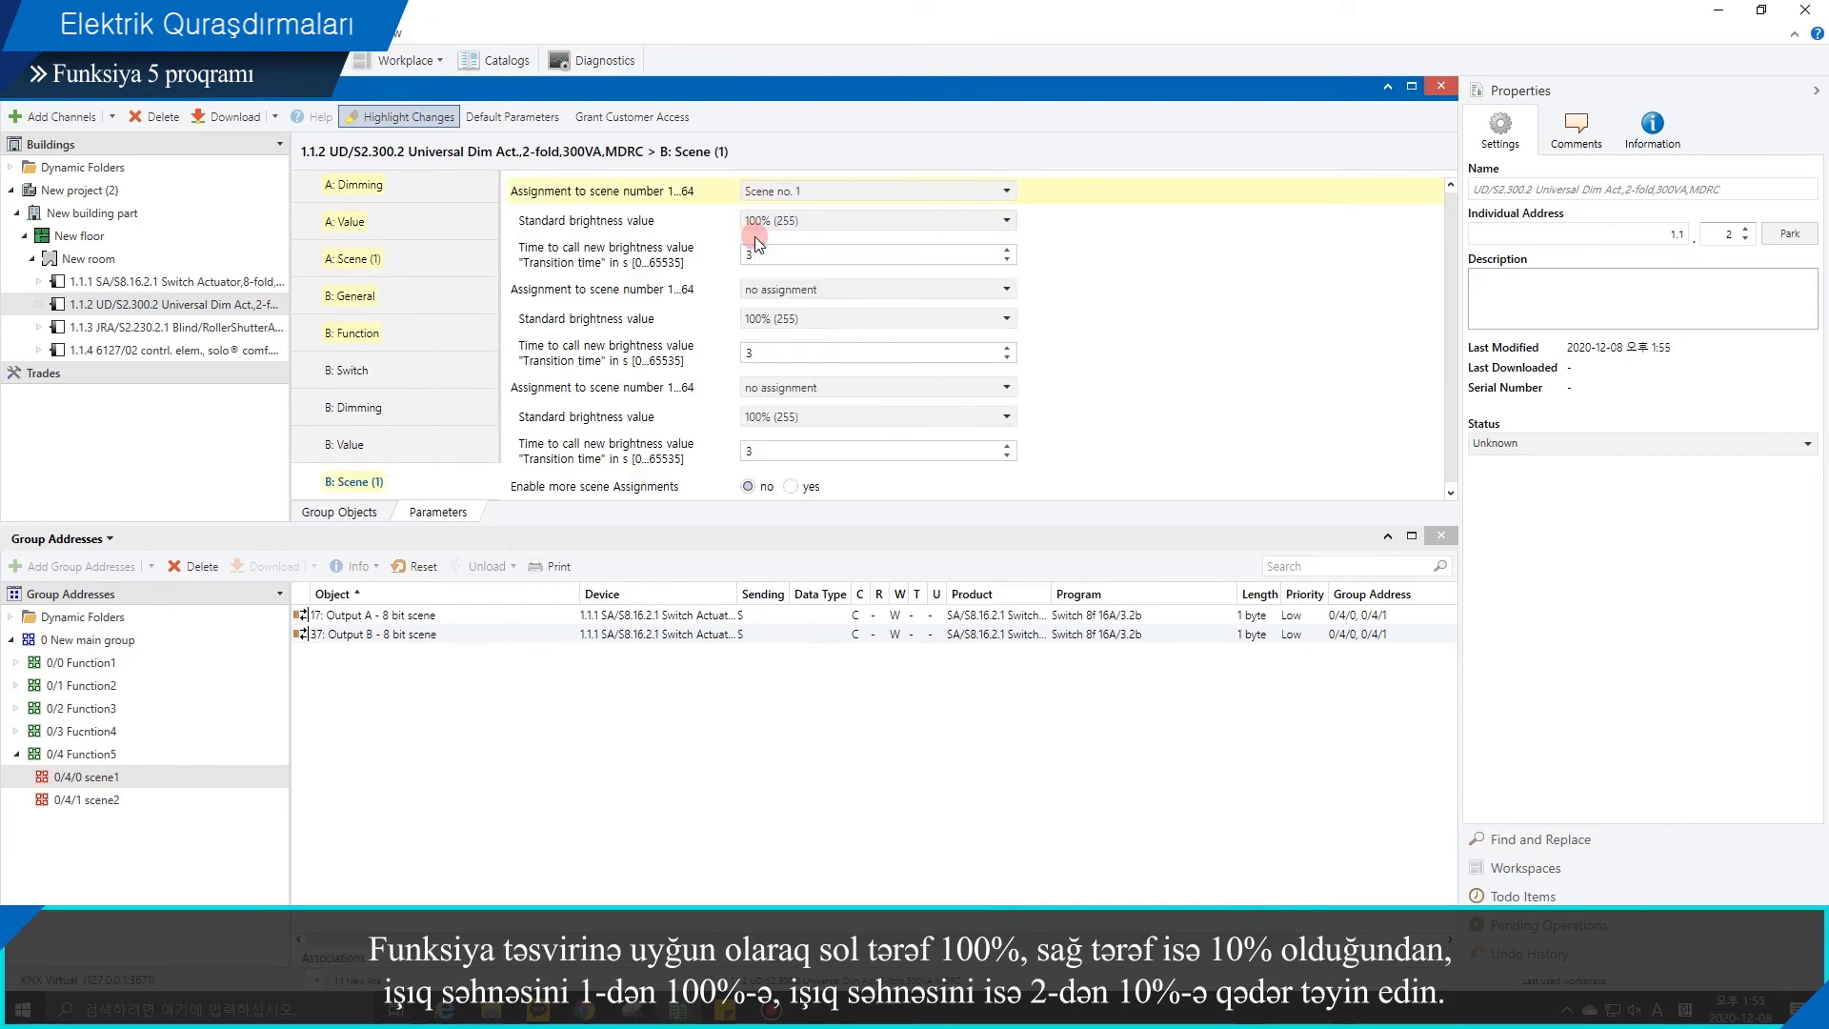
click(759, 288)
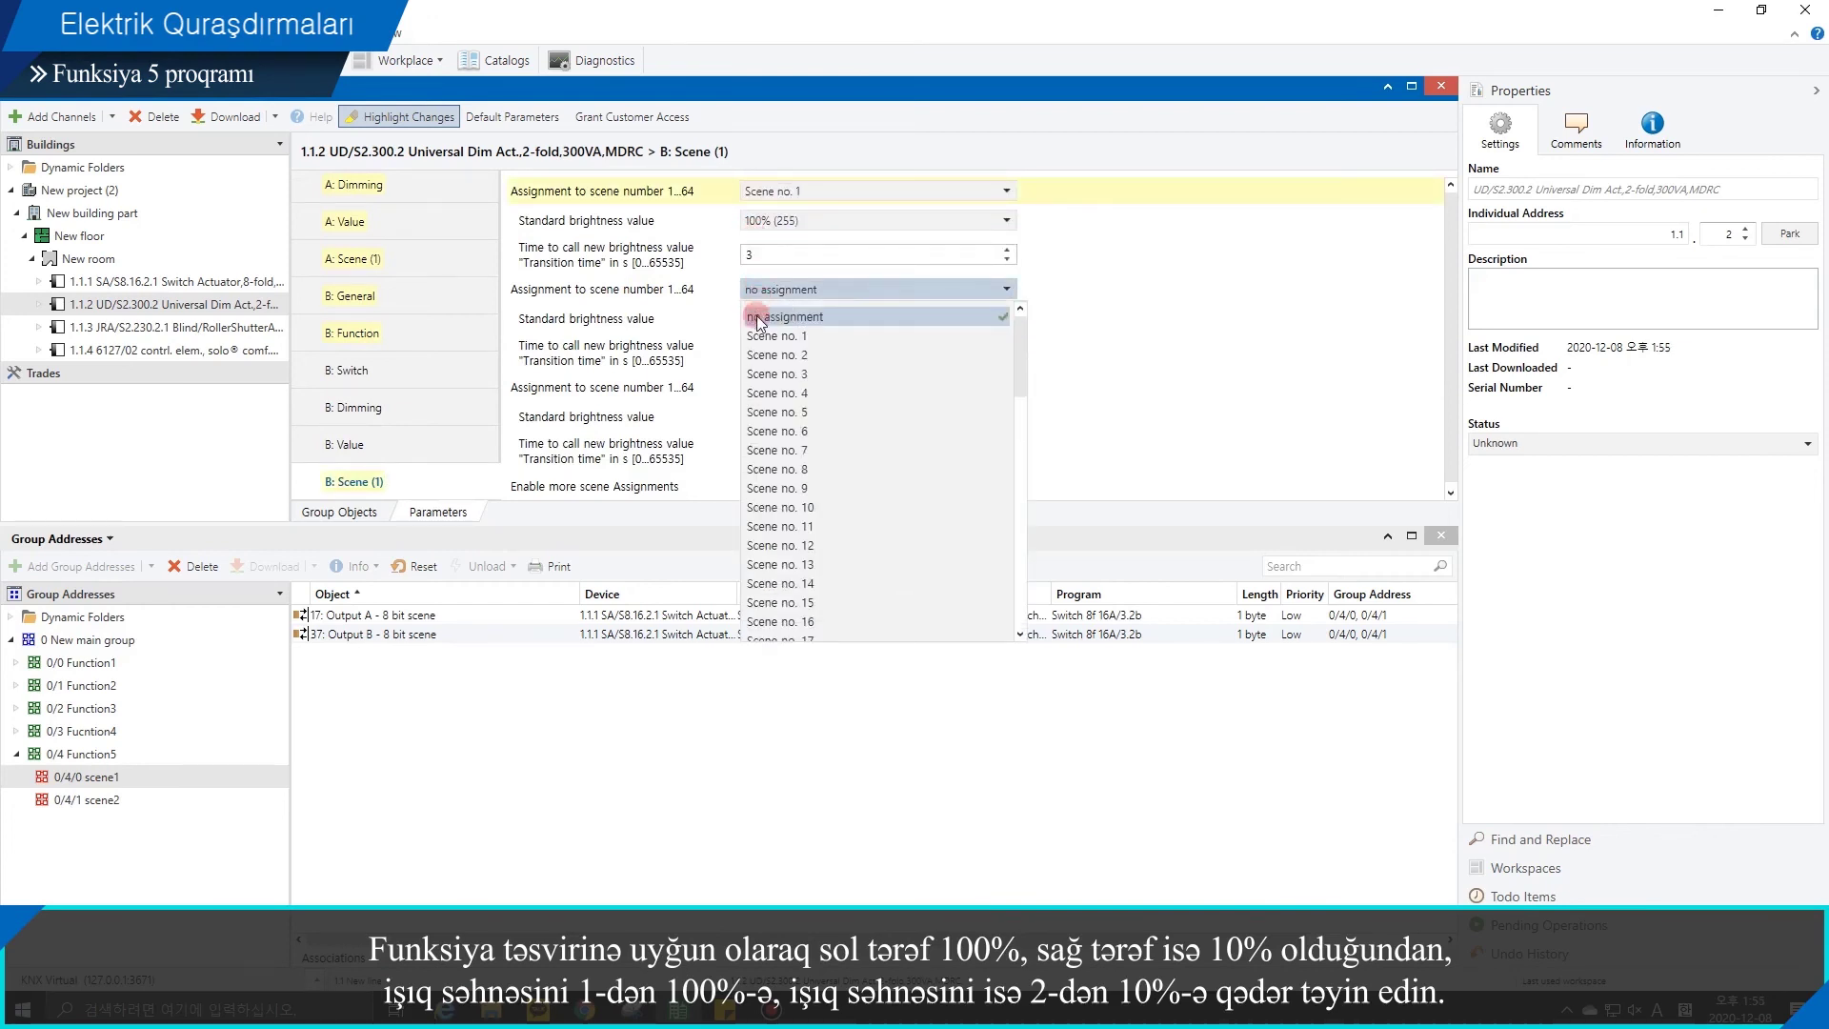
click(753, 353)
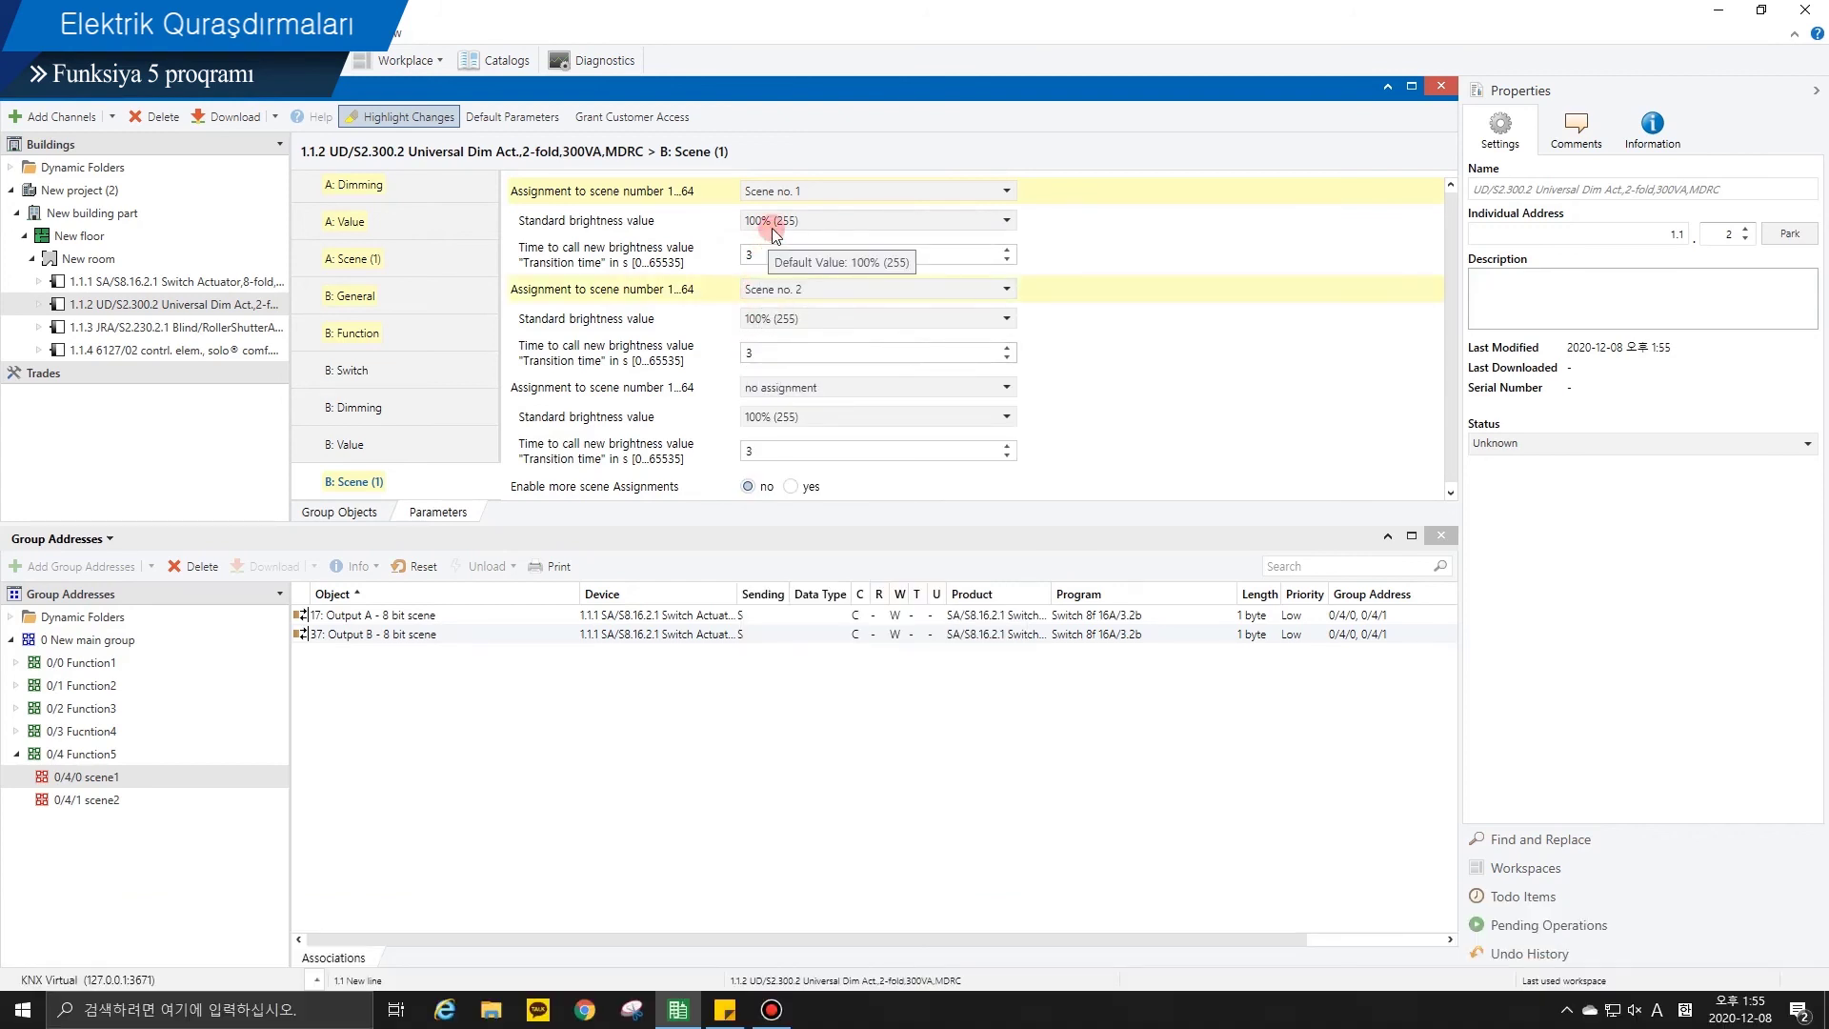
Step: For output B, set Scene no. 2's standard brightness to 10% and the transition time of both scenes to 0 s
double_click(764, 255)
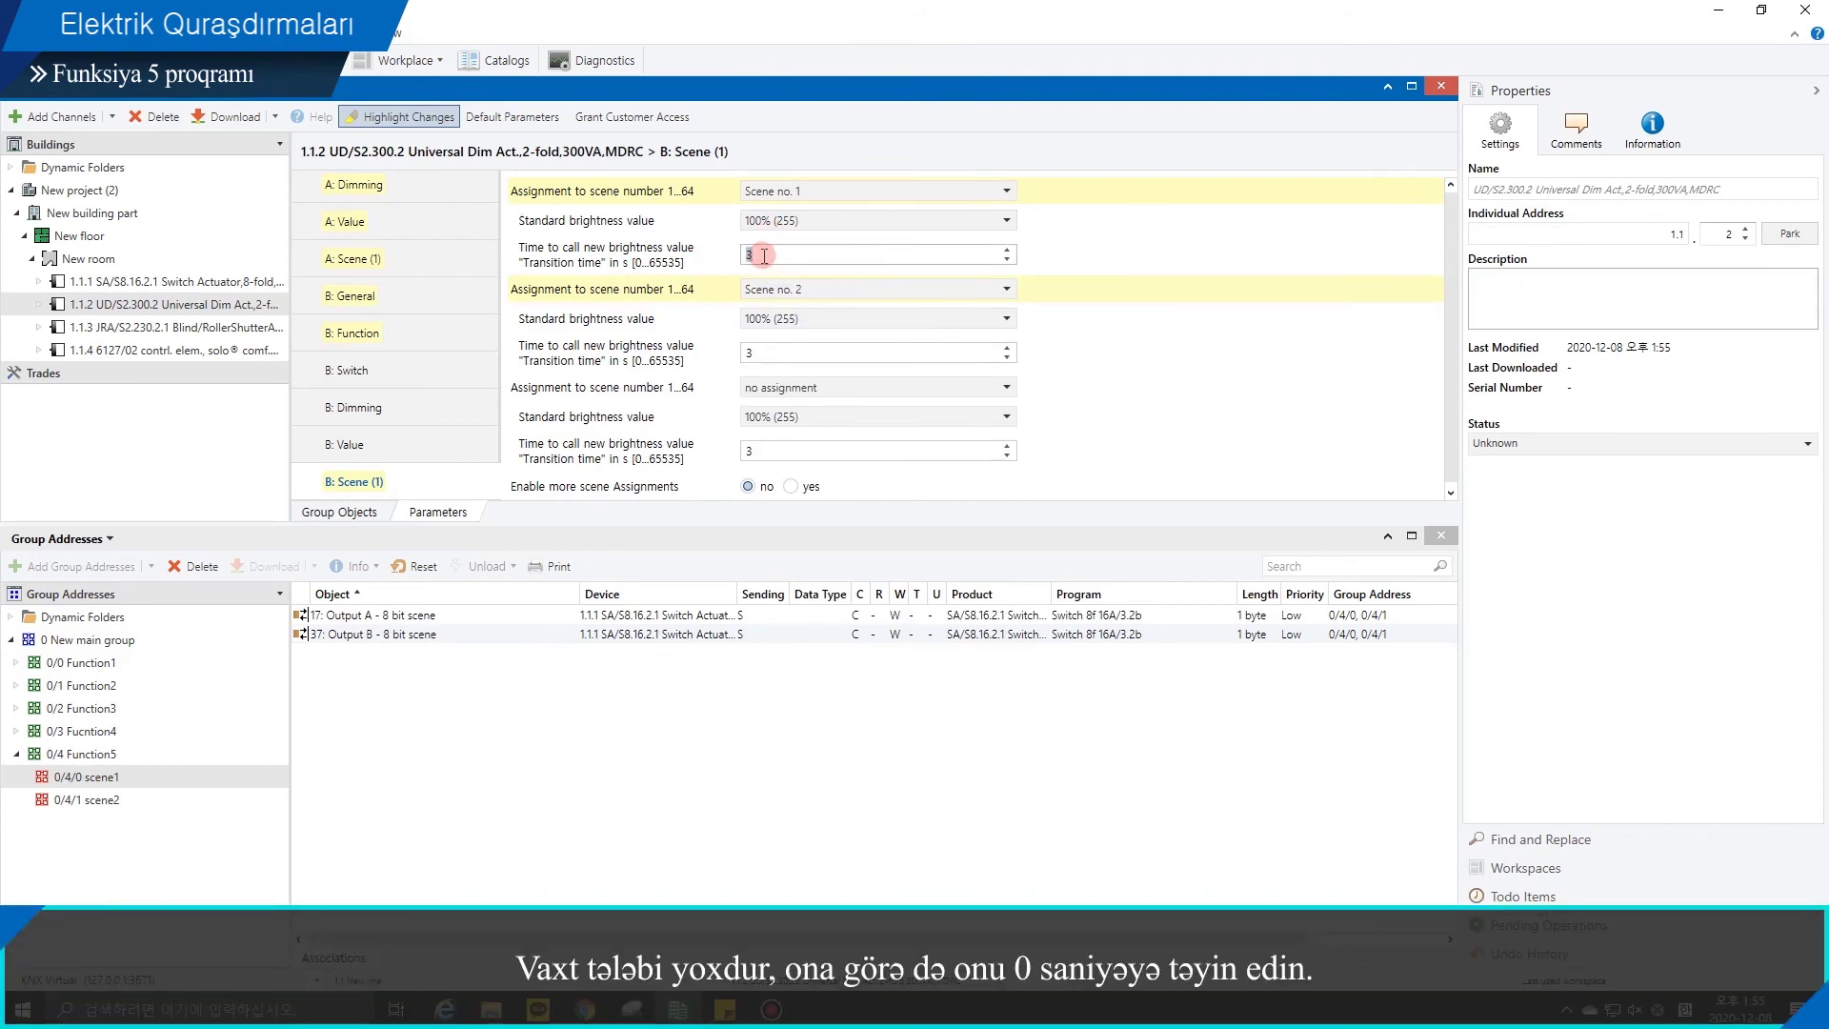
click(764, 319)
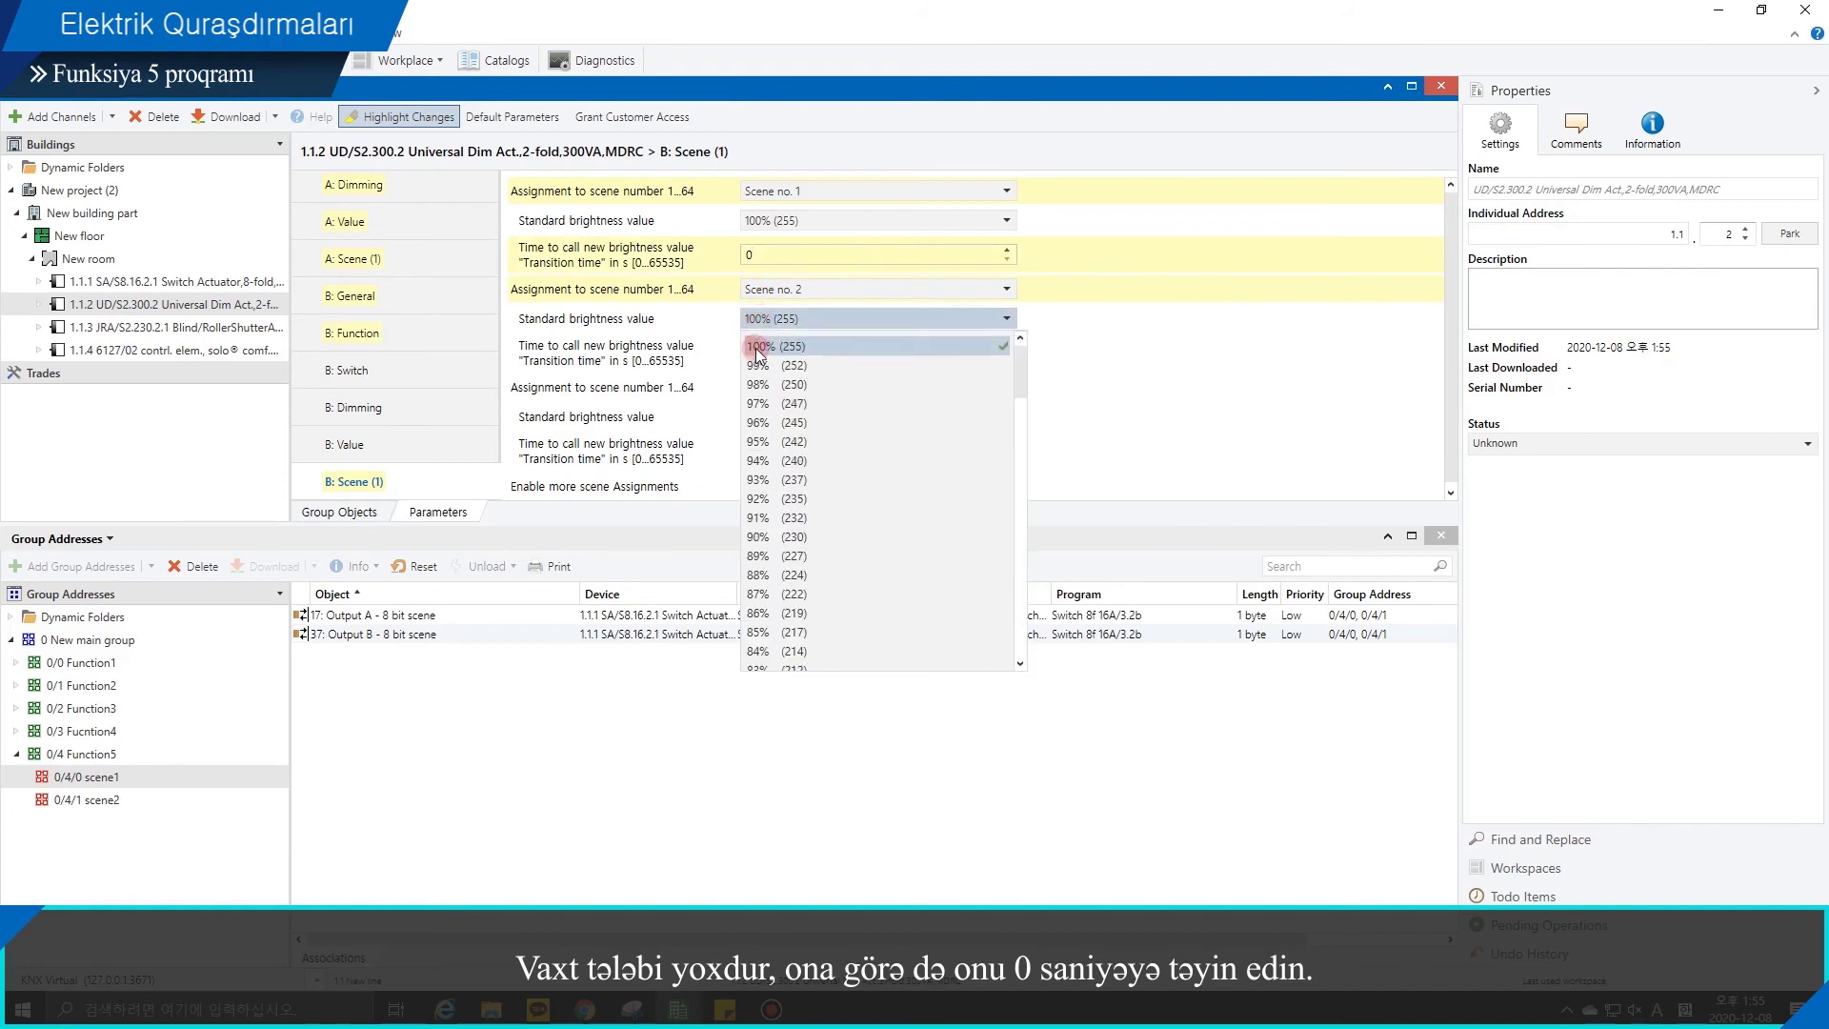
scroll(769, 434, down, 17)
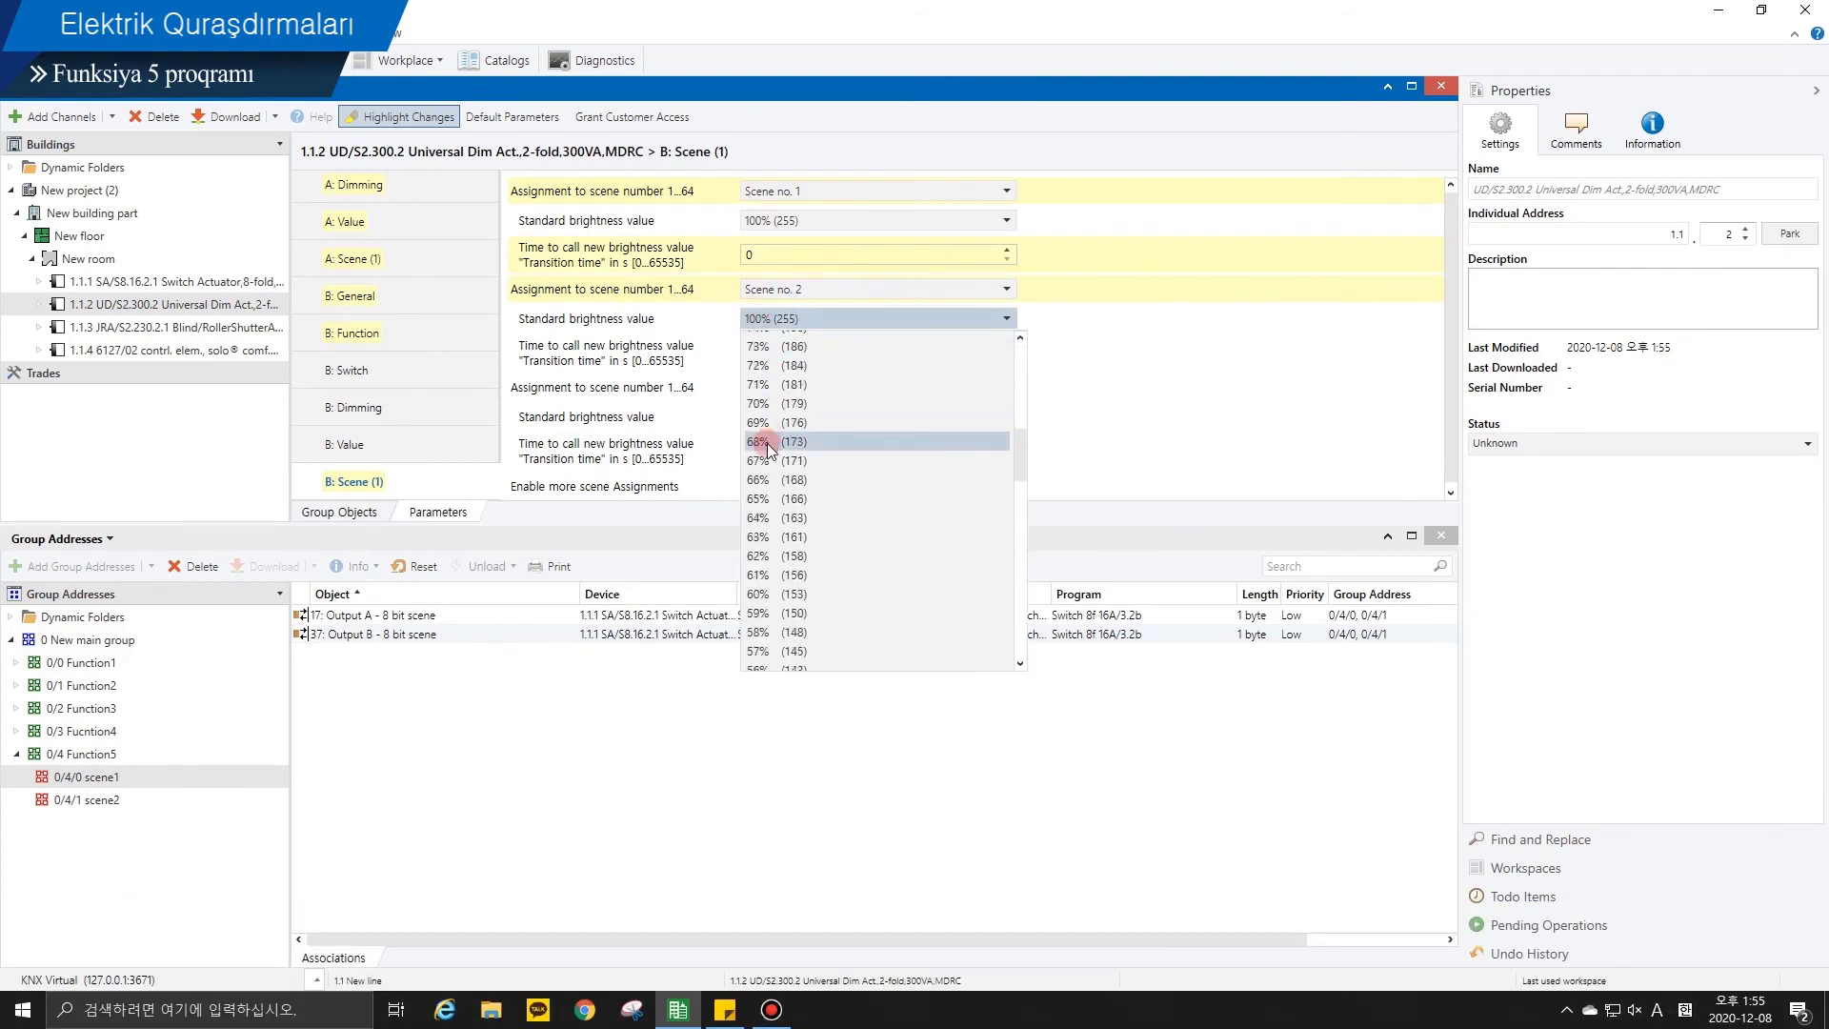
scroll(767, 452, down, 8)
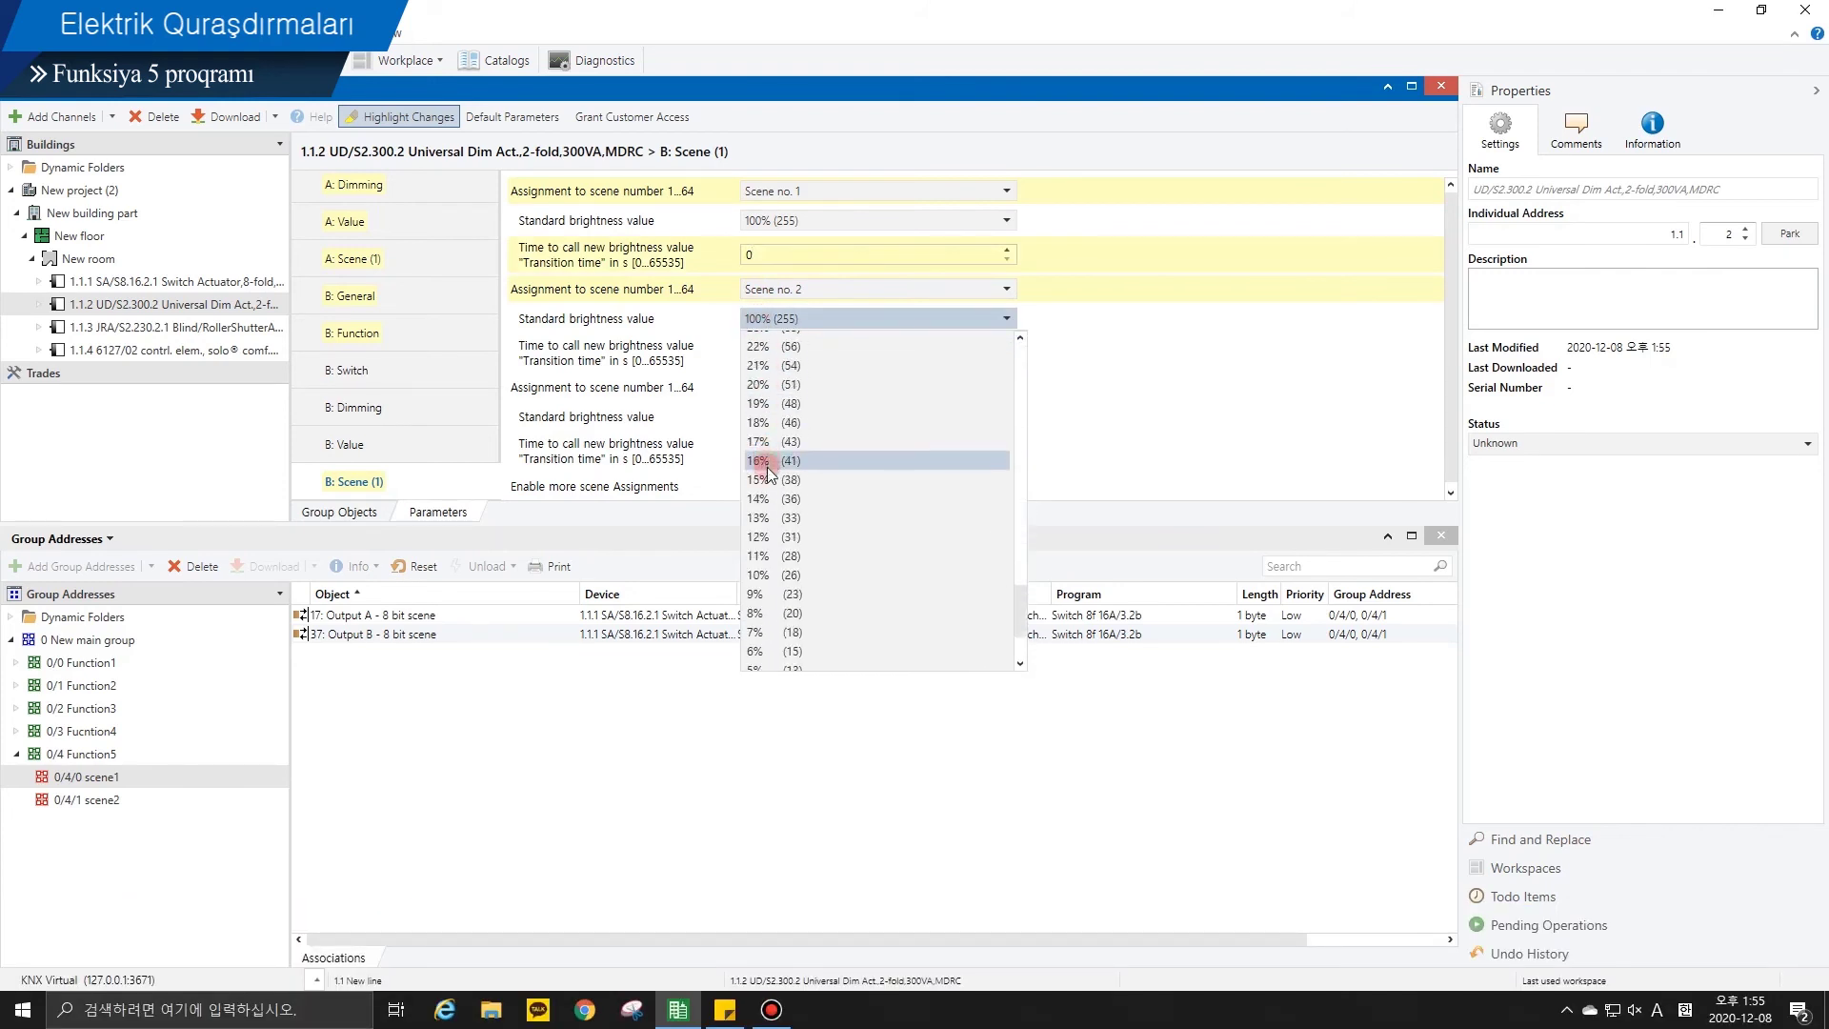
click(771, 575)
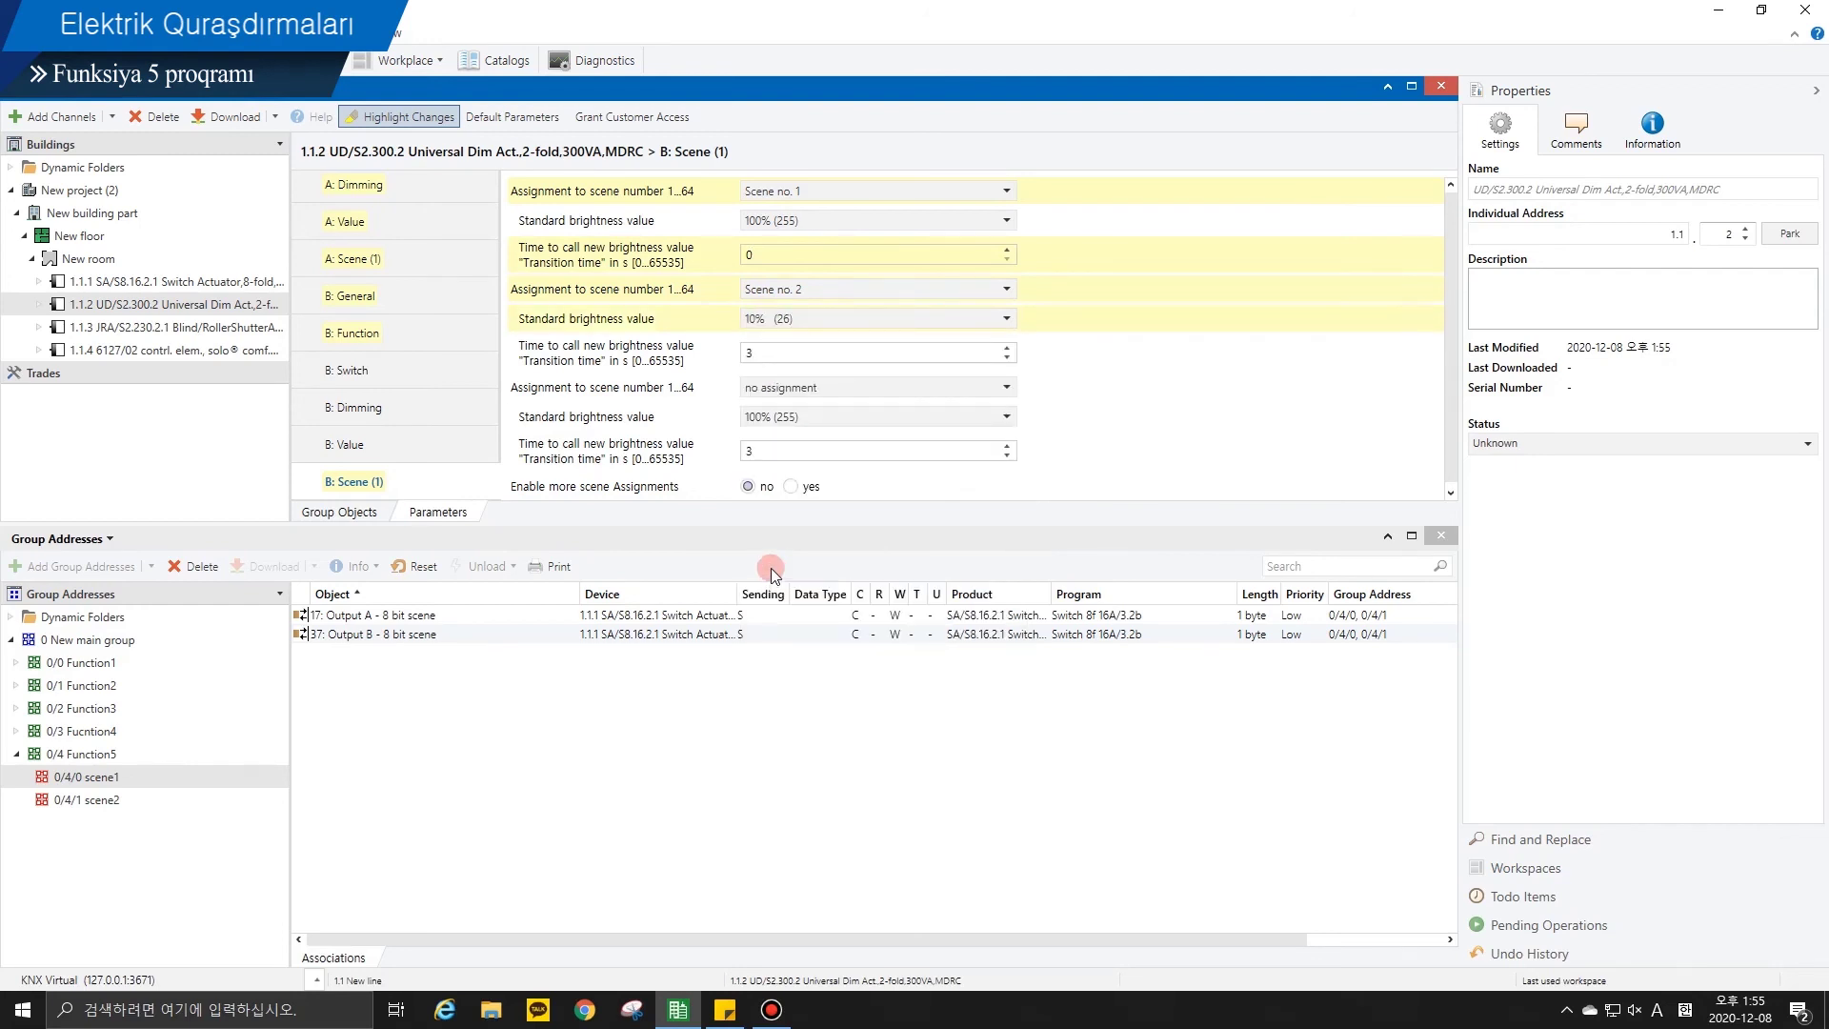
click(749, 352)
text(0)
click(698, 365)
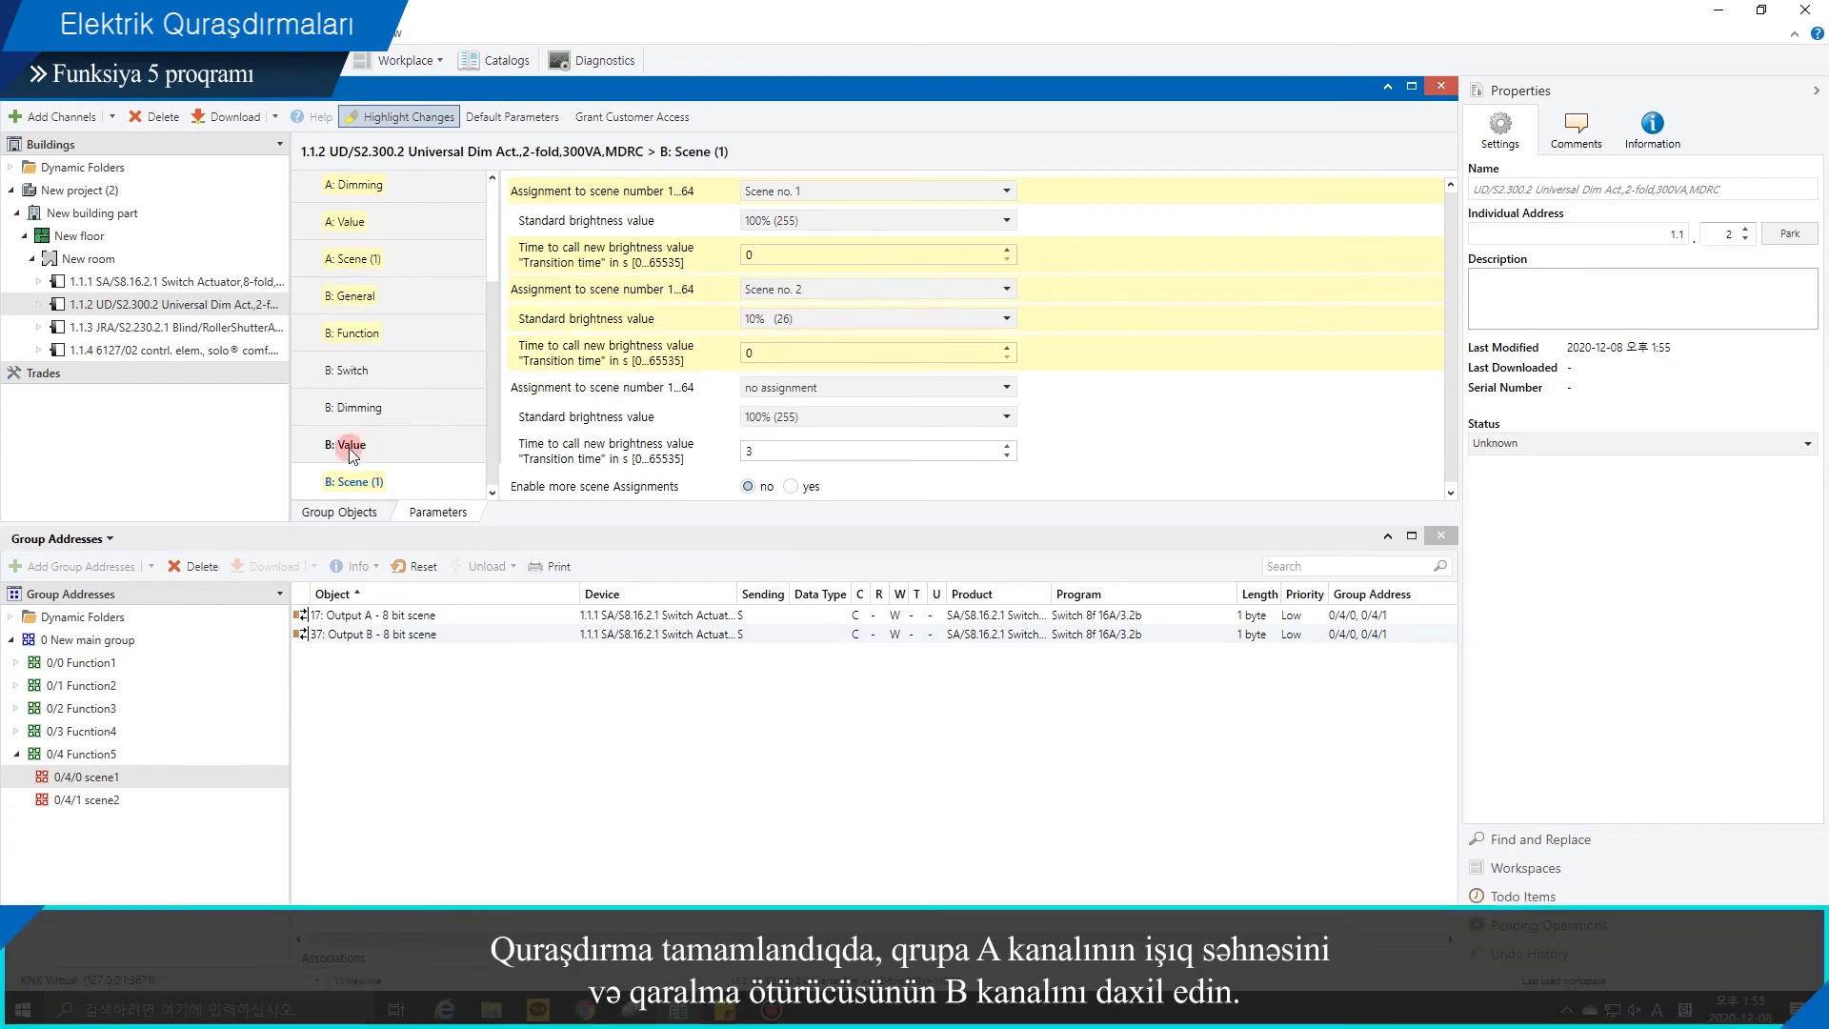
Step: Link the 8-bit-scene objects of outputs A and B on dim actuator 1.1.2 to both 0/4/0 scene1 and 0/4/1 scene2
click(322, 508)
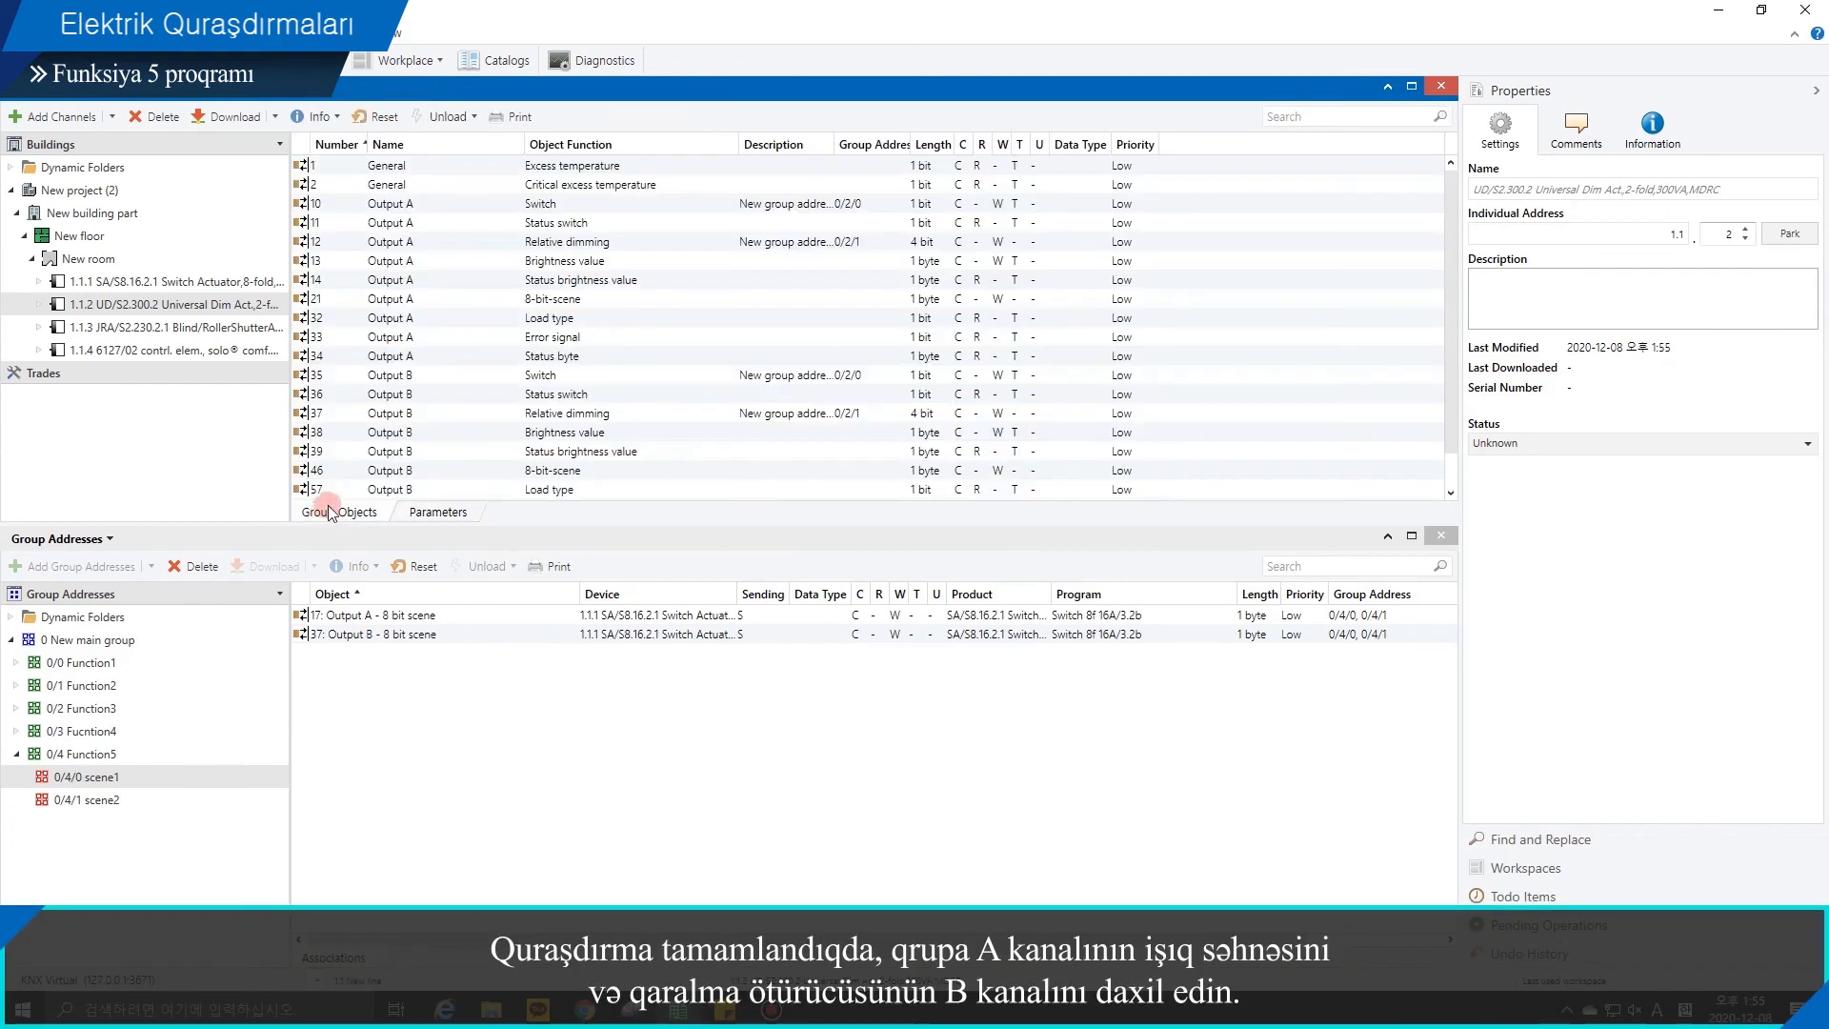
click(530, 299)
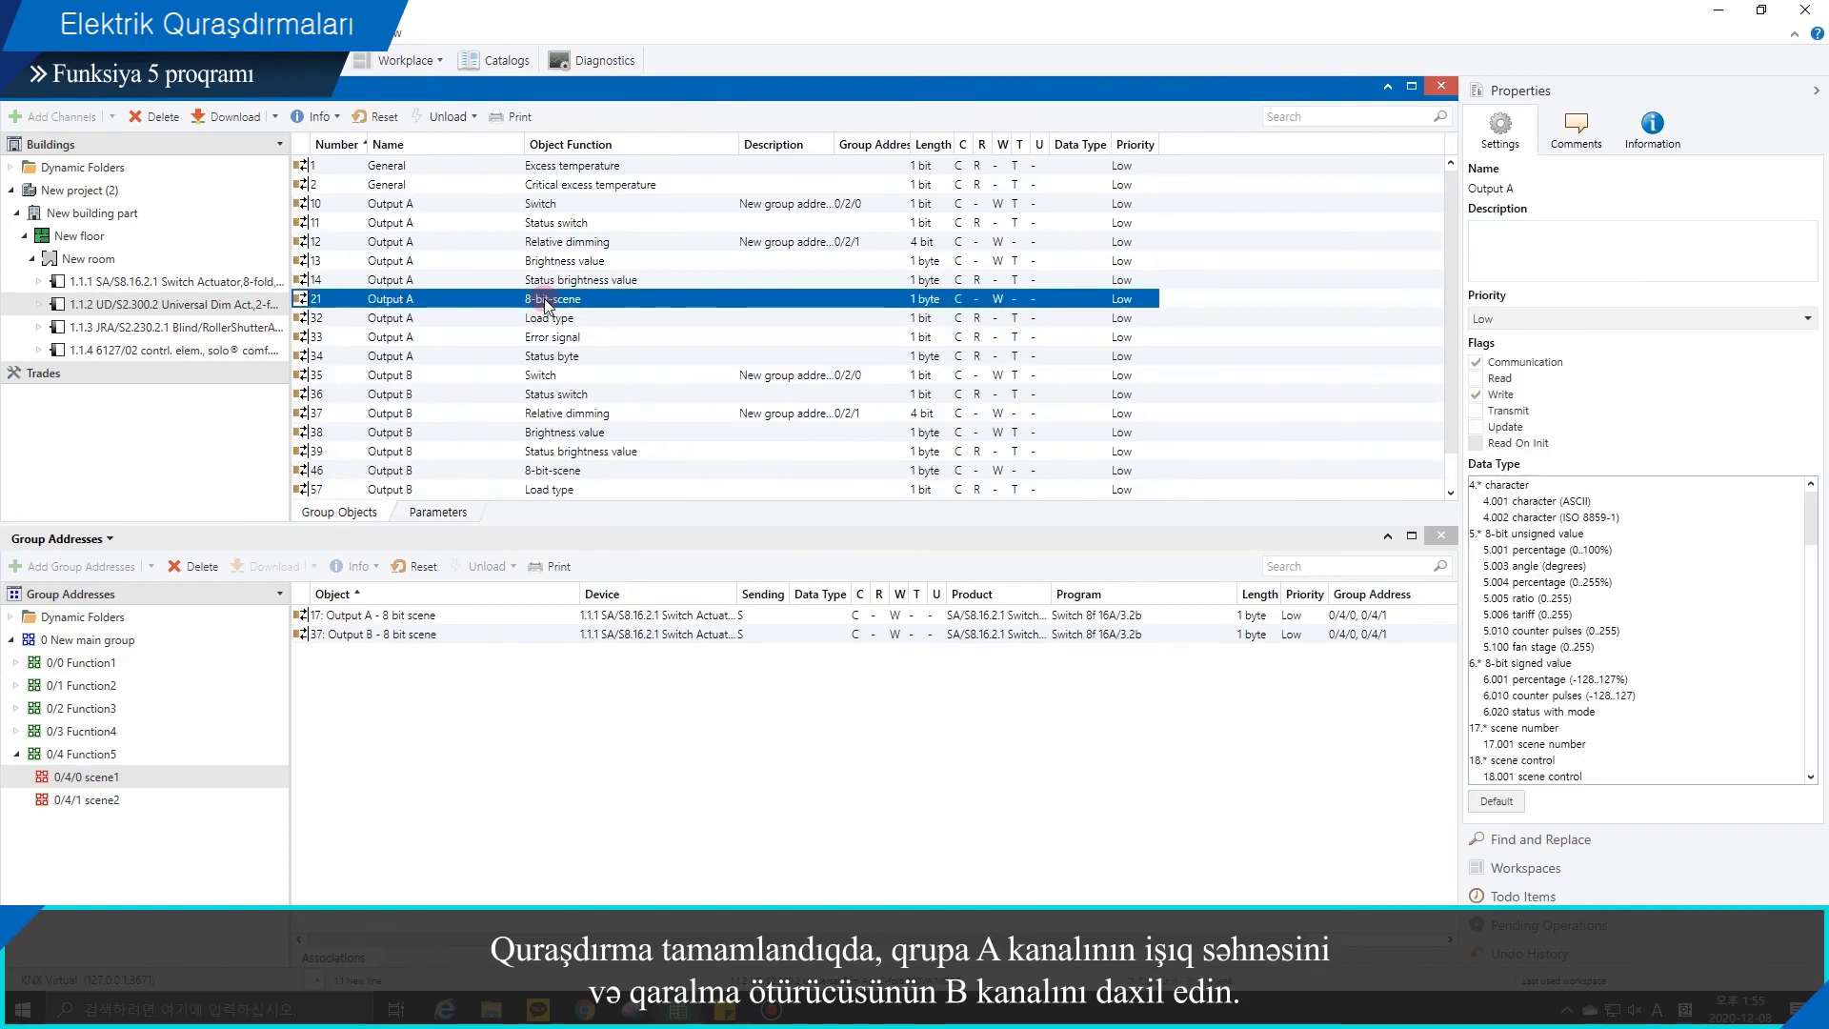
ctrl+click(527, 471)
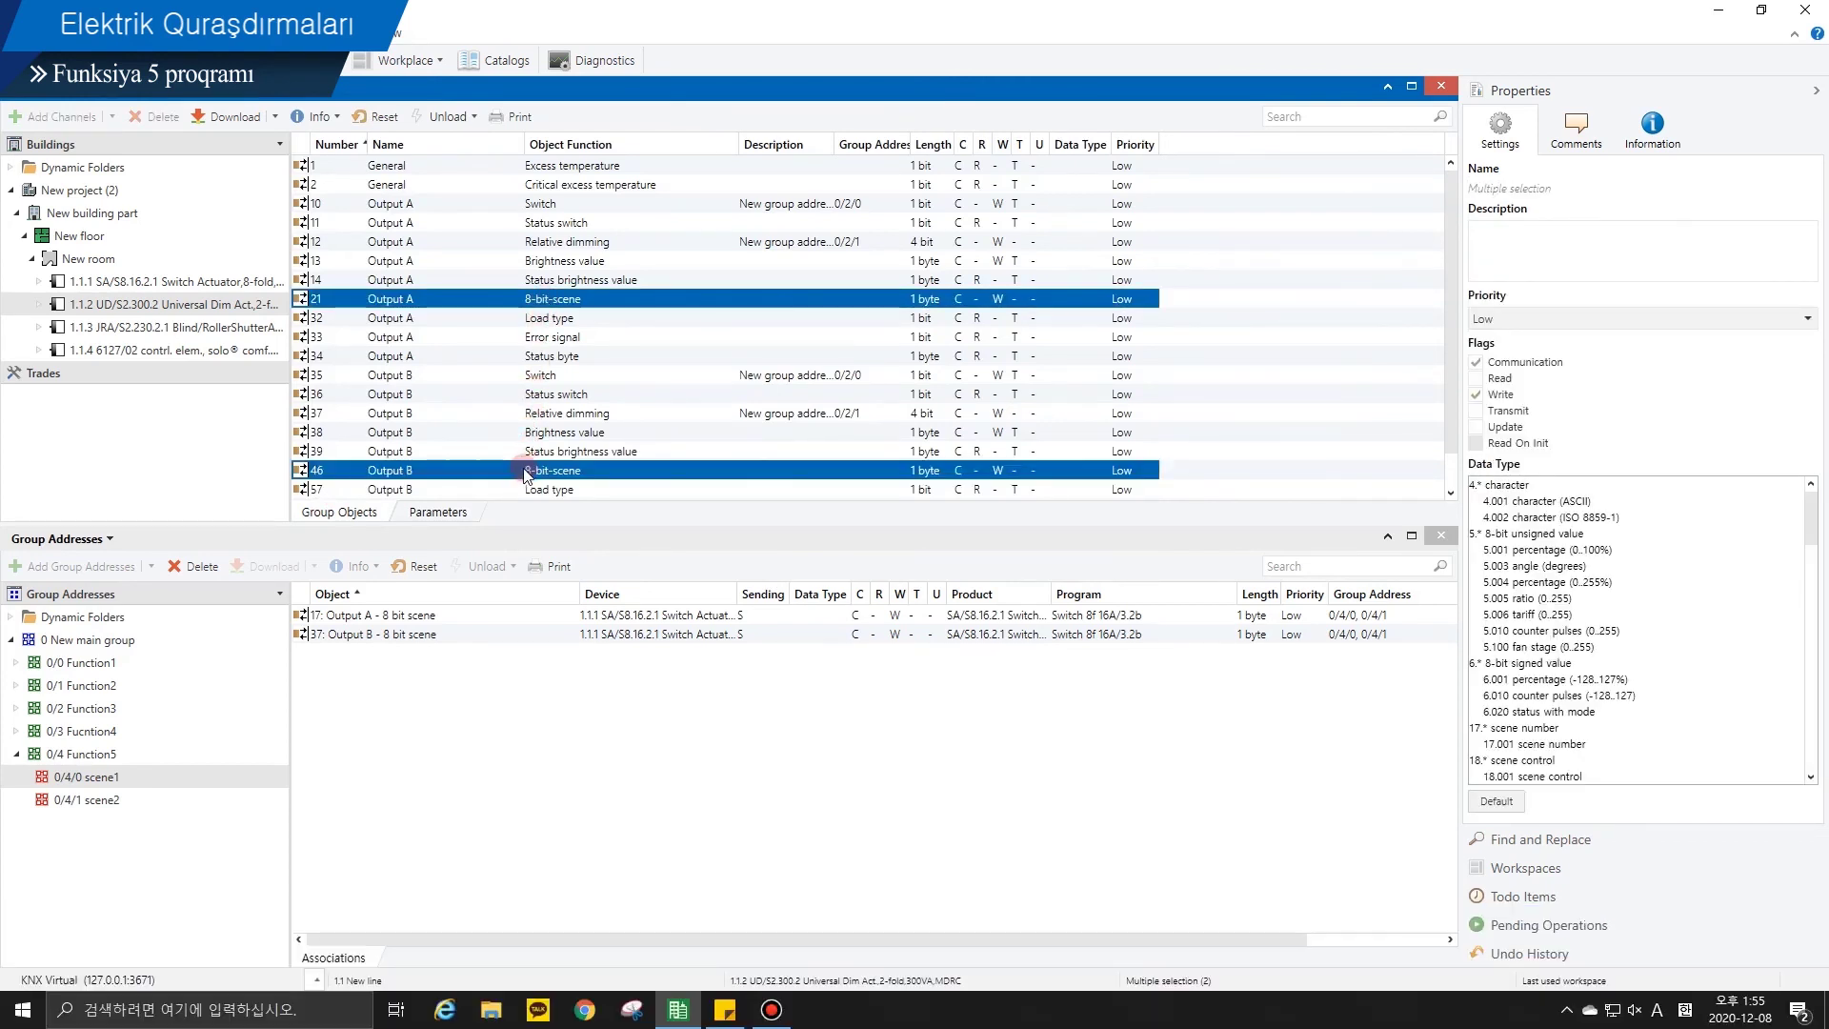
drag(524, 470, 479, 687)
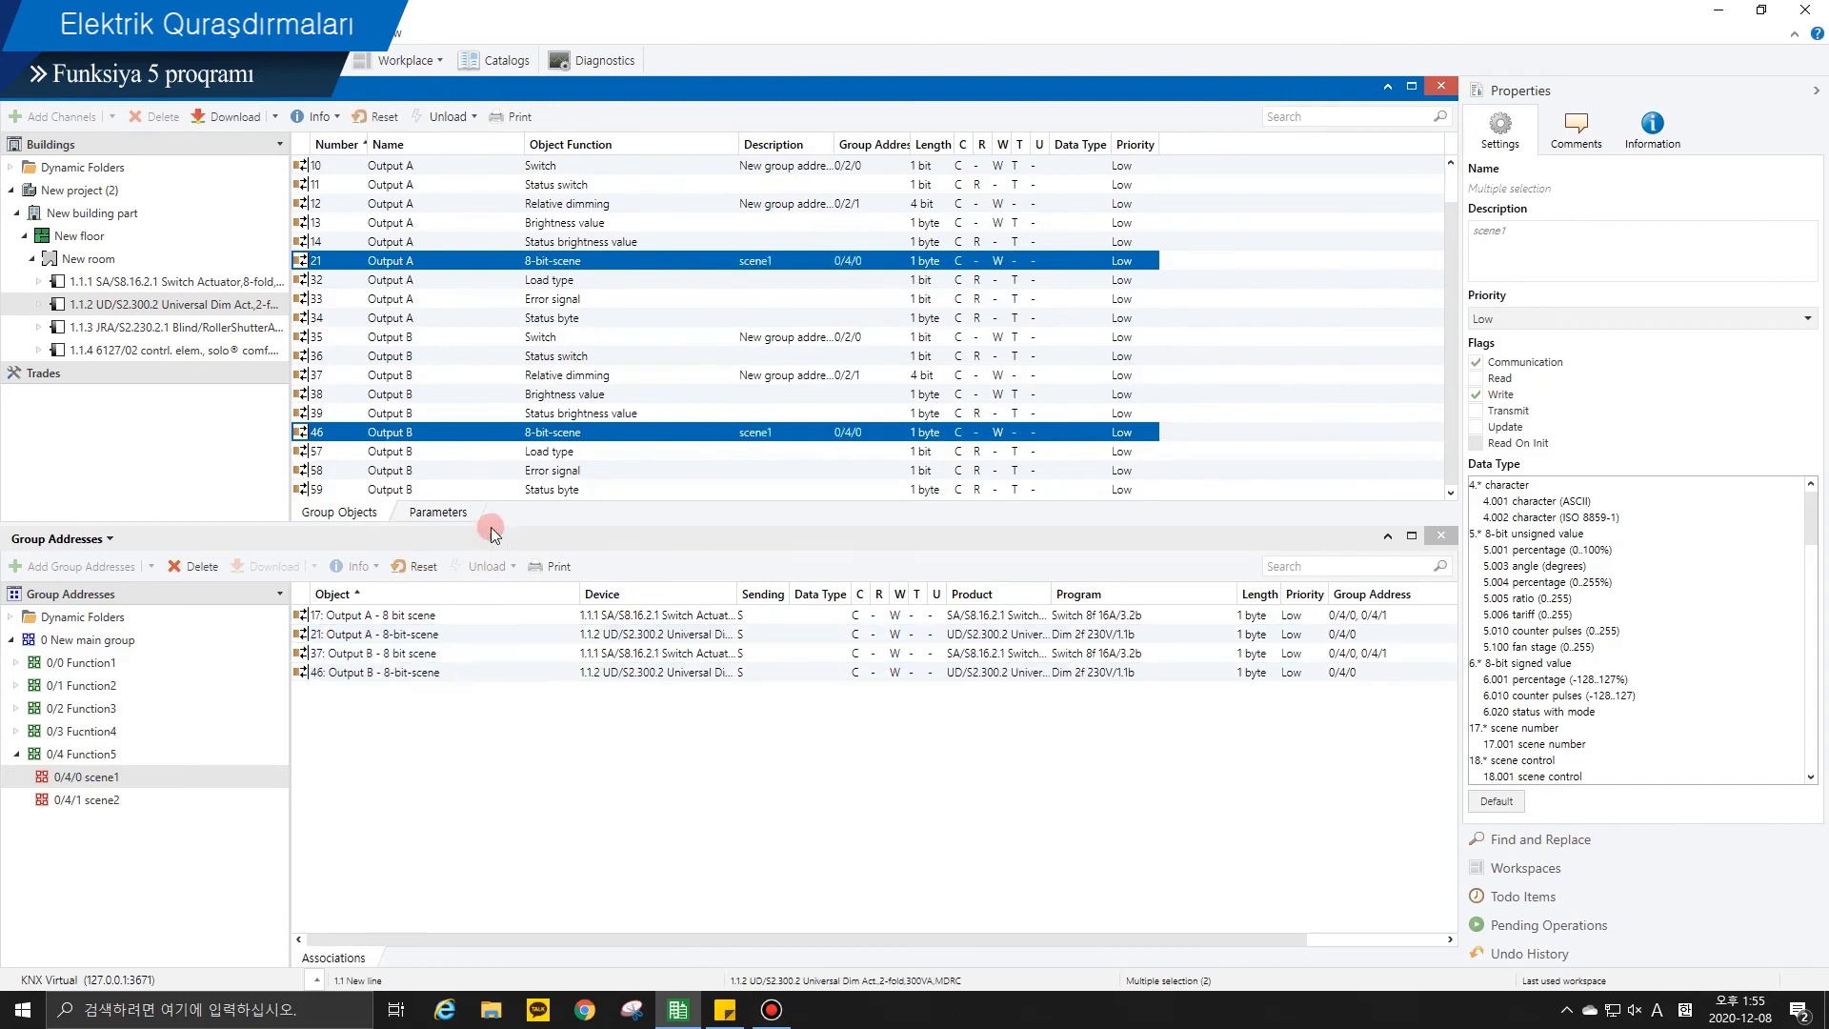
drag(493, 436, 187, 801)
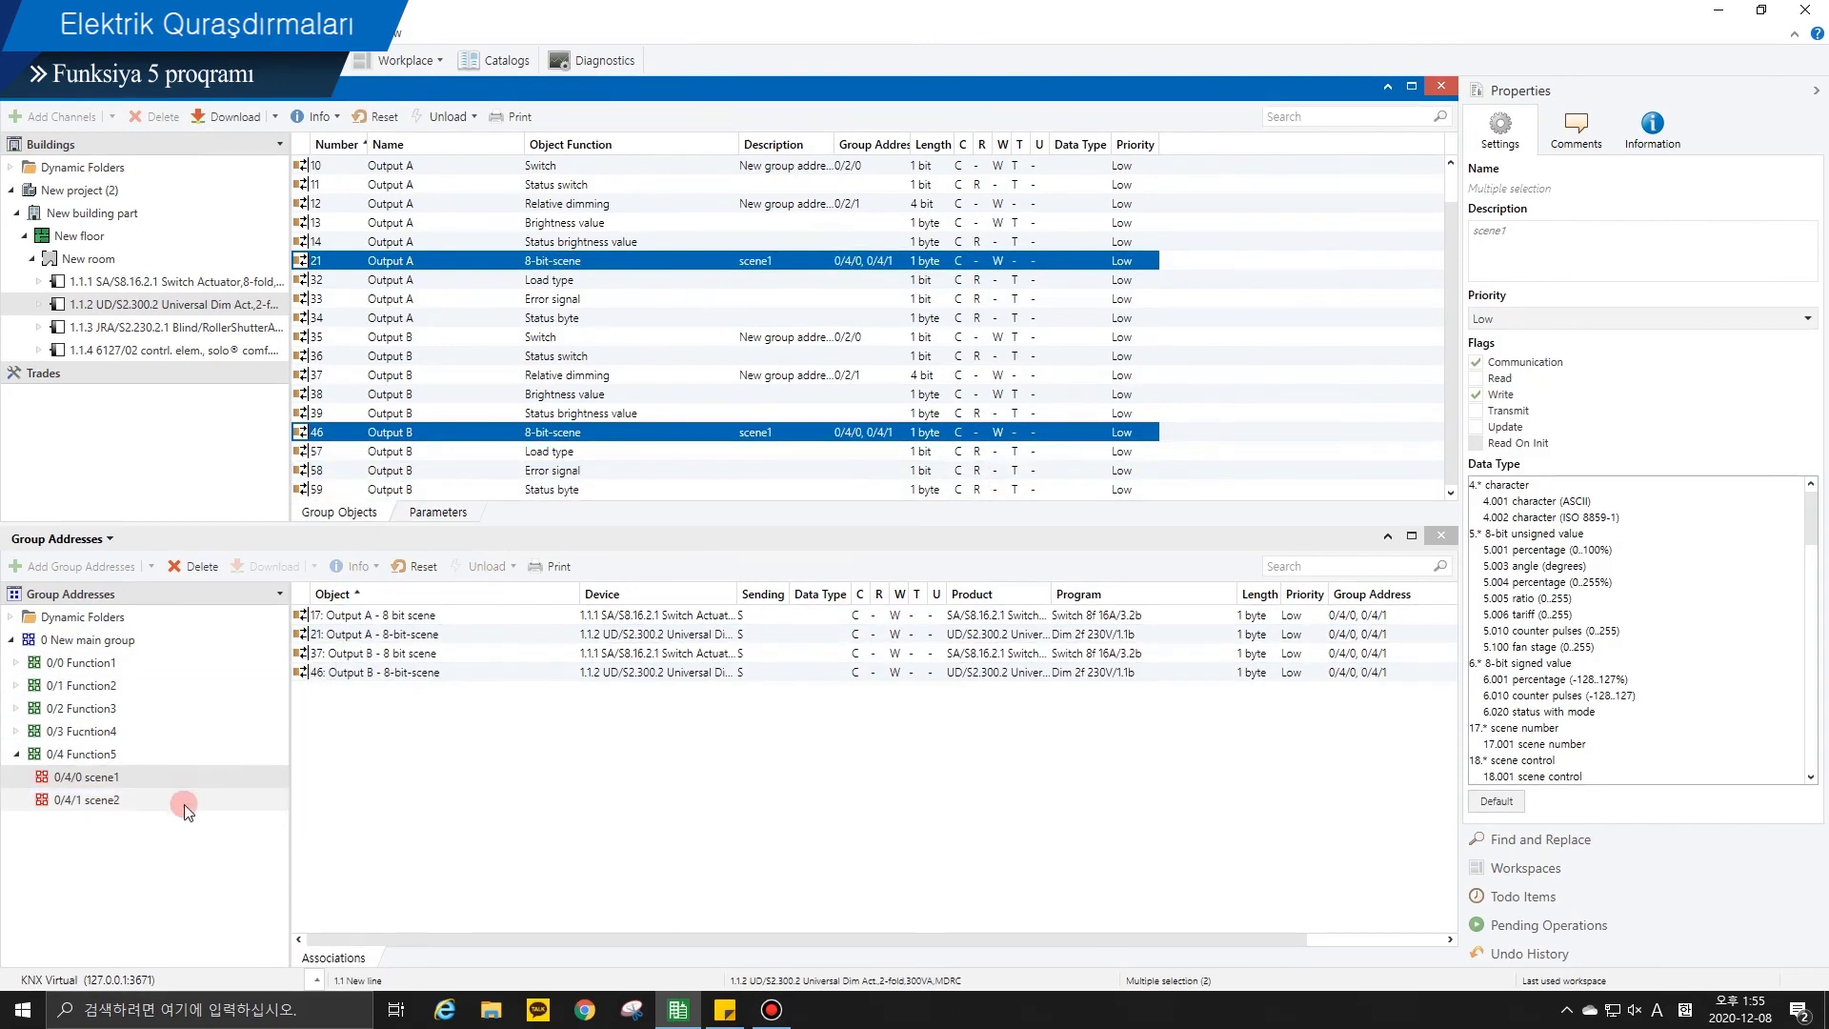
Step: Link control element 1.1.4's S4.1 light scene number object to 0/4/0 scene1 and its S4.2 object to 0/4/1 scene2
click(192, 776)
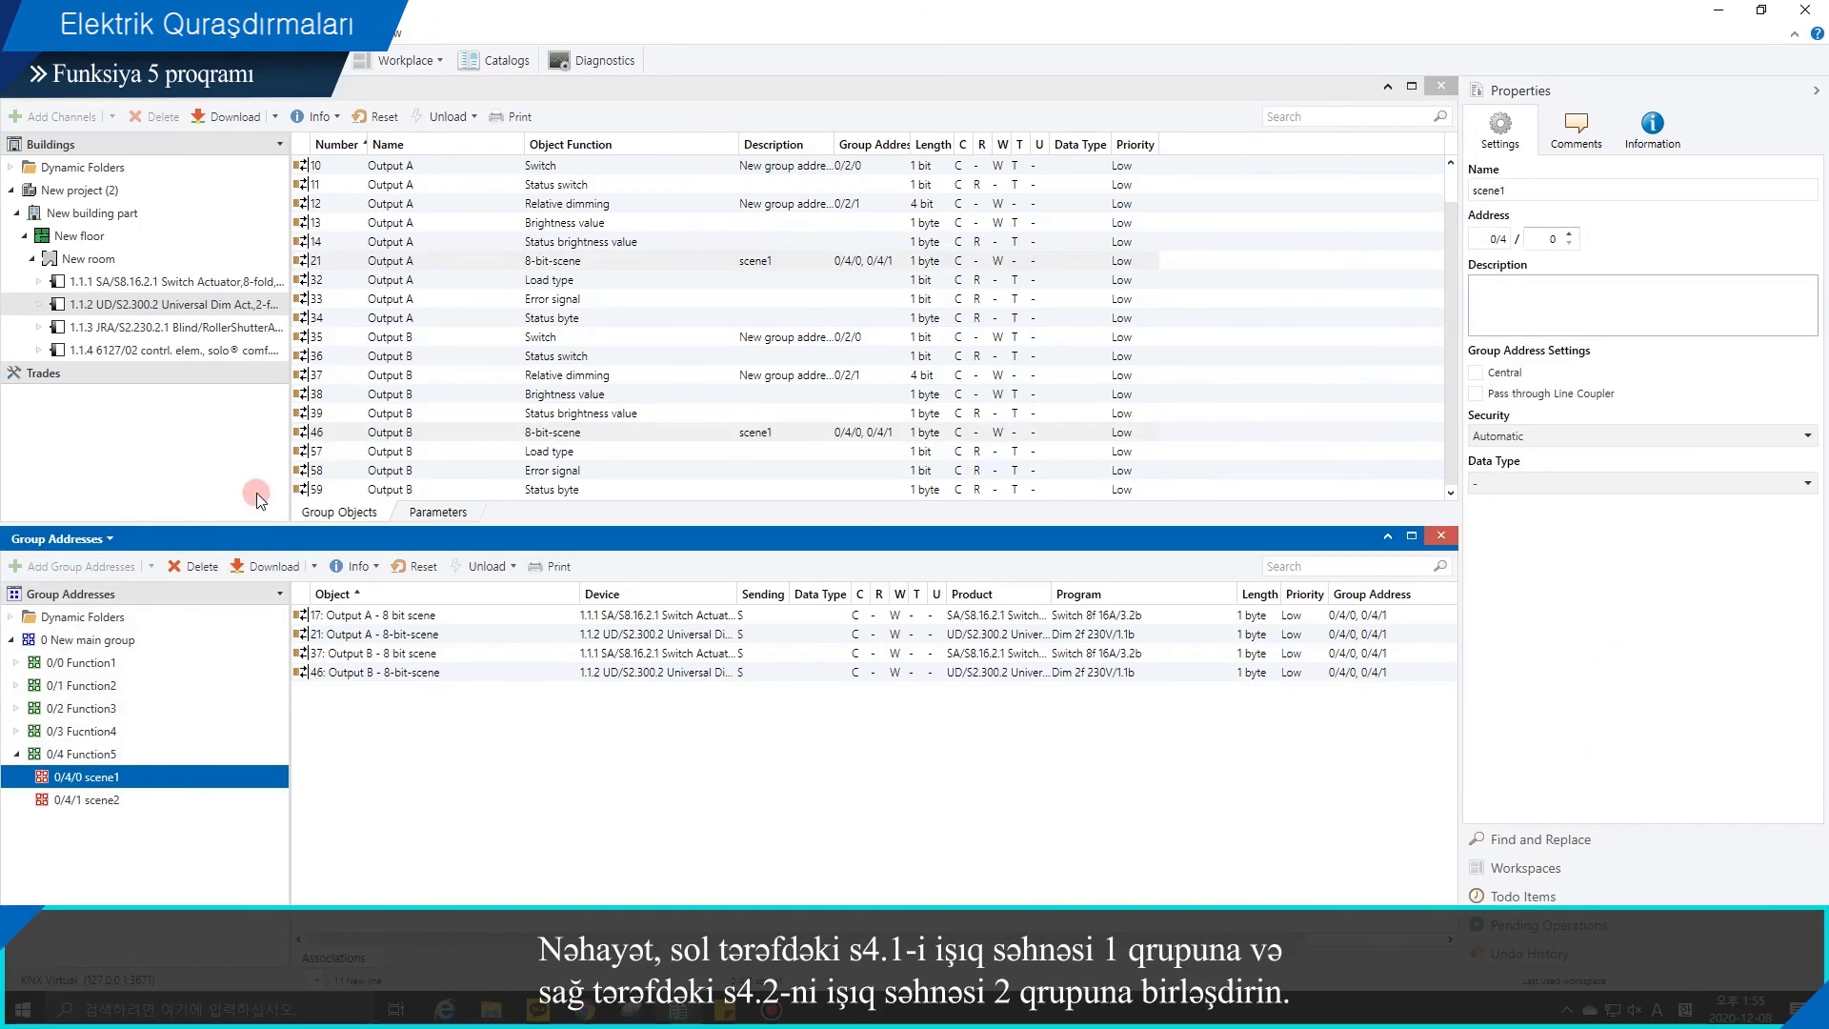
click(246, 353)
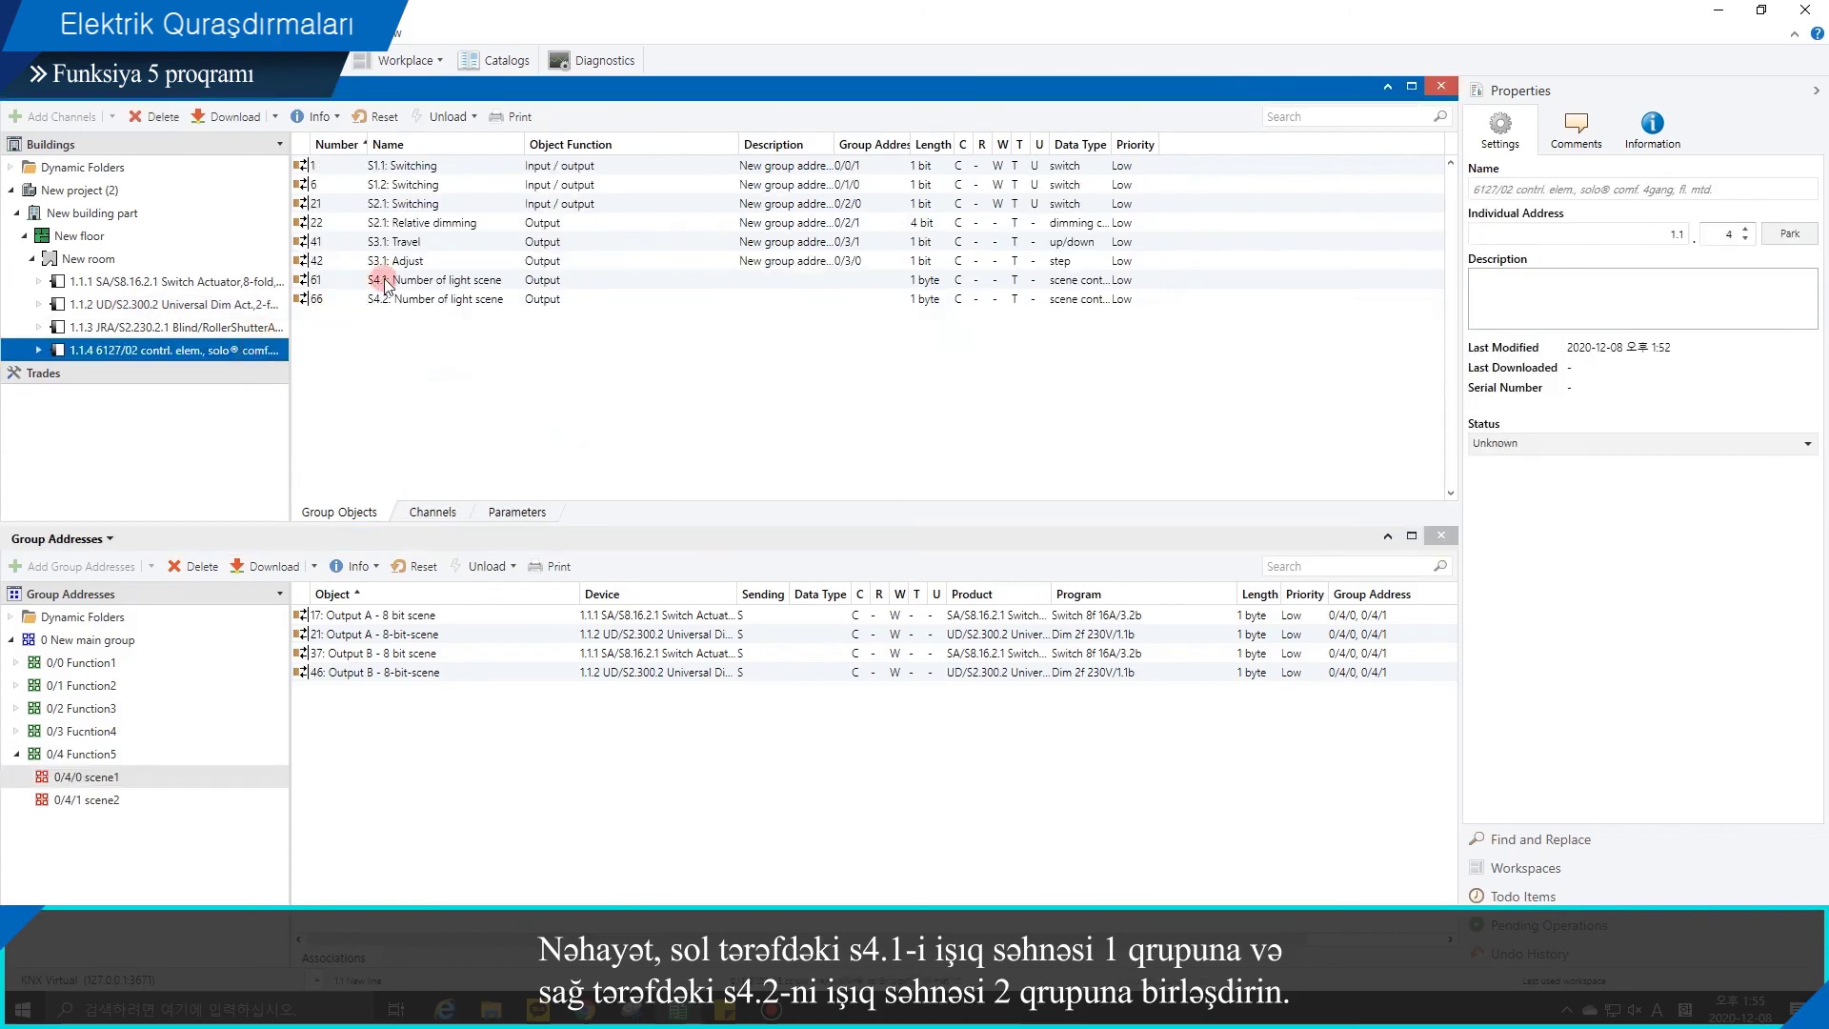
click(388, 282)
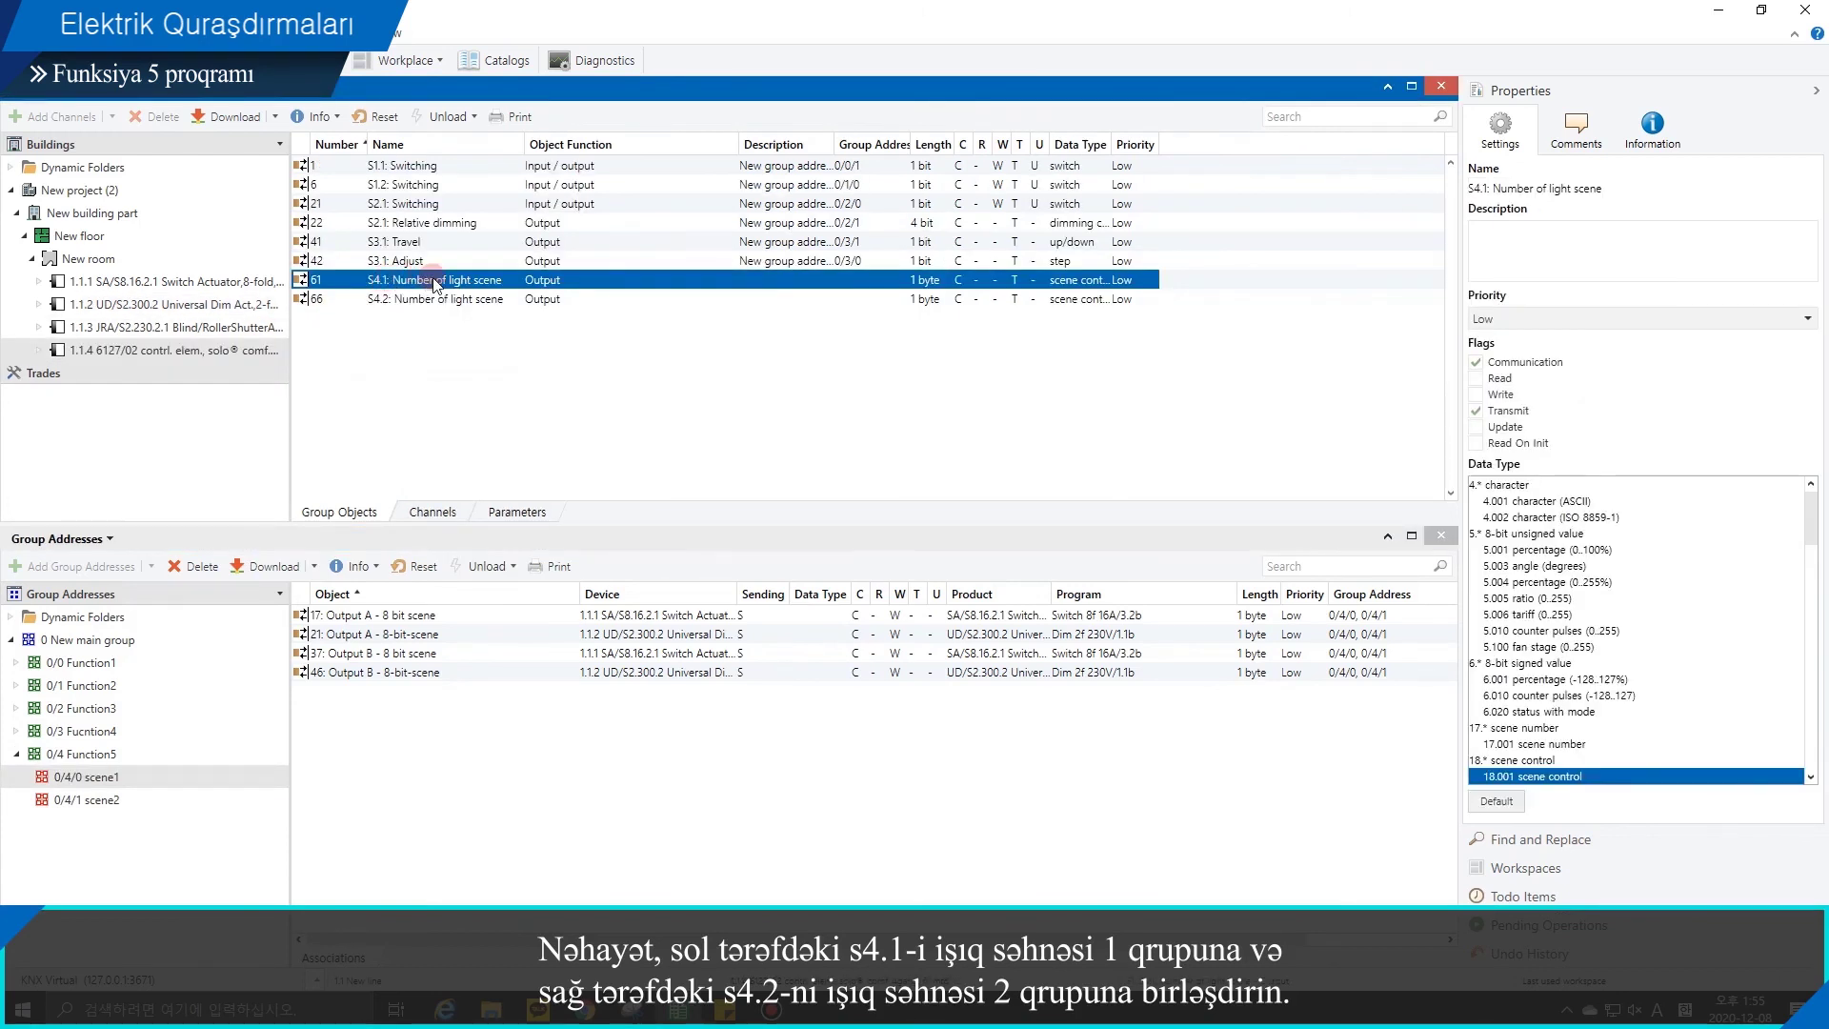
drag(426, 282, 119, 783)
drag(119, 783, 117, 781)
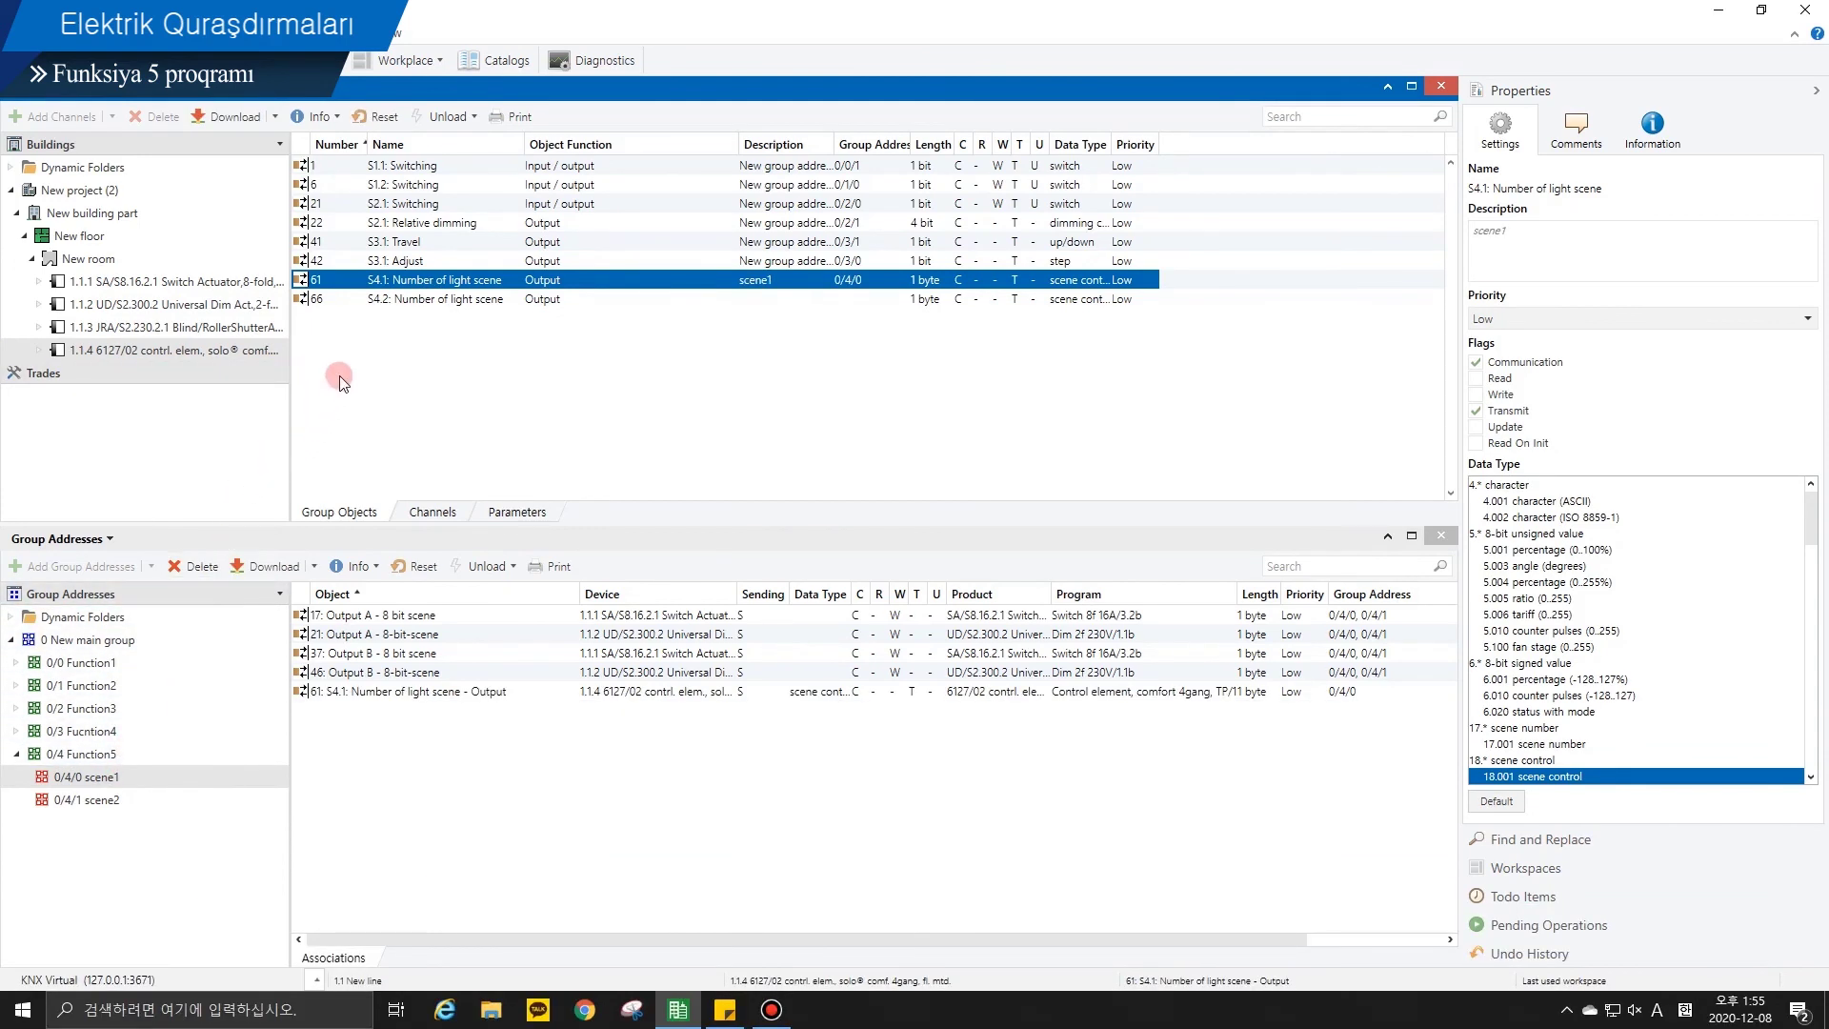
click(379, 302)
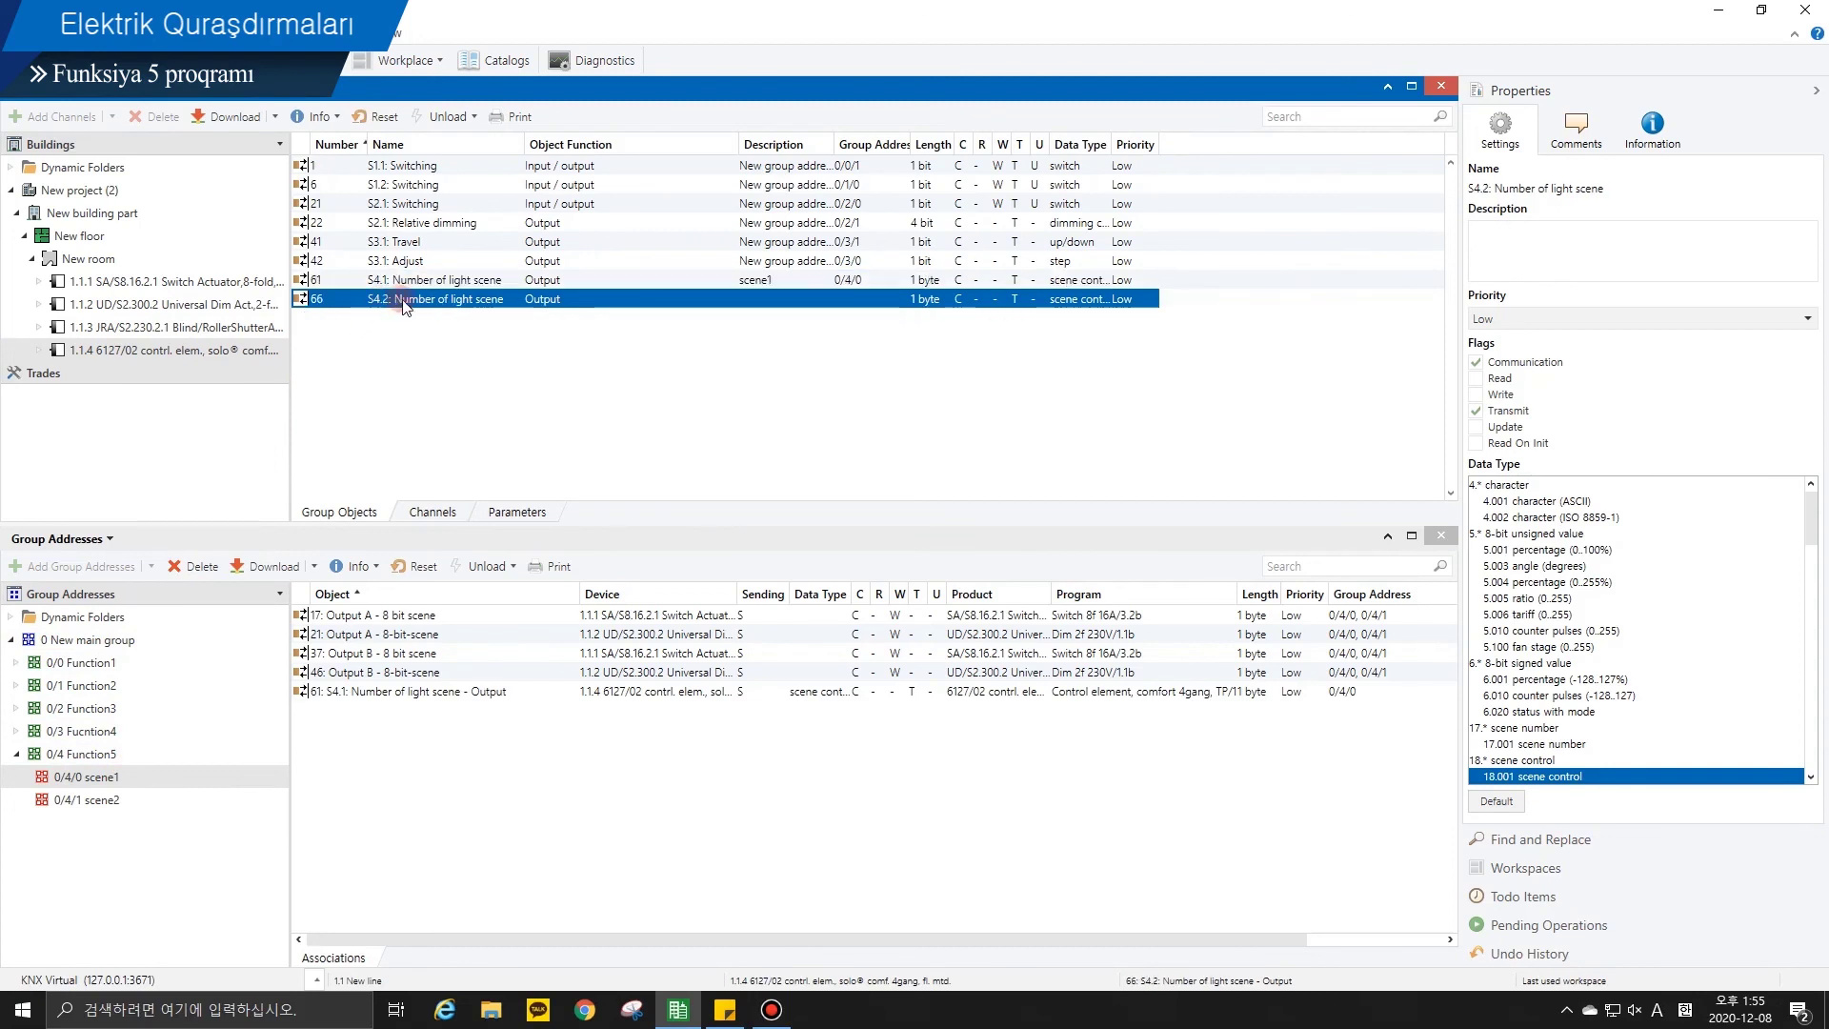
drag(414, 304, 77, 808)
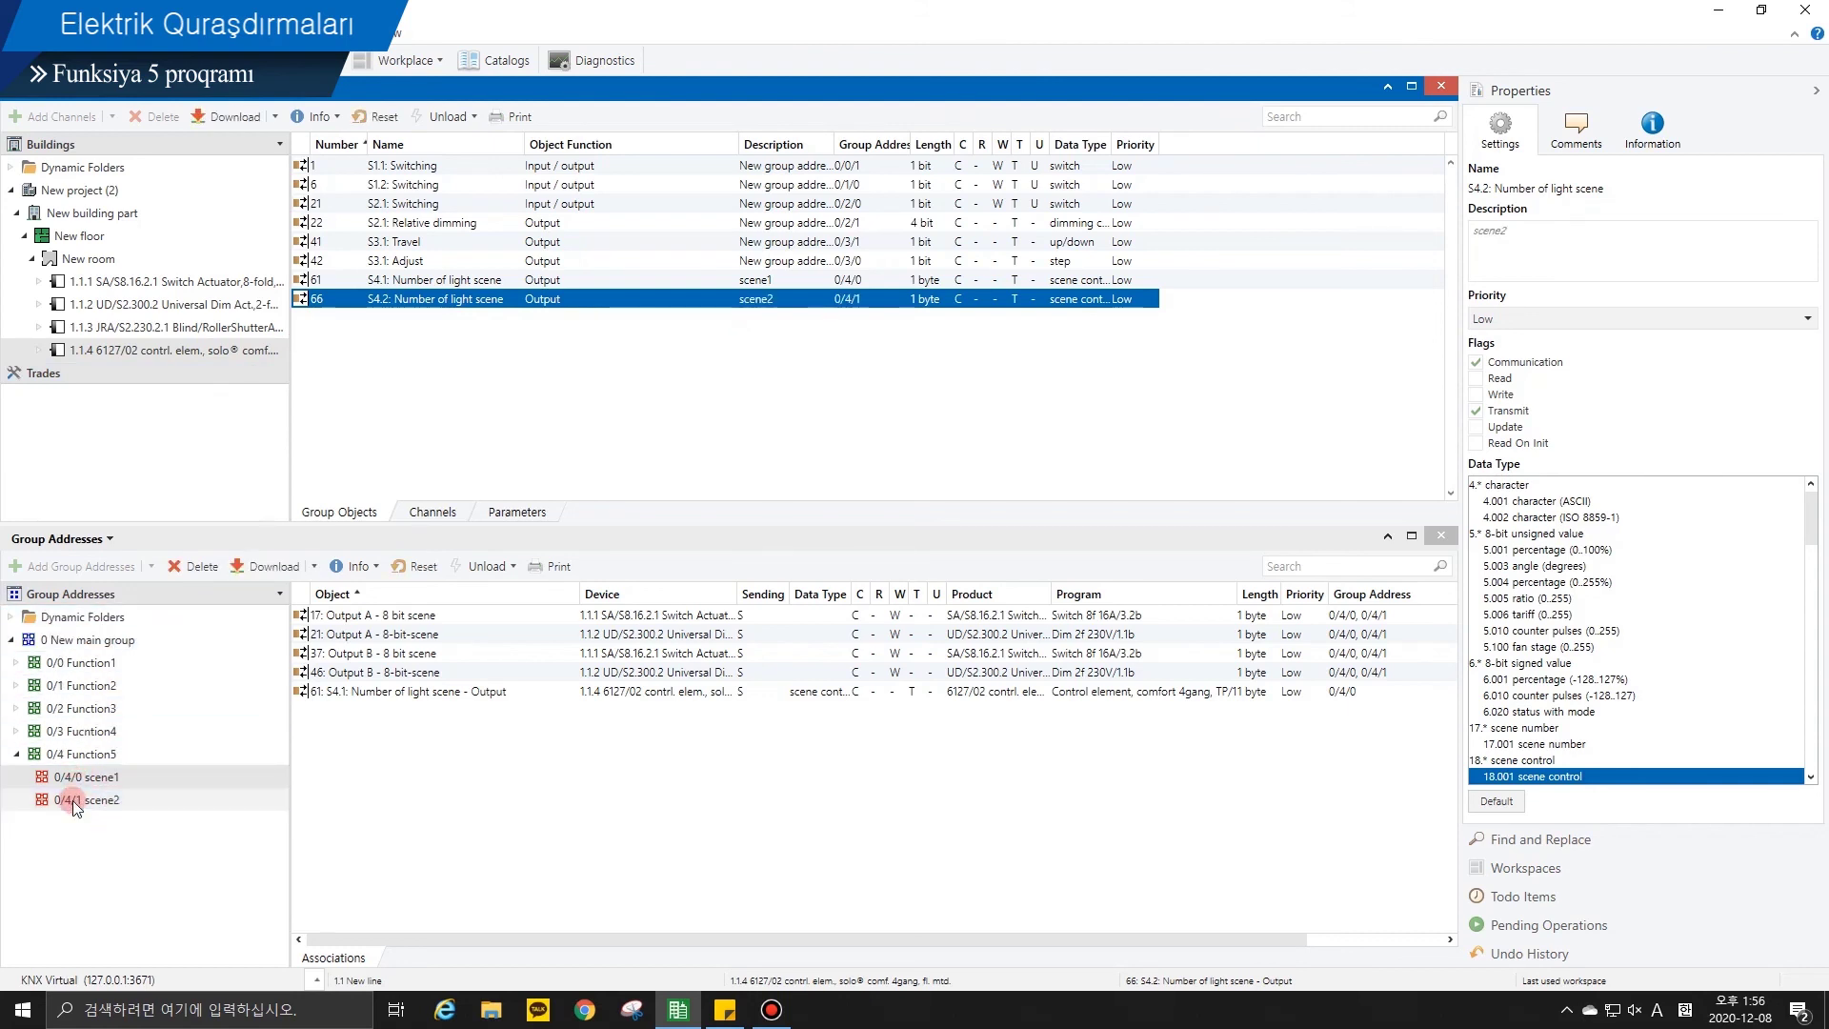
Step: Check the associated objects of group addresses 0/4/1 scene2 and 0/4/0 scene1, and collapse the Function5 group
click(76, 800)
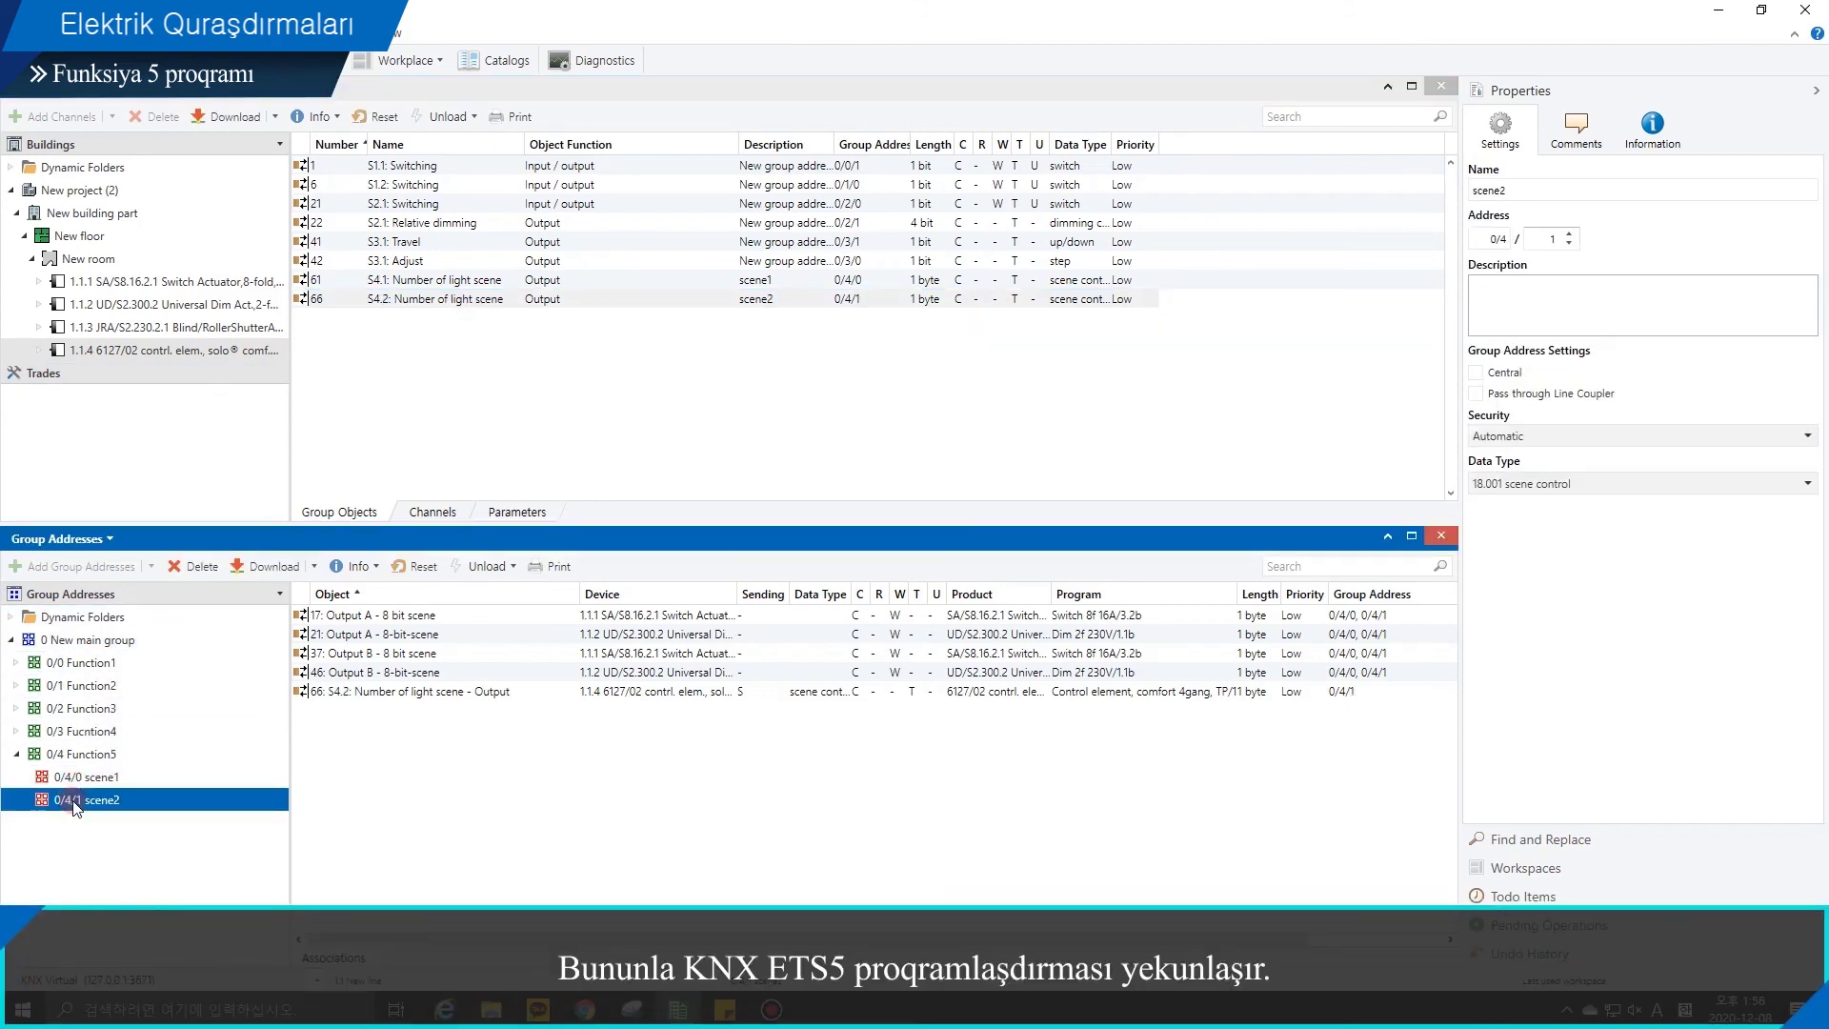
click(86, 778)
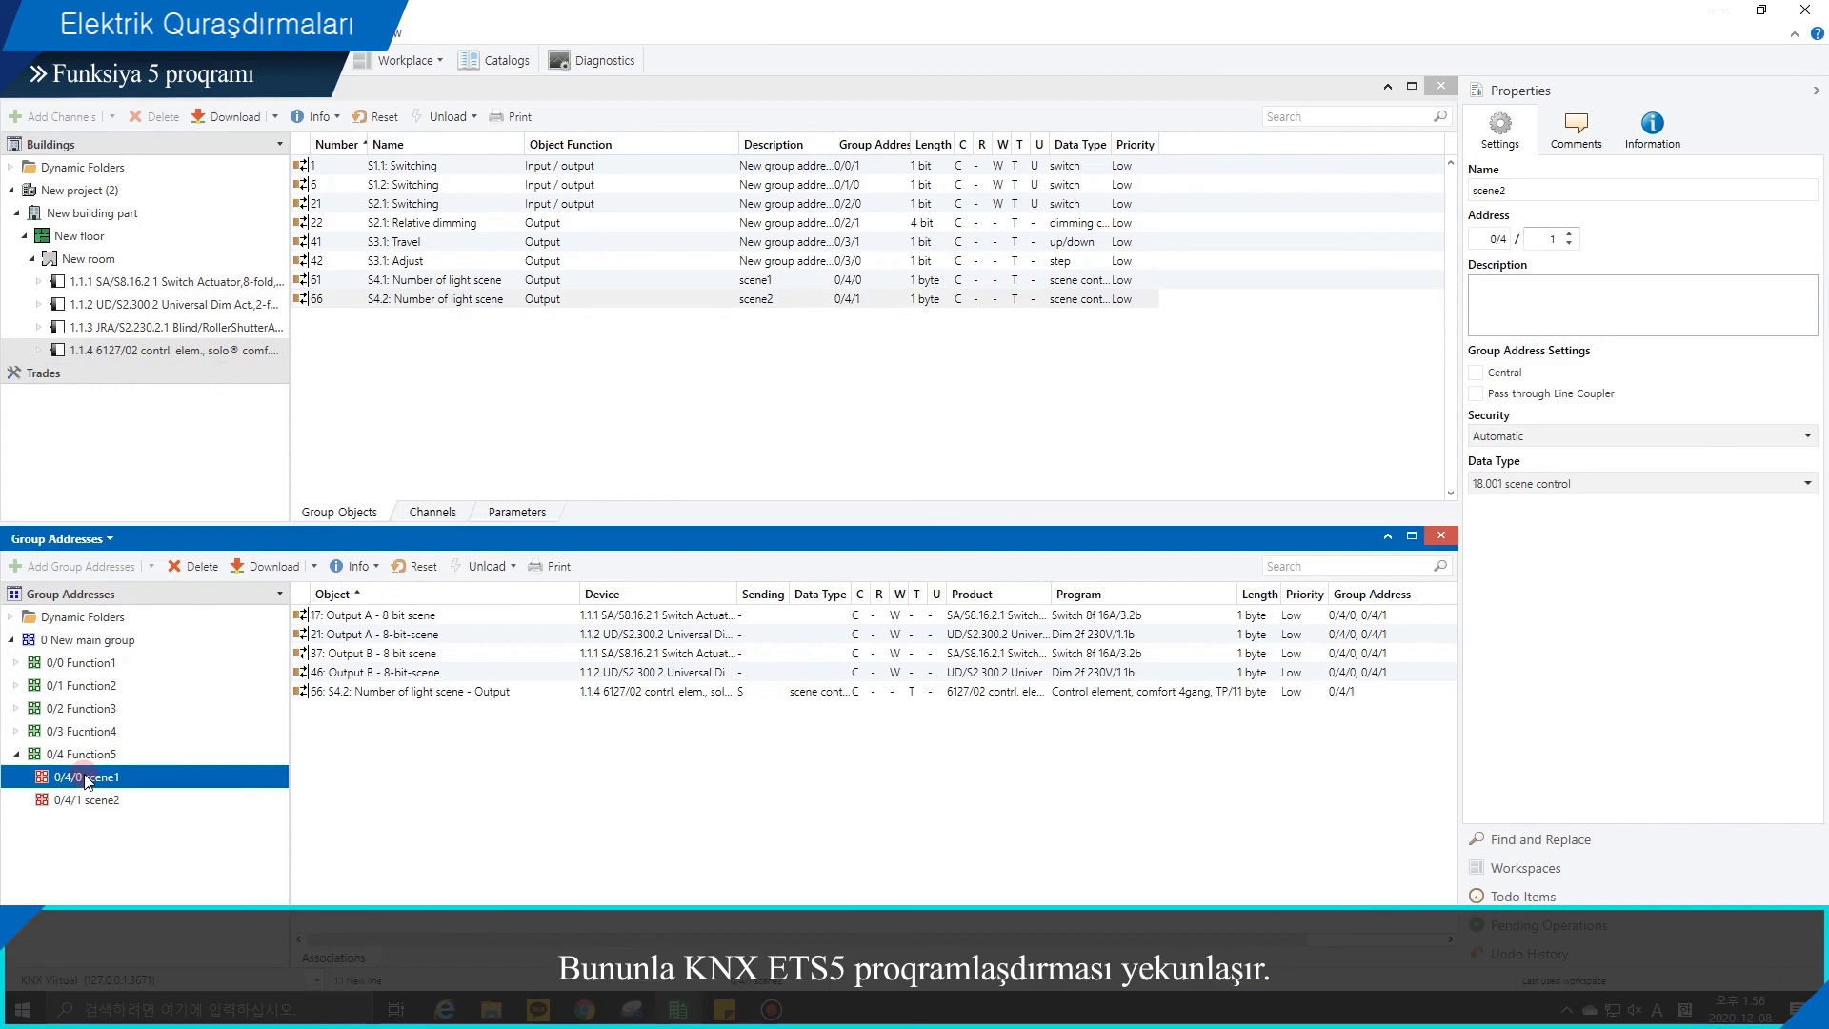
click(16, 754)
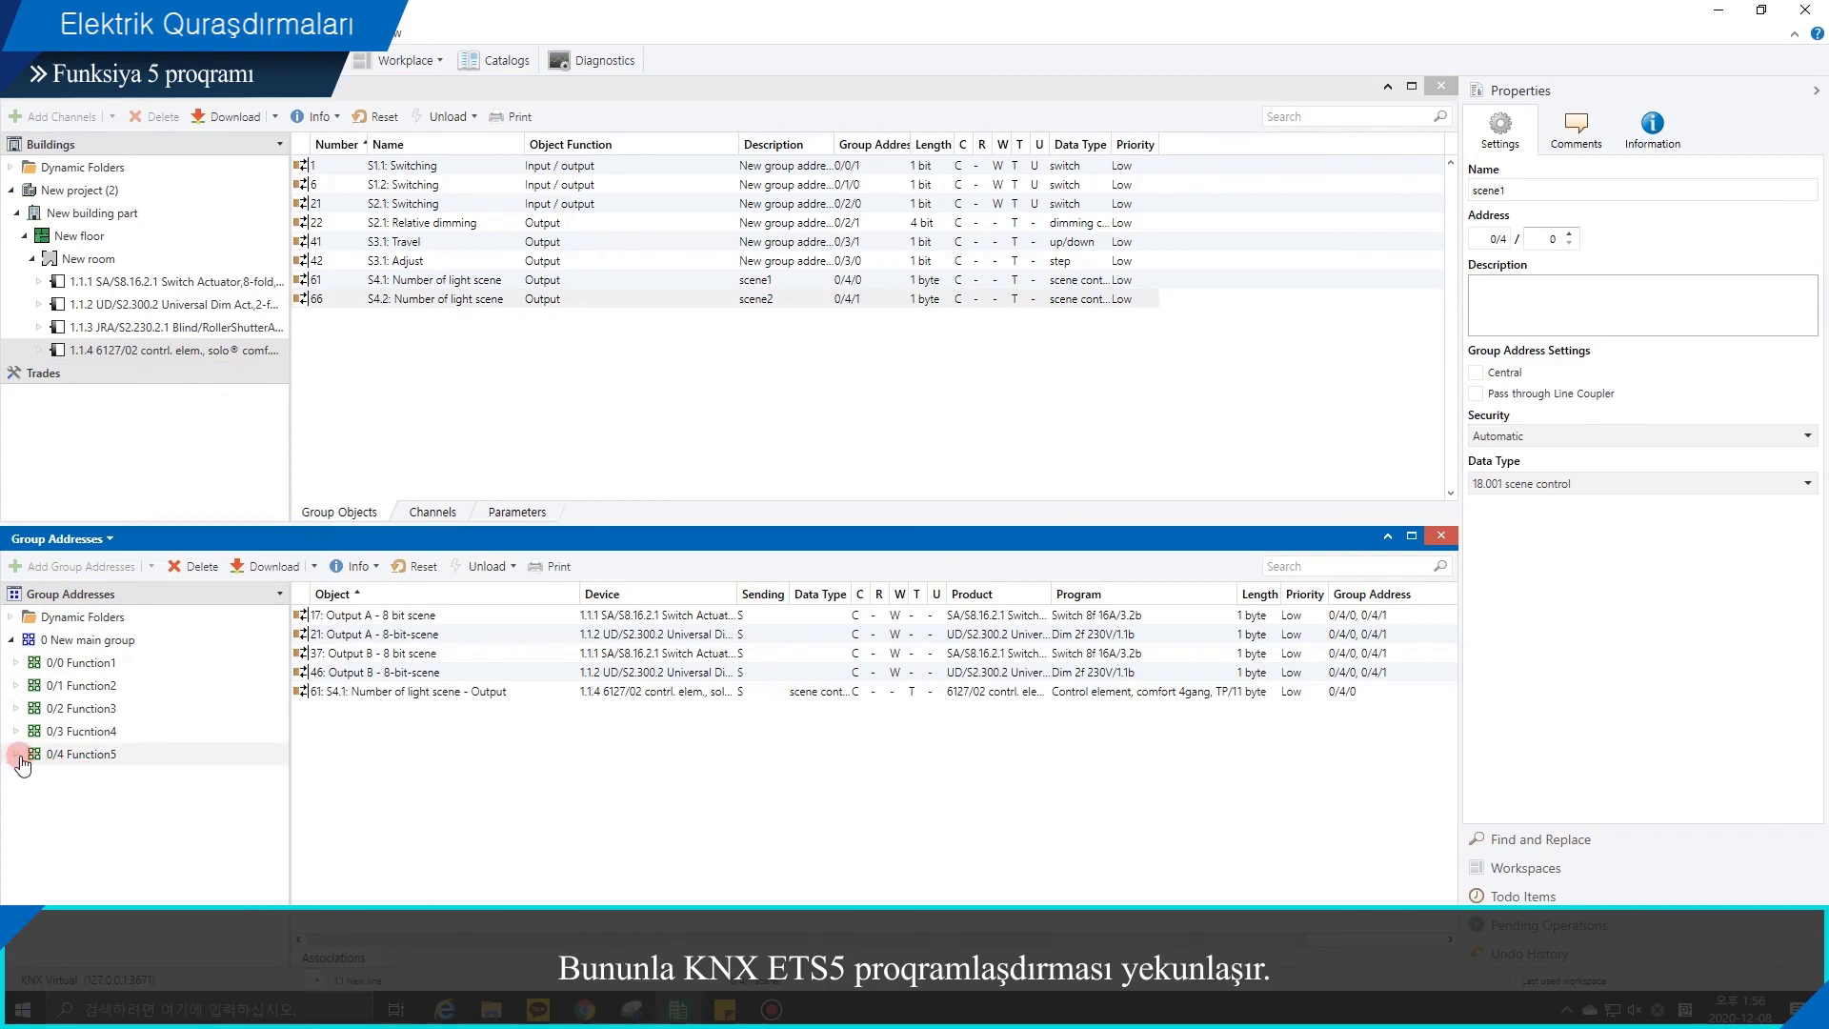